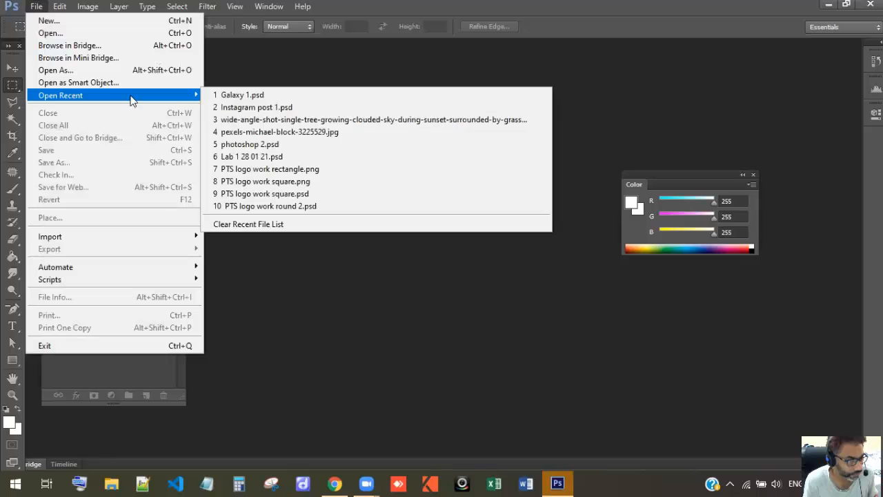
- Open the recent file Galaxy 1.psd for a look, dismiss the Kopykitab window and alert, and close the document
left_click(230, 98)
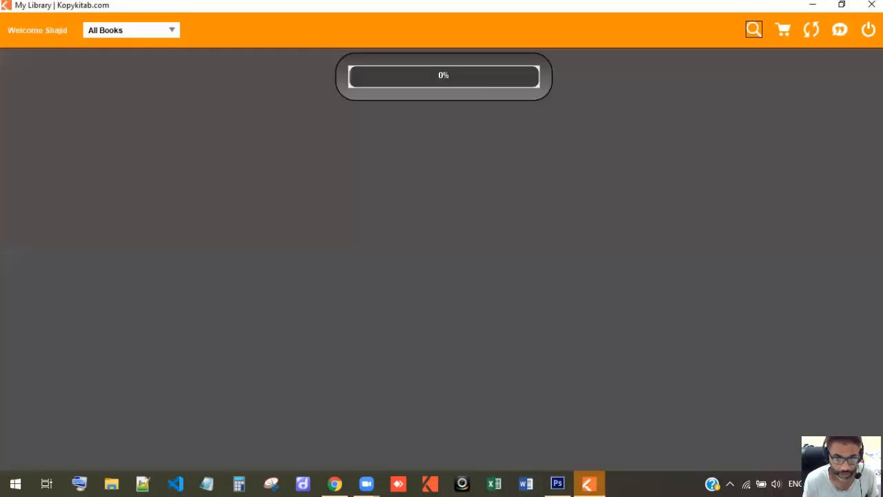
left_click(871, 5)
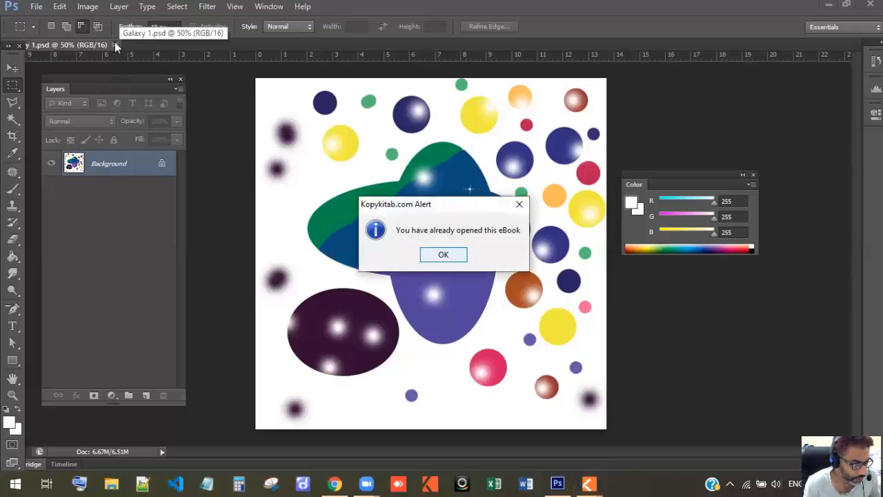
left_click(518, 204)
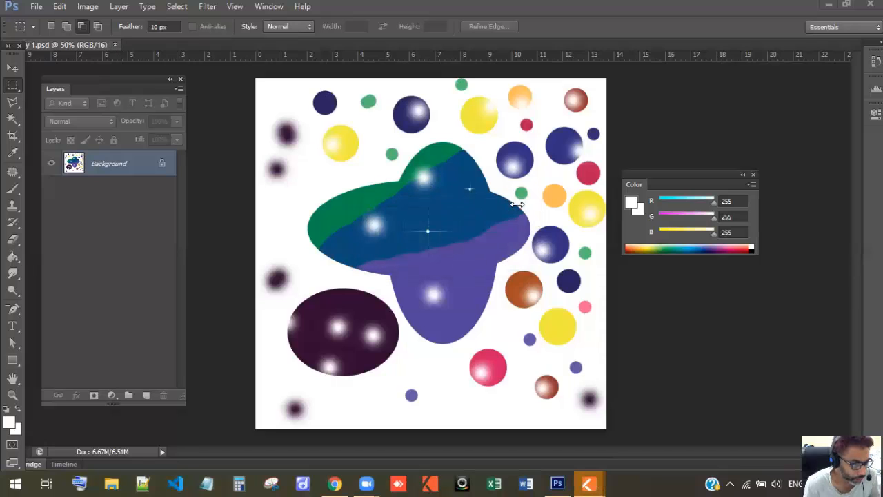
left_click(116, 45)
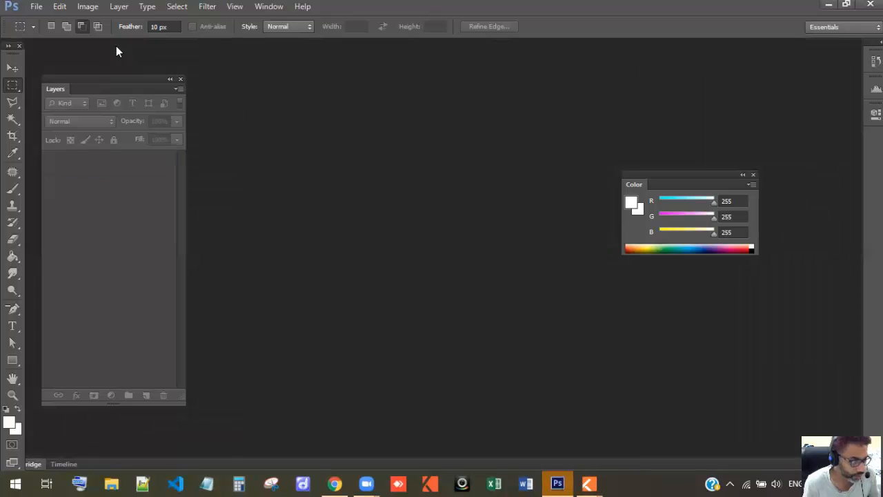
- Browse the Graphics folder as large icons in the Open dialog without opening a file
left_click(36, 7)
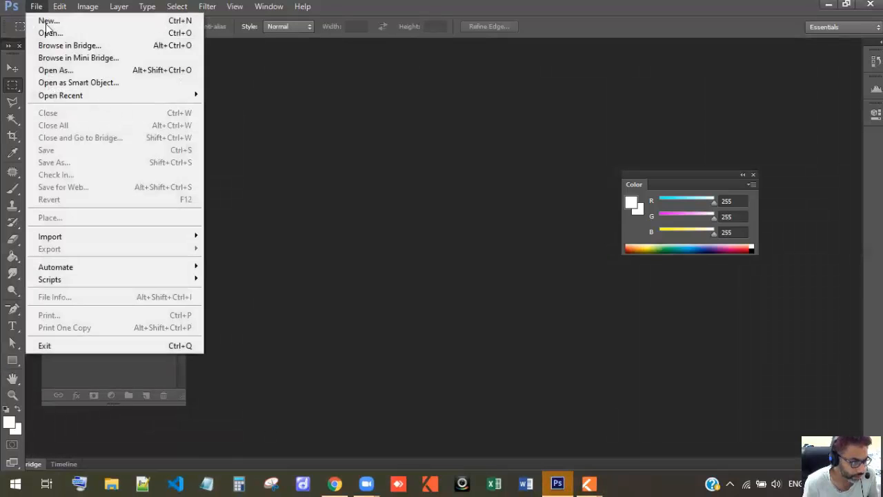
left_click(47, 32)
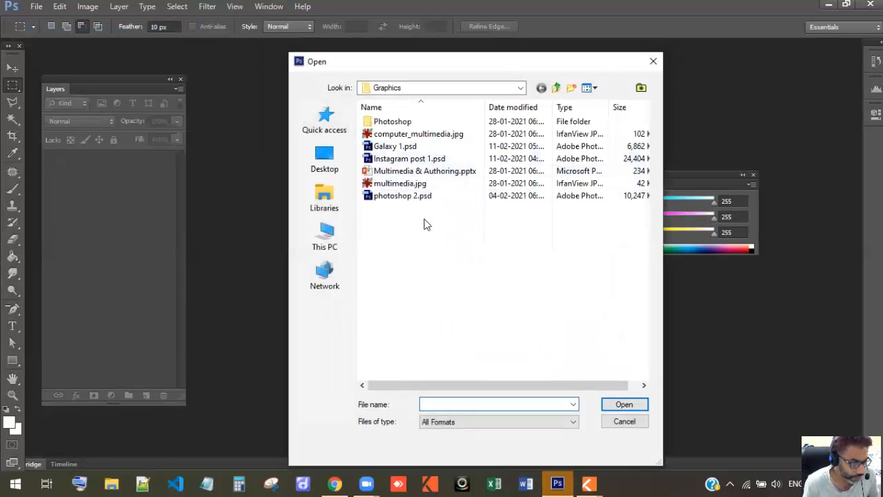
left_click(592, 88)
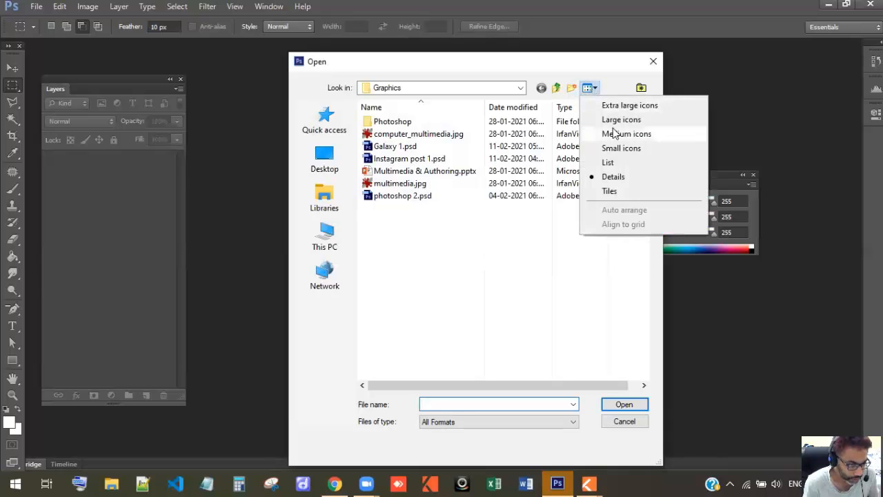
left_click(617, 120)
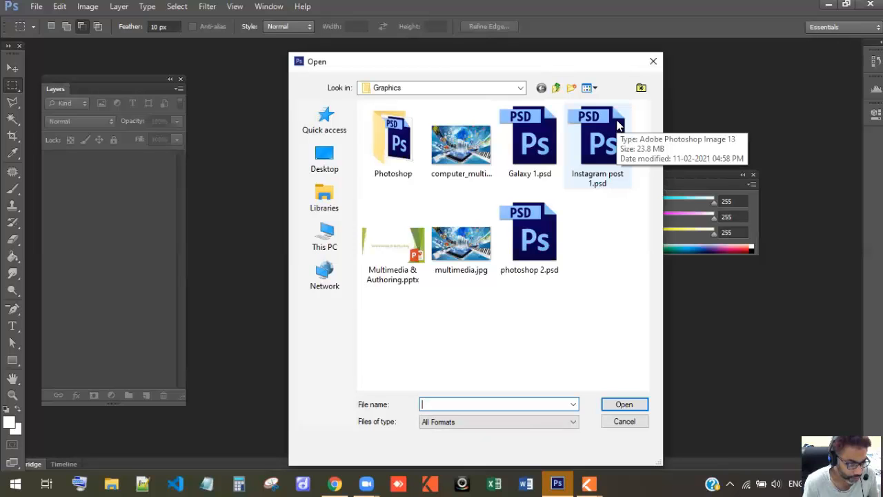
left_click(632, 421)
- Bring up the new document settings to review the size, resolution and color mode options
left_click(37, 8)
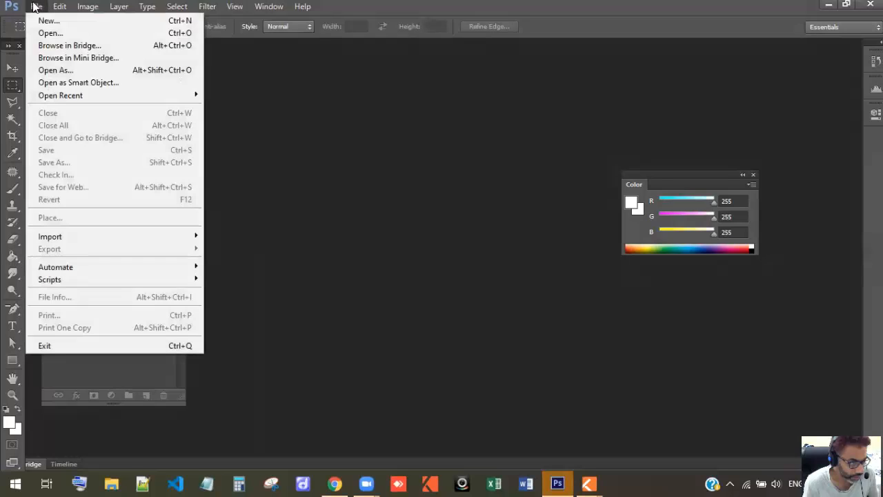
left_click(82, 22)
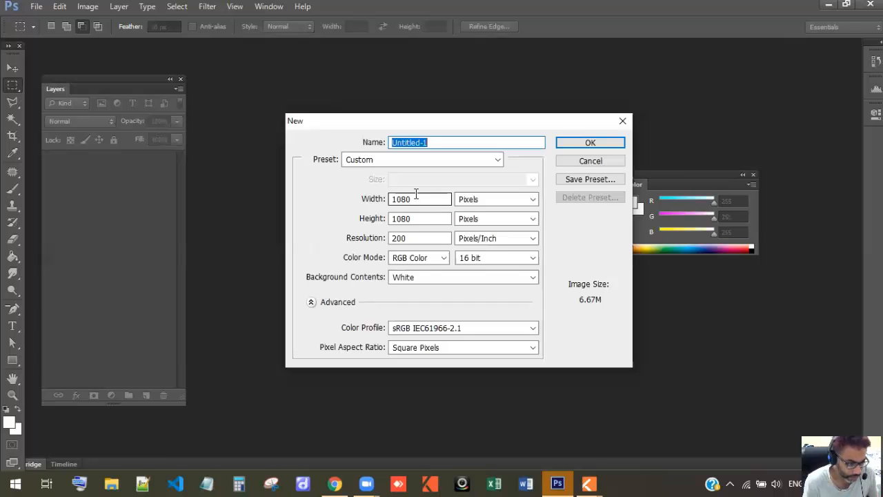
- Switch to Chrome and go to canva.com
left_click(303, 484)
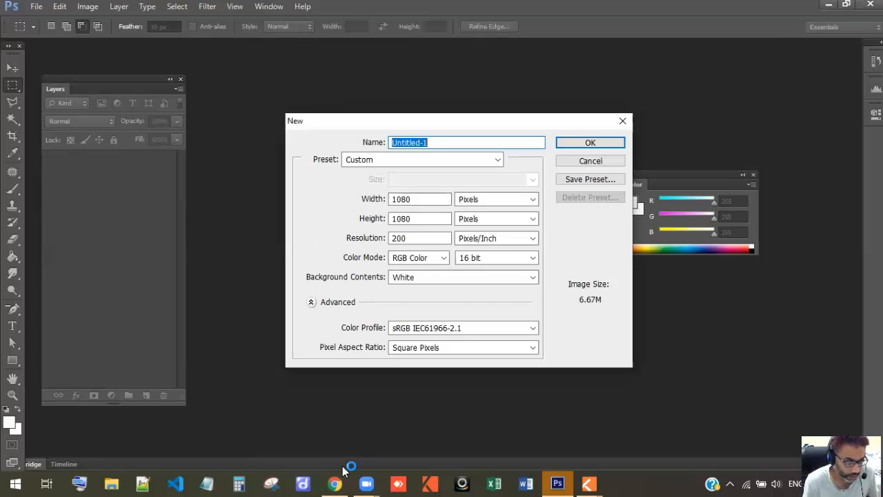
left_click(331, 481)
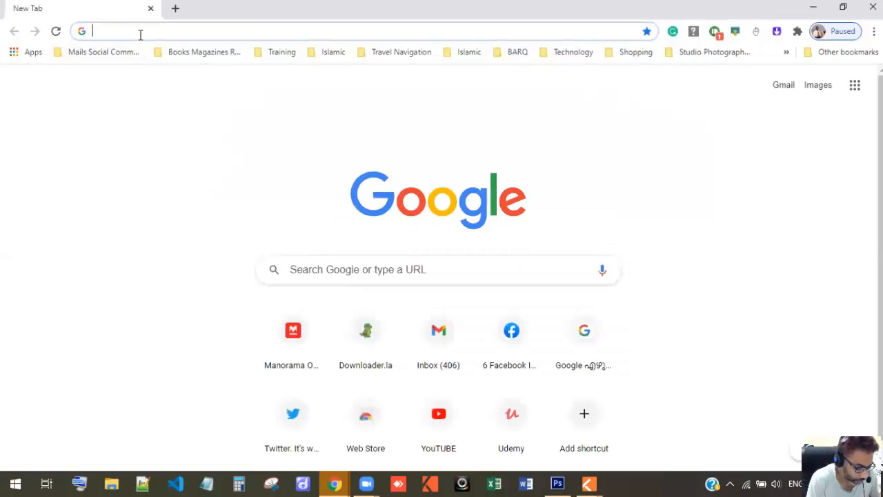
type("canva.com")
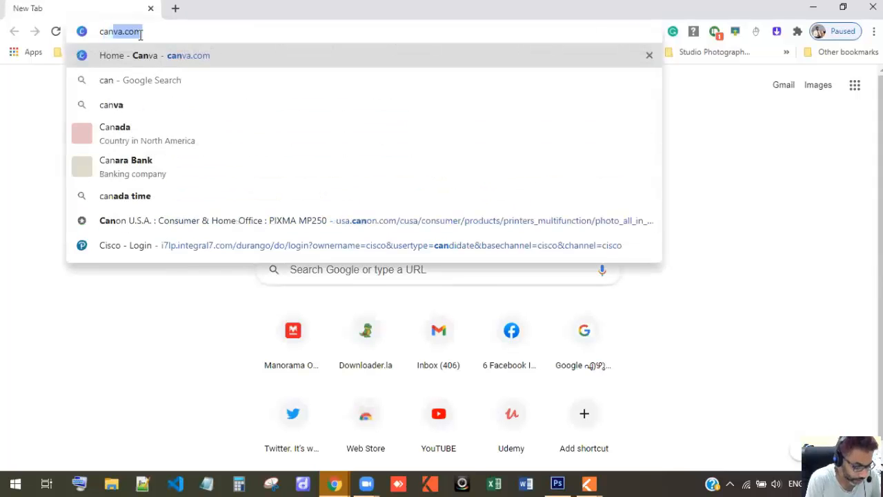
key("Return")
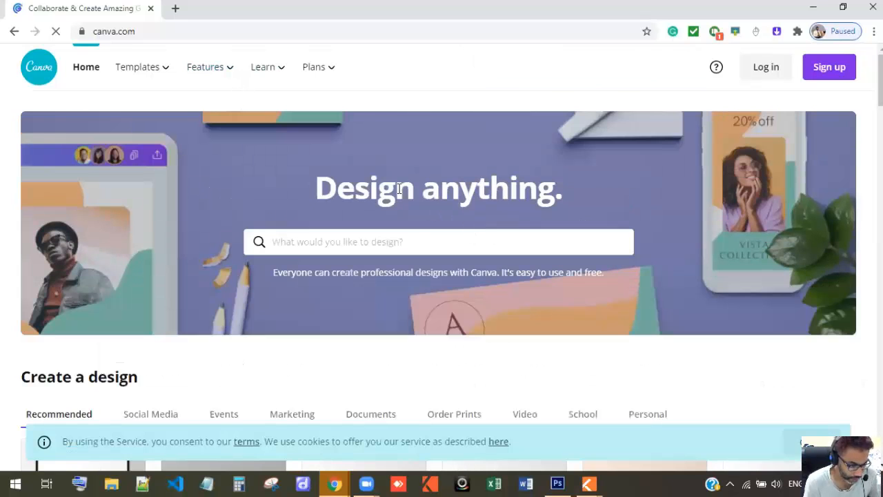
- Start a blank Facebook Post design from Canva's Social Media design types
scroll(455, 240, "down", 4)
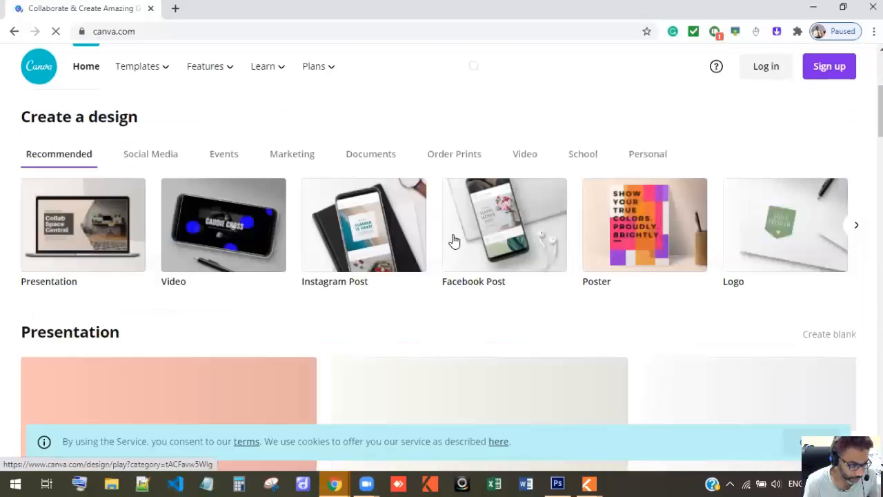
left_click(169, 158)
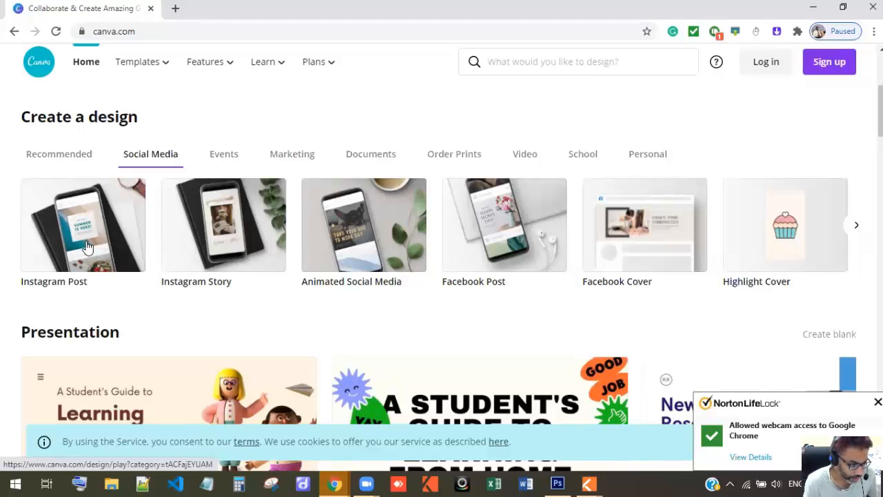
left_click(483, 250)
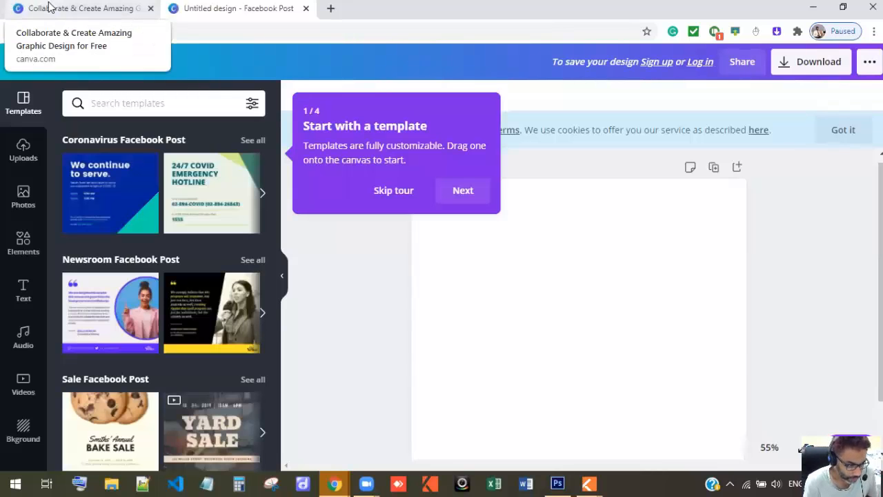
- Go back to the Canva home page and look over the social media design types at a reduced page zoom
left_click(50, 7)
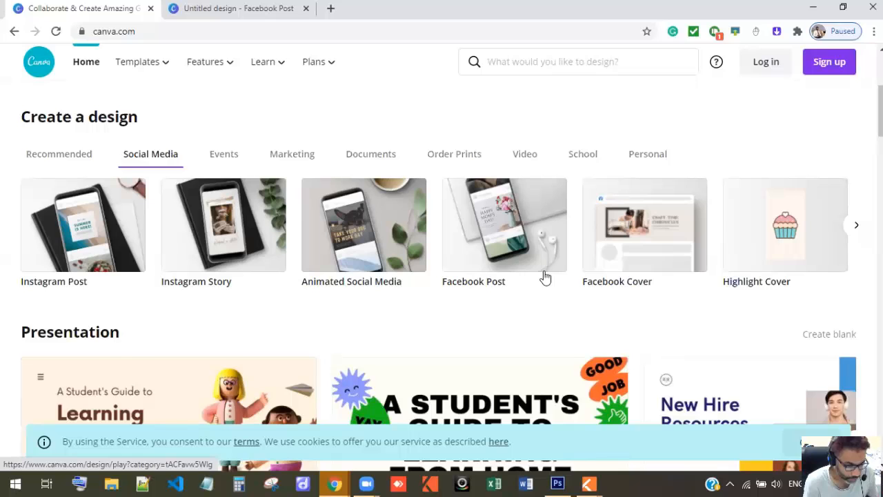
scroll(544, 276, "down", 1)
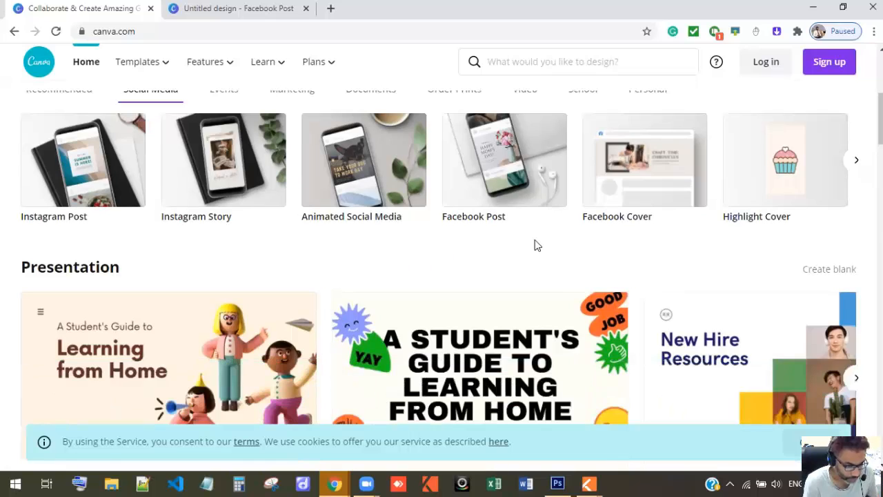
key("ctrl+minus")
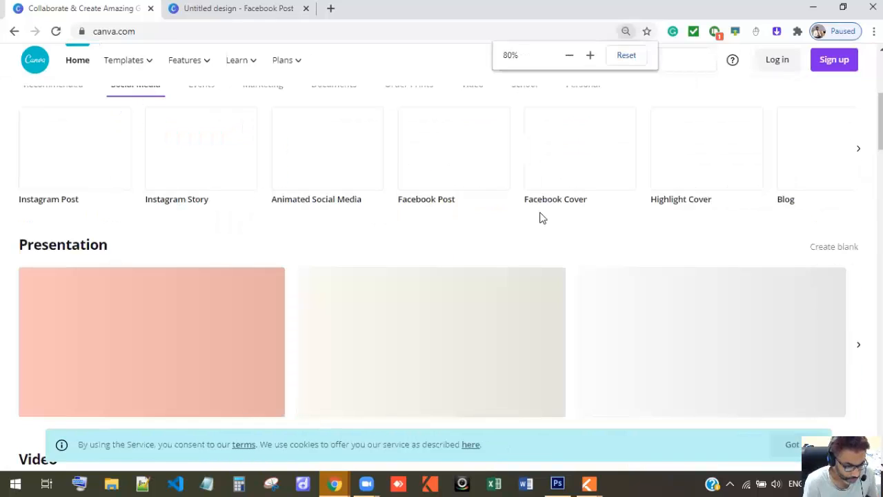
key("ctrl+minus")
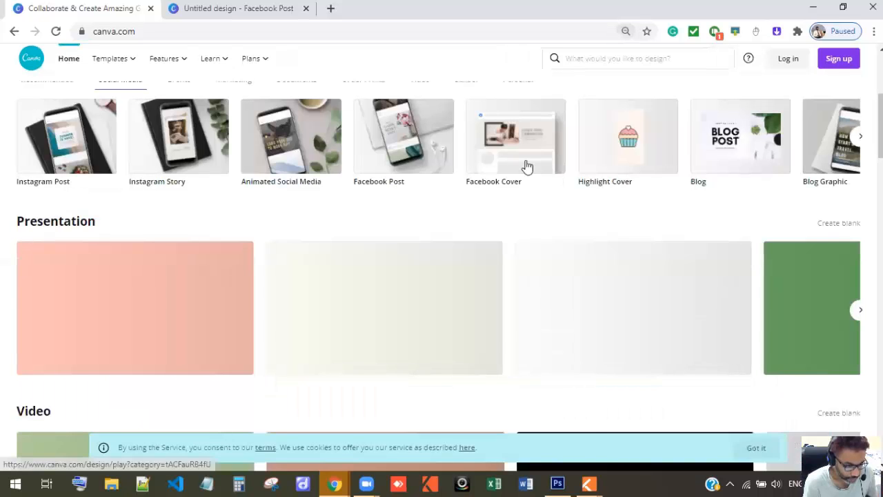
- Return to the untitled Facebook Post design and check its download options
left_click(252, 10)
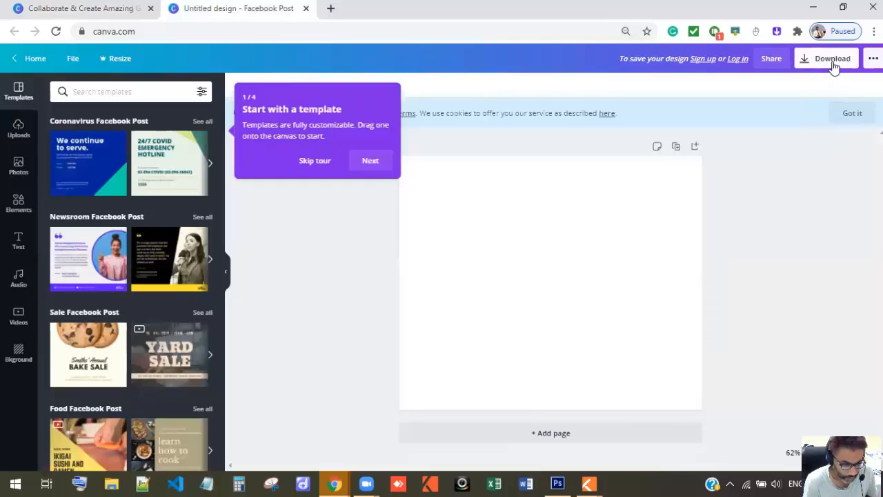
left_click(832, 61)
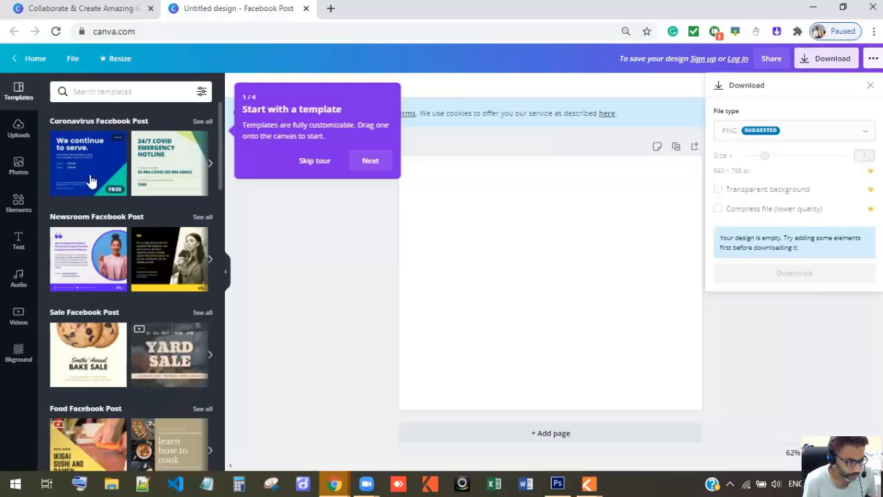
- Apply the orange-and-yellow happy birthday template from the full Birthday Facebook Post collection to the design
scroll(134, 262, "down", 4)
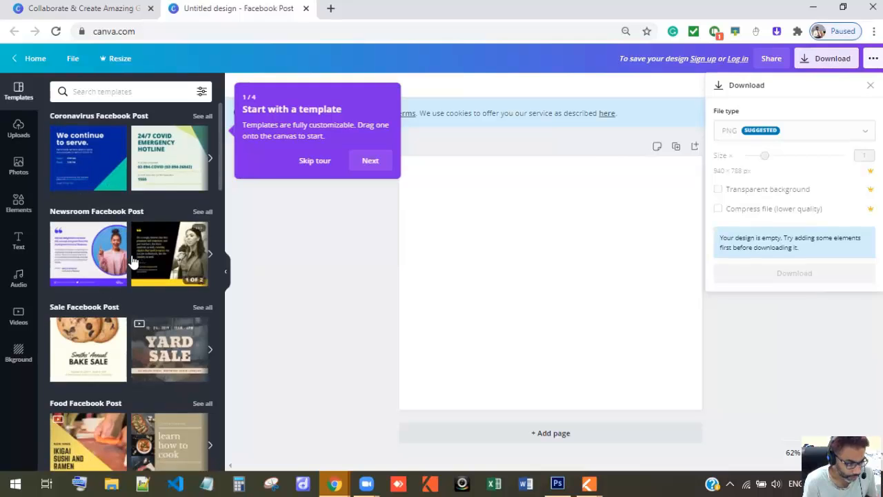
scroll(133, 260, "down", 1)
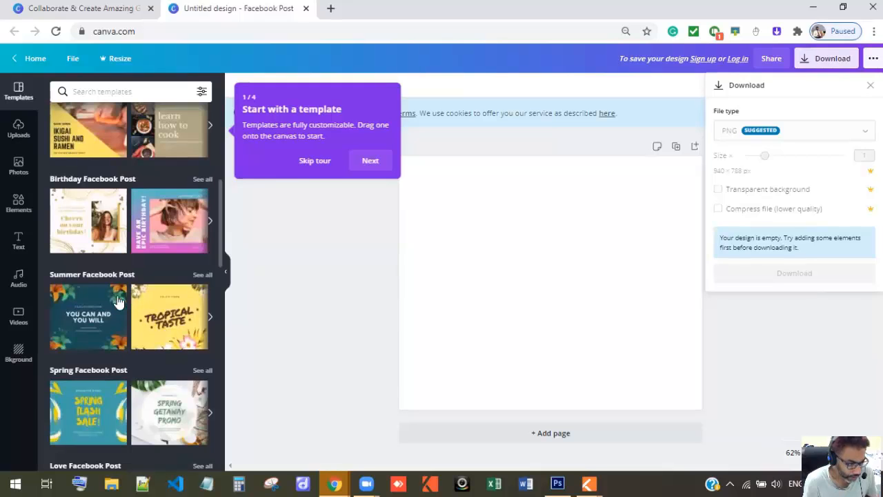
left_click(201, 179)
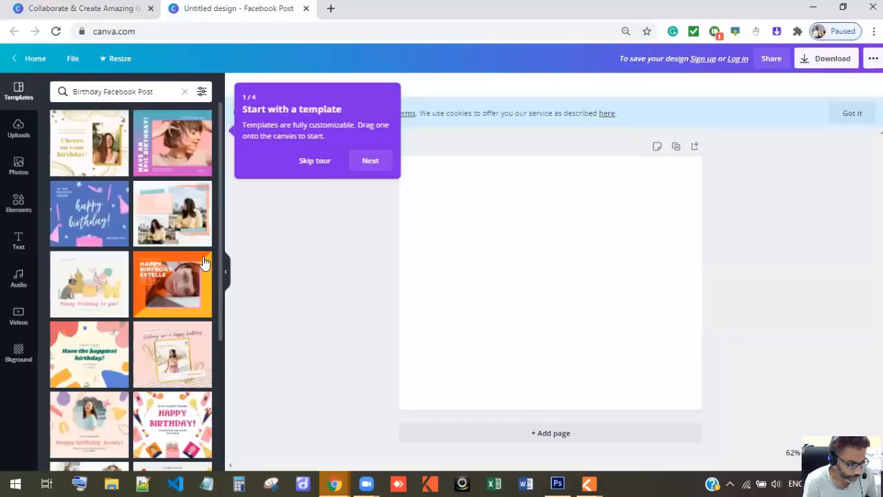
left_click(174, 298)
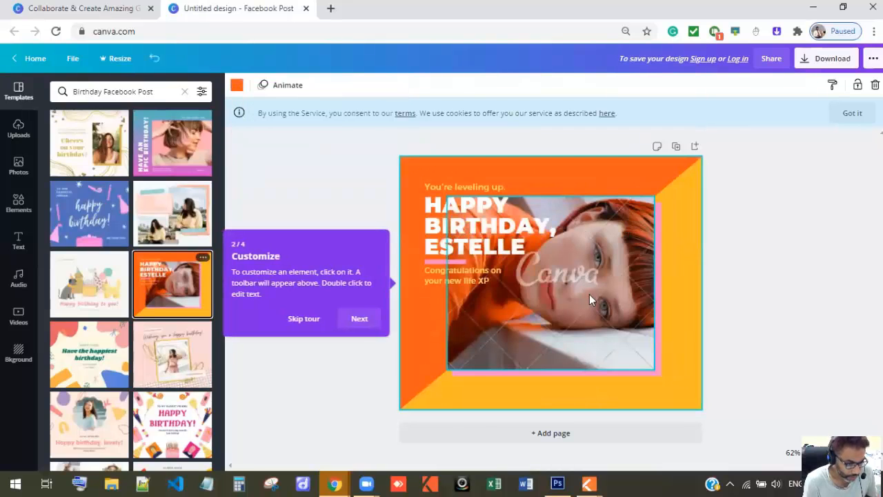
- Show the stock photos, try placing the trending photo of a person writing on the design, and skip the guided tour
left_click(18, 166)
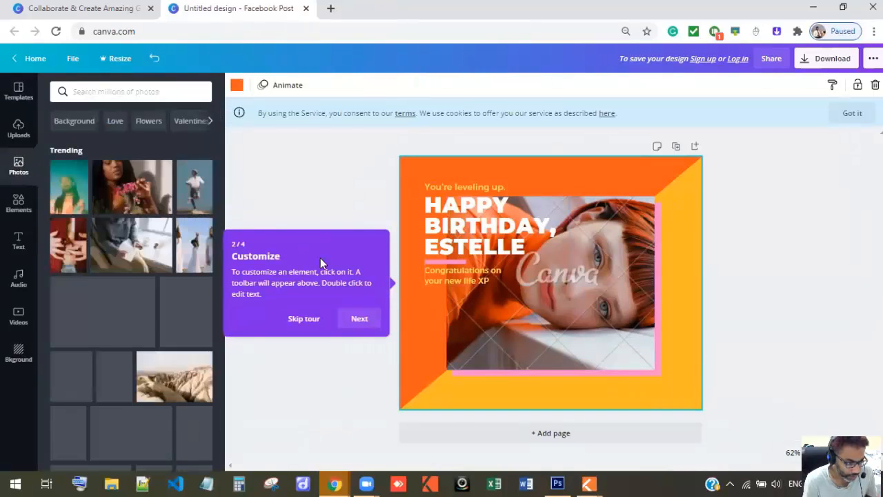
left_click_drag(159, 258, 486, 240)
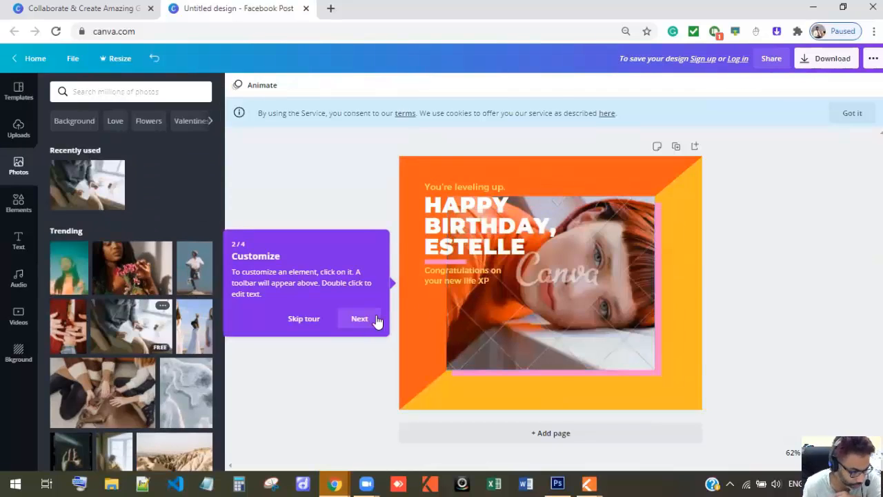
left_click(307, 322)
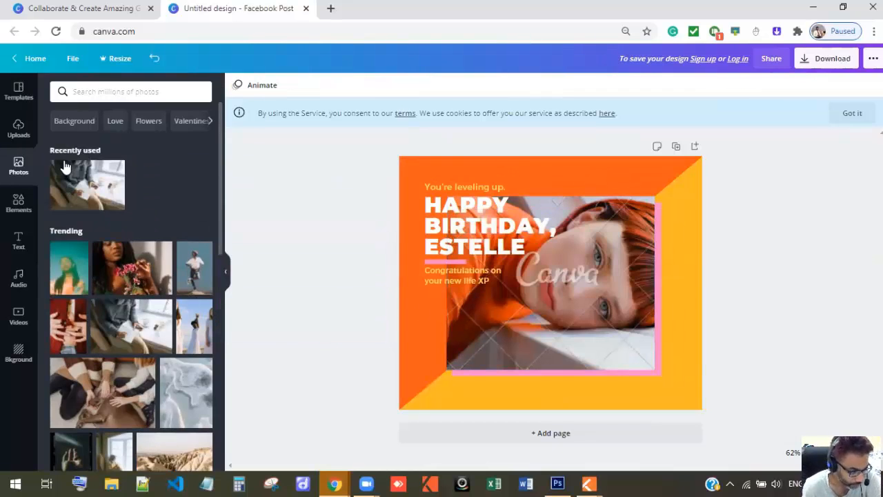
- Try the recently used writing photo in the orange background area, undo it, and place it in the central photo frame instead
left_click_drag(119, 178, 415, 228)
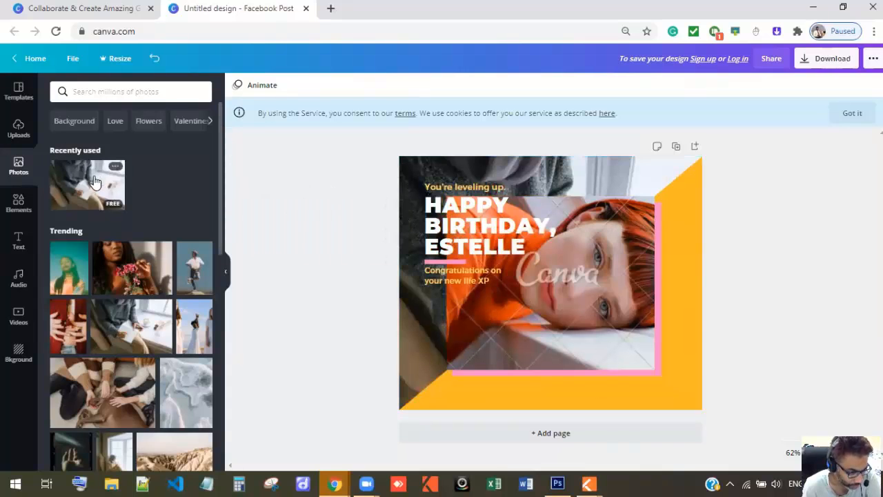
key("ctrl+z")
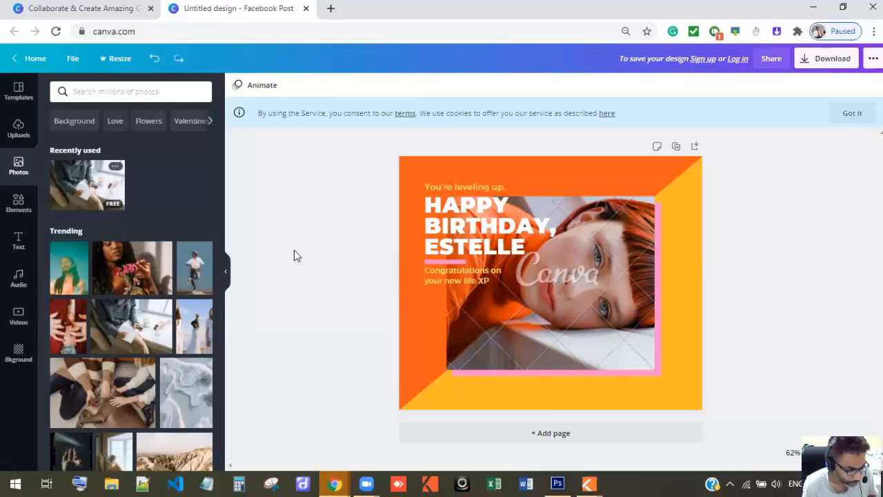
left_click_drag(97, 198, 562, 276)
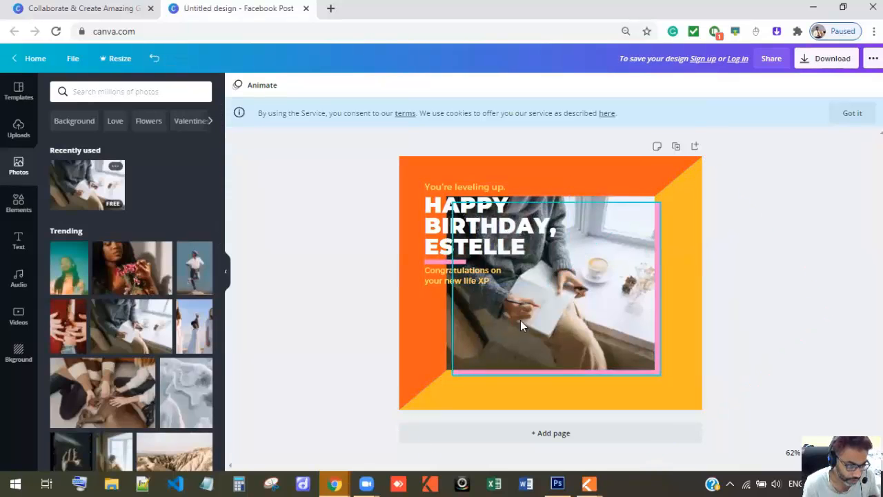
- Fill the template's central photo frame with the trending photo of the seated woman in a white T-shirt
scroll(61, 364, "down", 3)
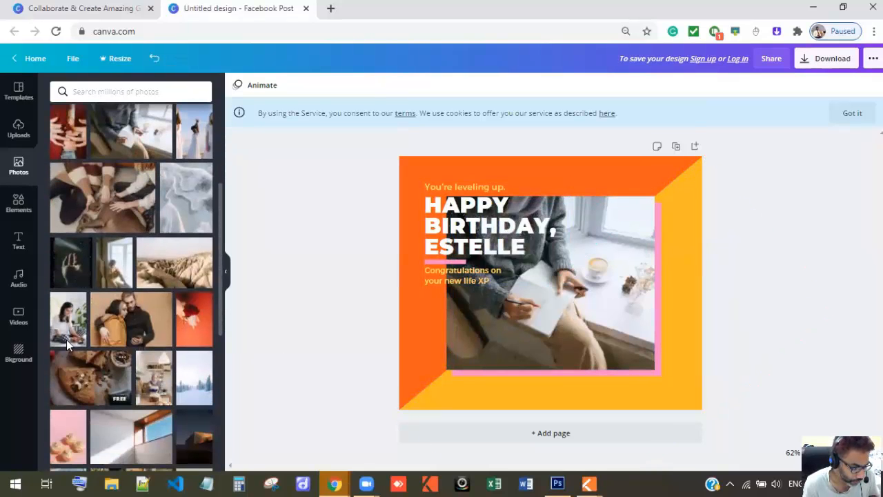
left_click_drag(67, 339, 528, 282)
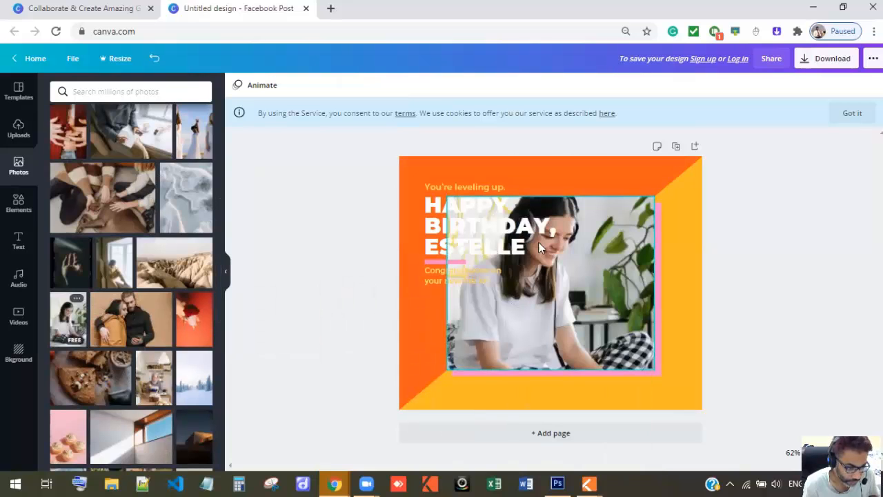
- Recolor the large happy birthday headline to the light blue default color
left_click(510, 252)
left_click(519, 246)
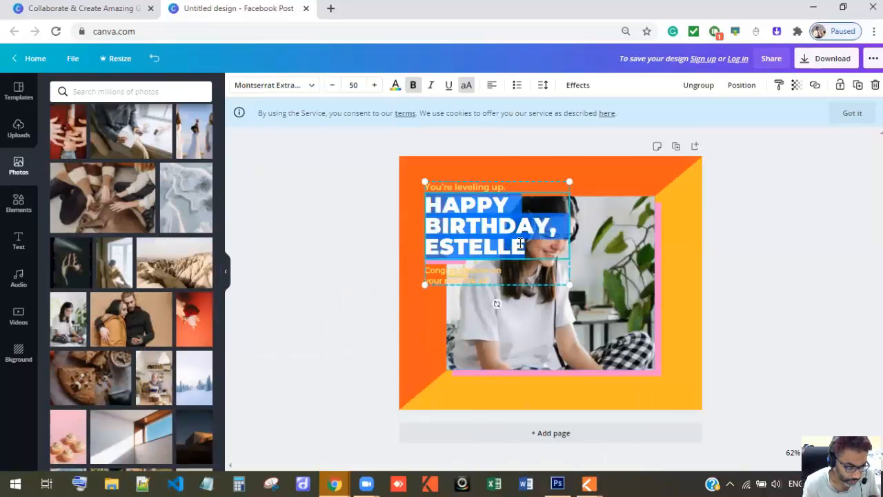
left_click(394, 85)
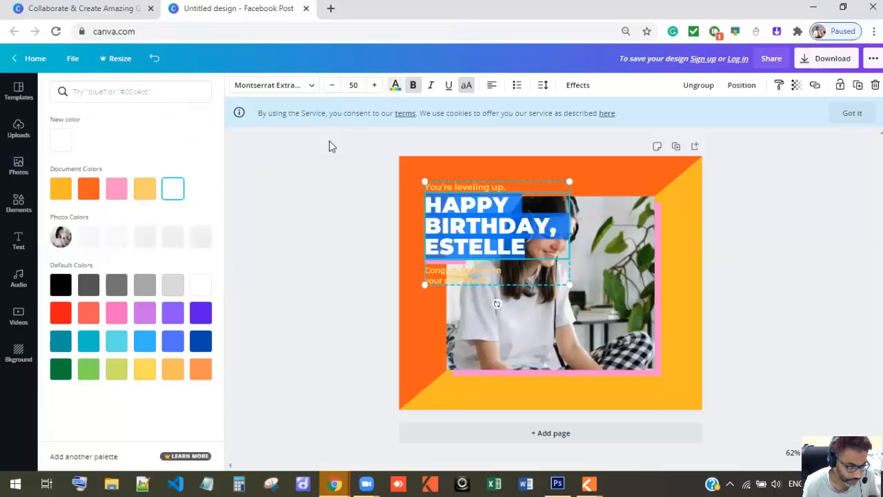
left_click(87, 195)
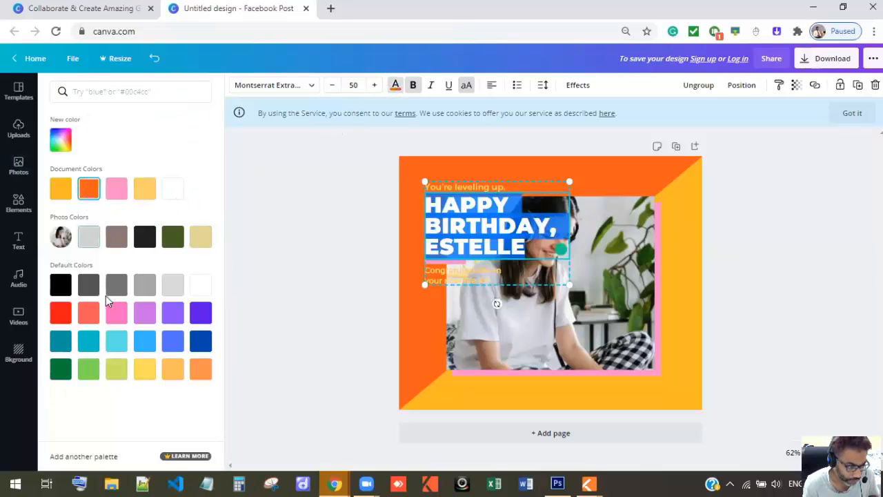
left_click(119, 345)
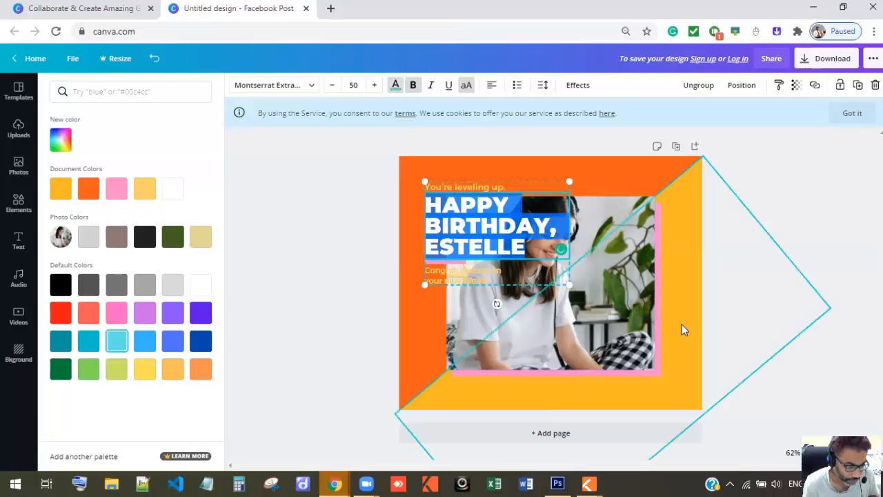
left_click(748, 257)
left_click(776, 202)
- Open the design's download settings to check its pixel size, and set a new Photoshop document's width to 940 pixels
left_click(840, 59)
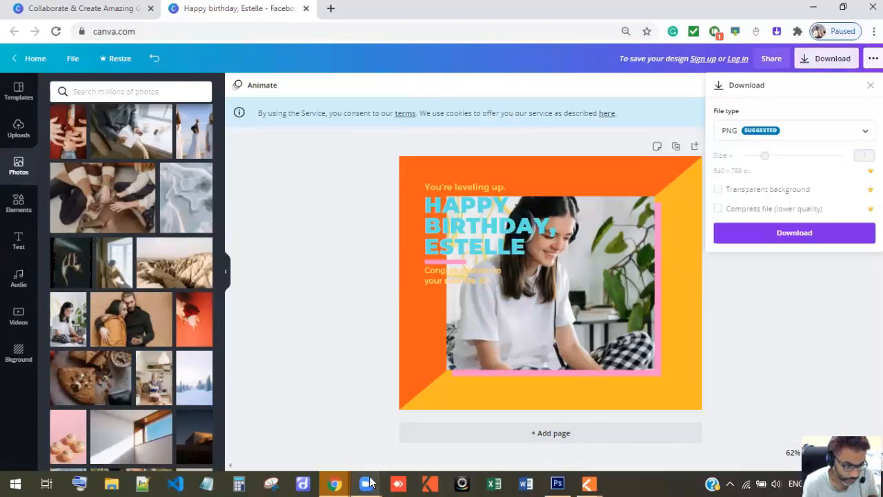
left_click(558, 483)
left_click(408, 218)
double_click(420, 200)
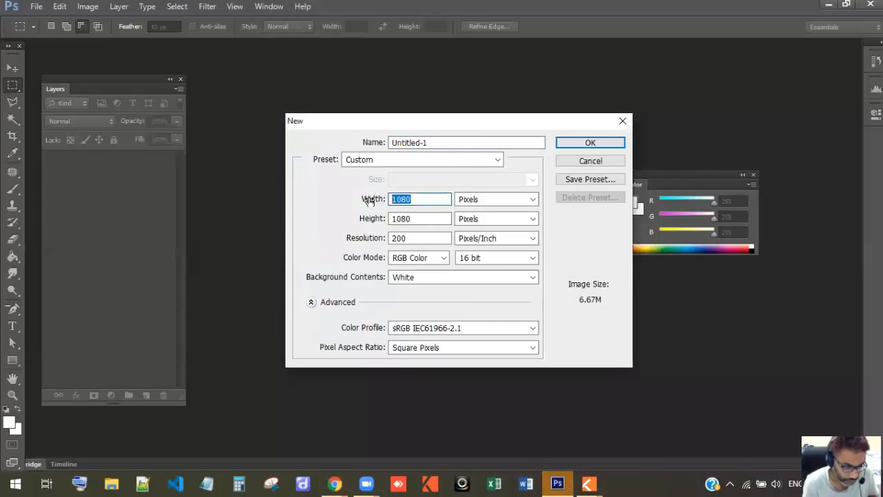
type("940")
key("alt")
key("alt+Tab")
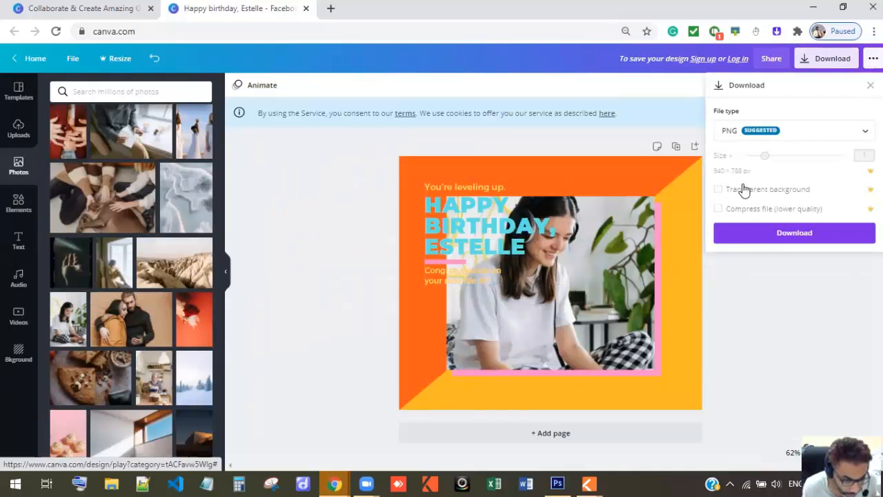
key("alt+Tab")
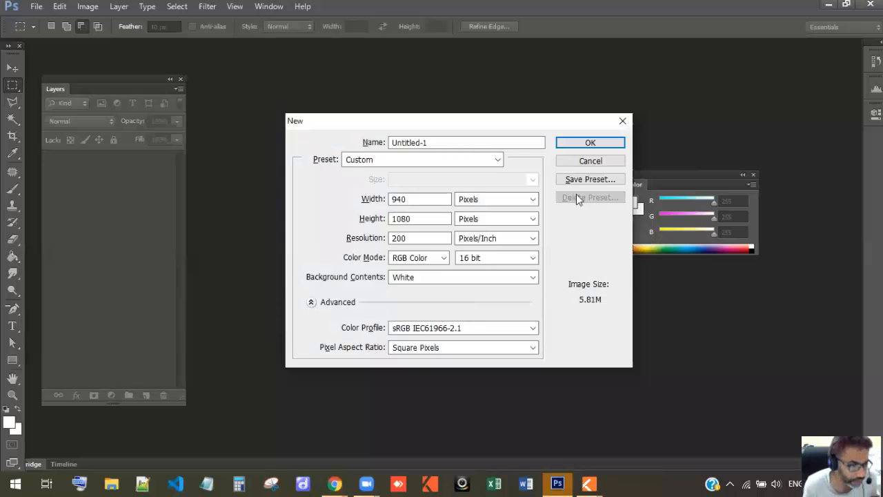
- Set the new document's height to 788 pixels and name it FB Post
left_click(364, 218)
type("788")
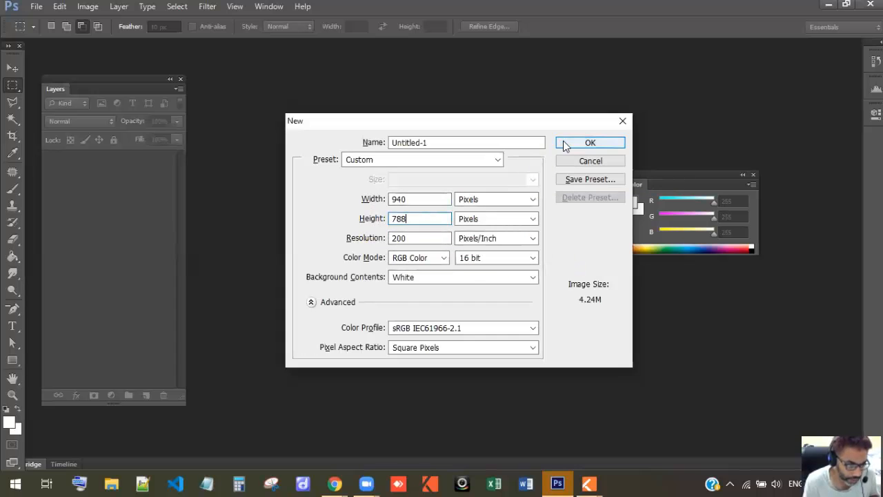
left_click(490, 141)
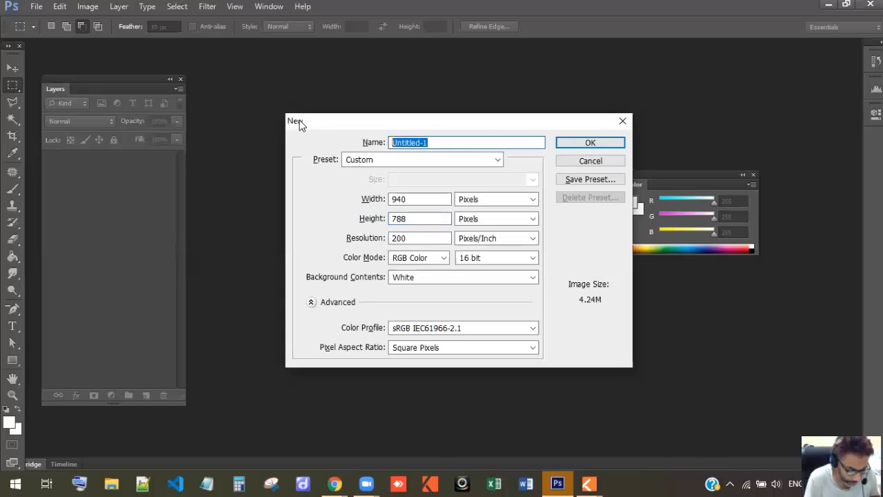
type("FB Post")
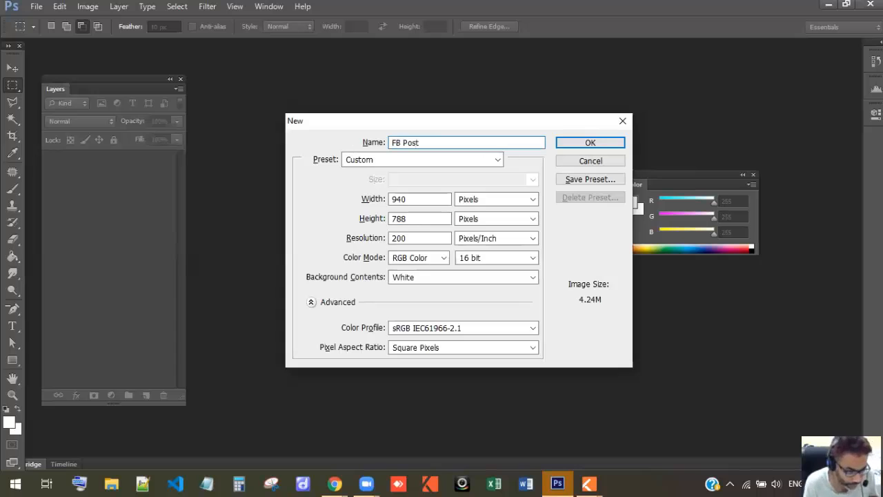
- Save the settings as a document preset named FB POST 940X788 and create the blank document
left_click(591, 180)
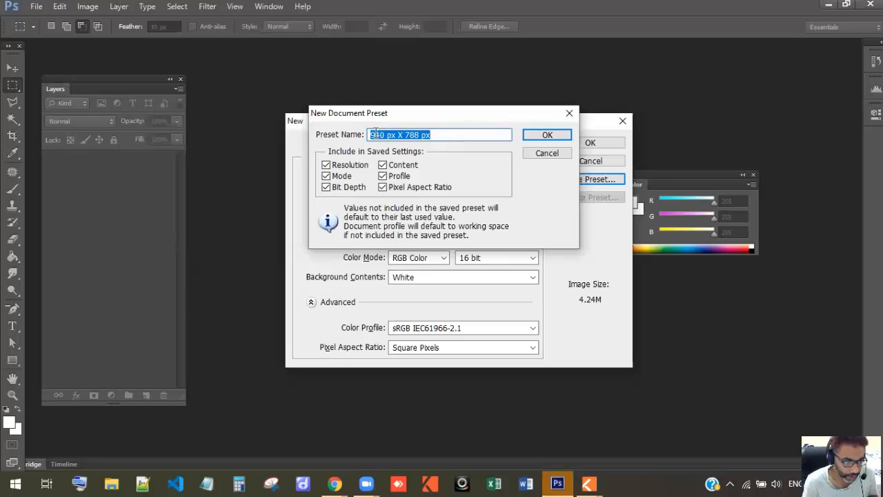
left_click(369, 134)
type("FB")
key("BackSpace")
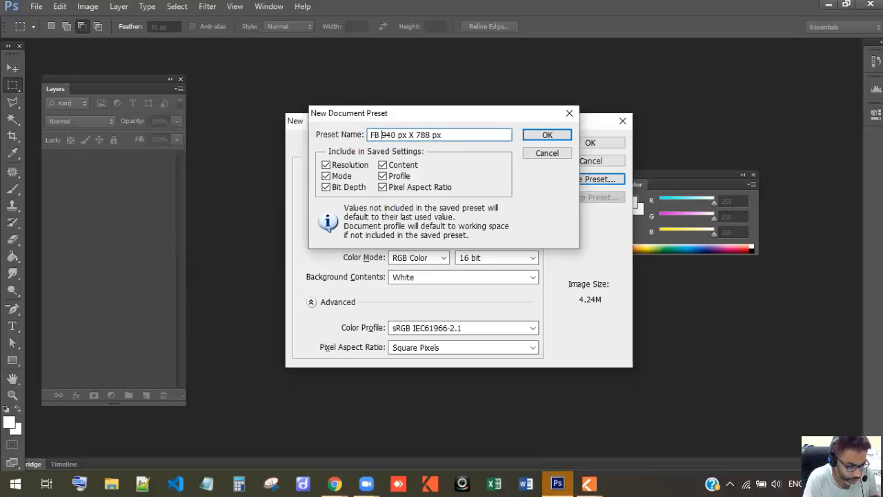
type("POST")
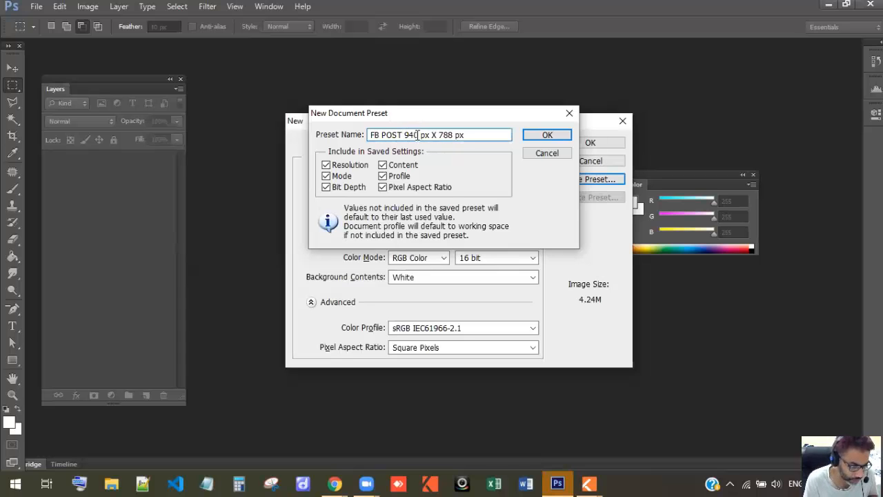
left_click(435, 134)
key("BackSpace")
key("BackSpace")
key("BackSpace")
key("BackSpace")
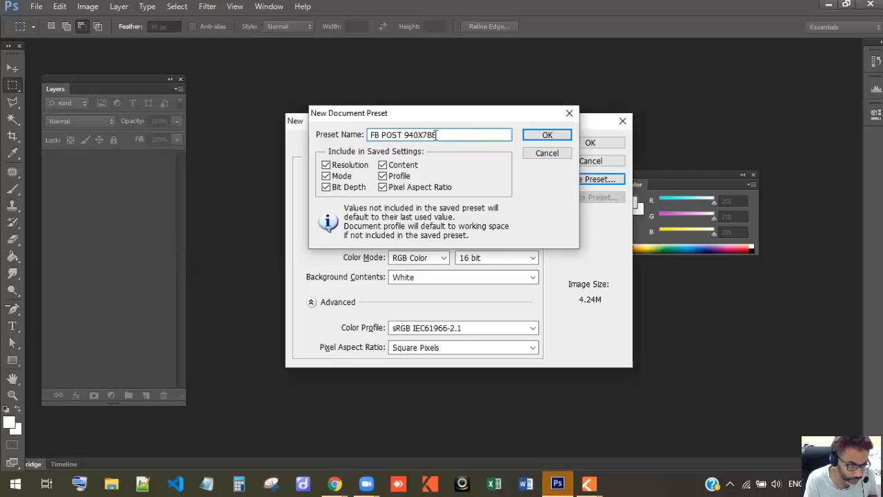
left_click(543, 134)
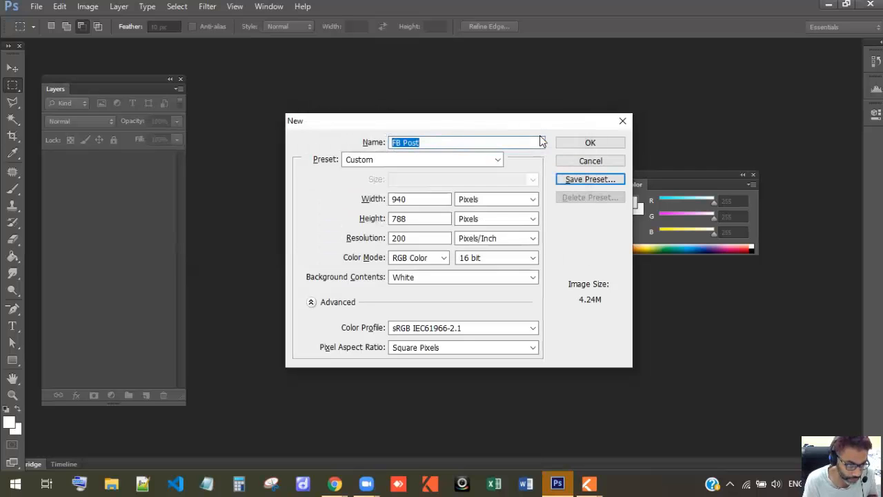
left_click(583, 148)
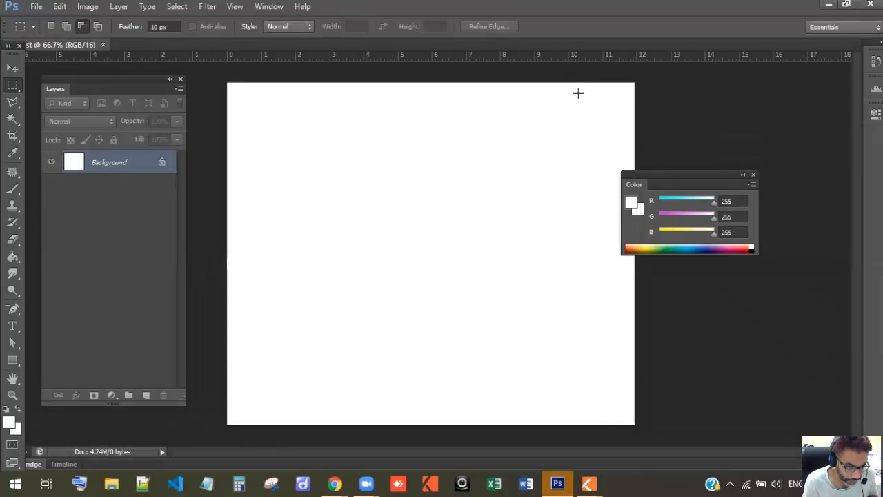
- Switch back to Canva in Chrome and close the birthday Facebook post design, leaving without saving
left_click(341, 480)
left_click(394, 418)
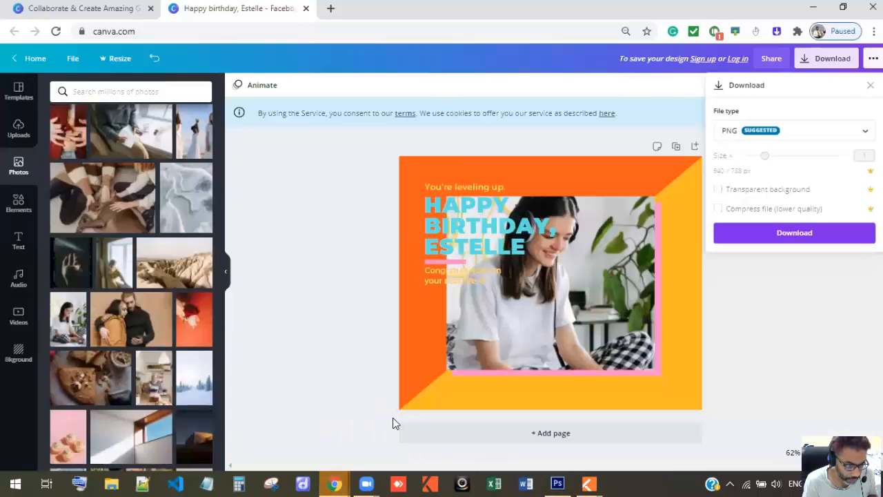
left_click(305, 9)
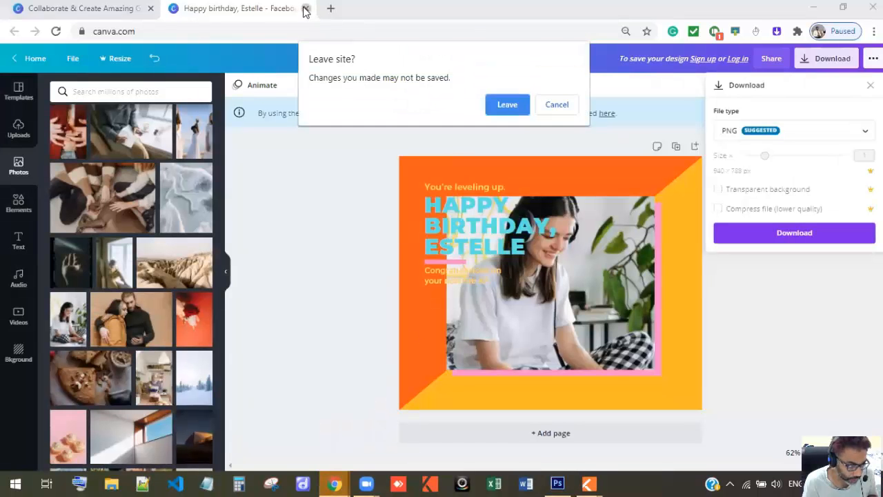
left_click(508, 104)
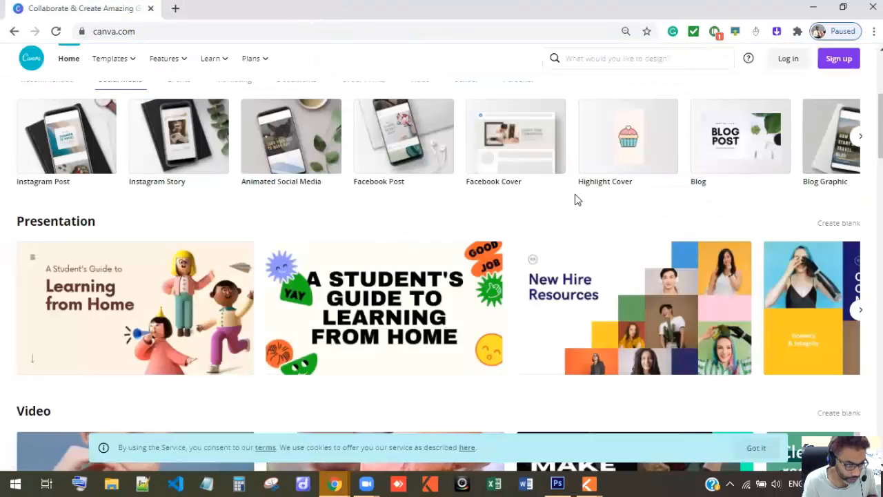
- Start a new Instagram Story design and browse its template categories down to Instagram Story Highlight Cover
left_click(173, 133)
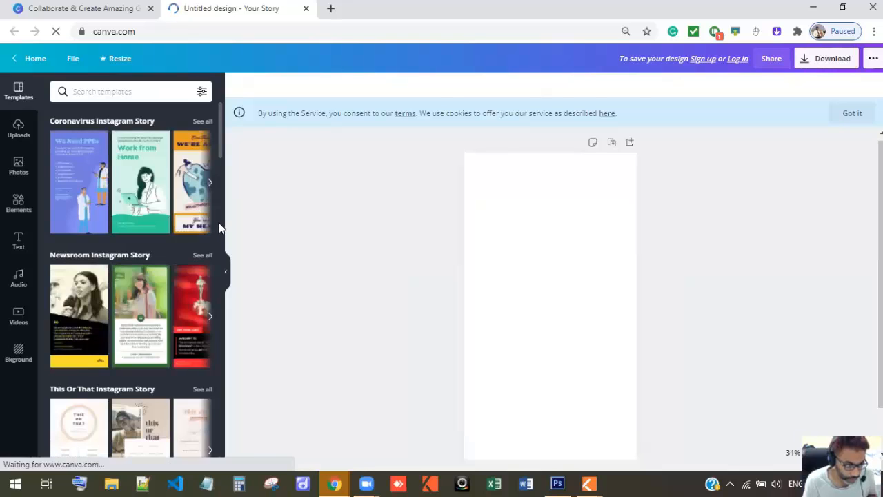
scroll(213, 219, "down", 3)
scroll(213, 219, "down", 6)
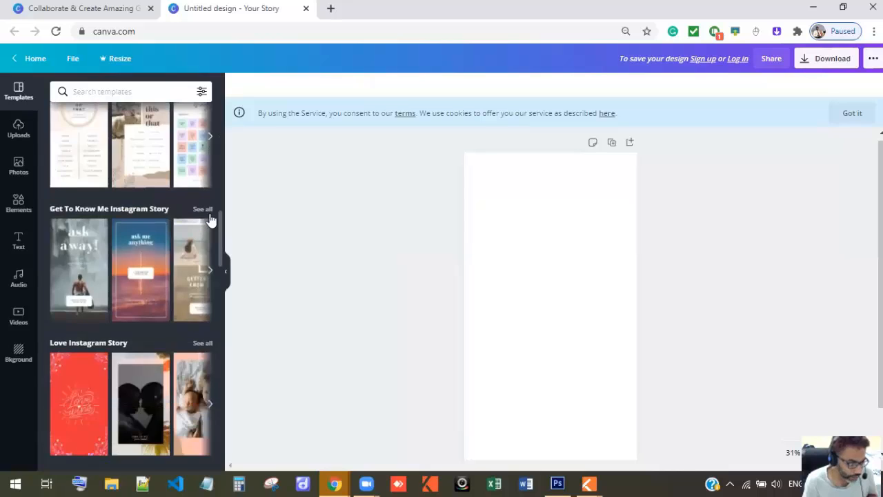
scroll(211, 219, "down", 3)
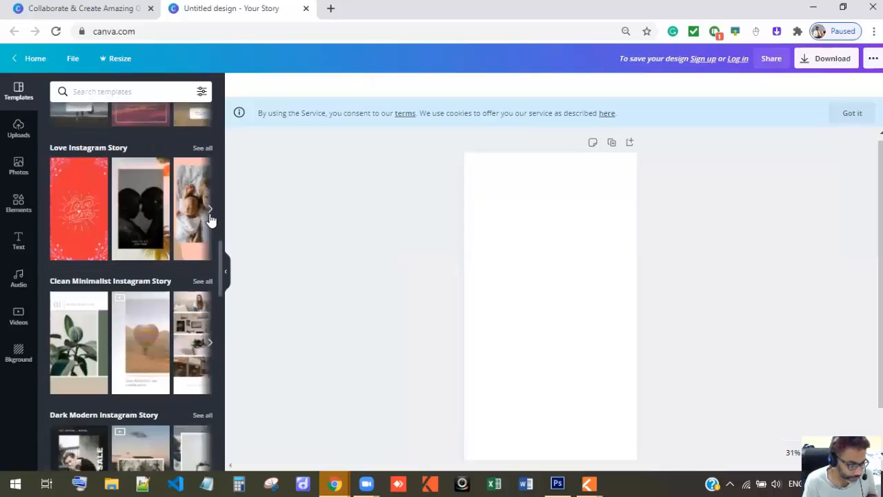
scroll(211, 219, "down", 4)
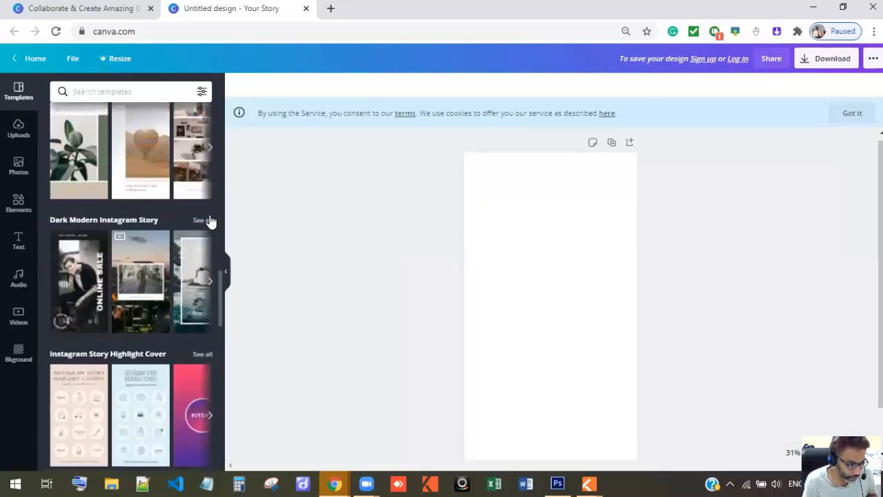
scroll(207, 275, "down", 1)
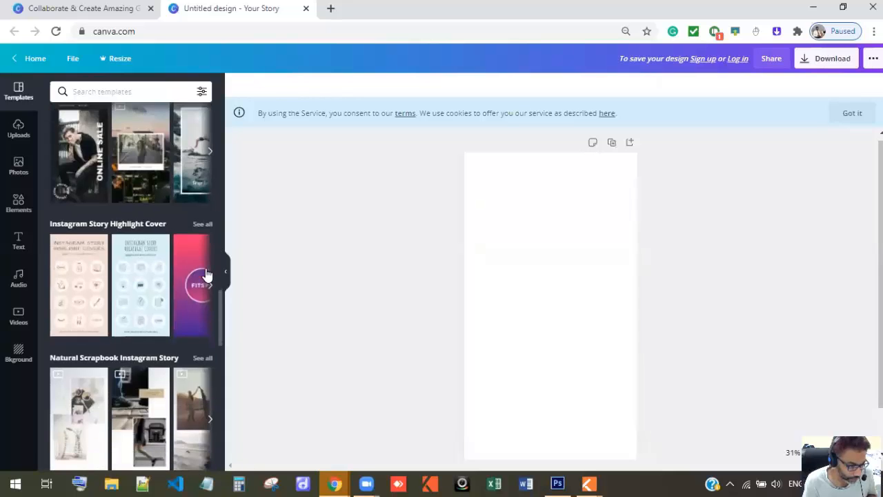
- From the full Instagram Story Highlight Cover collection, apply the Wellness page of the Brown, Pink and Green Abstract Shapes set to the design
left_click(198, 224)
scroll(197, 223, "down", 2)
scroll(196, 224, "down", 4)
scroll(197, 224, "up", 3)
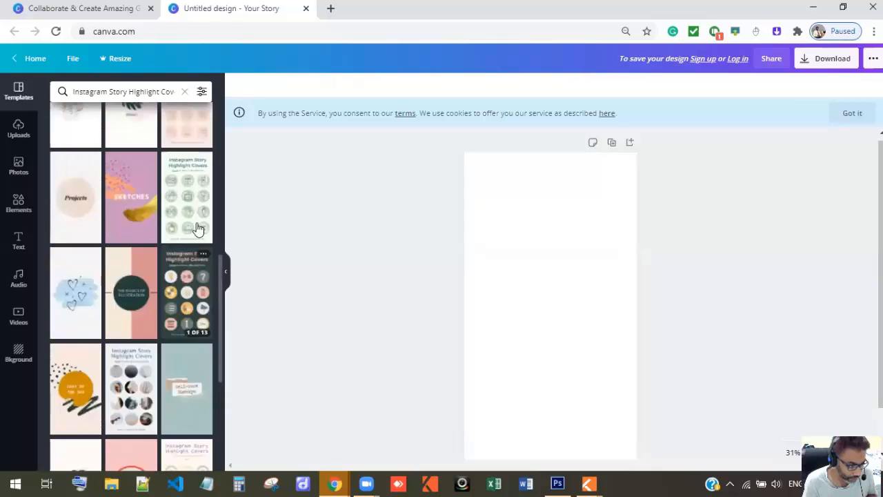
left_click(146, 216)
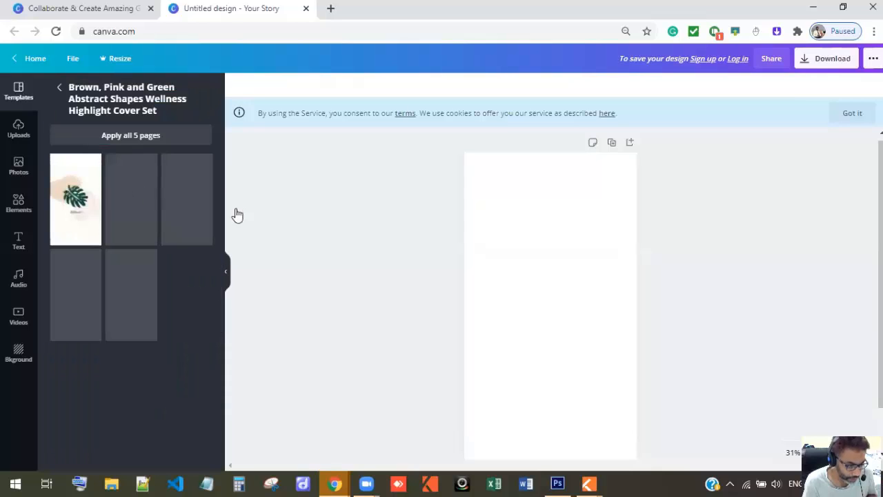
left_click(62, 176)
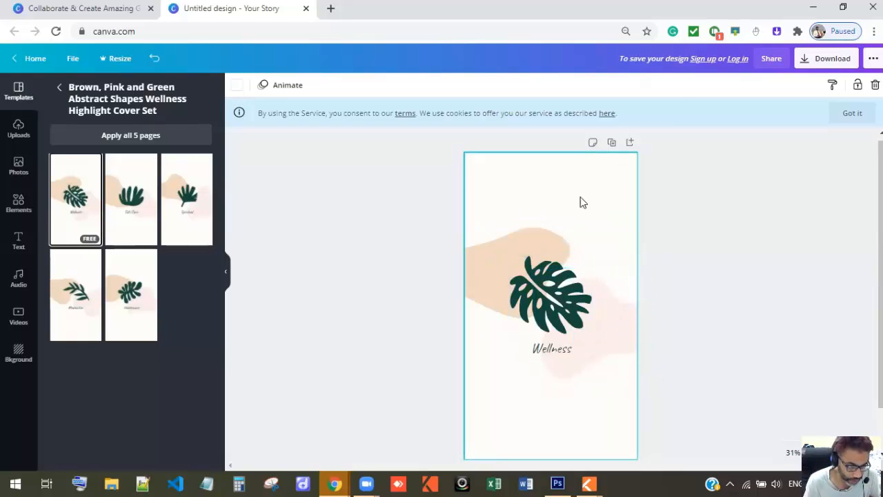
- Check the story design's download size, switch to Photoshop and set up a new document named IG story, 1080 by 1920 pixels
left_click(842, 62)
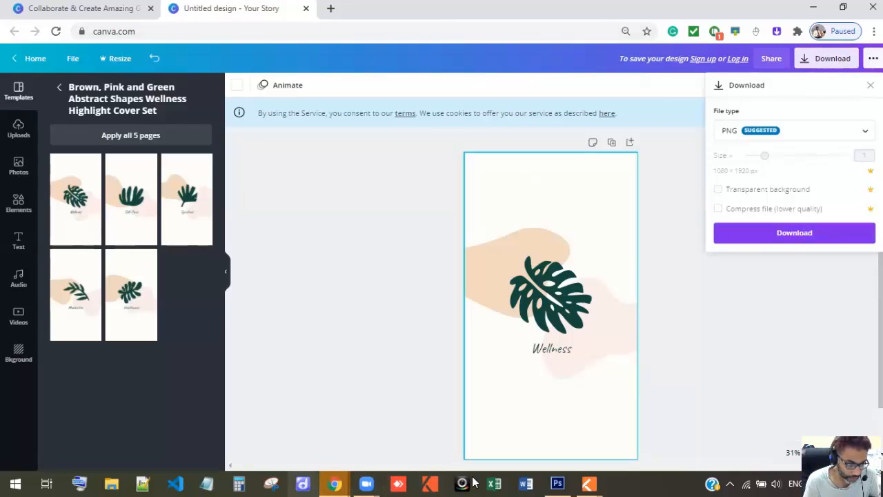
left_click(560, 482)
left_click(36, 6)
left_click(43, 20)
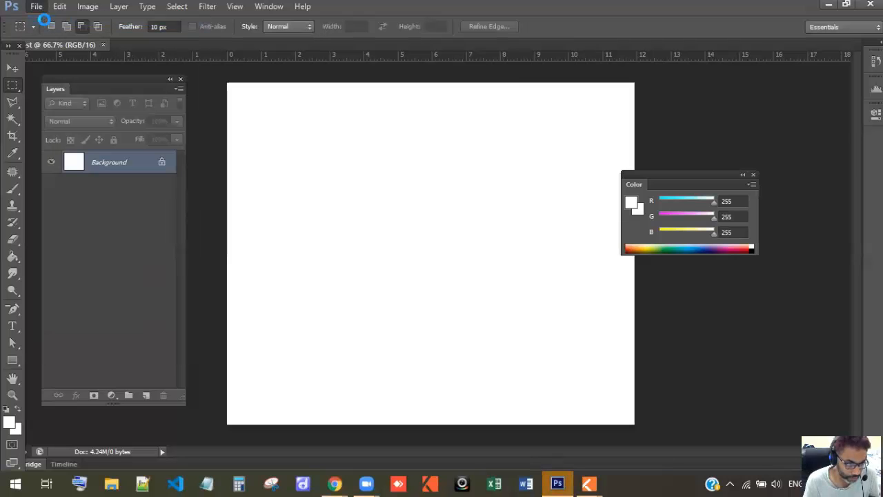
double_click(413, 199)
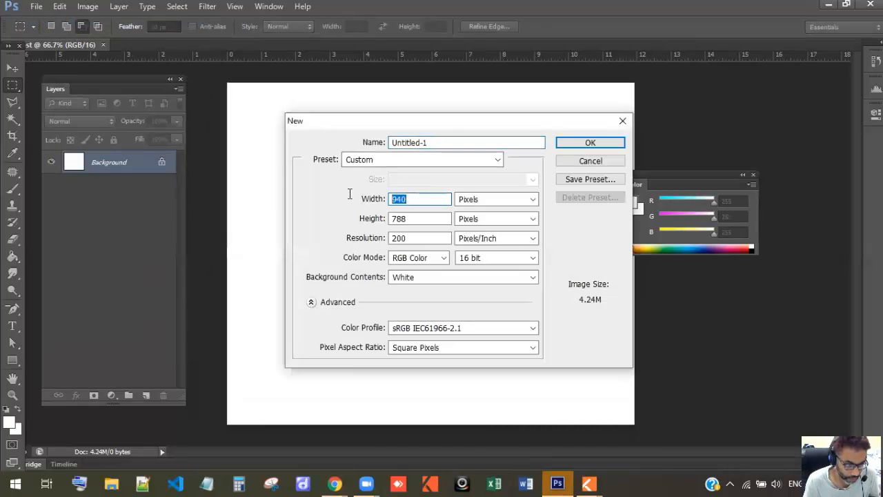
type("1080")
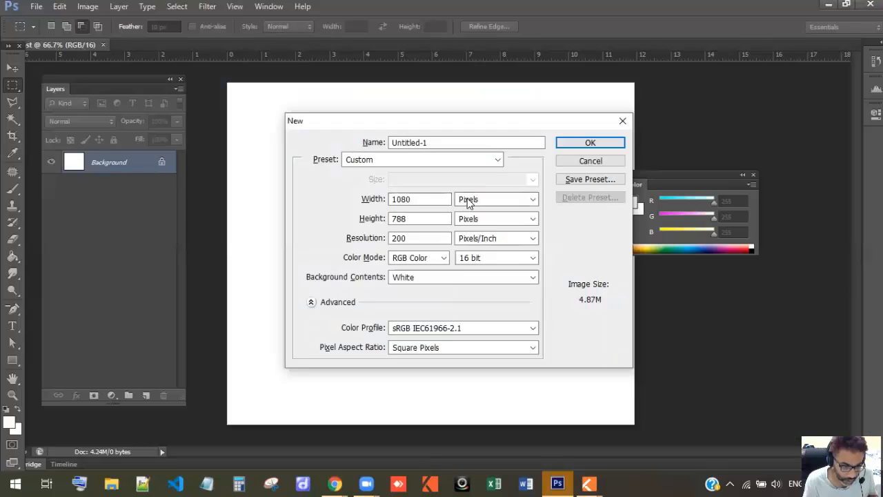
key("Tab")
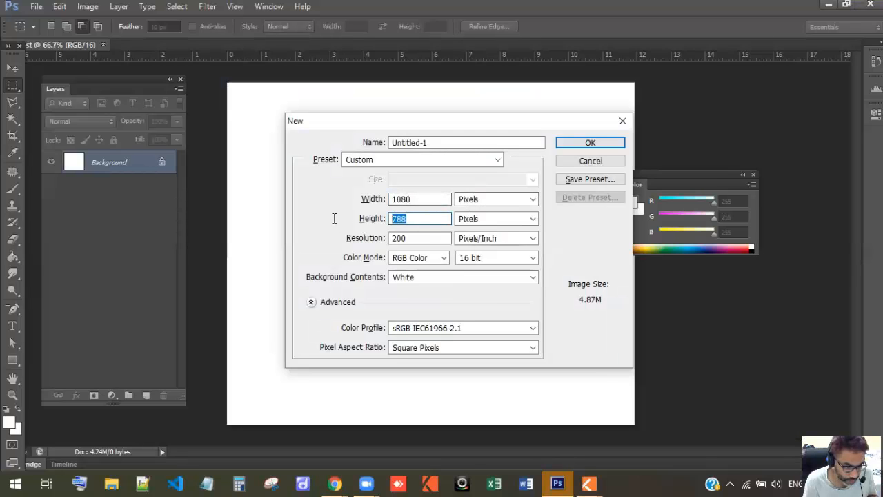
type("1920")
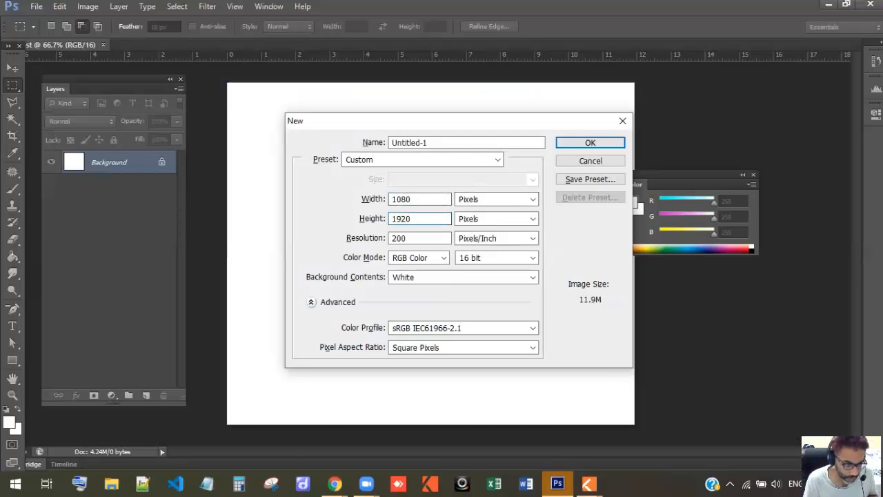
left_click_drag(444, 143, 360, 142)
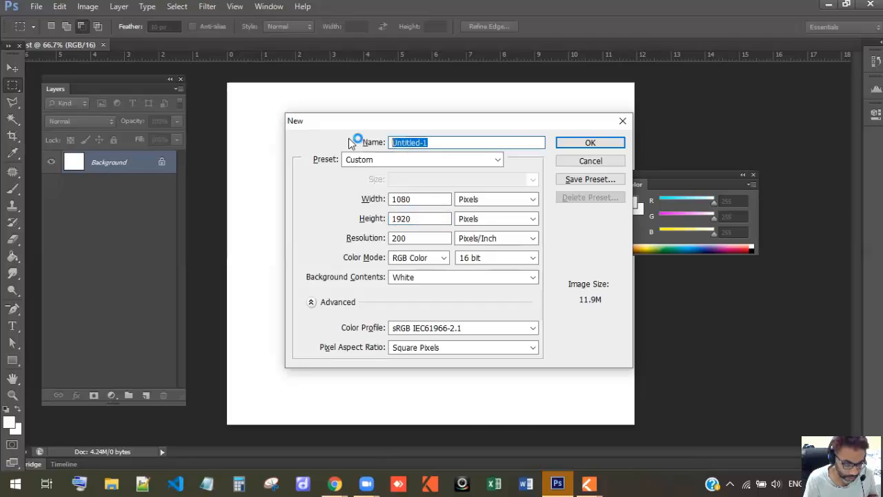
type("In")
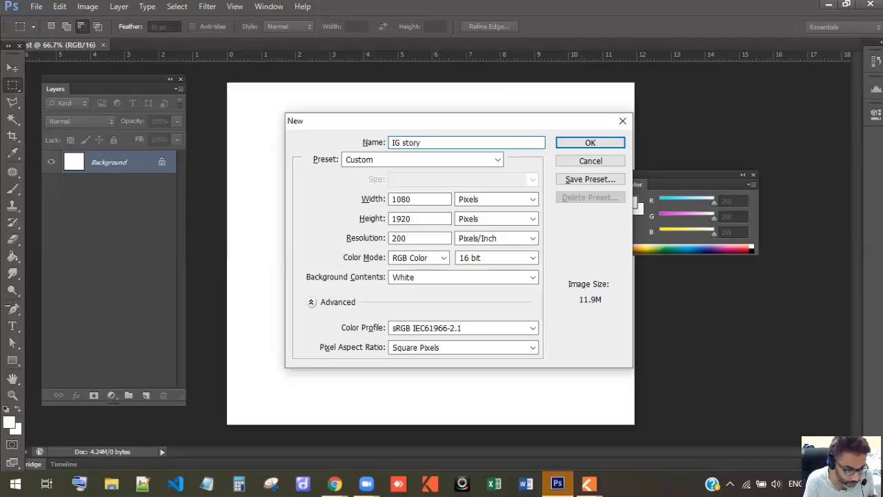
- Save the settings as a document preset named IGStory1080X1920 and create the blank document
left_click(581, 181)
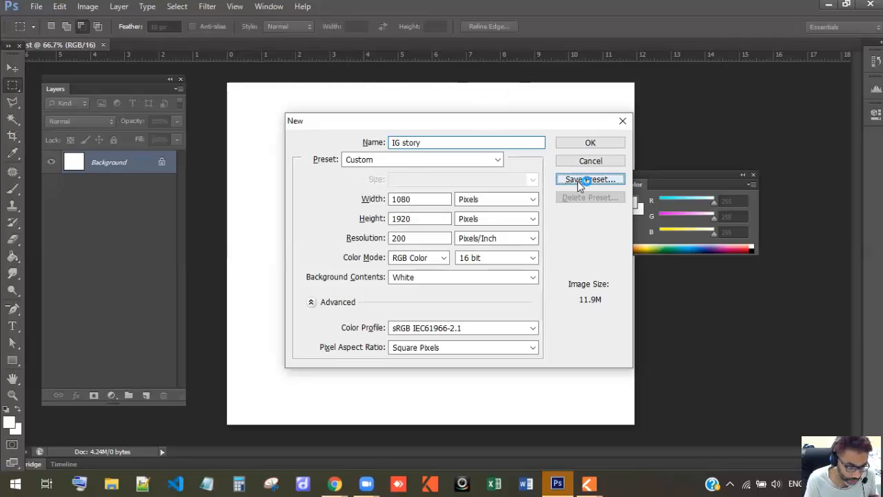
left_click(371, 134)
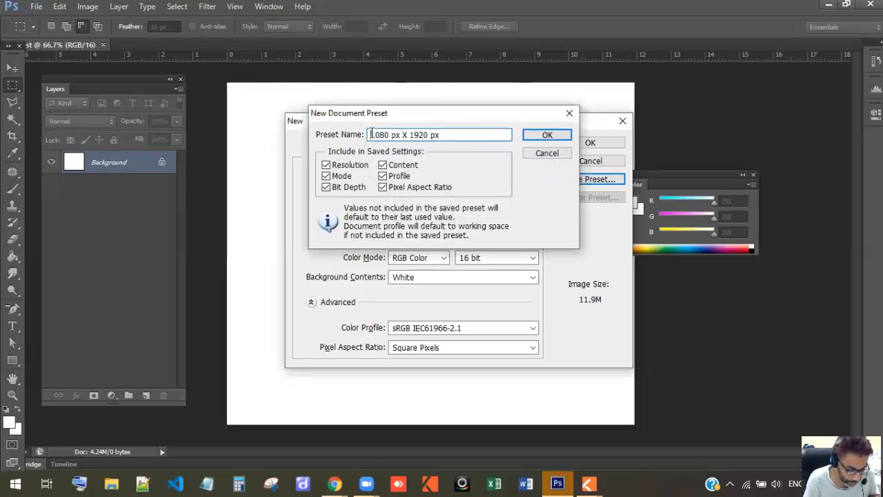
type("IG")
type(" St")
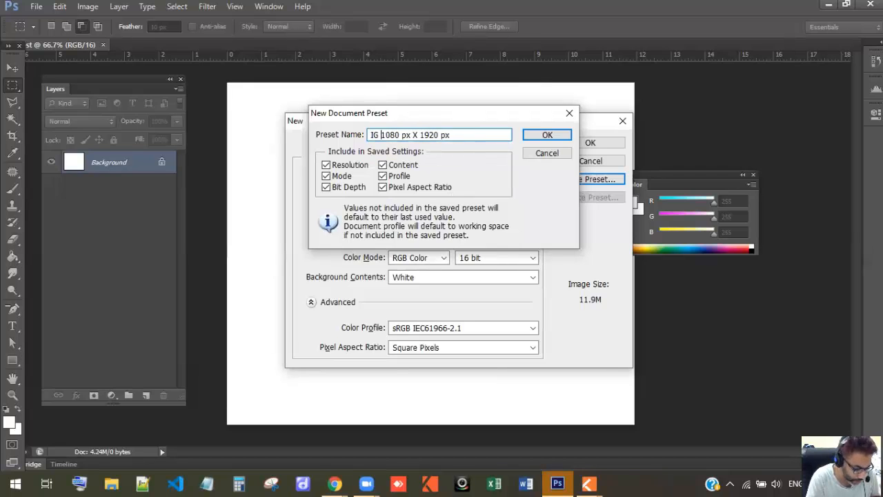
type("or")
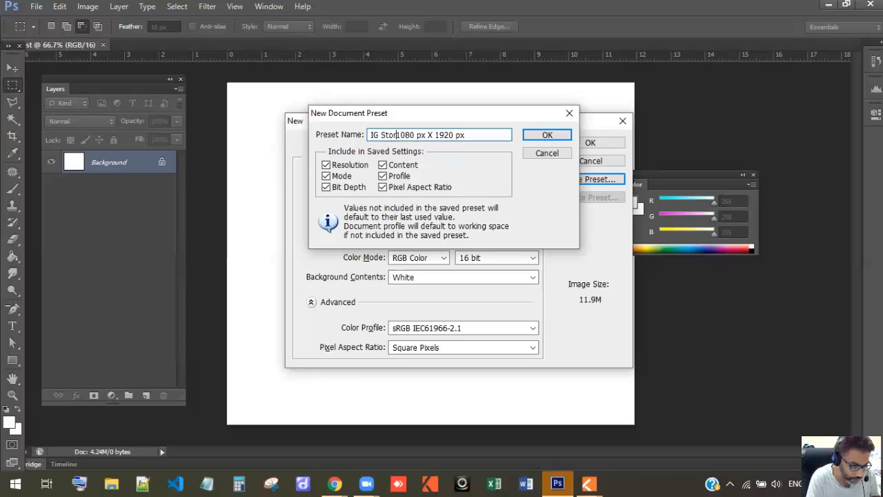
type("y")
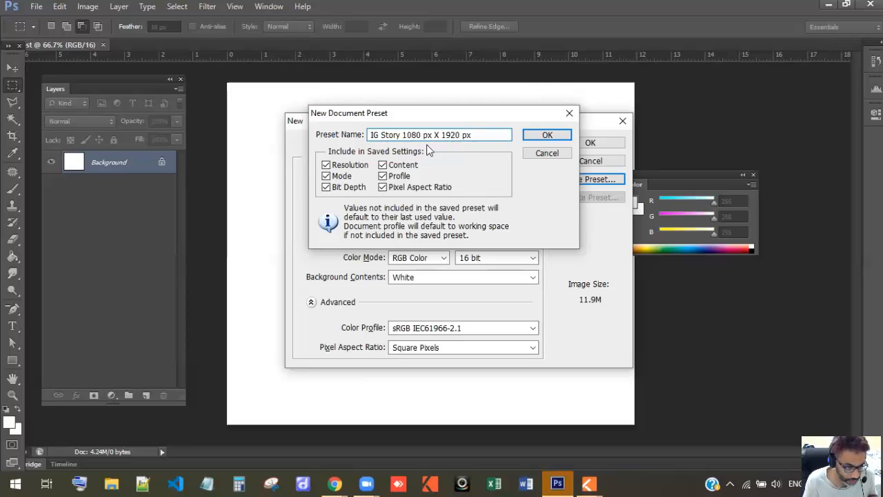
key("BackSpace")
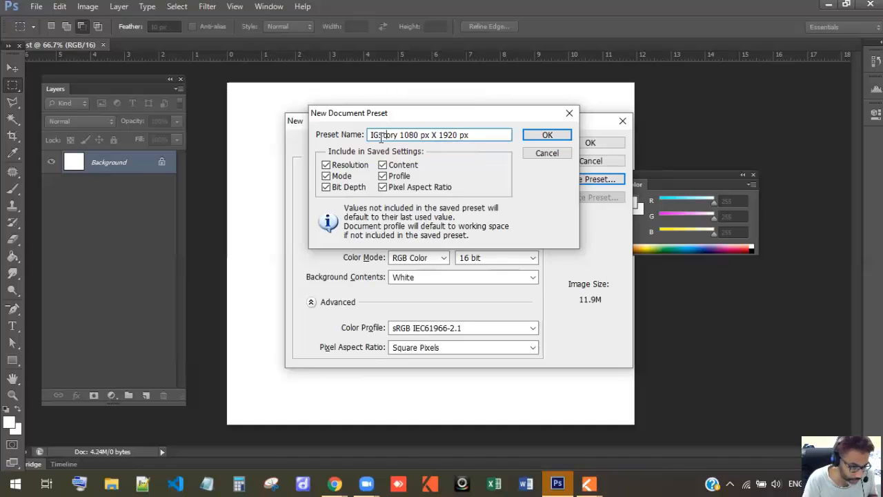
key("Delete")
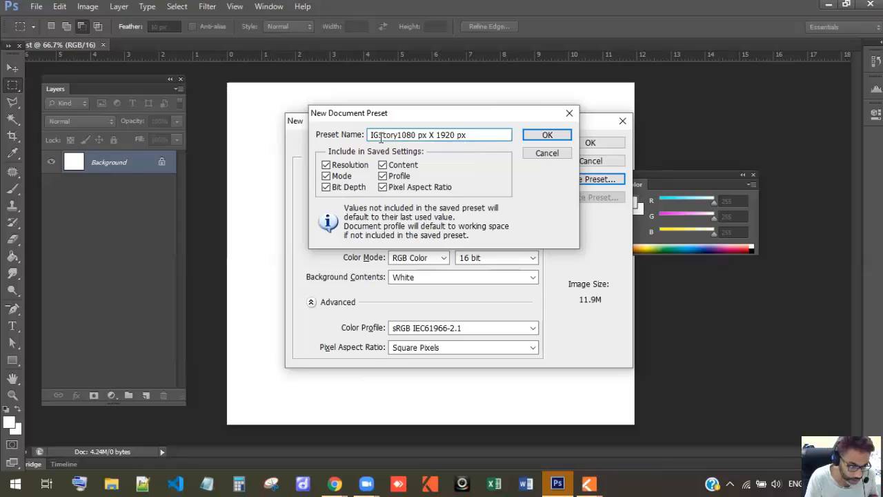
key("Delete")
key("Delete")
key("Delete")
key("Delete")
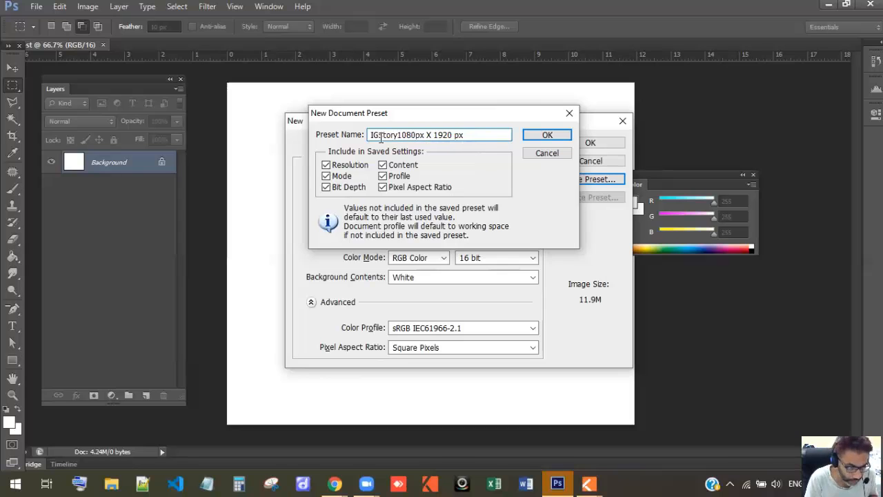
key("Delete")
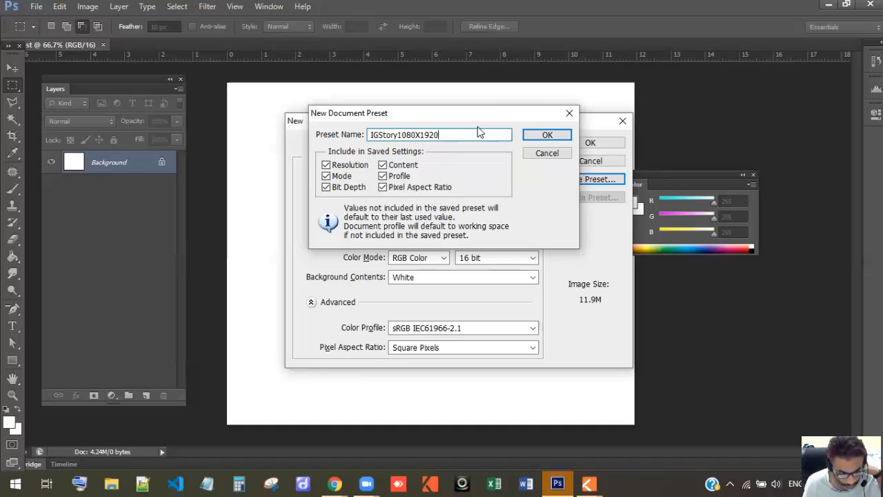
left_click(547, 135)
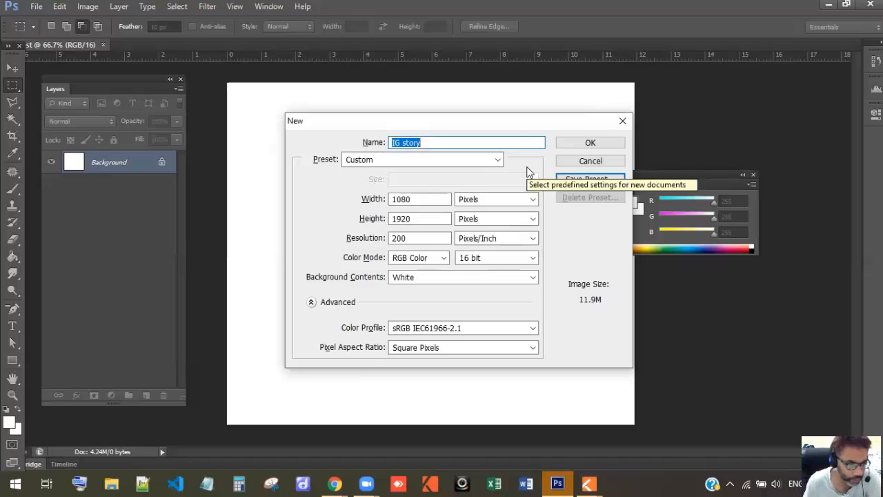
left_click(599, 146)
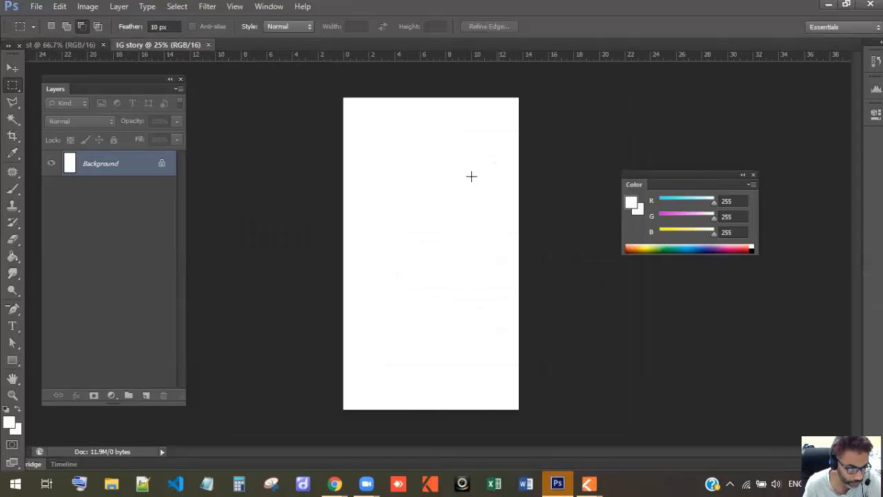
- Move the Layers and Color panels beside the canvas's right edge and compare the Facebook post document with the IG story one
left_click_drag(91, 79, 773, 100)
left_click_drag(673, 181, 645, 177)
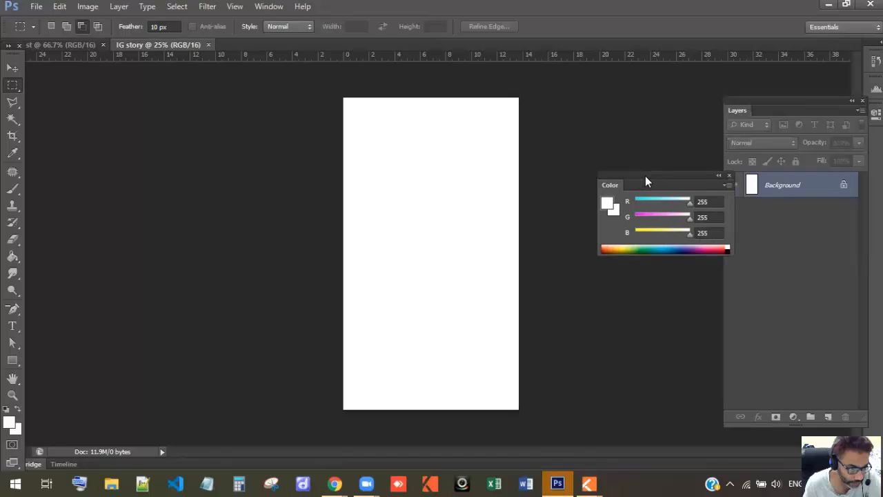
left_click(56, 40)
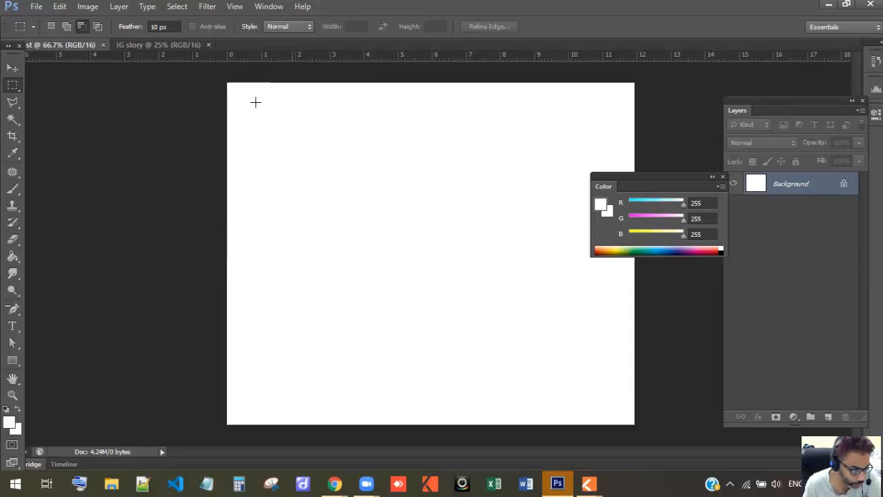
left_click(164, 46)
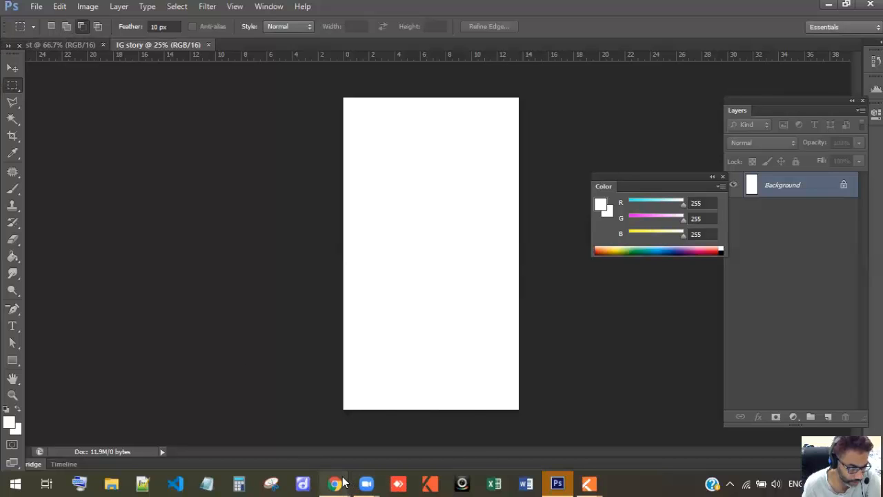
- Switch back to Canva's home page in Chrome and start a new YouTube Thumbnail design from the Social Media category
mouse_move(334, 483)
left_click(374, 438)
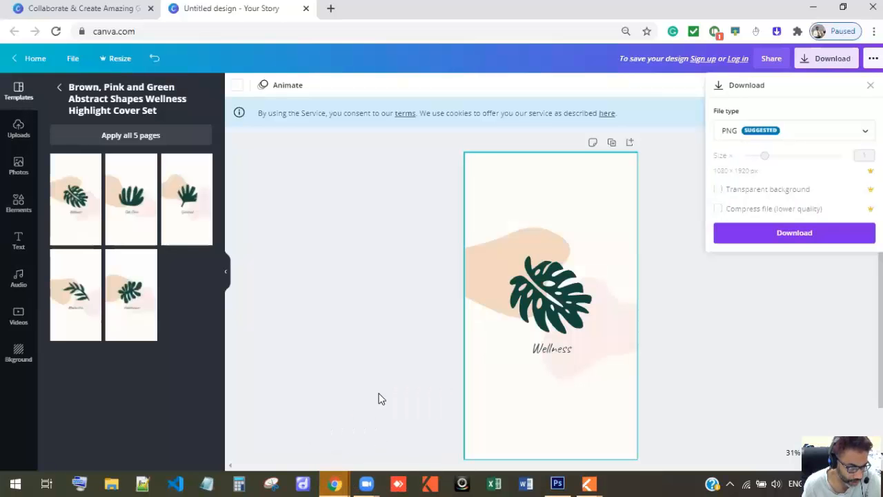
left_click(113, 9)
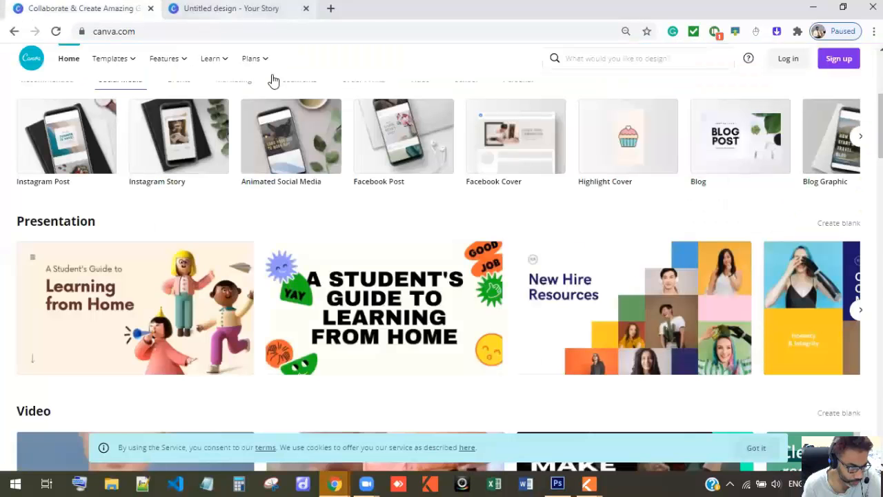
scroll(530, 183, "up", 2)
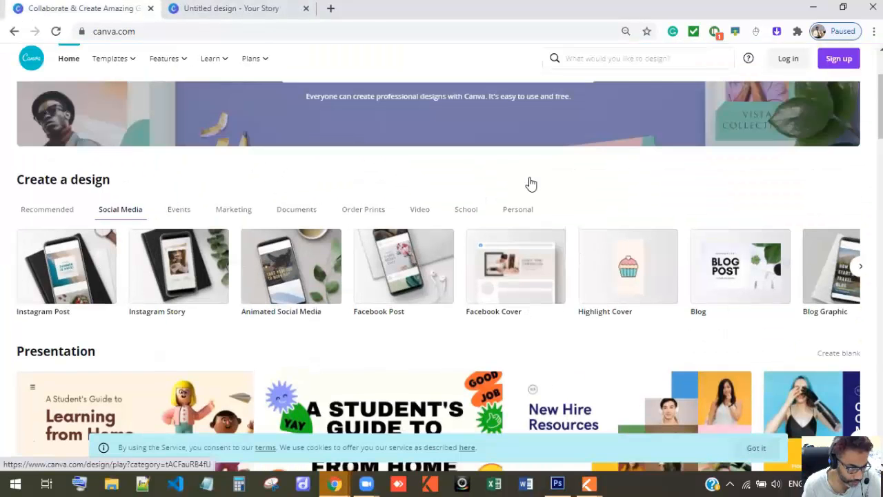
left_click(860, 269)
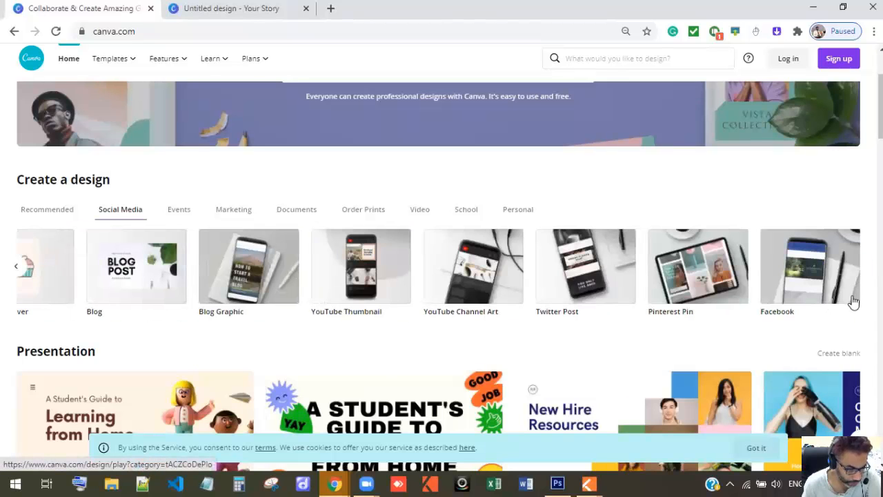
left_click(351, 272)
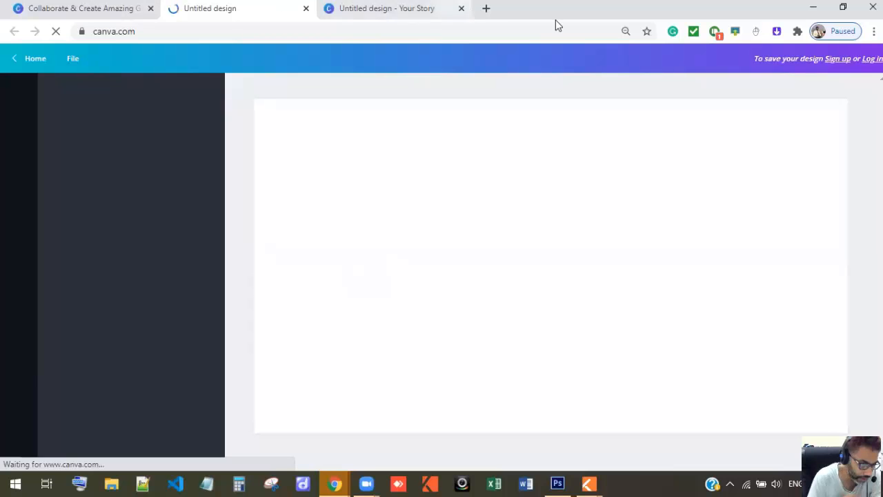
- Open youtube.com in a new tab, examine the video thumbnails on its home page, and close the tab
left_click(487, 8)
type("you")
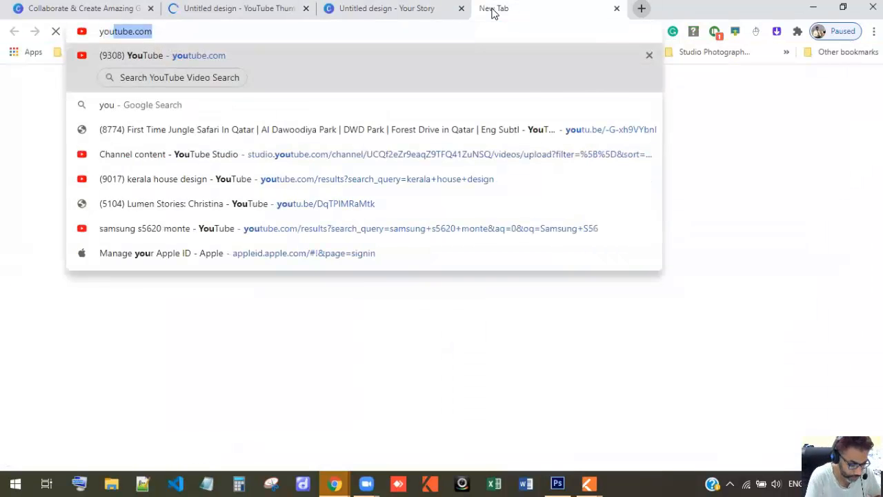
key("Return")
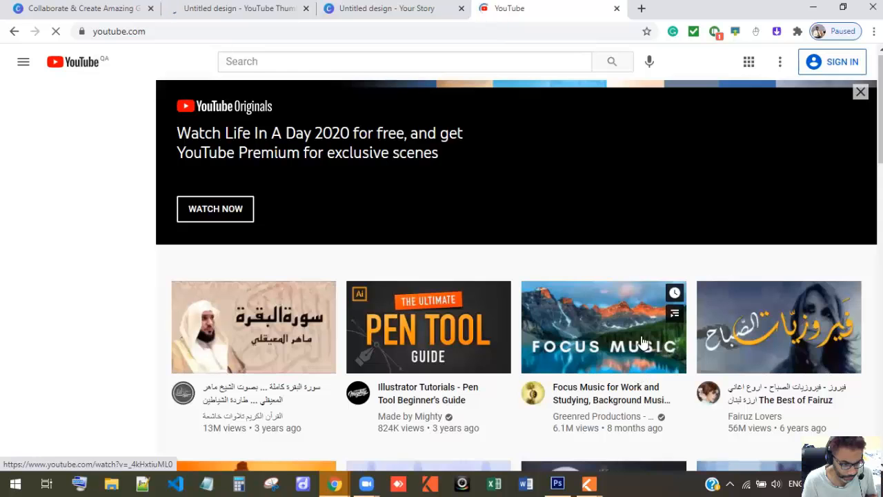
scroll(599, 347, "down", 3)
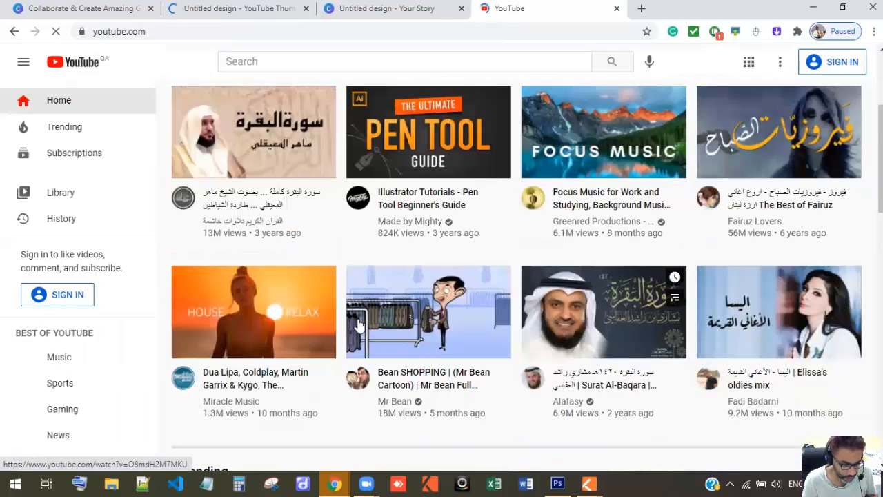
scroll(360, 325, "down", 2)
scroll(359, 325, "down", 1)
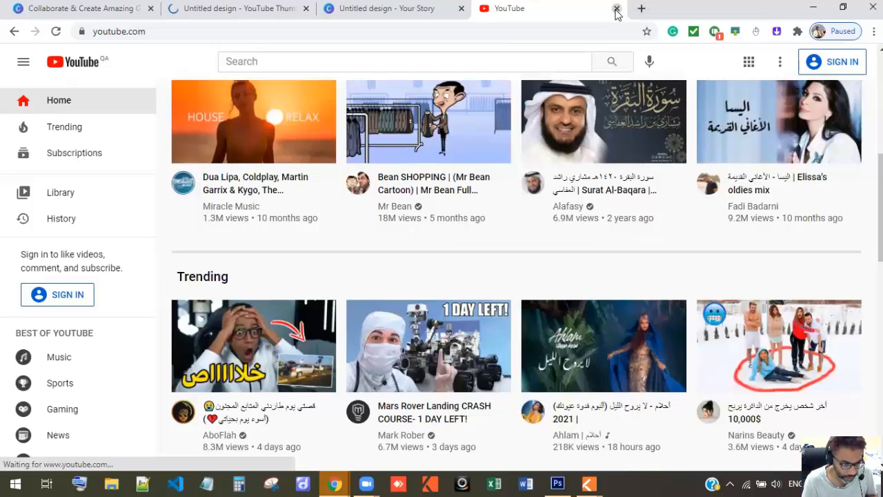
left_click(616, 11)
- Close the Instagram story design in Canva, leaving without saving, and return to the YouTube Thumbnail design
left_click(404, 8)
left_click(251, 4)
left_click(442, 10)
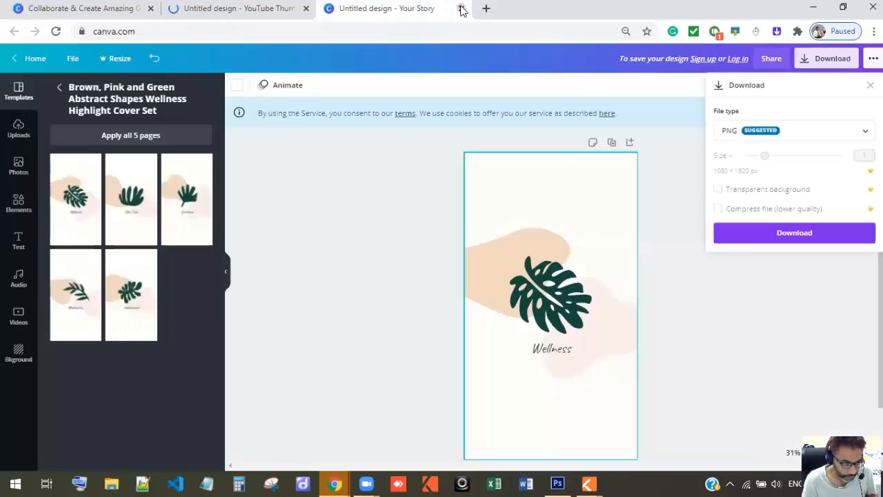
left_click(461, 10)
left_click(518, 108)
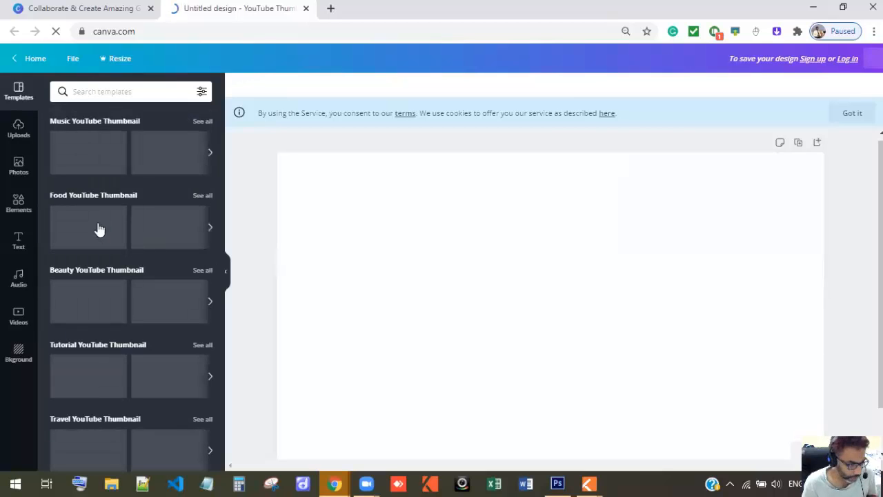
- Browse all Food YouTube Thumbnail templates and apply the first page of the Green and Neon Green Videocentric Food template to the design
left_click(202, 196)
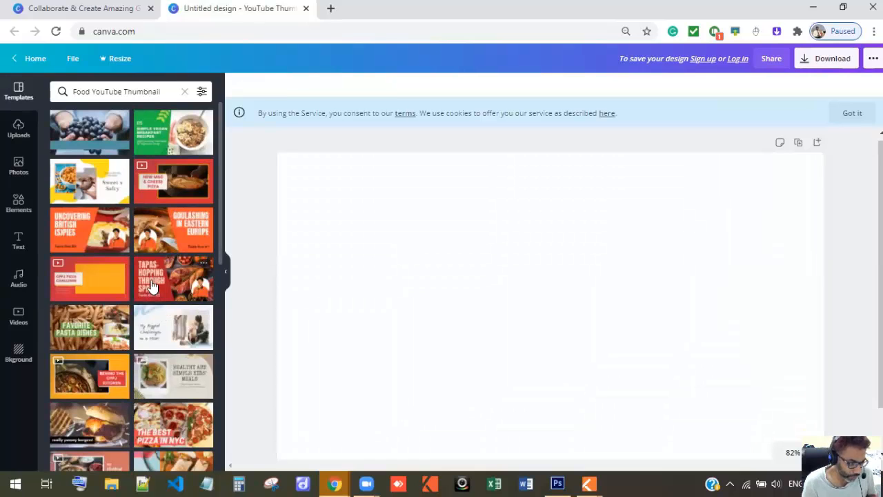
scroll(164, 256, "down", 3)
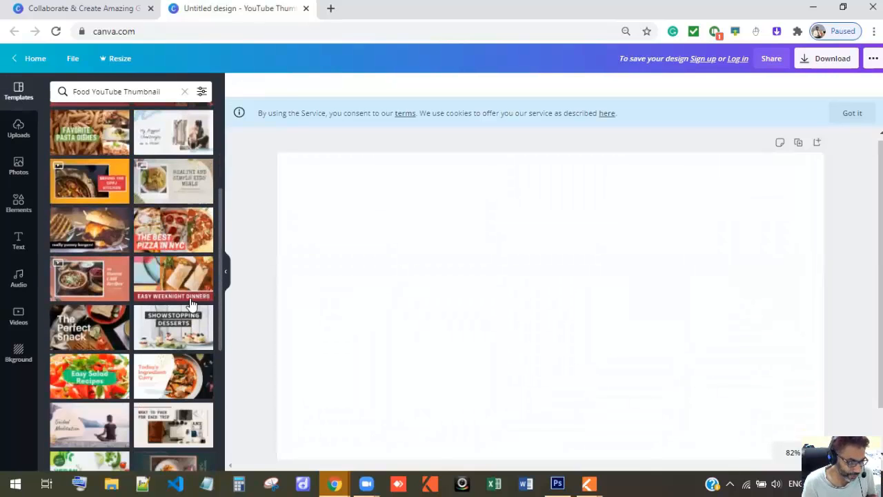
scroll(165, 343, "down", 1)
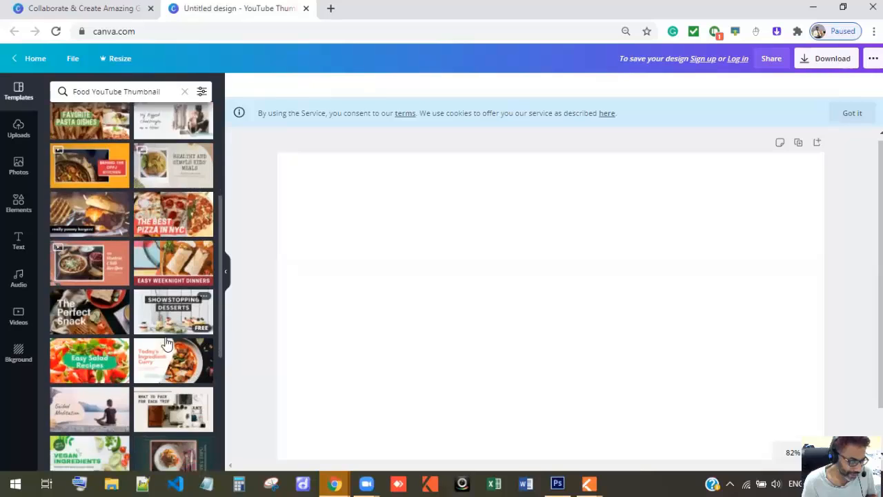
scroll(165, 342, "down", 1)
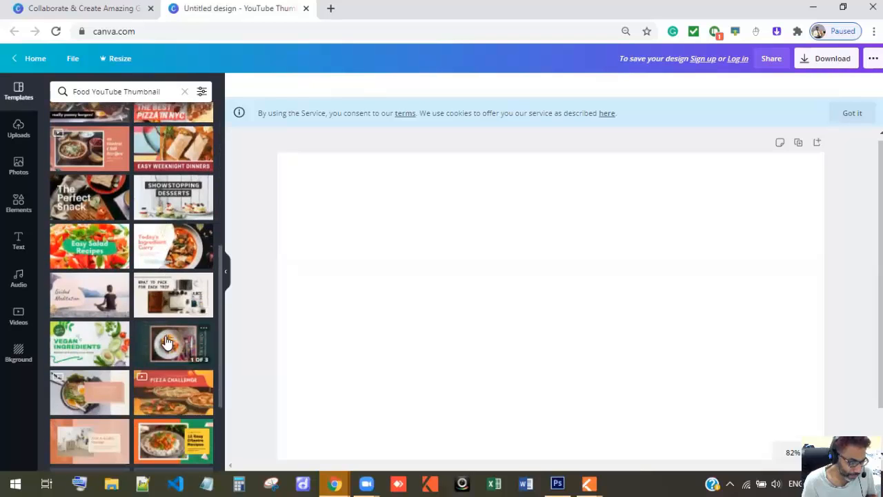
left_click(106, 336)
left_click(64, 180)
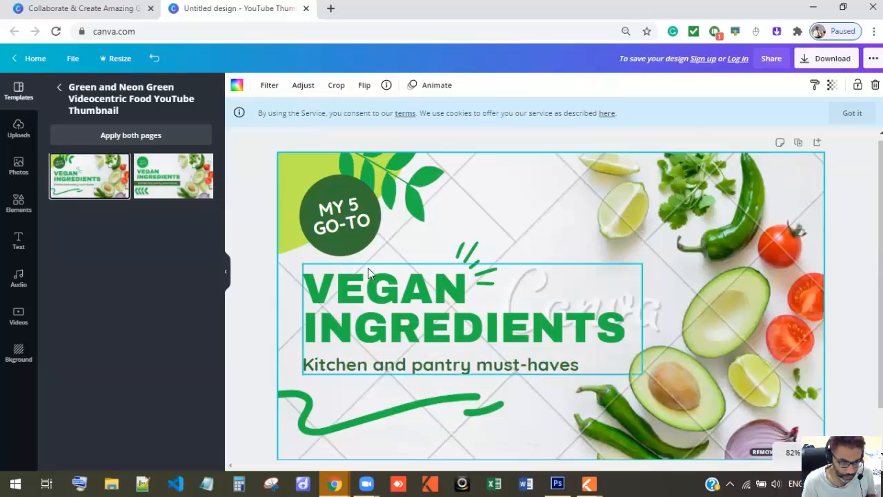
- Show the design's download settings to read its pixel size, and glance at the design types on Canva's home page
left_click(832, 61)
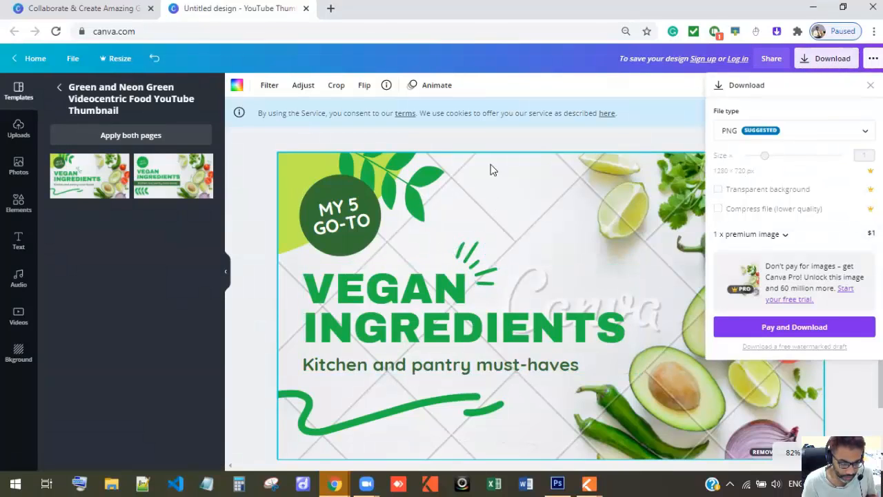
left_click(95, 7)
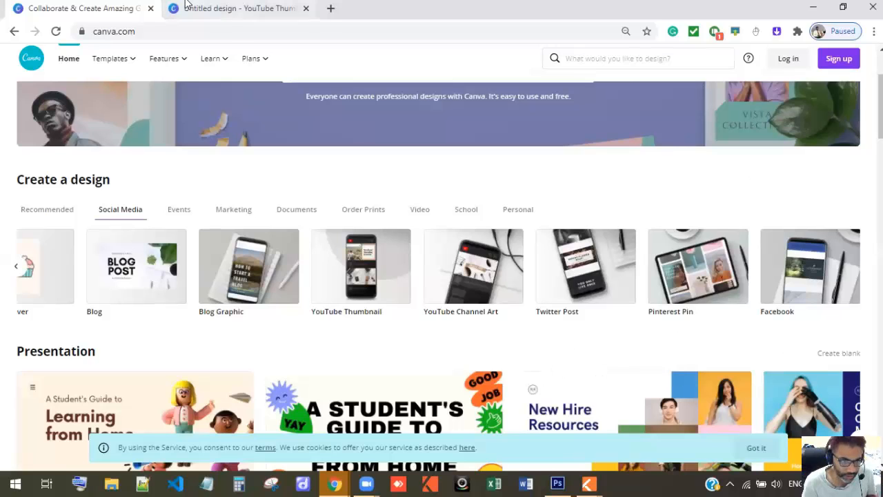
left_click(256, 6)
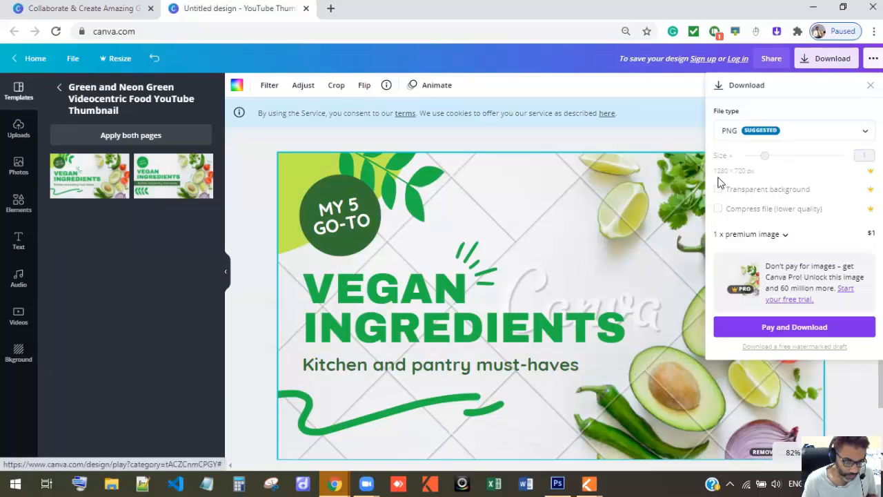
- Switch to Photoshop, start a new document, compare it with the Canva size, and set its width to 1280 pixels
left_click(557, 483)
left_click(32, 7)
left_click(31, 23)
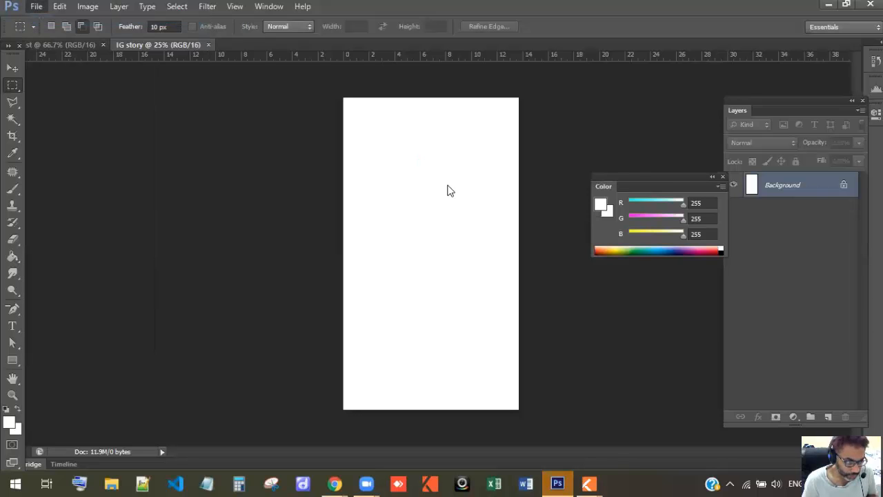
key("alt+Tab")
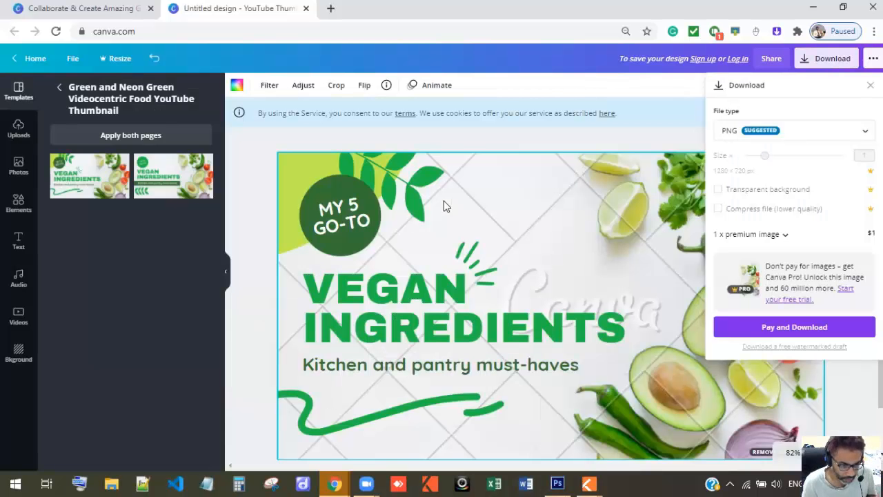
key("alt+Tab")
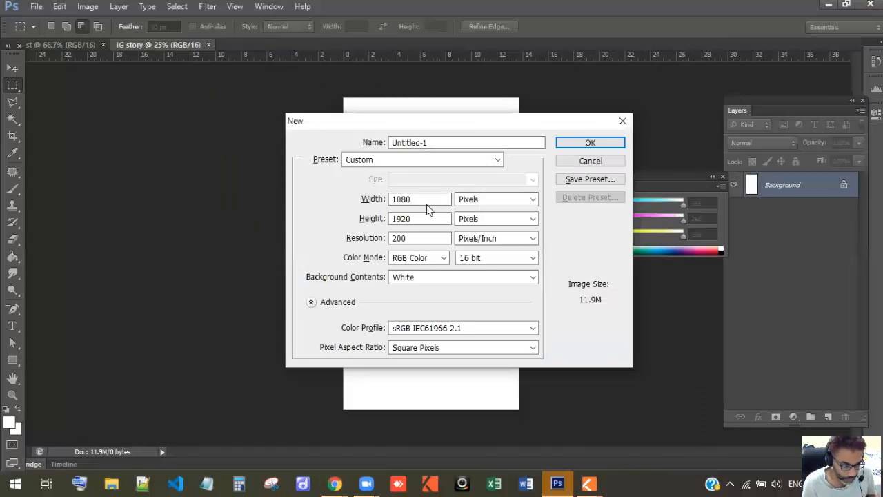
key("alt+Tab")
key("alt+Tab")
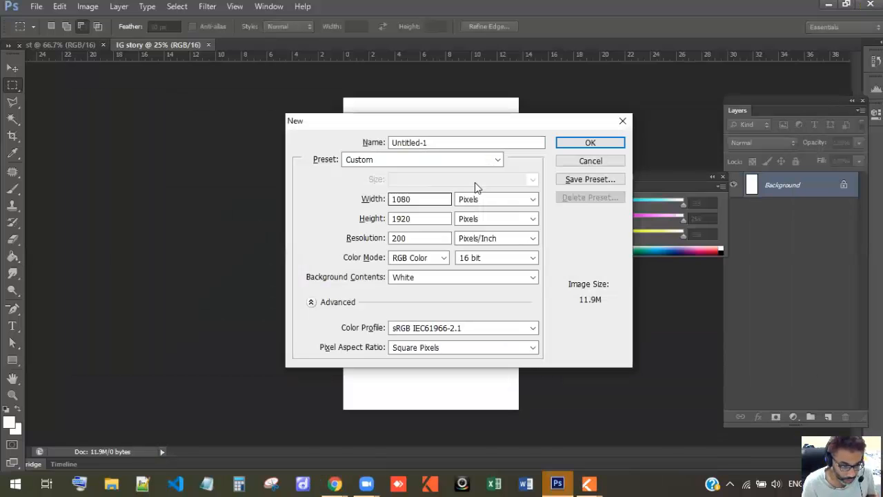
left_click(398, 199)
key("BackSpace")
type("2")
- Check the thumbnail height in Canva, set the new document's height to 720 pixels, and name it Youtube Thumbnail
key("alt+Tab")
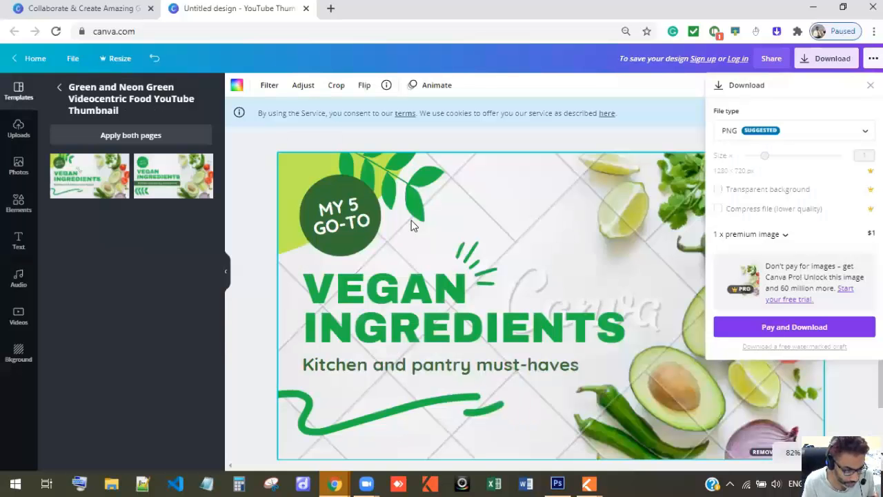
key("alt+Tab")
left_click_drag(413, 219, 335, 207)
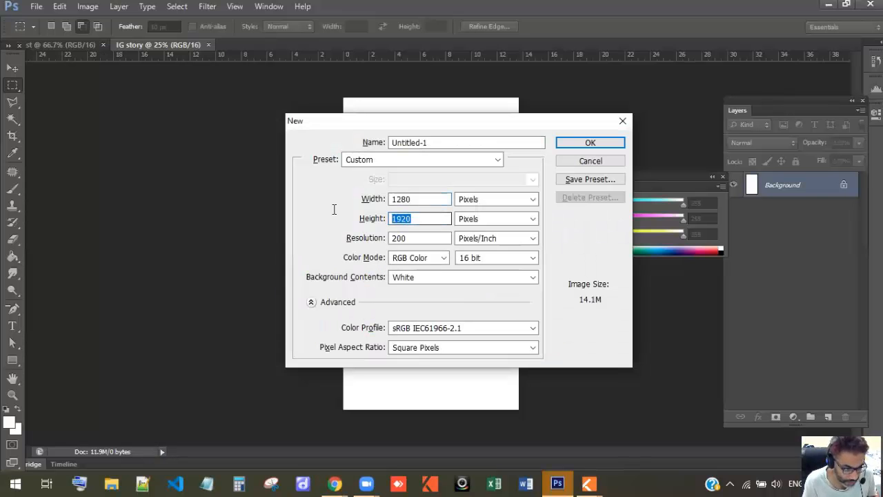
type("720")
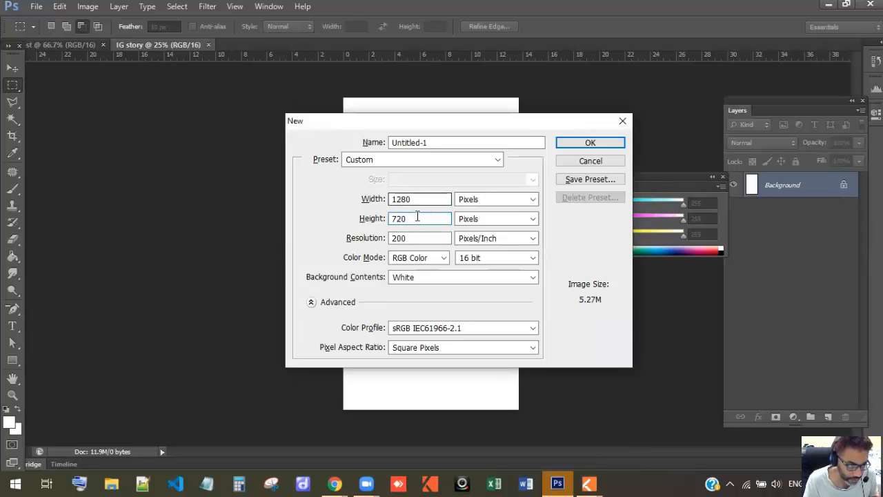
left_click(438, 144)
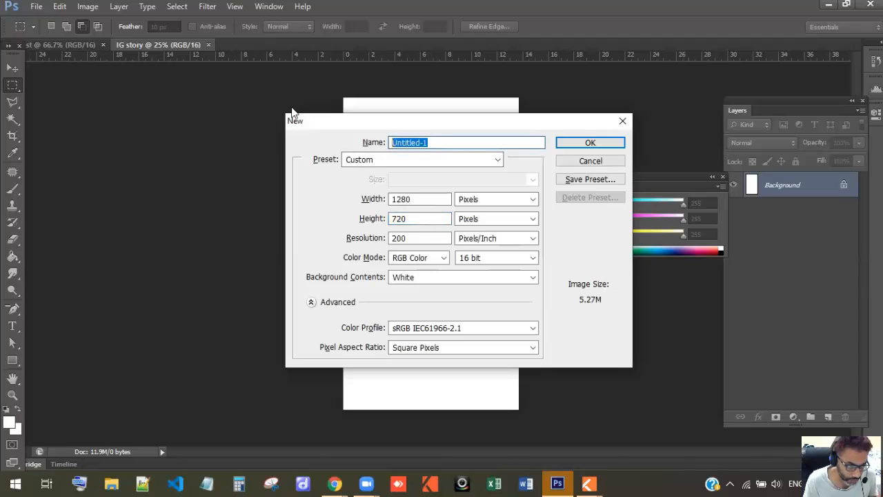
type("Y")
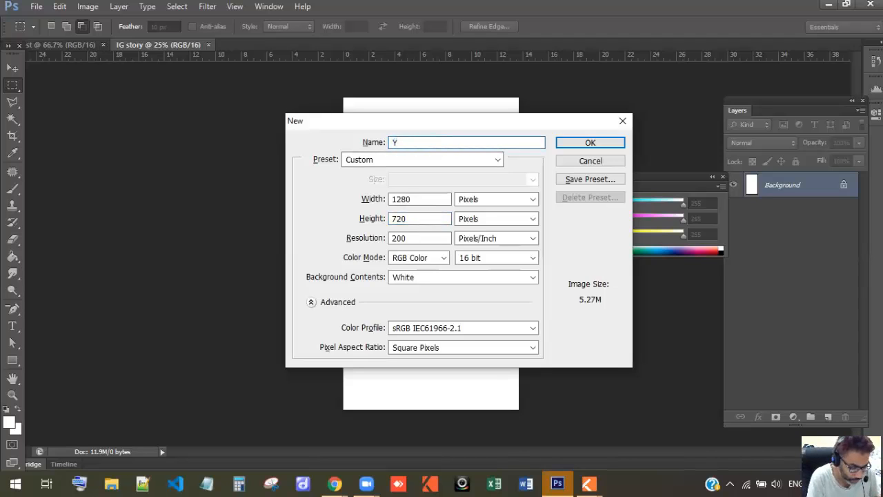
type("outube Thumbnail")
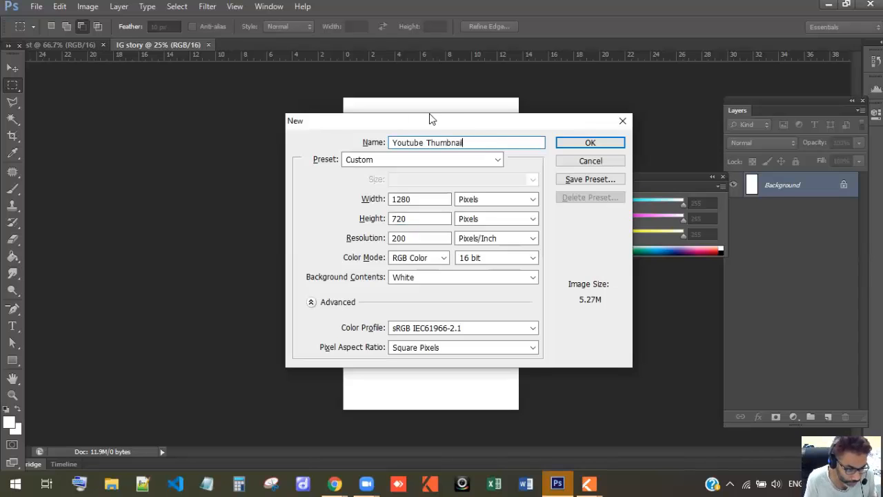
- Save the document settings as a preset named YT1280 X 720 and create the Youtube Thumbnail document
left_click(590, 178)
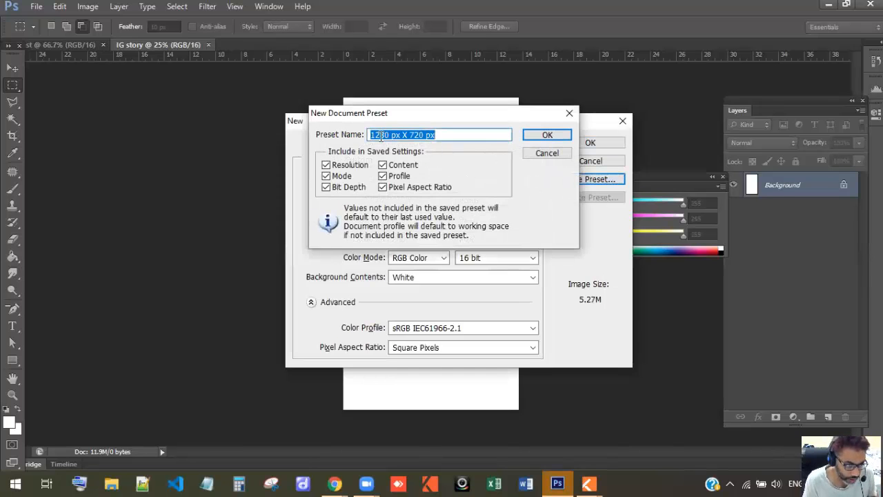
left_click(370, 135)
type("YT")
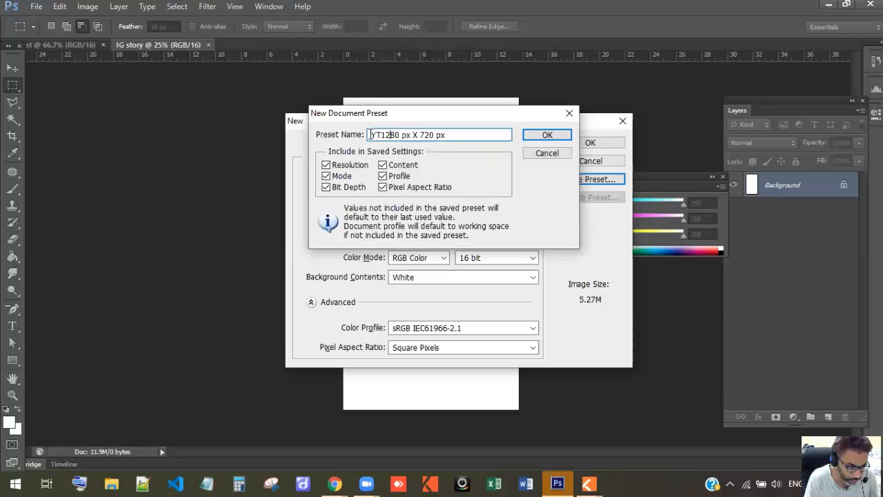
key("Delete")
key("Delete")
key("Delete")
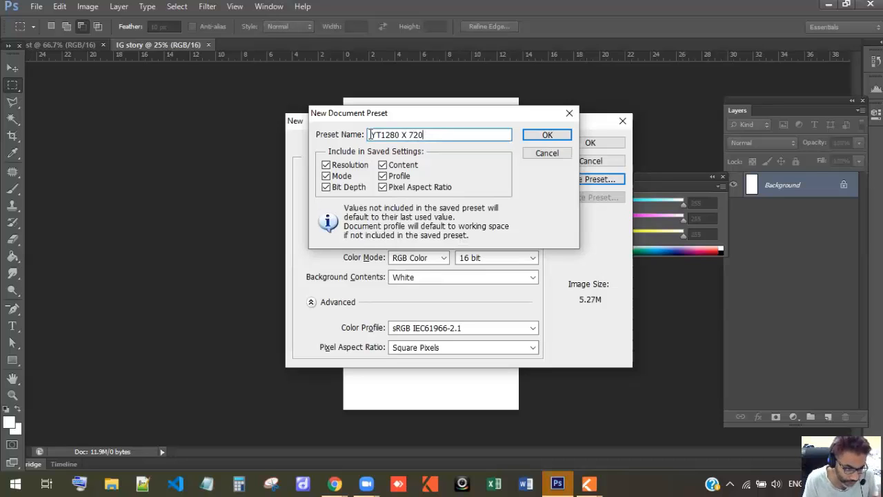
left_click(536, 134)
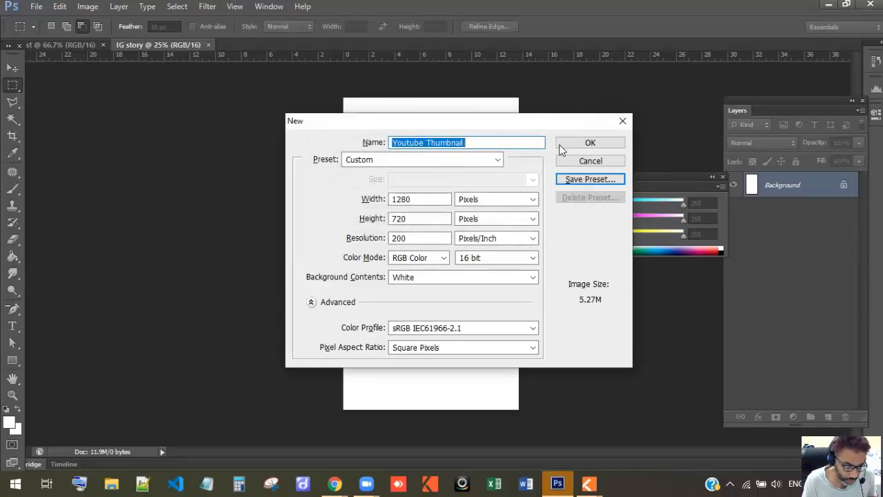
left_click(587, 143)
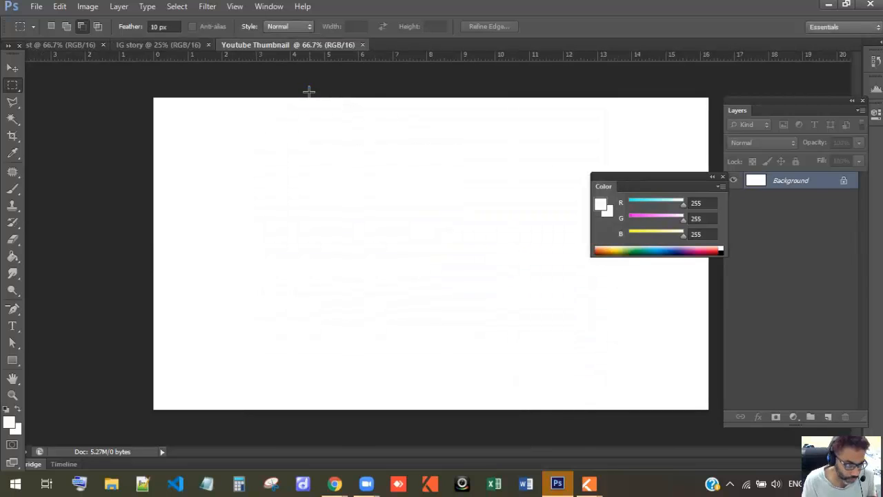
- Close the Youtube Thumbnail, IG story and Facebook post documents
left_click(361, 45)
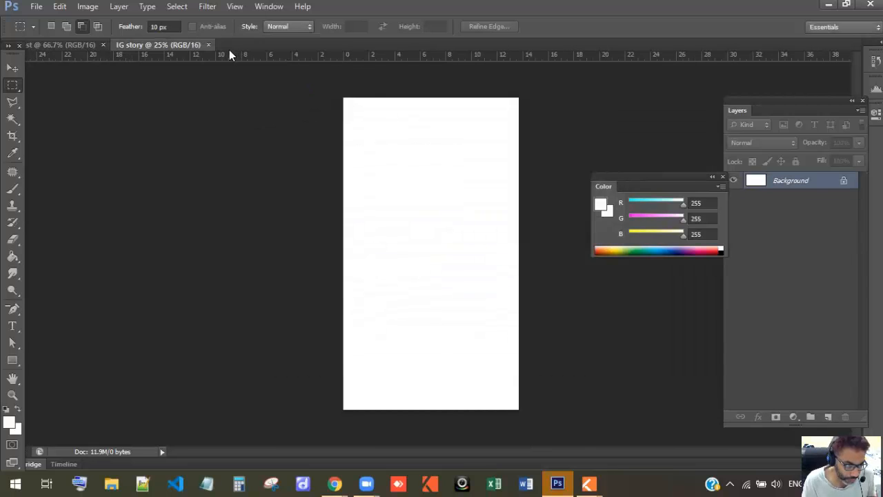
left_click(208, 45)
left_click(102, 45)
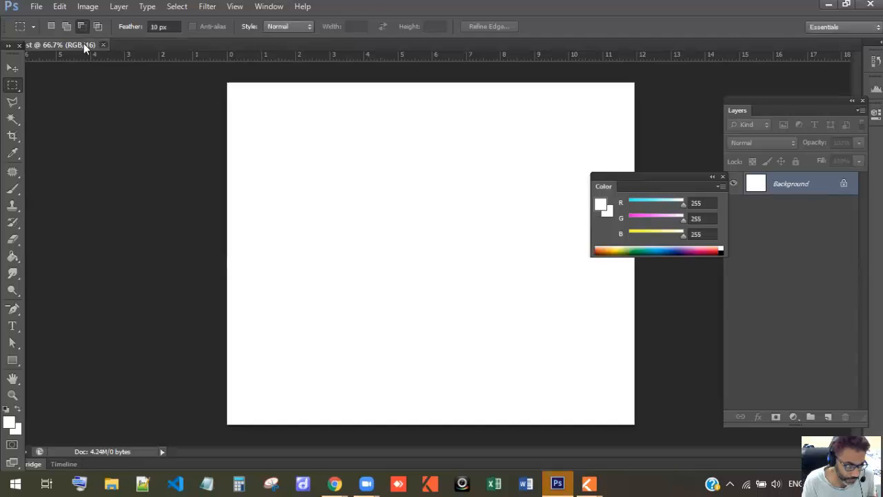
- Create a new document from the YT1280 X 720 preset and move the Color panel off the canvas, over the Layers panel
left_click(35, 6)
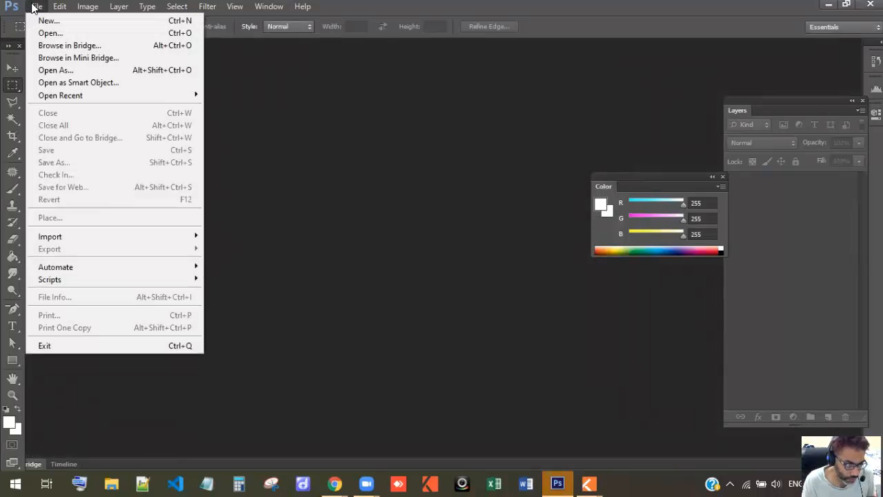
left_click(44, 20)
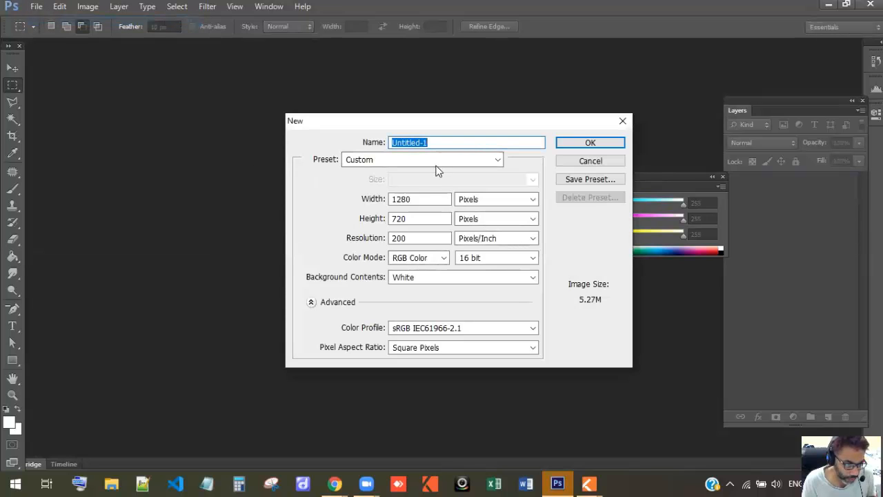
left_click(498, 159)
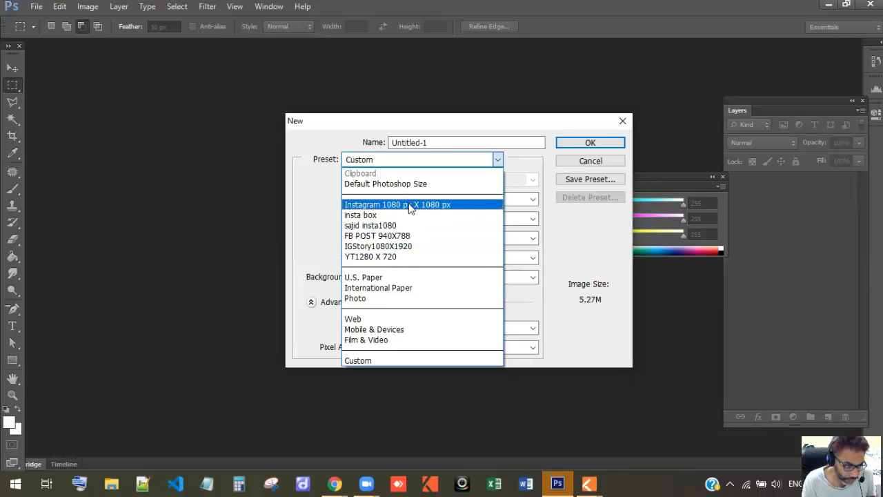
left_click(390, 259)
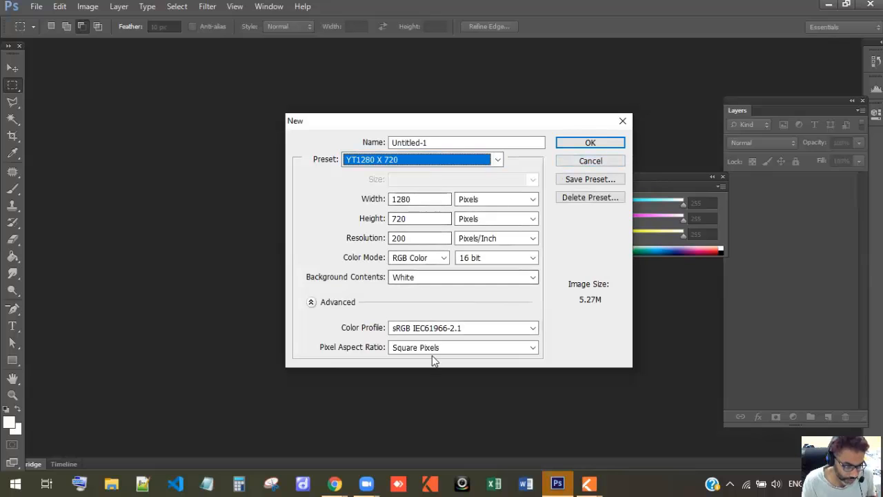
left_click(569, 149)
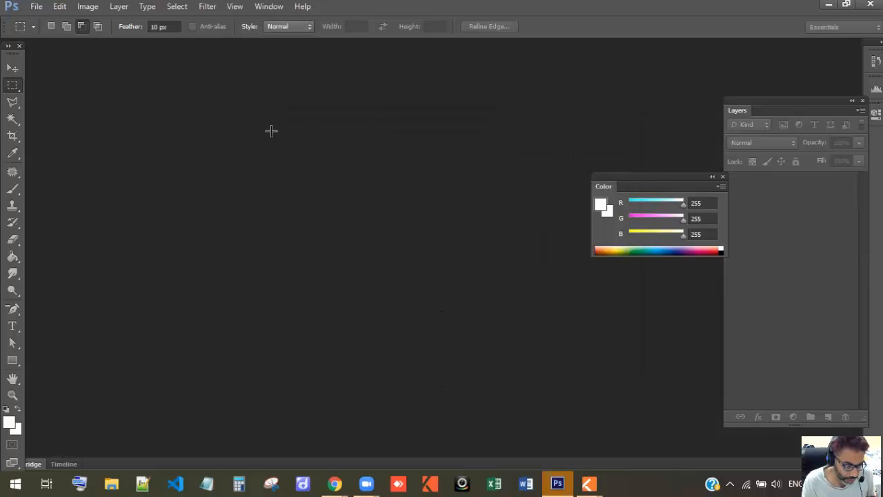
left_click_drag(659, 173, 784, 276)
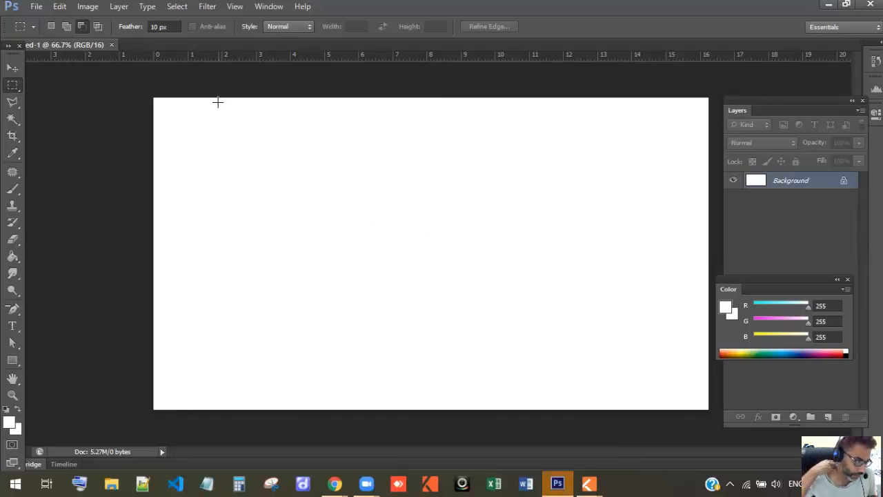
- Look through the type tool variants and activate the Horizontal Type Tool
left_click(11, 327)
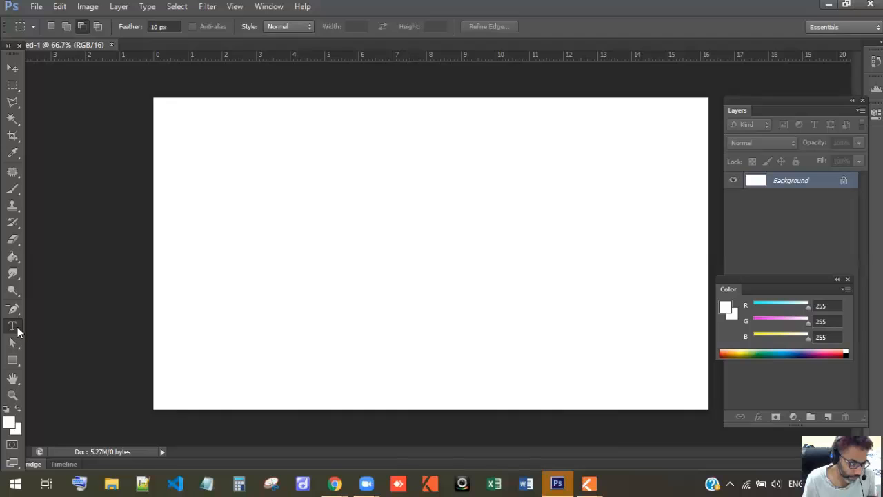
left_click(15, 327)
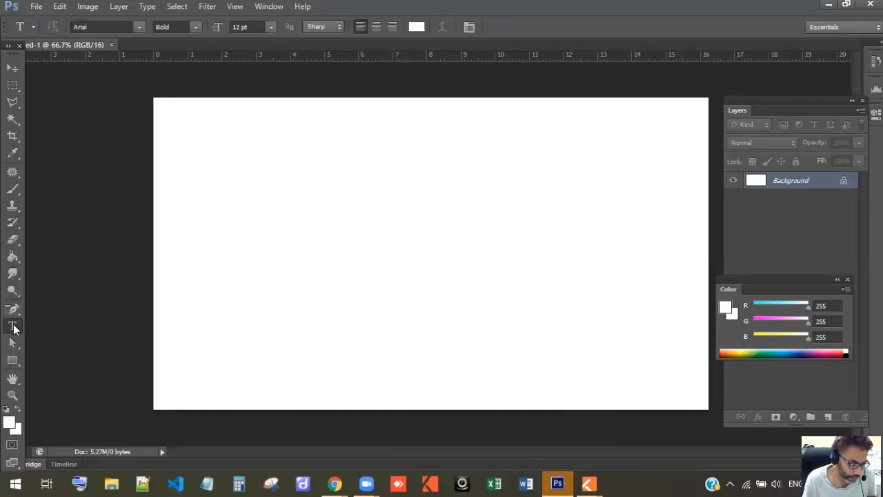
right_click(15, 328)
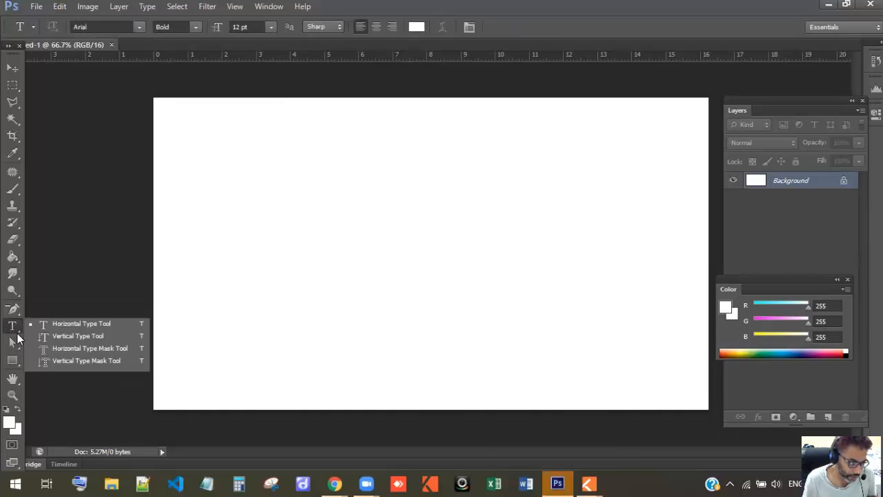
left_click(76, 322)
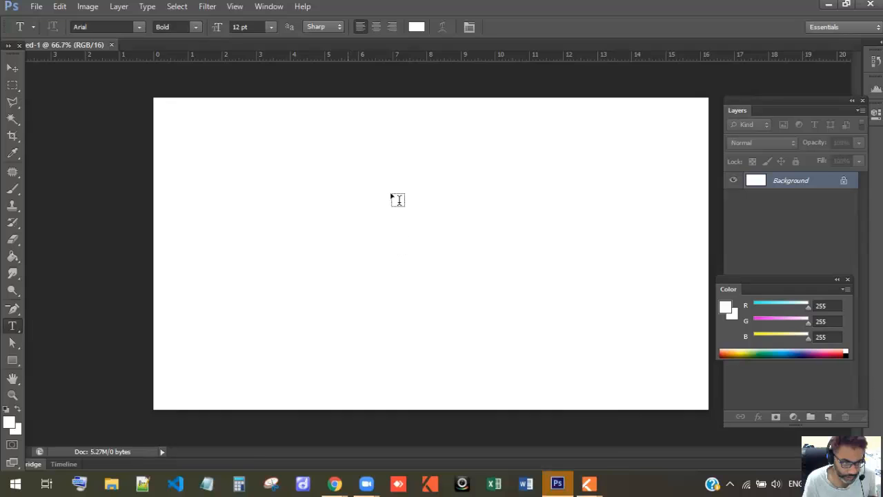
- Set the text color to pure red, ff0000
left_click(416, 29)
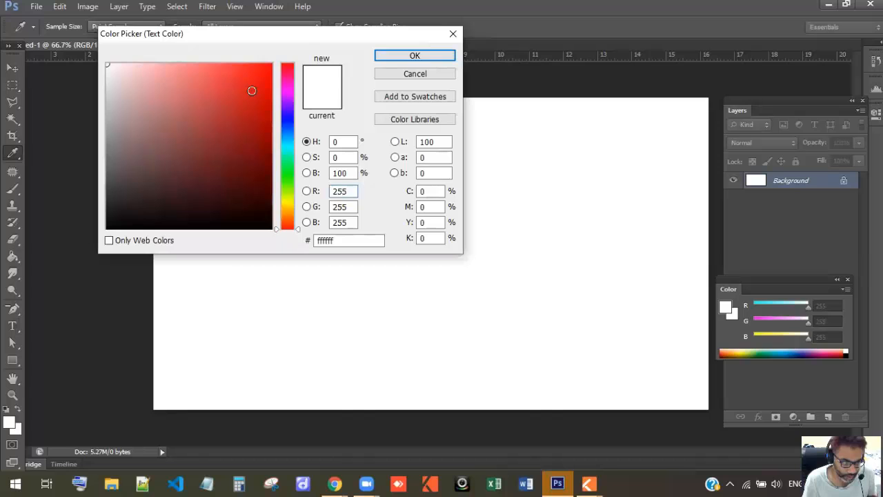
left_click_drag(249, 90, 306, 39)
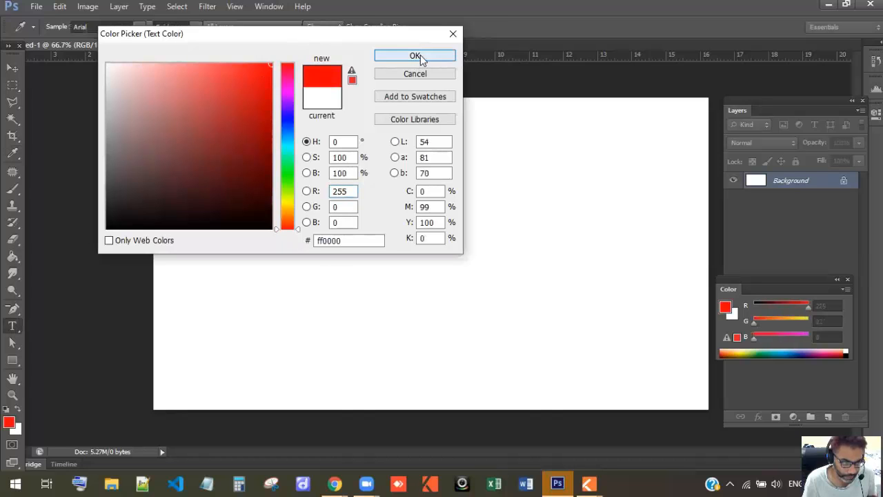
left_click(414, 55)
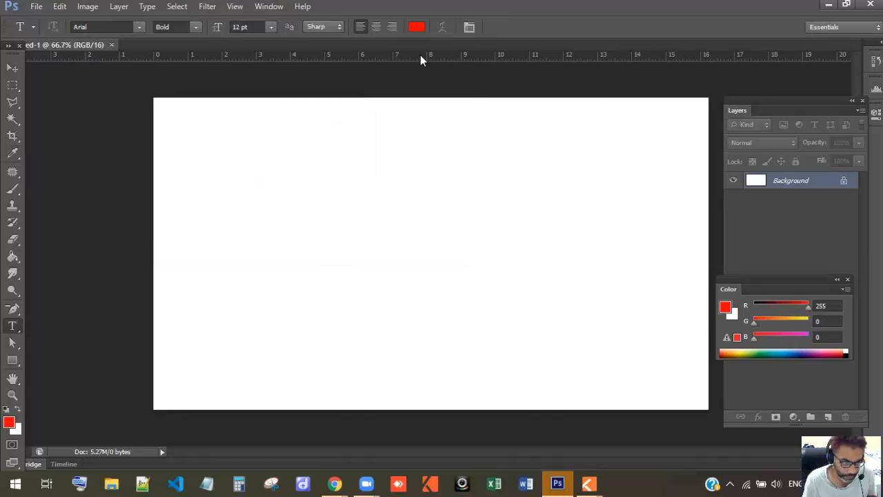
- Add the text line "MULTIMEDIA & WEB TECHNOLOGIES" near the upper edge of the canvas and commit it
left_click(263, 144)
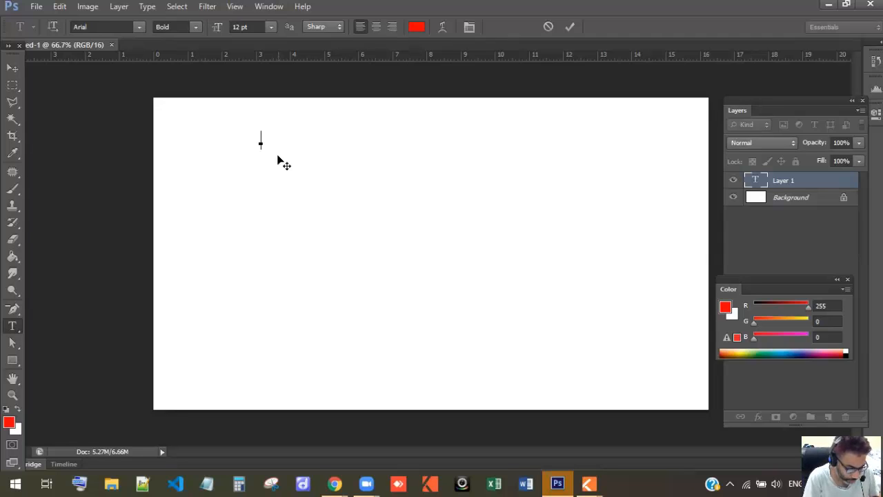
type("M")
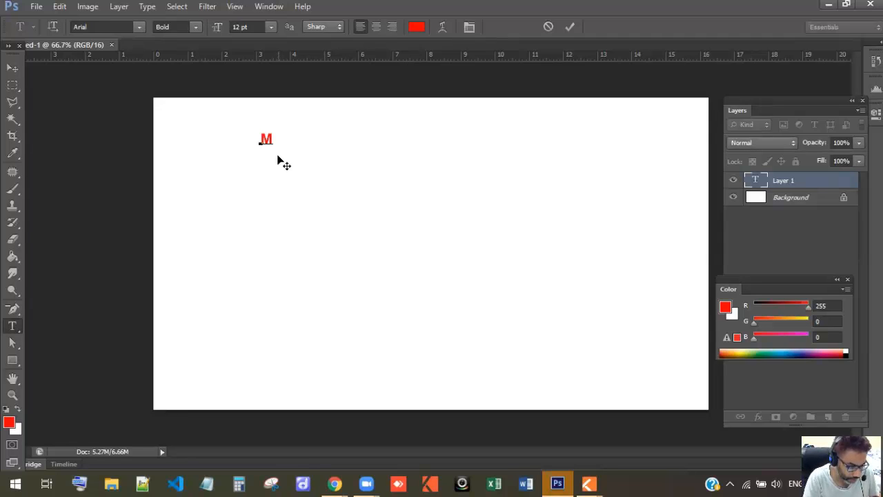
type("UL")
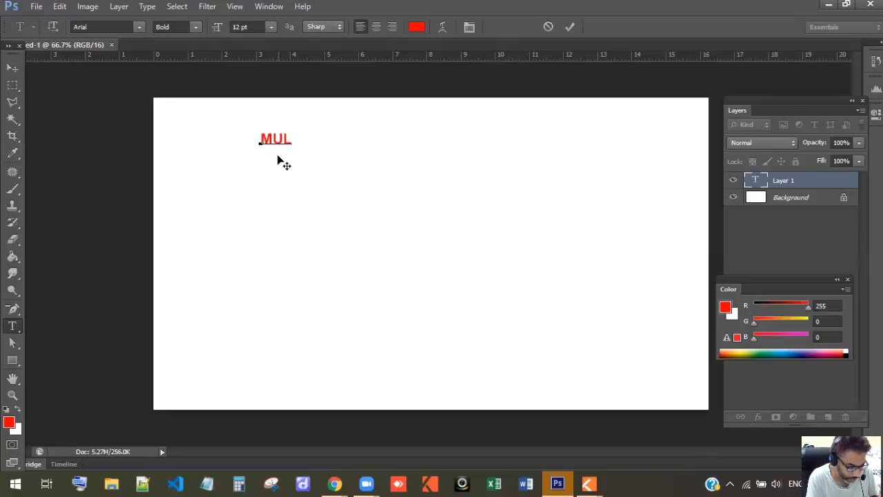
type("TIMEDIA")
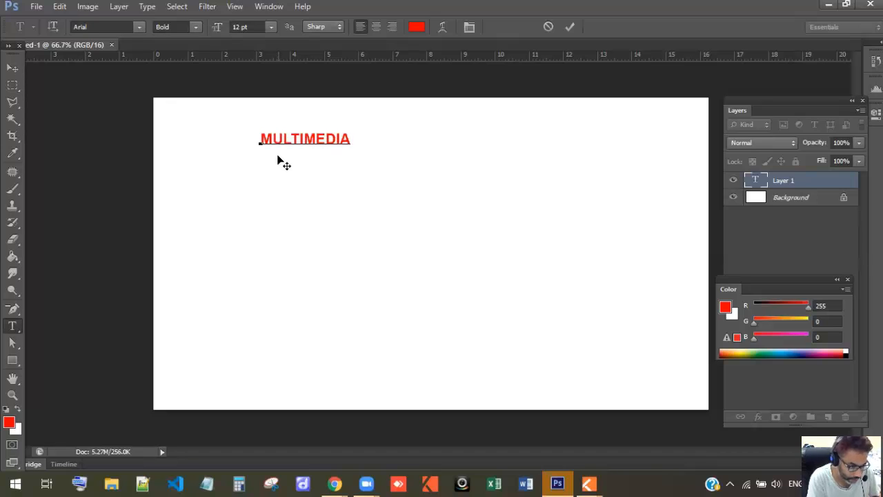
type(" & ")
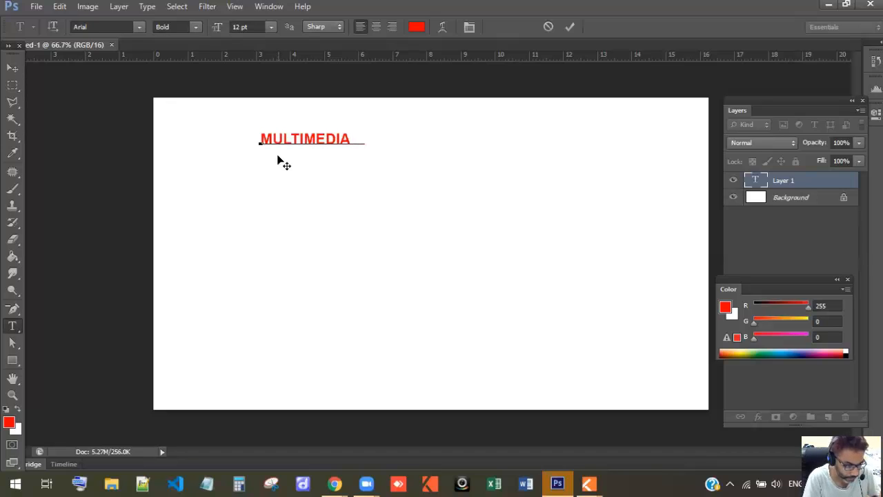
type("WEB")
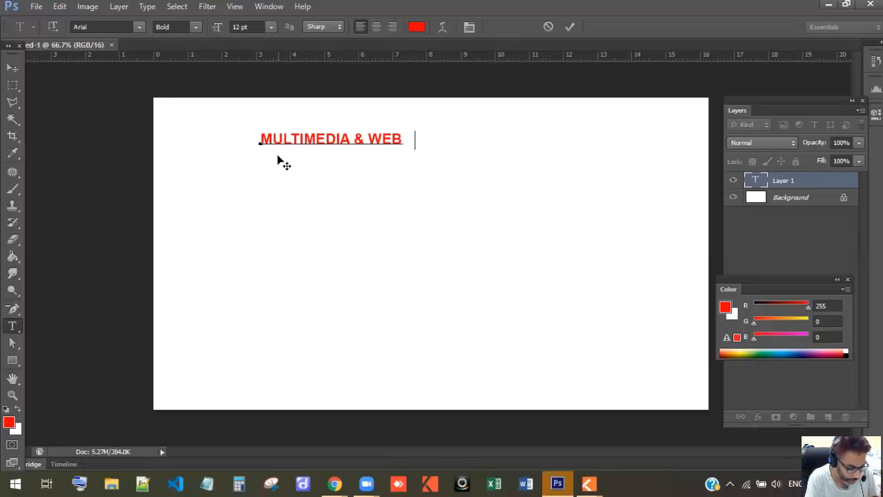
type(" TECH")
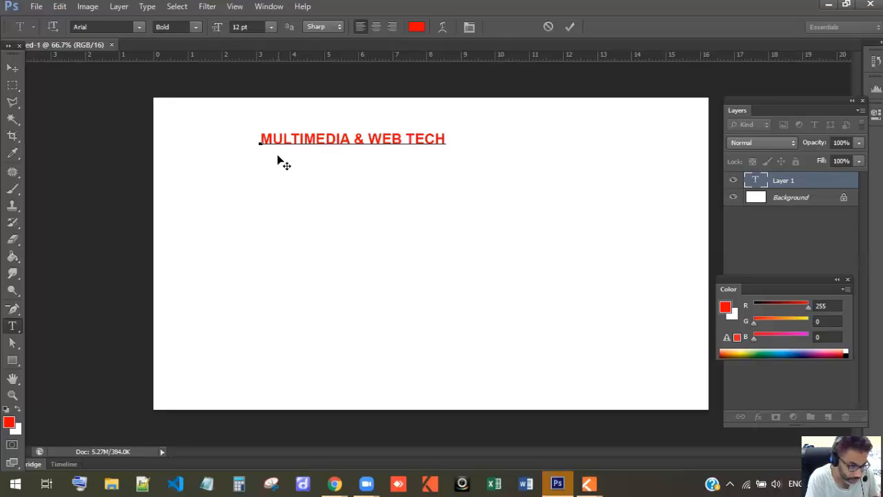
type("NOL")
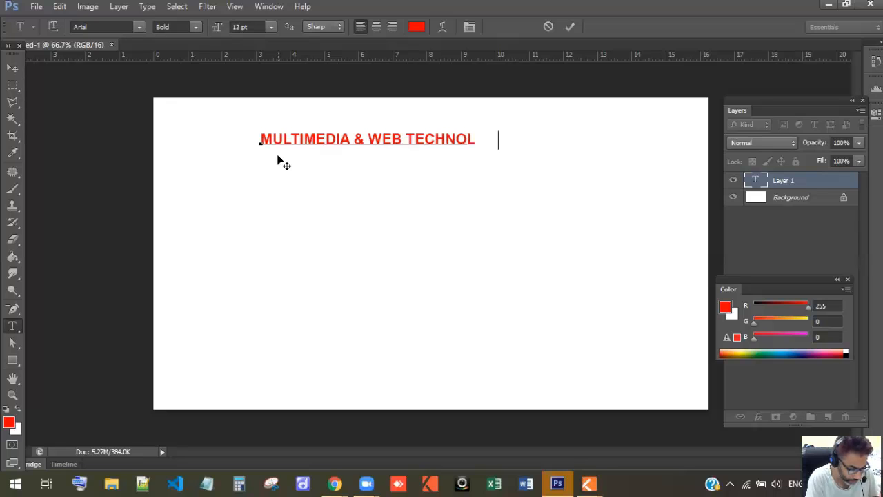
type("OGIES")
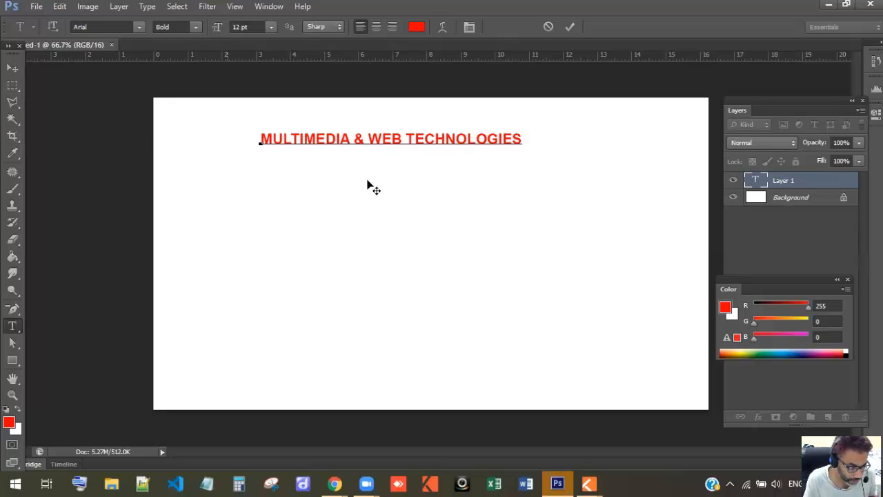
left_click(12, 339)
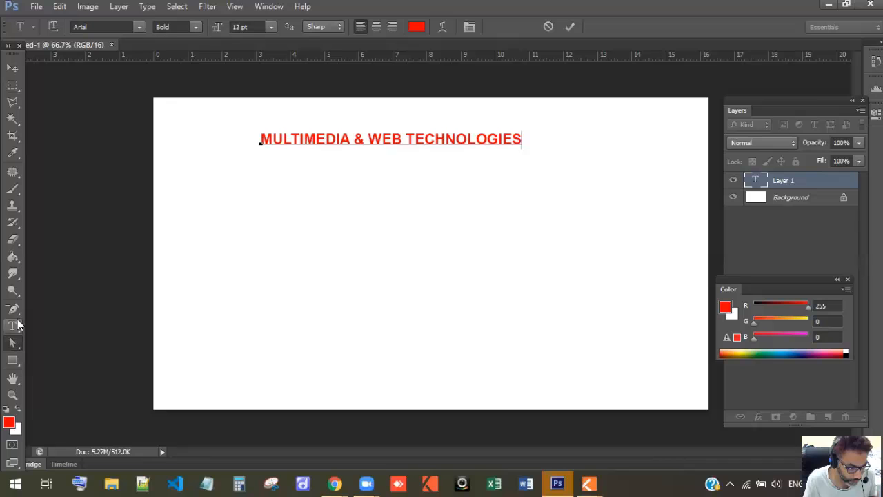
left_click(17, 324)
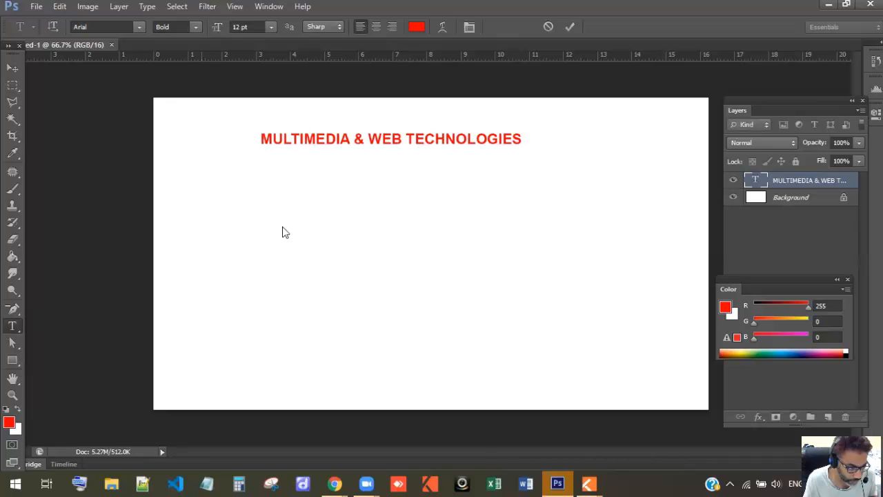
- Reopen the heading for editing, try a line break at its end, remove the break and commit the text
left_click(315, 139)
key("ctrl+a")
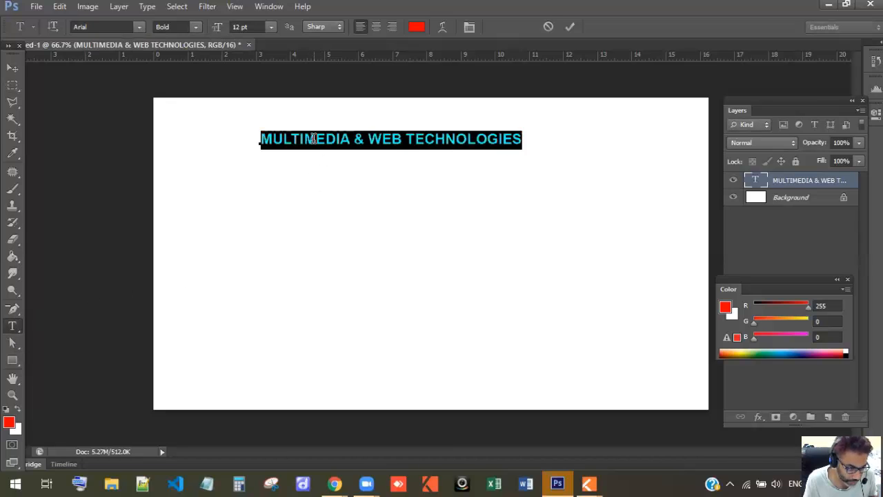
left_click(518, 140)
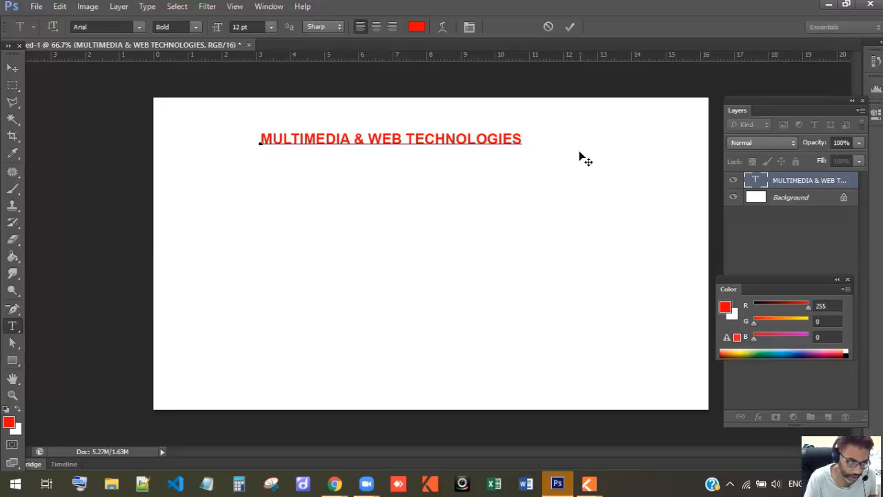
key("Return")
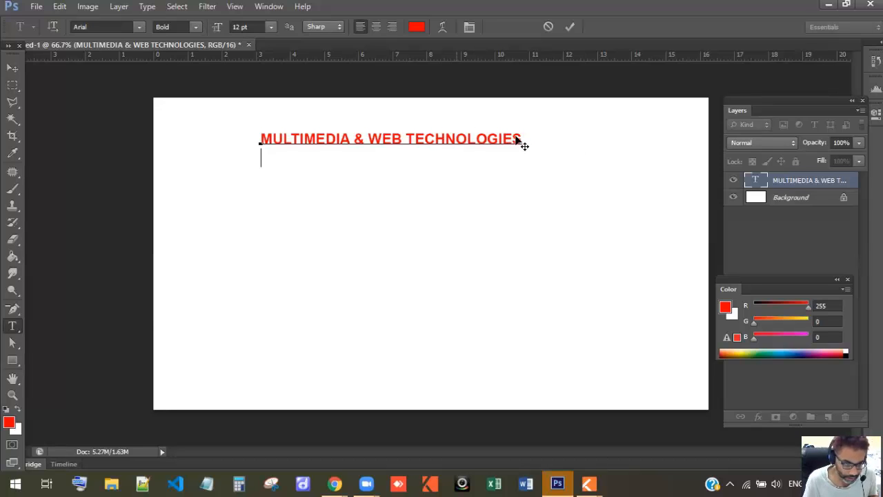
key("BackSpace")
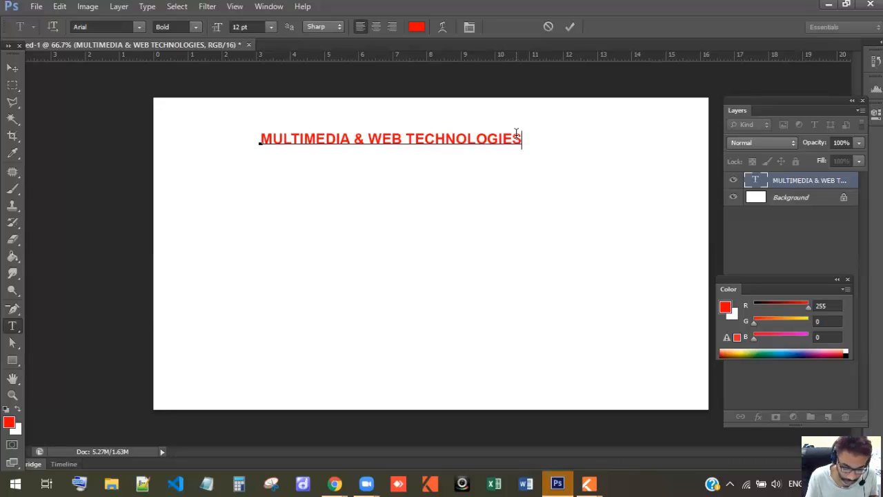
left_click(422, 195)
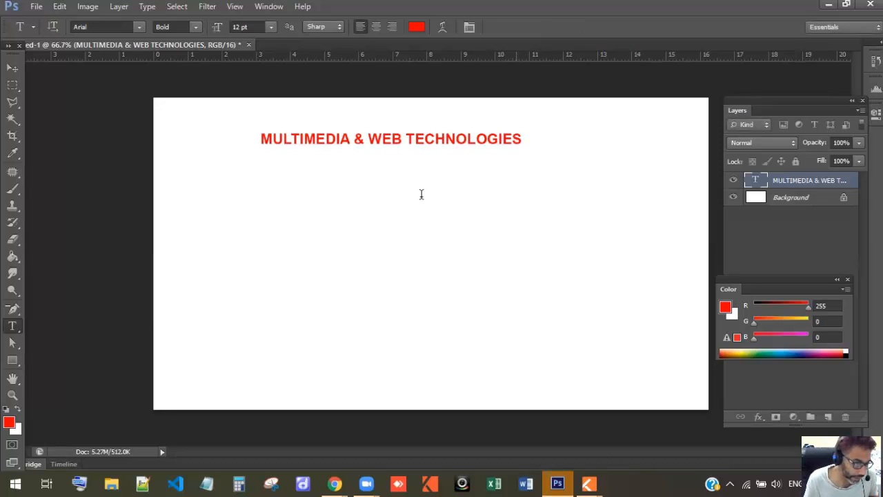
- Select the whole heading text and try the fonts Blackoak Std and Eras Bold ITC on it
left_click(471, 137)
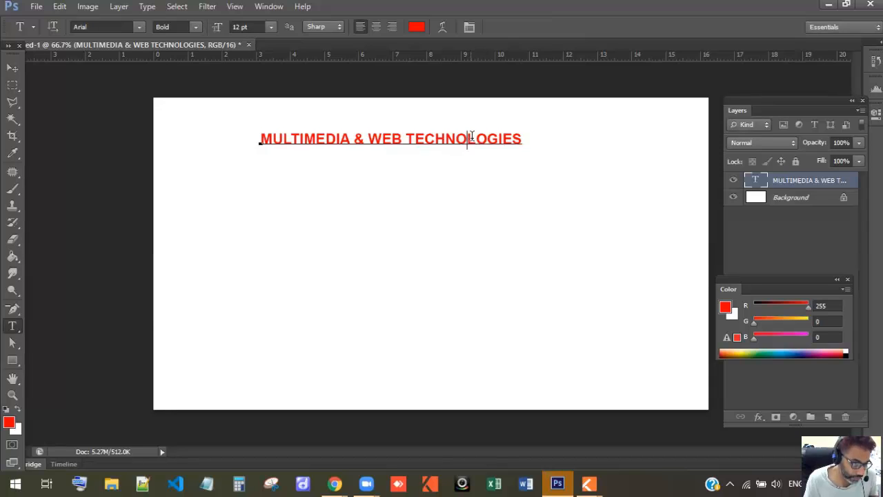
double_click(472, 137)
triple_click(472, 137)
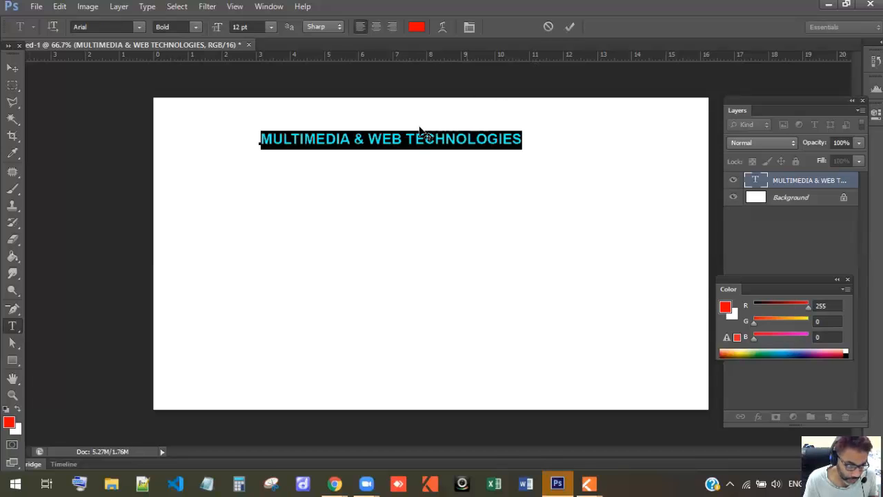
left_click(138, 28)
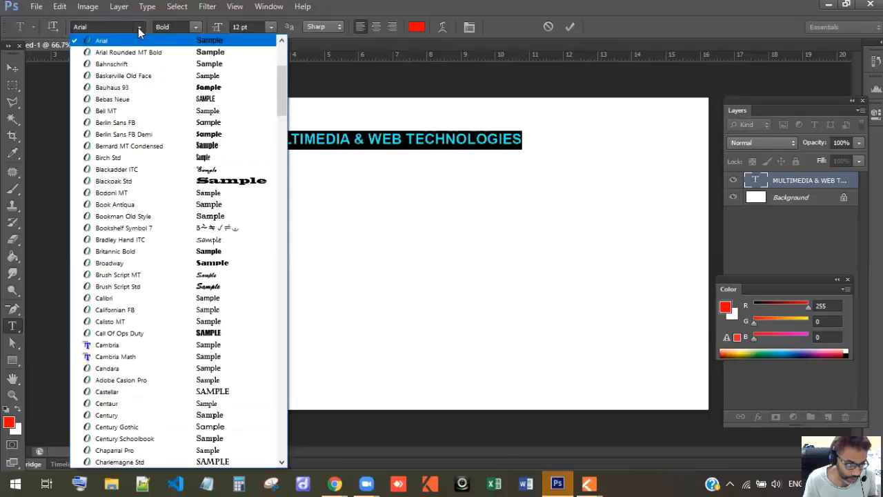
left_click(135, 182)
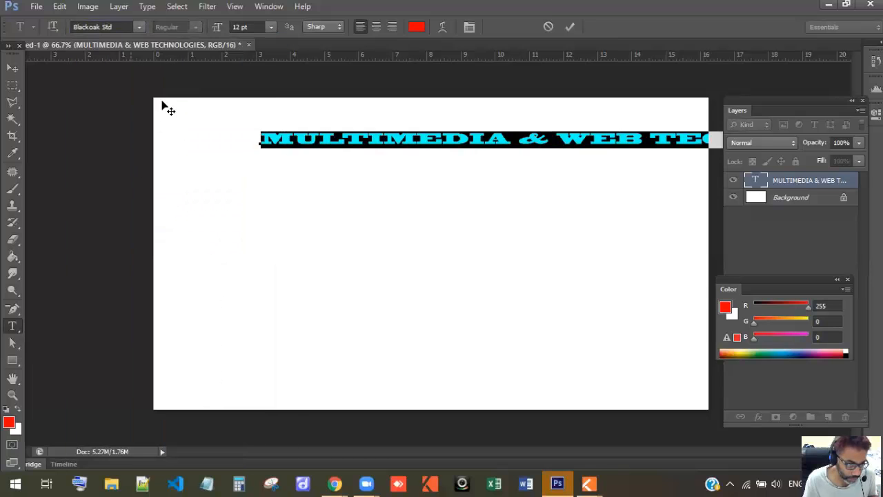
left_click(139, 27)
scroll(169, 445, "down", 5)
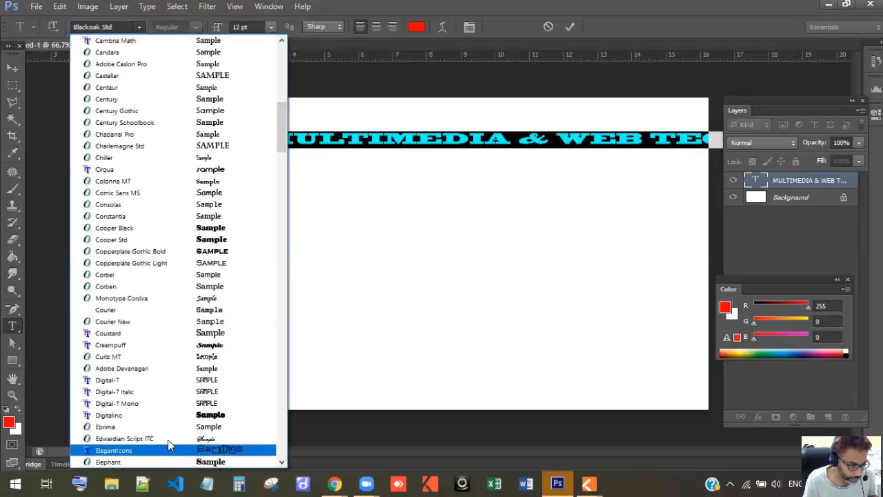
scroll(167, 282, "down", 3)
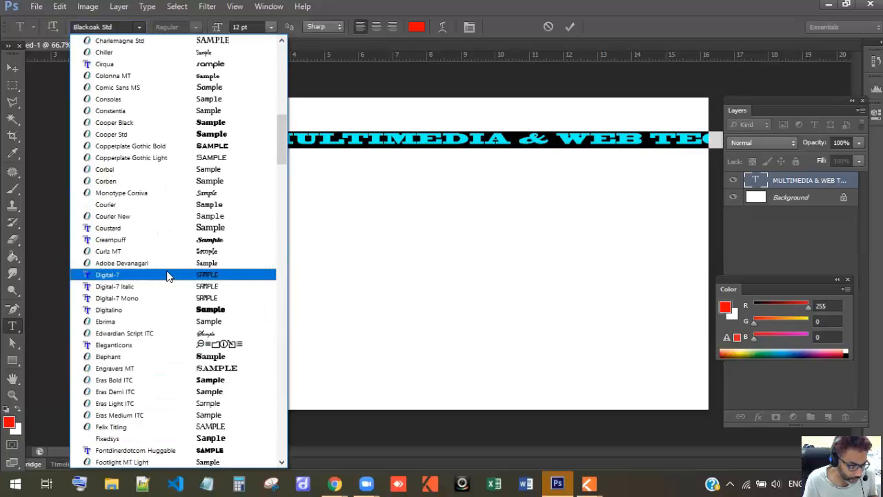
left_click(177, 380)
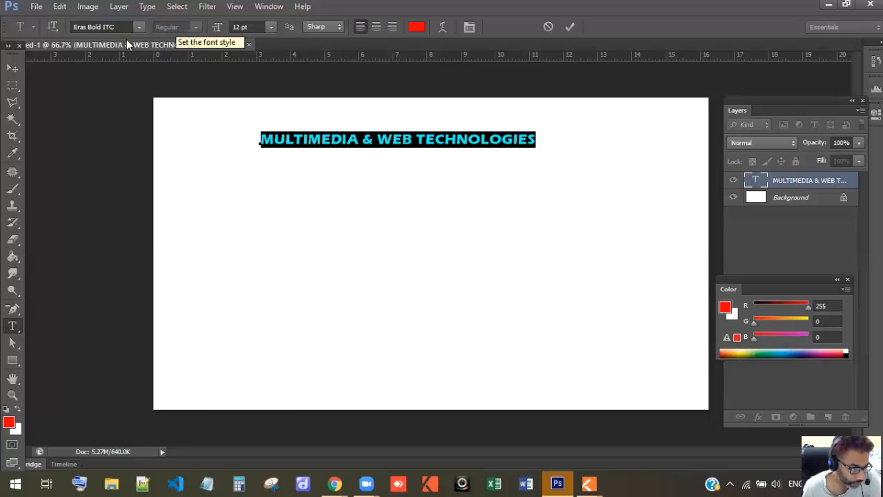
- Set the selected heading's font to Arial
left_click(139, 27)
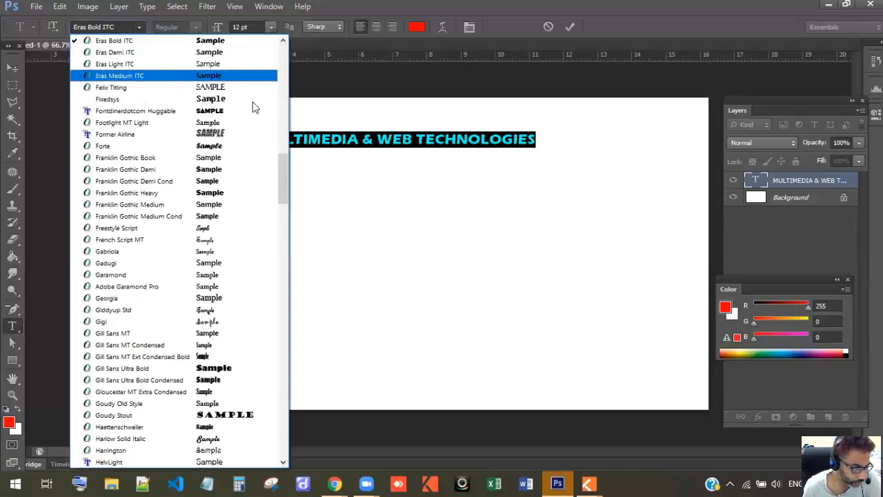
left_click_drag(281, 164, 284, 54)
left_click(125, 216)
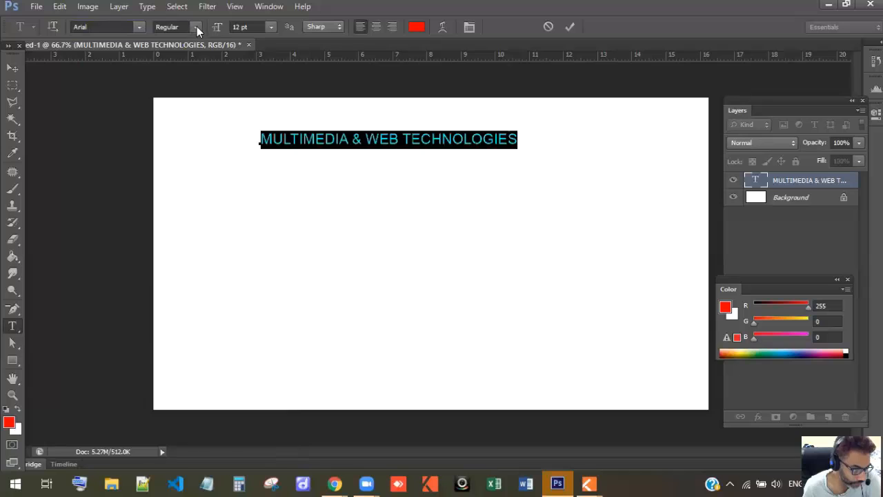
- Set the heading's font style to Narrow and its size to 24 pt
left_click(196, 27)
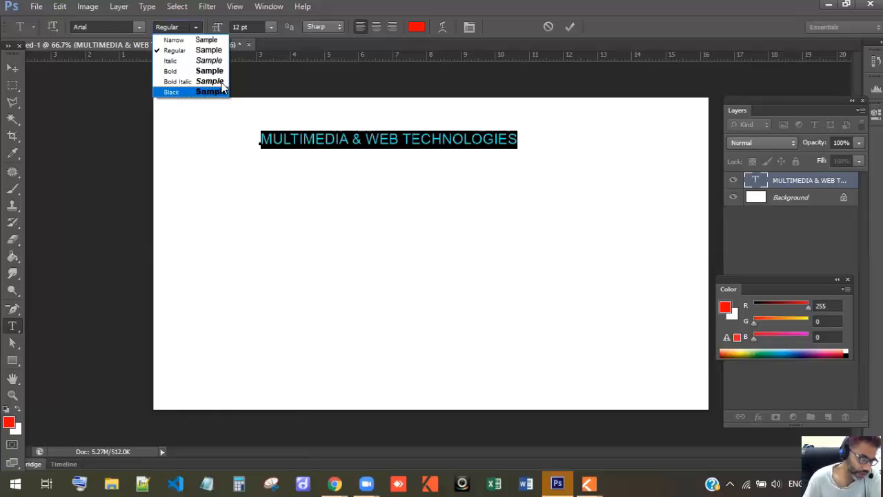
left_click(207, 39)
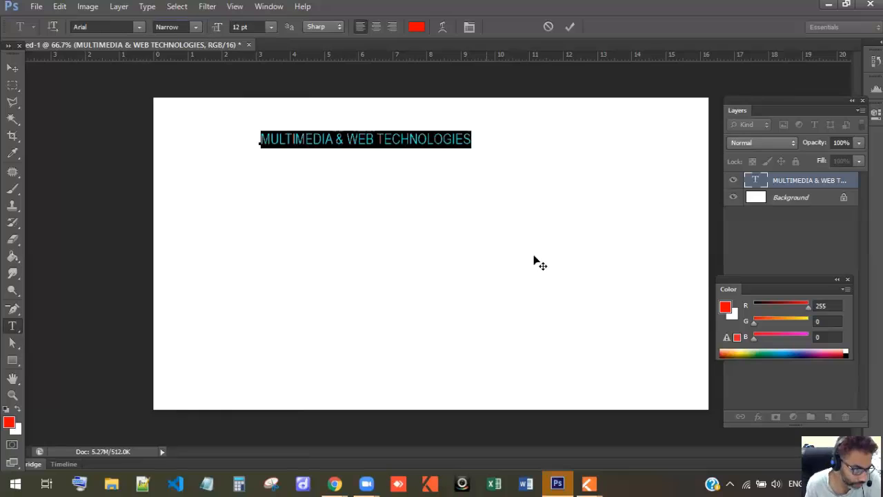
left_click(271, 27)
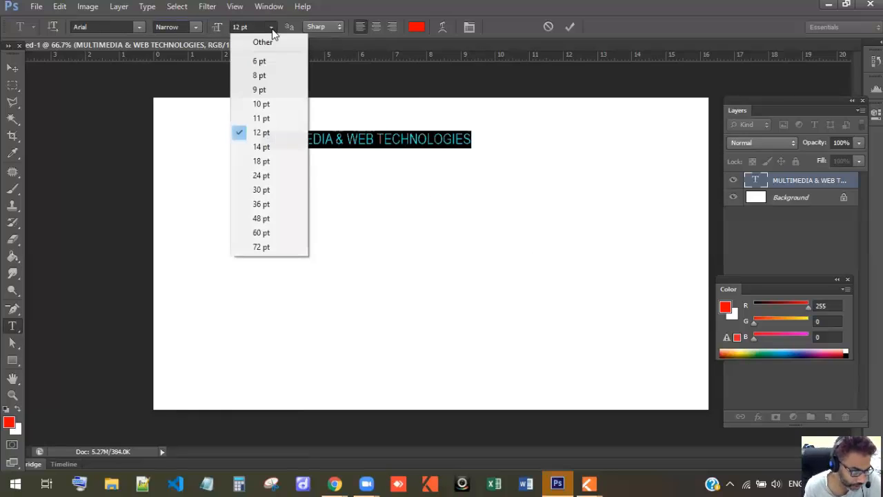
left_click(270, 177)
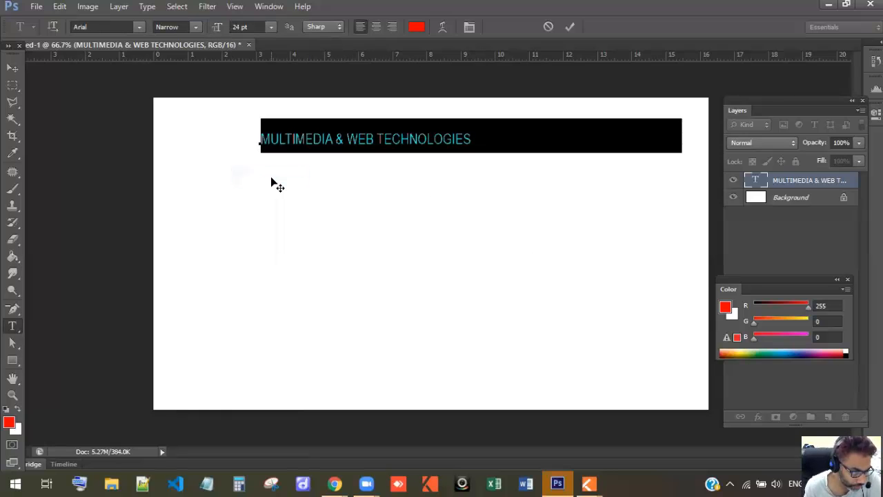
- Try the Italic style on the heading, set its style to Black, and commit the text by switching to the Move tool
left_click(197, 29)
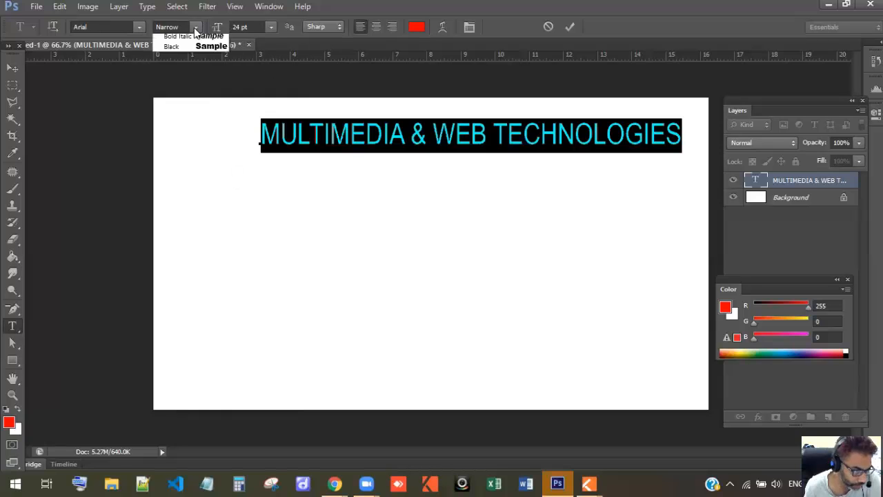
left_click(180, 61)
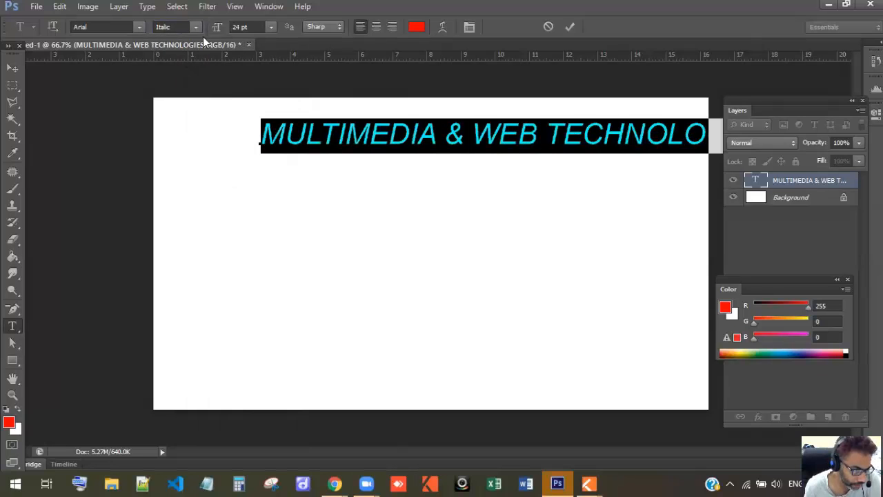
left_click(197, 27)
left_click(183, 90)
left_click(569, 27)
left_click(12, 68)
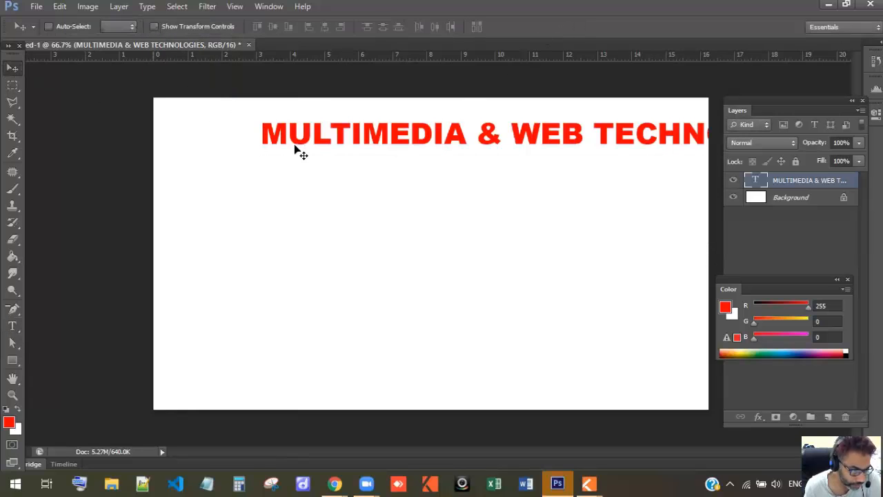
- Move the heading to the canvas's left edge, select all its text, and tighten its tracking to -80
left_click_drag(329, 144, 229, 138)
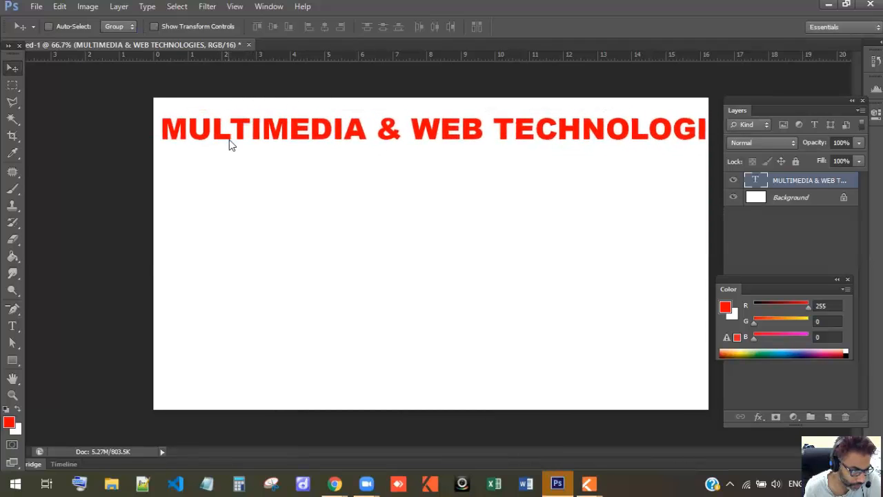
left_click(13, 326)
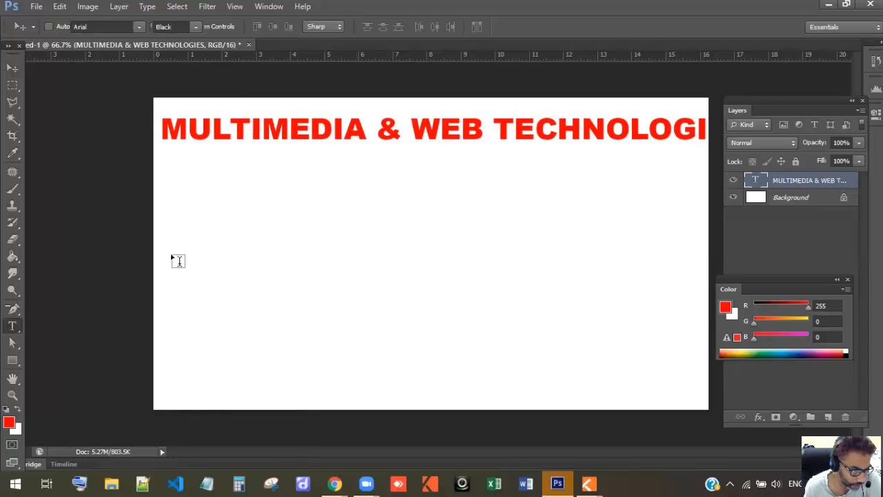
triple_click(355, 128)
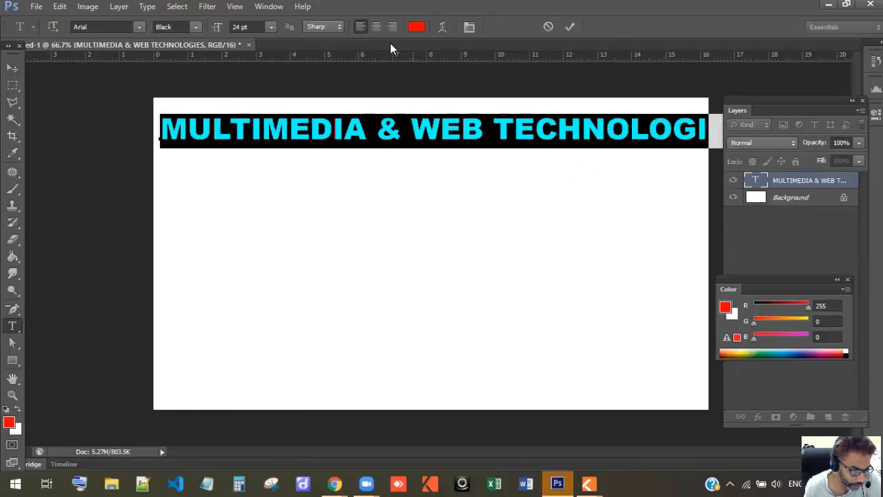
left_click(469, 28)
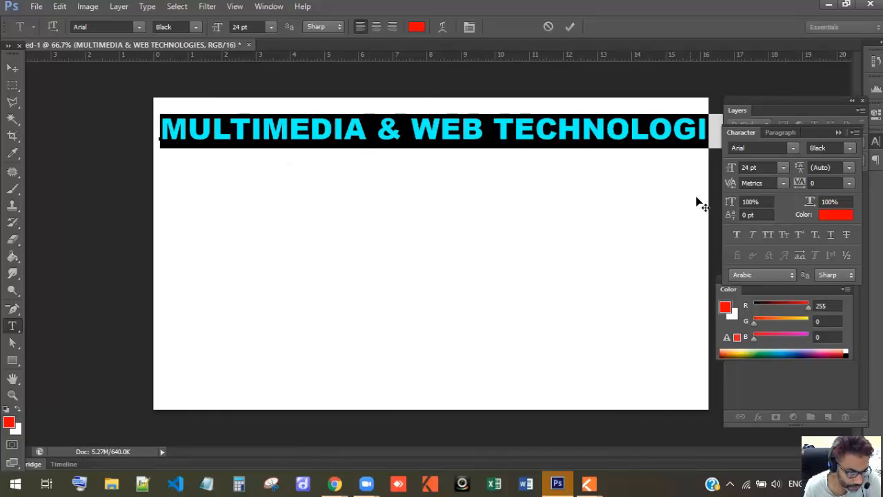
left_click(817, 183)
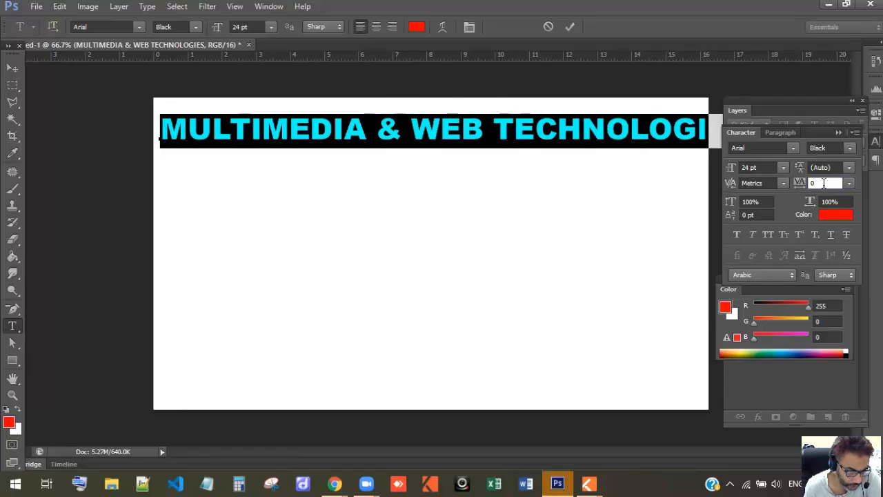
key("Down")
key("Down")
key("Down")
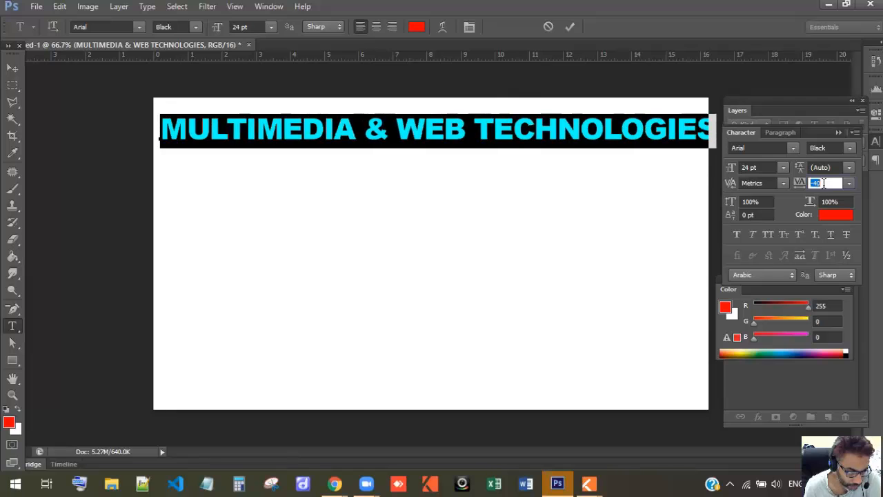
key("Down")
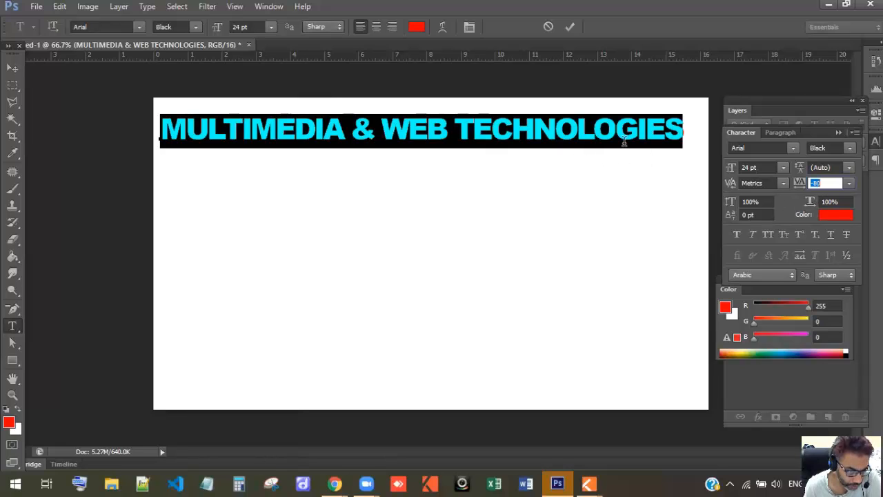
- Tighten the selected heading's tracking further to -300
left_click(831, 183)
key("Down")
key("Down")
key("Down")
key("Down")
key("Down")
key("Down")
key("Down")
key("Down")
key("Down")
key("Down")
key("Down")
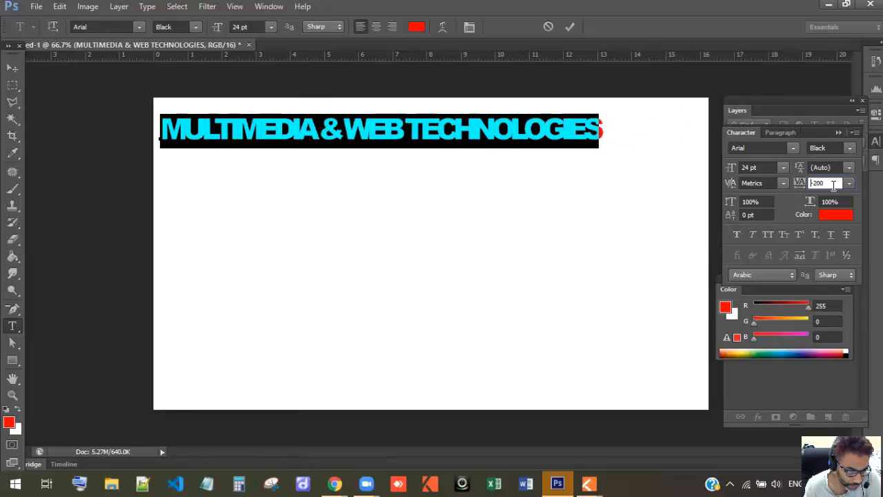
key("Return")
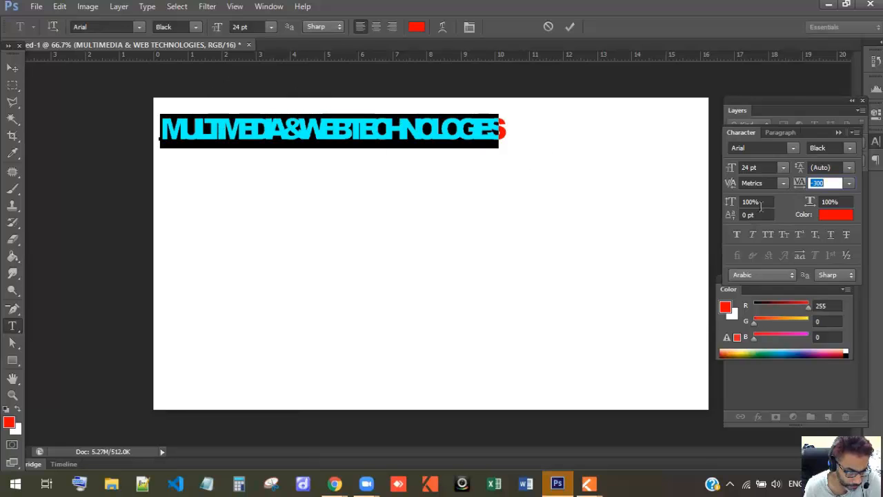
- Widen the selected heading's tracking to 340
left_click(827, 182)
key("Up")
key("Up")
key("Up")
key("Up")
key("Up")
key("Up")
key("Up")
key("Up")
key("Up")
key("Up")
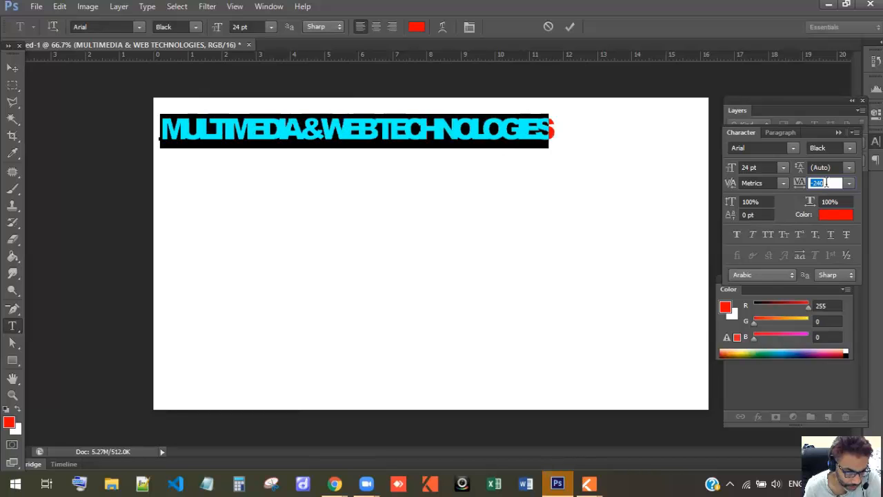
key("Up")
key("Up")
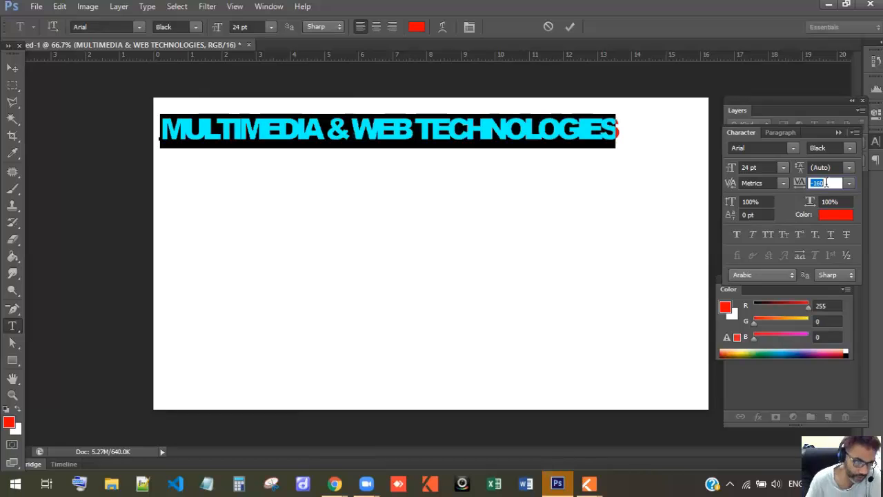
key("Up")
key("Up")
key("Up")
key("Up")
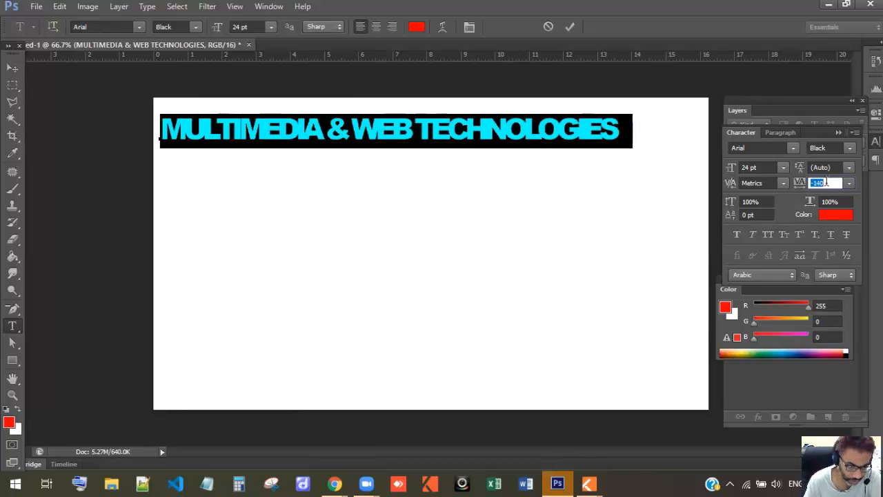
key("Up")
key("Up")
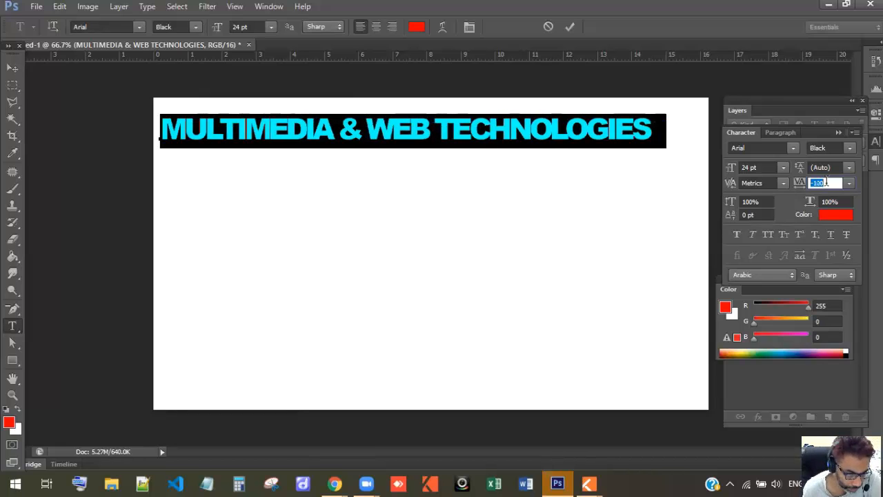
key("Up")
key("Up")
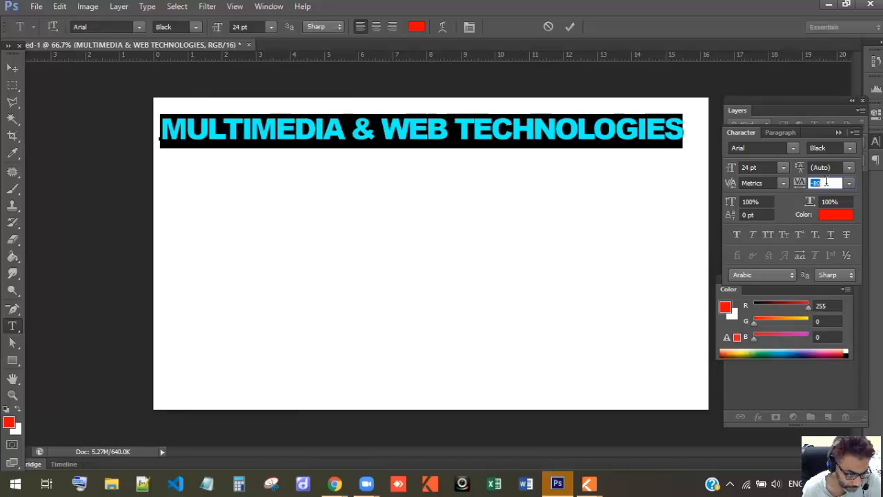
key("Up")
key("Up")
key("Up")
key("Up")
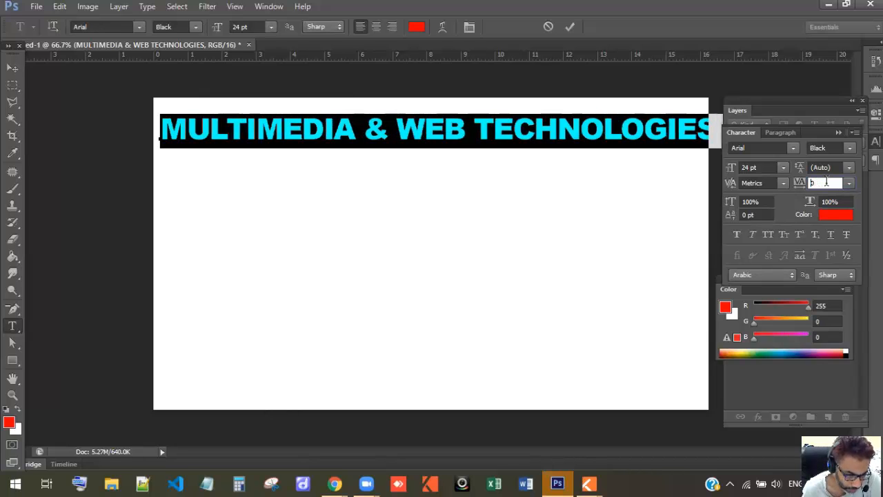
key("Up")
key("Up")
key("Up")
key("Up")
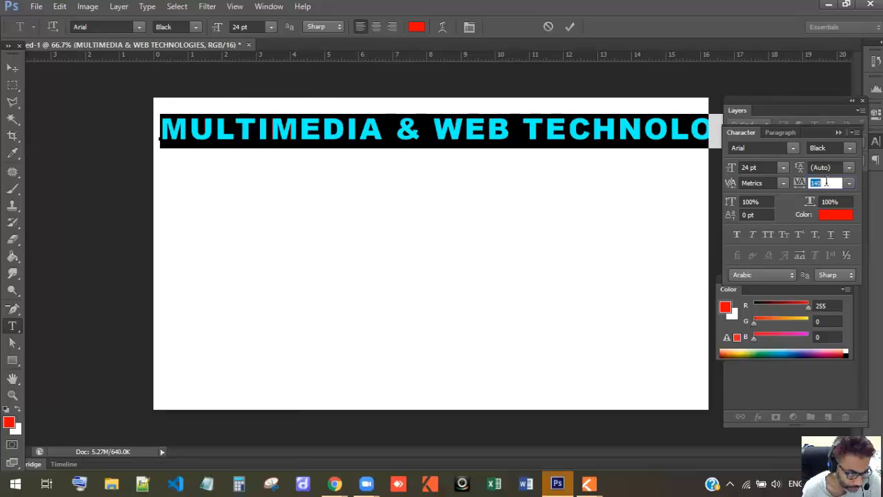
key("Up")
key("Up")
key("Up")
key("Up")
key("Up")
key("Up")
key("Up")
key("Up")
key("Up")
key("Up")
key("Up")
key("Up")
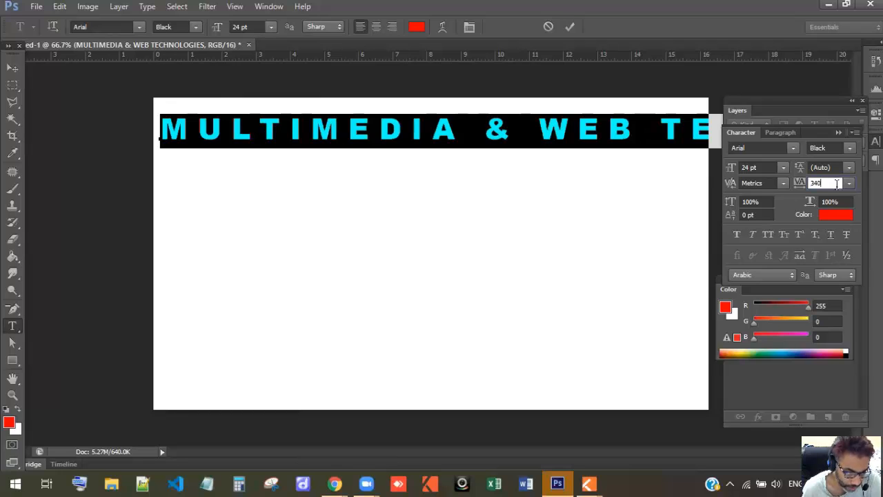
- Break the heading into three lines, "MULTIMEDIA", "&" and "WEB TECHNOLOGIES", without a leading space on the last line
left_click(481, 129)
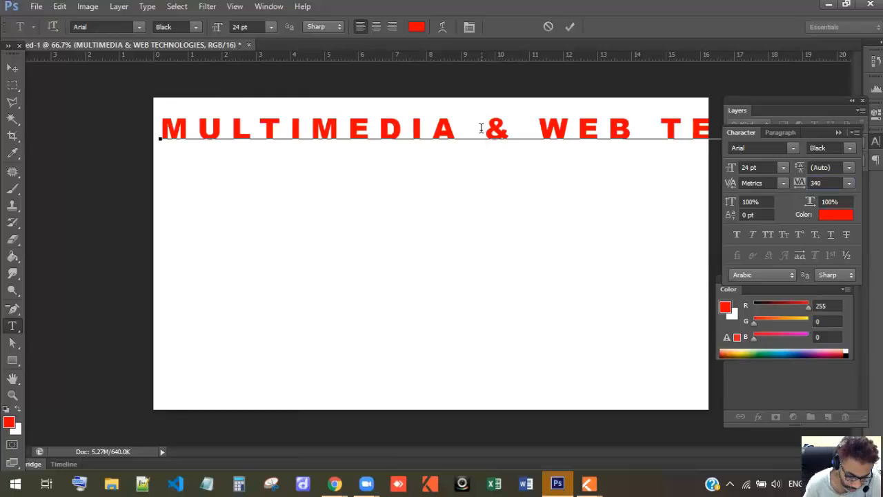
key("Return")
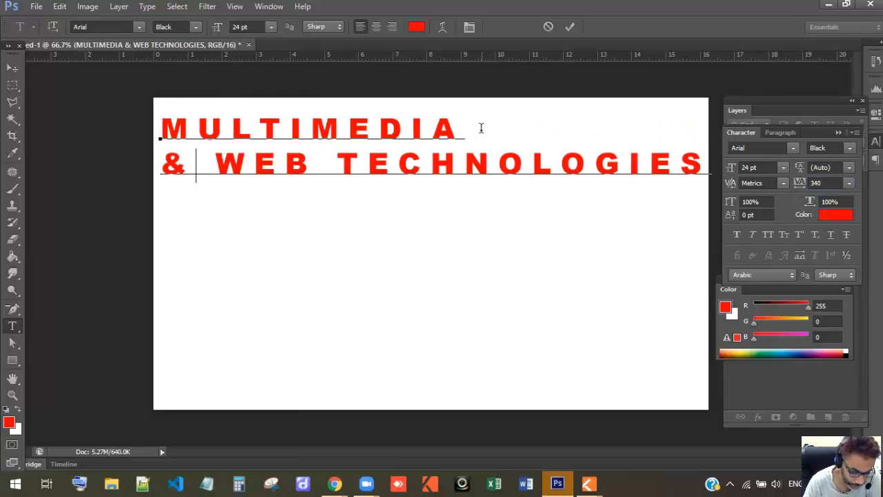
key("Right")
key("Return")
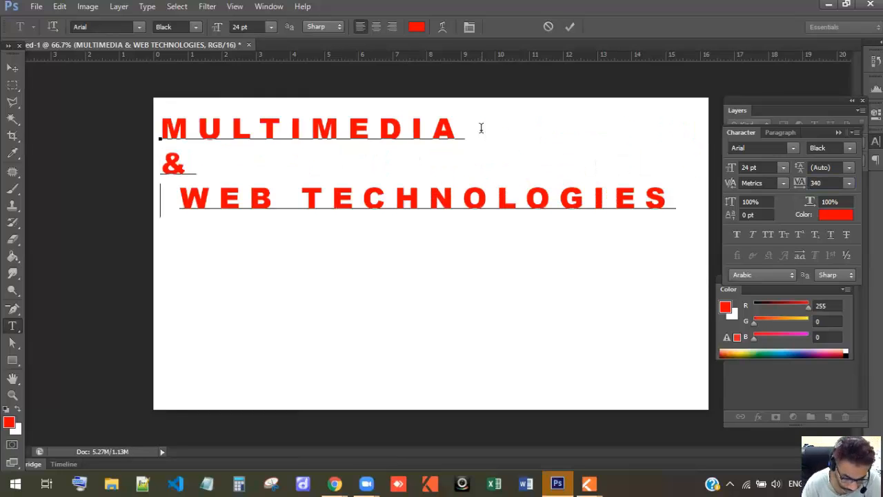
key("Delete")
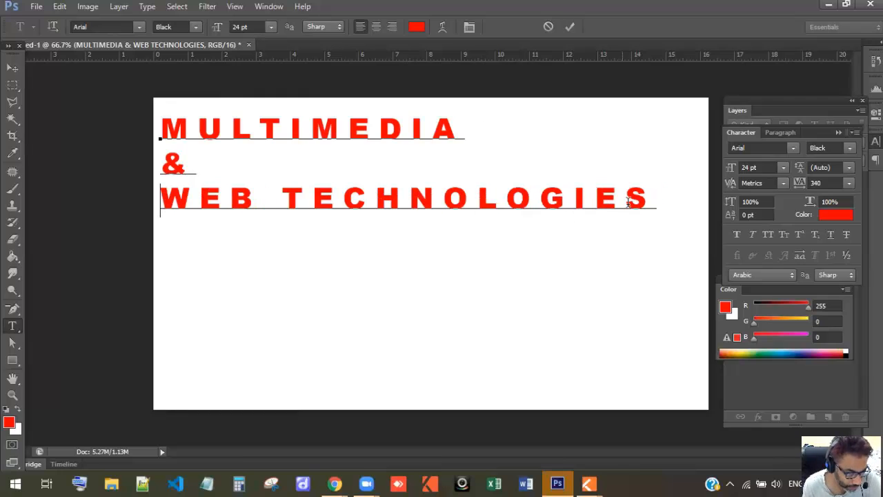
- Center-align all three heading lines, commit the text, and move the heading to the horizontal middle of the canvas
left_click_drag(654, 200, 170, 125)
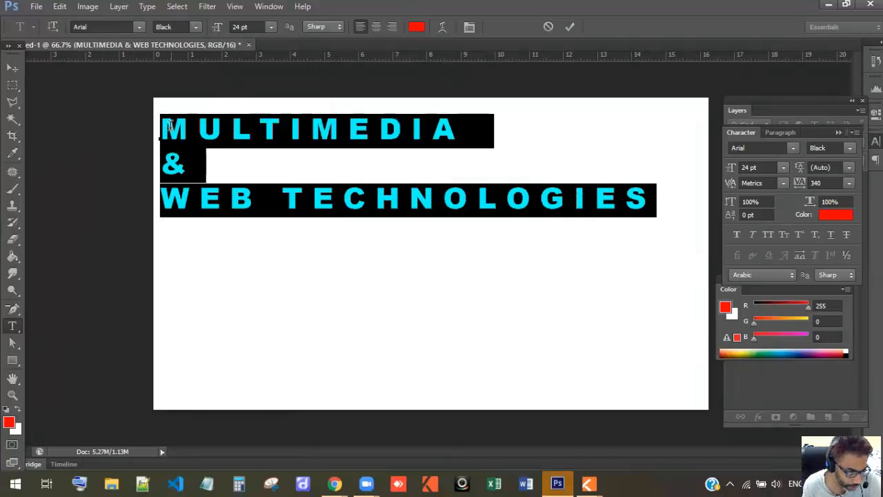
left_click(377, 27)
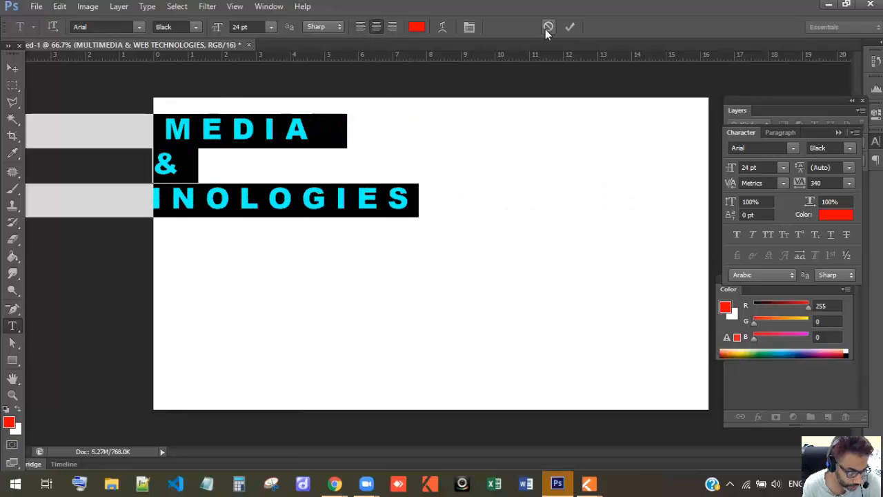
left_click(568, 26)
key("v")
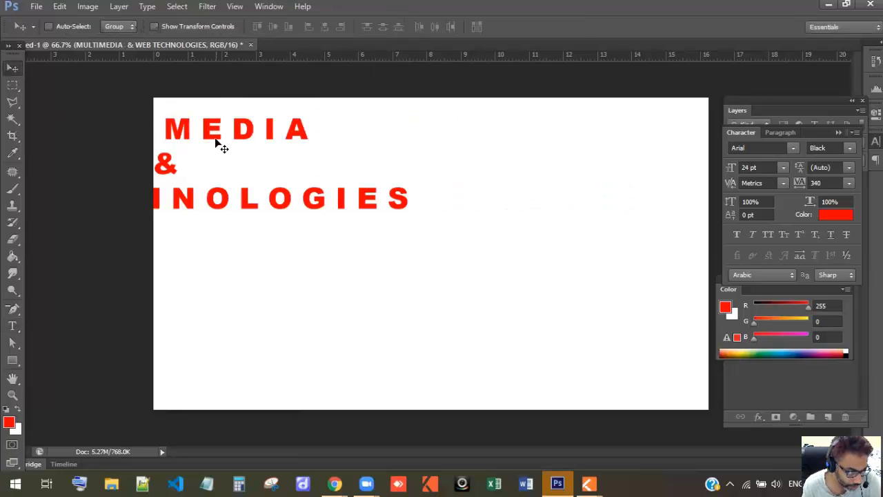
left_click_drag(291, 141, 483, 185)
- Set the tracking of the "WEB TECHNOLOGIES" line to 100
left_click(13, 325)
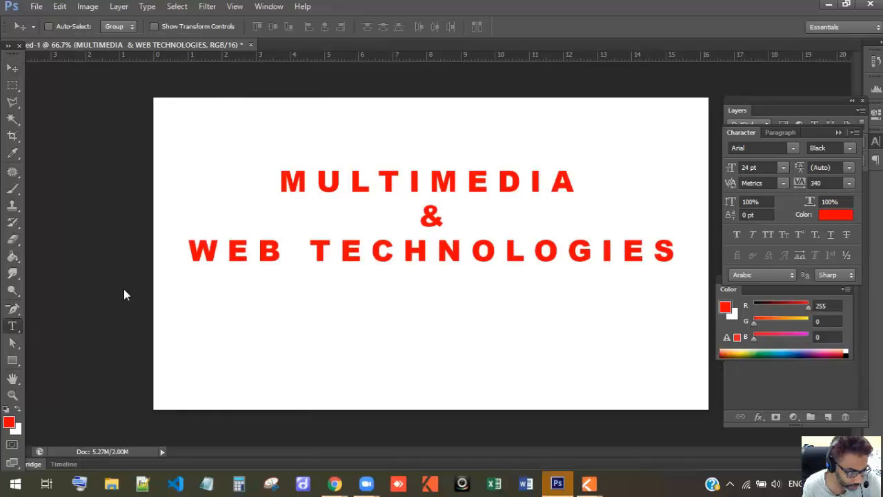
left_click_drag(281, 181, 577, 188)
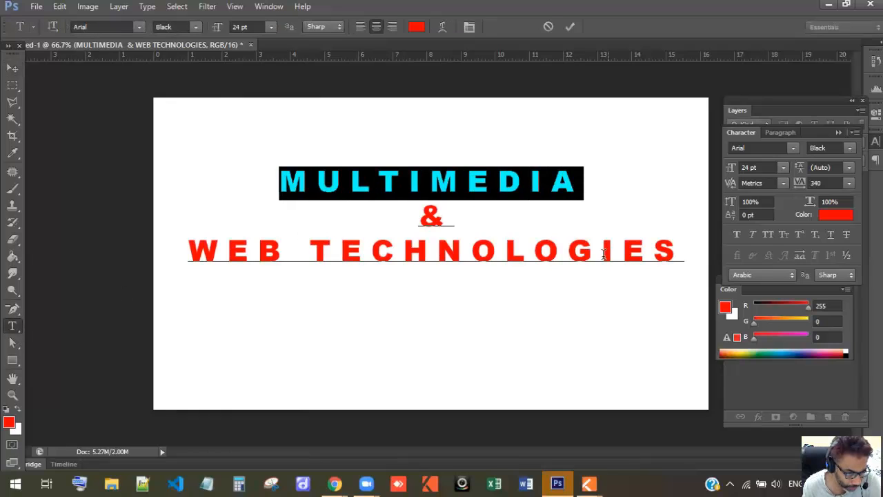
triple_click(534, 243)
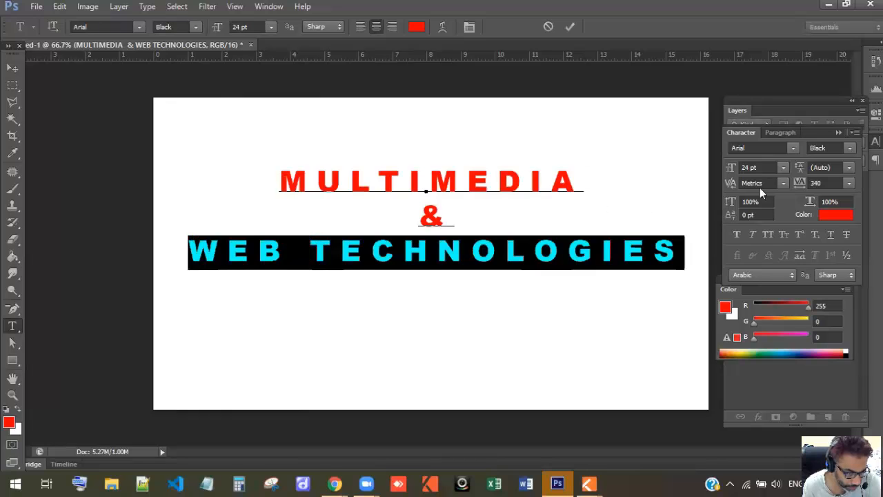
left_click(823, 182)
type("220")
key("Return")
key("Down")
key("Down")
key("Down")
key("Down")
key("Down")
key("Down")
key("Down")
key("Down")
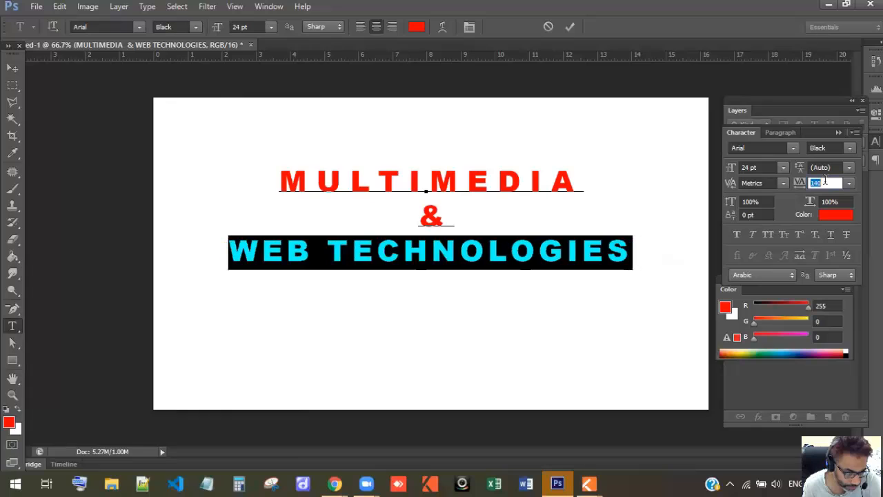
key("Down")
key("Down")
key("Down")
key("Down")
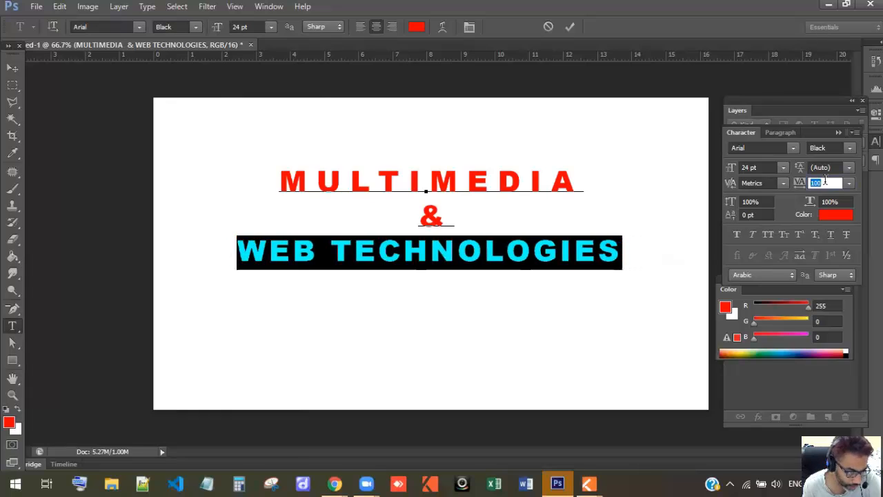
- Set the tracking of the "MULTIMEDIA" line to 700 so it spans the width of the bottom line, and commit the text
left_click(332, 179)
double_click(332, 179)
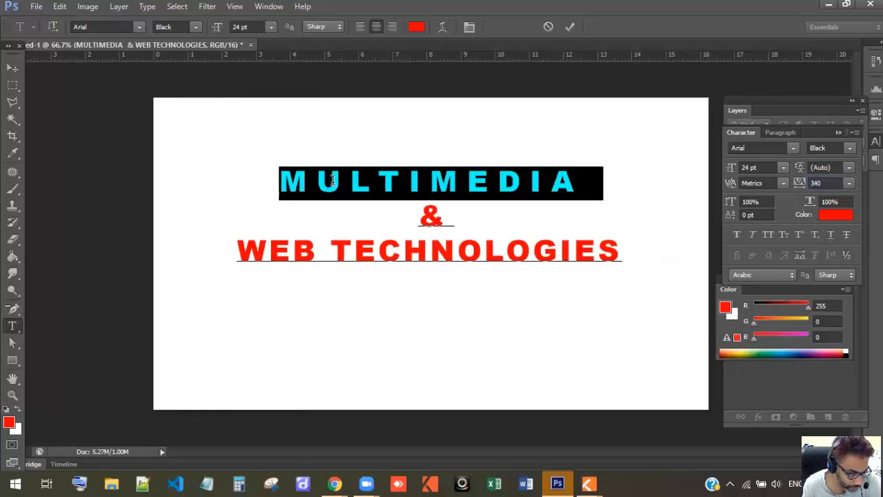
left_click(830, 183)
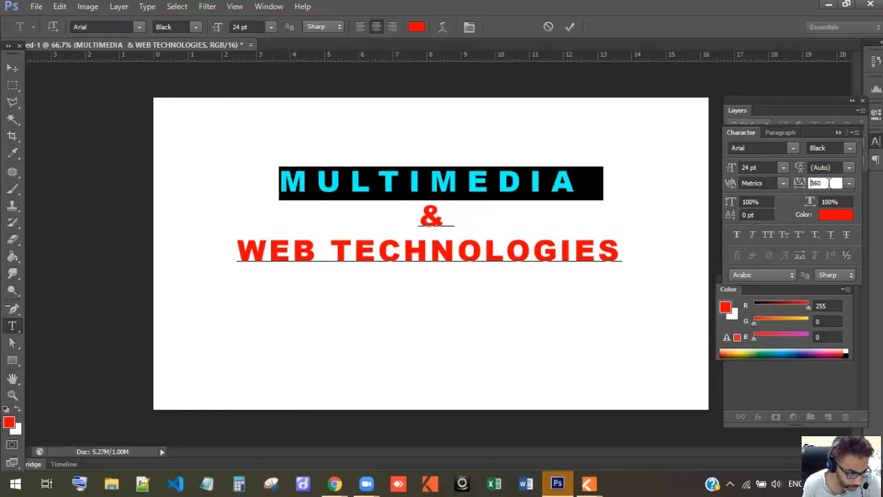
key("Up")
key("Up")
key("Up")
key("Up")
key("Up")
key("Up")
key("Up")
key("Up")
key("Up")
key("Up")
key("Up")
key("Up")
key("Up")
key("Up")
key("Up")
key("Up")
key("Up")
key("Up")
key("Up")
key("Up")
key("Up")
key("Up")
key("Up")
key("Up")
key("Up")
key("Up")
key("Up")
key("Up")
key("Up")
key("Up")
key("Up")
key("Up")
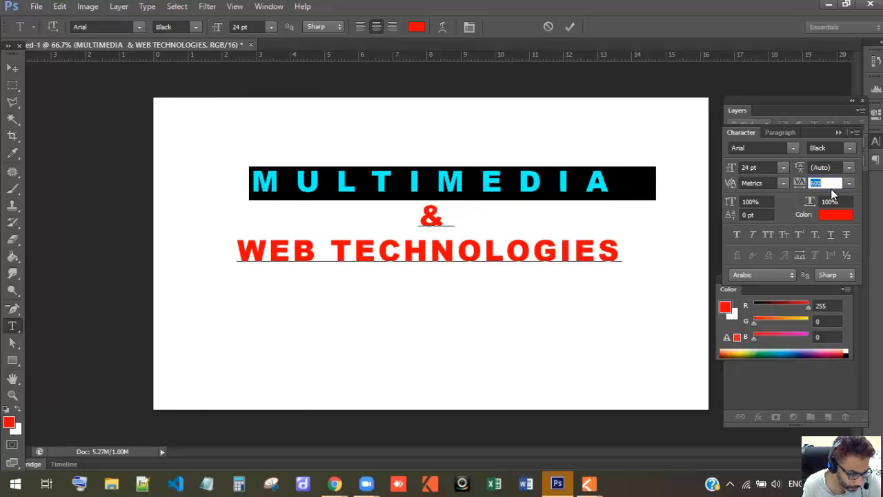
key("Up")
key("Up")
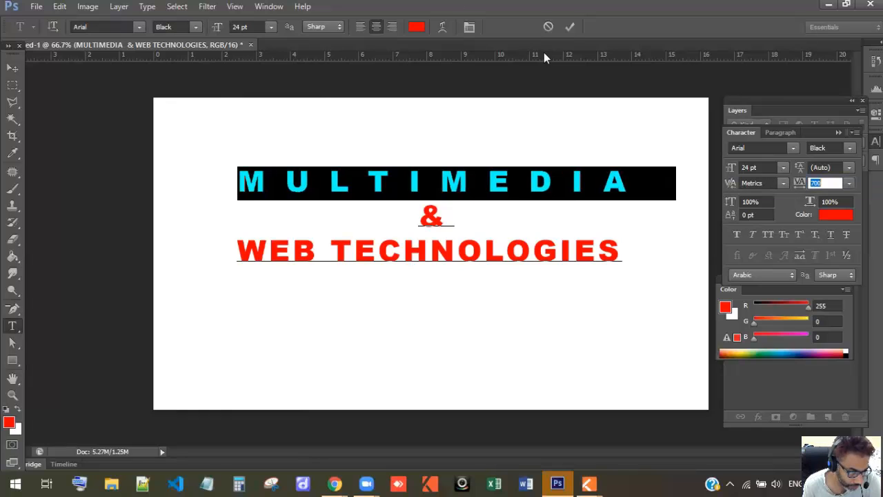
left_click(569, 28)
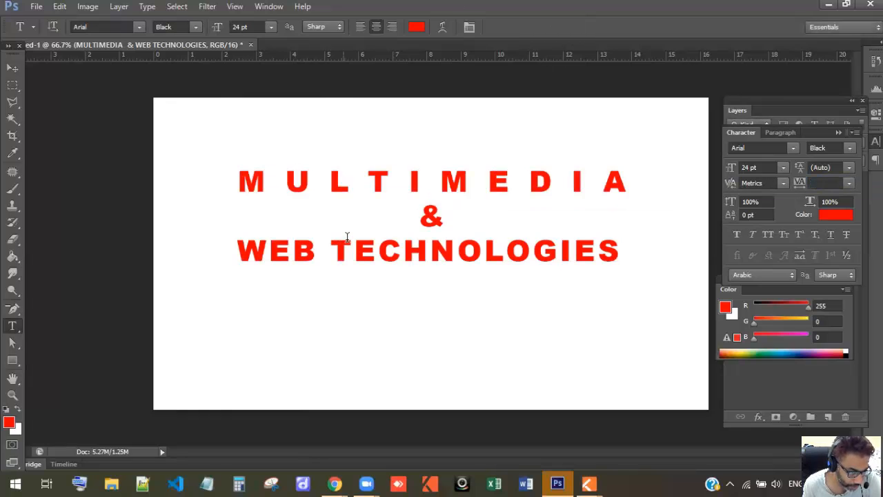
- Recolor the "WEB TECHNOLOGIES" line of the heading black, 000000
left_click_drag(238, 250, 628, 251)
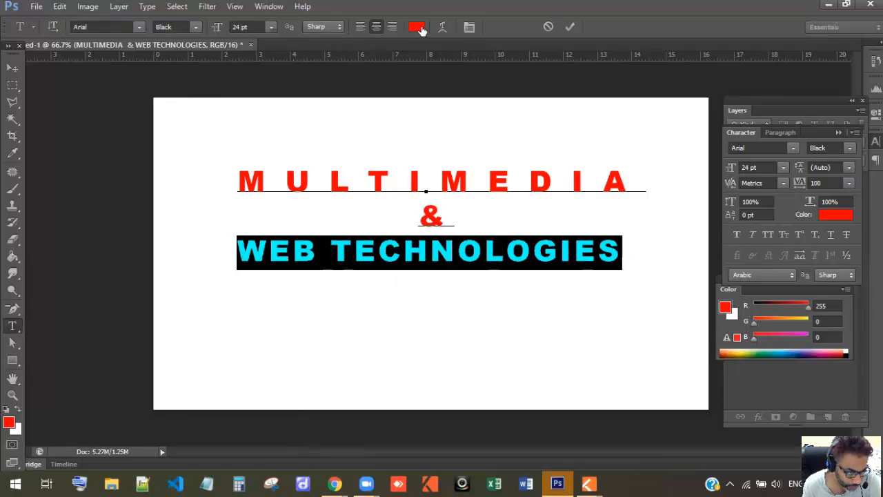
left_click(417, 27)
type("0")
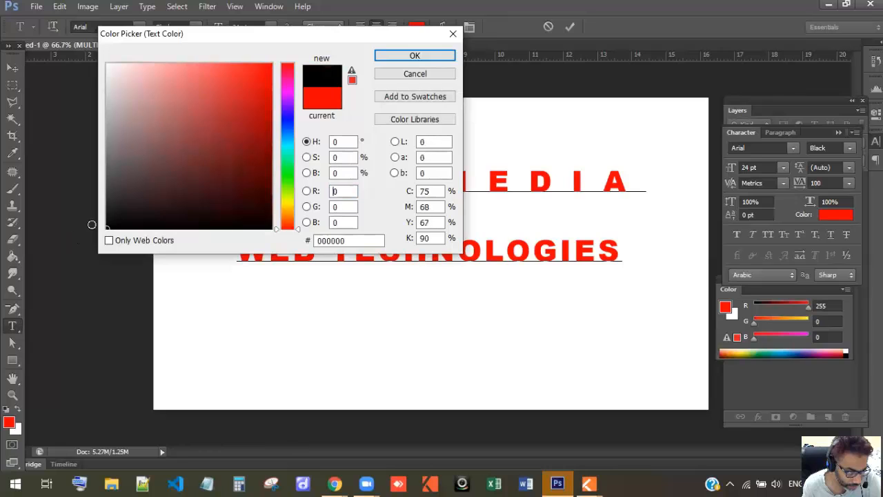
left_click(413, 55)
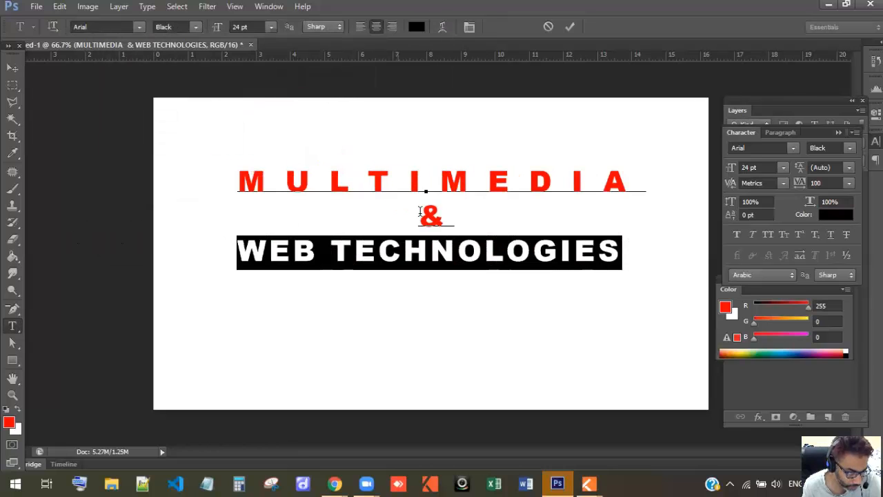
- Recolor the heading's "&" line orange-yellow, ffc000, and commit the text
double_click(431, 217)
left_click(417, 27)
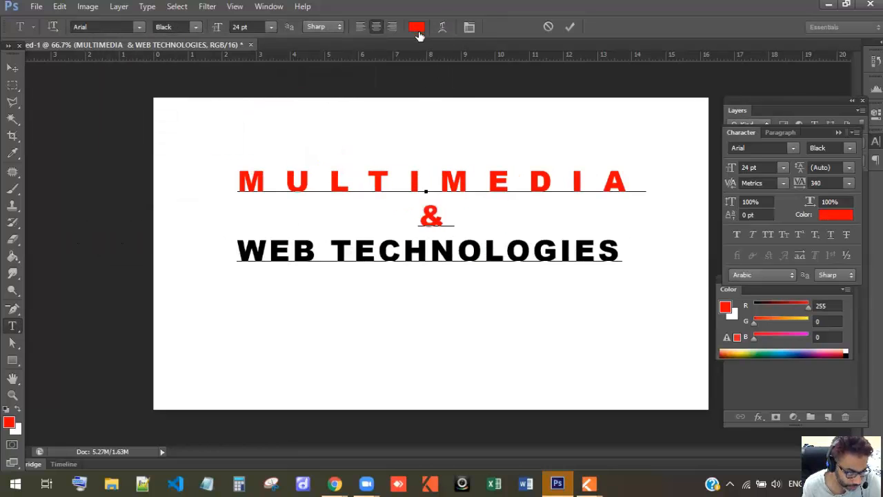
left_click(288, 208)
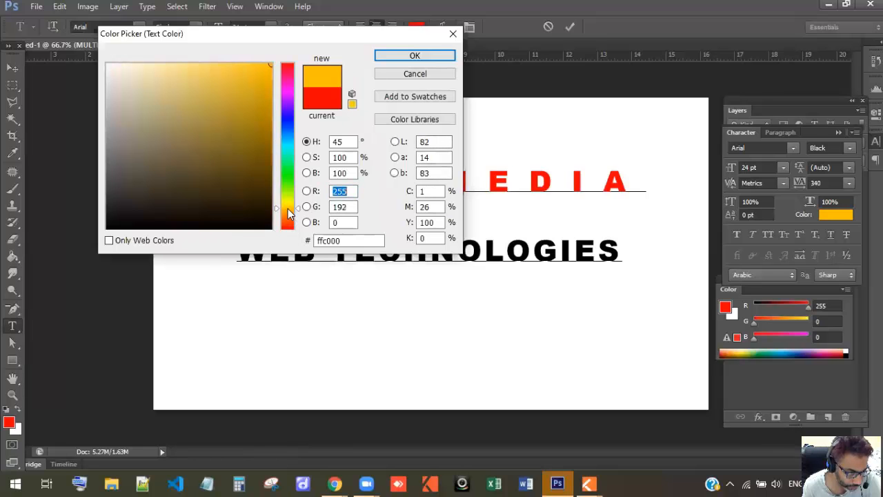
left_click(415, 56)
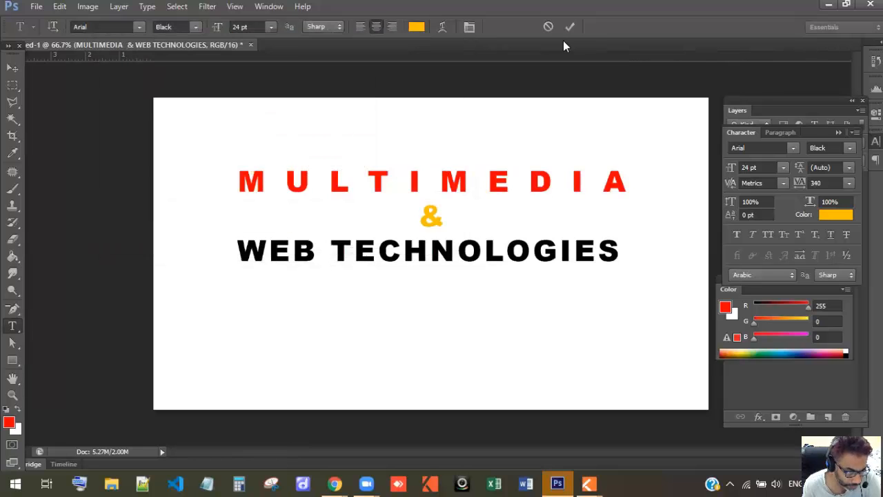
left_click(576, 29)
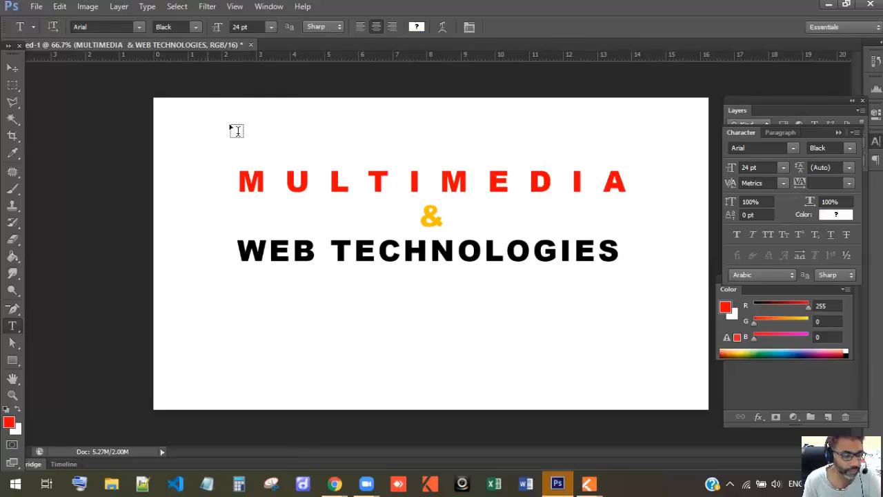
- Move the whole heading slightly lower on the canvas with the Move tool
left_click(13, 69)
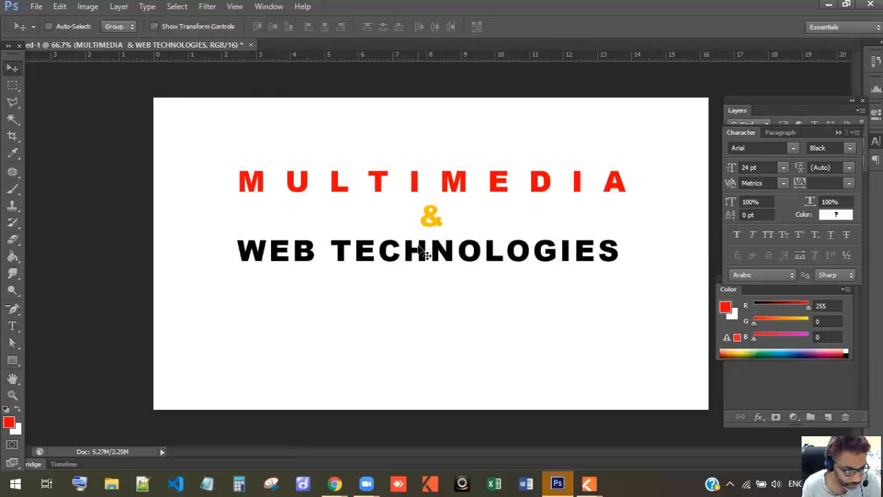
left_click_drag(415, 253, 420, 284)
left_click_drag(478, 216, 467, 194)
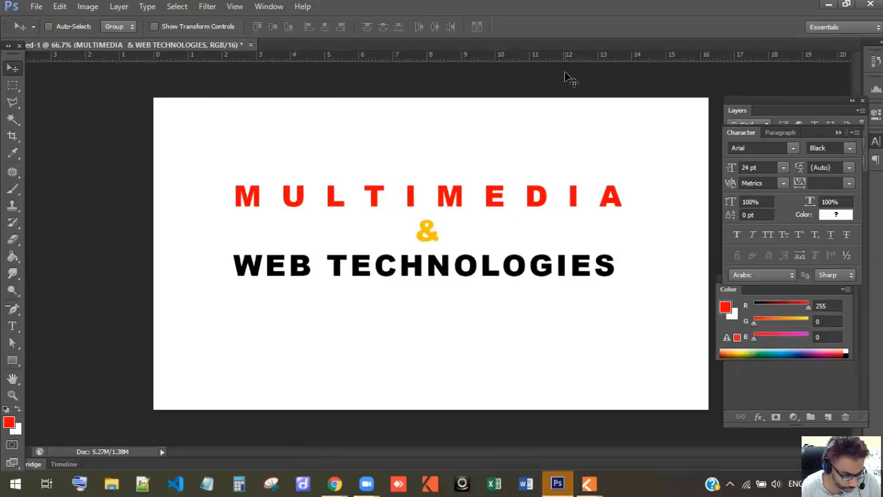
- Select the heading layer together with the Background layer and align their horizontal centers
key("F7")
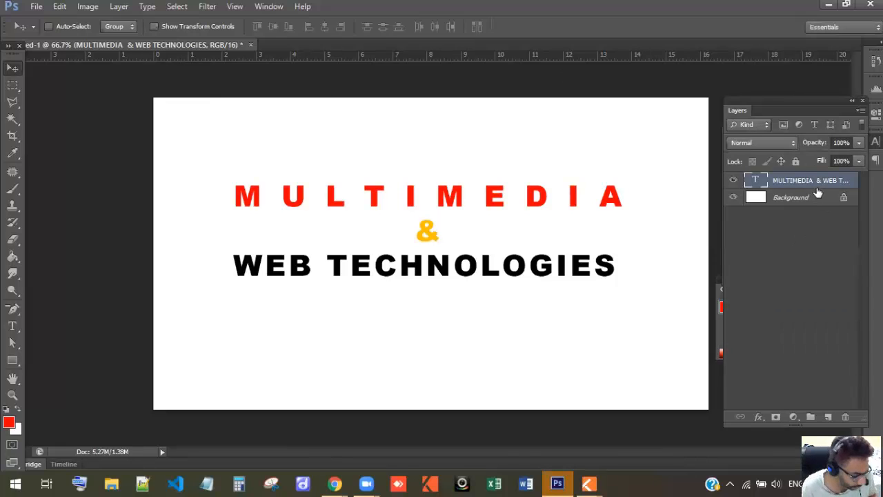
left_click(792, 198)
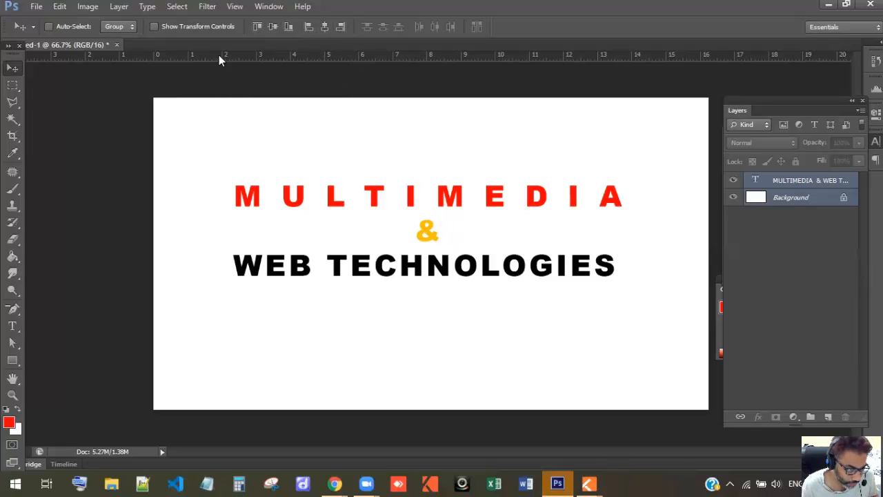
left_click(324, 27)
- Move the heading alone toward the left, partly off the canvas
left_click_drag(414, 183, 349, 196)
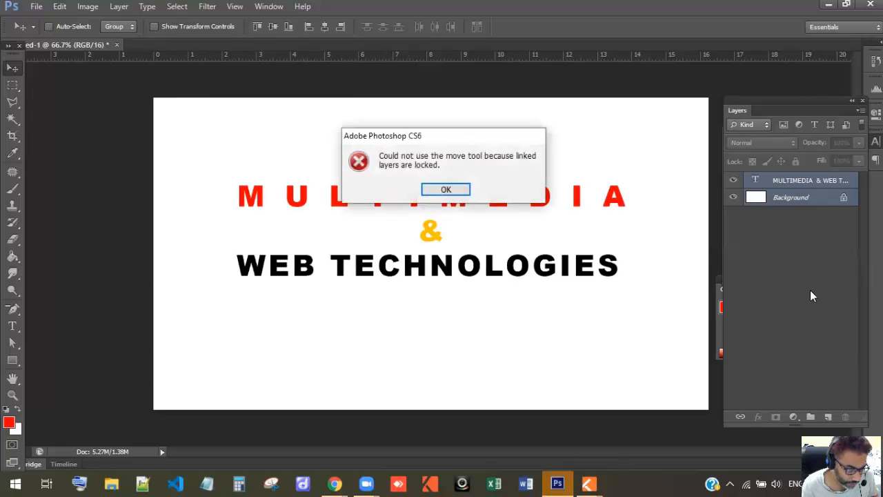
left_click(466, 189)
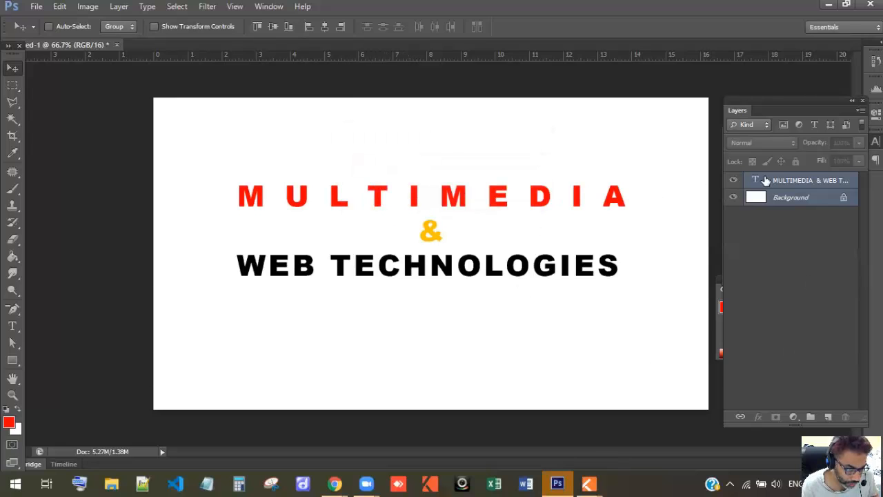
left_click(764, 180)
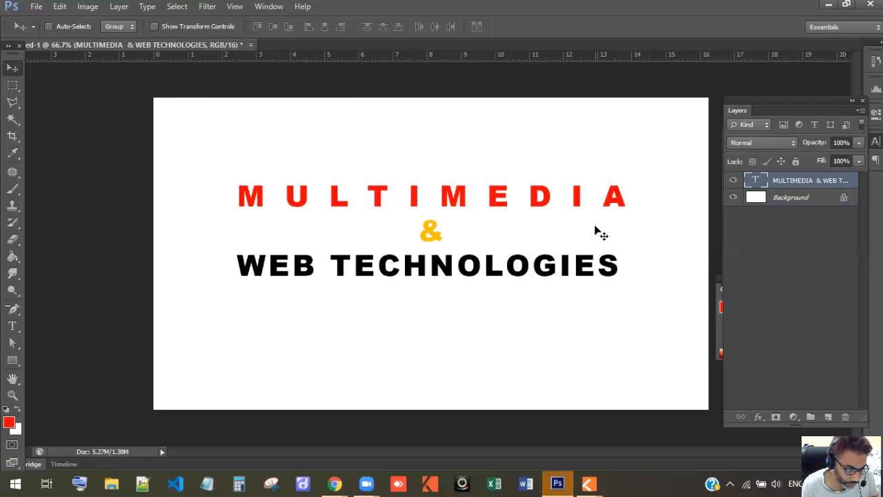
left_click_drag(456, 203, 335, 216)
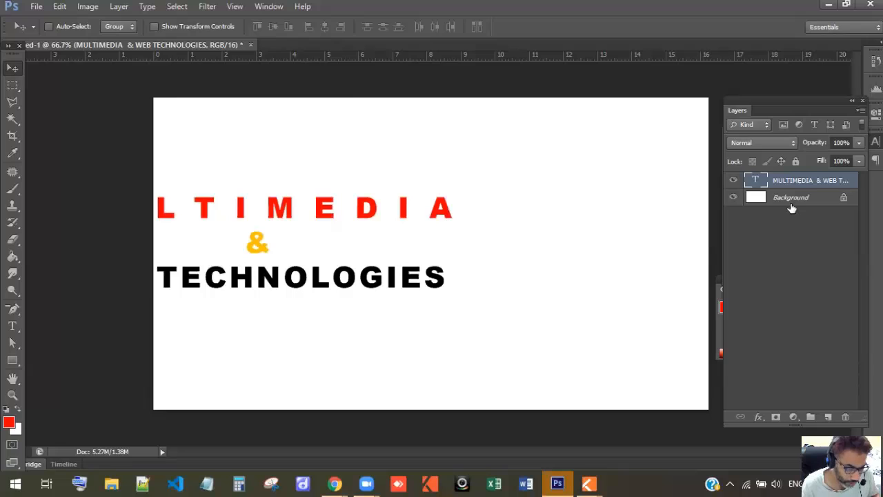
- Align the heading and Background layers on both their horizontal and vertical centers so the heading sits mid-canvas
left_click(790, 205, "shift")
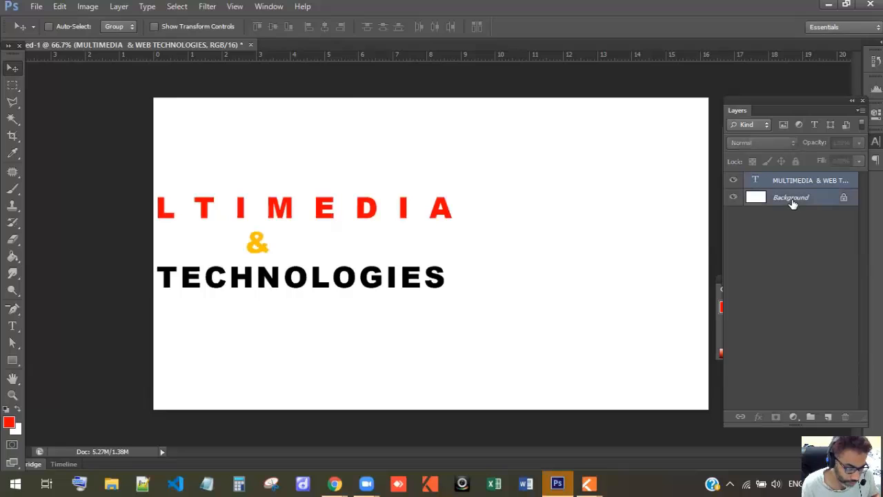
left_click(325, 27)
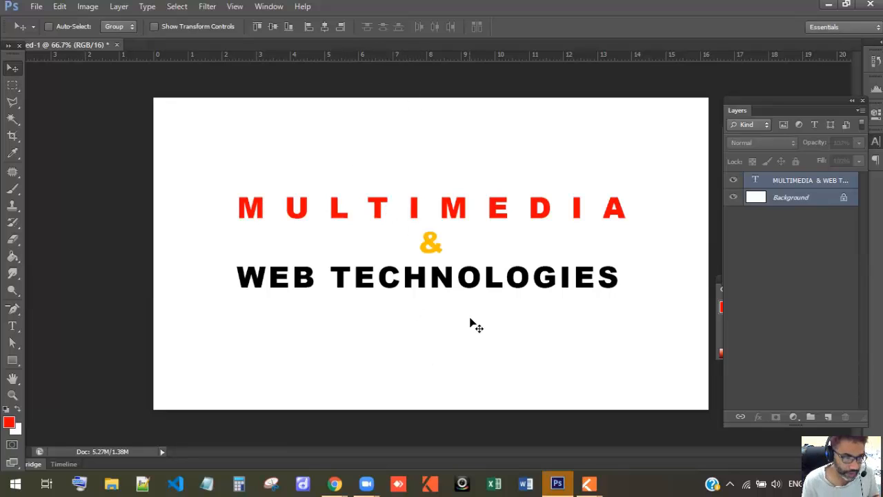
left_click(271, 27)
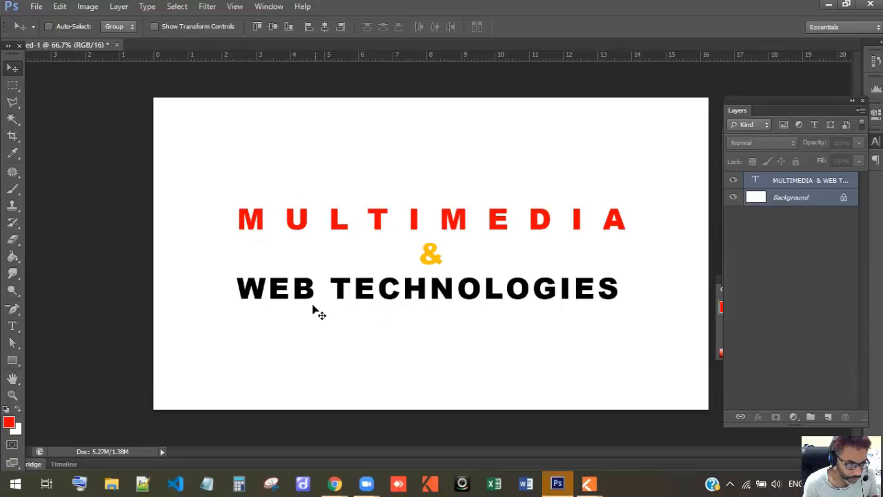
- Create a paragraph text box about as wide as the heading, directly below "WEB TECHNOLOGIES", with a 12 pt font size
left_click(18, 329)
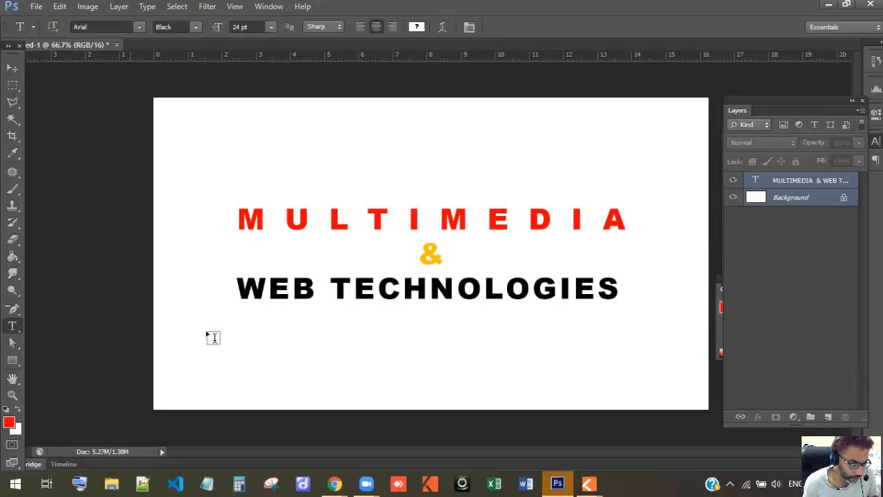
left_click_drag(229, 306, 628, 382)
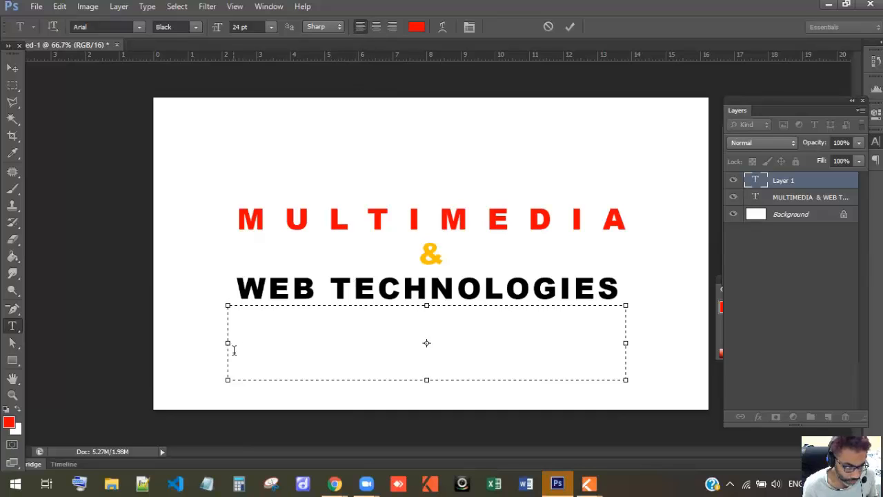
left_click(271, 27)
left_click(255, 132)
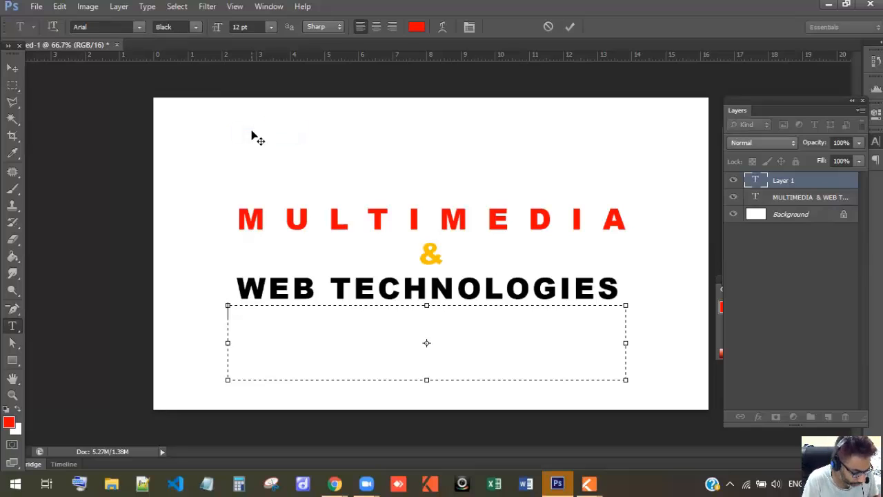
type("v ideo")
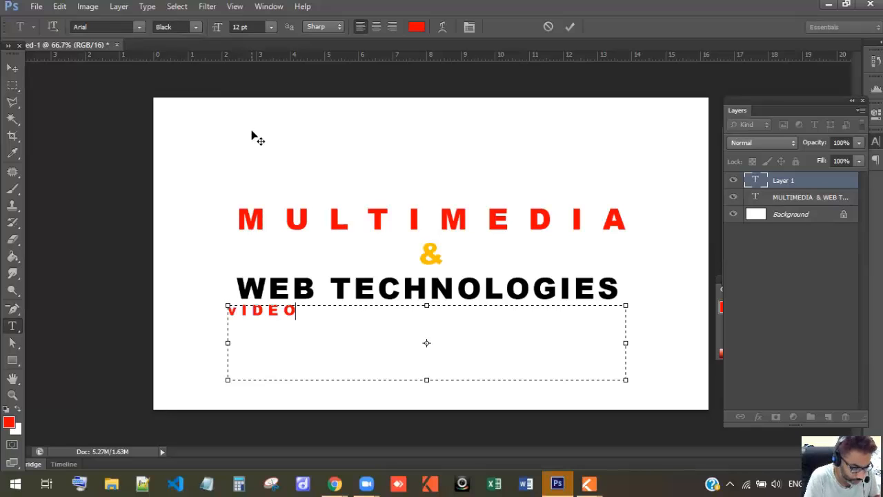
key("BackSpace")
key("BackSpace")
key("BackSpace")
key("BackSpace")
key("BackSpace")
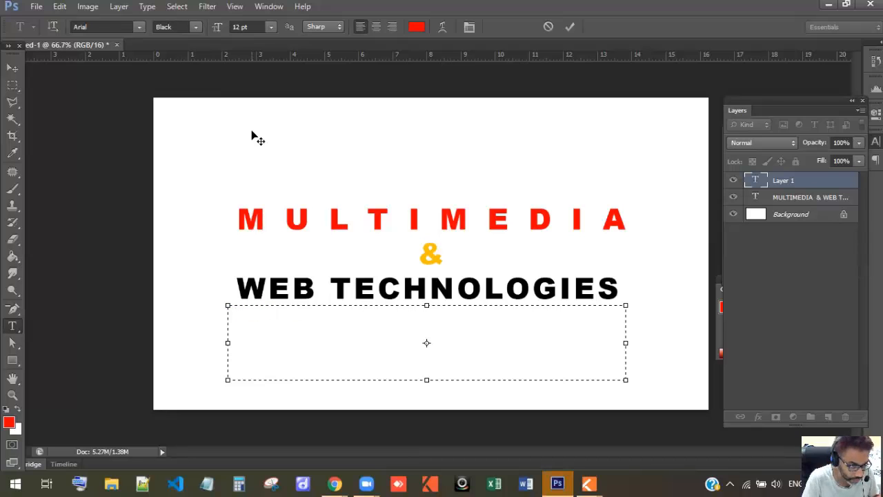
left_click(469, 27)
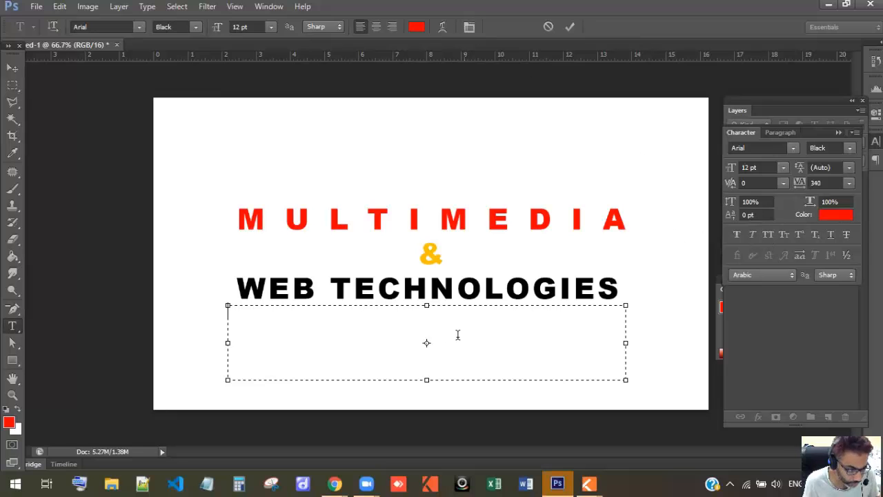
type("ddd")
key("Left")
key("Left")
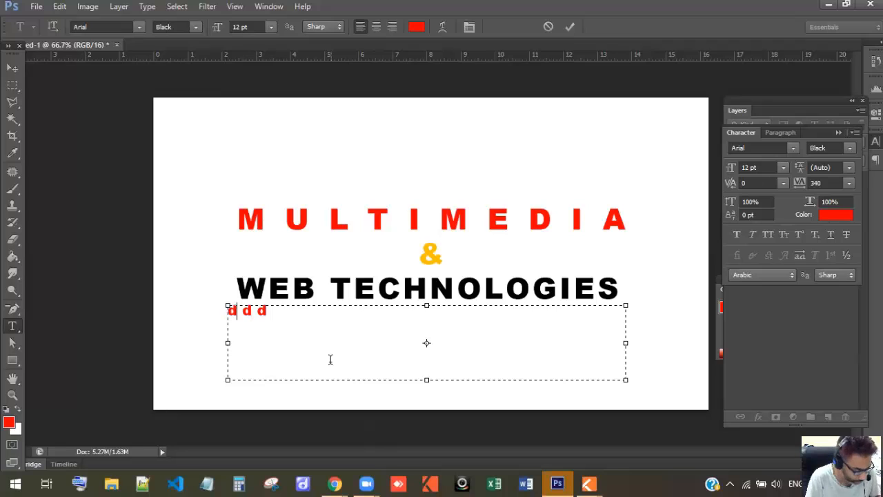
key("Delete")
key("Delete")
key("Delete")
type("ss")
key("Left")
key("Left")
key("Delete")
key("Delete")
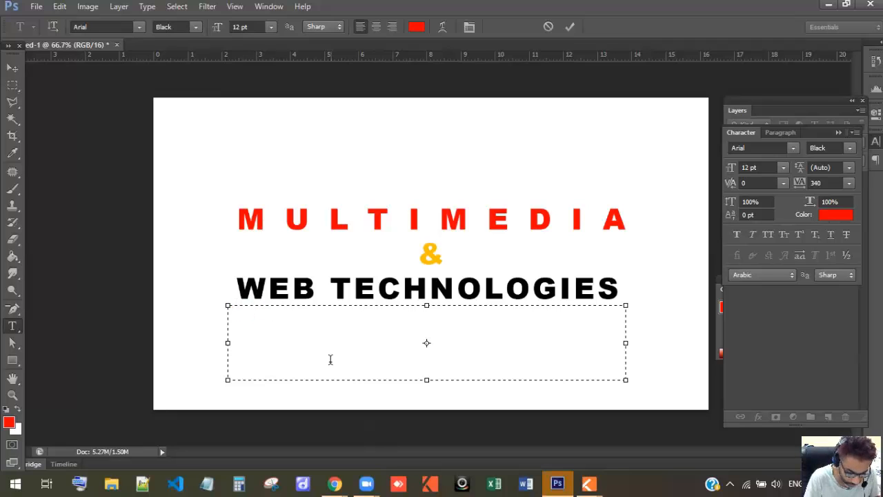
- Enter the tagline "Video lessons for class XI of CBSE." in the text box below the heading
type("V")
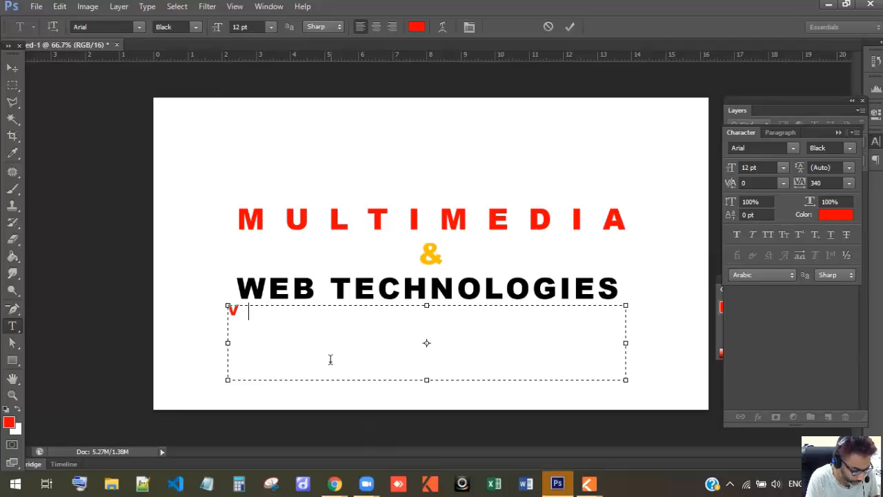
type("ideo lessons for cla")
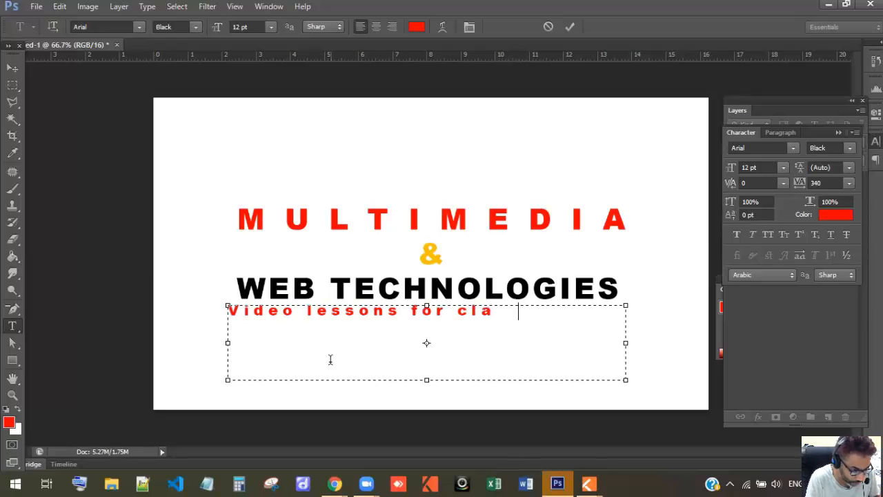
type("ss ")
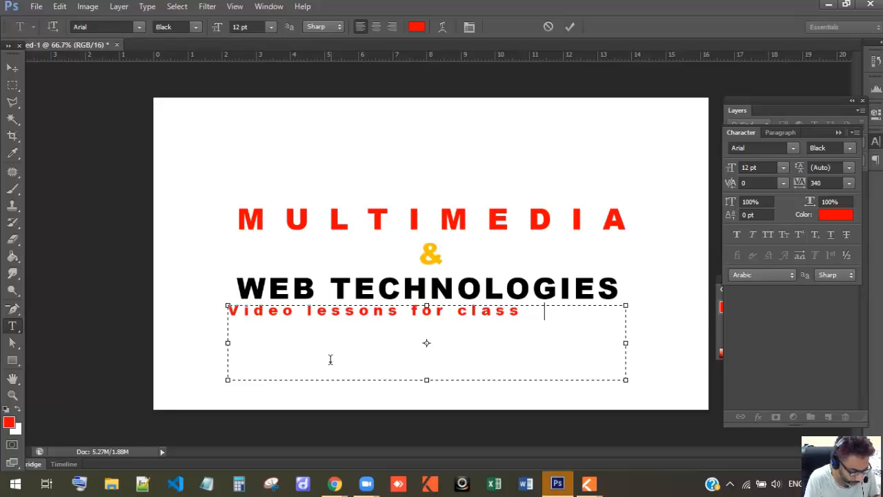
type("XI o")
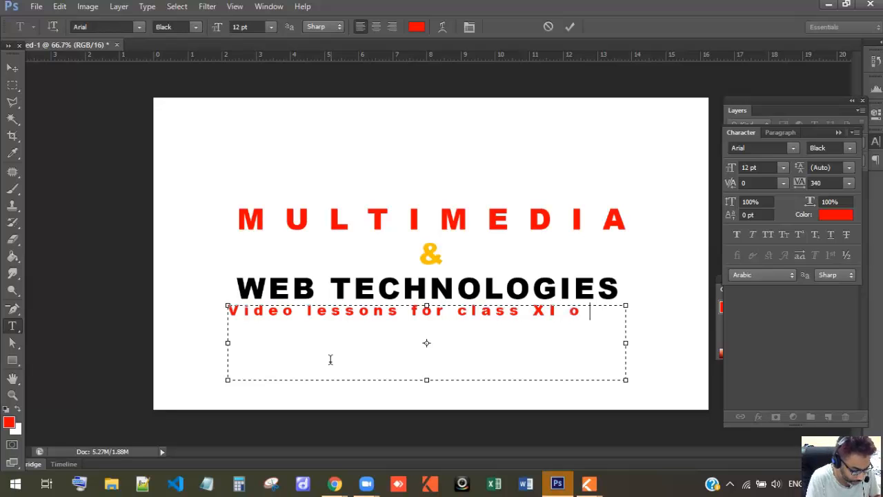
type("f CBSE")
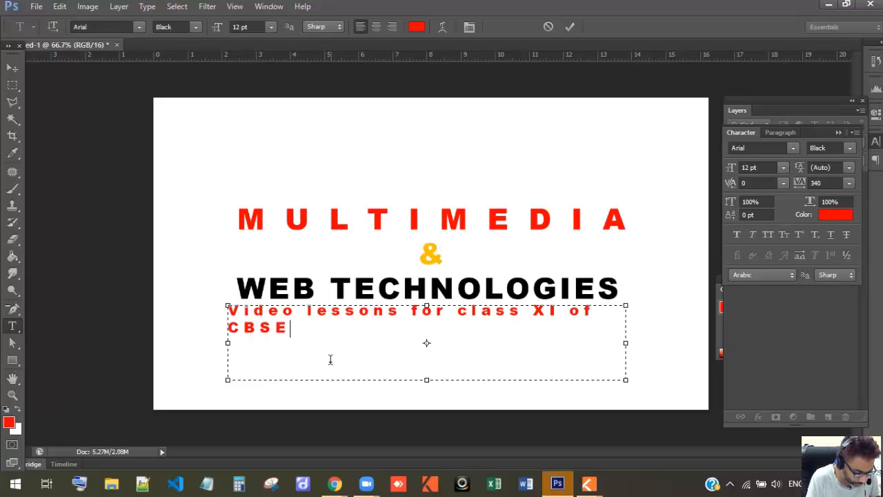
type(" .")
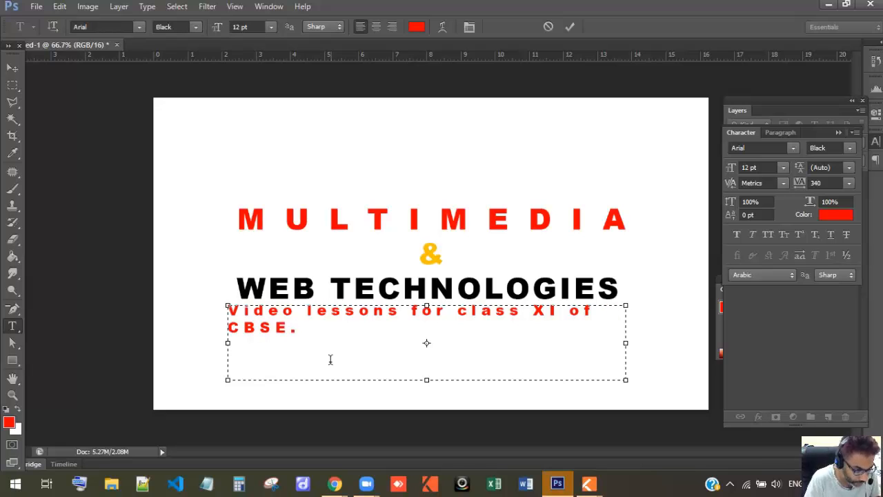
- Set the font style of the entire tagline to Arial Regular
left_click_drag(319, 335, 200, 299)
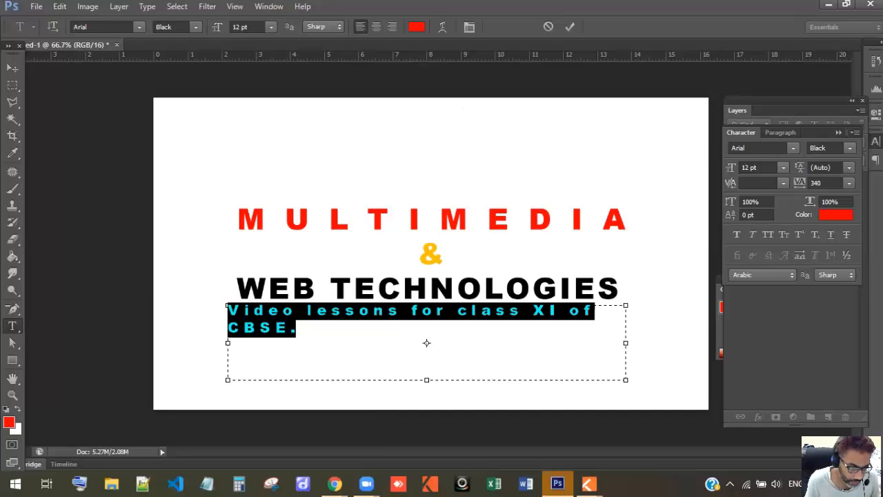
left_click(197, 27)
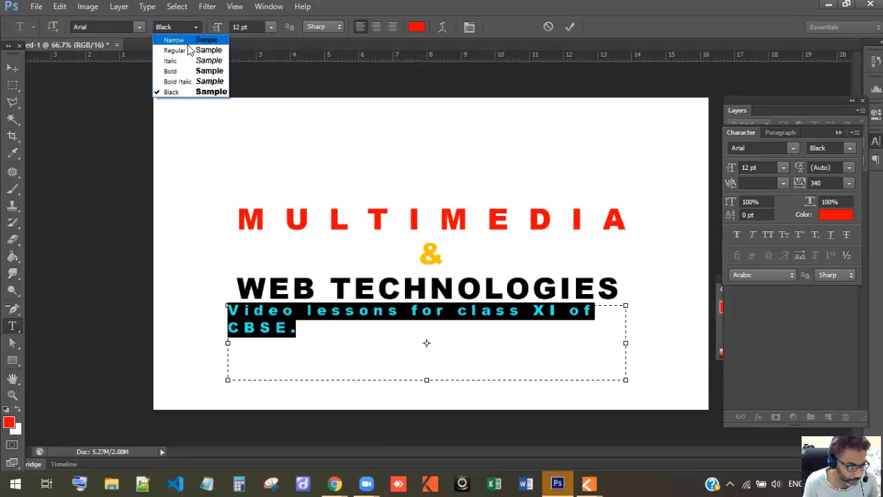
left_click(185, 49)
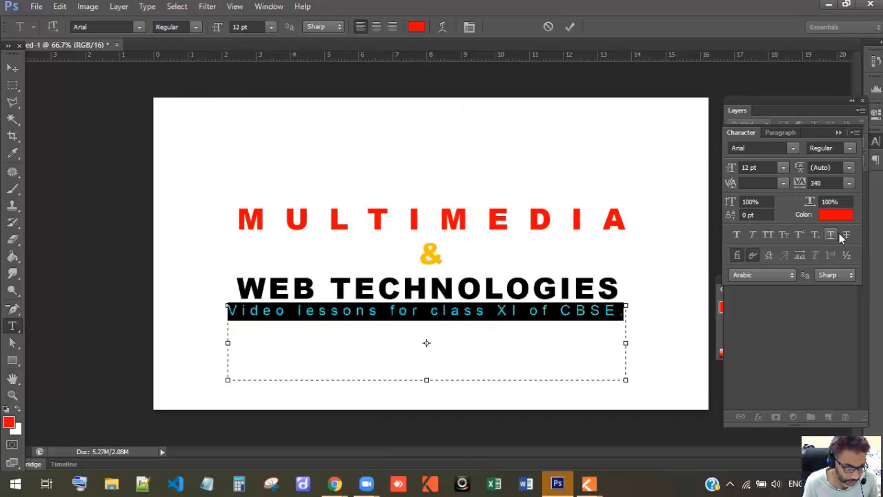
- Set both the tracking and the kerning of the entire tagline to 0
left_click(830, 182)
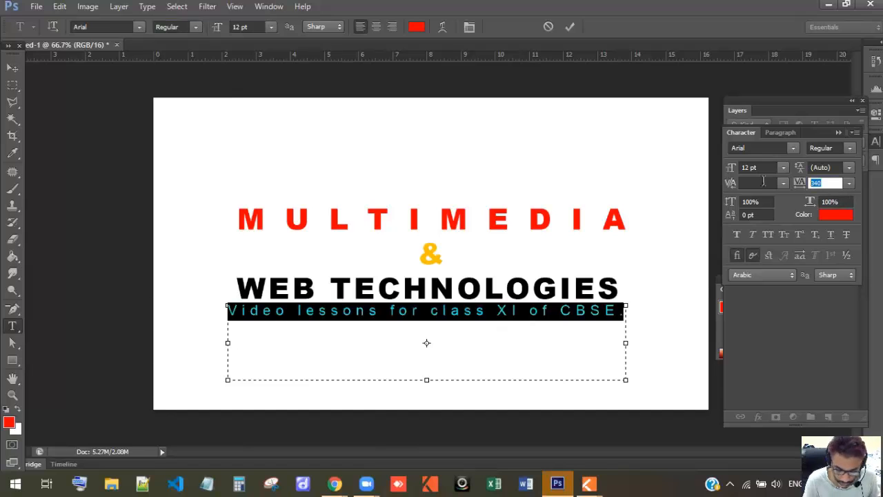
type("0")
key("Return")
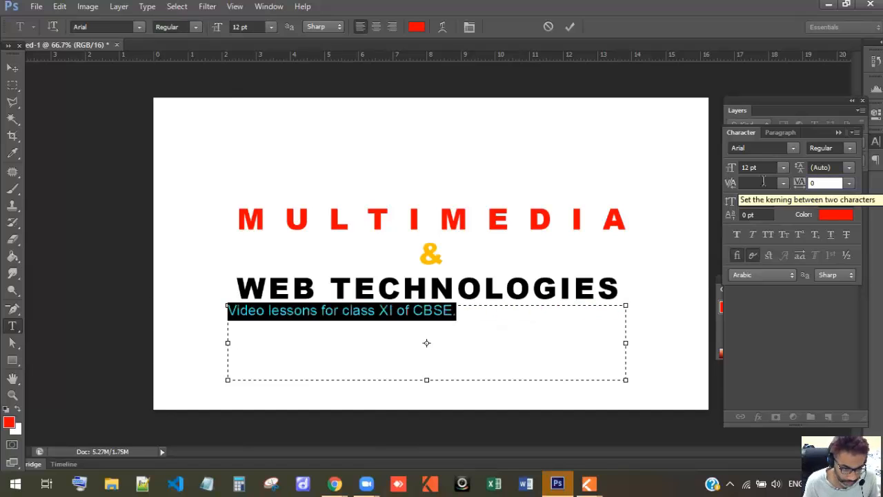
left_click(763, 181)
type("0")
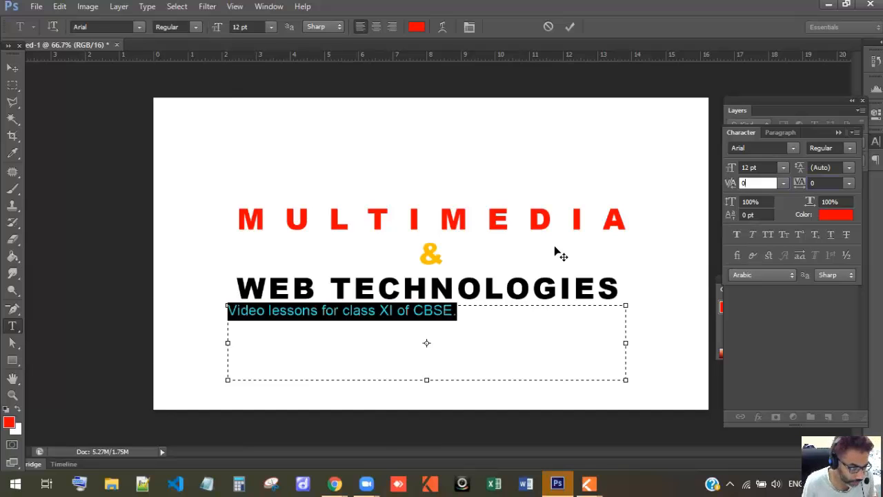
- Append "Covering how to use photoshop for image manipulation and enhancement." to the end of the tagline
left_click(477, 308)
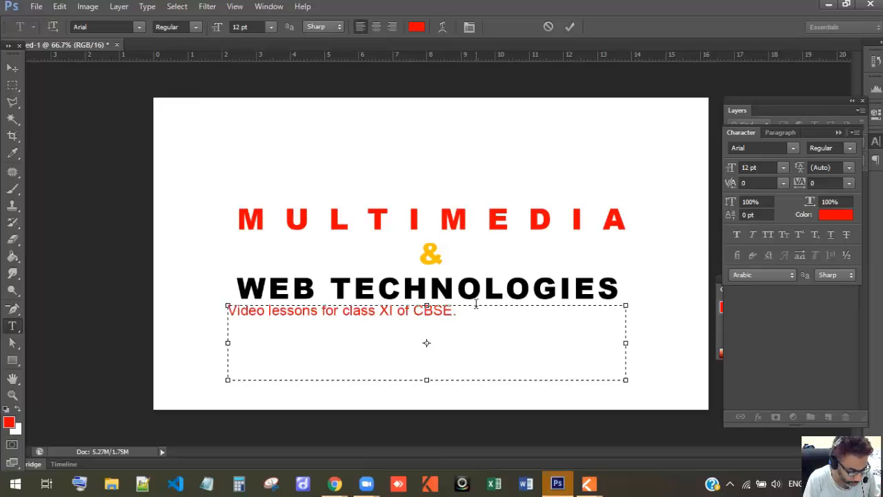
type("Cove ring")
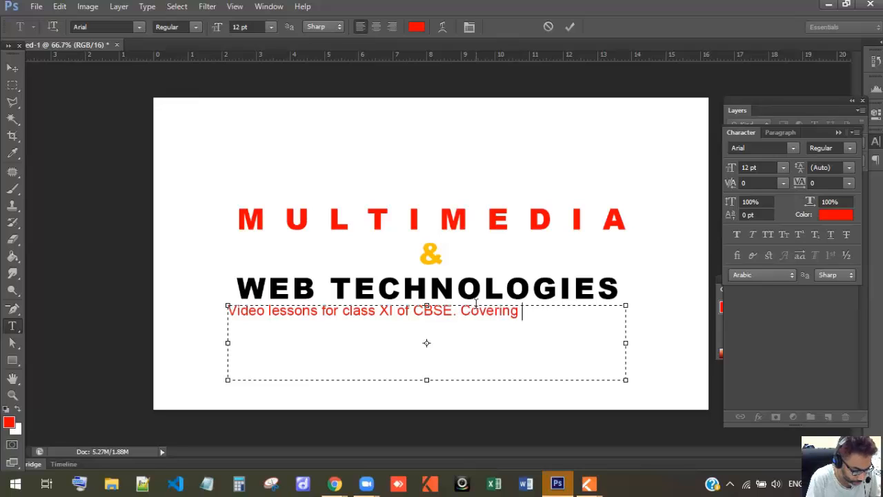
type(" how ")
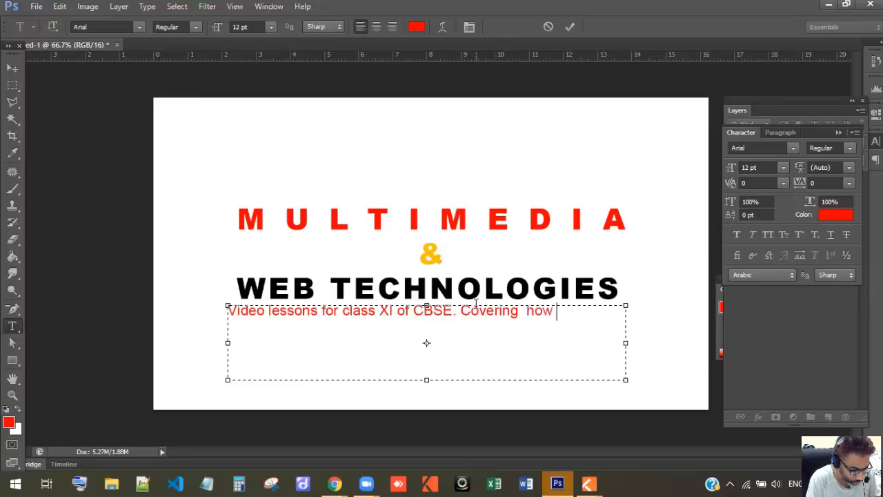
type("to use ")
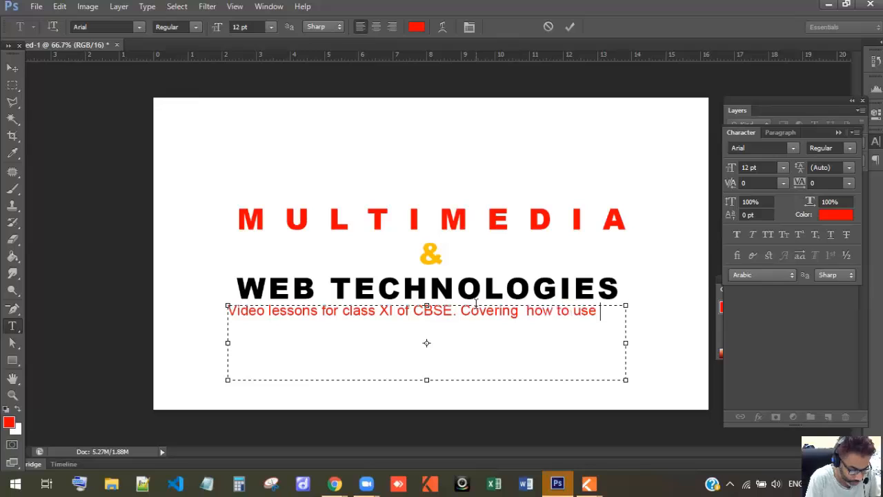
type("photo")
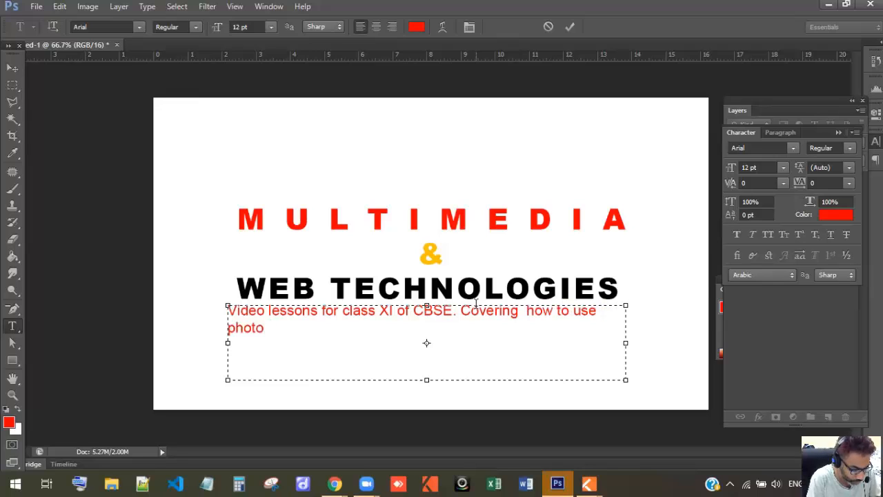
type("shop for")
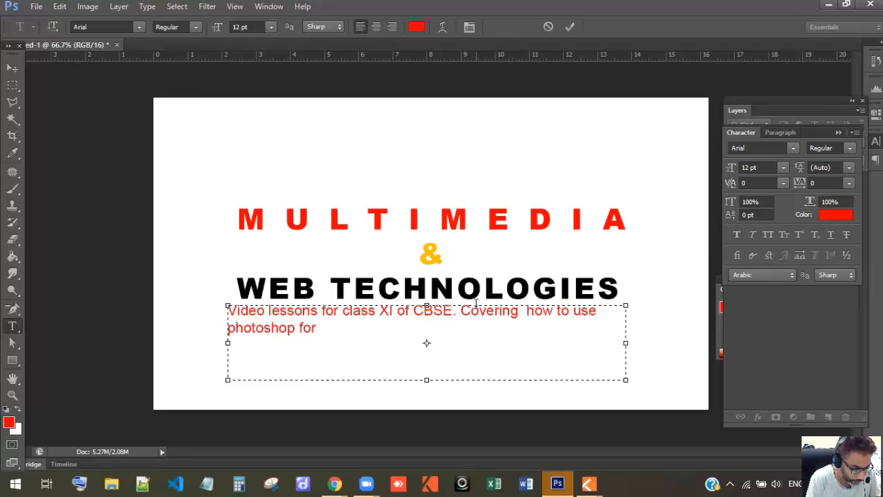
type(" imagfe")
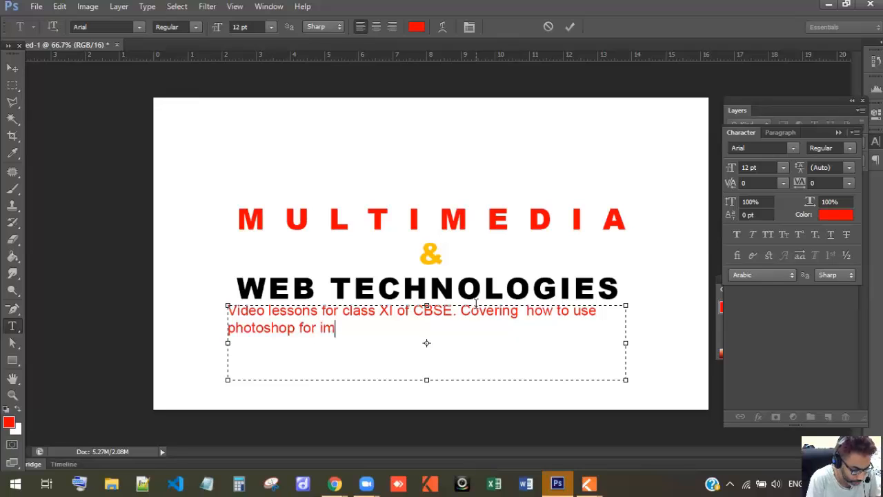
key("BackSpace")
key("BackSpace")
type("e manipu")
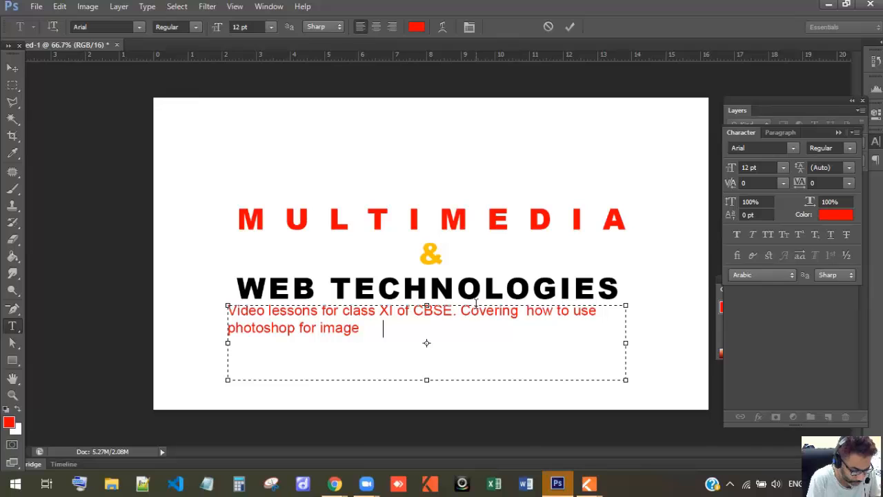
type("lation")
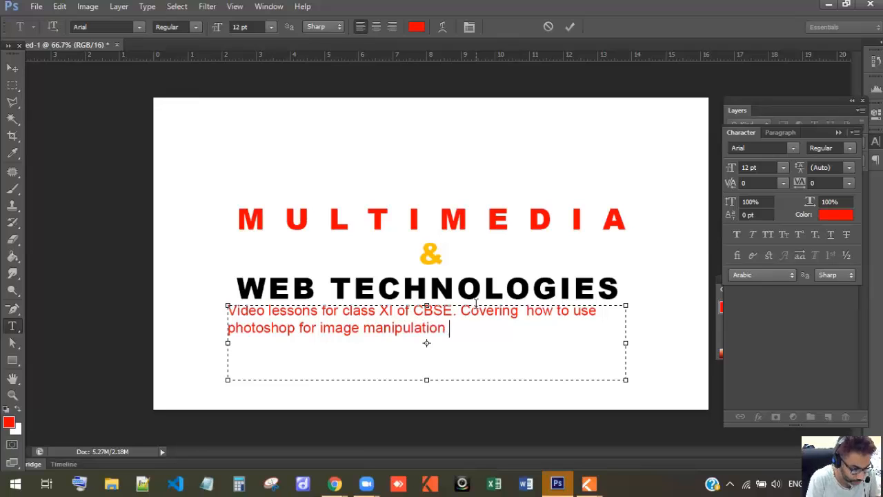
type(" and")
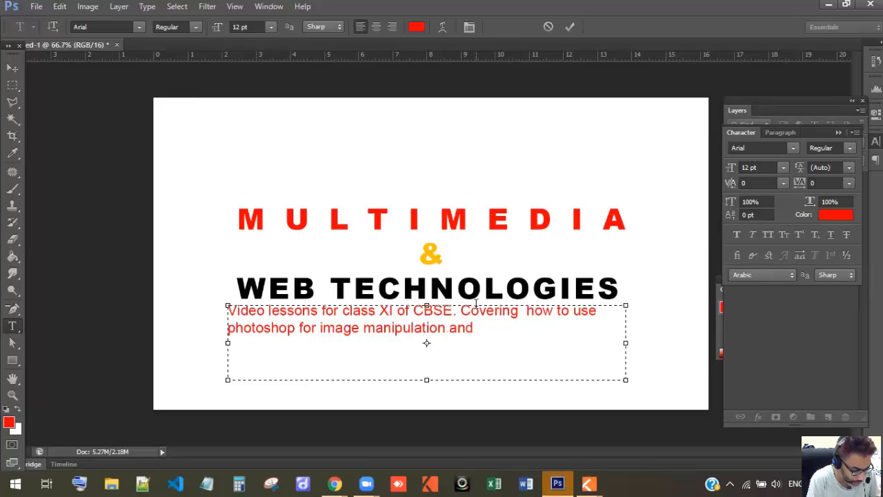
type(" enhance ")
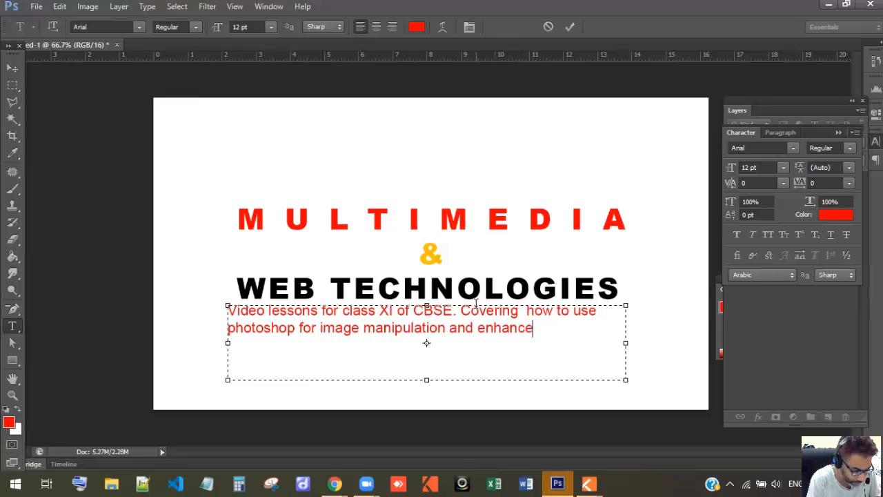
type("ment.")
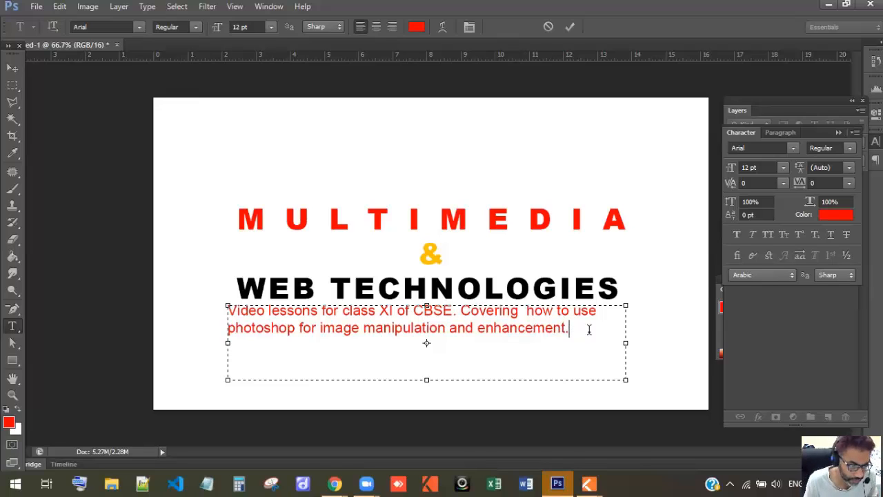
- Increase the font size of the entire tagline to 14 pt
left_click_drag(568, 327, 222, 310)
left_click(254, 27)
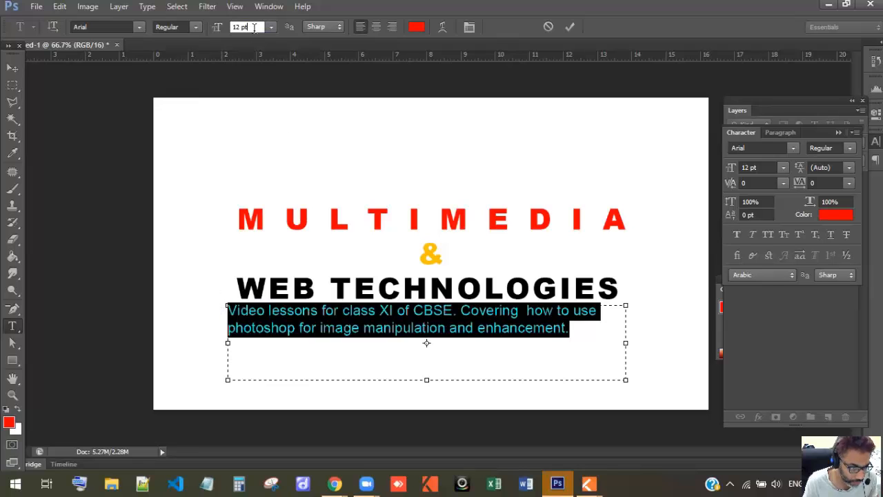
key("Up")
key("Up")
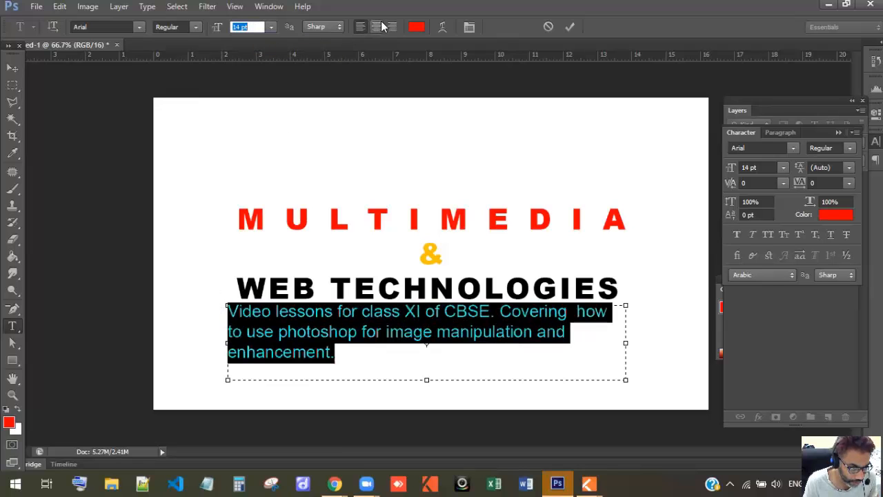
- Try right and left alignment on the tagline, and settle on centered text
left_click(377, 26)
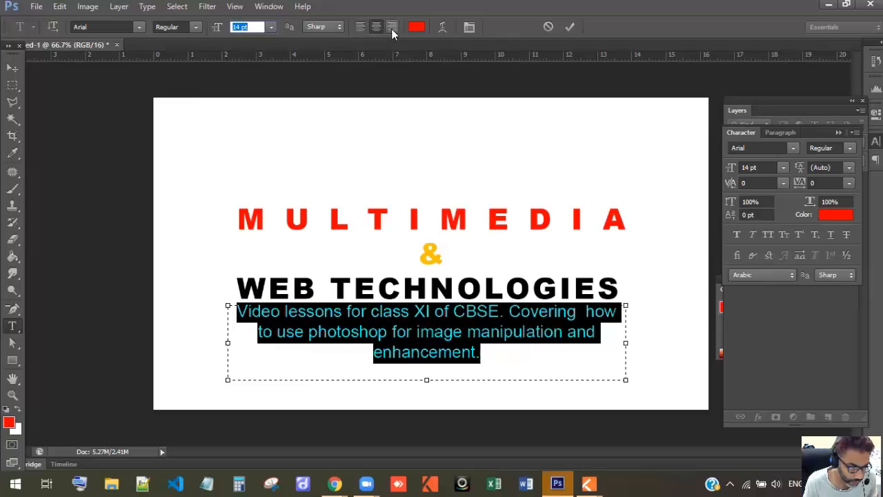
left_click(391, 29)
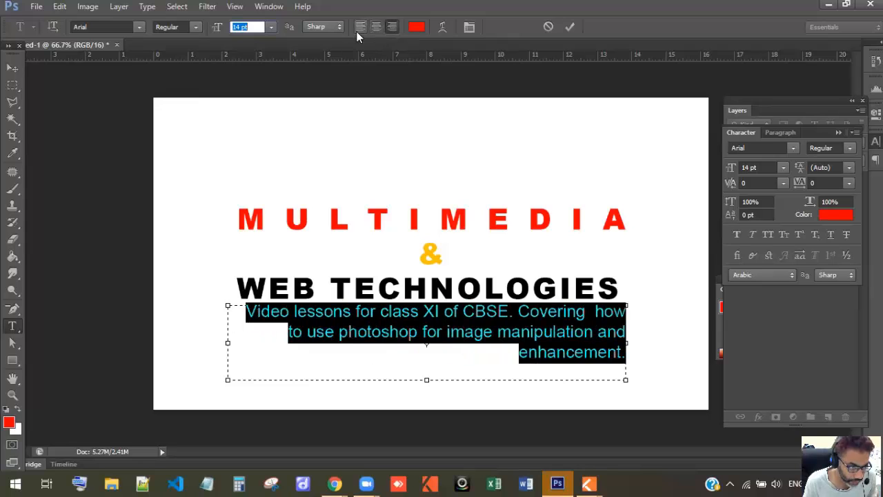
left_click(358, 28)
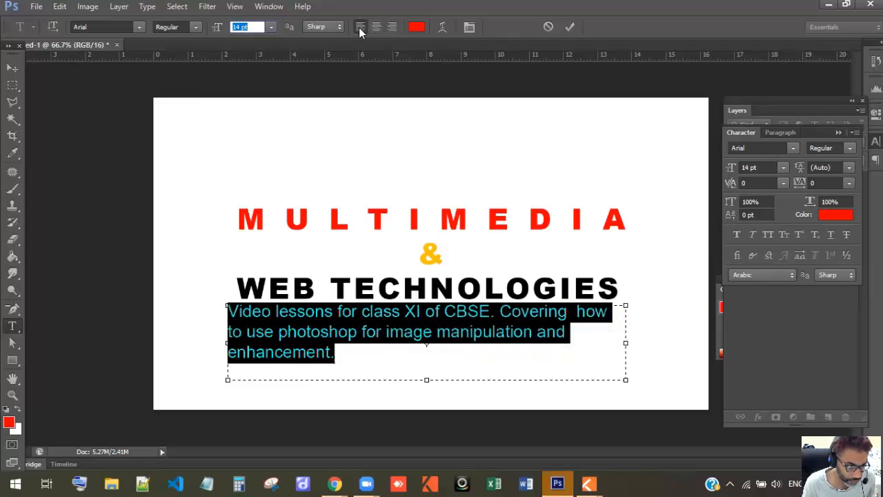
left_click(377, 28)
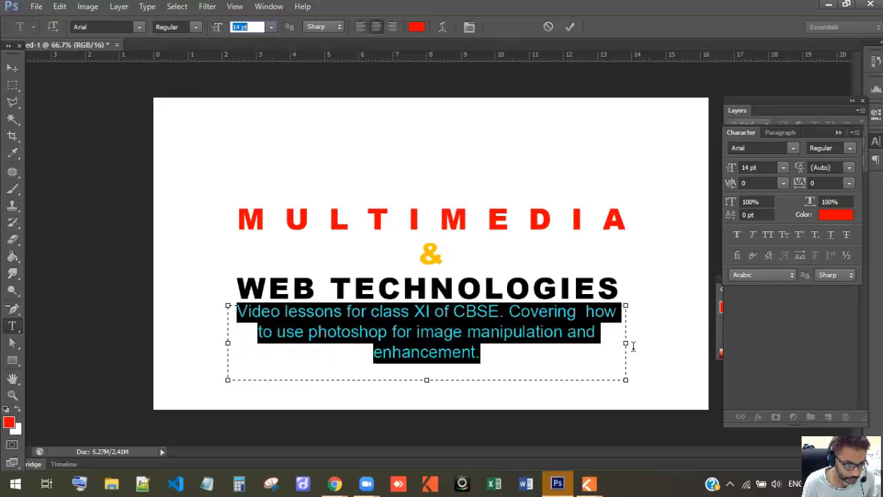
- Narrow the tagline's text box from both sides and extend its height in both directions to fit the reflowed text
left_click_drag(626, 343, 577, 343)
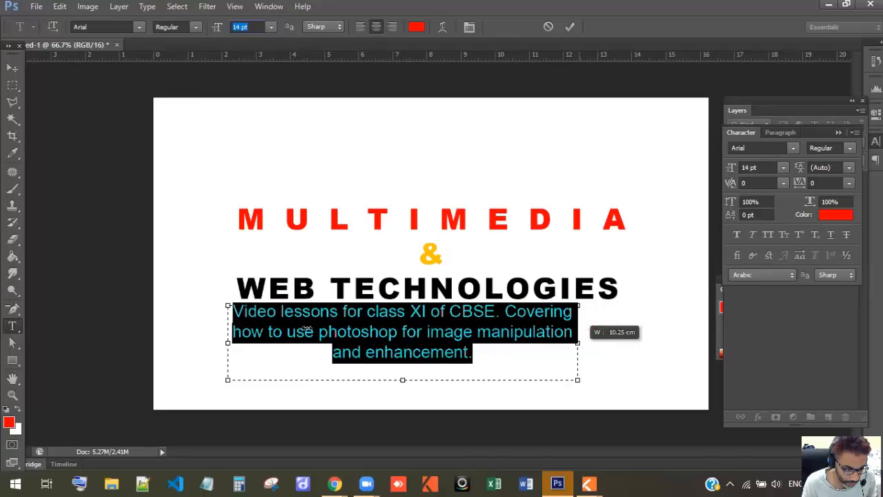
left_click(227, 341)
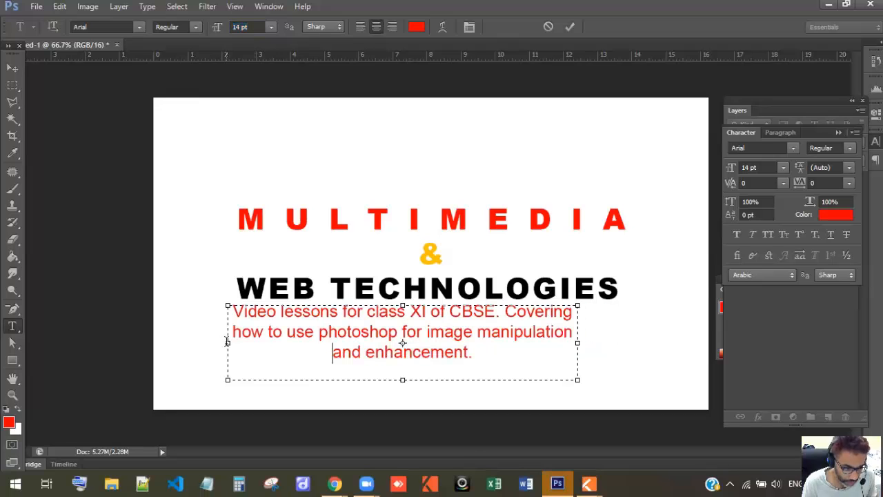
left_click_drag(227, 341, 375, 364)
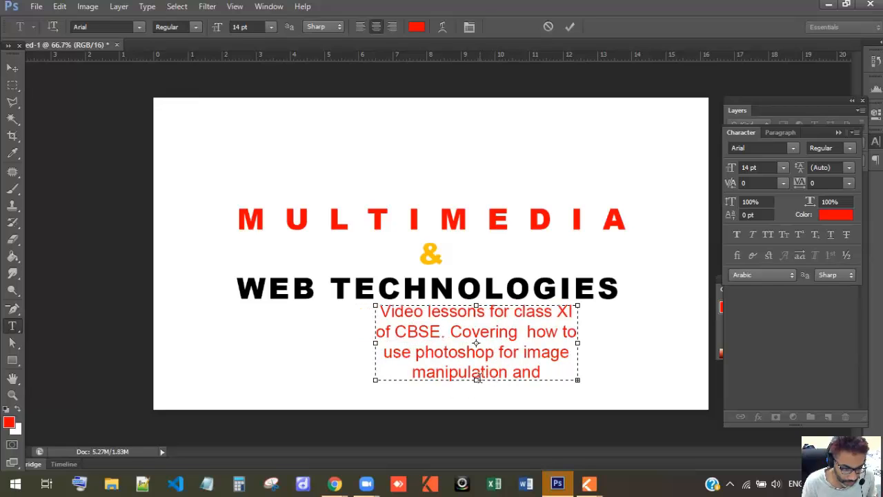
left_click_drag(476, 391, 476, 406)
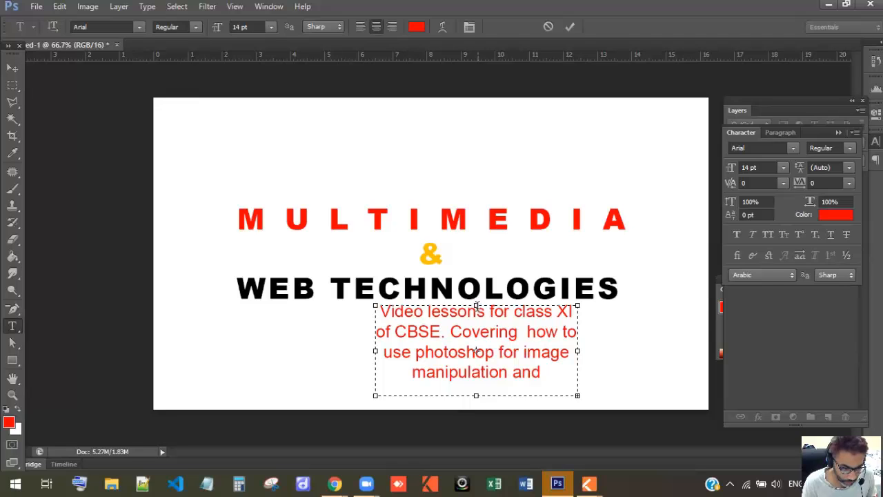
left_click_drag(476, 305, 476, 271)
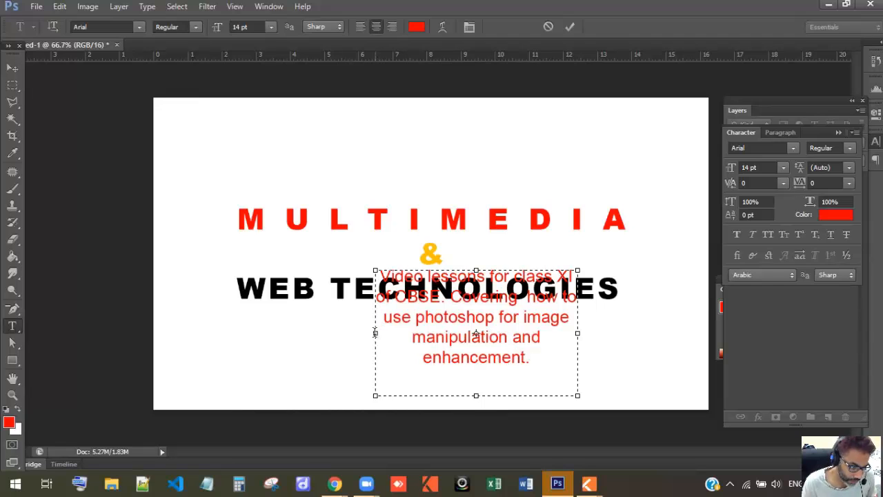
- Widen the text box to match "WEB TECHNOLOGIES" and lower its upper edge to leave a small gap below the heading
left_click_drag(375, 334, 235, 335)
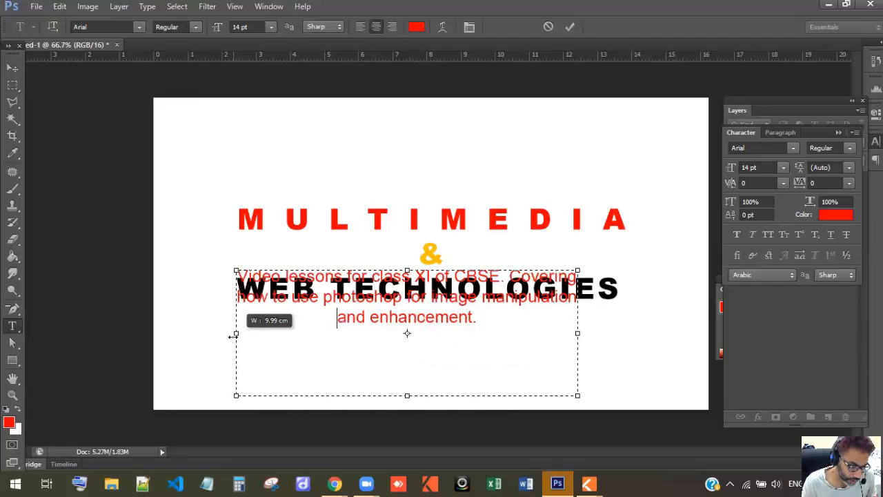
left_click_drag(576, 333, 617, 335)
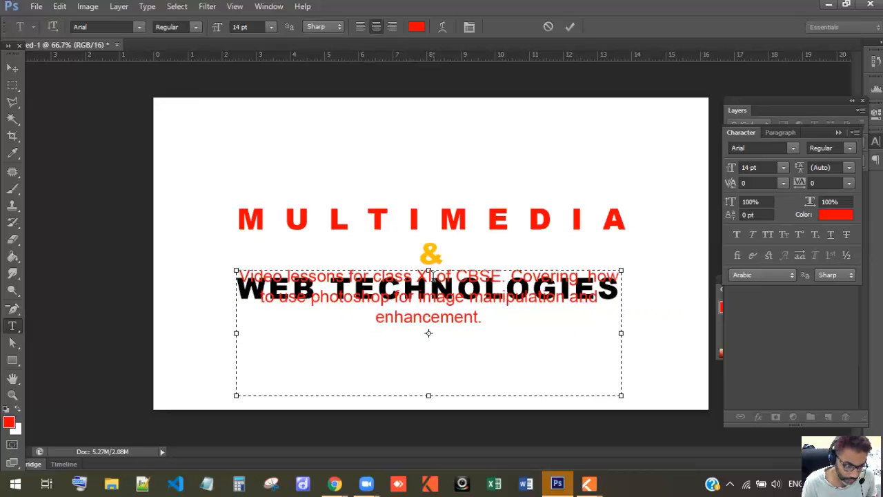
left_click_drag(428, 269, 440, 310)
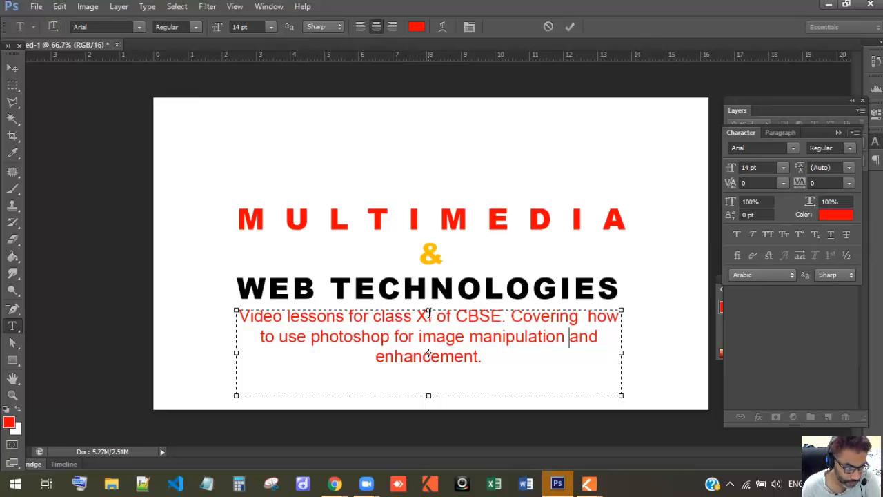
left_click_drag(428, 311, 428, 321)
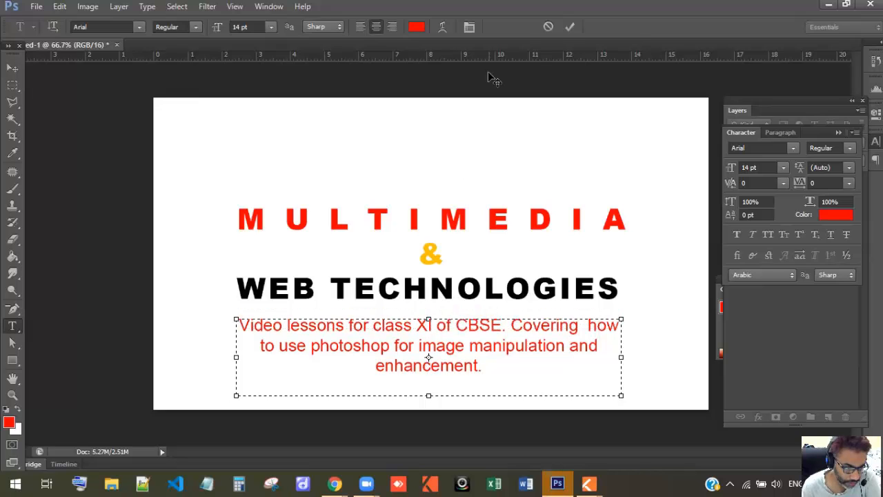
- Open the text color picker for the entire tagline
left_click_drag(510, 367, 207, 326)
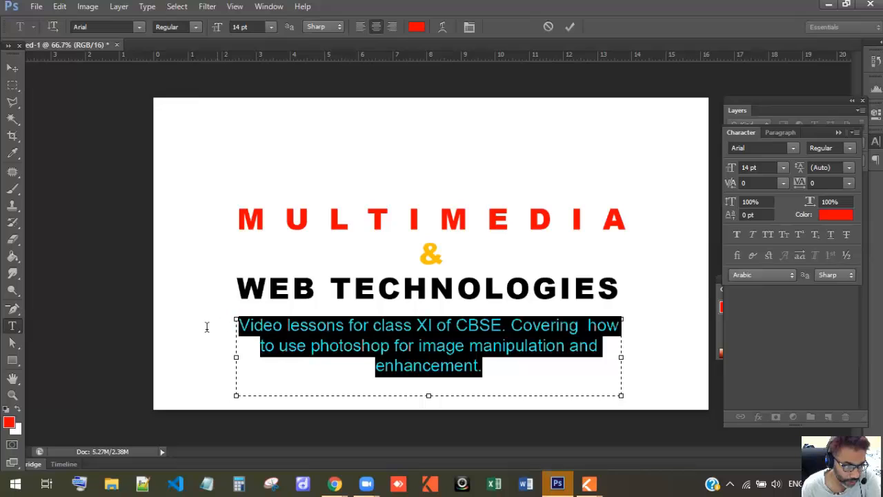
left_click(418, 27)
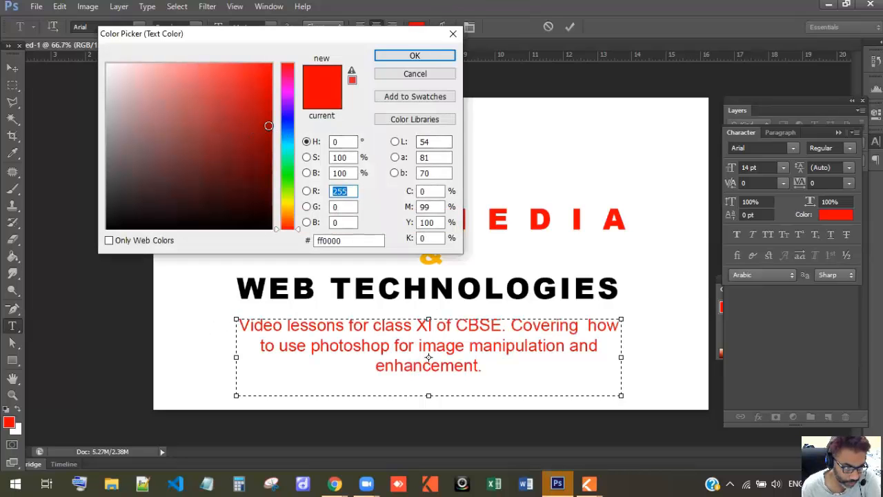
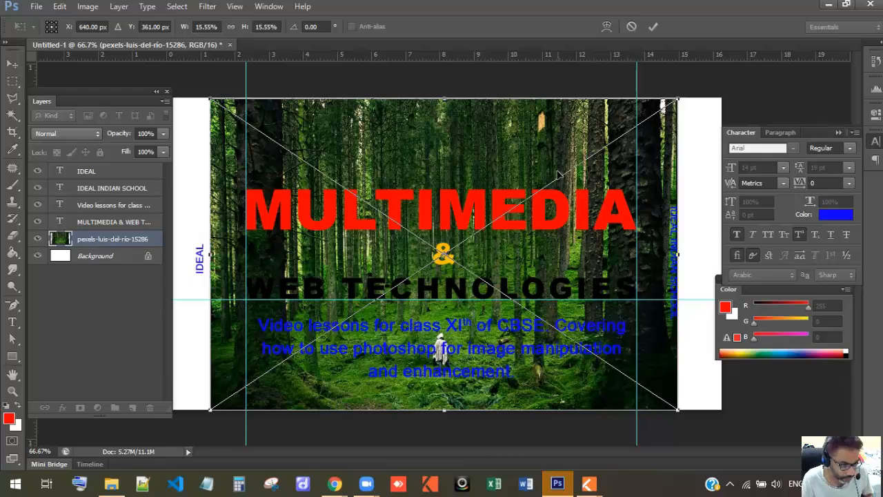
- Scale the placed forest image to about 18.5% from its center so it covers the whole canvas, and commit the transform
left_click_drag(685, 413, 732, 449)
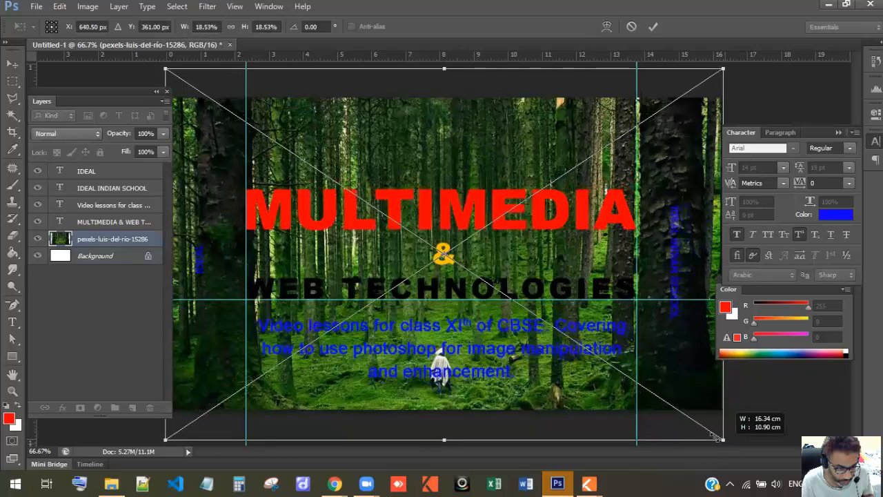
left_click(653, 26)
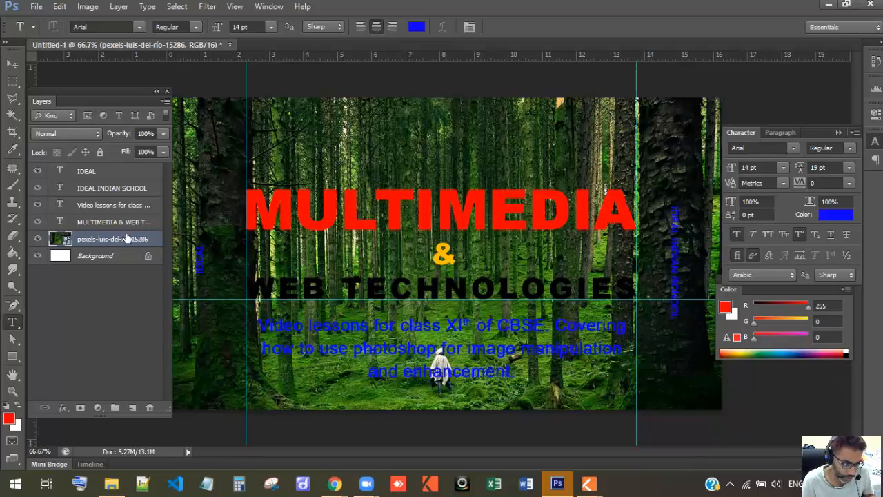
- Rasterize the forest image layer and activate the Horizontal Type Mask Tool
right_click(83, 238)
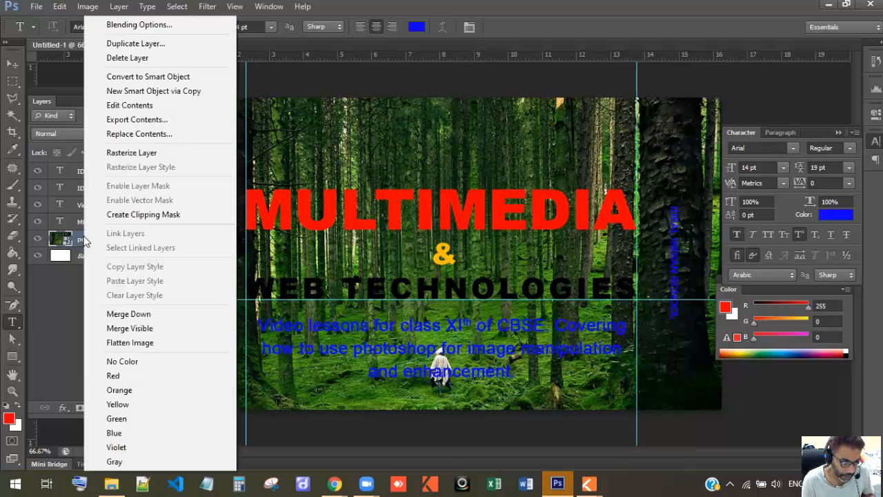
left_click(142, 152)
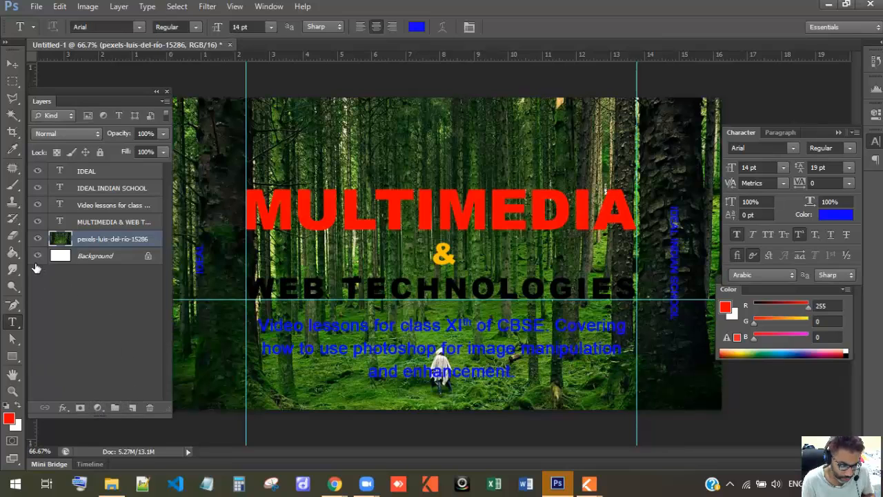
left_click(14, 325)
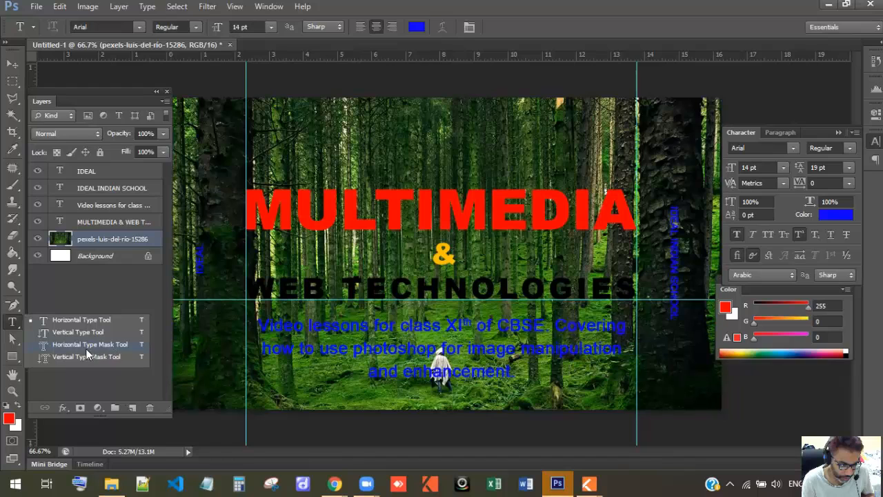
left_click(63, 345)
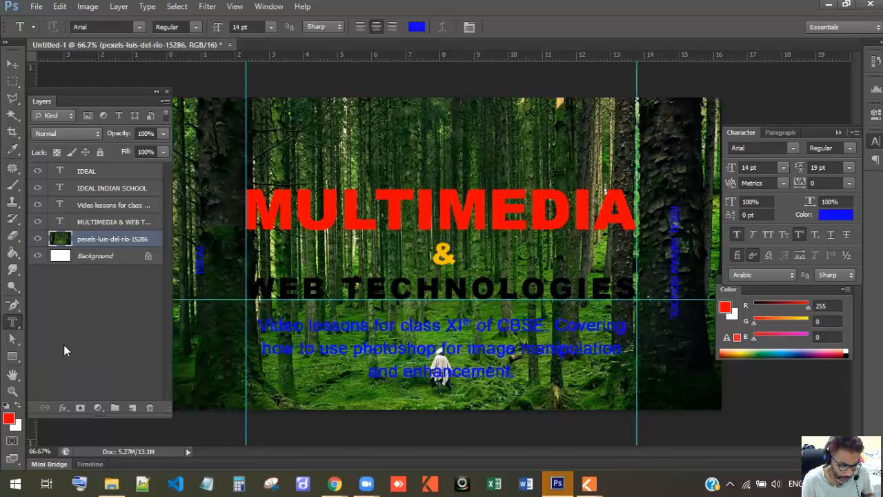
left_click(259, 135)
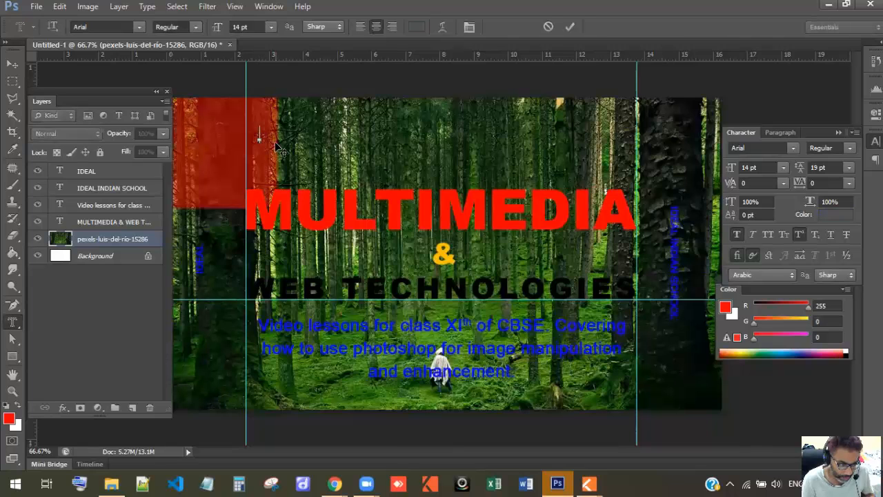
left_click(271, 27)
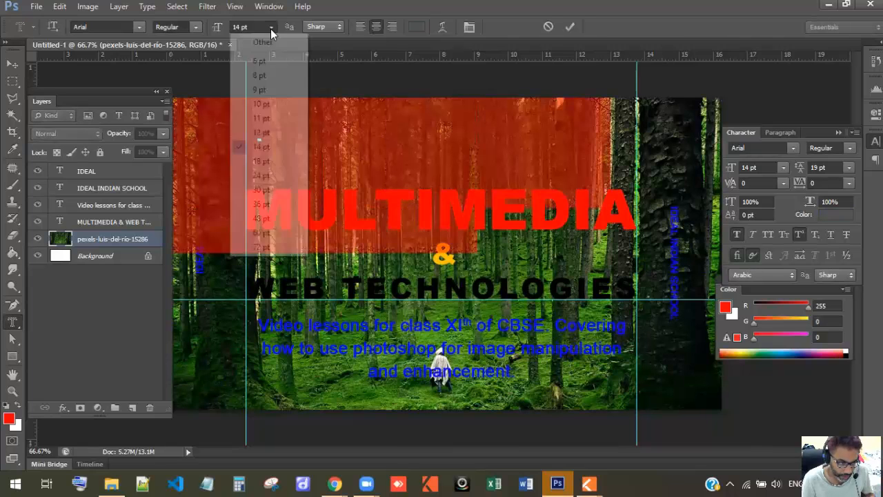
left_click(260, 234)
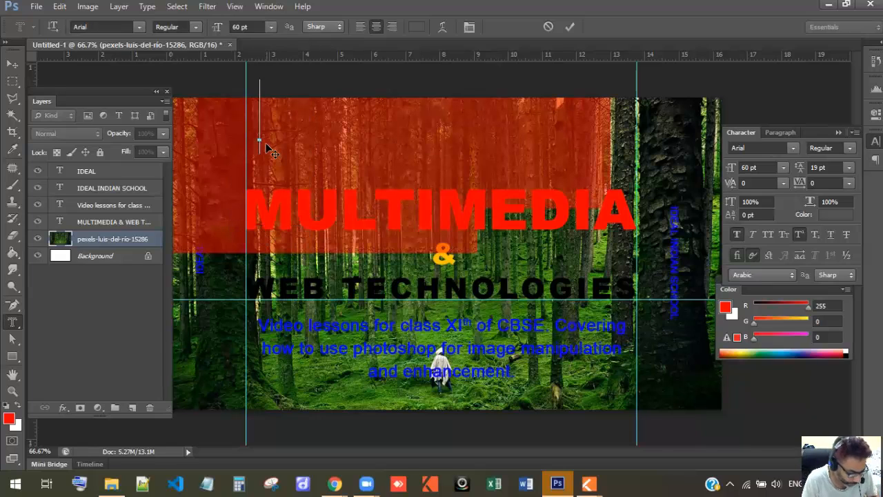
type("S")
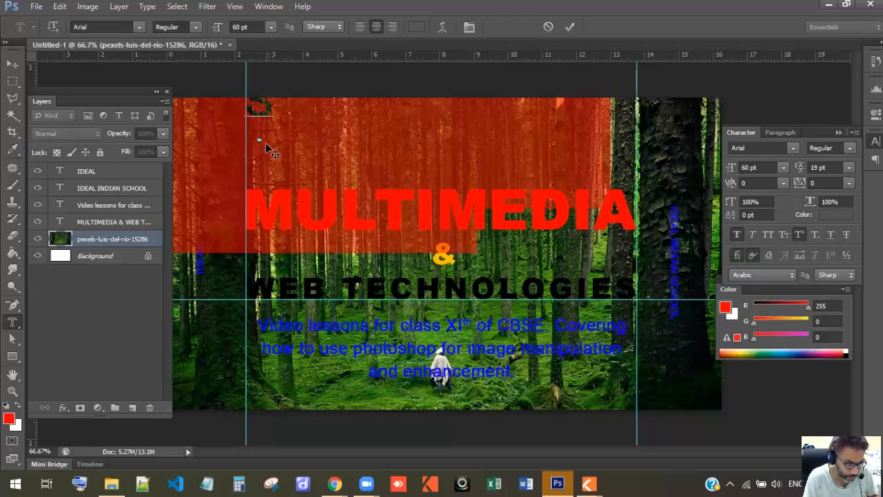
type(" ayid")
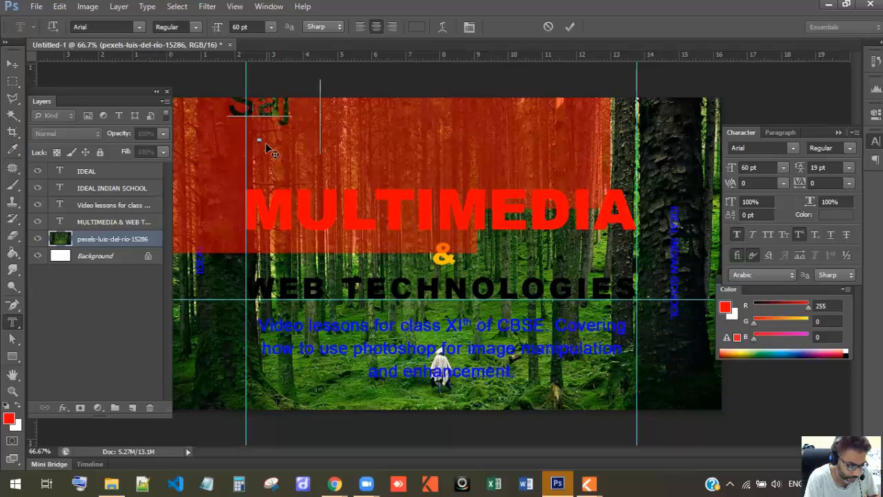
key("BackSpace")
key("BackSpace")
key("BackSpace")
key("BackSpace")
key("BackSpace")
key("BackSpace")
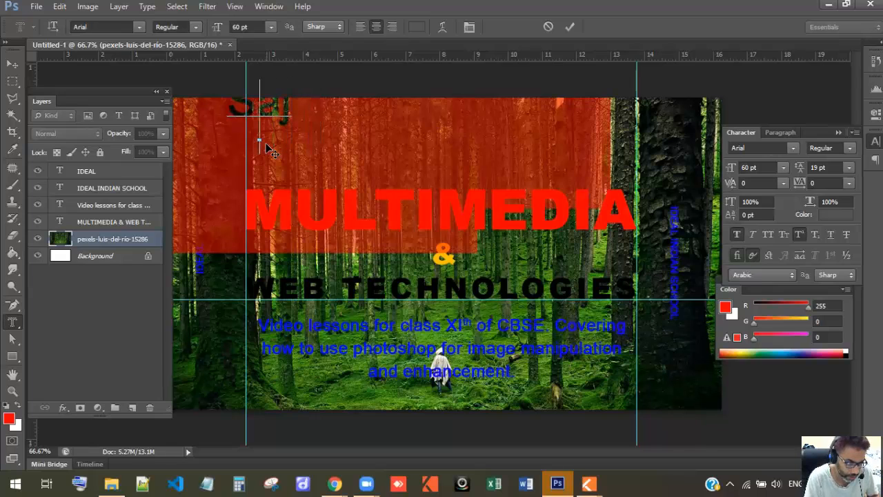
key("Escape")
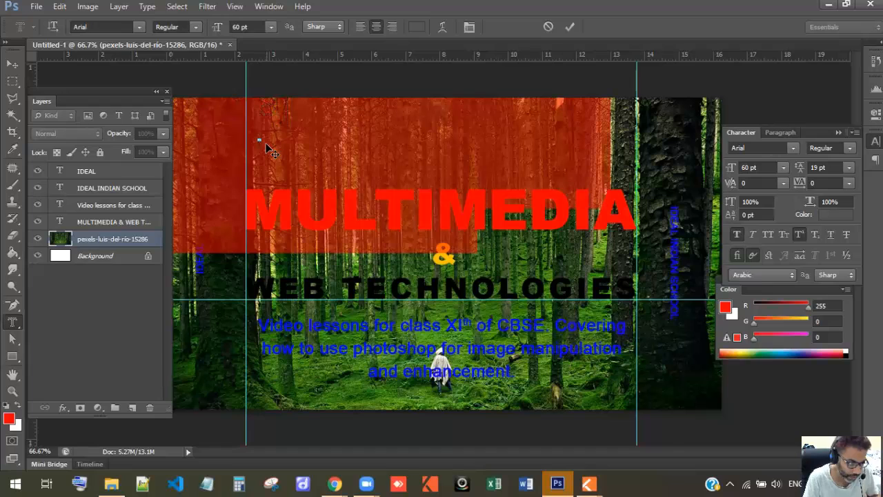
left_click(550, 28)
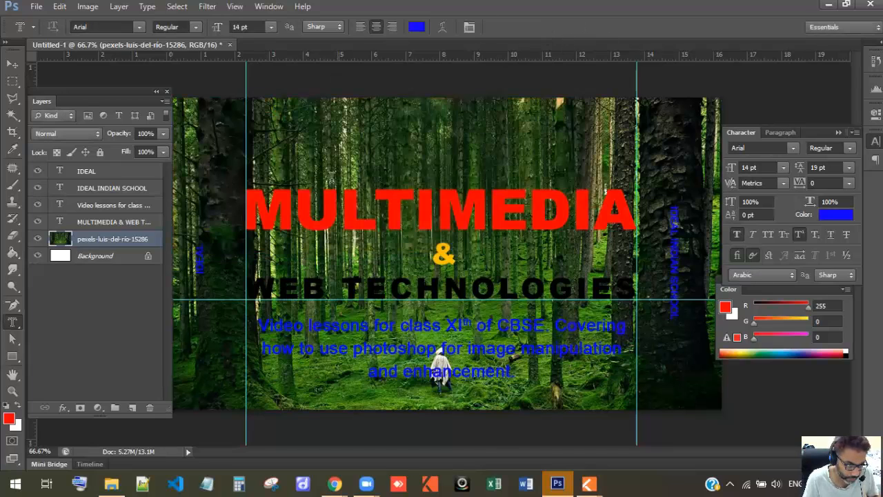
left_click(264, 197)
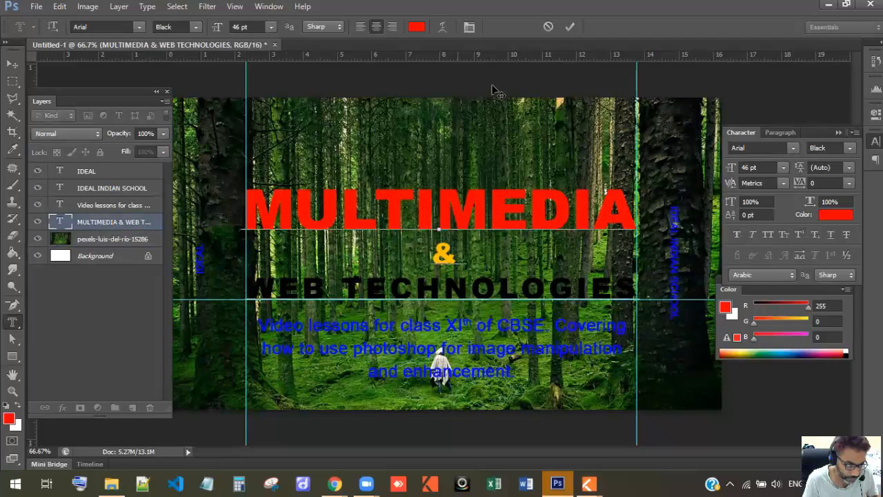
left_click(567, 26)
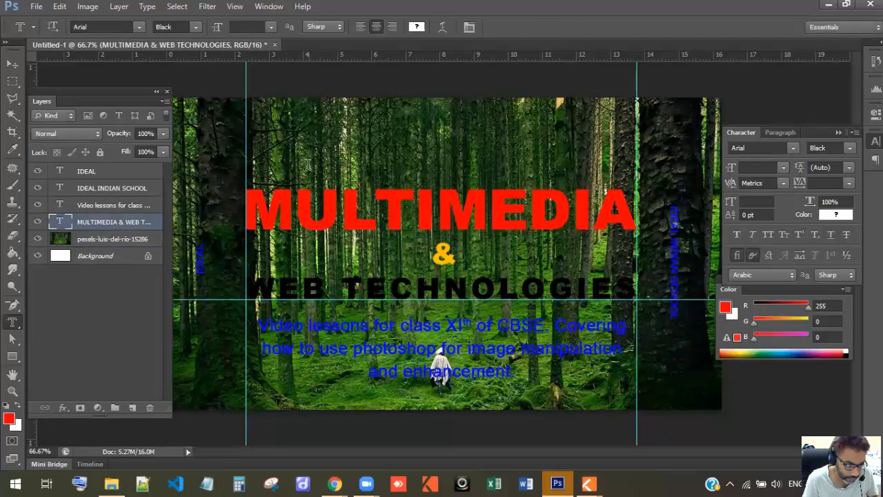
- Enter the person's name in capitals as mask text above the heading and set all of it to 48 pt
left_click(308, 165)
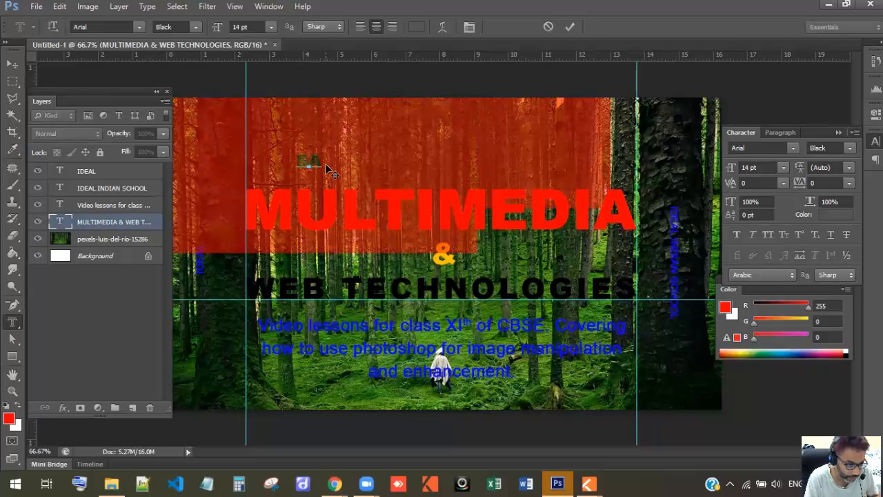
type("SICS")
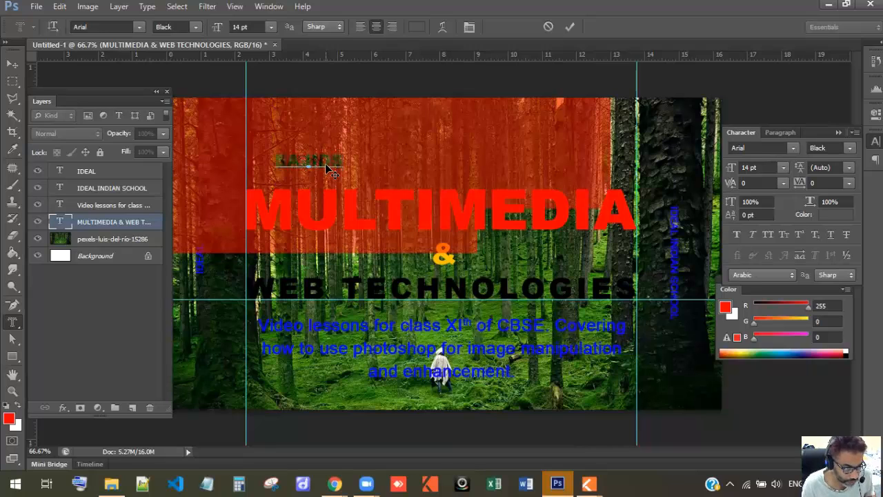
type("D")
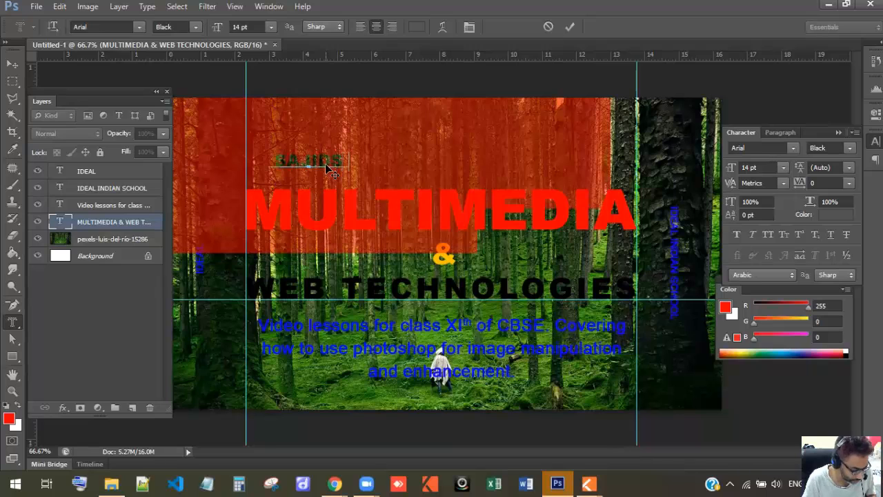
key("ctrl+a")
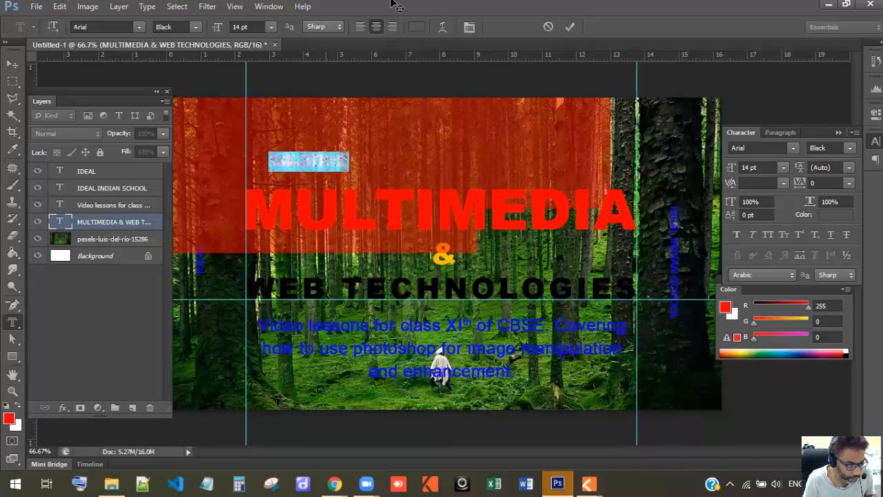
left_click(271, 27)
left_click(273, 218)
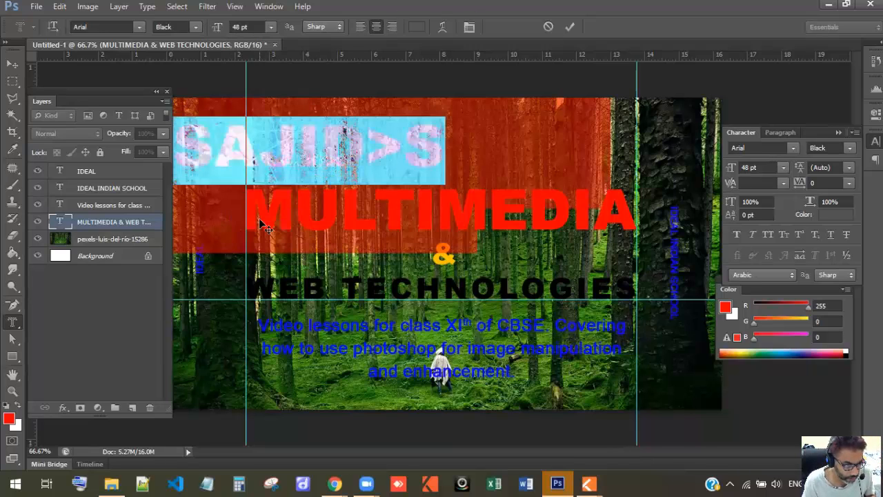
- Remove the stray ">" and the trailing S from the mask text, keeping only the first name
left_click(402, 139)
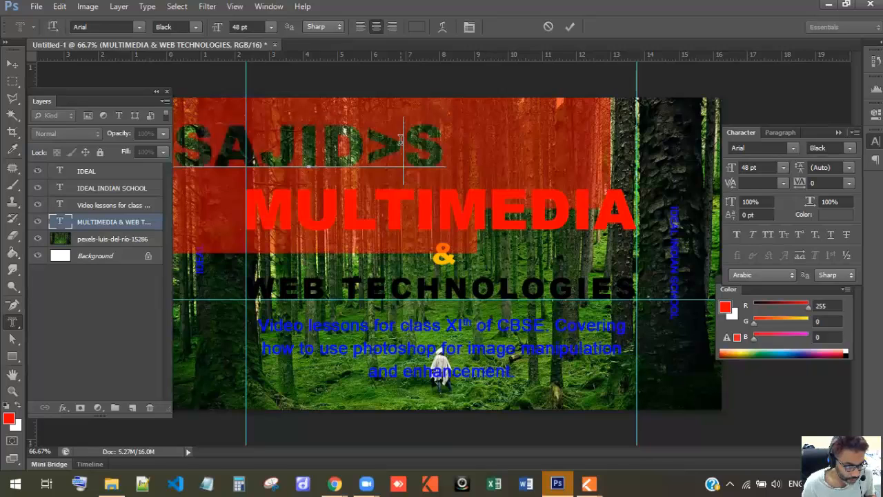
double_click(383, 145)
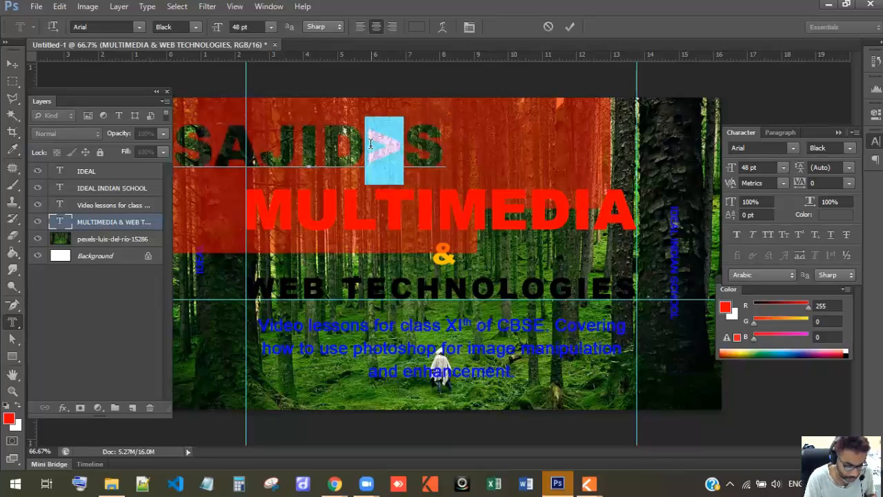
key("Right")
key("Left")
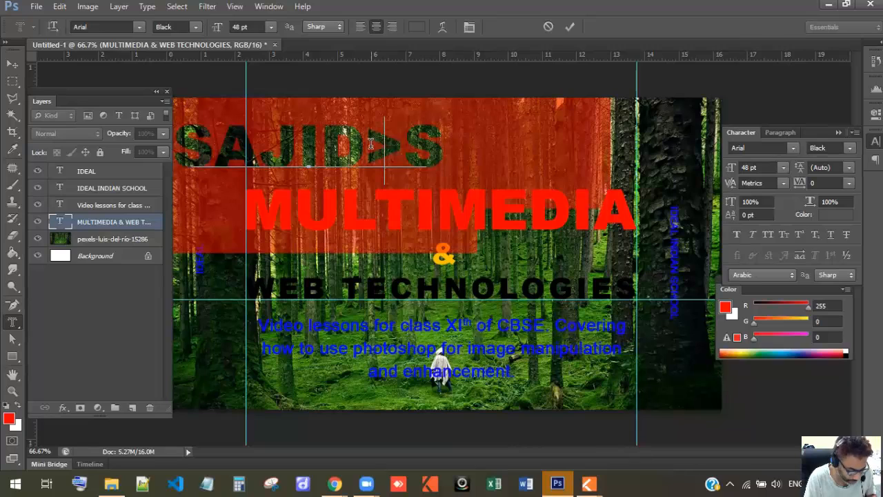
key("Delete")
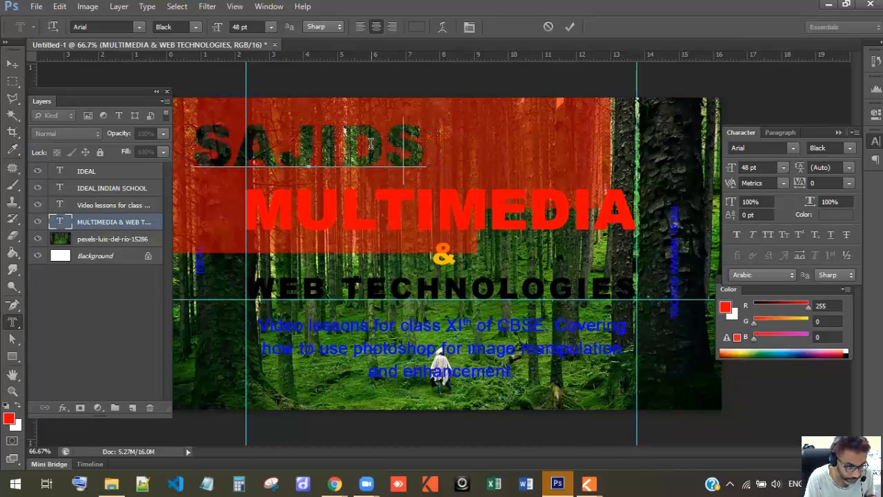
type(">")
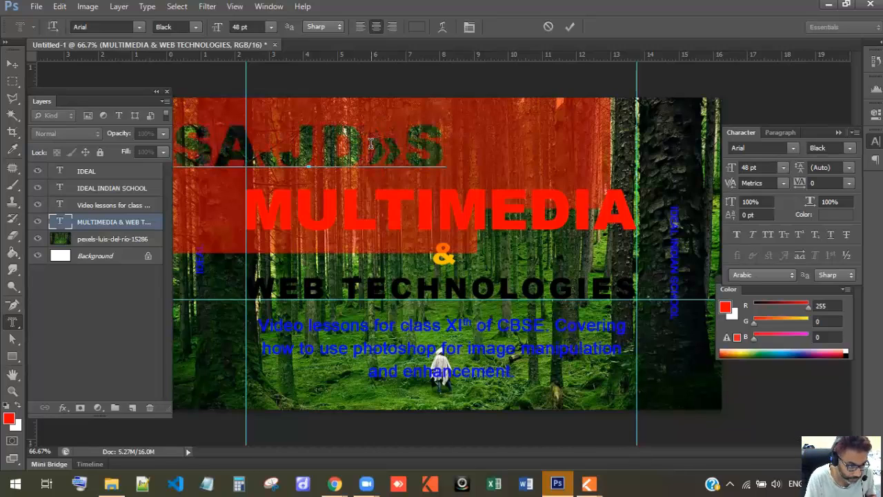
key("BackSpace")
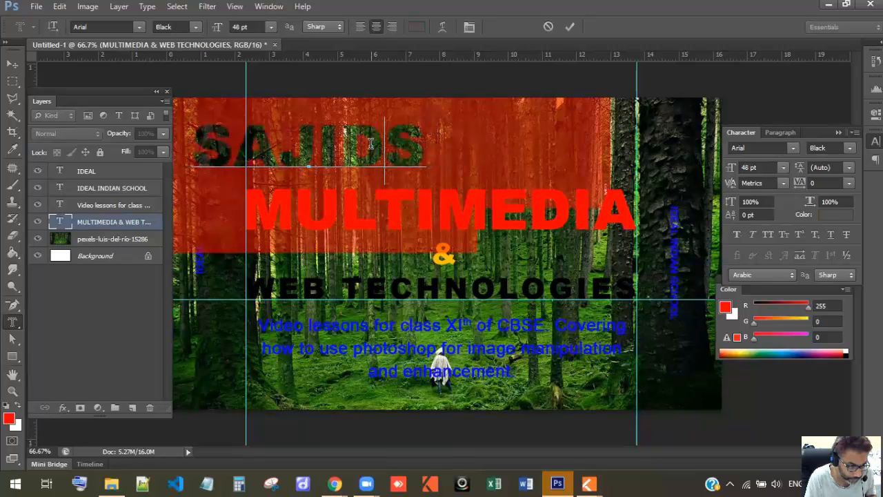
key("BackSpace")
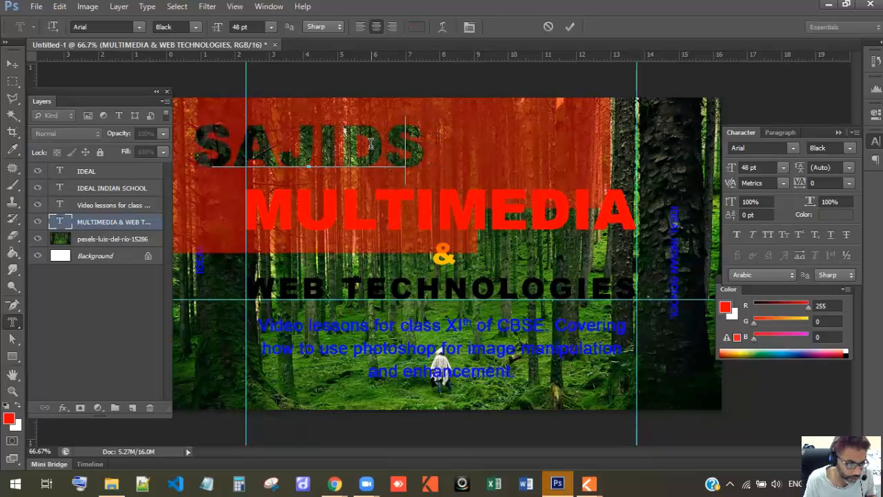
key("BackSpace")
- Try to add a period and an initial after the name in the mask text
left_click_drag(408, 143, 224, 136)
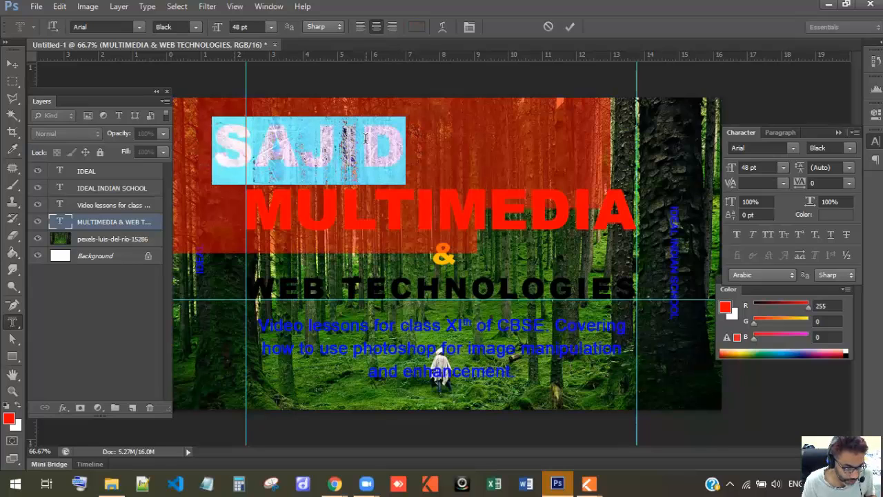
left_click(406, 136)
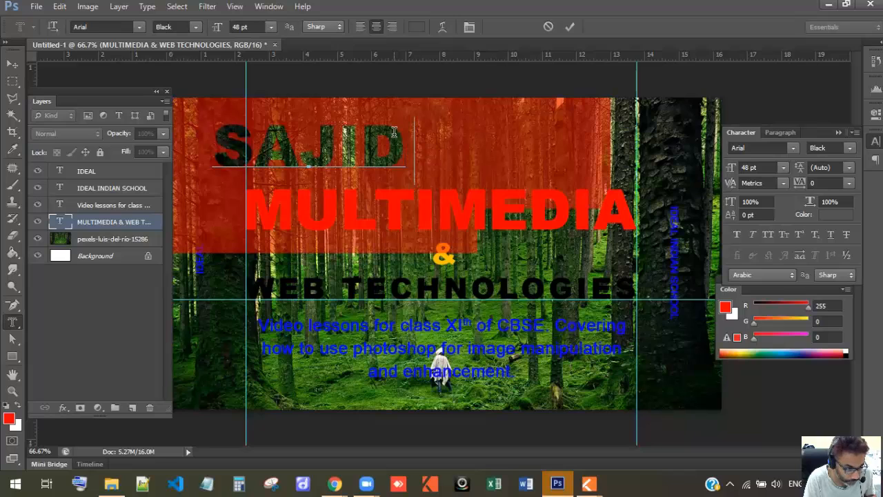
type(".")
key("BackSpace")
type("S")
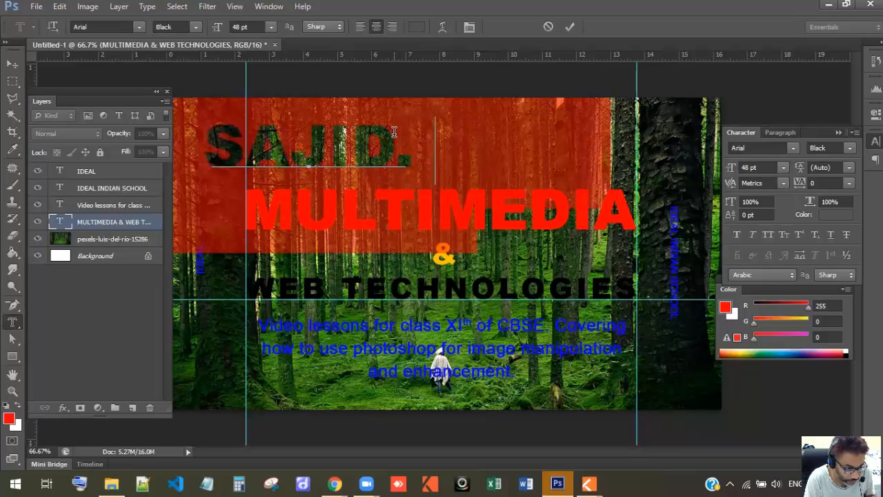
key("Left")
key("BackSpace")
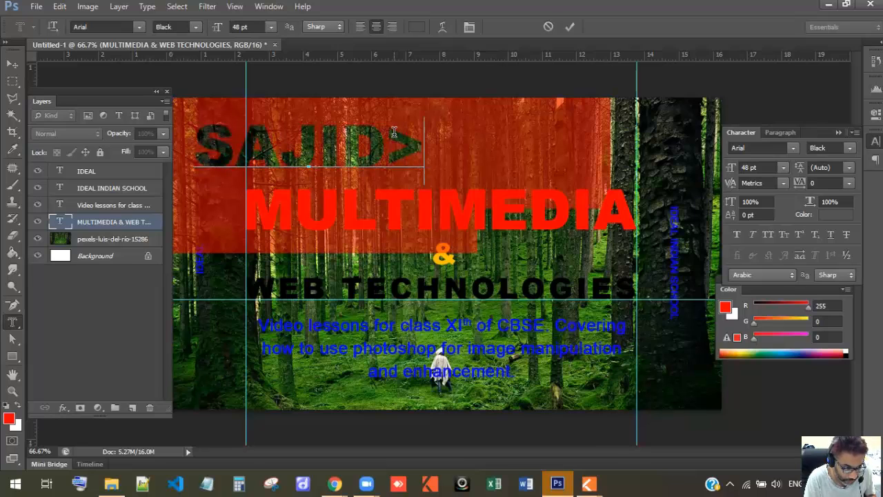
key("BackSpace")
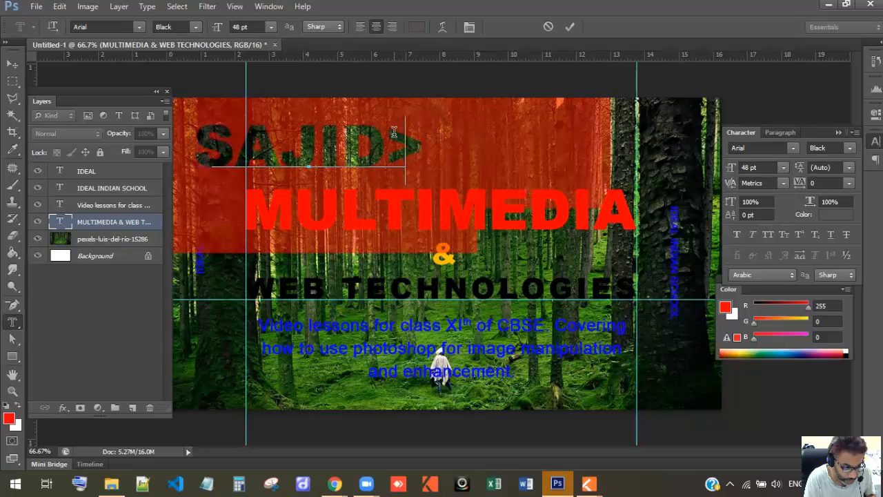
key("BackSpace")
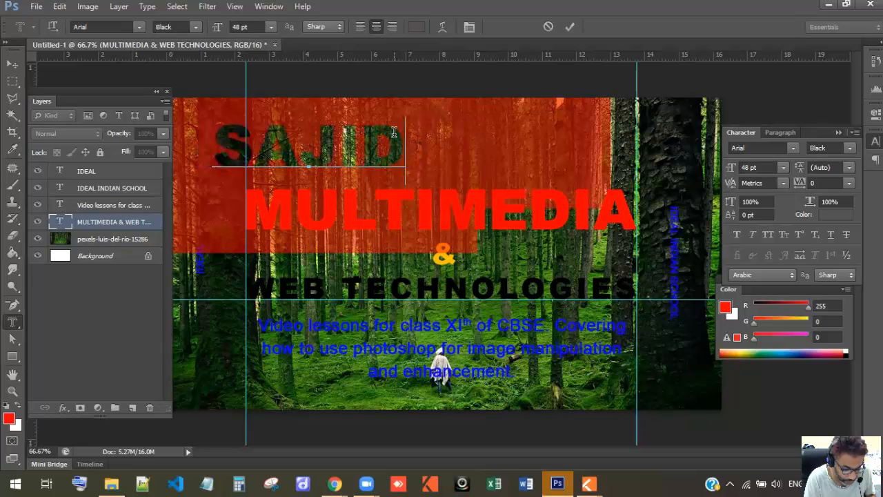
- Append an S directly to the name, commit the mask text as a selection, and make the forest image layer active
type(">")
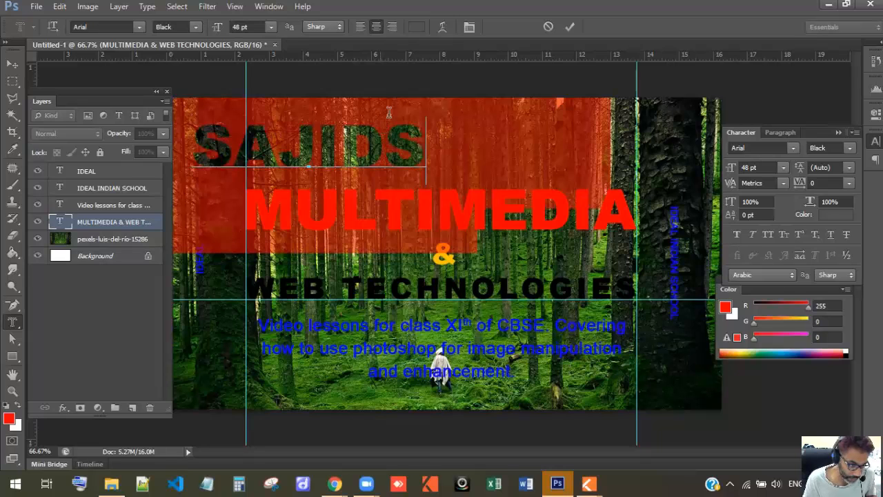
left_click(569, 27)
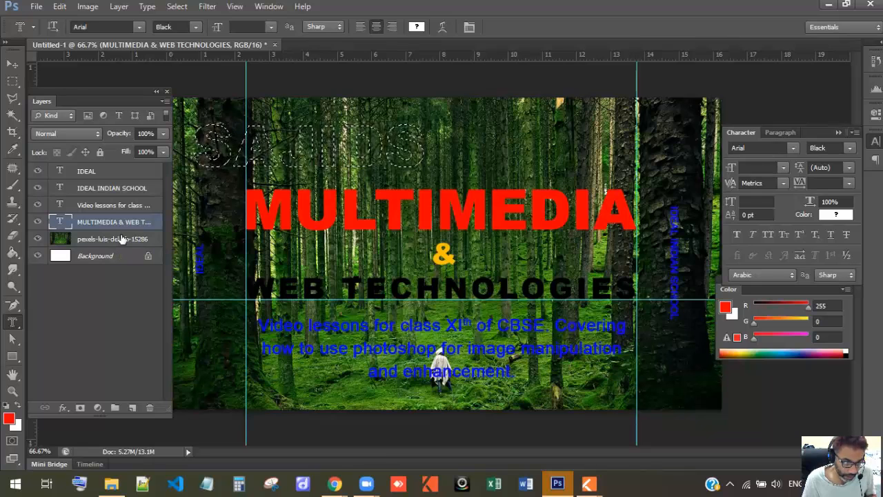
left_click(120, 238)
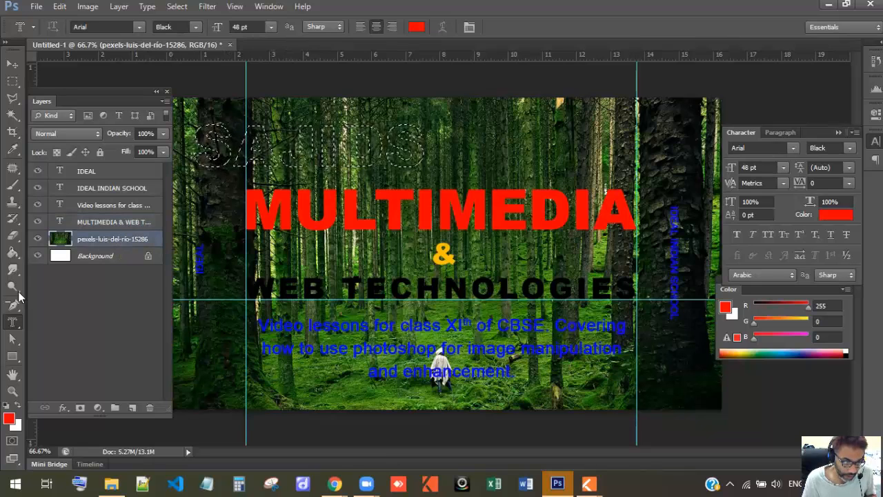
- Add a layer mask to the forest image layer from the name-shaped selection
left_click(80, 408)
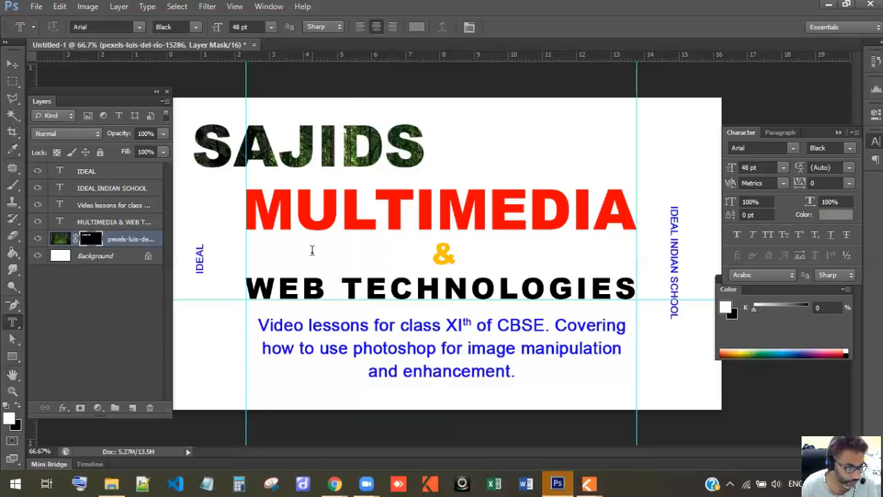
left_click(313, 251)
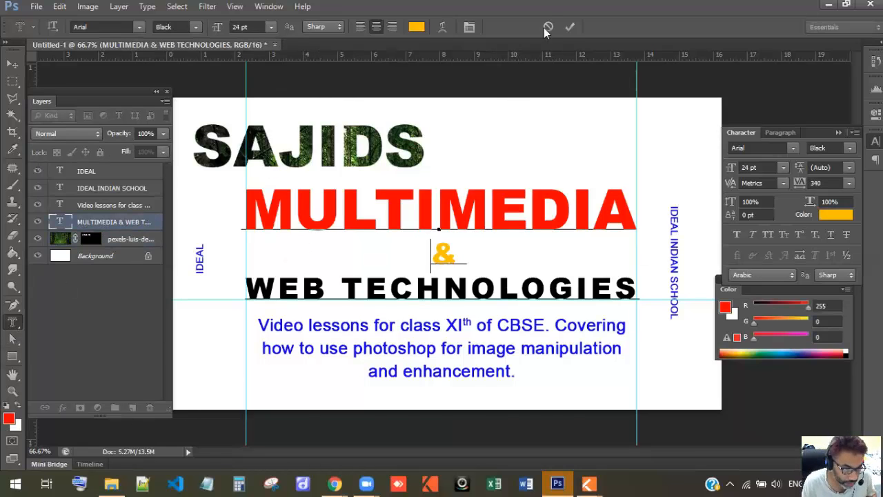
left_click(569, 26)
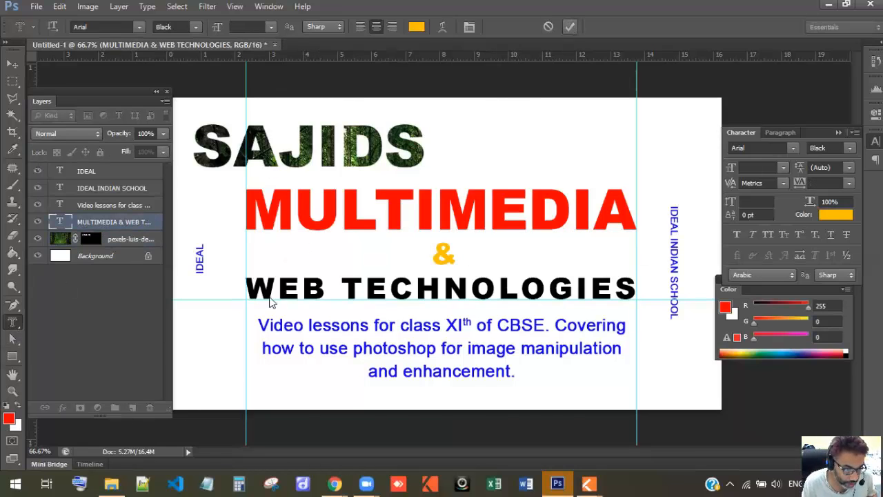
- Create a type mask selection reading IDEAL INDIAN SCHOOL and move it to the canvas's lower edge, below the tagline
left_click(211, 333)
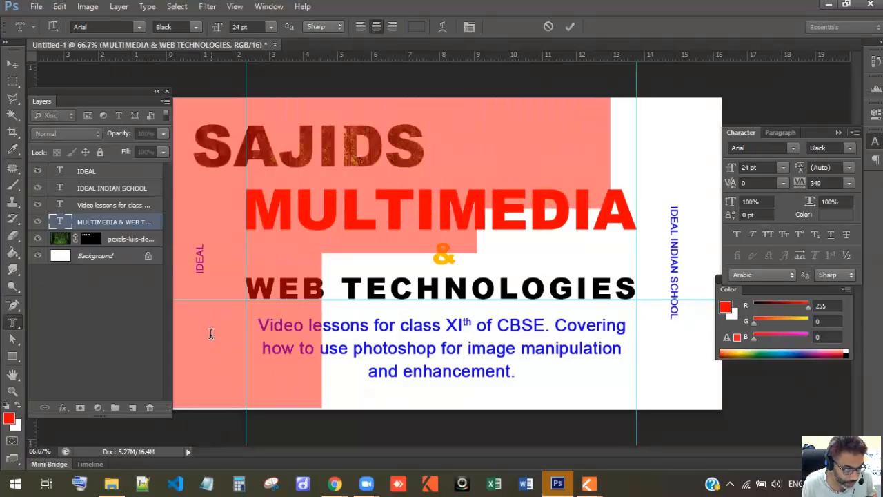
type("IDEAL")
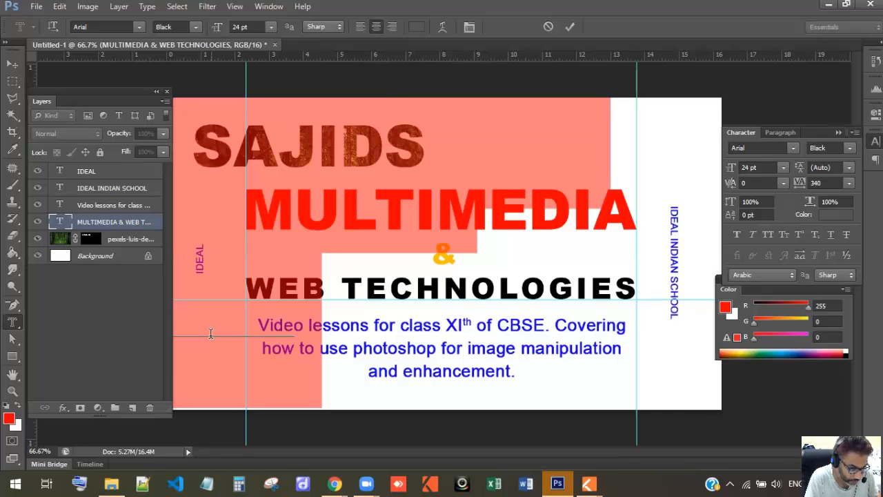
type(" INDIAN")
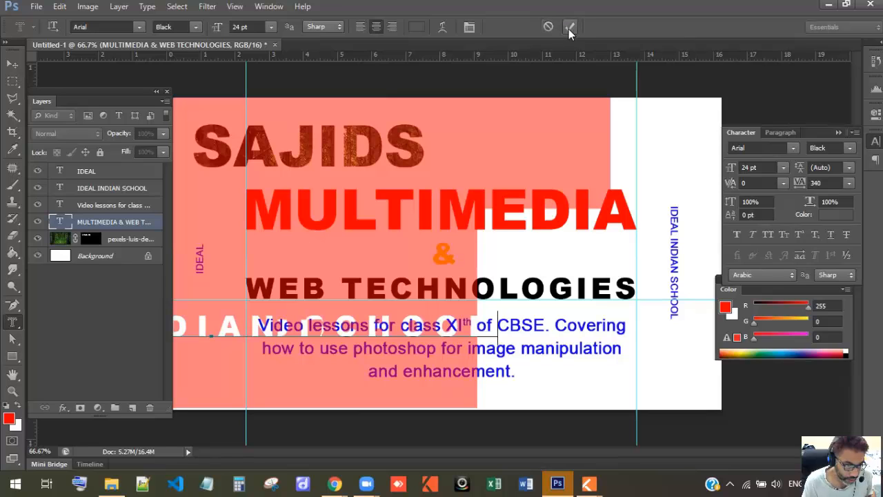
left_click(12, 82)
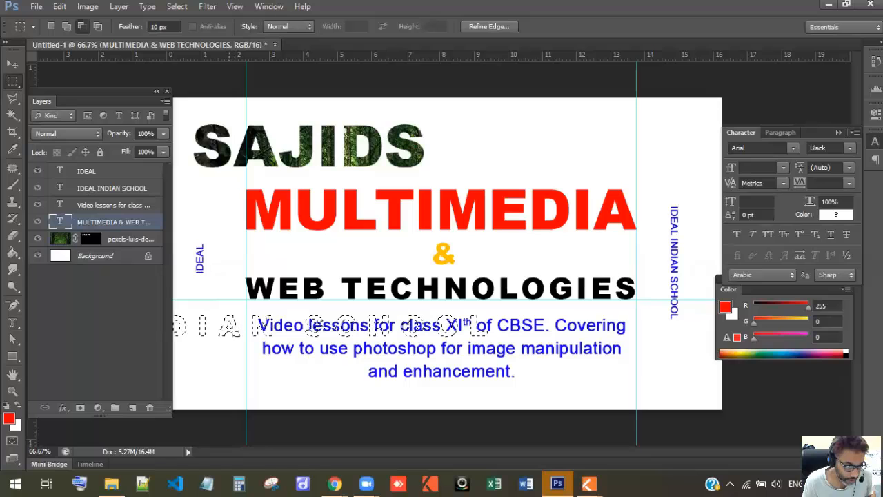
left_click(51, 26)
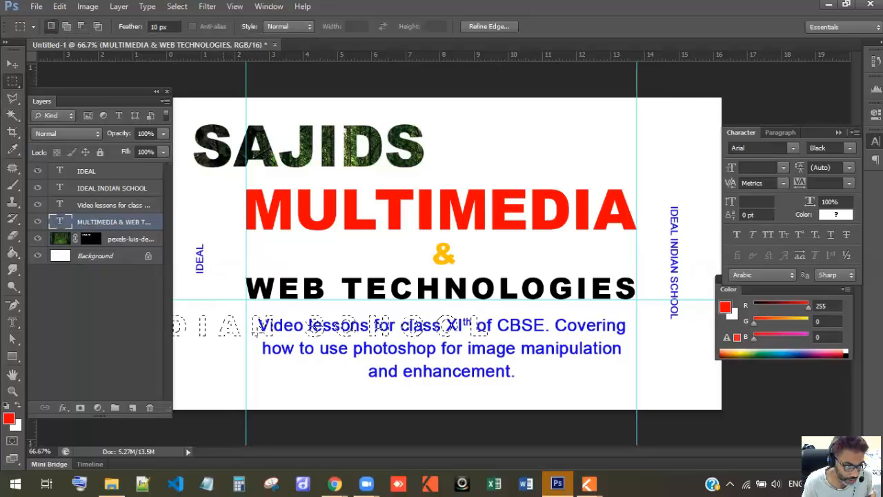
left_click_drag(257, 345, 443, 401)
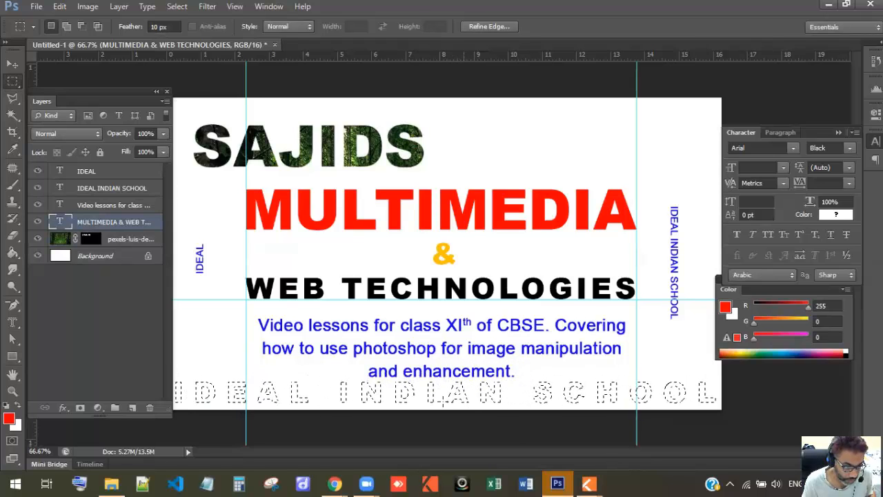
- Add a new layer between the heading and the forest image, and brush red into the D of the text selection
left_click(11, 188)
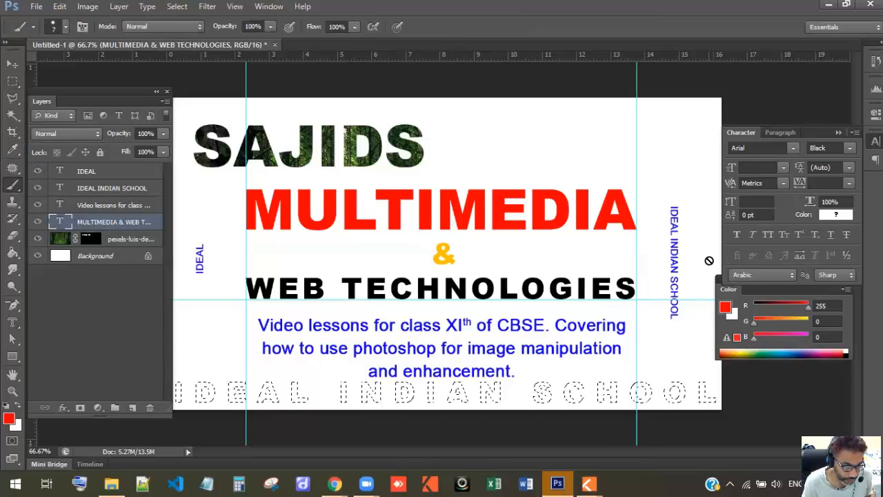
left_click(134, 410)
left_click_drag(124, 233, 123, 250)
left_click_drag(196, 392, 203, 391)
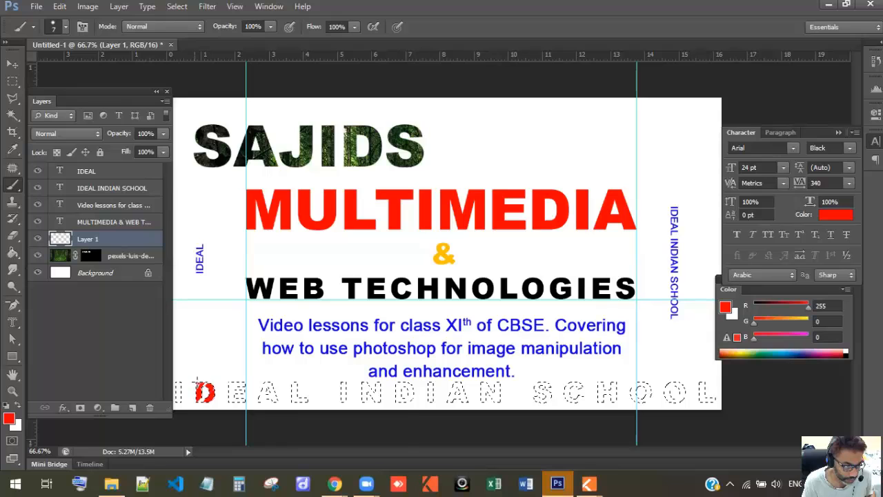
- Enlarge the brush to 57 px and paint the letters IDEA of the text selection red
right_click(243, 347)
left_click(297, 390)
left_click(282, 330)
mouse_move(203, 393)
left_mouse_down()
mouse_move(239, 390)
mouse_move(260, 376)
mouse_move(265, 390)
mouse_move(264, 406)
mouse_move(191, 368)
mouse_move(181, 390)
left_mouse_up()
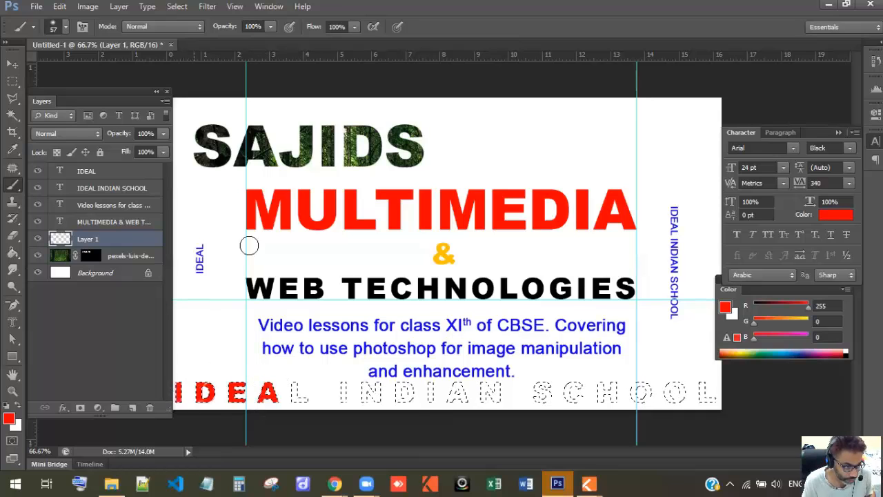
- Set the foreground color to blue 00baff and paint the text selection from the A of IDEAL to the end of SCHOOL
left_click(8, 418)
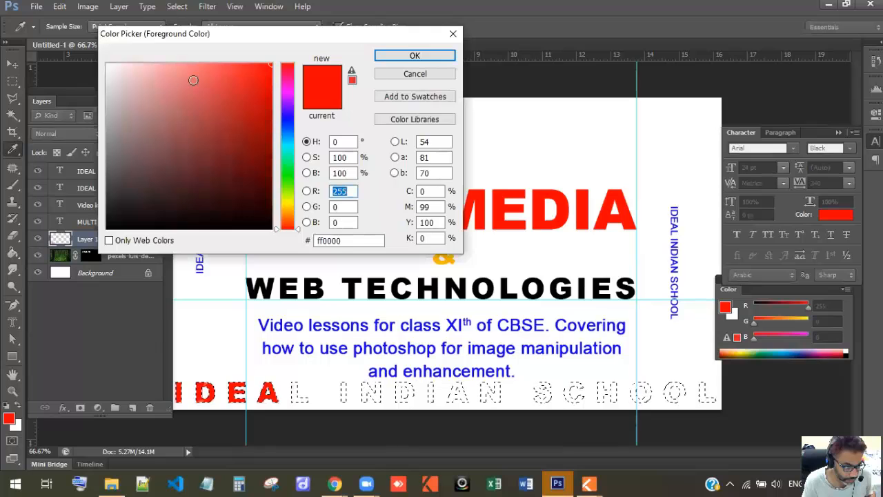
left_click(171, 66)
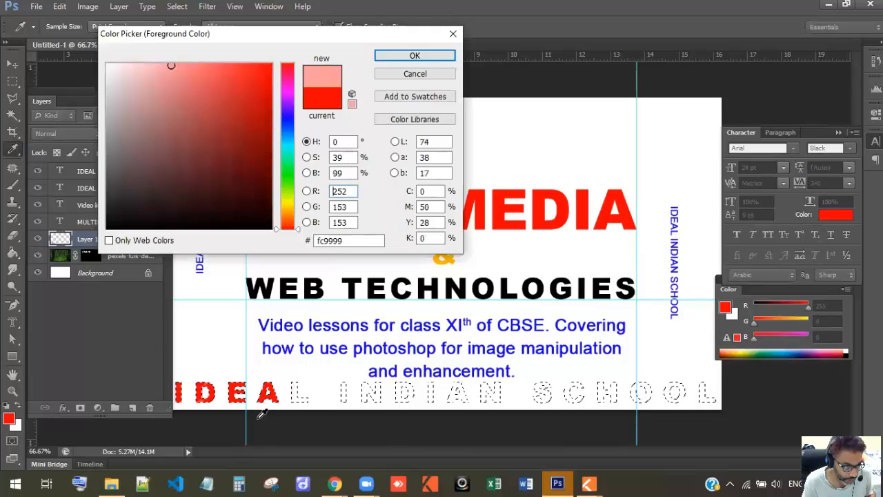
left_click(287, 139)
left_click(270, 65)
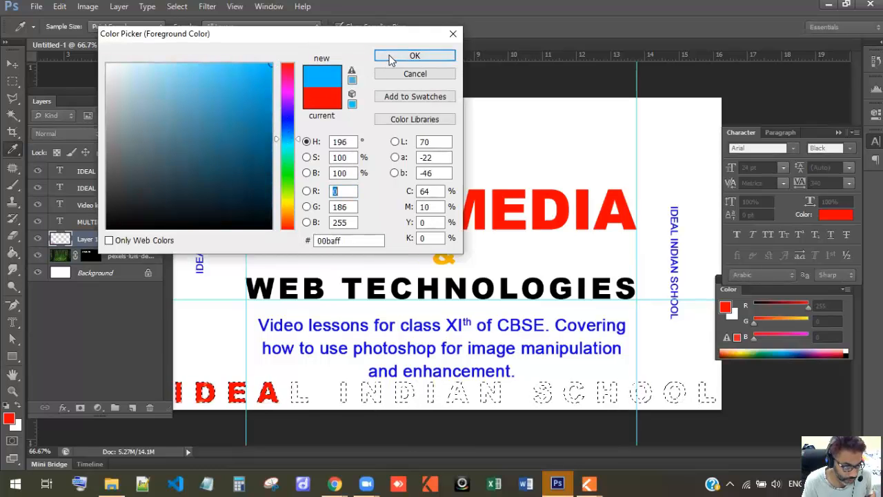
left_click(395, 56)
mouse_move(283, 389)
left_mouse_down()
mouse_move(368, 380)
mouse_move(288, 380)
mouse_move(264, 392)
left_mouse_up()
left_click_drag(430, 394, 511, 413)
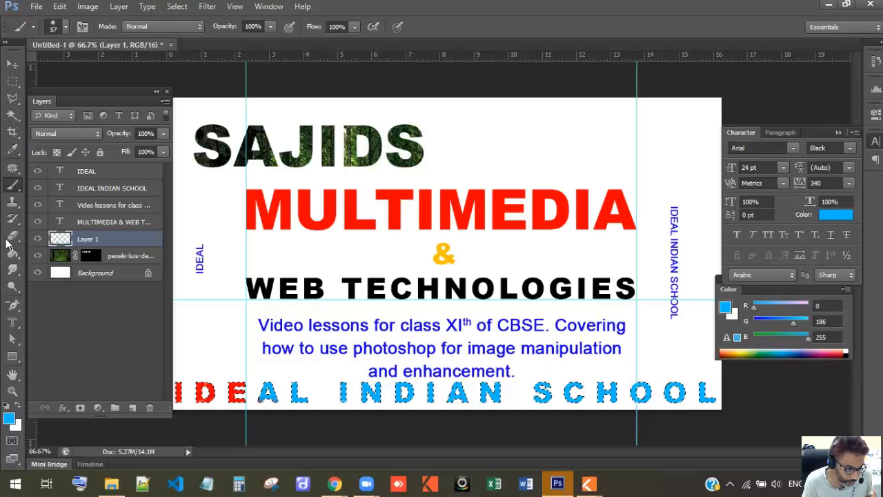
- Set the foreground color to yellow-green (RGB 198, 249, 21), brush it over INDIAN and the S of SCHOOL, and deselect
right_click(12, 188)
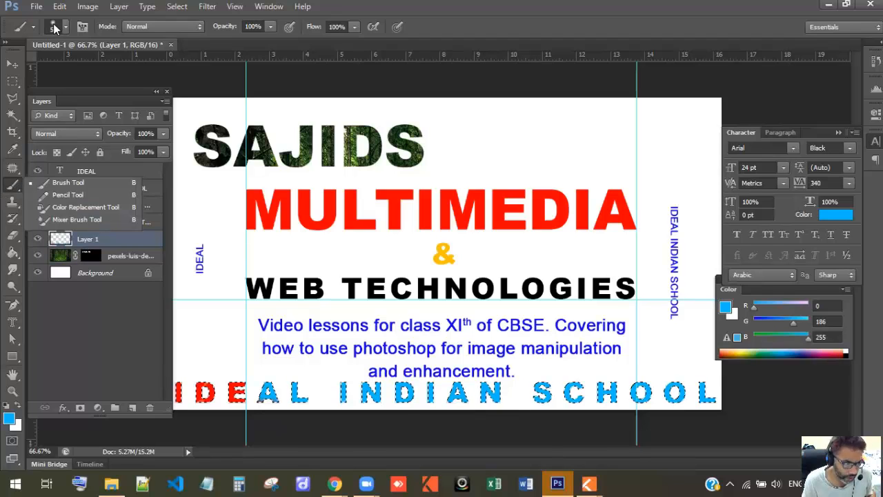
left_click(8, 420)
left_click(9, 420)
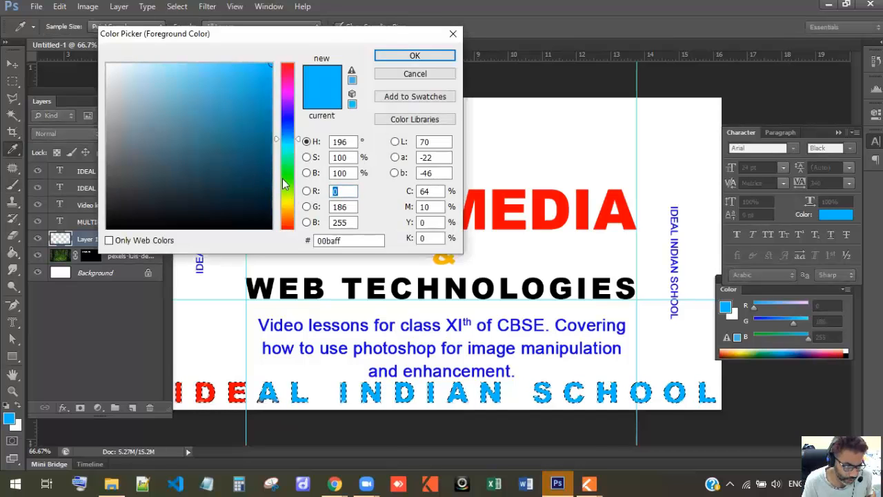
left_click(285, 194)
left_click_drag(253, 69, 259, 67)
left_click(380, 58)
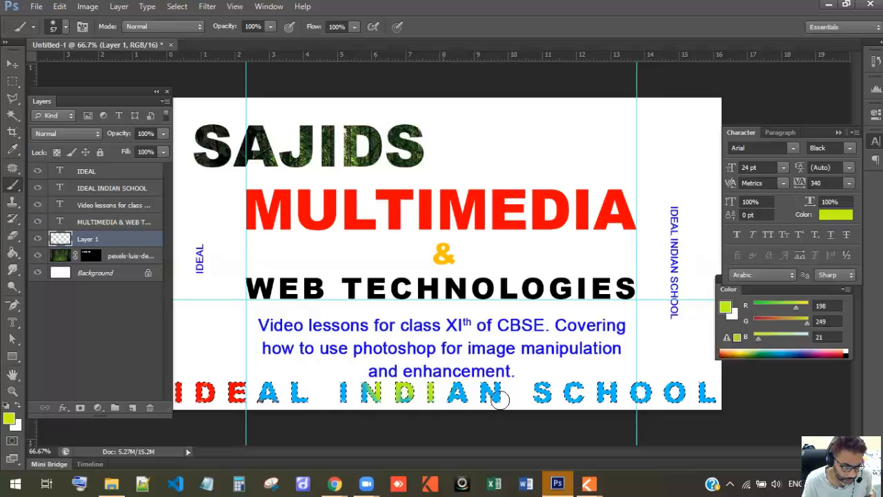
left_click_drag(529, 421, 244, 376)
left_click_drag(539, 405, 544, 402)
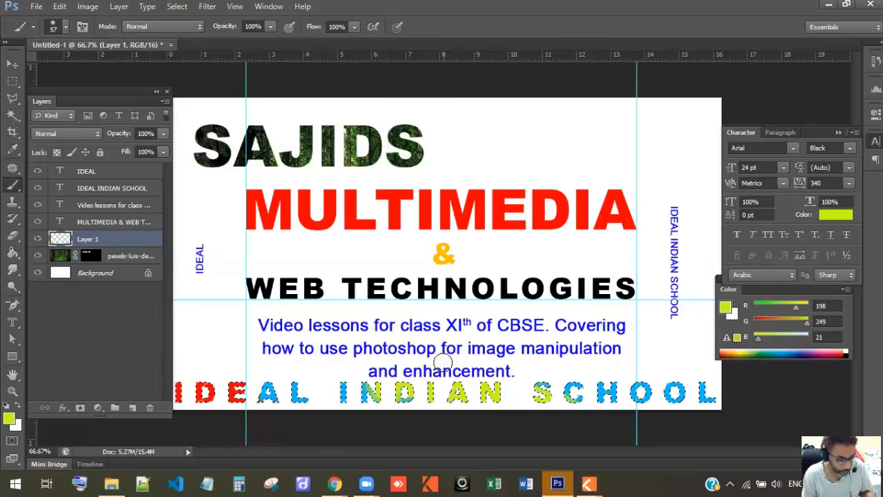
key("ctrl+d")
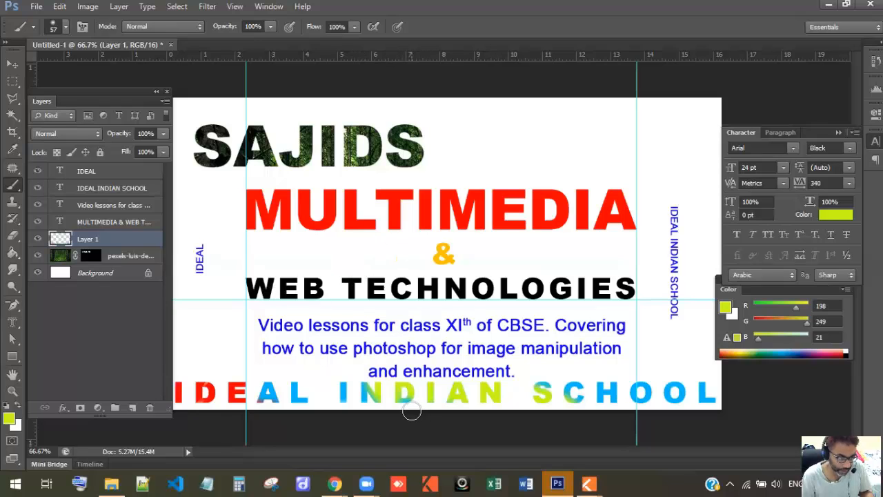
left_click(177, 6)
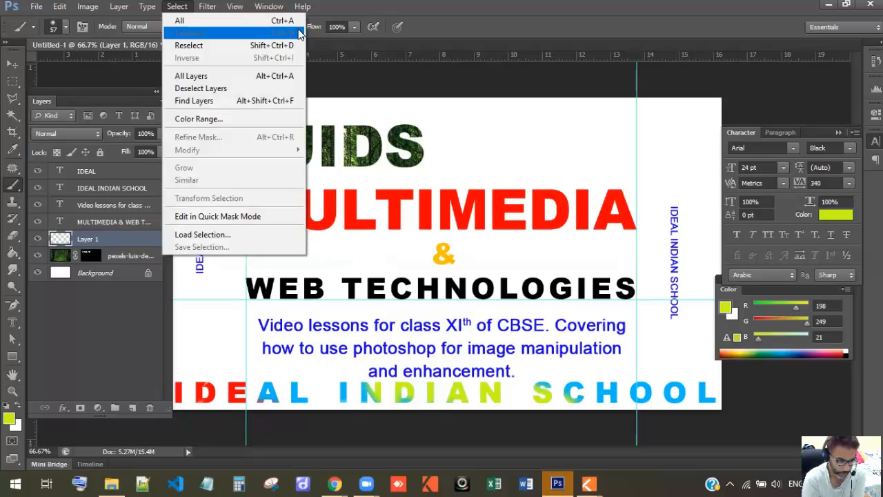
left_click(269, 6)
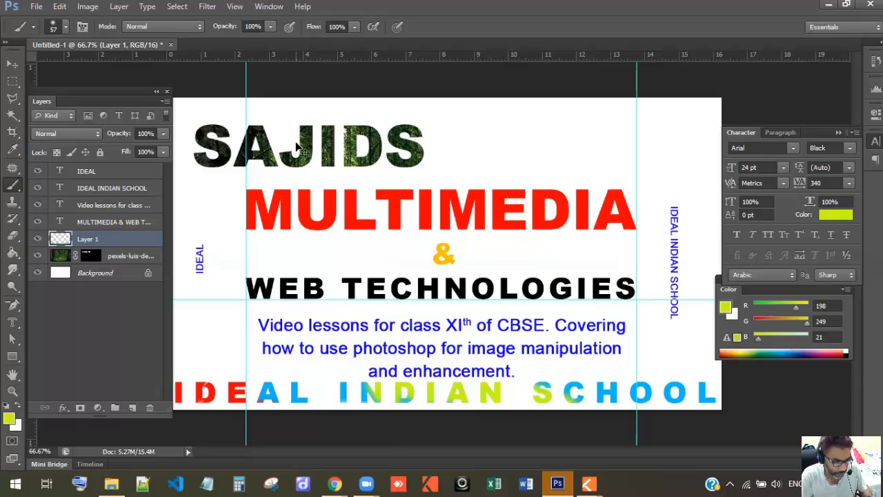
- Unlink the forest photo from its layer mask and reposition only the photo inside the top title's lettering
key("ctrl+plus")
key("ctrl+plus")
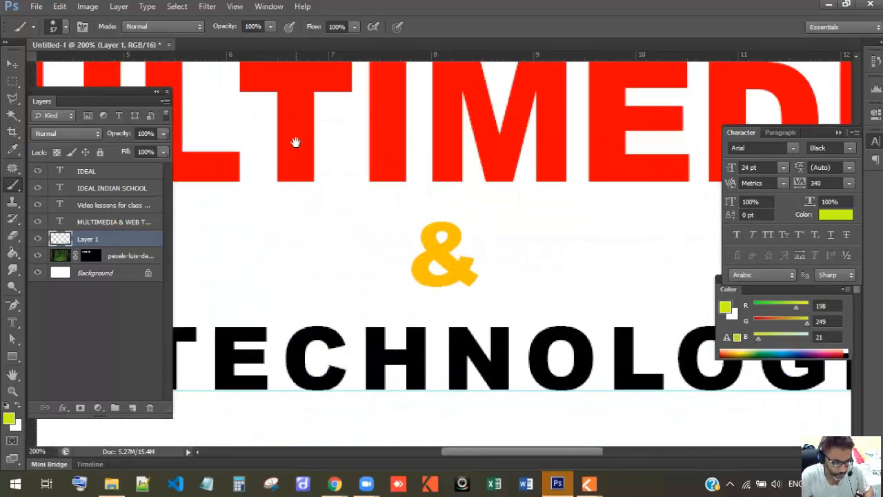
mouse_move(391, 209)
left_mouse_down()
mouse_move(674, 374)
mouse_move(787, 385)
mouse_move(749, 362)
left_mouse_up()
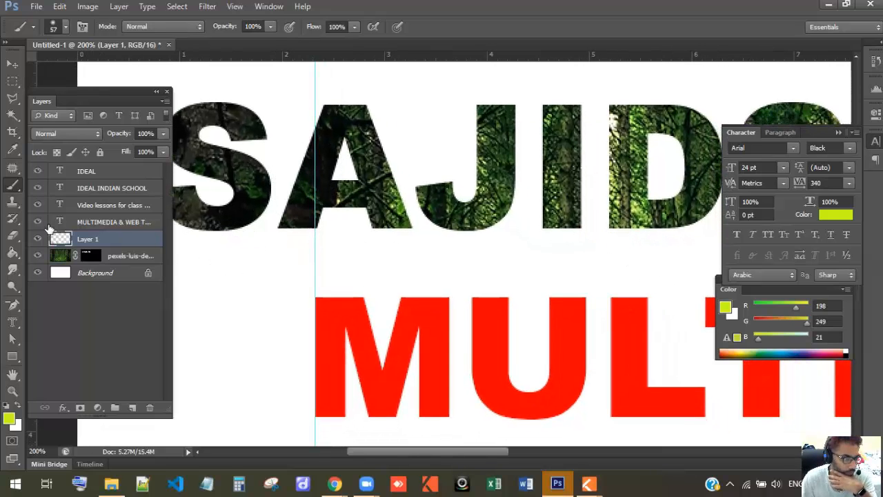
left_click(59, 257)
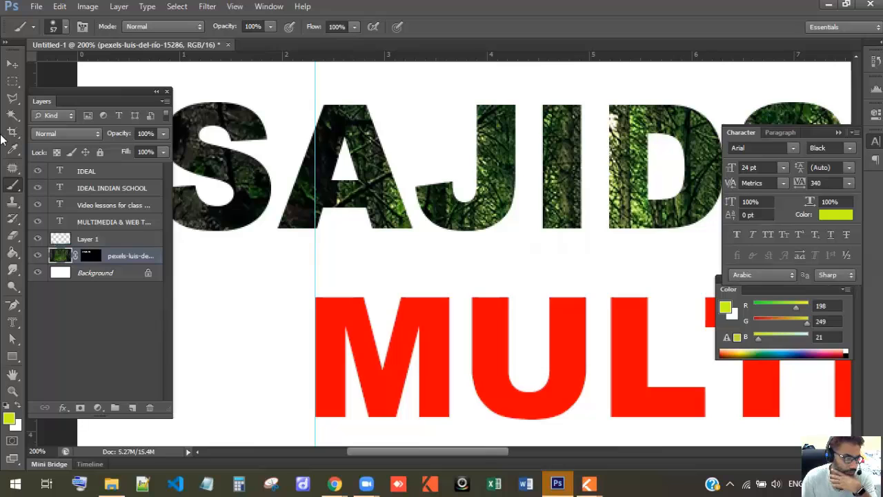
left_click(12, 63)
left_click_drag(335, 164, 269, 236)
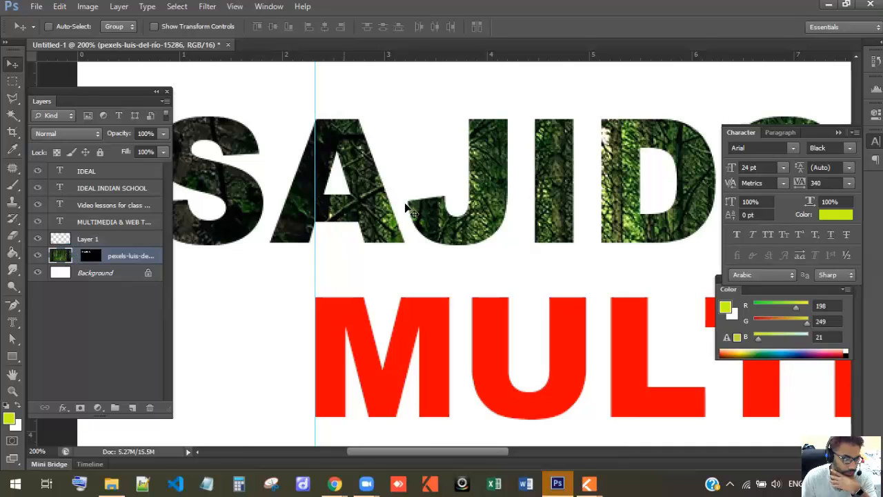
left_click_drag(440, 211, 321, 178)
left_click_drag(530, 207, 449, 164)
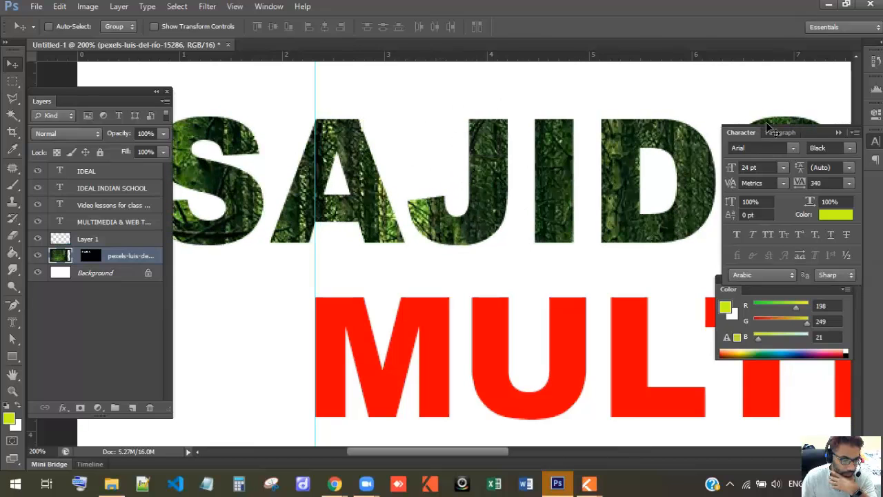
left_click(837, 133)
mouse_move(658, 192)
left_mouse_down()
mouse_move(603, 207)
mouse_move(624, 191)
mouse_move(652, 210)
mouse_move(661, 197)
left_mouse_up()
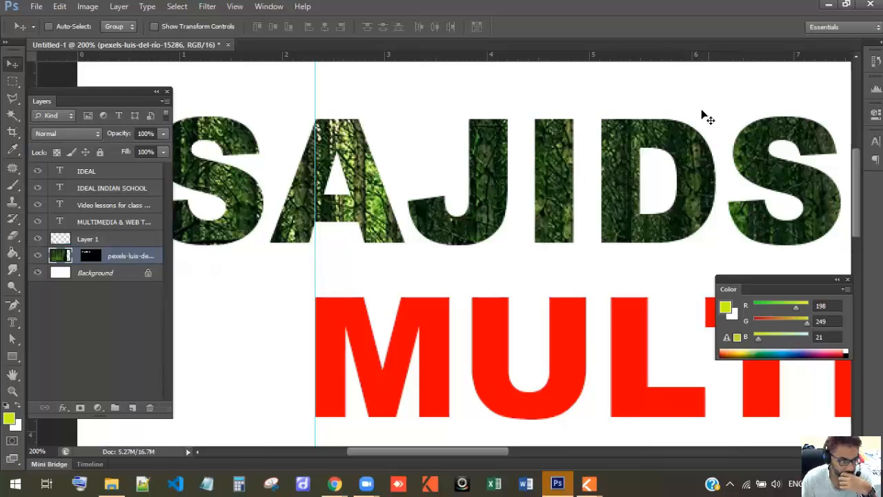
- Target the forest photo's layer mask and choose the Rectangular Marquee Tool
left_click(91, 256)
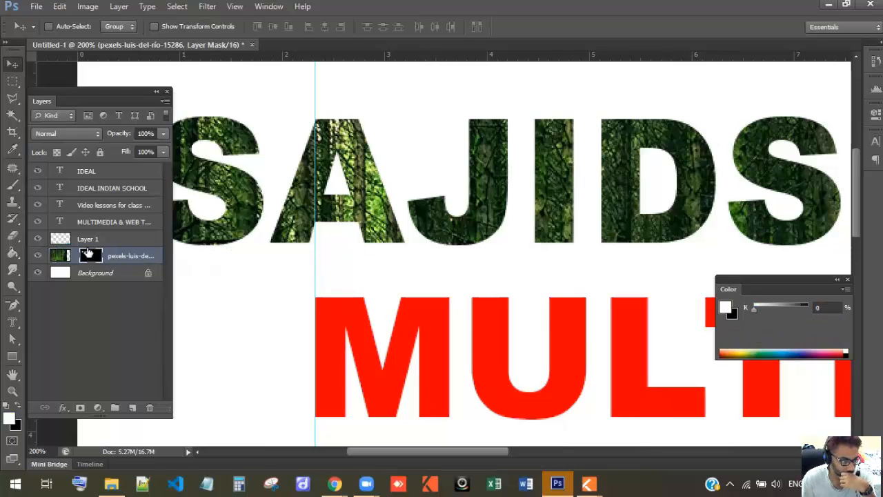
left_click(13, 97)
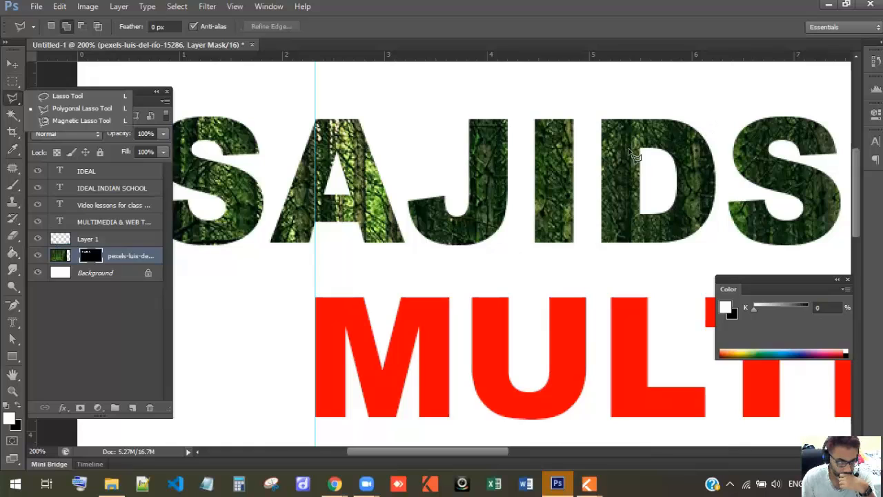
left_click(13, 82)
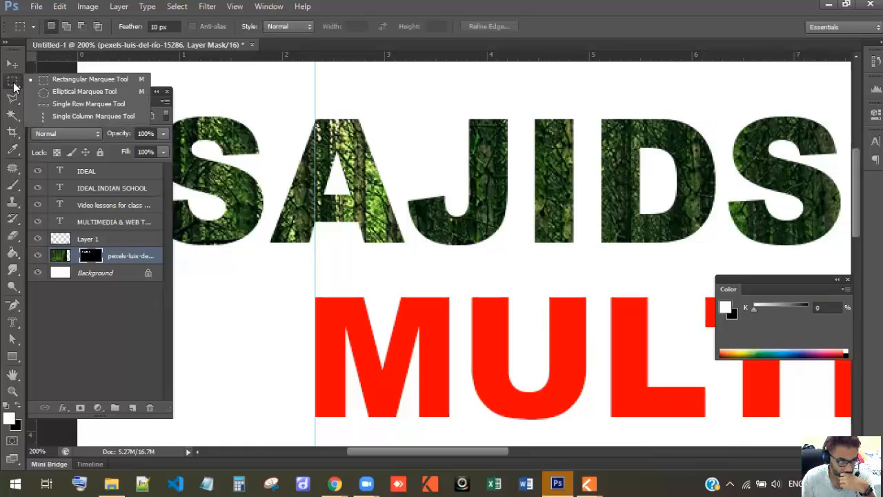
left_click(41, 85)
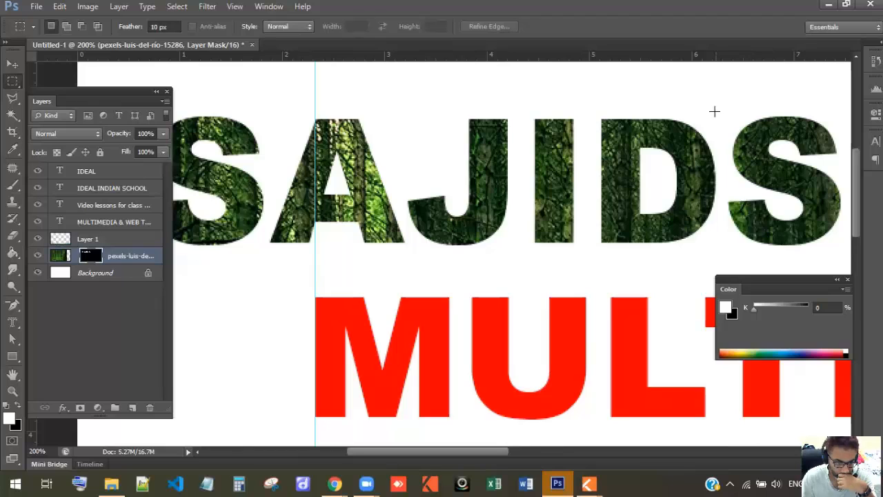
left_click_drag(710, 111, 726, 128)
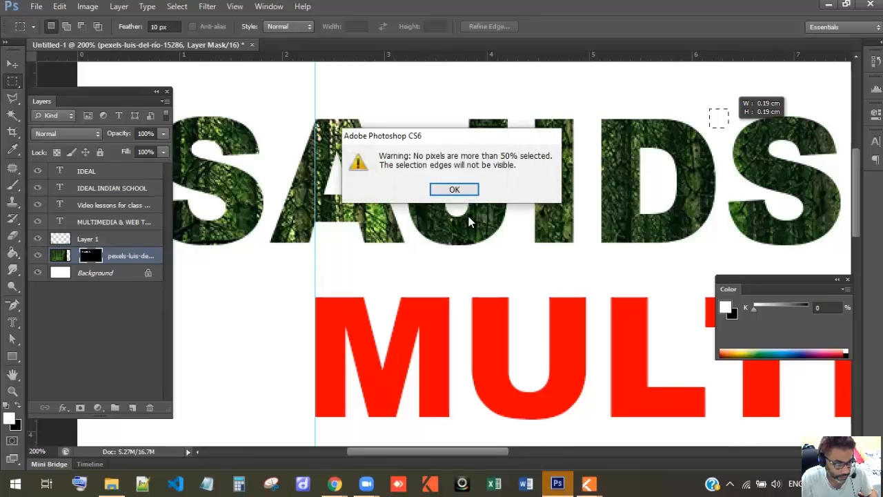
left_click(455, 189)
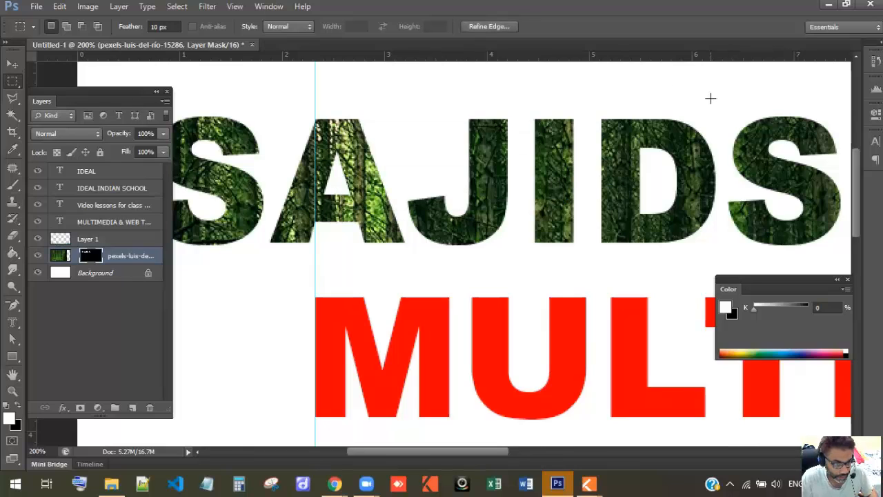
left_click_drag(708, 106, 733, 131)
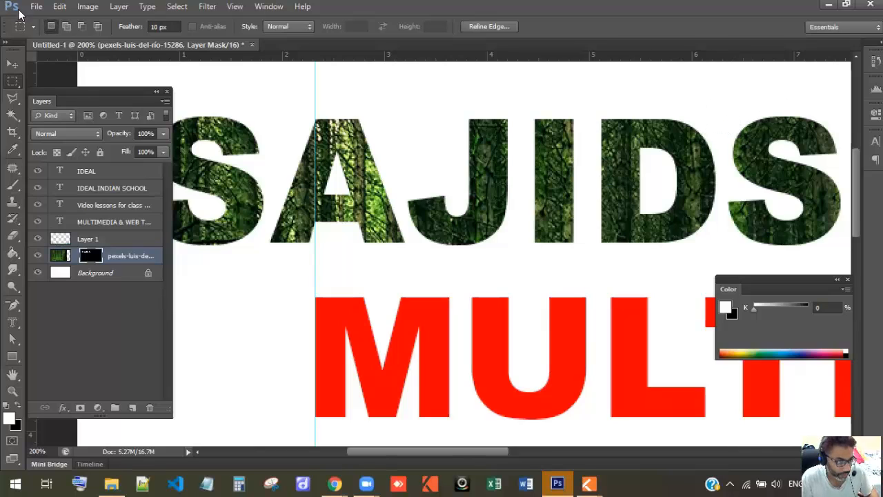
- Set the marquee feather to 0 px and select a small square above the gap between the top title's D and final S
left_click(173, 26)
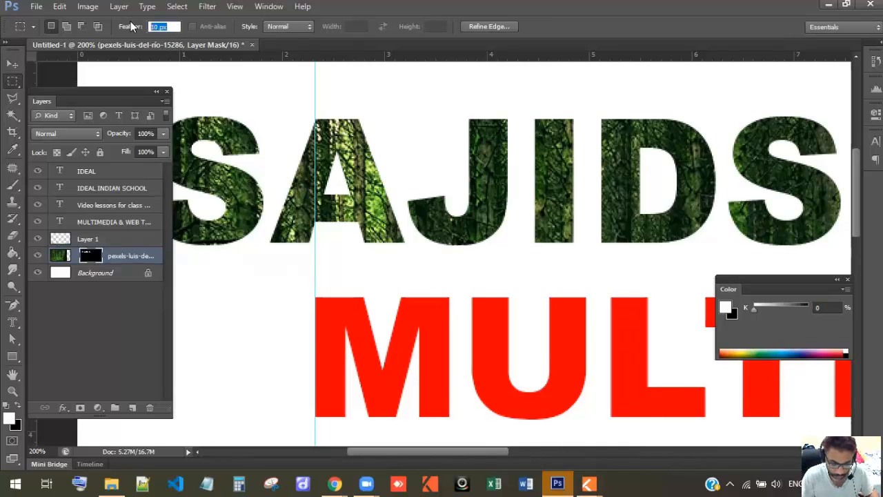
type("0")
key("Return")
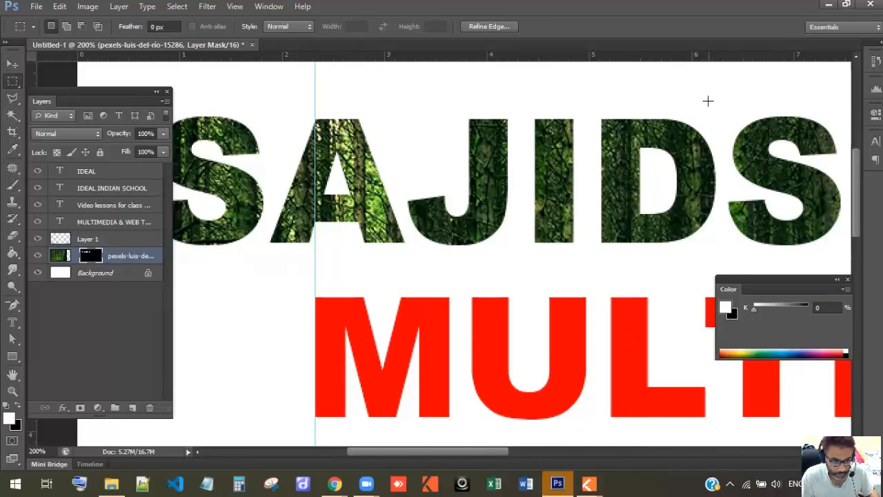
left_click_drag(705, 100, 718, 118)
left_click_drag(719, 118, 726, 122)
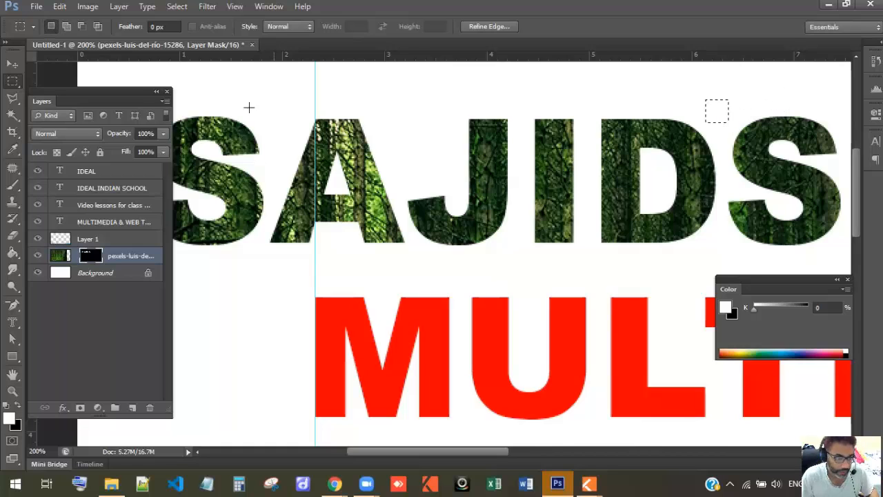
- Add a tapered tail below the square selection with the Polygonal Lasso Tool, forming an apostrophe shape
left_click(10, 102)
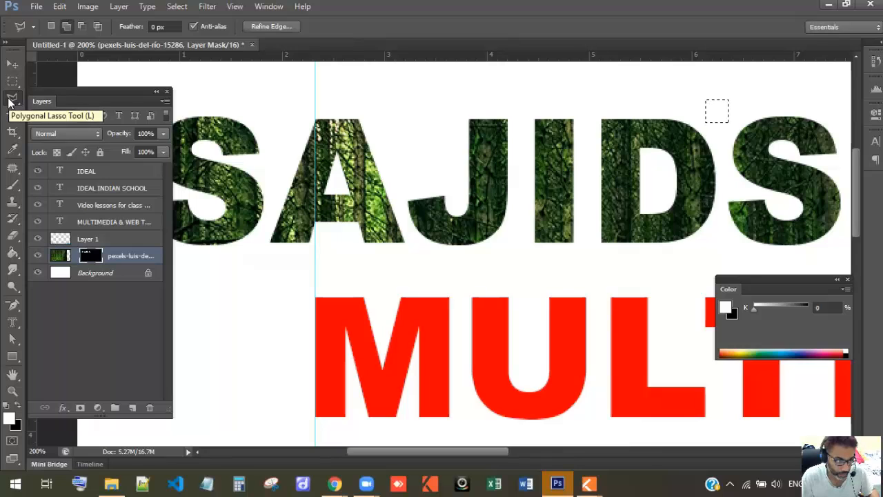
right_click(10, 101)
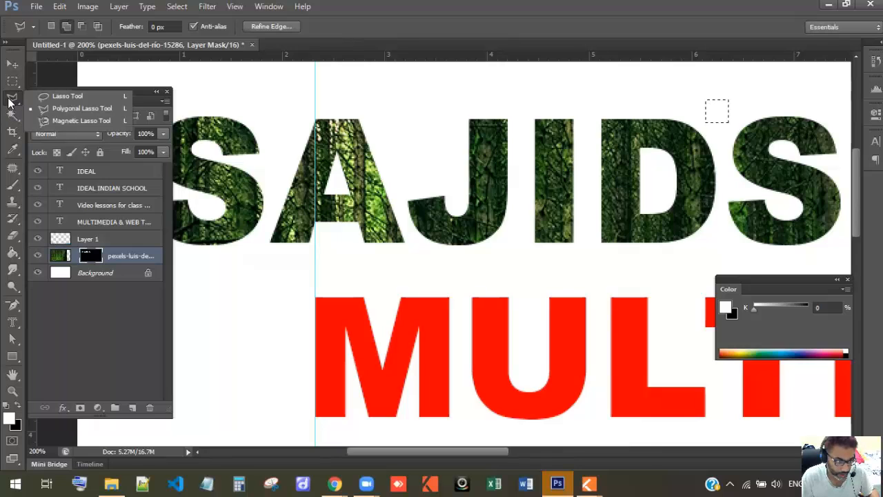
left_click(719, 141)
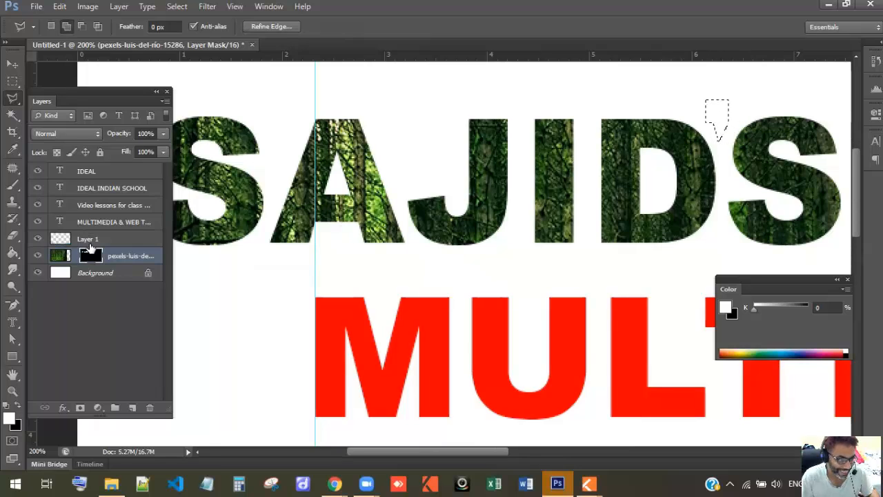
- Brush white on the photo's layer mask inside the apostrophe selection to fill it with forest texture, and deselect
left_click(13, 186)
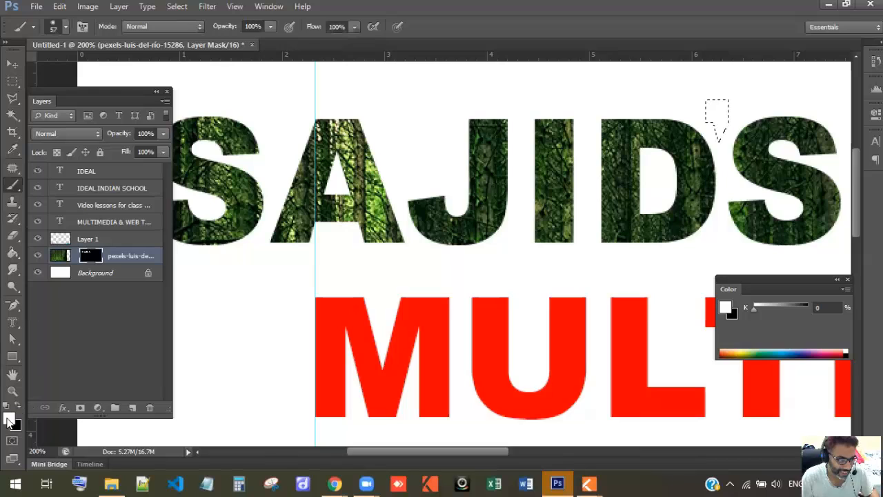
left_click_drag(709, 131, 722, 99)
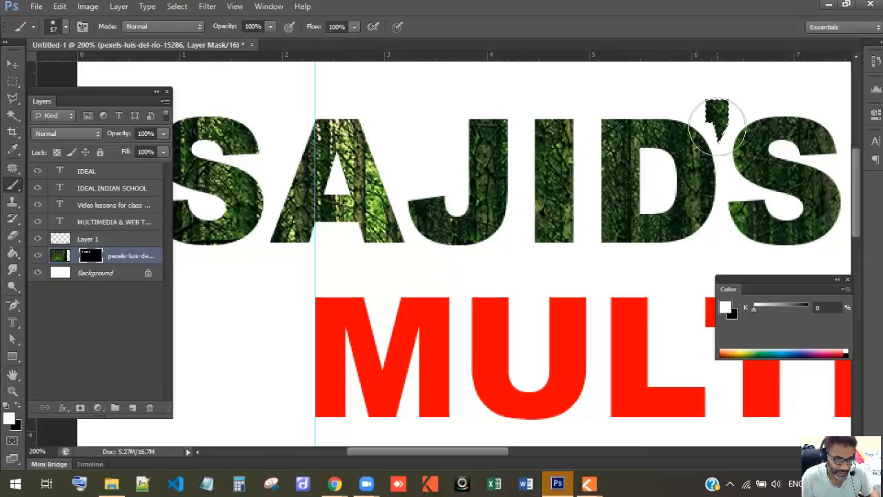
key("ctrl+d")
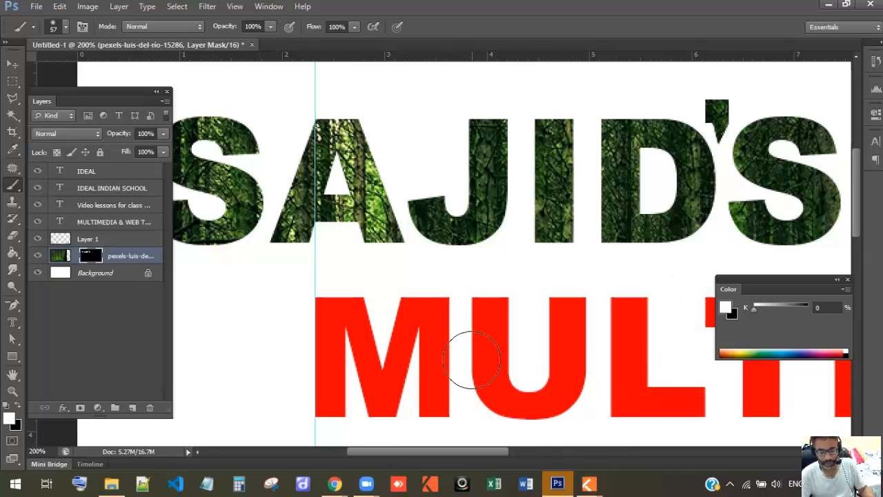
- Move the forest-textured title to the right so it sits centred above MULTIMEDIA
key("ctrl+minus")
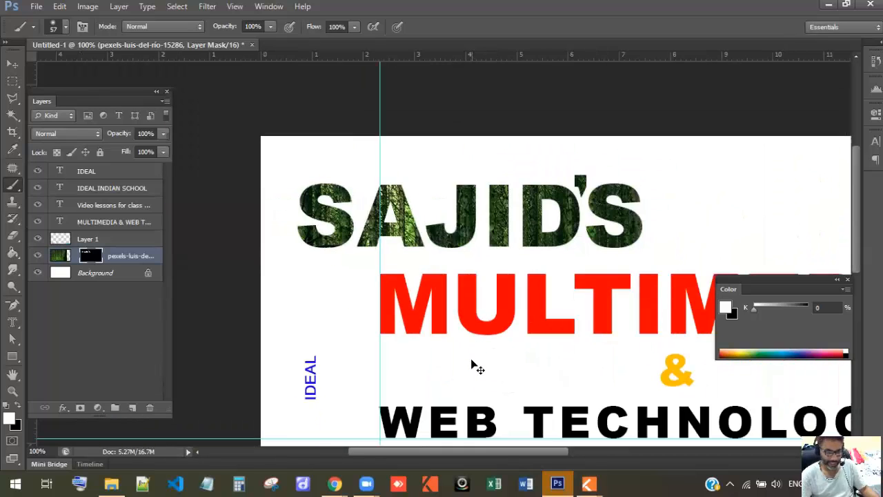
key("ctrl+minus")
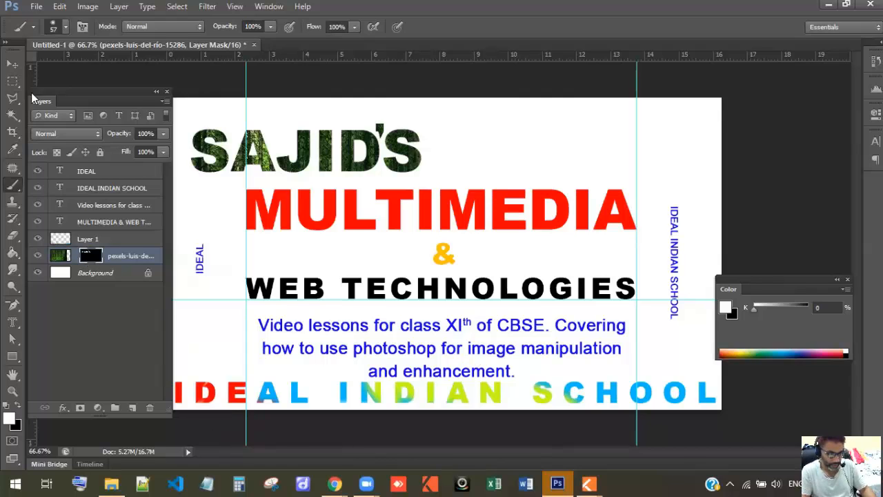
left_click(13, 63)
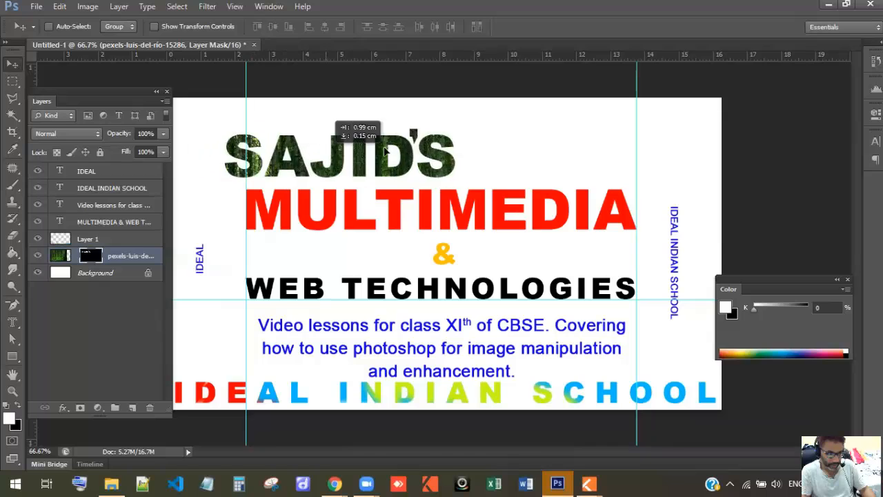
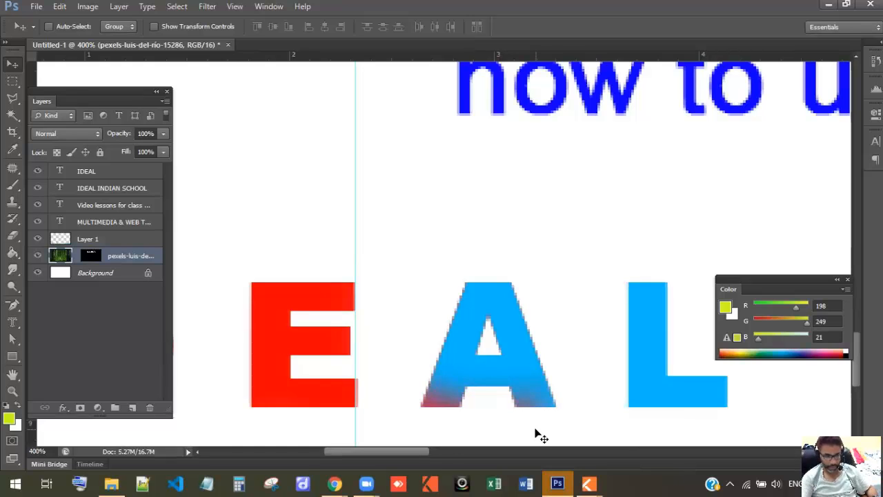
- Hide the two vertical text layers, IDEAL and IDEAL INDIAN SCHOOL
key("ctrl+minus")
key("ctrl+minus")
key("ctrl+minus")
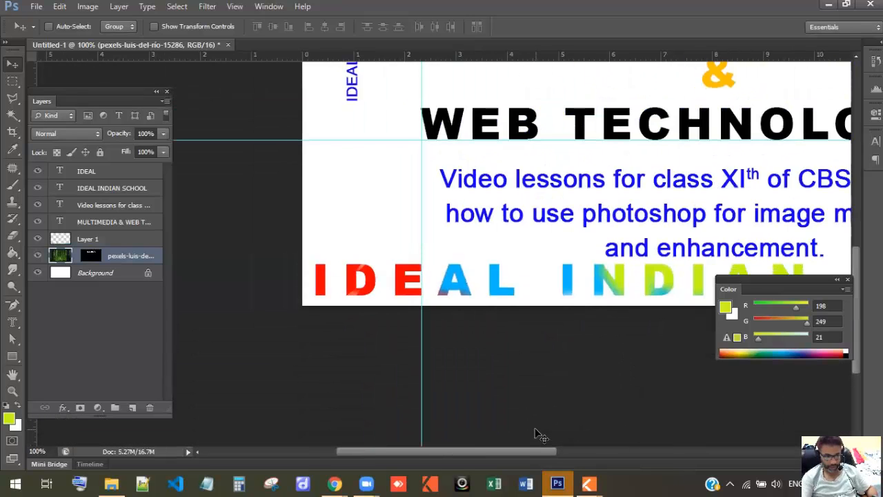
key("ctrl+minus")
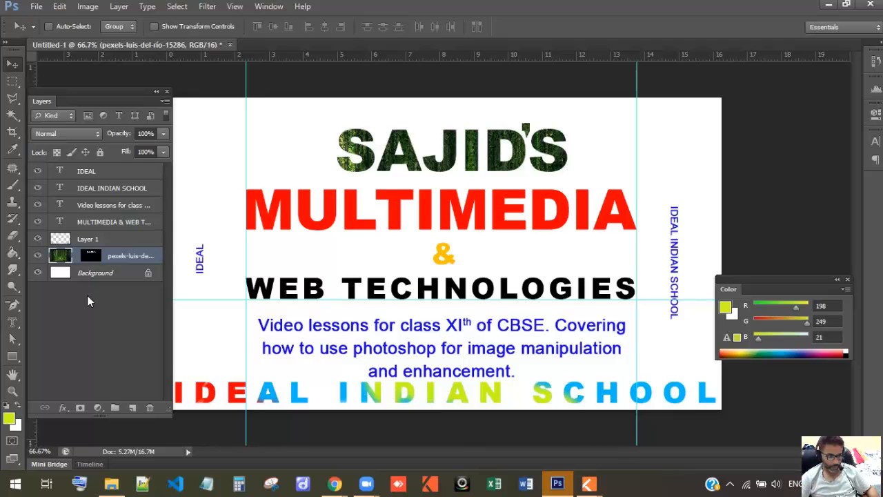
left_click(38, 171)
left_click(38, 189)
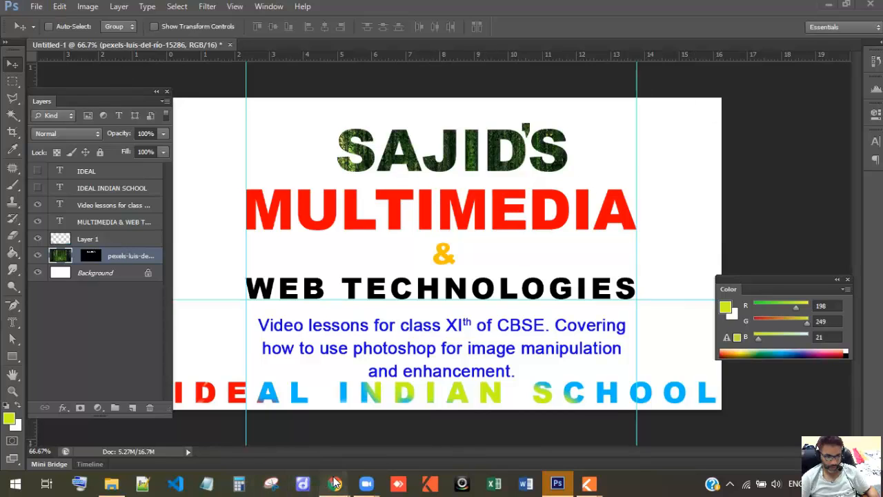
- Switch to the Pexels page in Chrome, close the open forest photo, and browse the Nature results for another picture
mouse_move(335, 483)
left_click(350, 436)
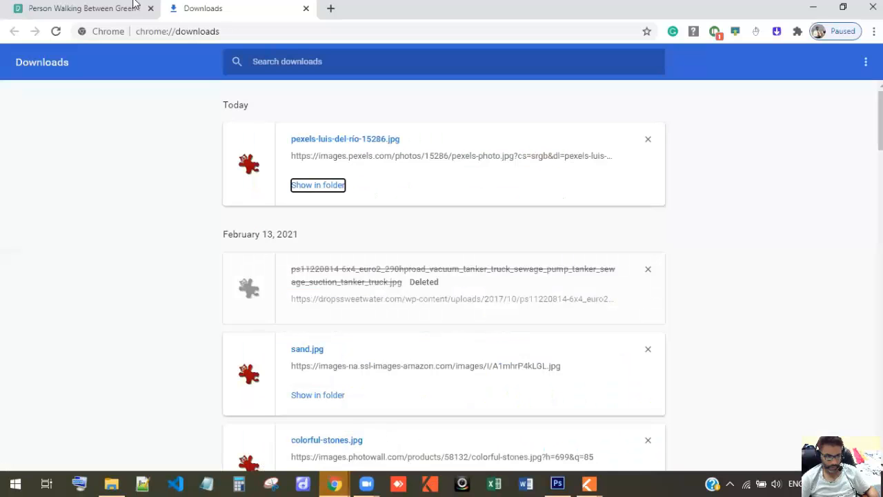
left_click(79, 8)
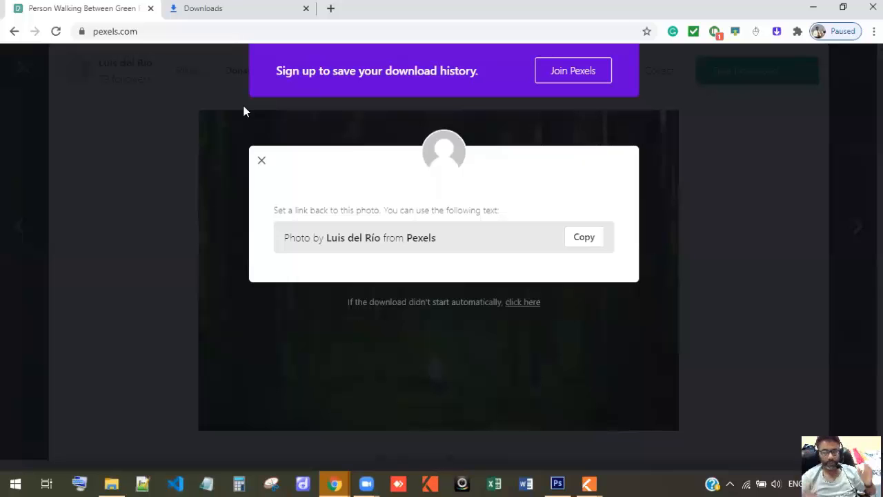
left_click(261, 160)
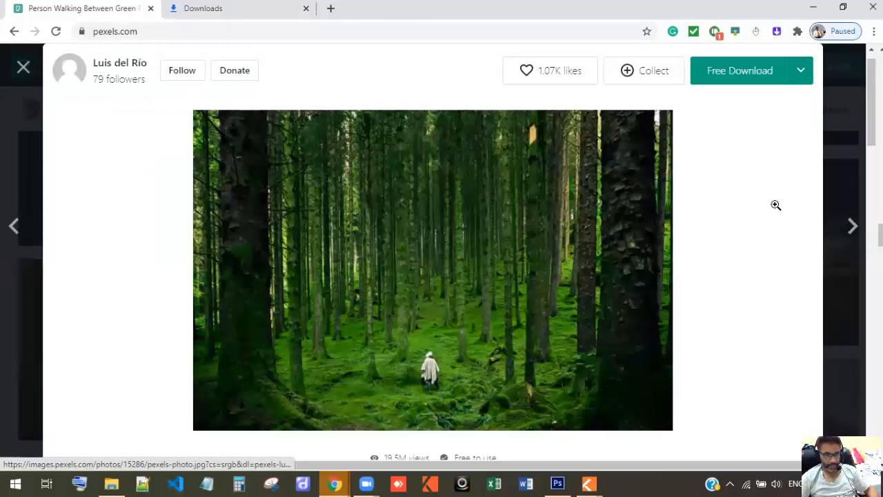
left_click(827, 267)
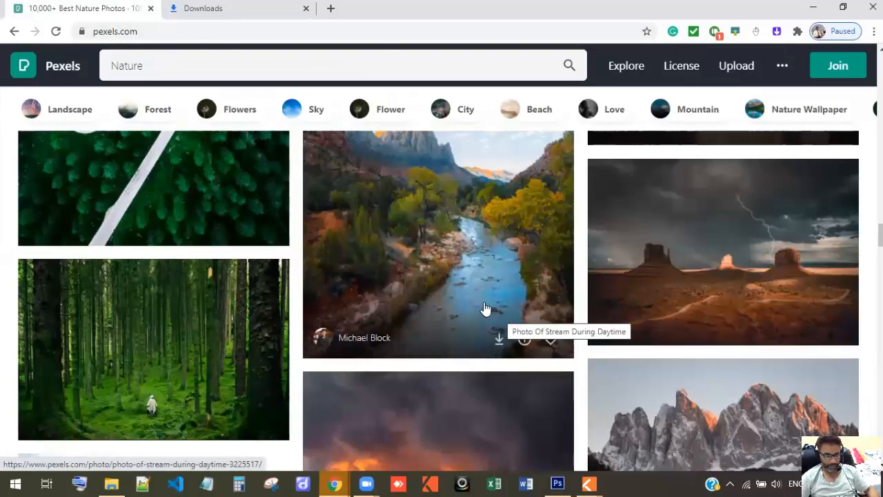
scroll(485, 308, "down", 10)
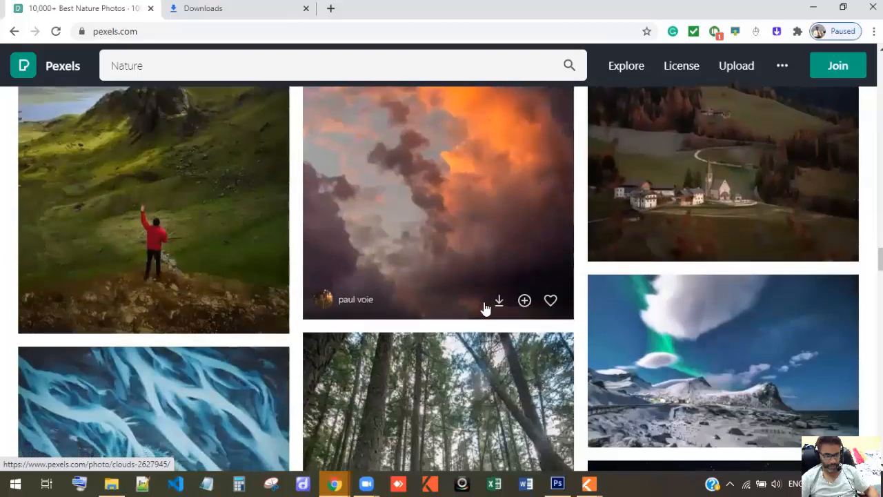
scroll(485, 309, "down", 2)
scroll(483, 310, "up", 5)
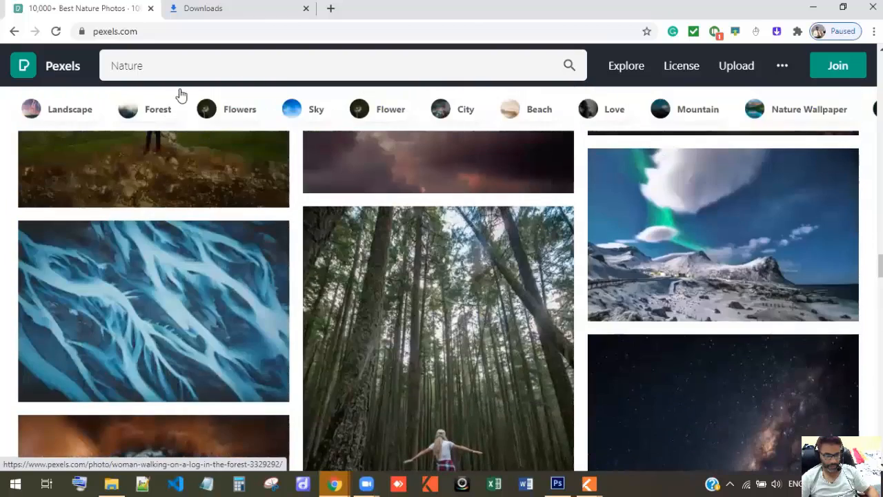
- Search Pexels for "bright" in place of the Nature search
double_click(147, 66)
scroll(148, 66, "up", 3)
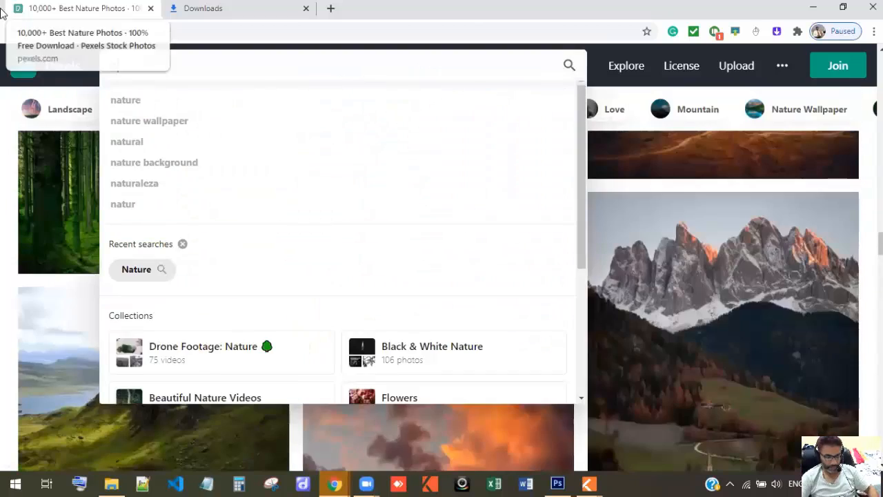
type("bright")
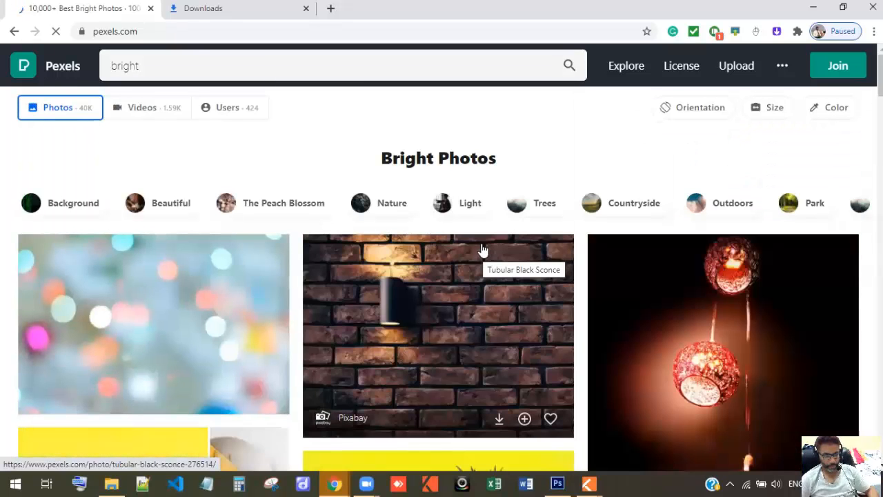
- Browse the Bright photo results for a background picture, previewing the rainbow-striped photo and closing it
scroll(483, 249, "down", 6)
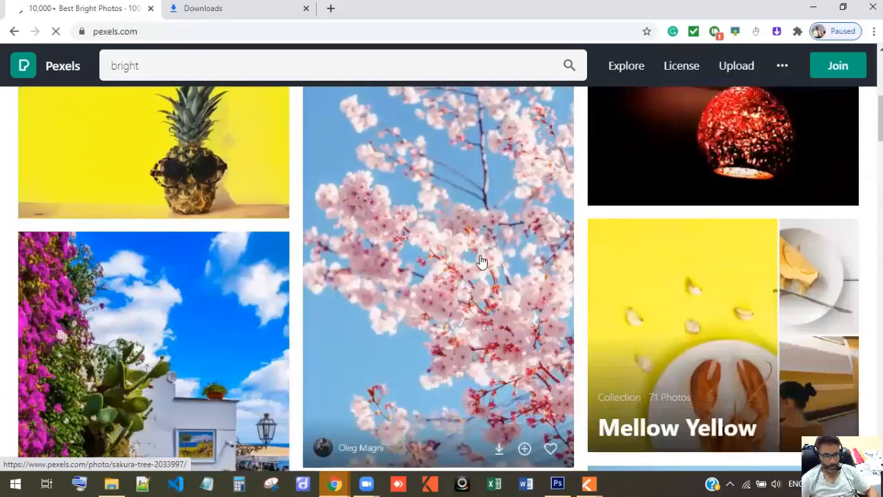
scroll(481, 262, "down", 15)
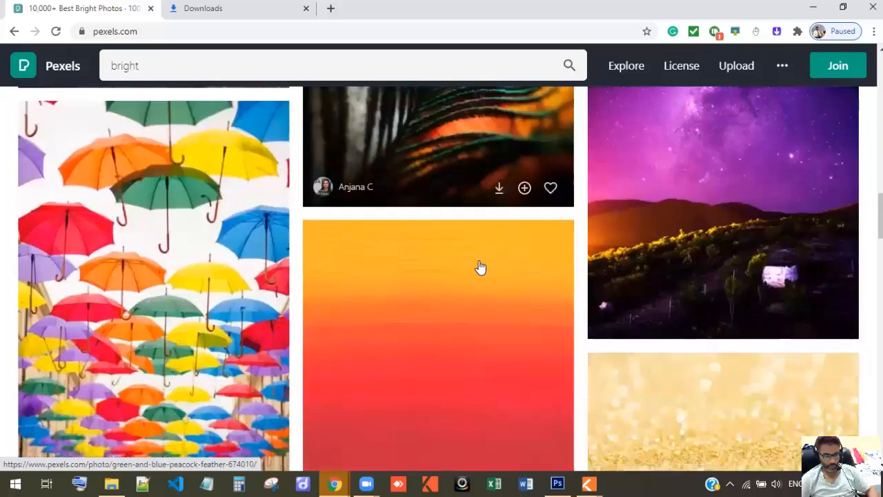
scroll(481, 268, "up", 3)
scroll(481, 268, "down", 8)
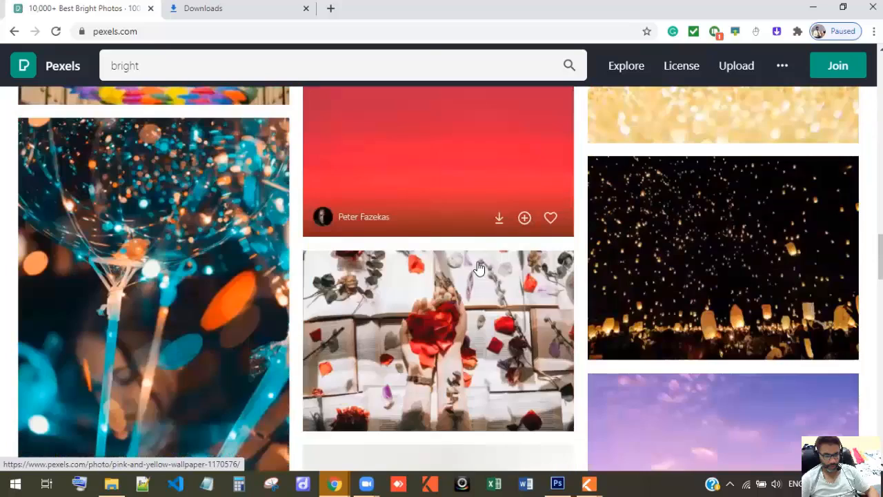
scroll(479, 268, "up", 4)
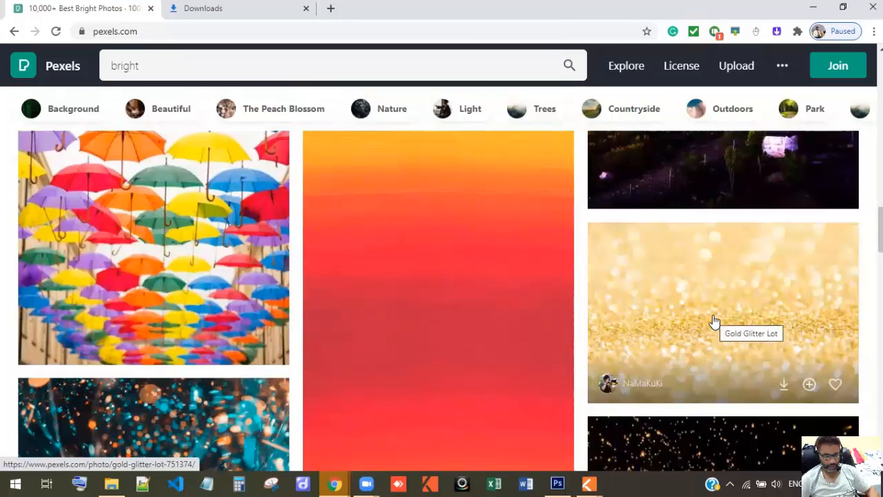
left_click(559, 483)
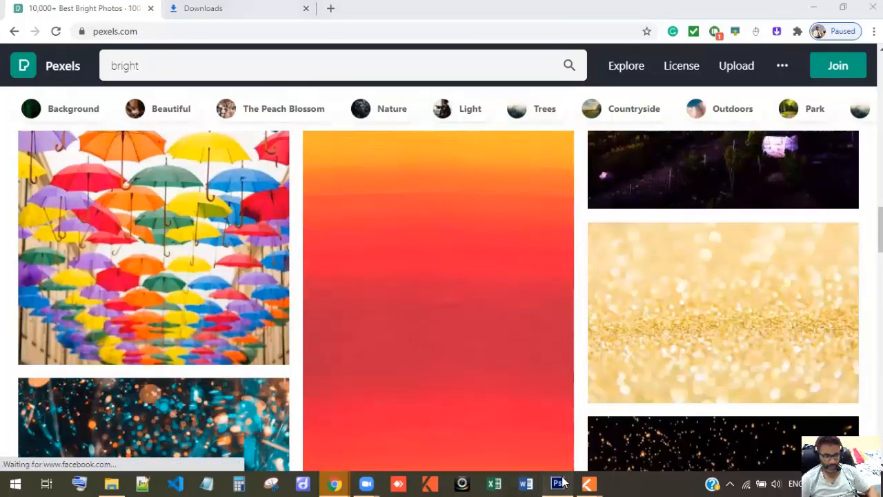
left_click(559, 483)
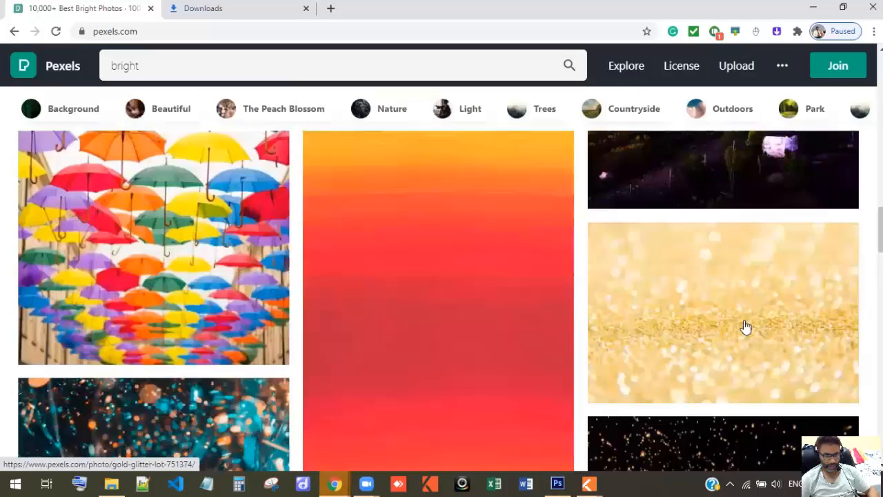
scroll(735, 319, "down", 5)
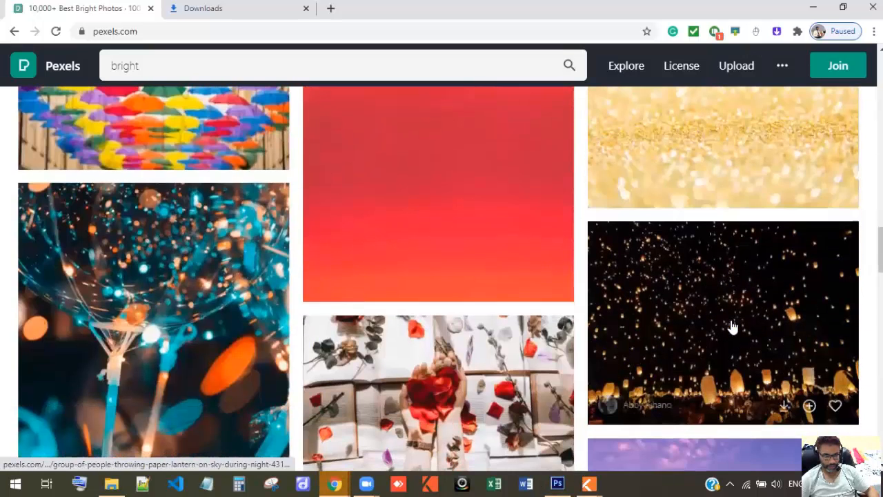
scroll(731, 327, "down", 10)
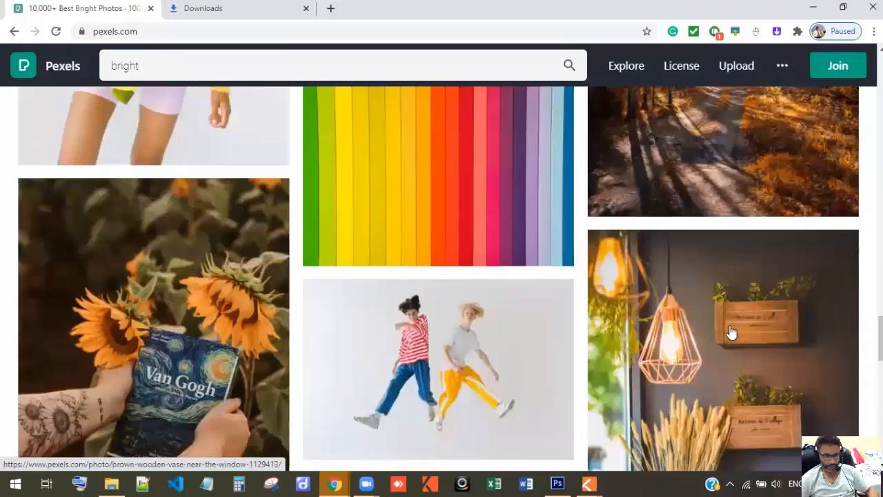
scroll(483, 310, "up", 2)
scroll(482, 310, "up", 1)
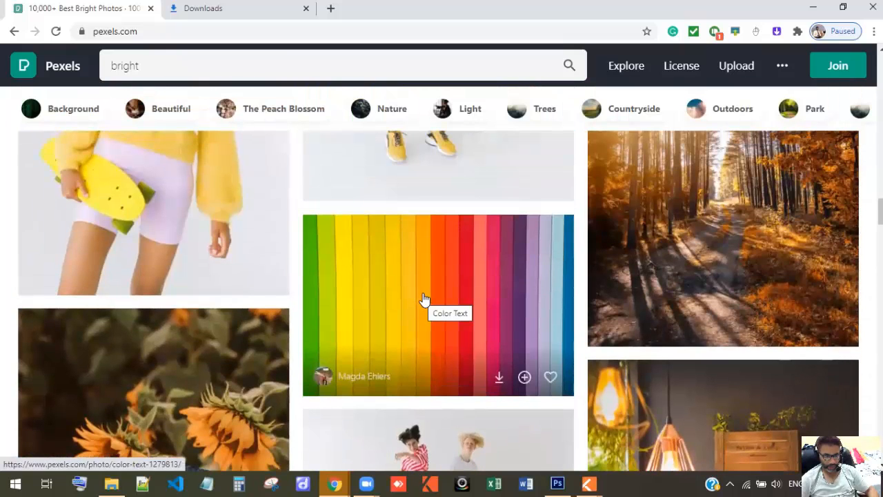
left_click(424, 298)
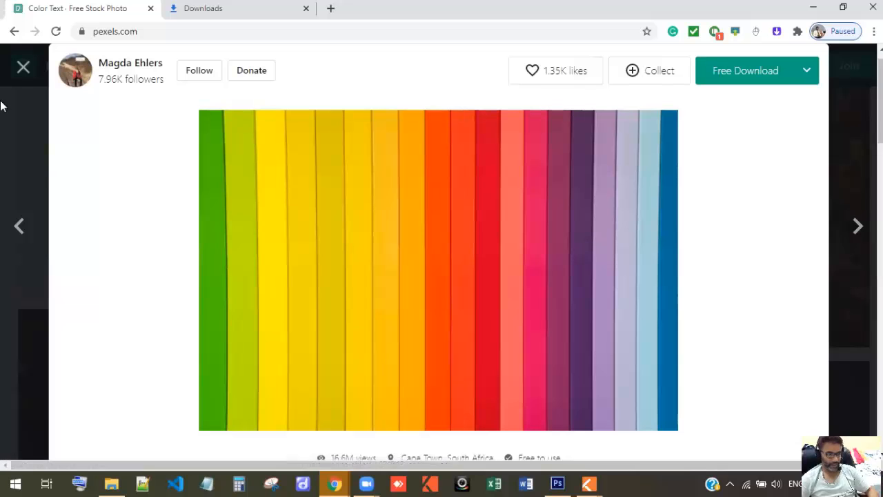
left_click(23, 69)
- Look further through the Bright photos and return to the gold glitter picture near the orange-red gradient
scroll(469, 333, "down", 9)
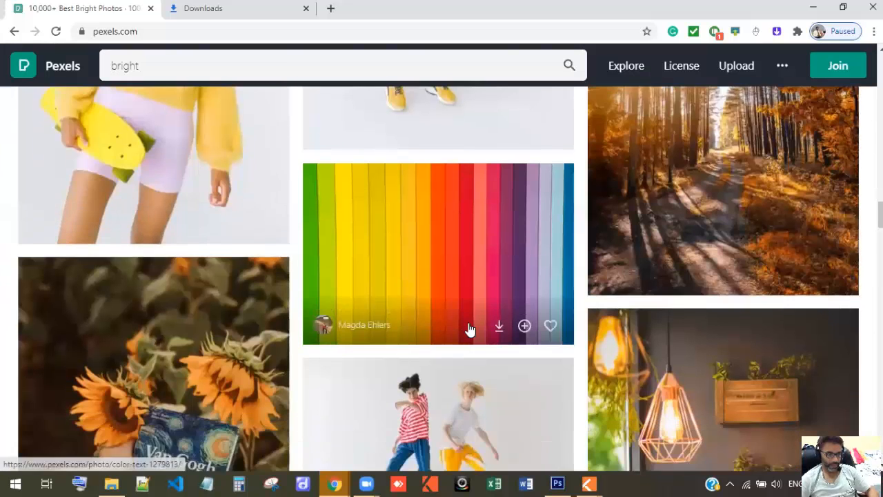
scroll(471, 338, "down", 15)
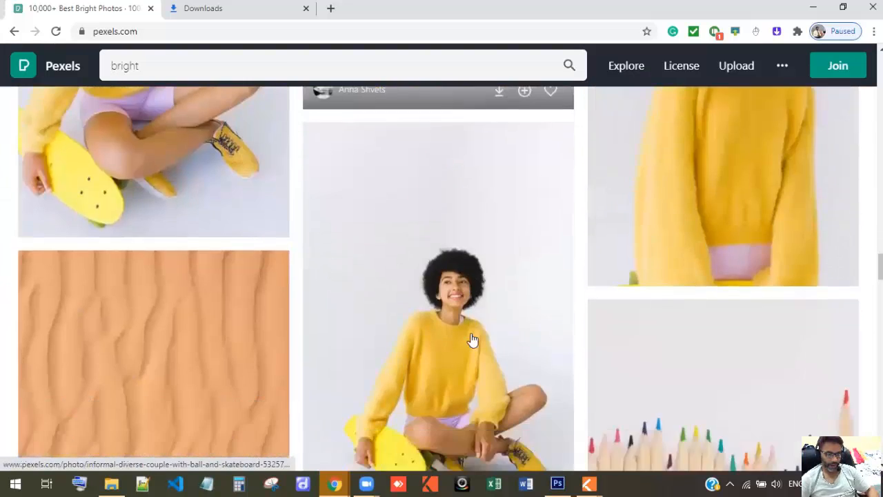
scroll(472, 341, "down", 11)
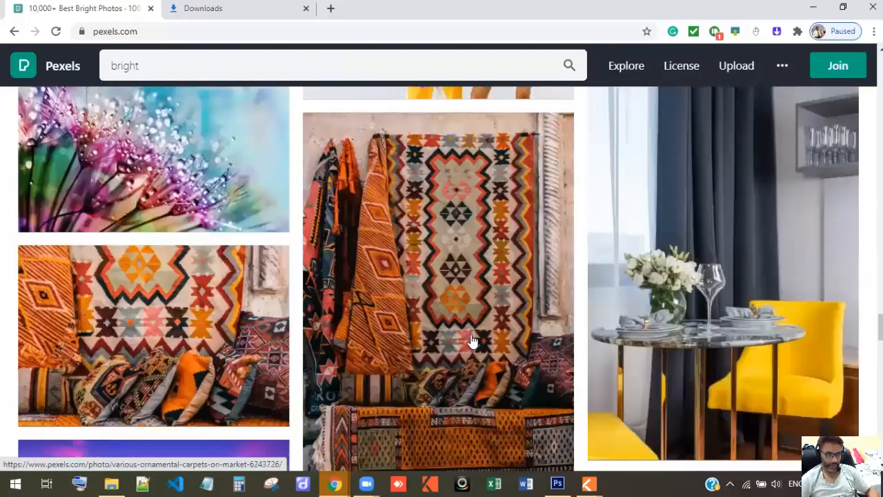
scroll(473, 343, "up", 11)
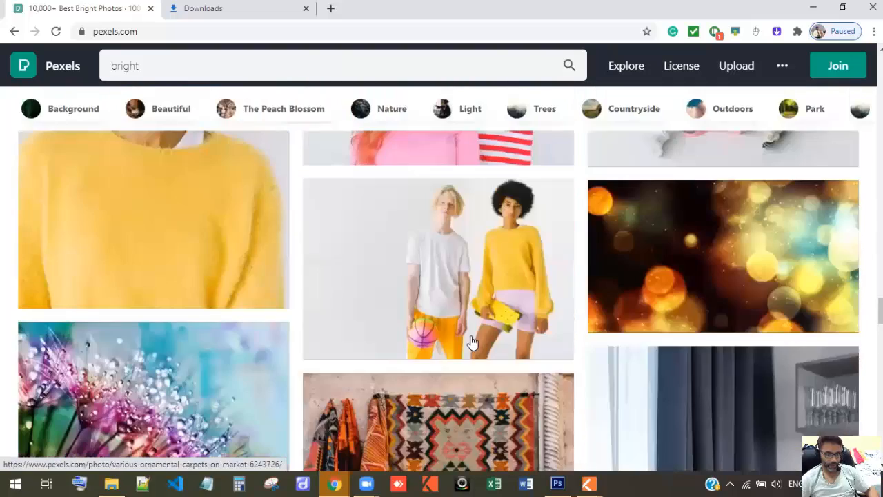
scroll(471, 342, "up", 10)
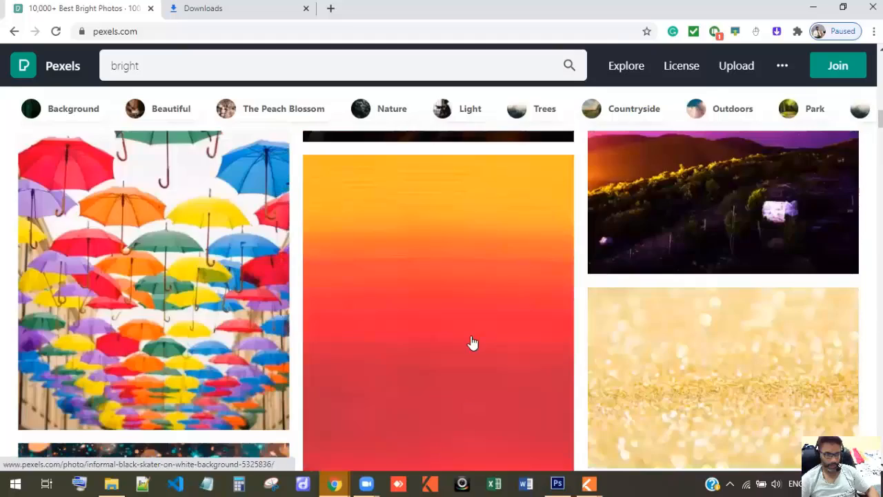
scroll(472, 342, "up", 6)
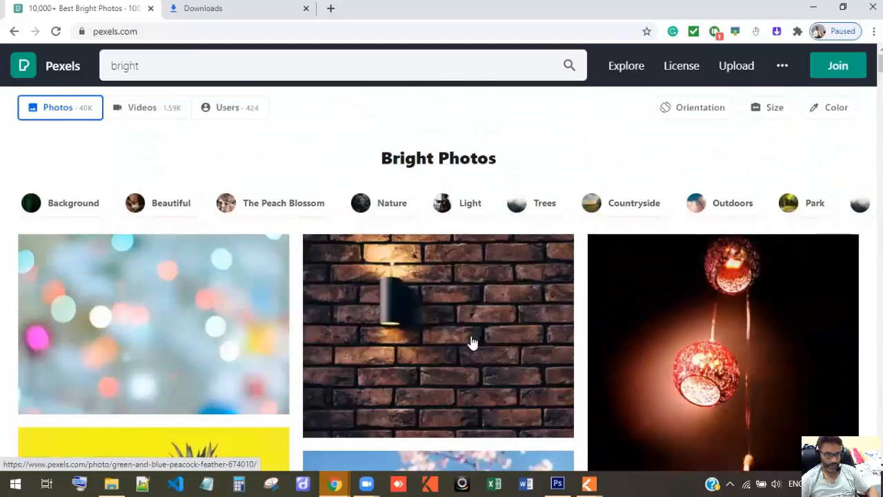
scroll(381, 348, "down", 1)
scroll(381, 348, "down", 1)
scroll(320, 294, "down", 6)
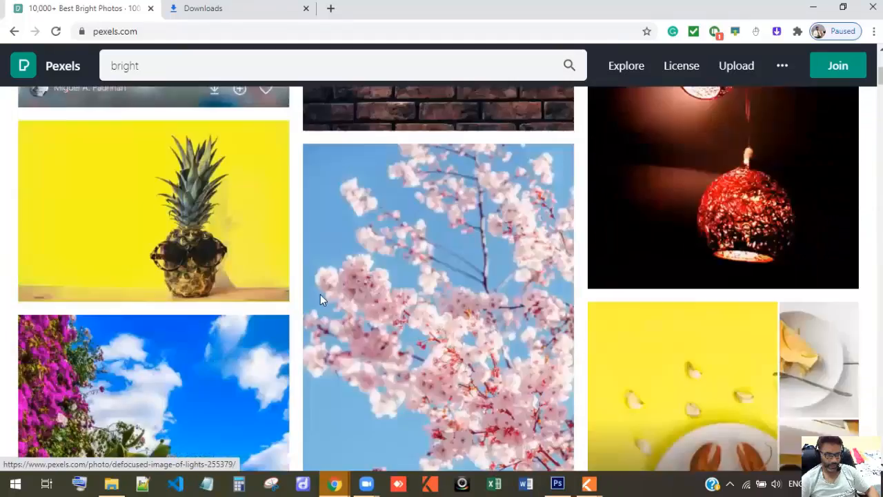
scroll(331, 315, "down", 12)
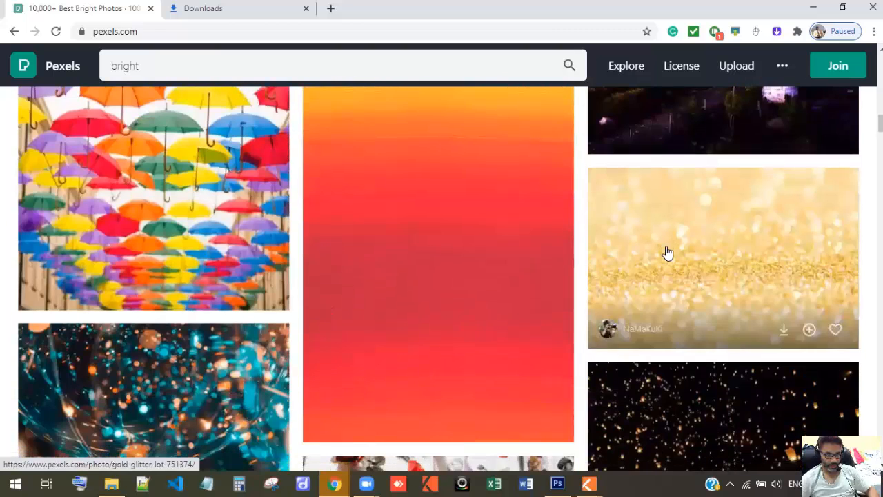
- Open the gold glitter photo, download it for free, and dismiss the thank-you dialog
left_click(666, 247)
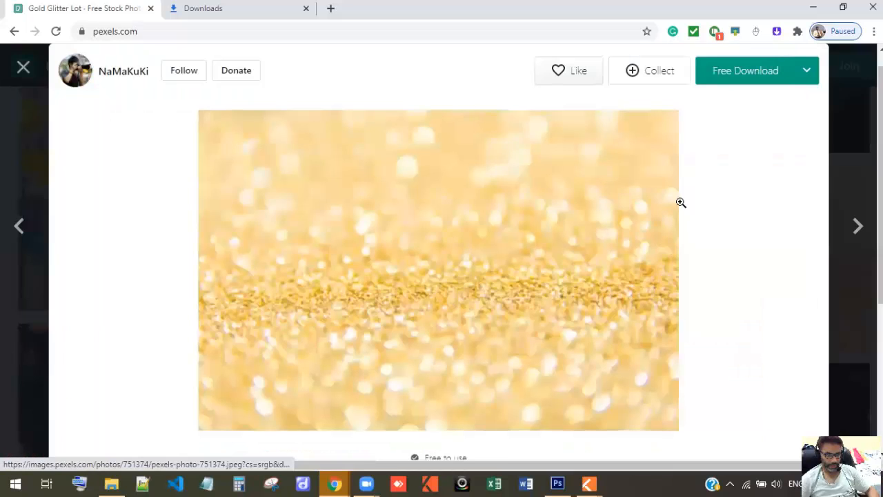
left_click(733, 81)
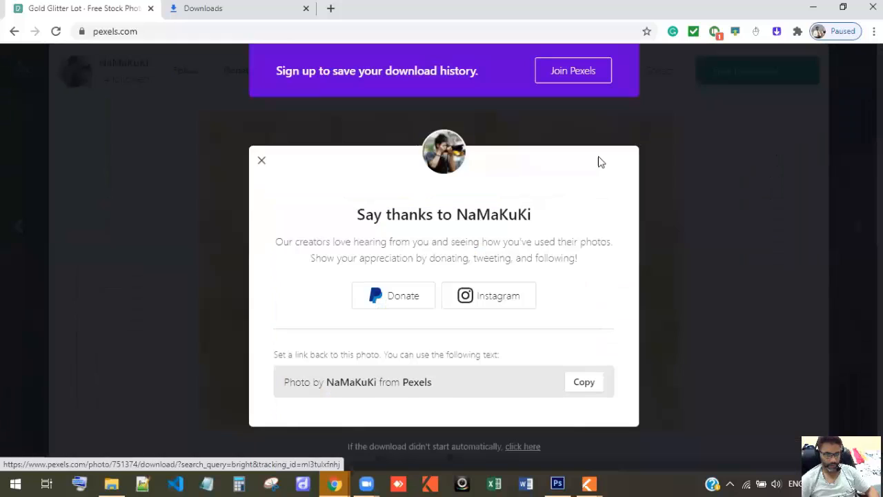
left_click(262, 161)
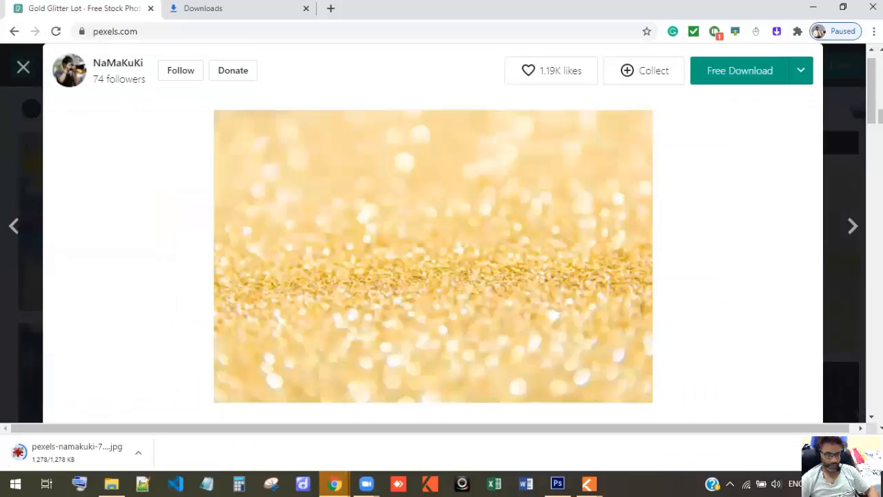
- Locate the downloaded glitter photo in its folder and transfer it to the Assets folder under multimedia > Graphics
key("ctrl+j")
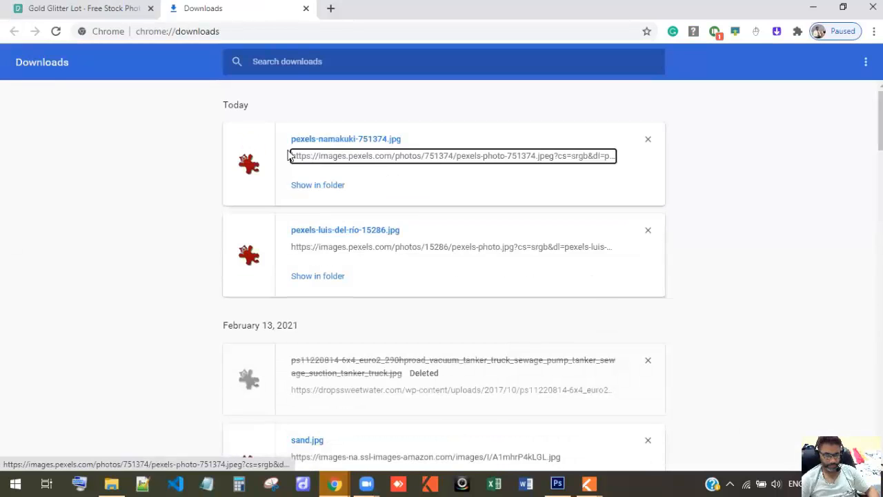
left_click(312, 185)
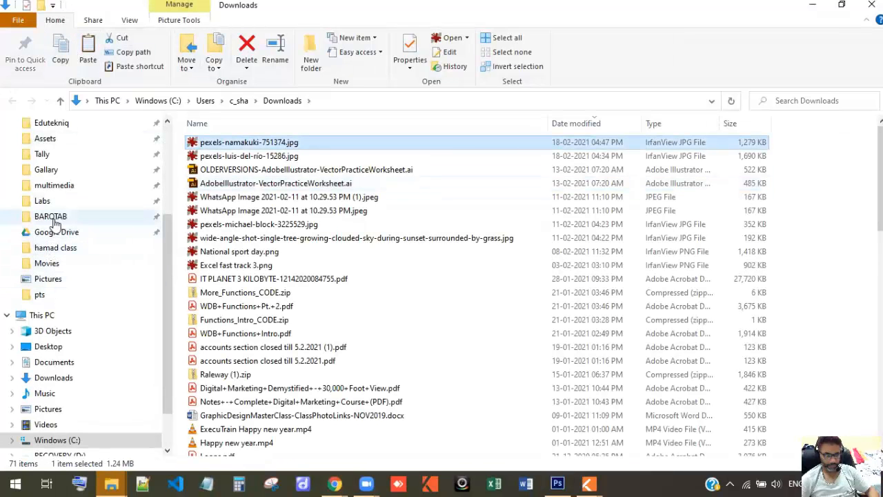
left_click(58, 185)
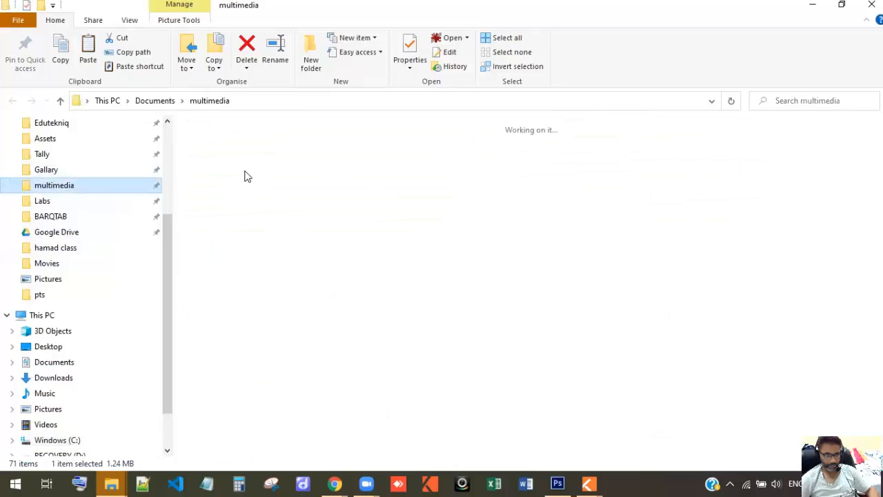
double_click(261, 160)
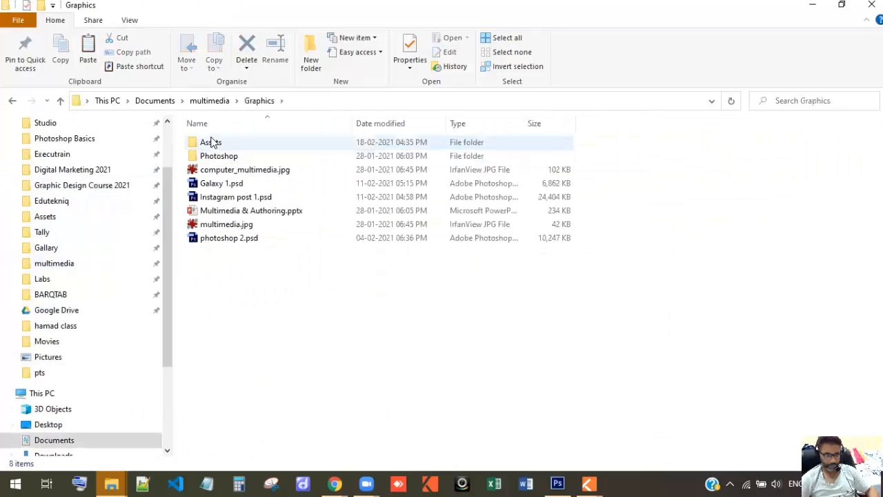
double_click(212, 142)
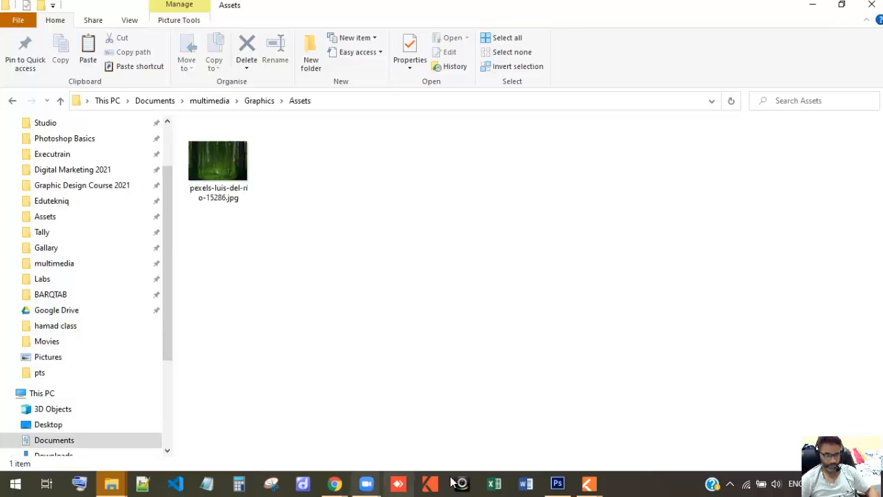
- Switch to Photoshop and place pexels-namakuki-751374.jpg from the Assets folder directly above the Background layer
left_click(558, 483)
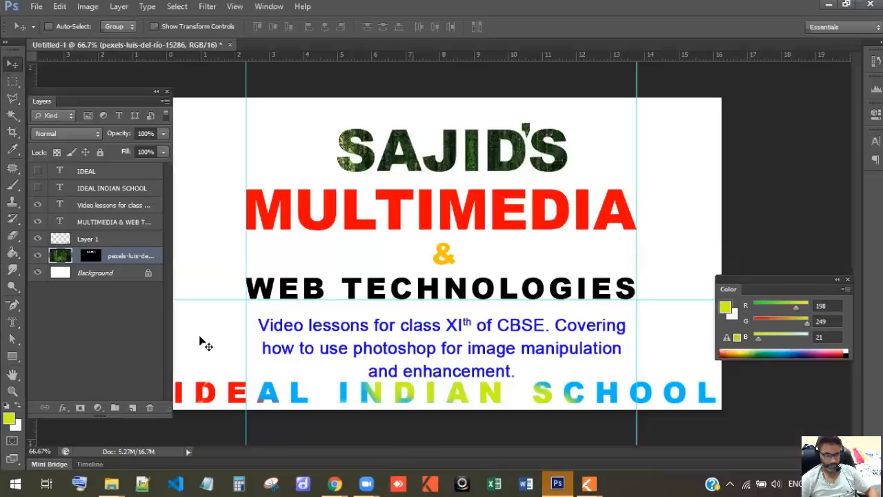
left_click(118, 273)
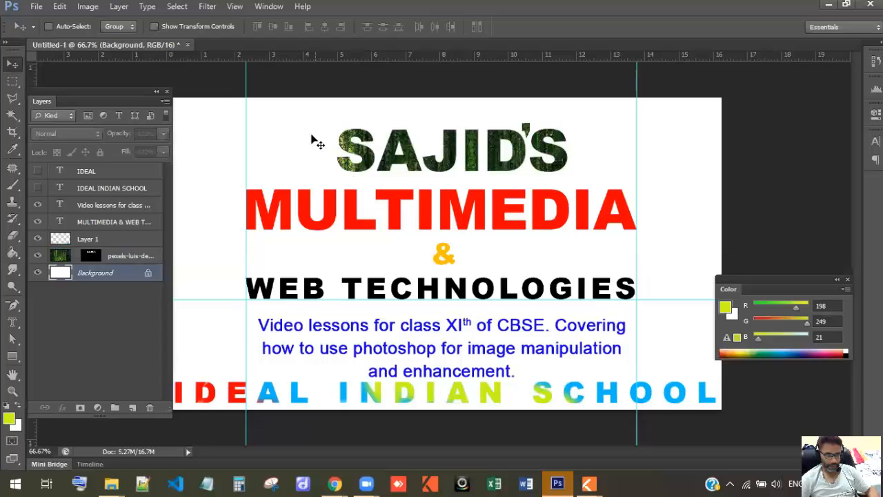
left_click(34, 6)
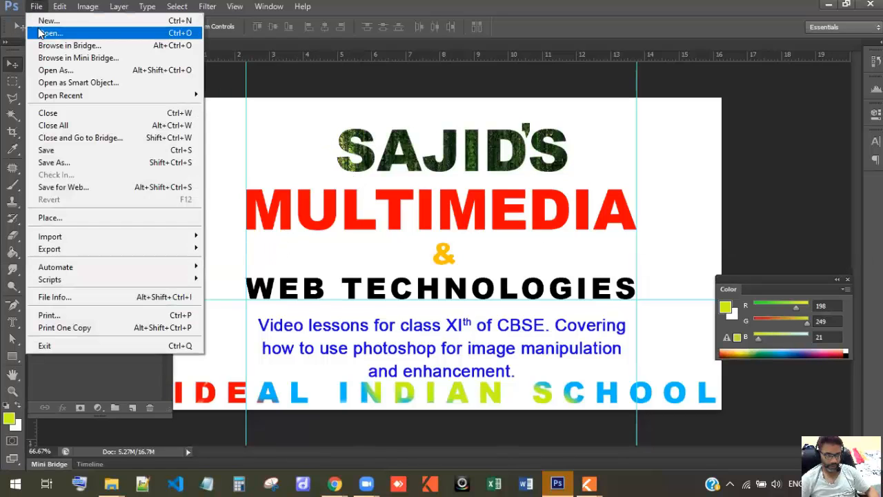
left_click(76, 219)
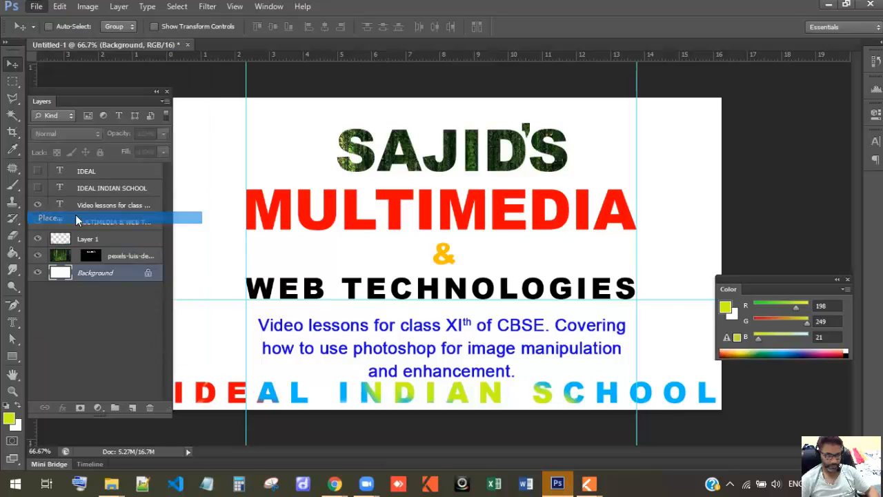
left_click(448, 156)
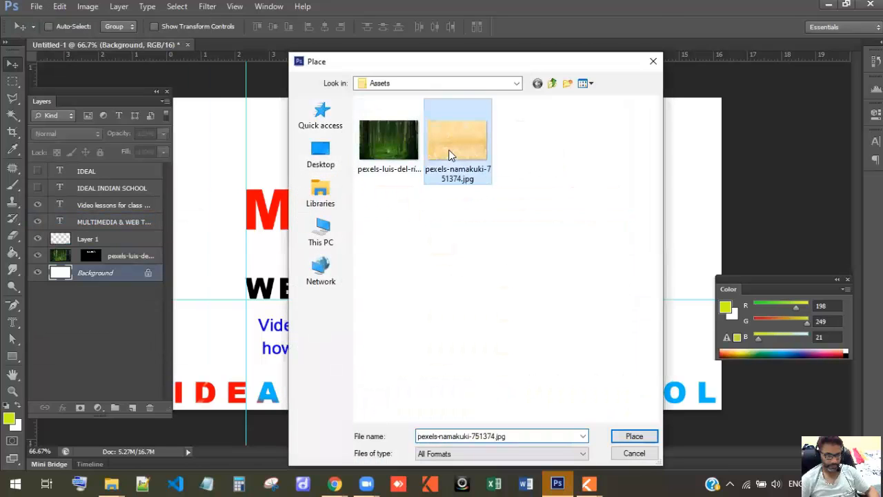
double_click(448, 153)
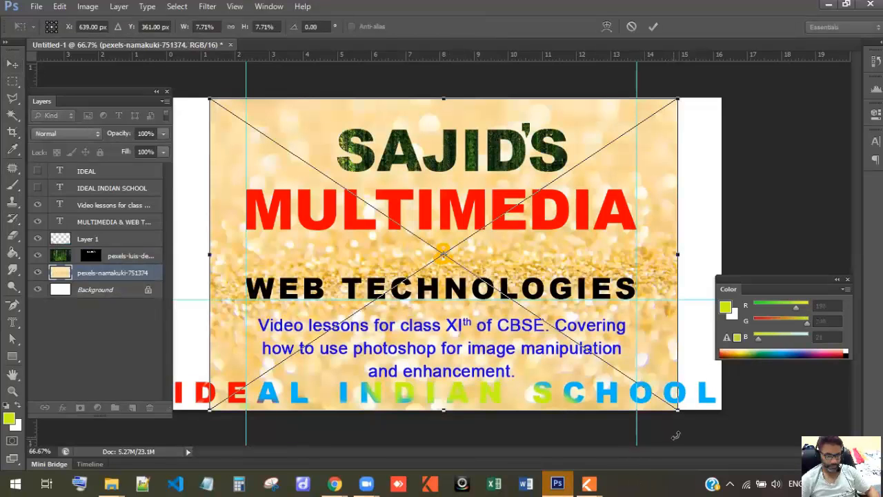
- Scale the placed glitter photo proportionally from its centre to about 9.20% so it covers the whole canvas, and commit it
left_click_drag(679, 412, 717, 455)
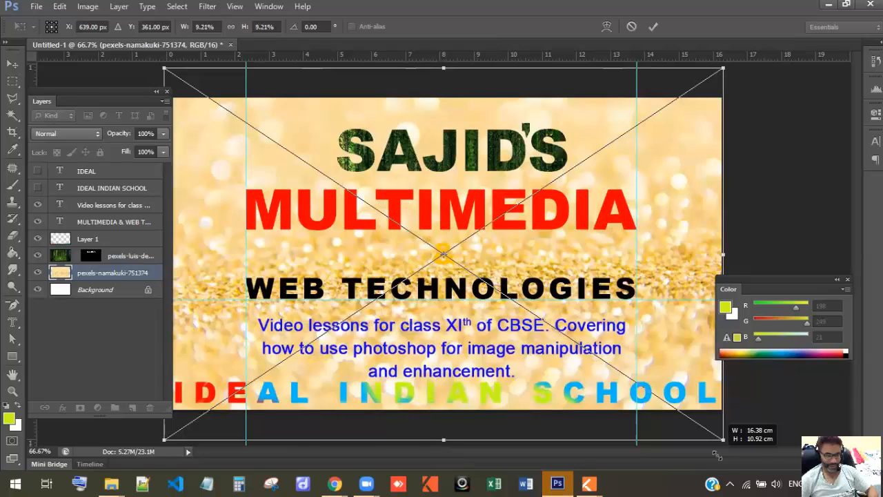
left_click_drag(717, 455, 717, 455)
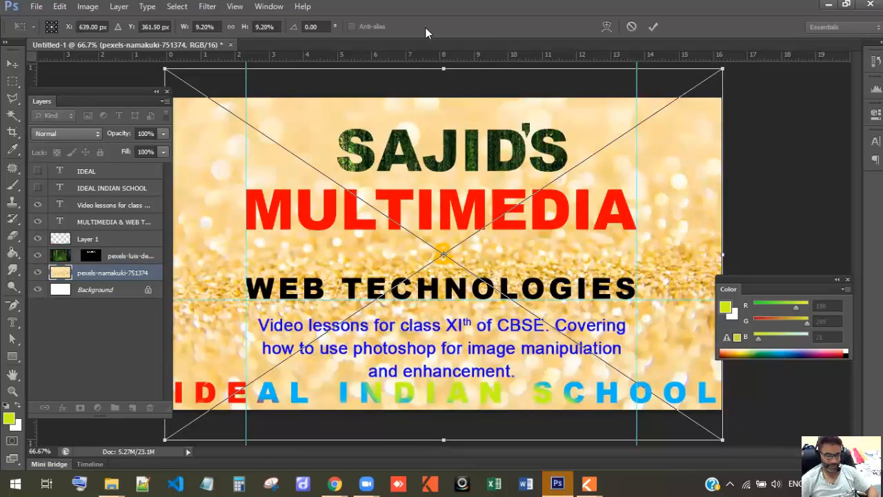
left_click(651, 29)
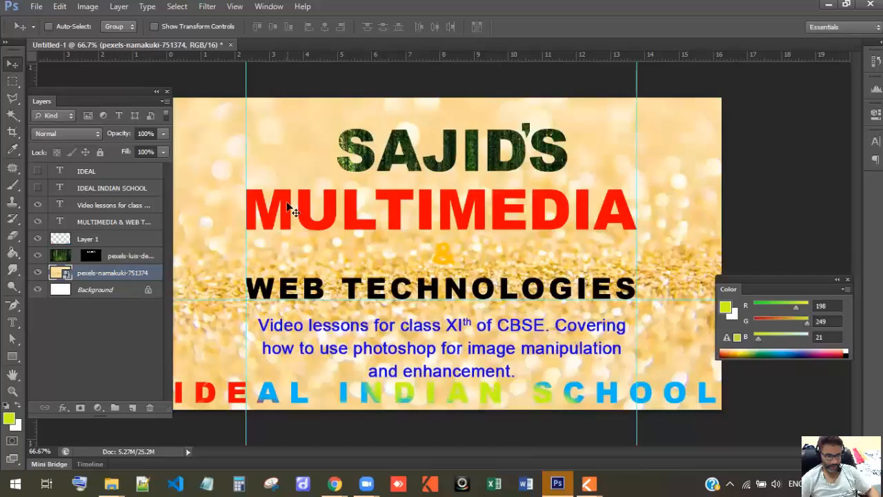
- Add a Stroke effect to the MULTIMEDIA & WEB TECHNOLOGIES text layer, with a 4 px size and Outside position
left_click(82, 224)
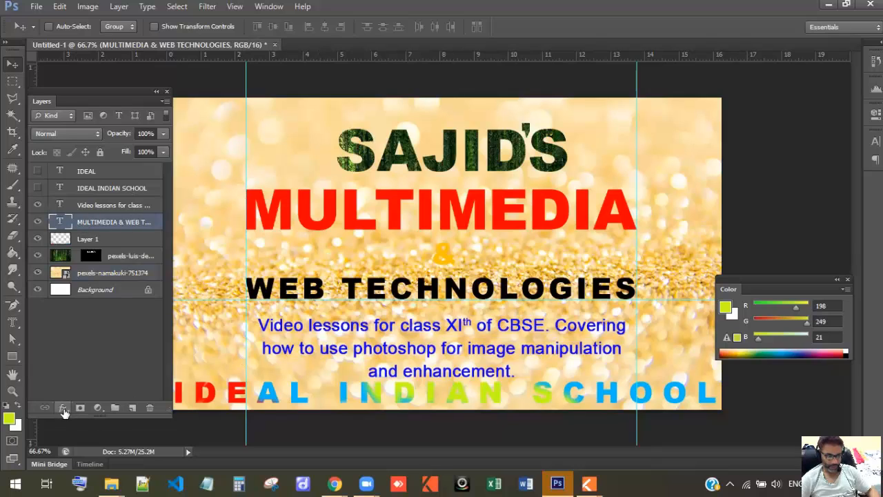
left_click(63, 408)
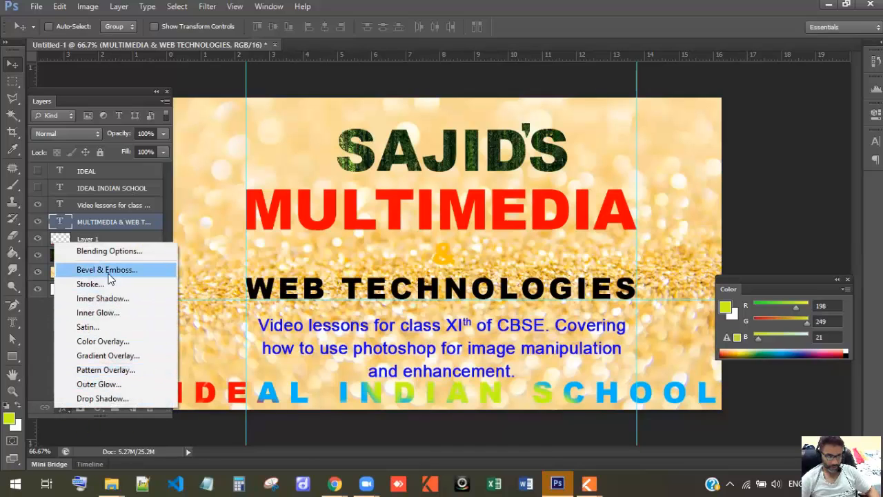
left_click(103, 285)
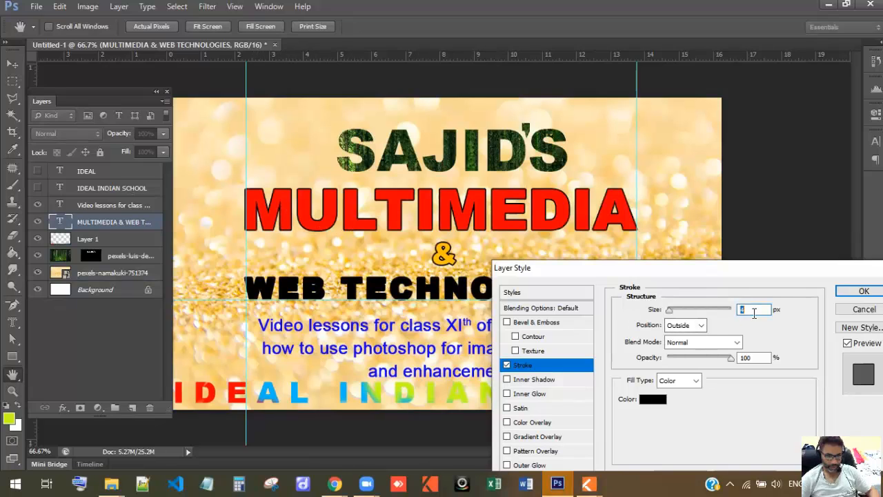
key("Up")
key("Up")
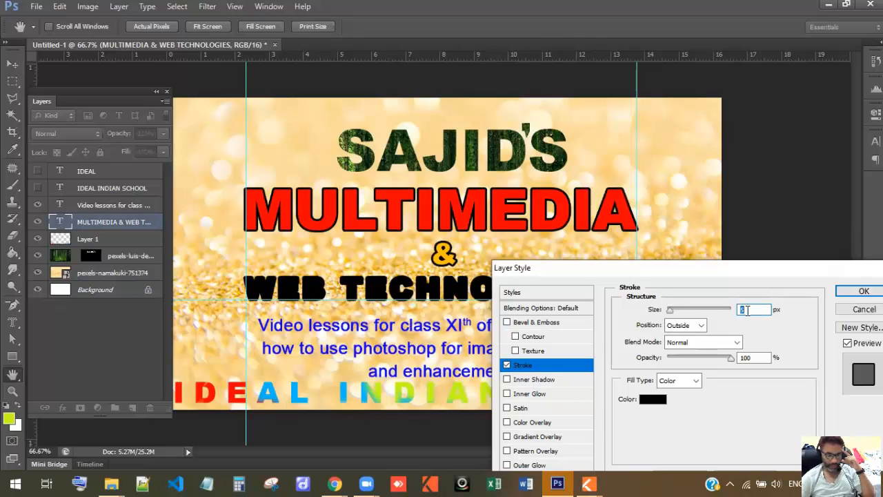
key("Down")
key("Down")
key("Down")
key("Down")
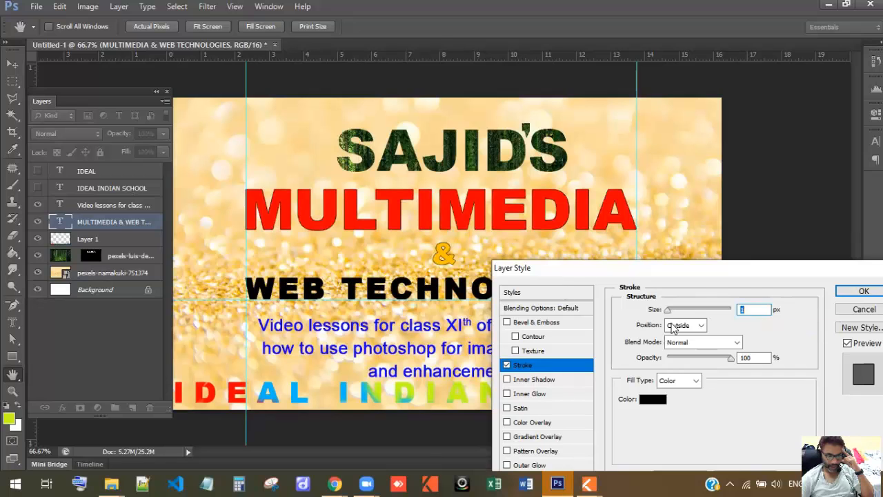
scroll(757, 310, "up", 2)
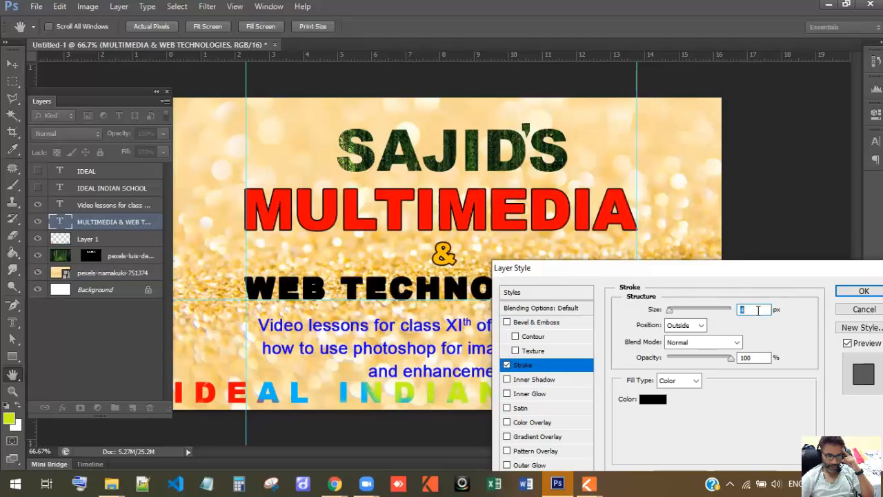
- Try orange, green and magenta for the stroke colour, settle on blue 1c00ef, and apply the layer style
left_click(653, 400)
left_click(285, 203)
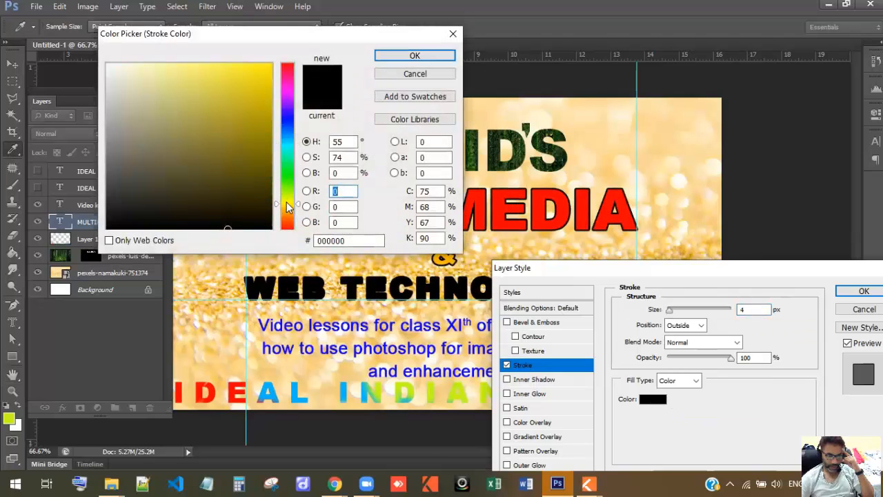
left_click(288, 210)
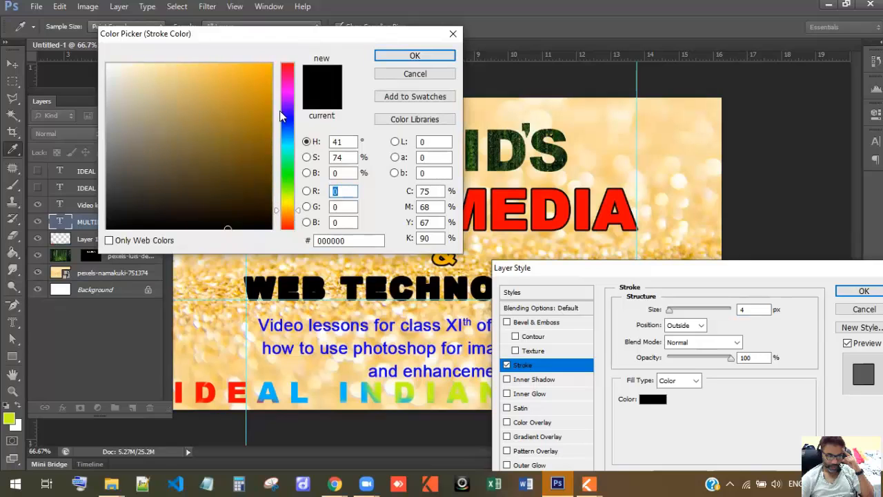
left_click(271, 68)
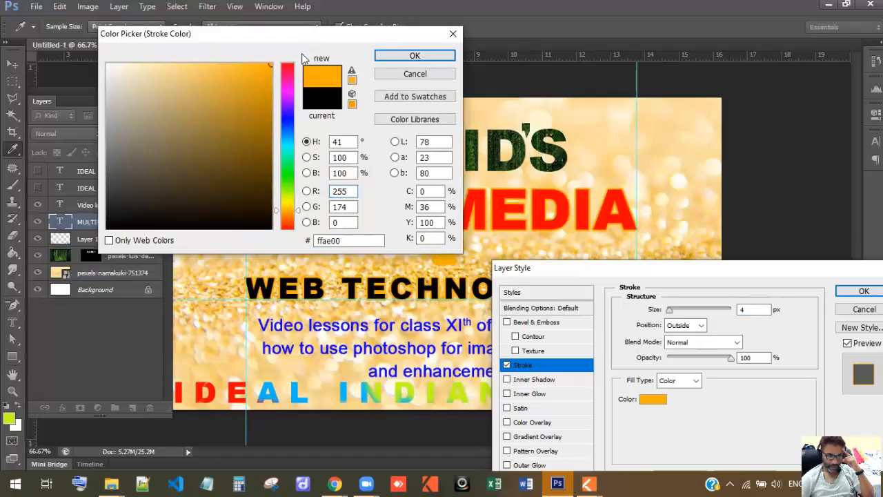
left_click_drag(287, 169, 291, 178)
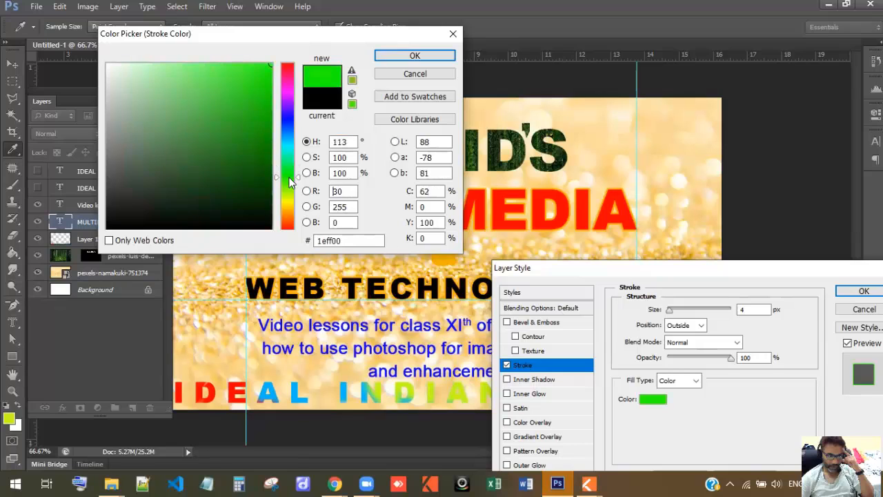
left_click(291, 115)
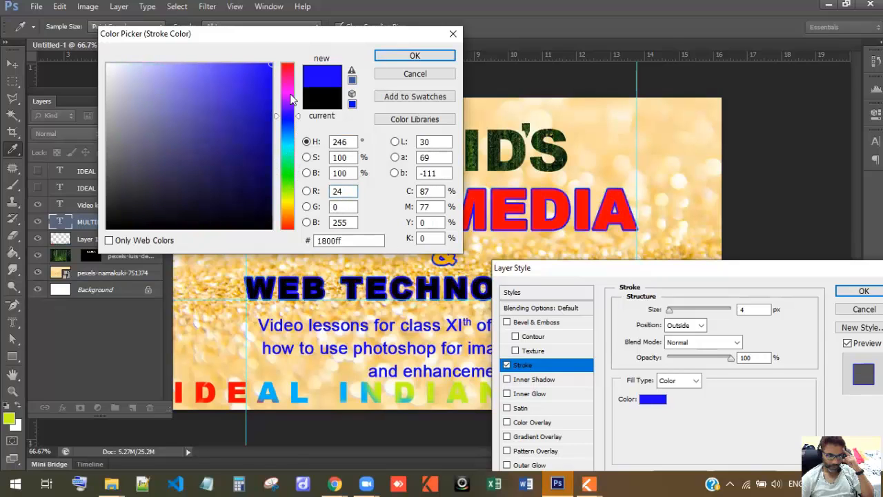
left_click_drag(290, 95, 284, 118)
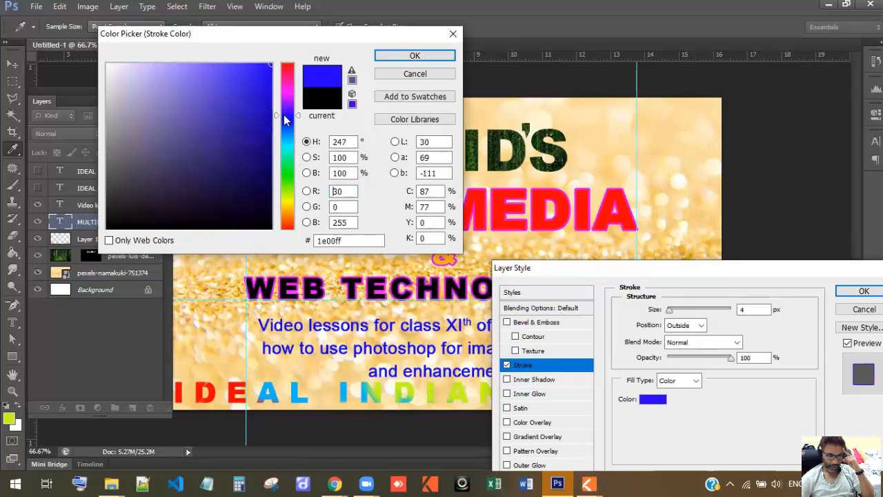
left_click(271, 74)
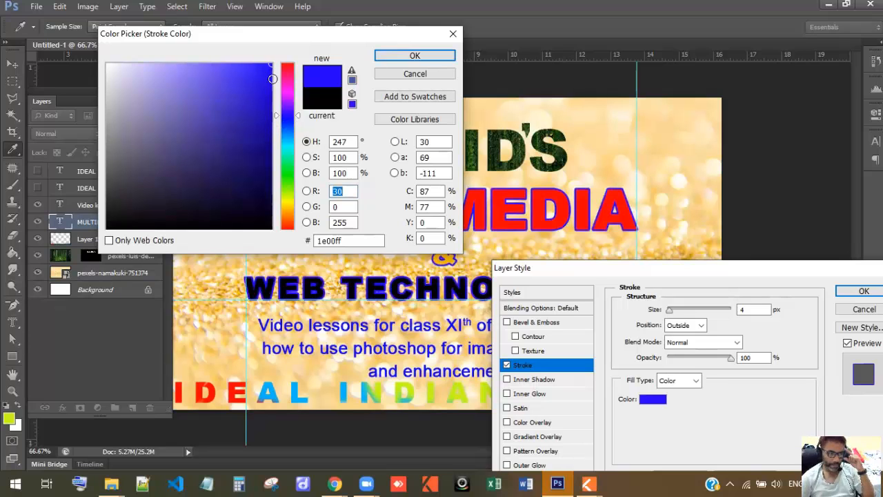
left_click(415, 57)
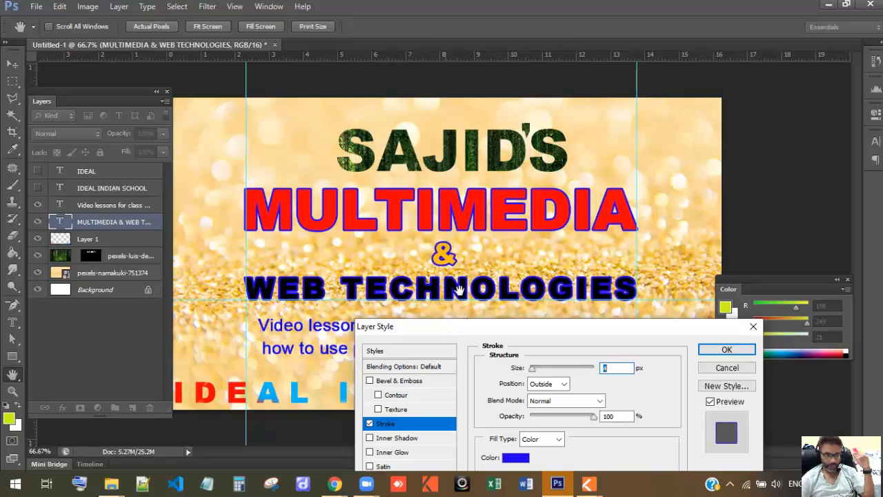
left_click(728, 350)
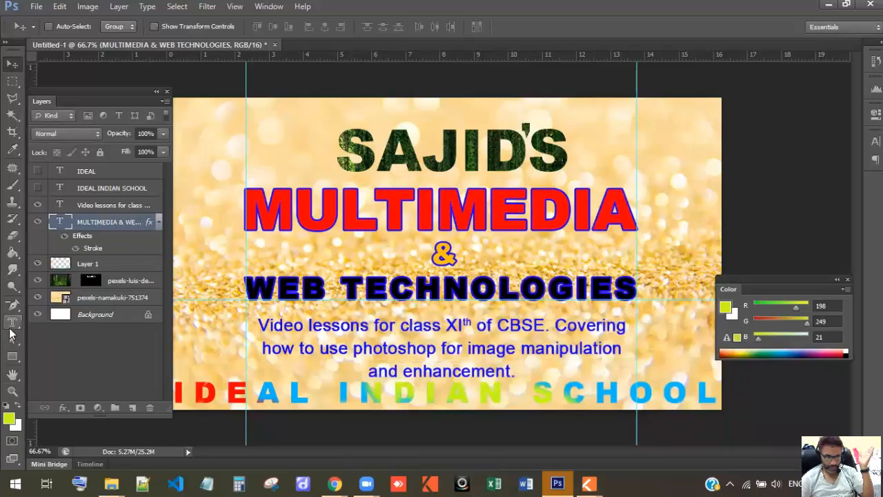
- With the Horizontal Type tool, copy the "& WEB TECHNOLOGIES" lines and delete them from the MULTIMEDIA text layer
left_click(15, 321)
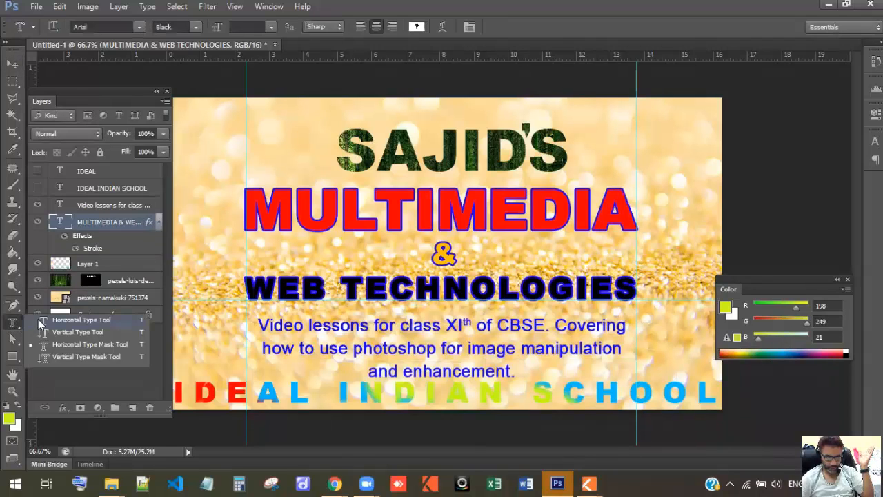
left_click(69, 320)
triple_click(316, 286)
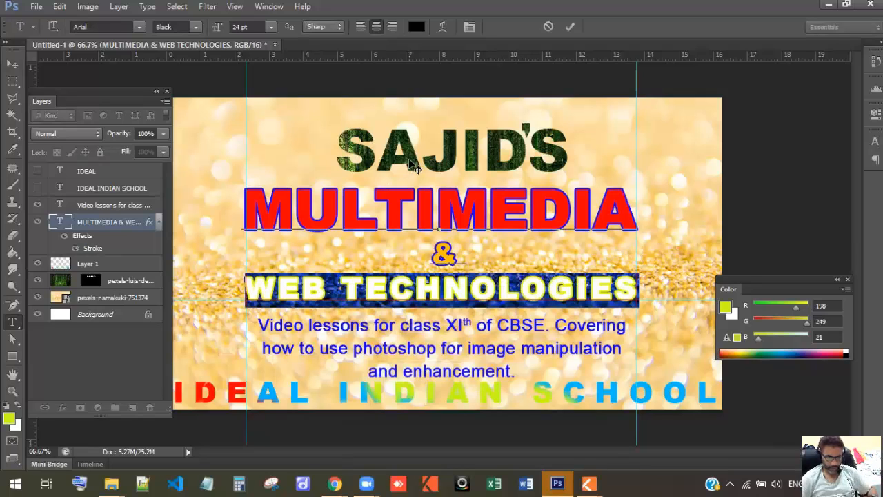
left_click_drag(430, 251, 643, 289)
key("ctrl+c")
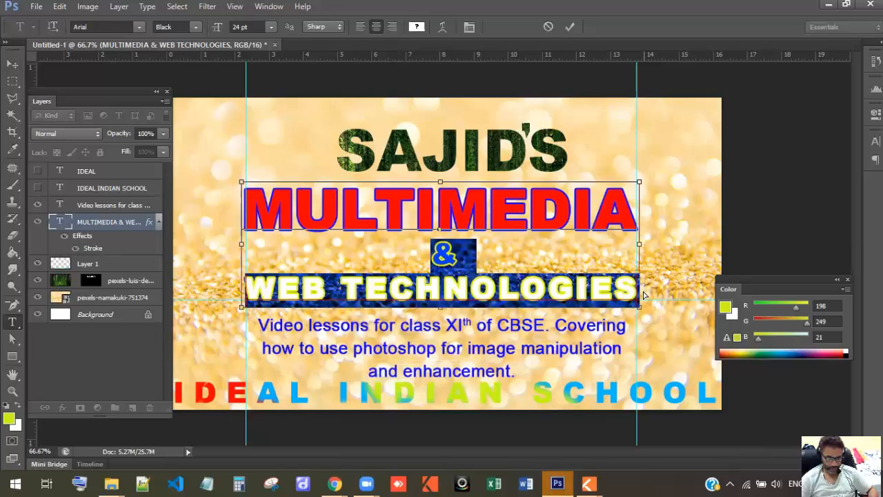
key("BackSpace")
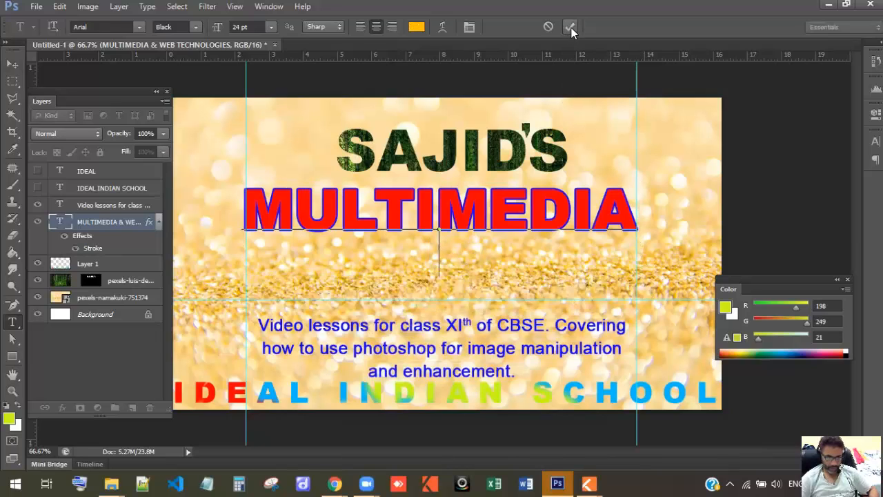
left_click(570, 27)
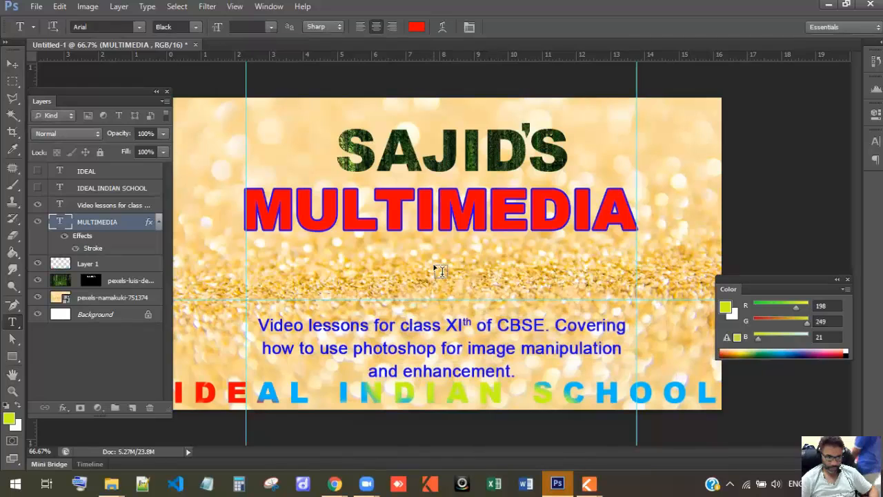
- Paste the copied "& WEB TECHNOLOGIES" lines as a separate text layer below the MULTIMEDIA title
left_click(434, 261)
key("ctrl+v")
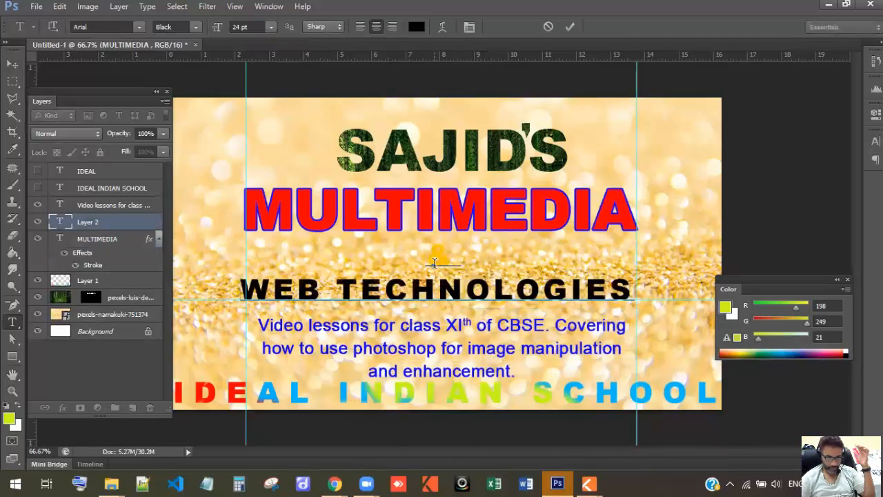
left_click(570, 27)
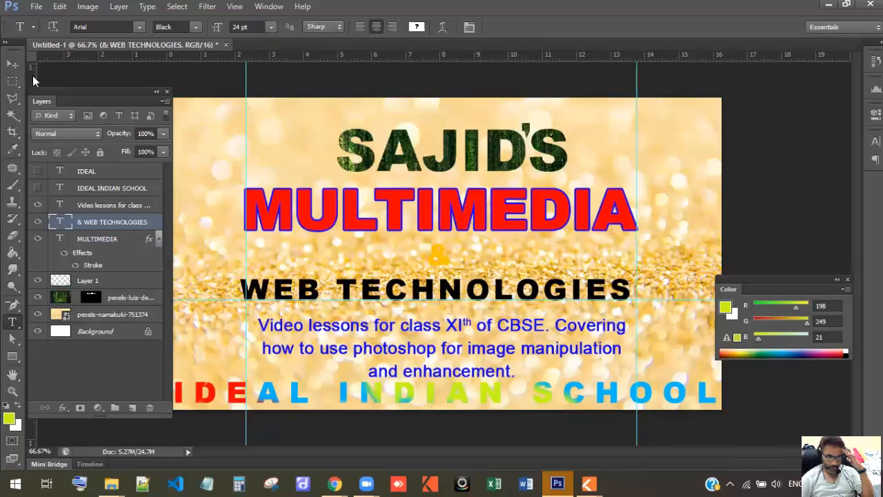
- Move the "& WEB TECHNOLOGIES" text up beneath MULTIMEDIA, aligning it between the two vertical guides
left_click(13, 65)
left_click_drag(405, 299, 421, 282)
key("Down")
key("Down")
key("Down")
key("Down")
key("Down")
key("Down")
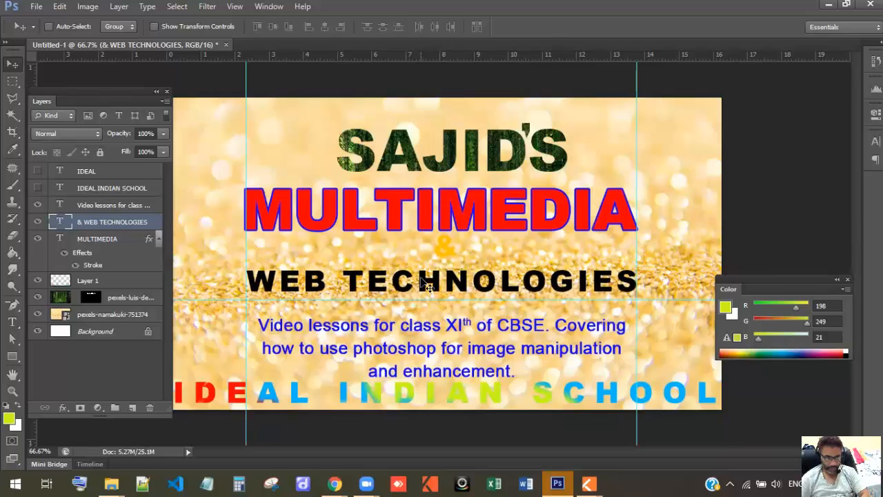
- Change the stroke colour of the MULTIMEDIA text layer to black 000000 and apply the layer style
left_click(104, 242)
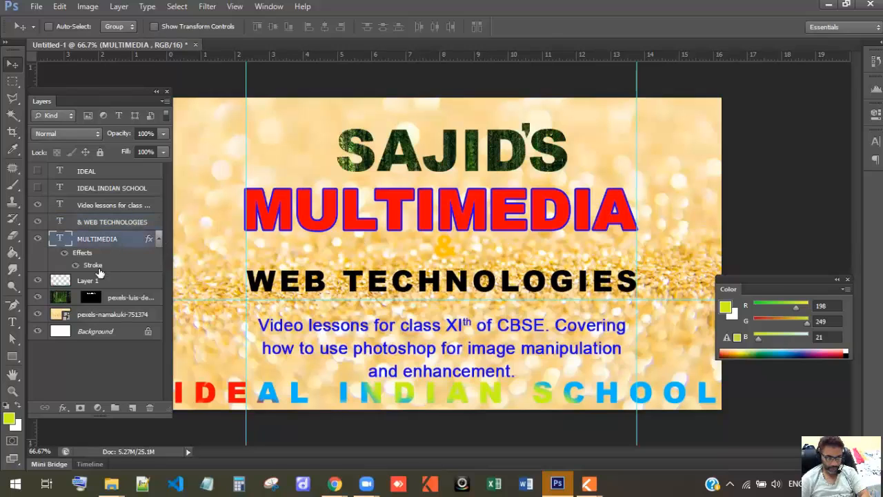
double_click(92, 265)
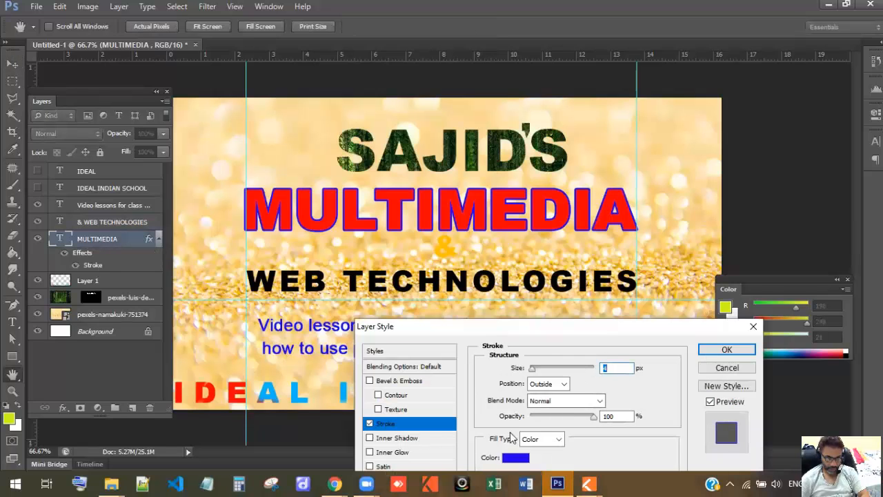
left_click(516, 459)
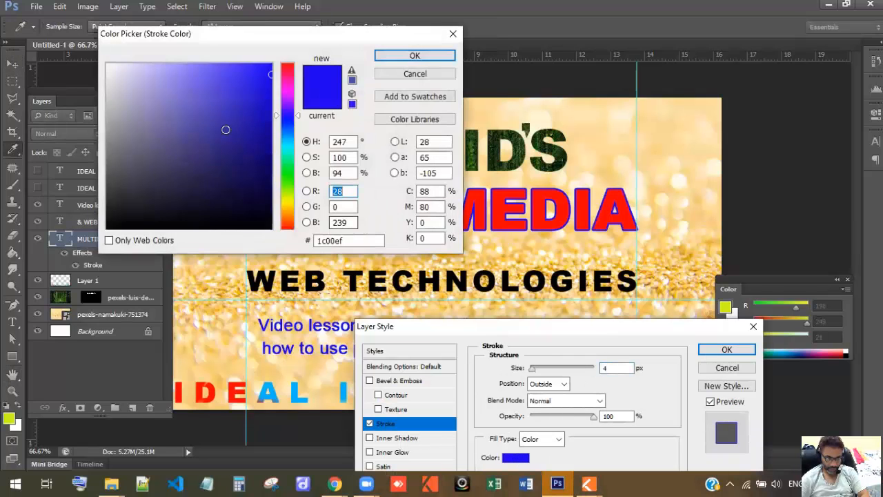
left_click_drag(133, 194, 88, 239)
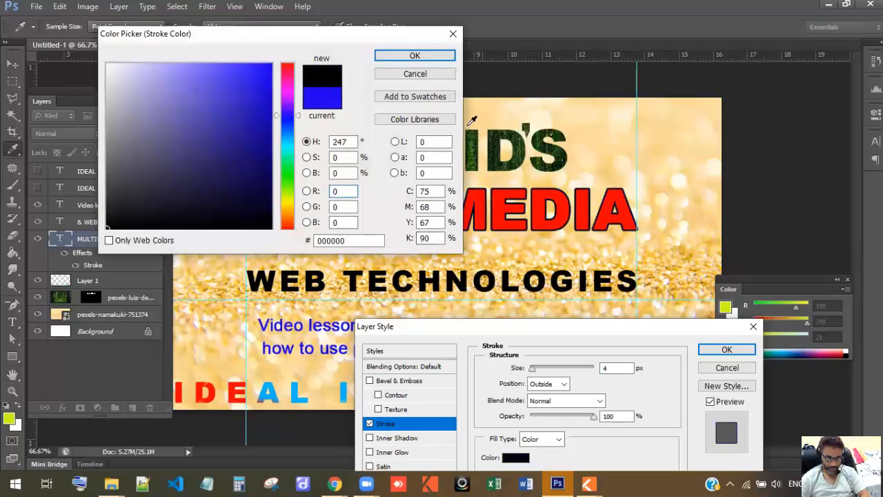
left_click(434, 59)
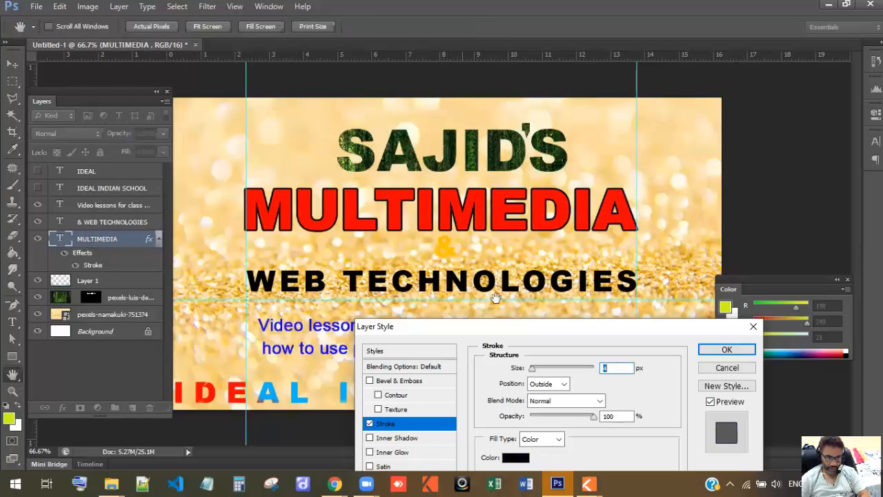
left_click(726, 349)
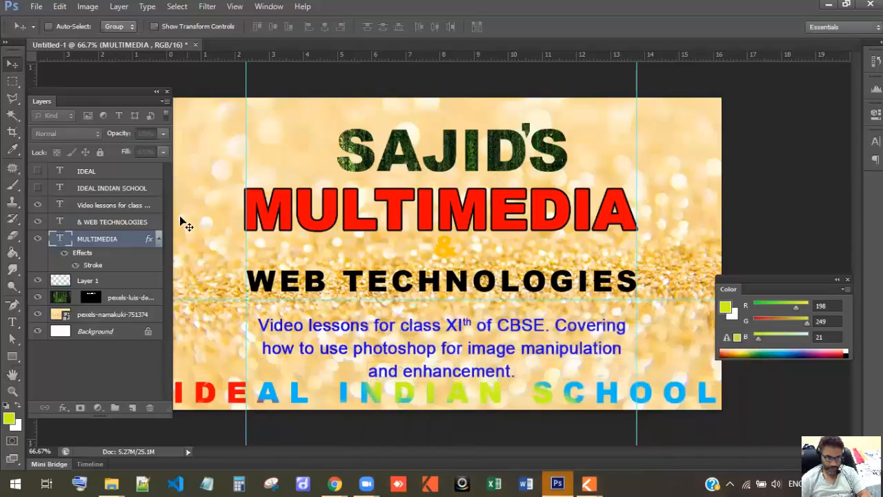
- Add a 3 px outside stroke in white ffffff to the "& WEB TECHNOLOGIES" text layer and apply it
double_click(112, 222)
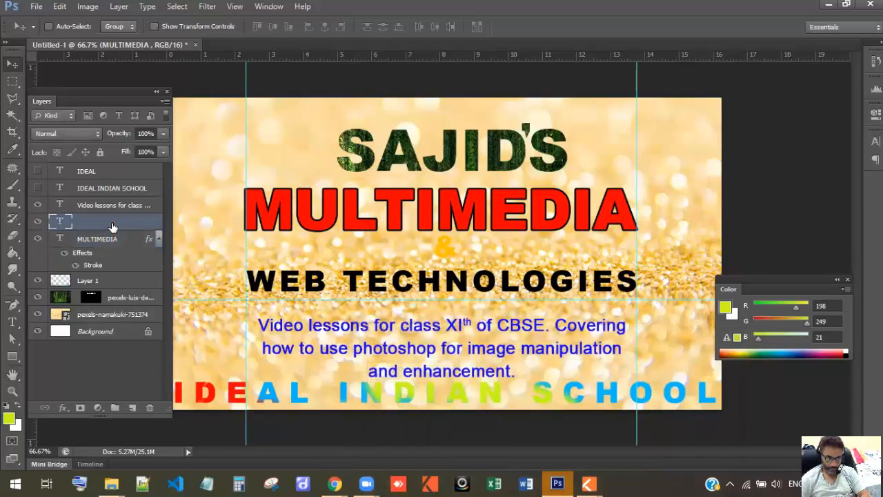
left_click(63, 413)
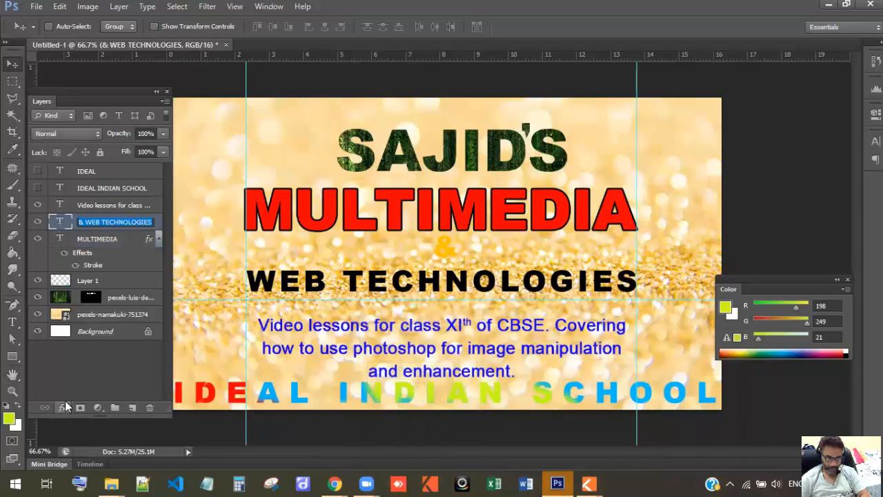
left_click(97, 279)
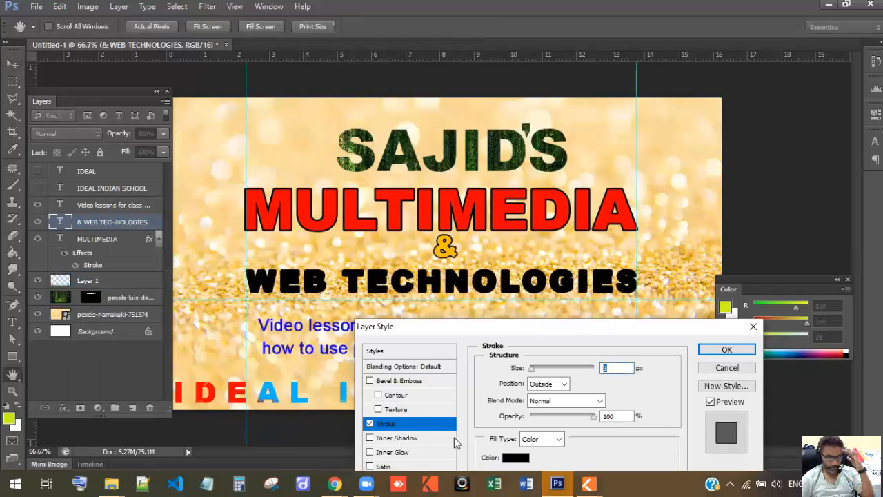
left_click(515, 457)
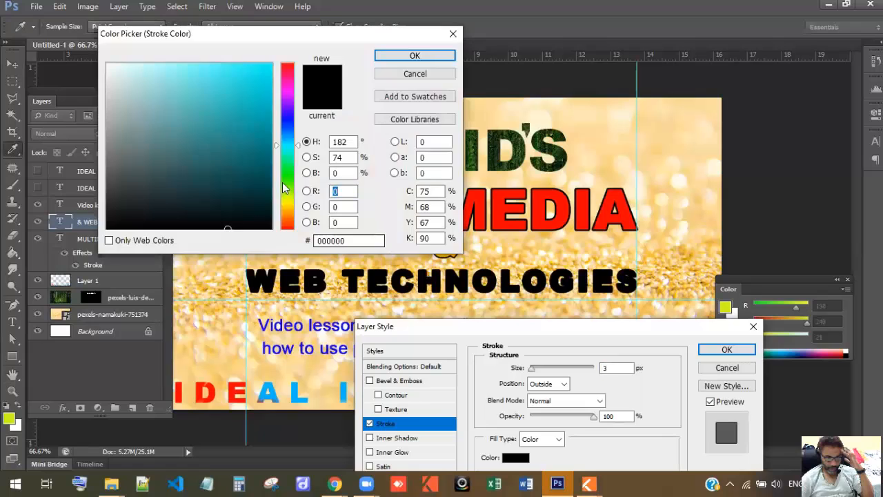
left_click(114, 76)
left_click_drag(114, 77, 100, 58)
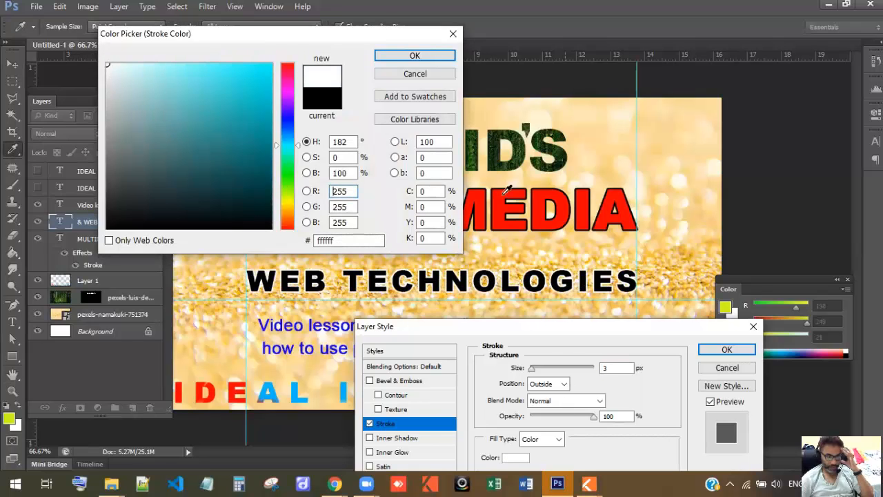
left_click(422, 57)
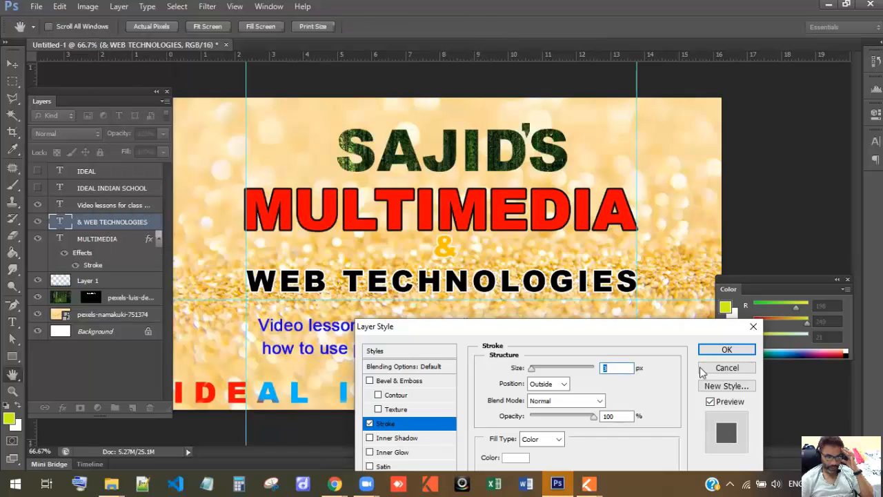
left_click_drag(636, 328, 639, 312)
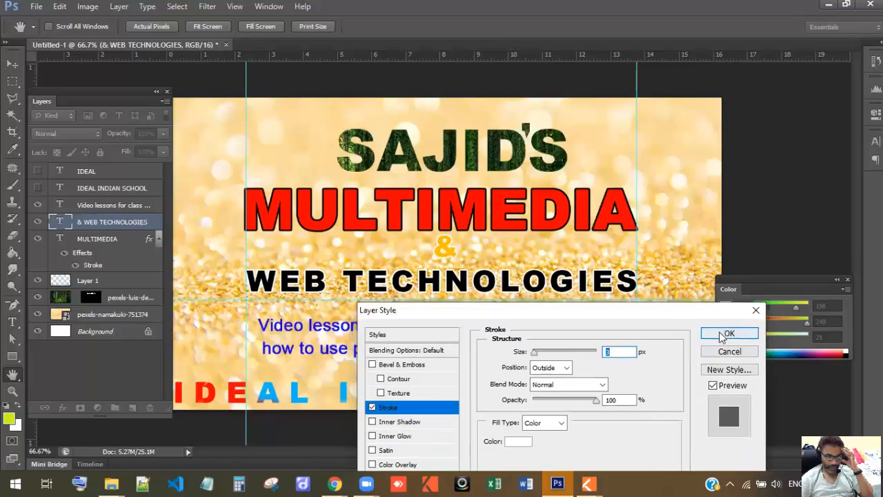
left_click(724, 335)
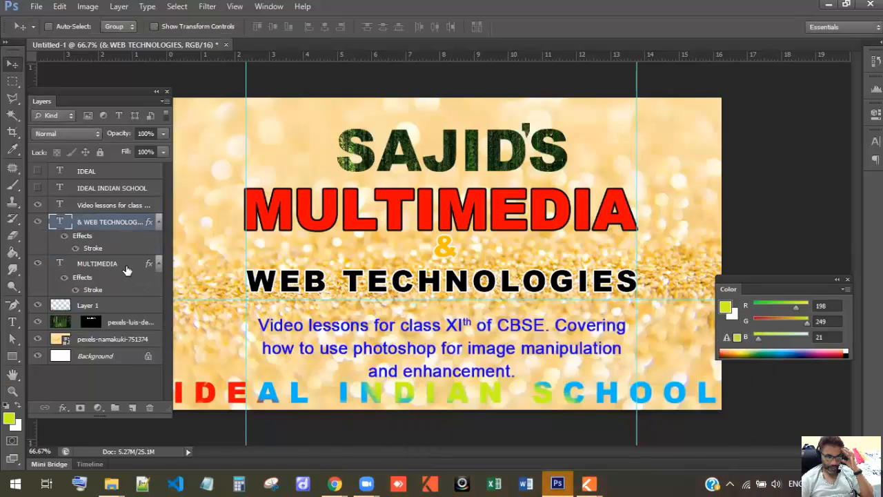
- Add a drop shadow to the MULTIMEDIA text layer with distance 12 px, spread 17% and size 9 px
double_click(98, 264)
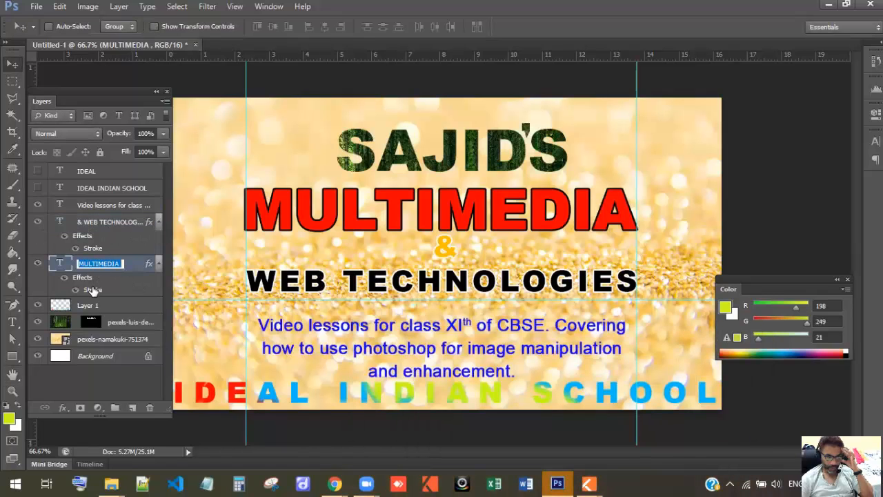
key("Return")
left_click(64, 407)
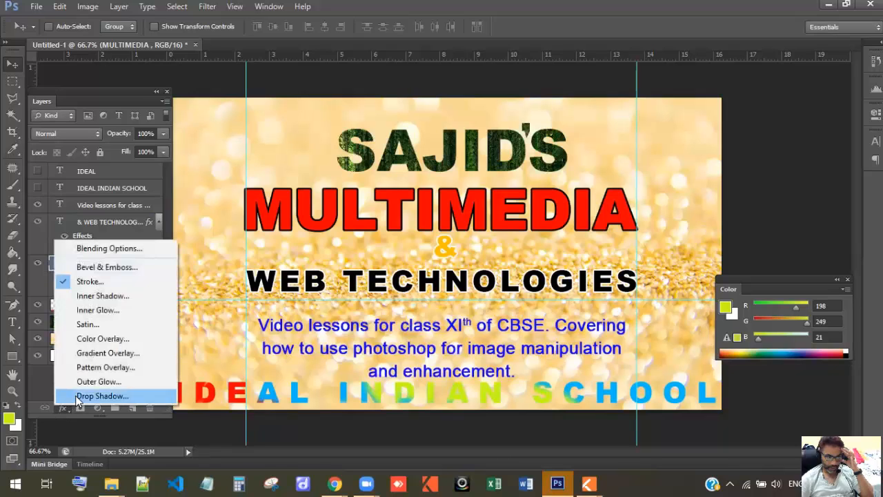
left_click(76, 397)
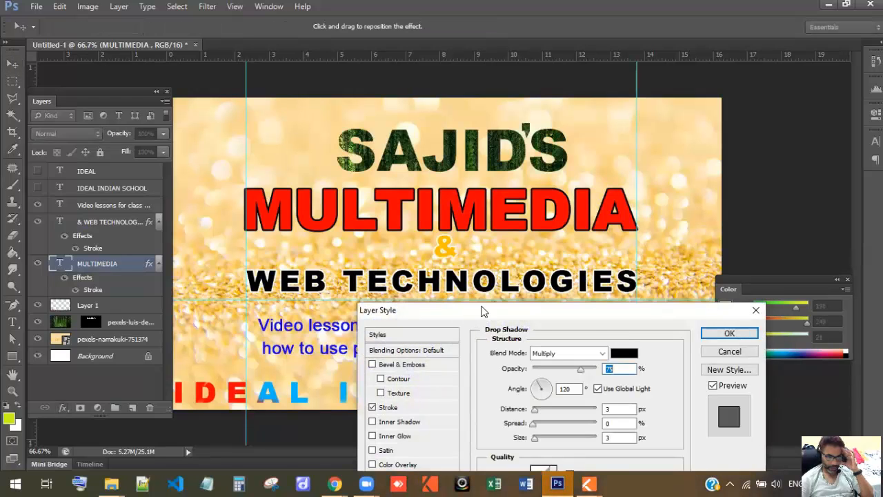
left_click_drag(483, 311, 678, 131)
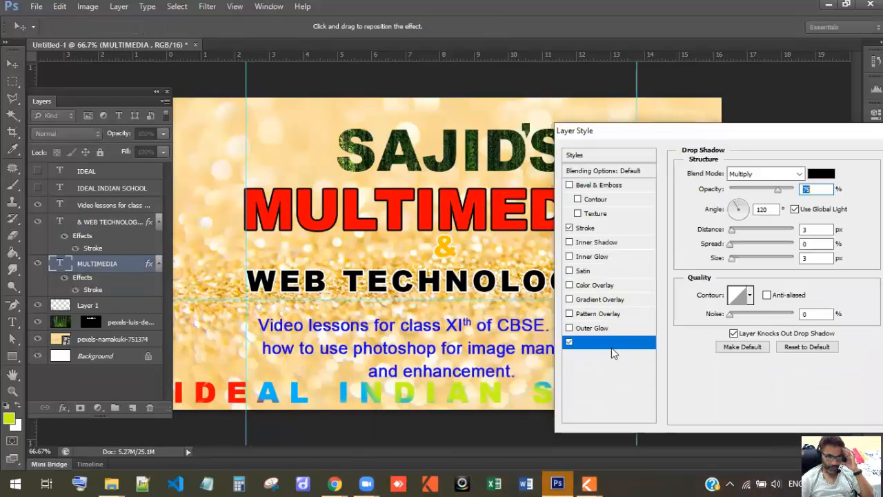
left_click(739, 233)
left_click_drag(741, 235, 736, 236)
left_click(735, 259)
left_click_drag(736, 262, 741, 248)
left_click(733, 246)
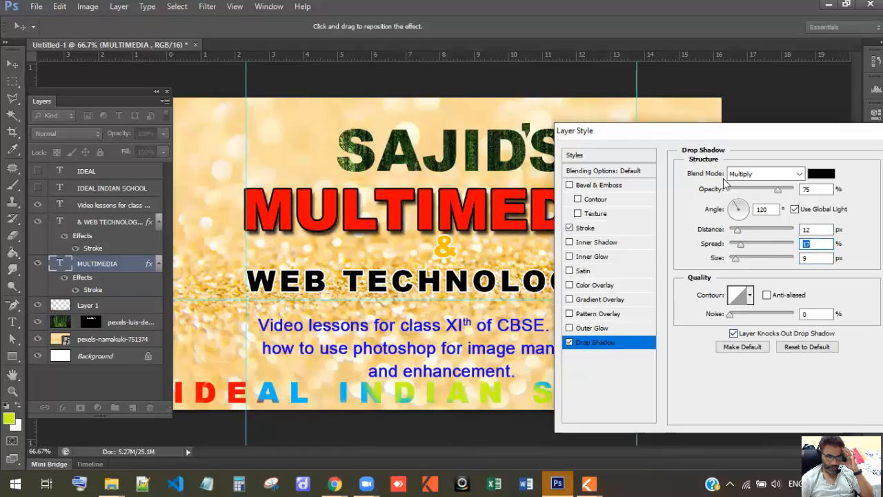
- Set the MULTIMEDIA drop shadow's angle to -48° and apply the layer style
left_click_drag(736, 205, 752, 227)
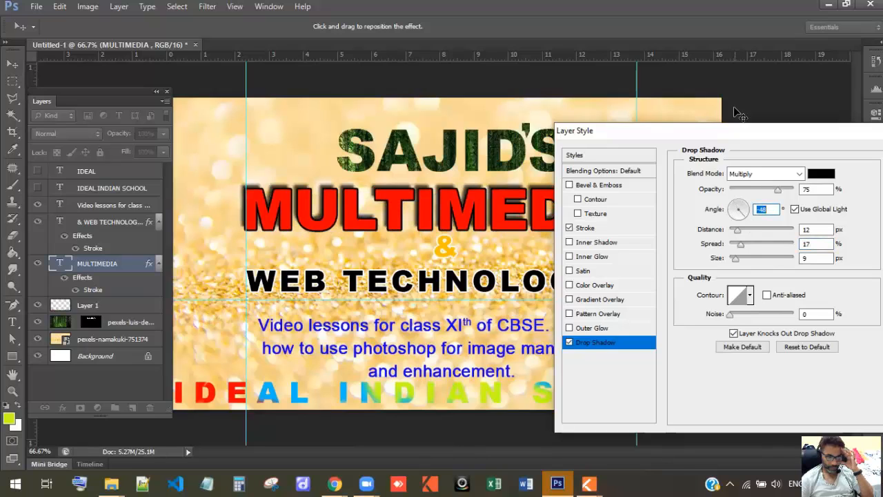
left_click_drag(717, 133, 502, 270)
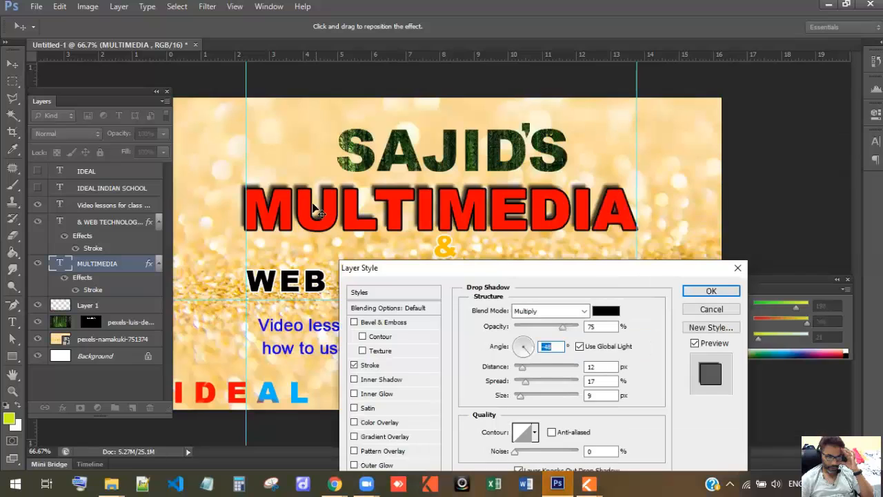
left_click(709, 292)
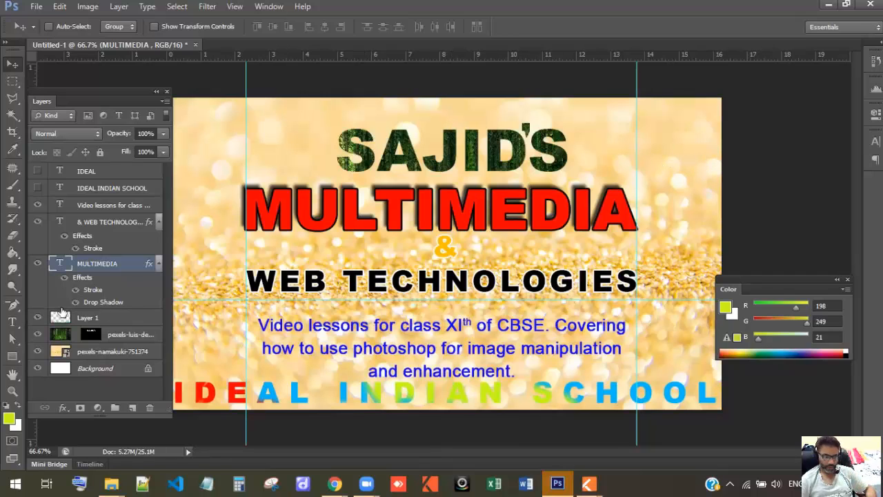
- With the Horizontal Type tool, start a new text reading "2" in the empty area beside SAJID'S
left_click(13, 322)
left_click(659, 165)
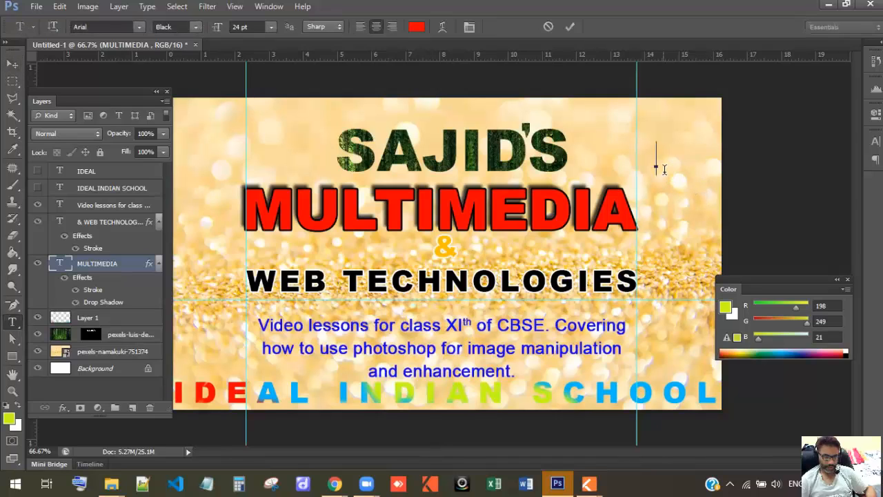
type("2")
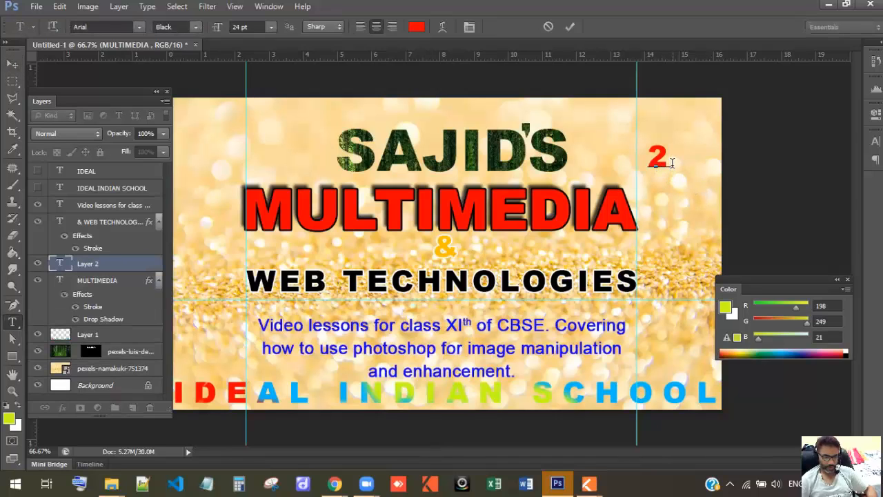
- Enlarge the "2" to 73 pt, commit the text, and move it beside the end of MULTIMEDIA, outside the vertical guide
left_click_drag(671, 163, 643, 158)
left_click(260, 27)
scroll(261, 27, "up", 14)
scroll(261, 27, "up", 20)
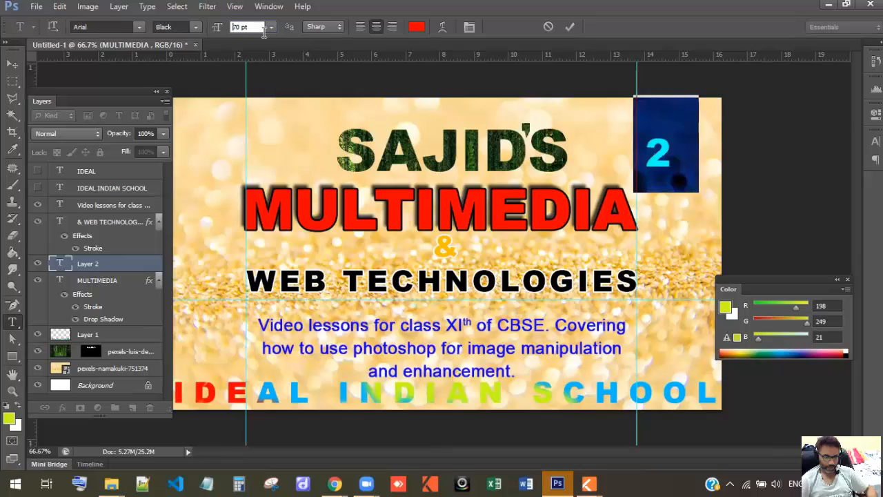
scroll(262, 31, "up", 3)
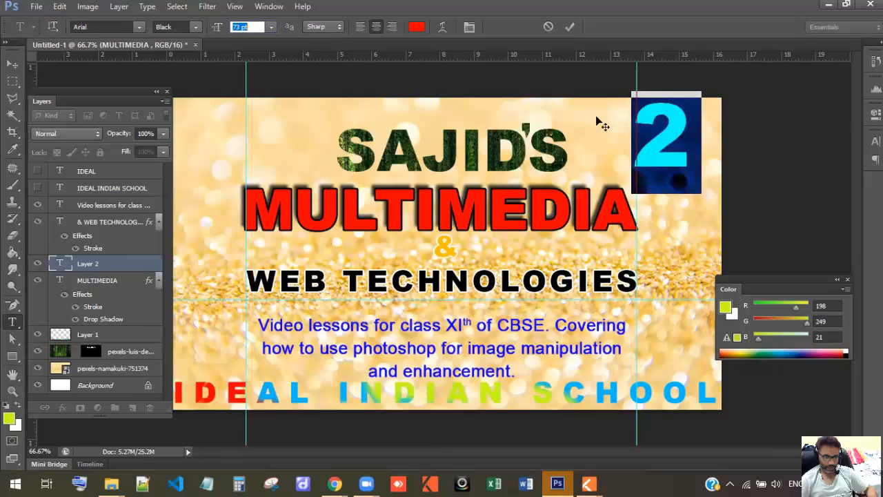
left_click(570, 29)
left_click(15, 65)
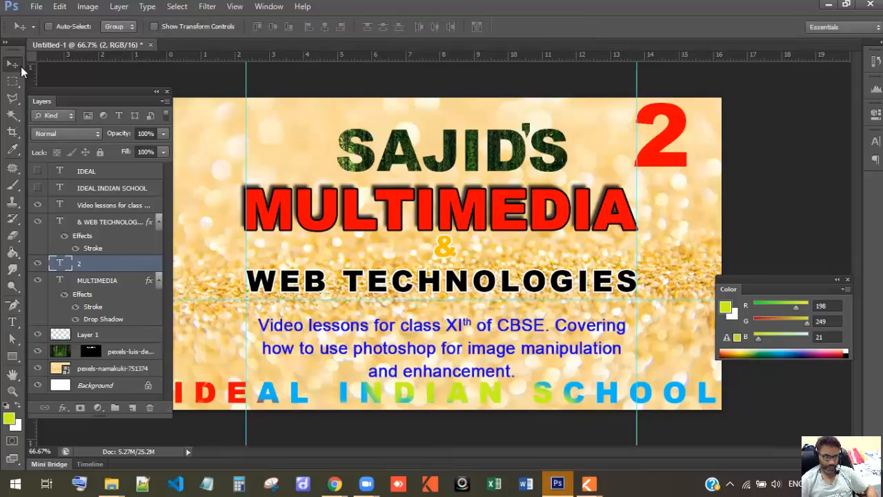
left_click_drag(669, 164, 687, 275)
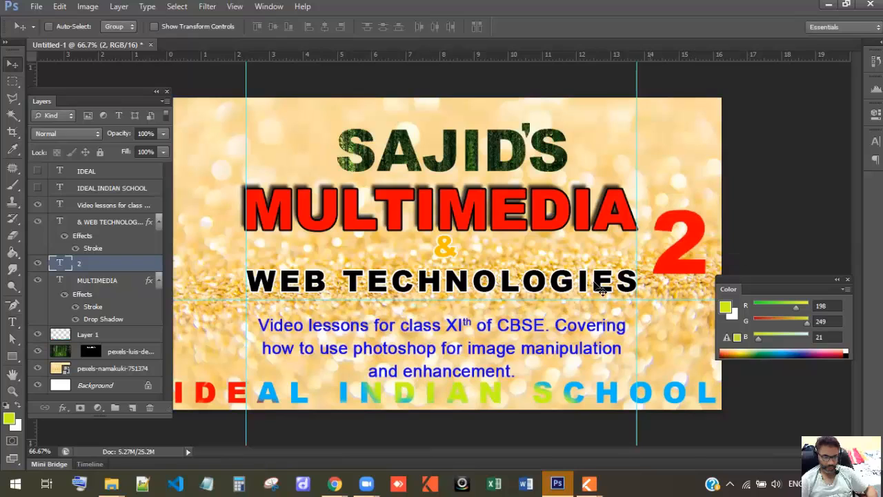
- Add a gradient overlay to the "2" text layer and move the layer style dialog clear of the "2"
left_click(62, 409)
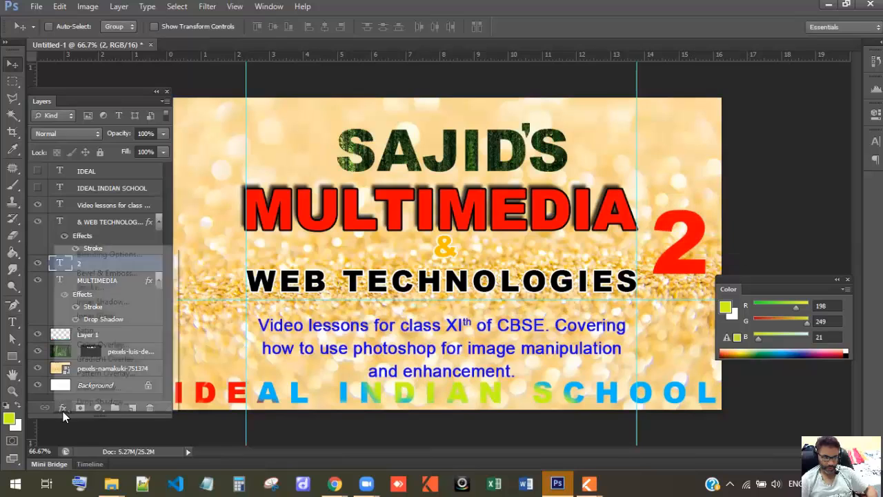
left_click(79, 360)
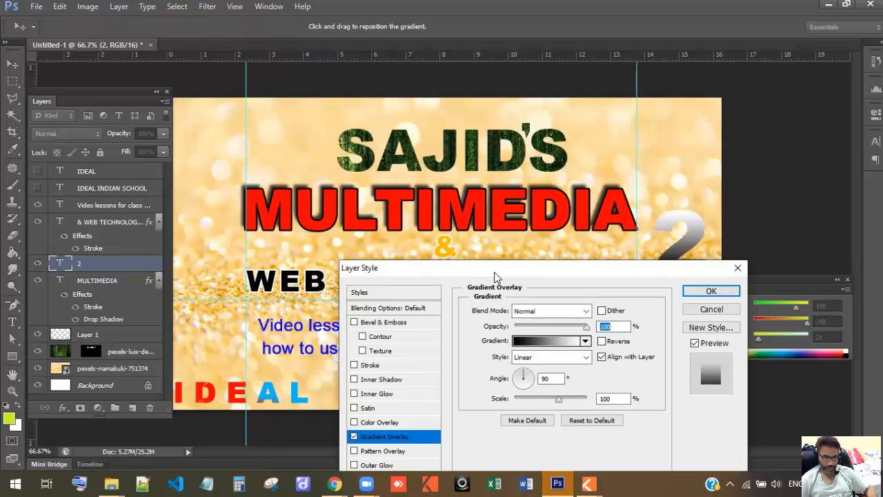
left_click_drag(494, 272, 273, 200)
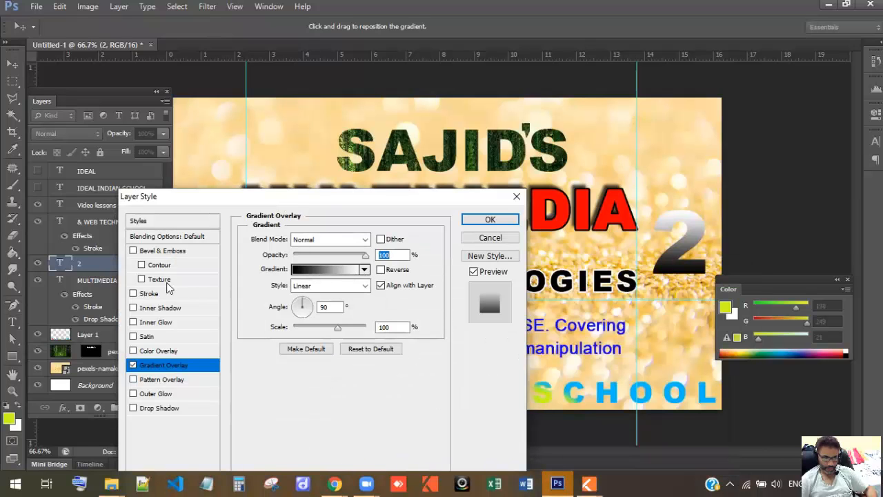
left_click(134, 364)
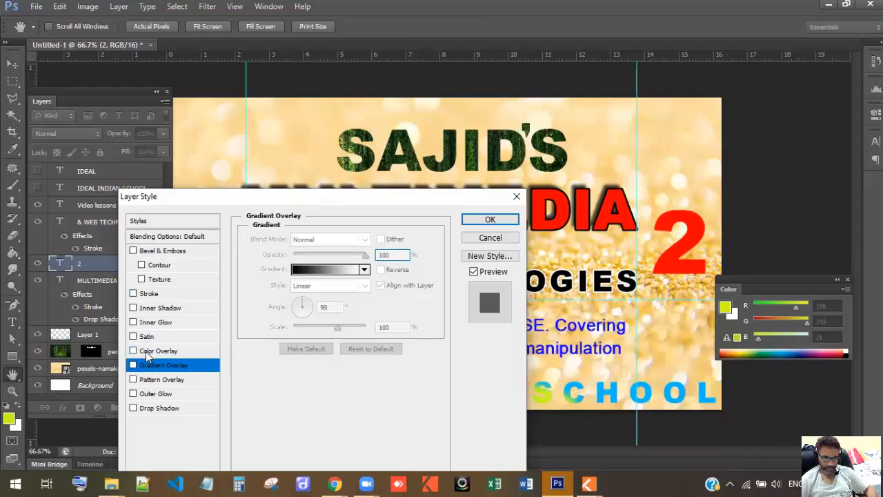
left_click(145, 408)
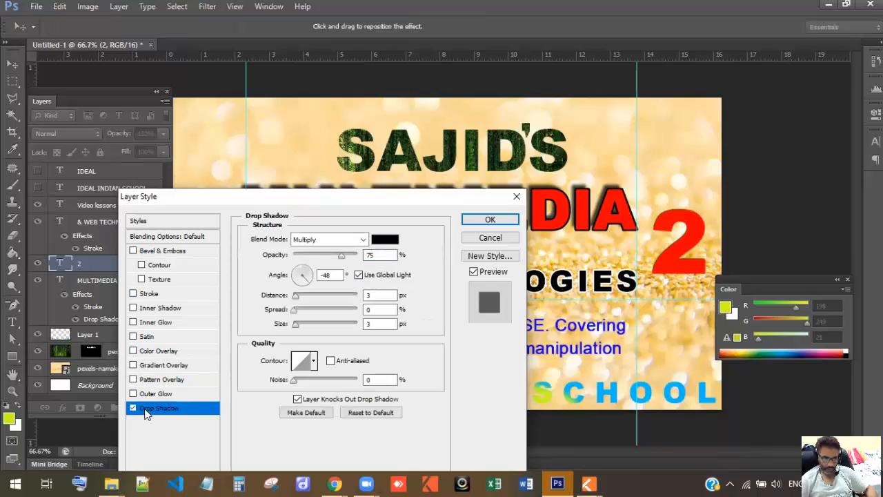
left_click(133, 408)
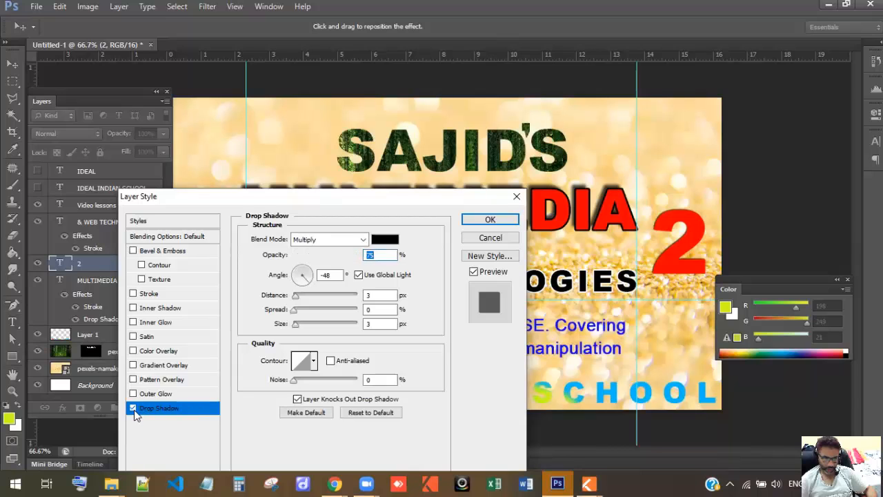
left_click(132, 366)
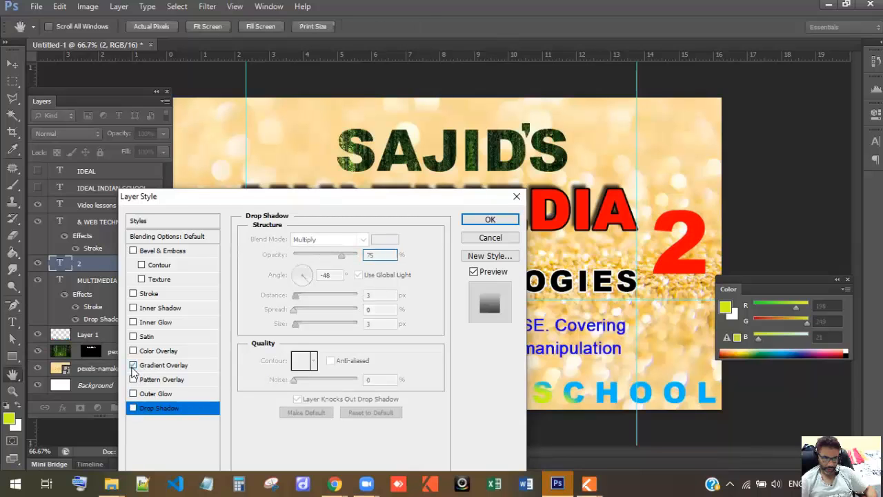
- Choose the banded silver metallic gradient preset for the gradient overlay of the "2"
left_click(146, 369)
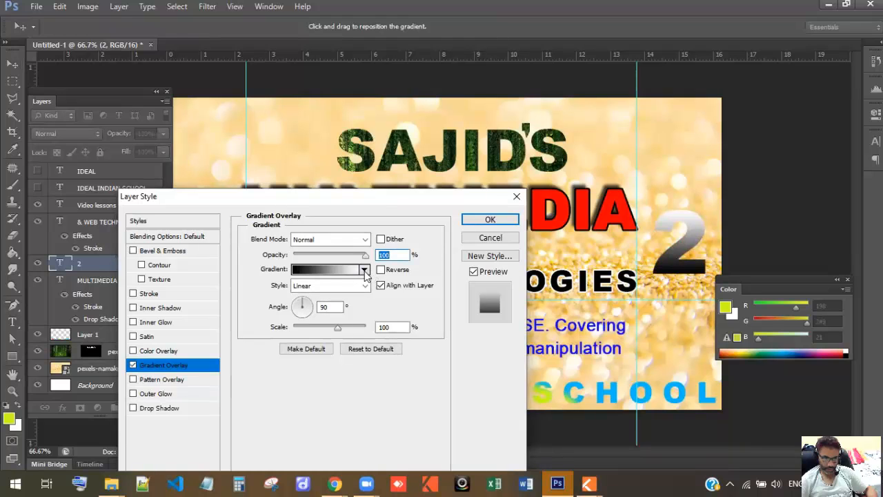
left_click(364, 270)
left_click(271, 364)
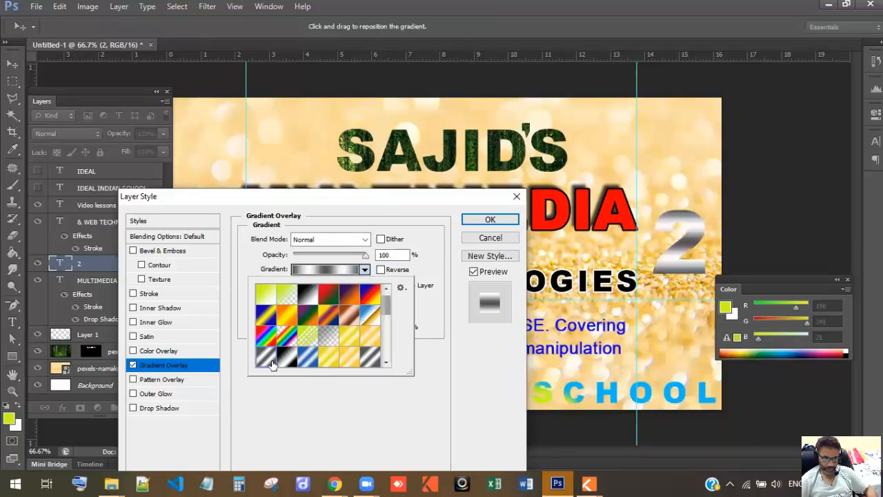
left_click(390, 223)
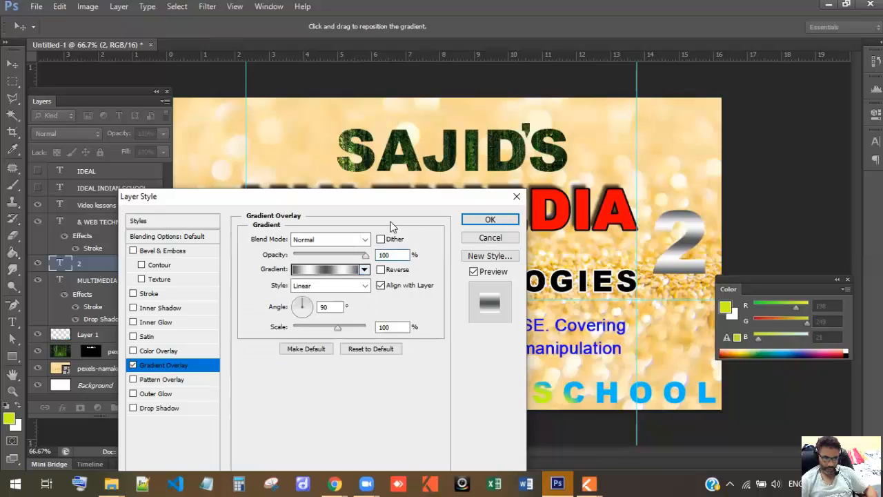
- Set the gradient overlay's angle to 0° and its scale to 108%
left_click(310, 304)
left_click_drag(313, 308, 416, 341)
mouse_move(327, 329)
left_mouse_down()
mouse_move(317, 330)
mouse_move(340, 331)
left_mouse_up()
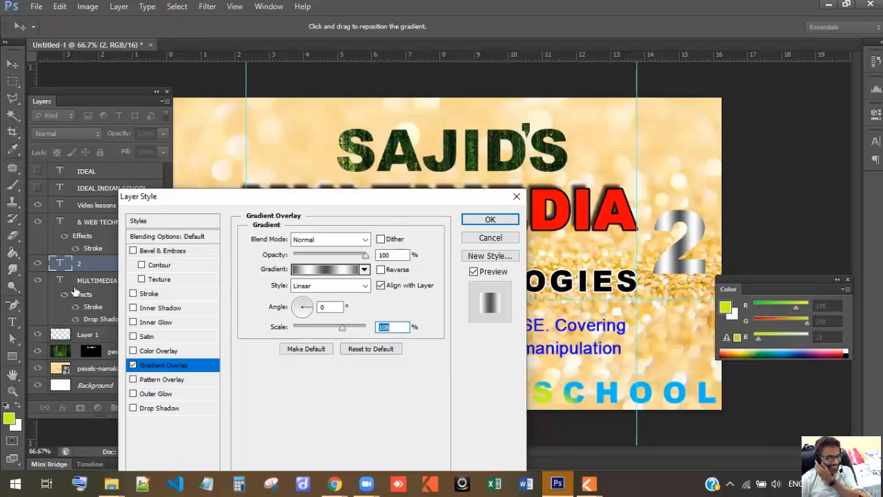
- Add a stroke and a drop shadow with distance 7 px, spread 9% and size 7 px to the "2", and apply the style
left_click(135, 294)
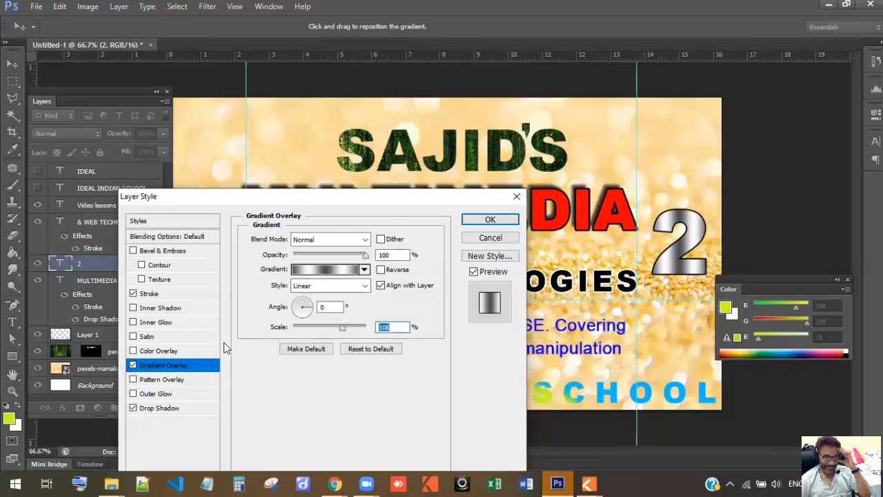
left_click(174, 408)
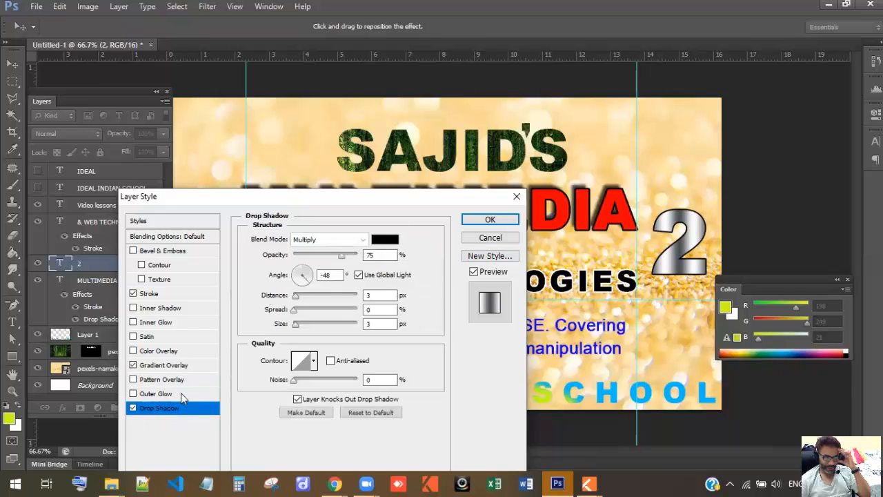
left_click_drag(296, 301, 298, 326)
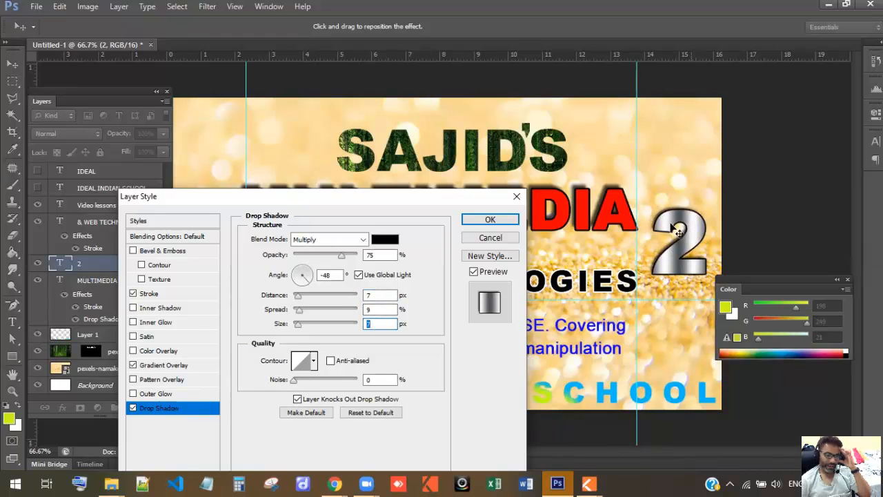
left_click(162, 250)
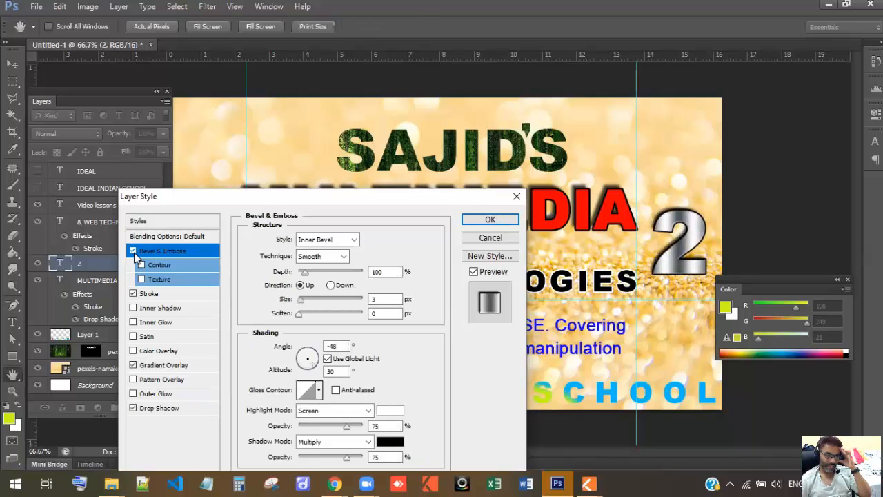
left_click(134, 252)
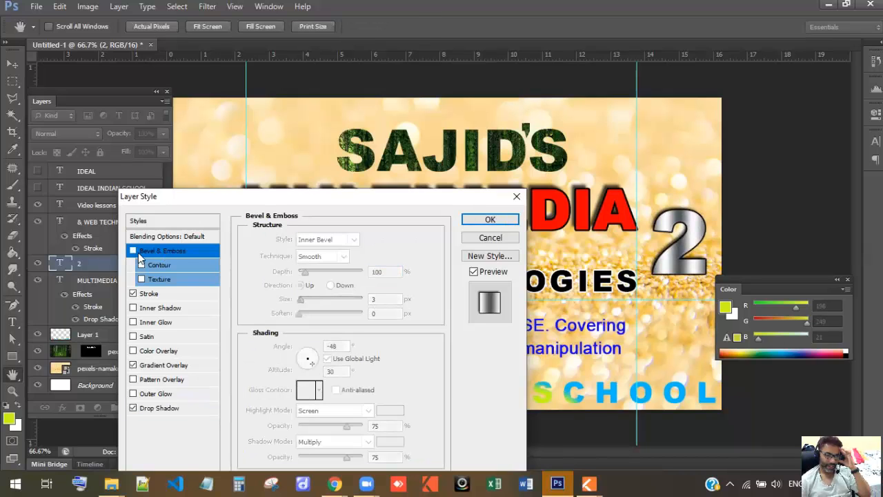
left_click(505, 224)
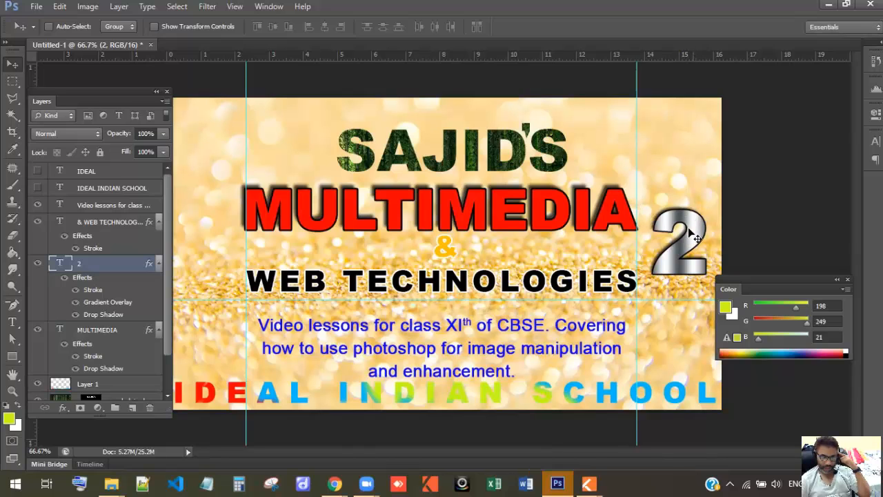
- Move the "2" up into the corner area beside SAJID'S, just outside the vertical guide
left_click_drag(691, 235, 685, 136)
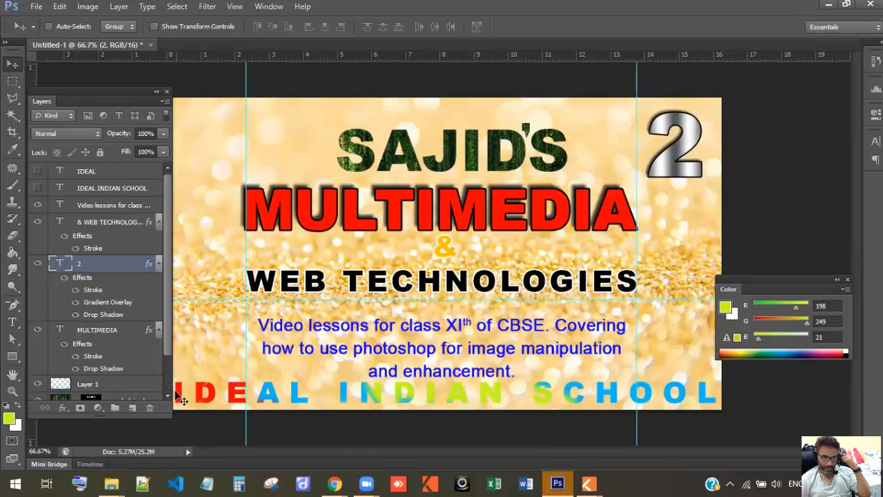
scroll(156, 351, "down", 2)
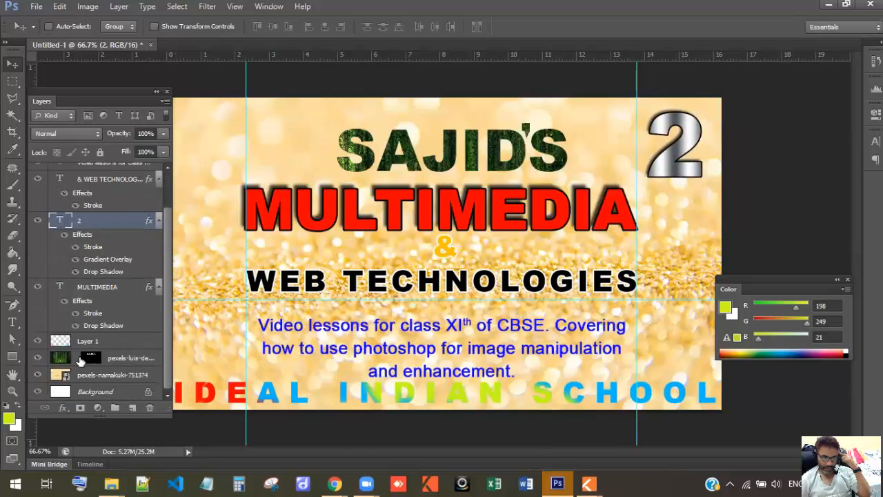
mouse_move(422, 161)
left_mouse_down()
mouse_move(374, 164)
mouse_move(422, 167)
left_mouse_up()
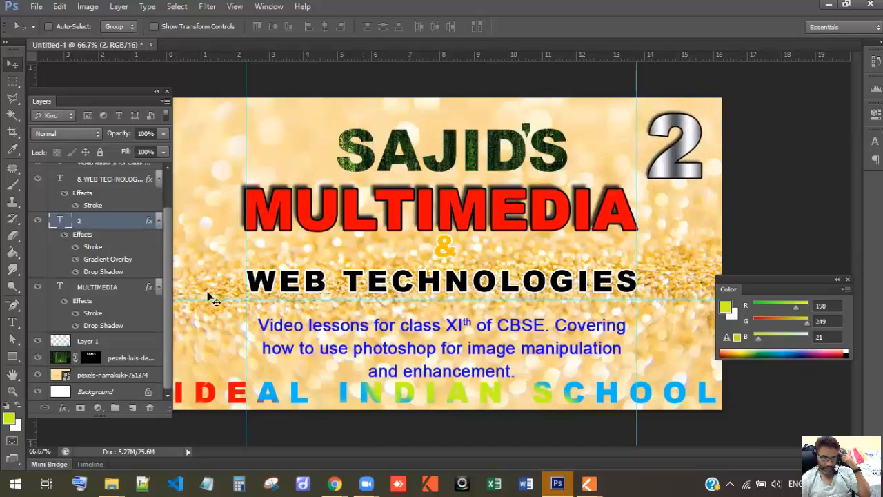
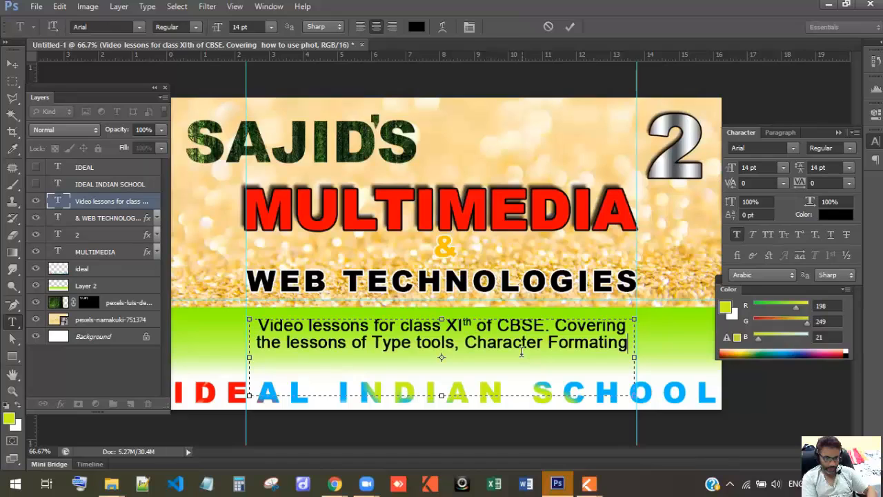
- Continue the description paragraph after "Character Formating" with "and effects for Text"
type("and te")
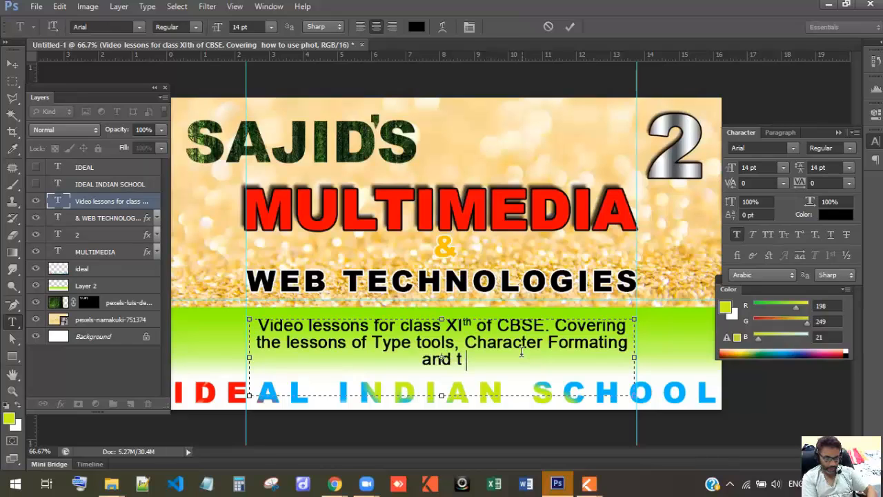
key("BackSpace")
key("BackSpace")
key("BackSpace")
type("effects for")
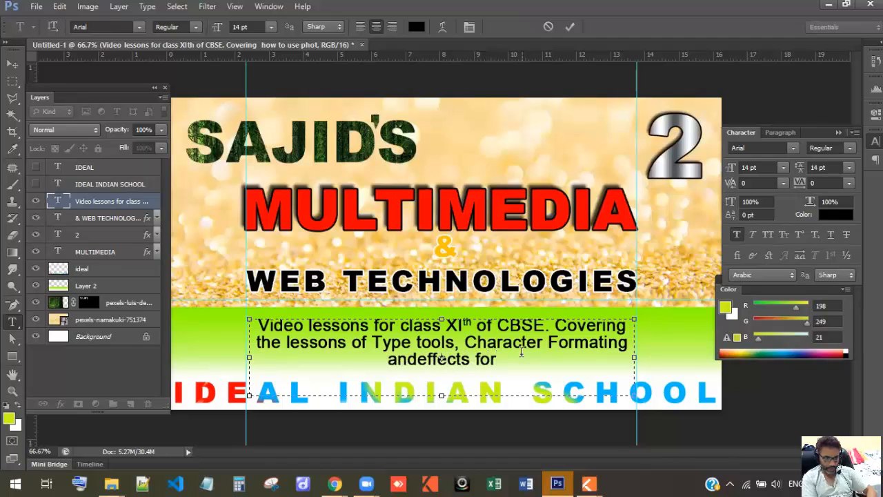
type(" Text")
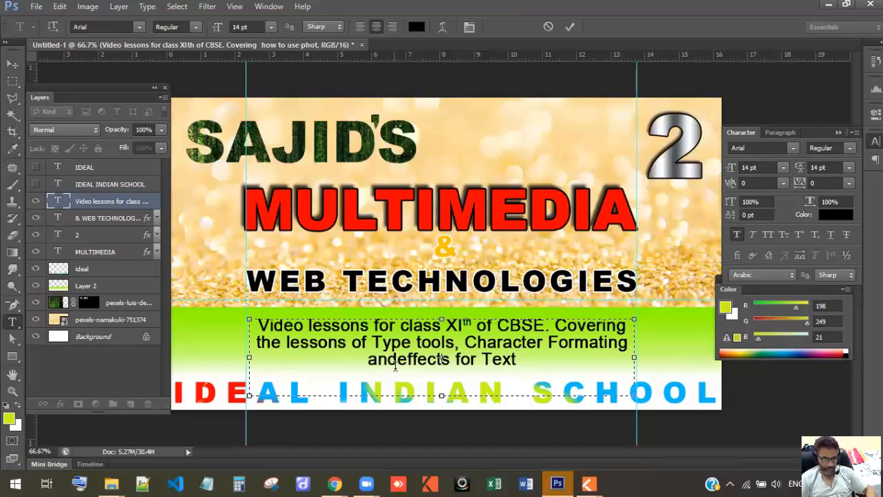
- Replace the word "and" in the description with a comma directly after "Formating", followed by a space
left_click_drag(397, 359, 367, 362)
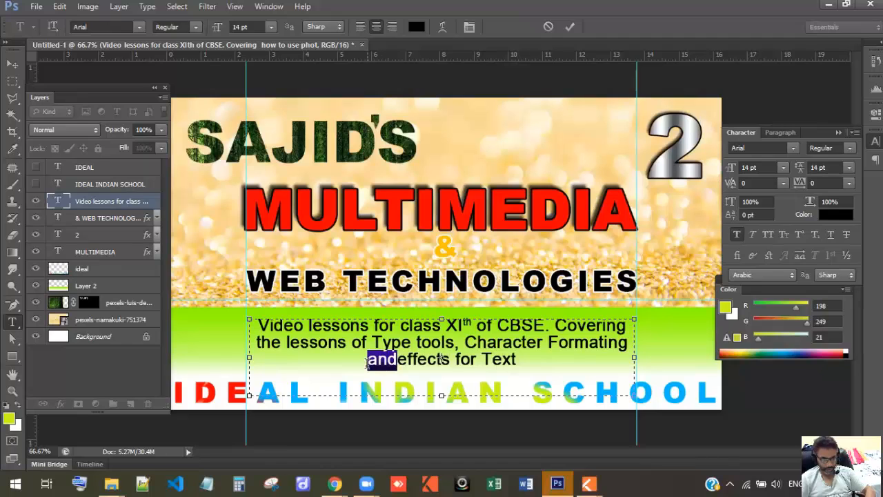
type(",")
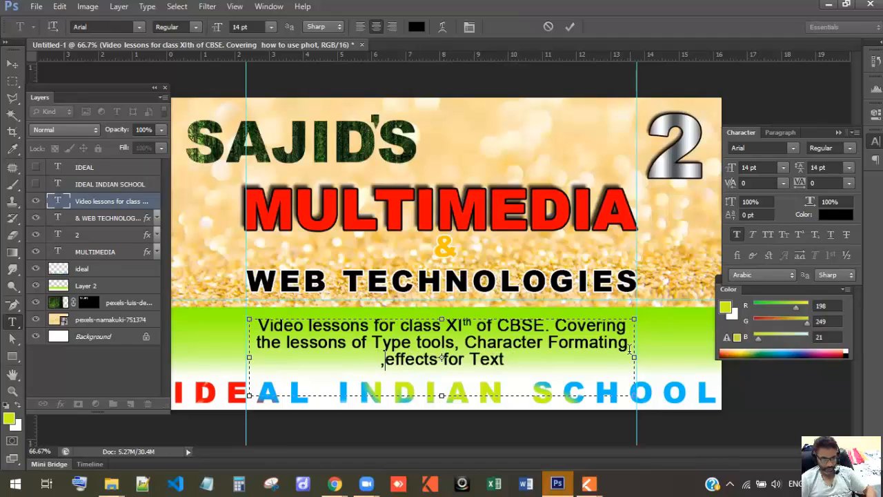
key("BackSpace")
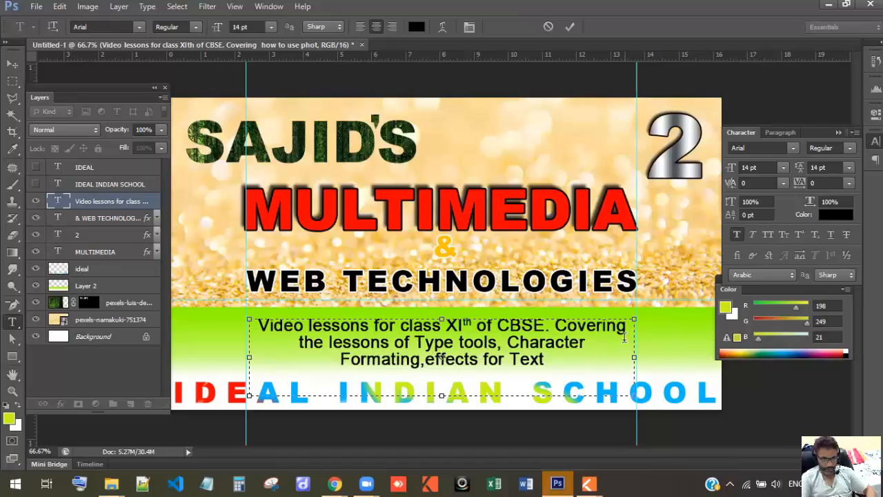
key("Right")
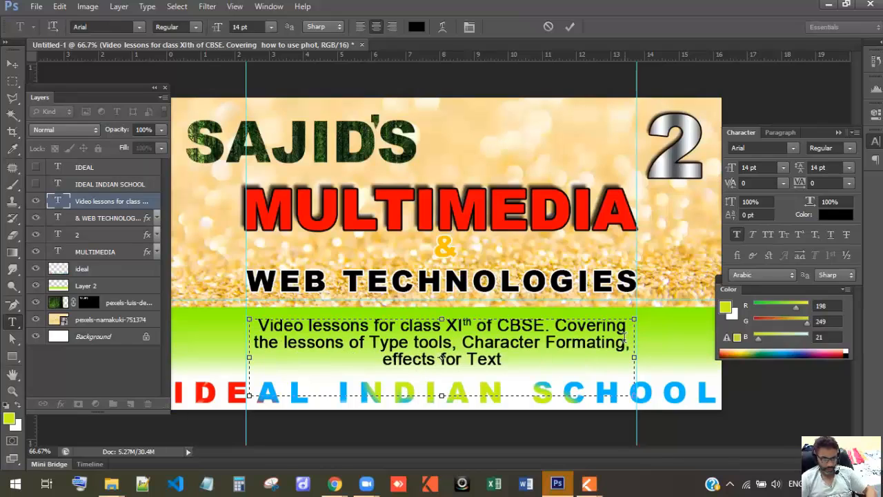
- Continue the description paragraph after "effects for Text" with ", Masking with Text"
left_click(512, 359)
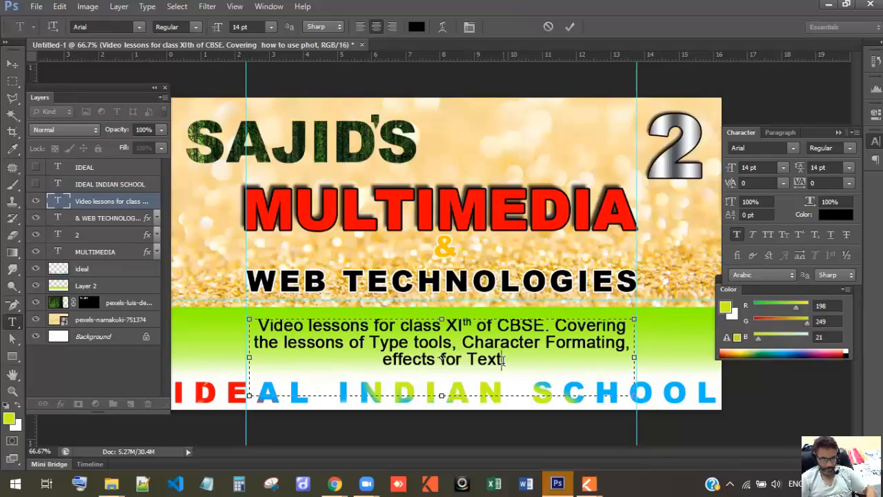
type(", ")
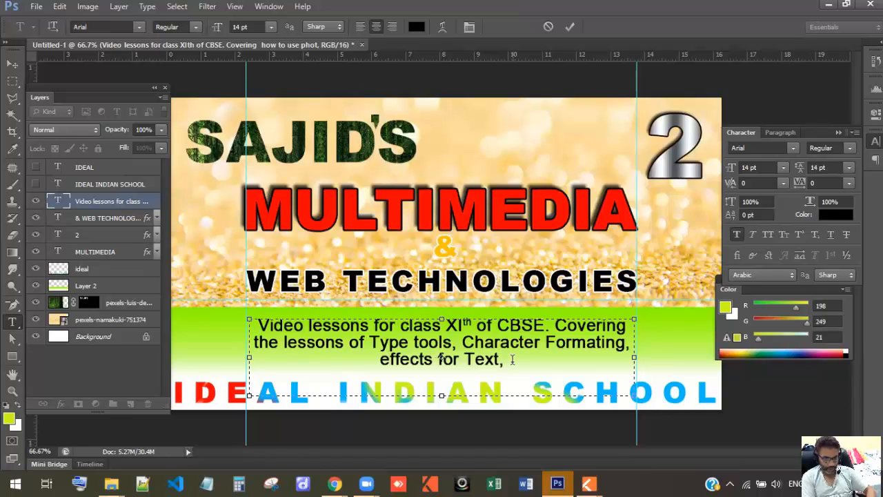
type("Ma")
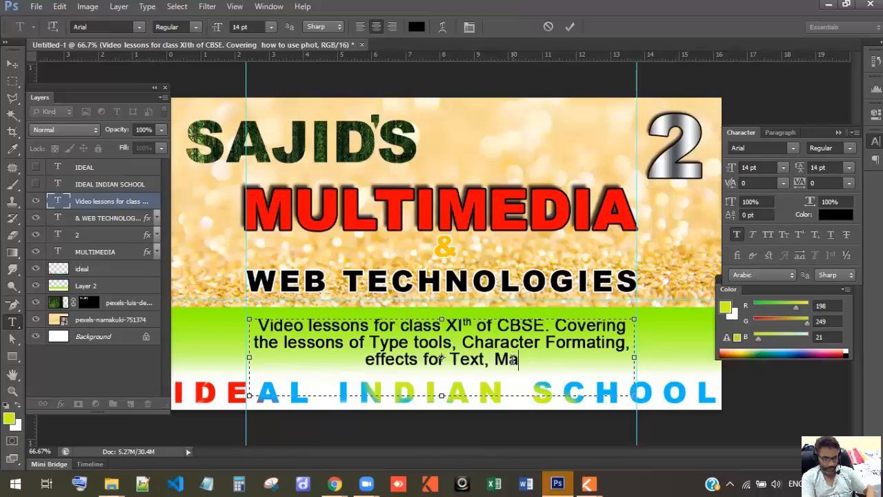
type("sking with")
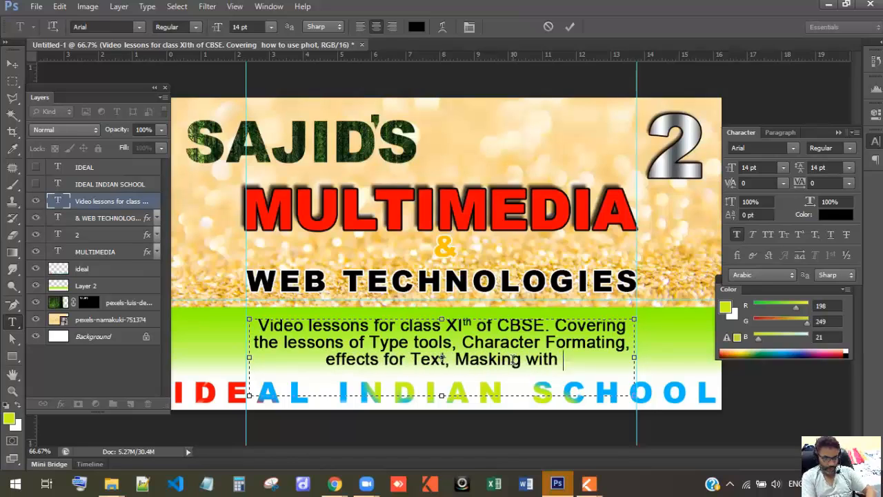
type(" Text")
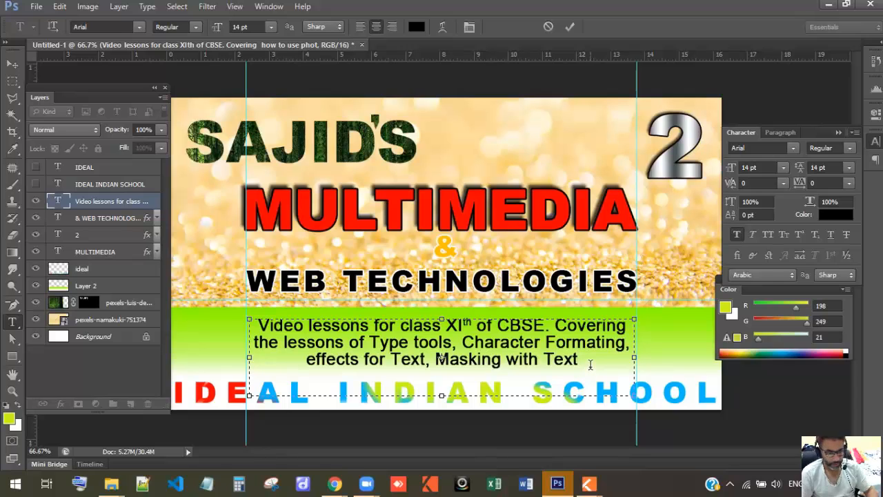
- Extend the description after "Masking with Text" with ", Gradient Filling , color filling"
type(", ")
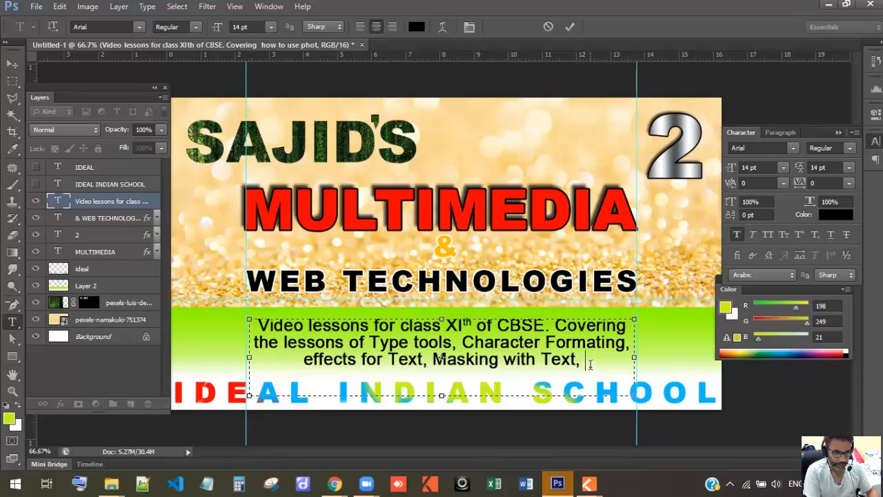
type("Gradient")
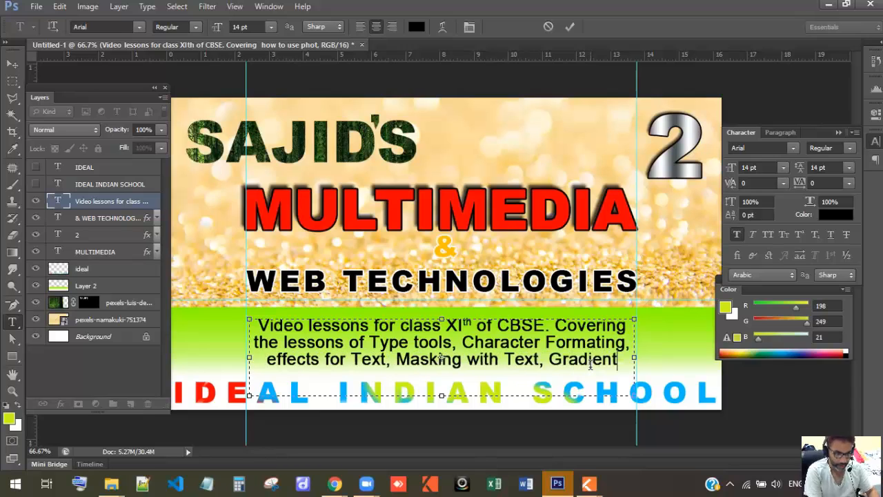
type(" F")
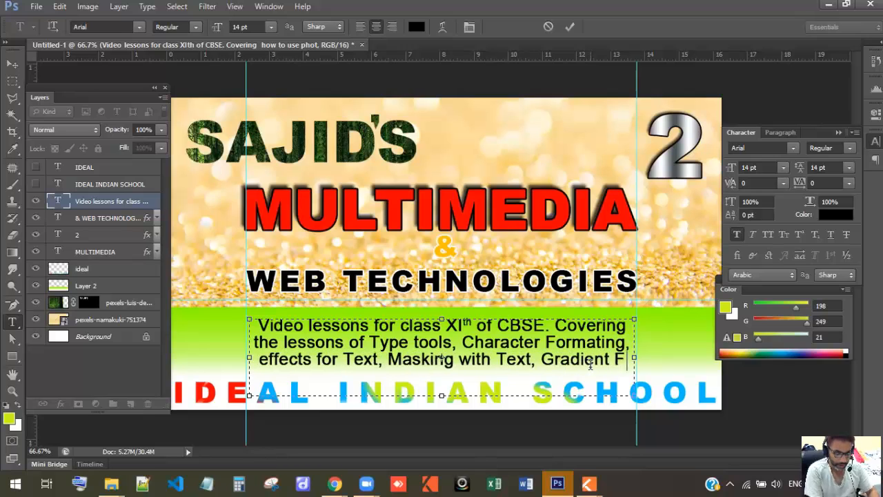
type("illing")
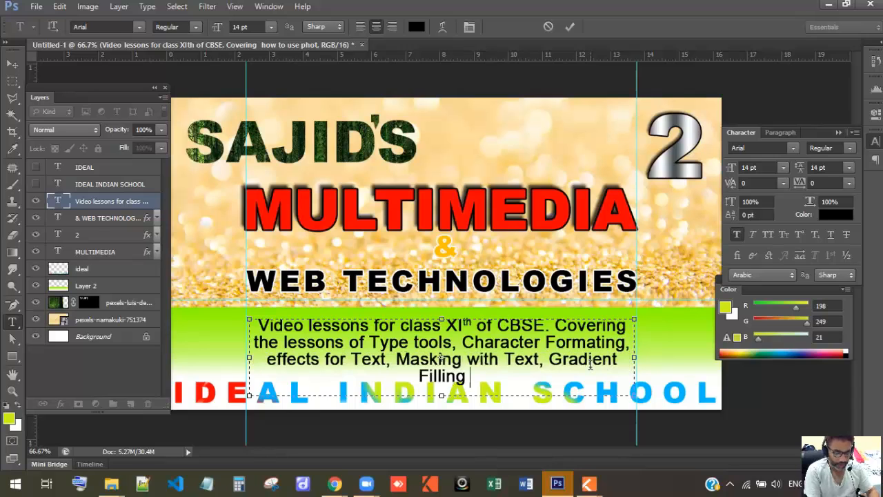
type(" , color")
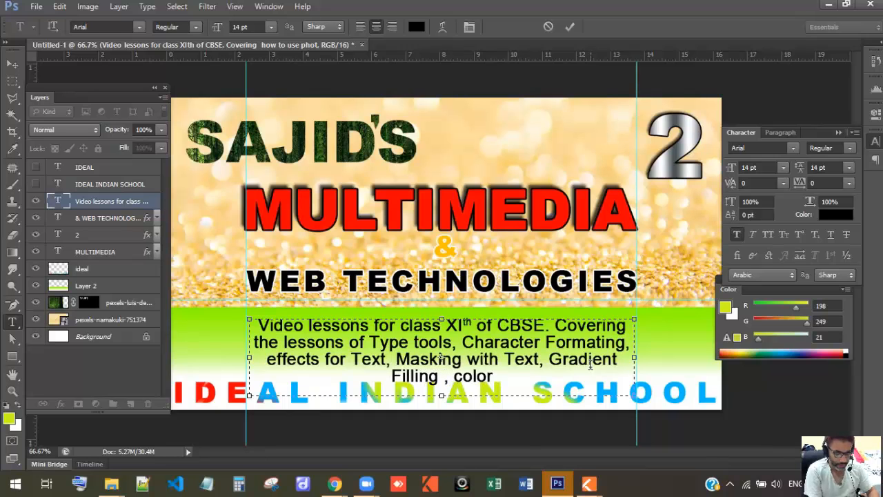
type(" filling")
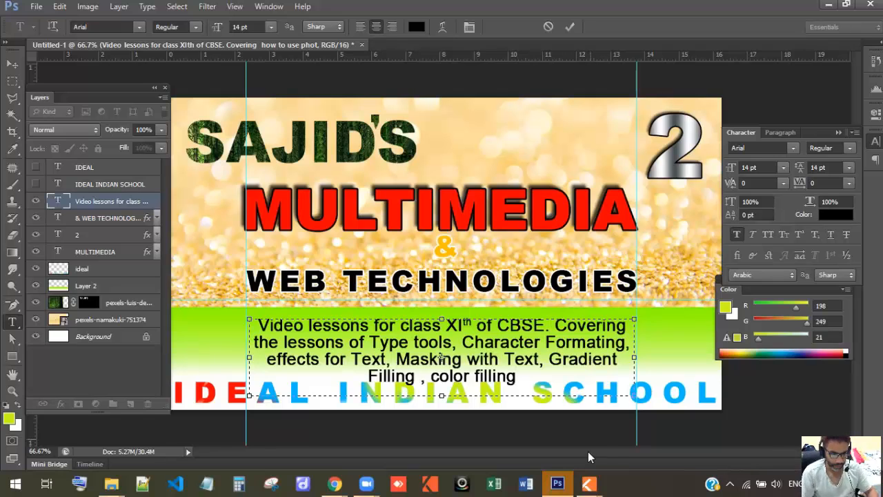
- Set the whole description paragraph to a font size of 12 pt and a leading of 12 pt
key("ctrl+a")
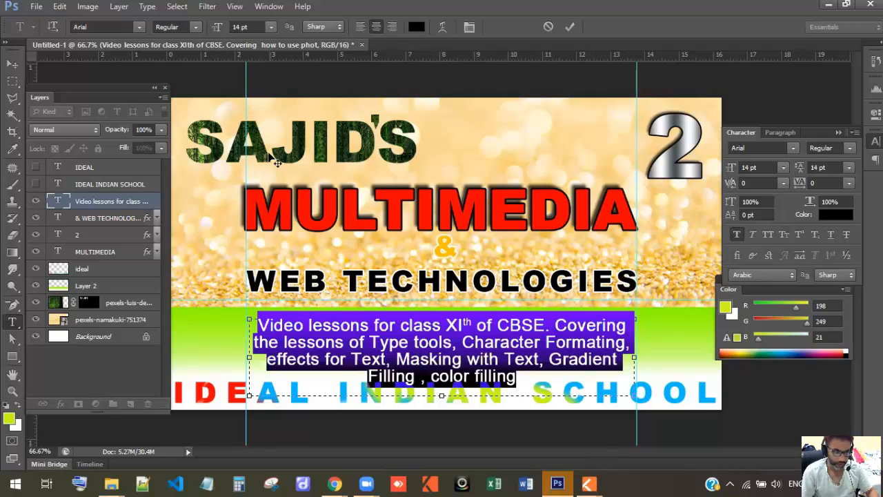
left_click(235, 25)
type("12")
key("Return")
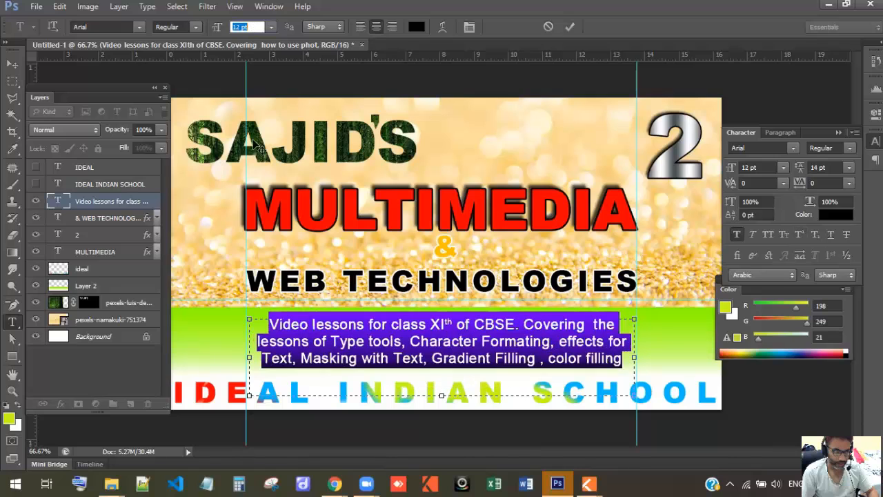
left_click(837, 167)
scroll(838, 171, "down", 2)
key("Return")
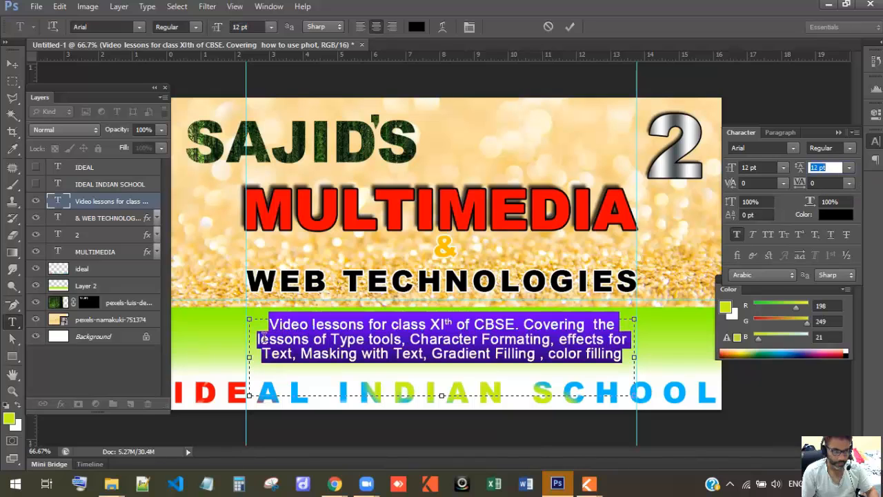
- Widen the description text box on both sides beyond the vertical guides and add ", Shapes" after "color filling"
left_click_drag(249, 357, 197, 357)
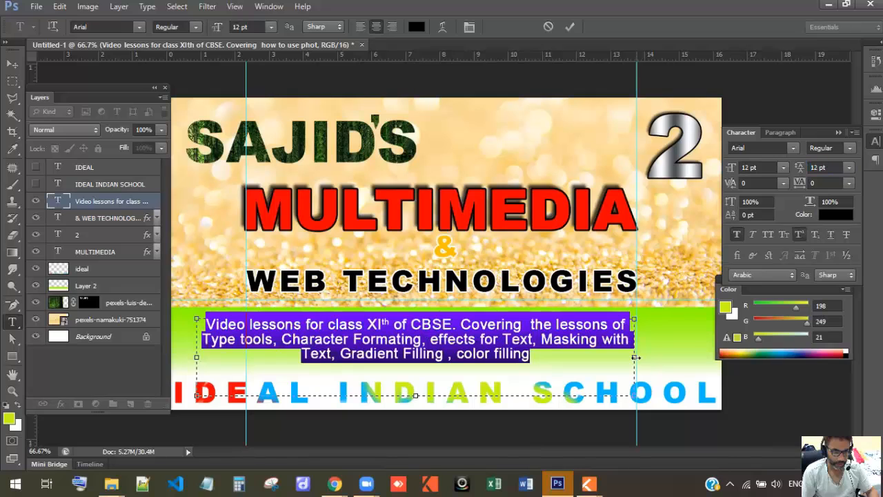
left_click_drag(647, 358, 677, 357)
left_click(556, 355)
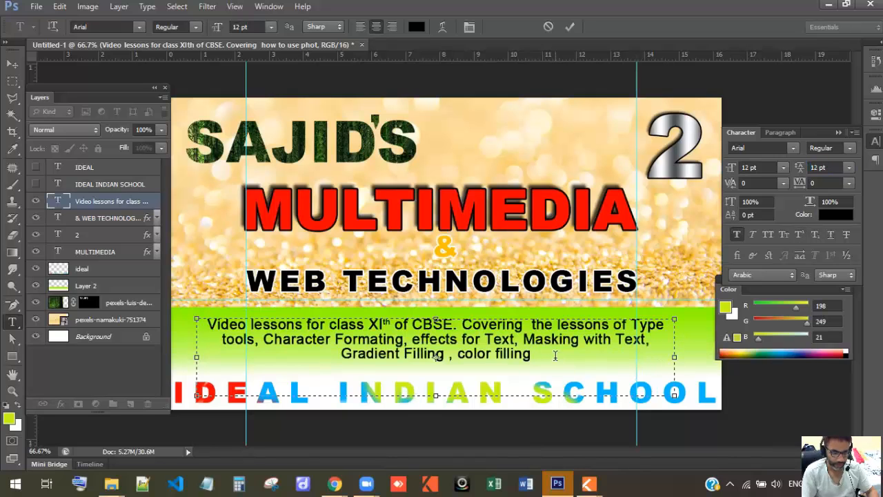
type(",")
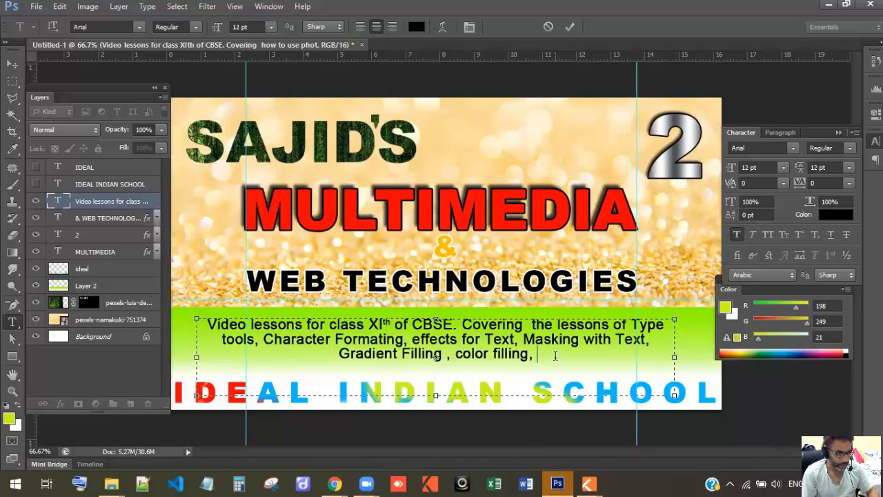
type("S")
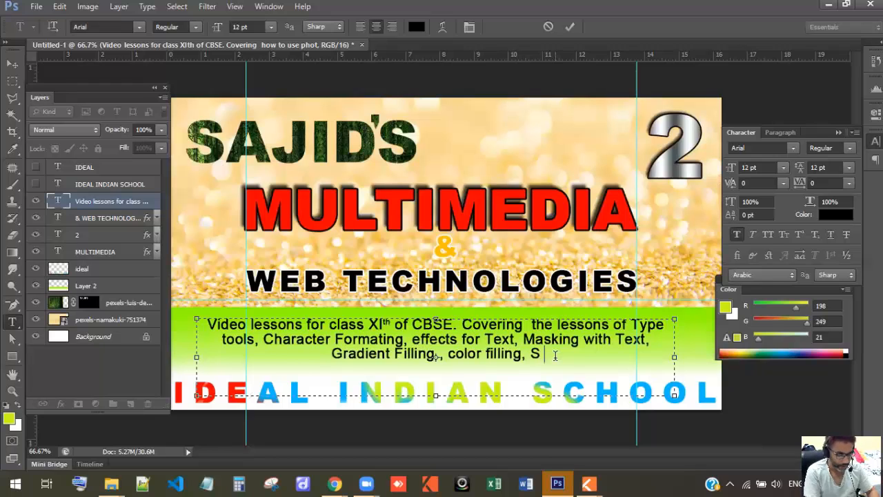
type("hapes")
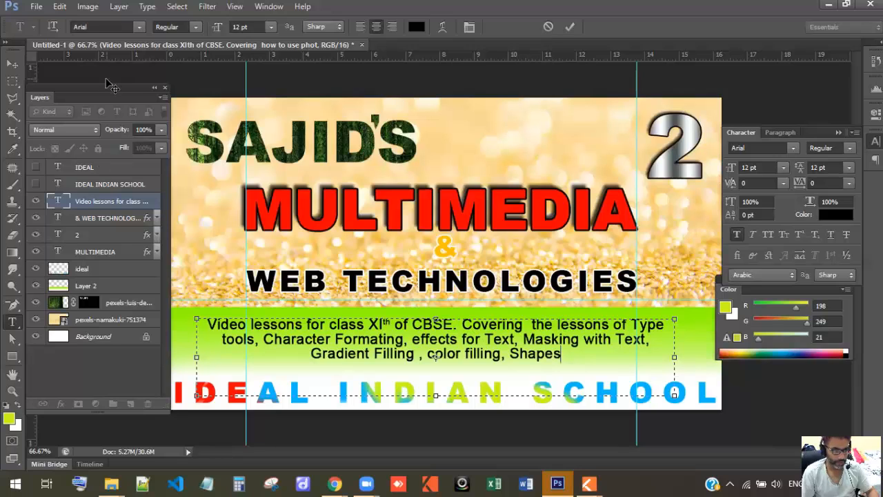
- Extend the description box's right edge slightly outward and set the leading of all its text to 13 pt
left_click_drag(107, 88, 77, 87)
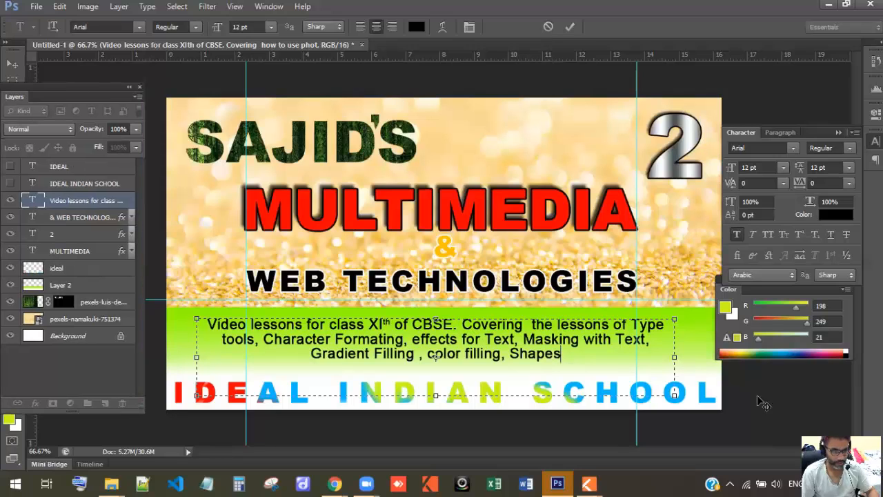
left_click_drag(674, 357, 685, 359)
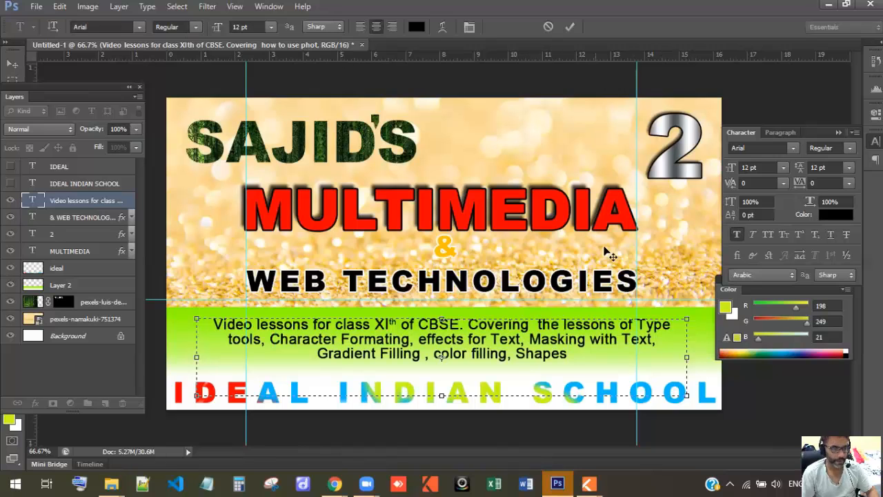
left_click_drag(567, 353, 211, 315)
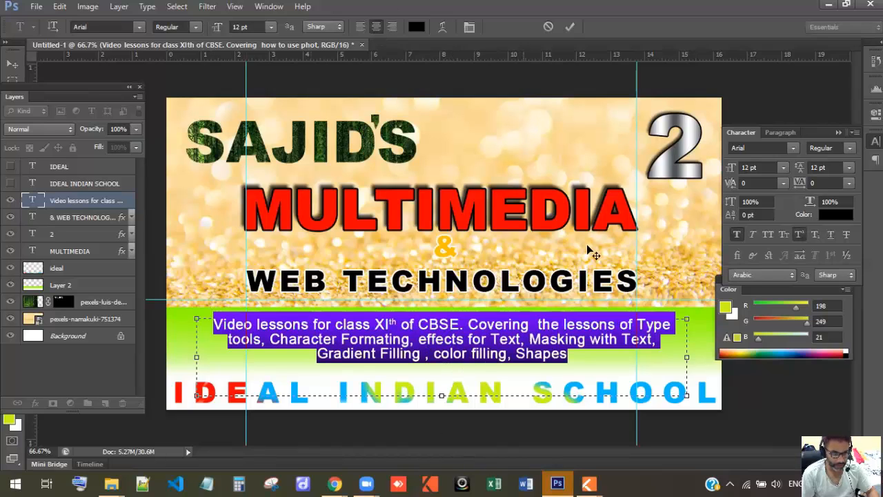
left_click(833, 167)
key("Up")
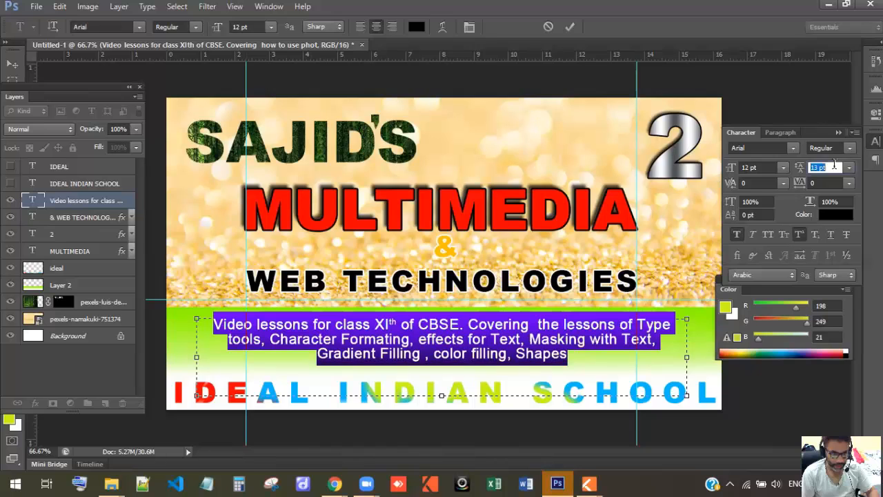
- Compare the justified alignments on the description, justify it with the last line aligned left, and commit the text edit
left_click(781, 133)
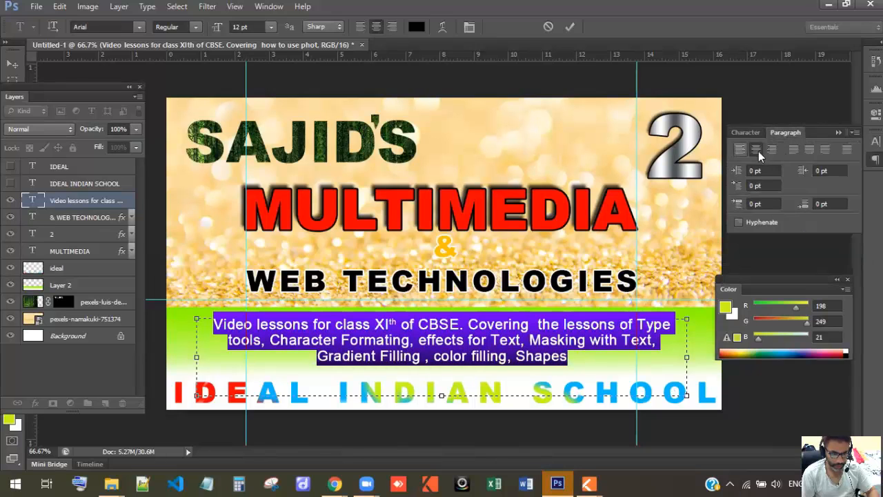
left_click(795, 150)
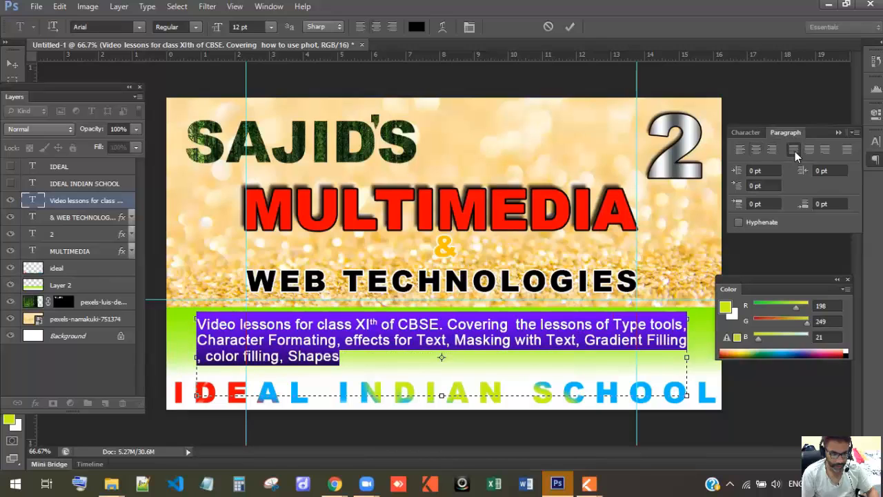
left_click(810, 152)
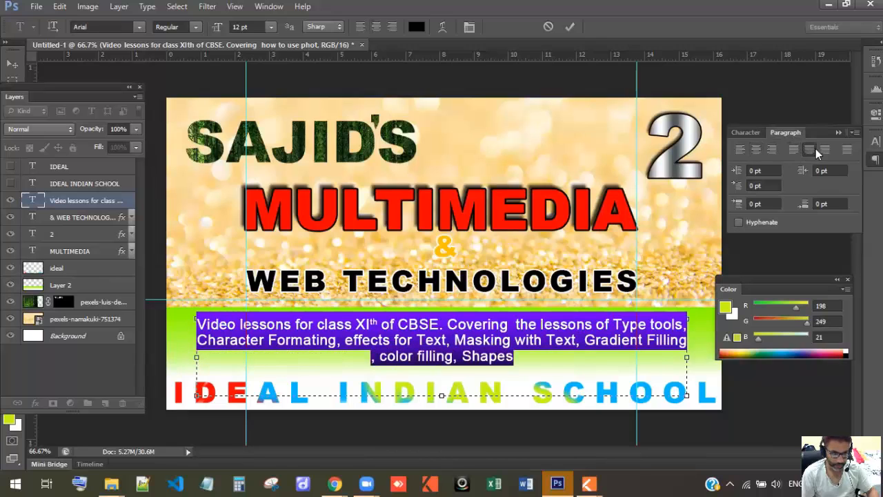
left_click(825, 149)
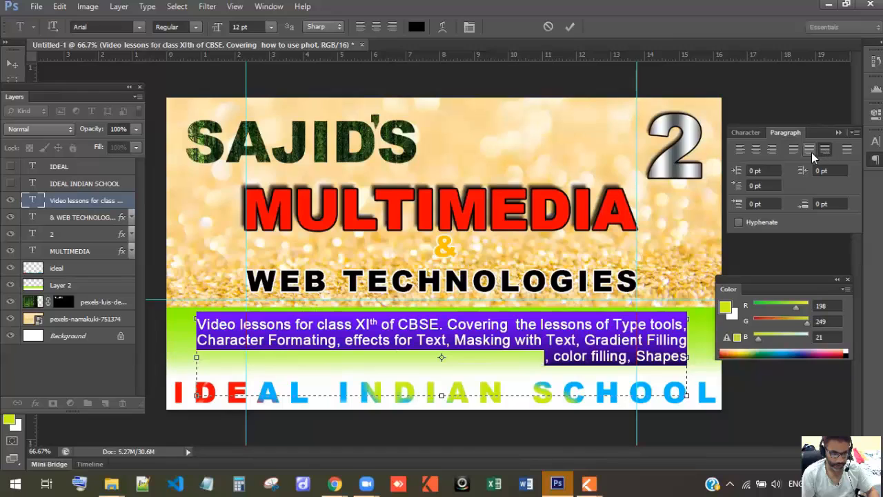
left_click(794, 151)
left_click(845, 150)
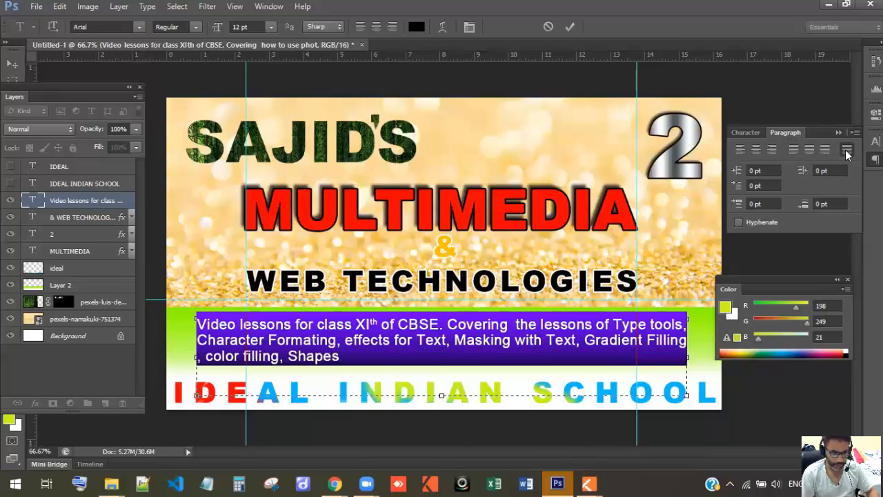
left_click(794, 151)
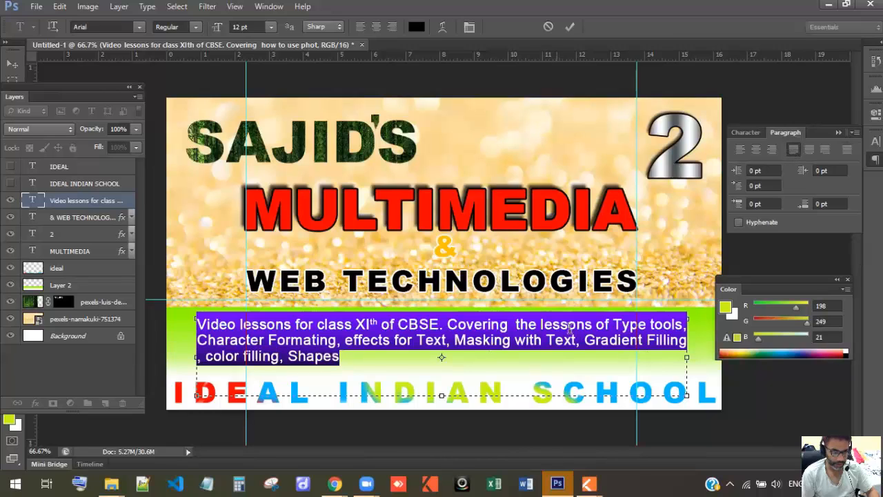
left_click(737, 223)
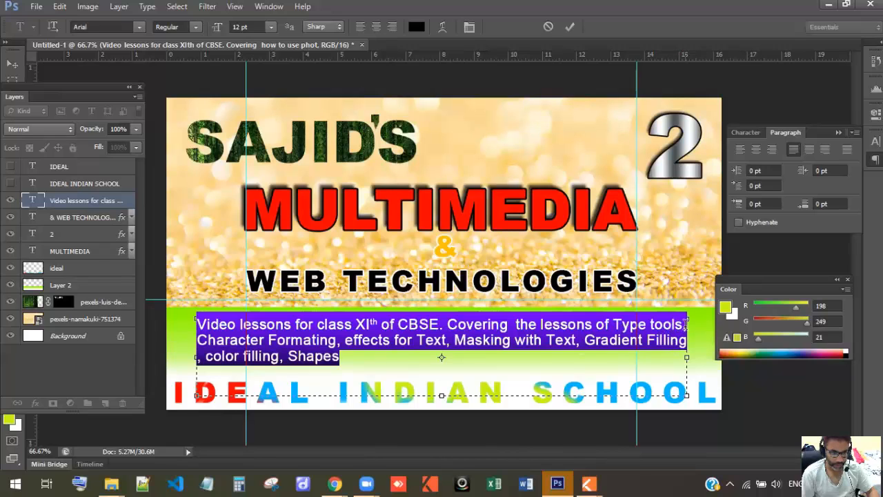
left_click(569, 26)
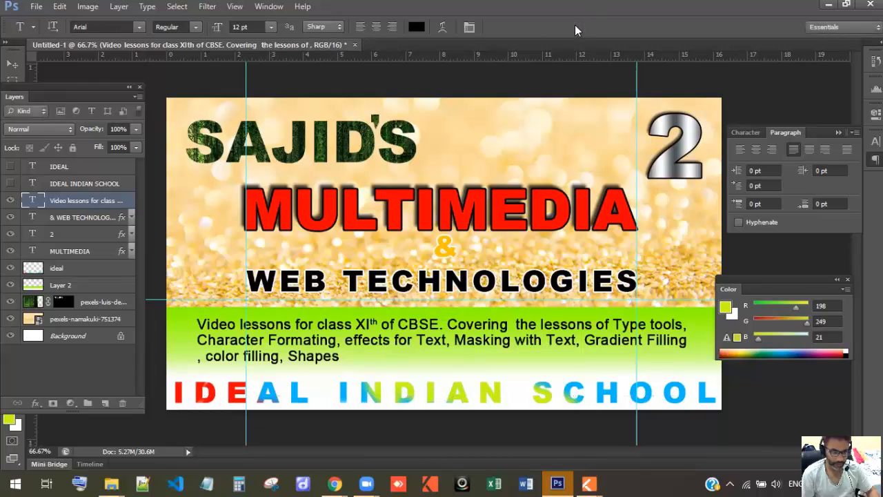
- Place the comma directly after "Gradient Filling" in the description, removing the stray space and the duplicate comma
left_click(685, 339)
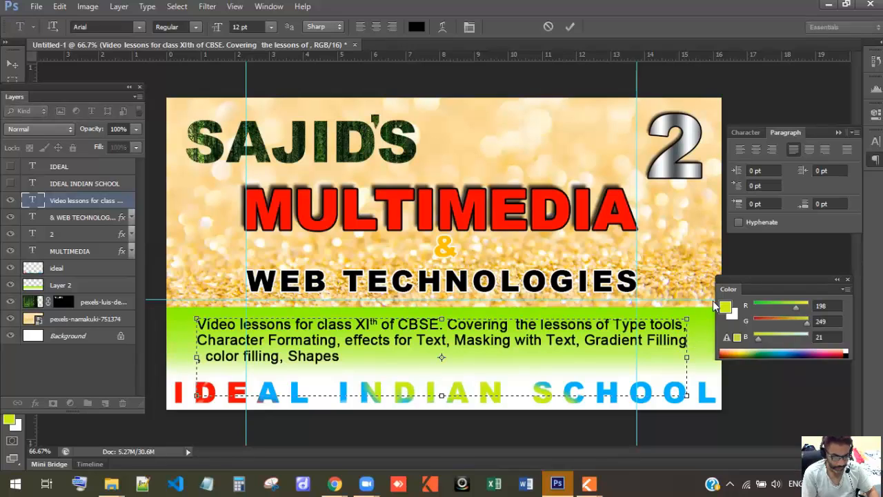
type(",")
key("Delete")
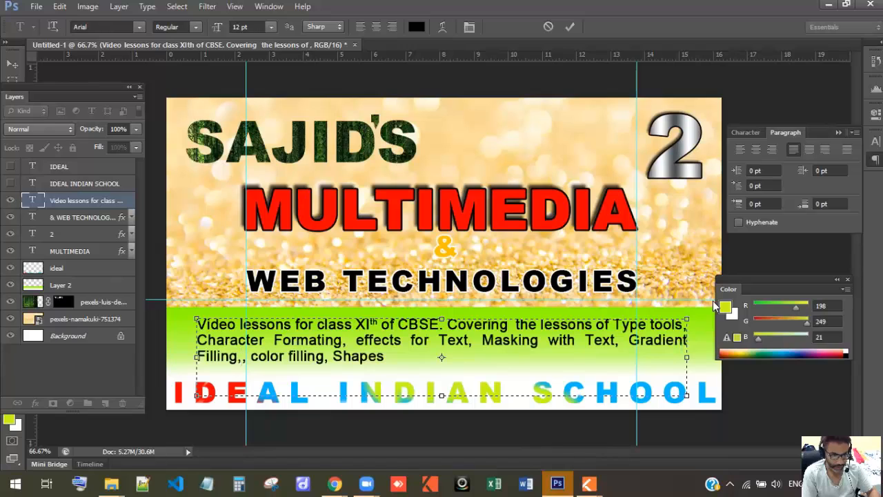
key("Delete")
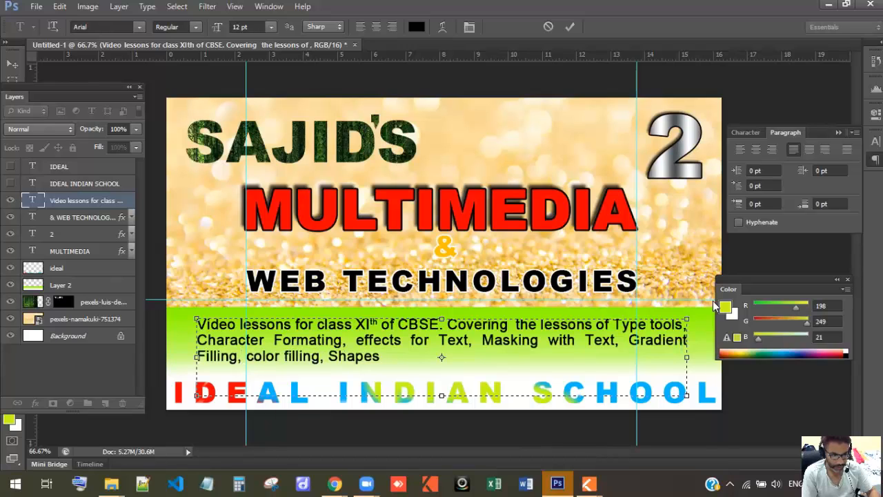
key("Delete")
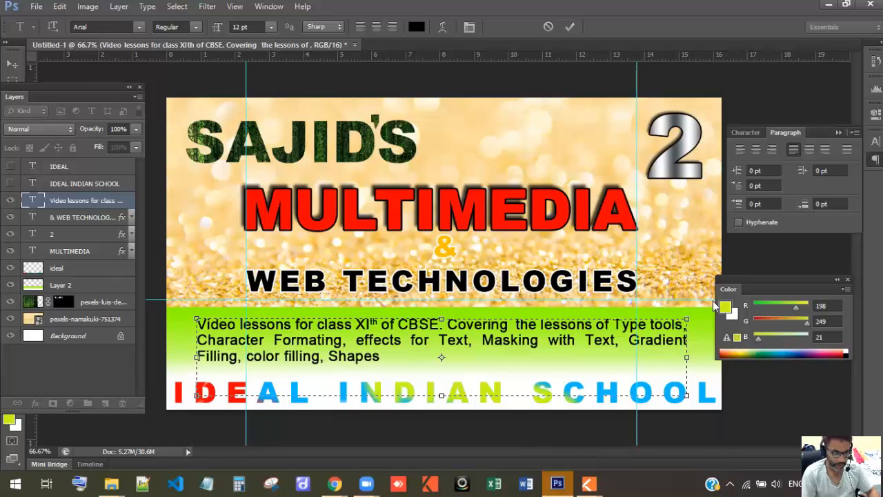
- Capitalize "color" in the description so it reads "Color filling", and commit the text edit
type("C")
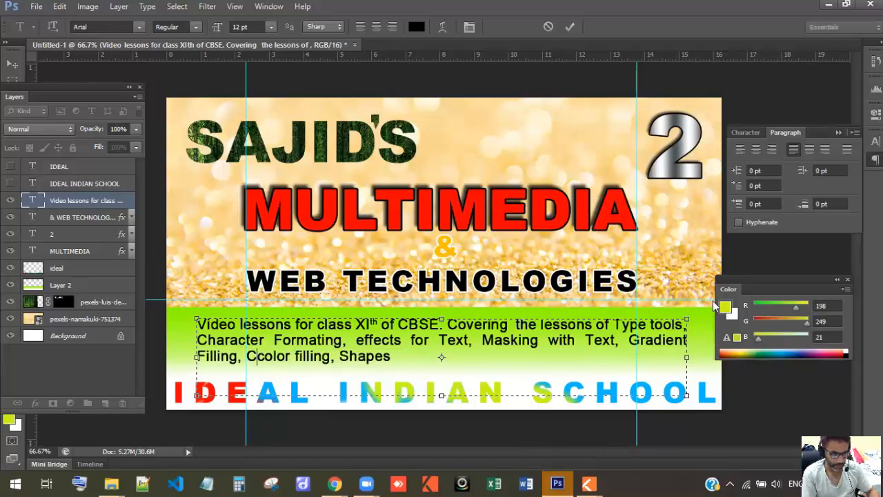
key("Delete")
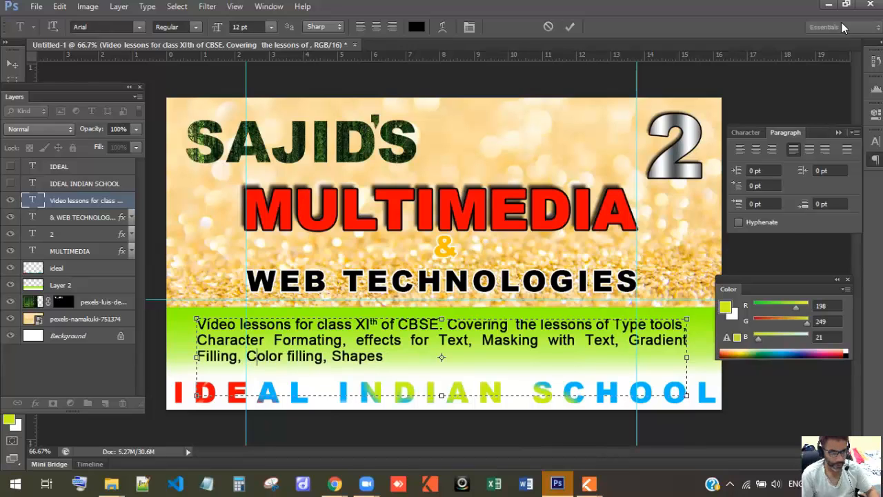
left_click(568, 26)
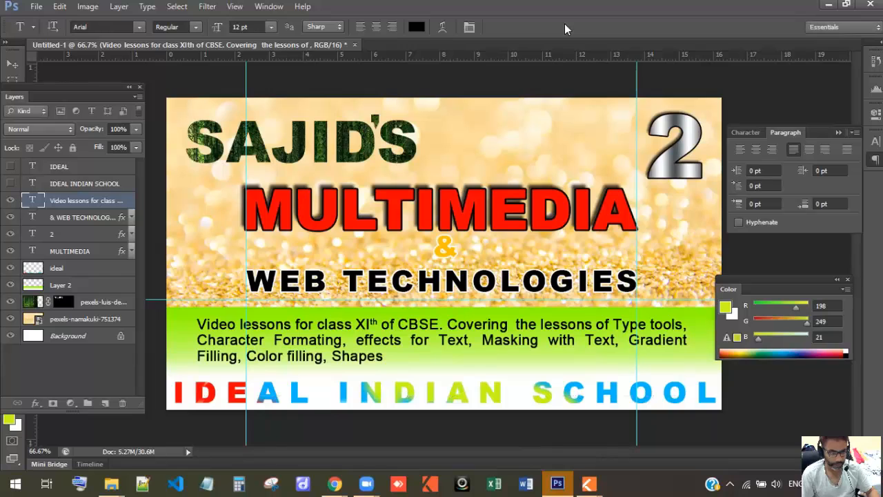
- Replace the comma after "Color filling" with "and", add "etc." after "Shapes" in the description, and commit the edit
left_click(327, 357)
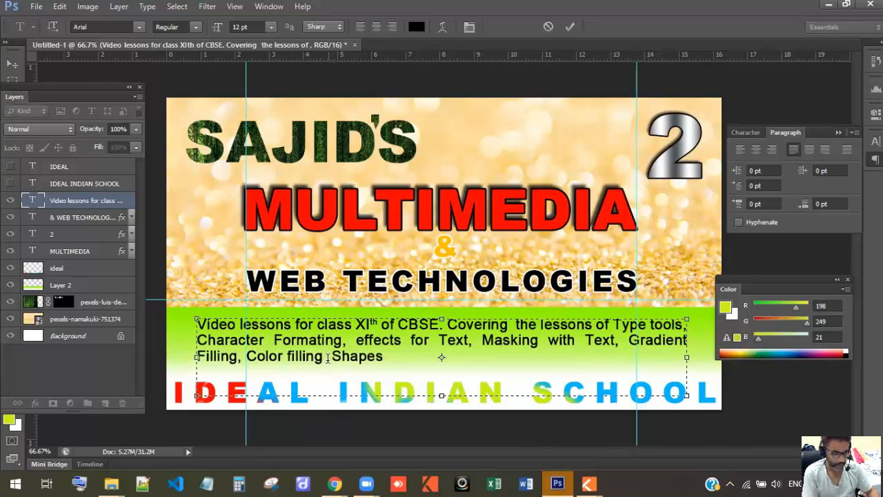
type("and")
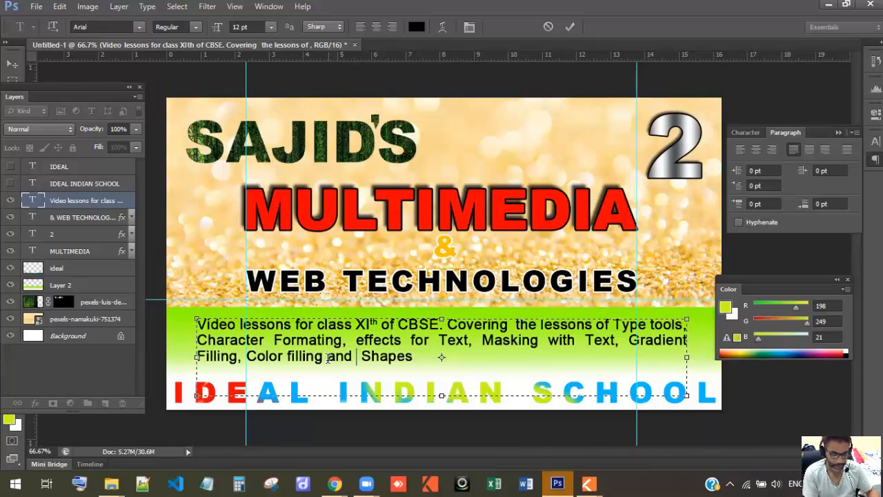
key("Delete")
key("End")
type("e")
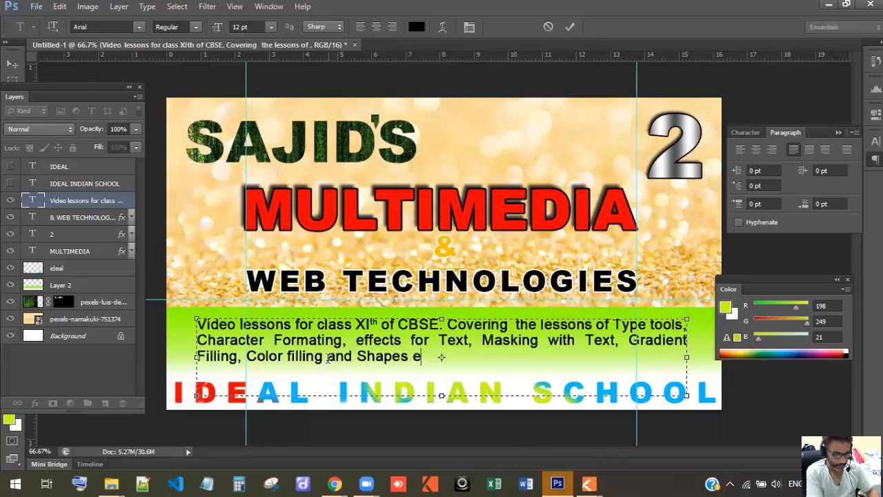
type("tc.")
left_click(570, 28)
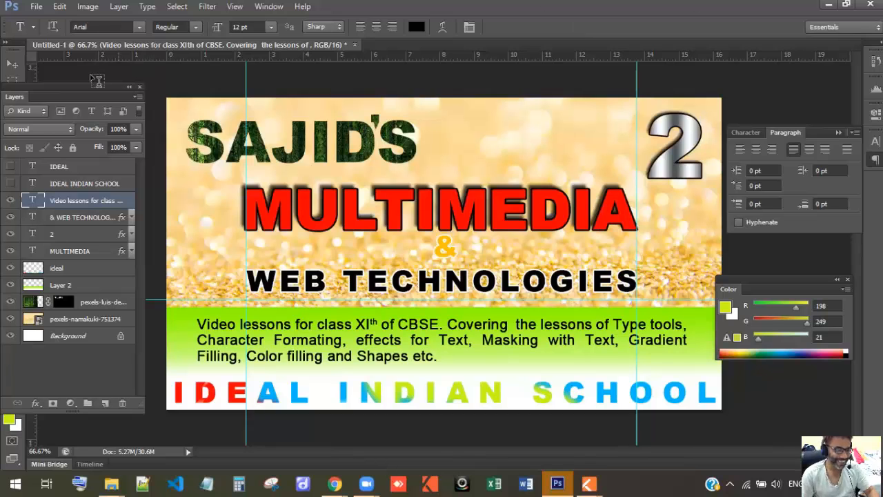
- Save the document in the Graphics folder as "Youtube video thumbnail 2" in Photoshop format, with Maximize Compatibility turned off
left_click(36, 6)
left_click(49, 8)
left_click(52, 8)
mouse_move(38, 7)
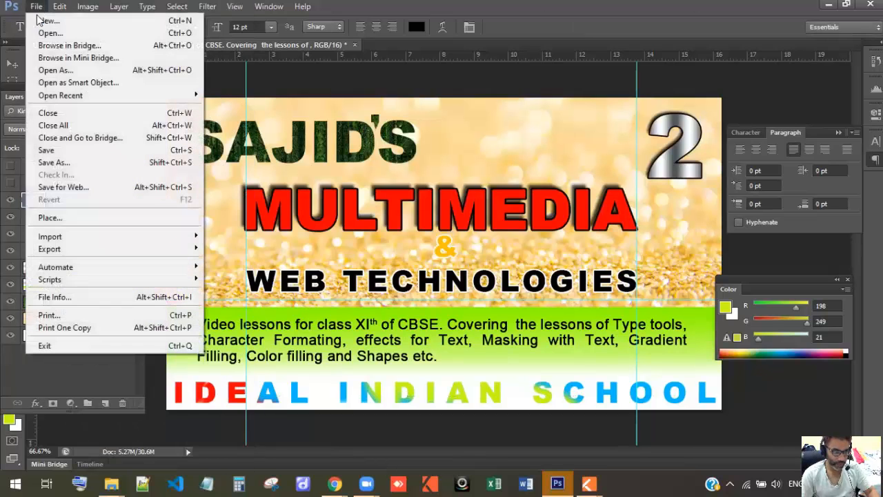
left_click(60, 148)
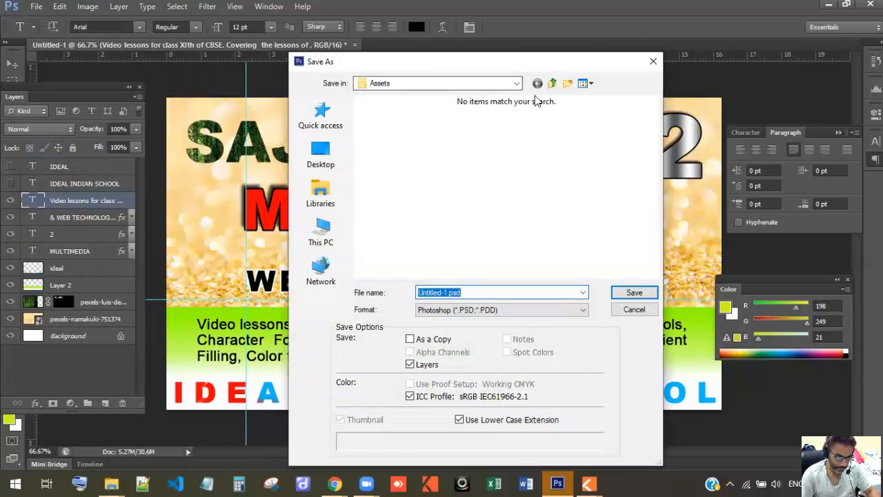
left_click(553, 83)
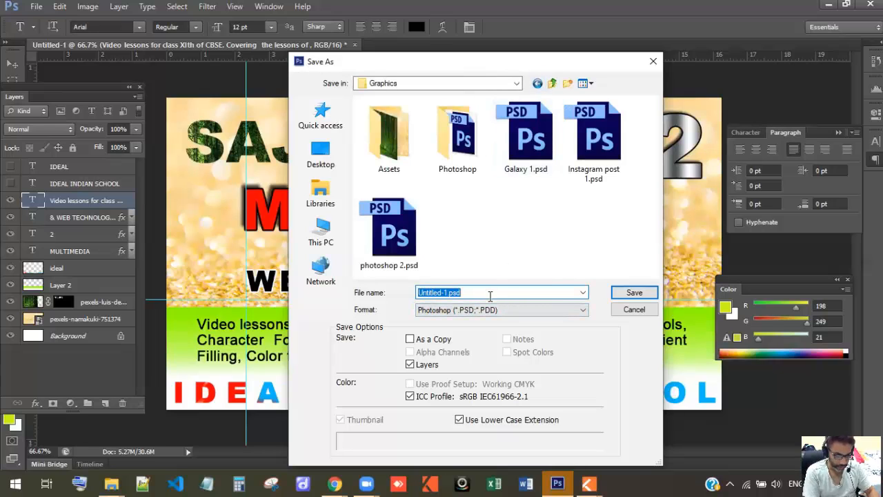
type("Youtu")
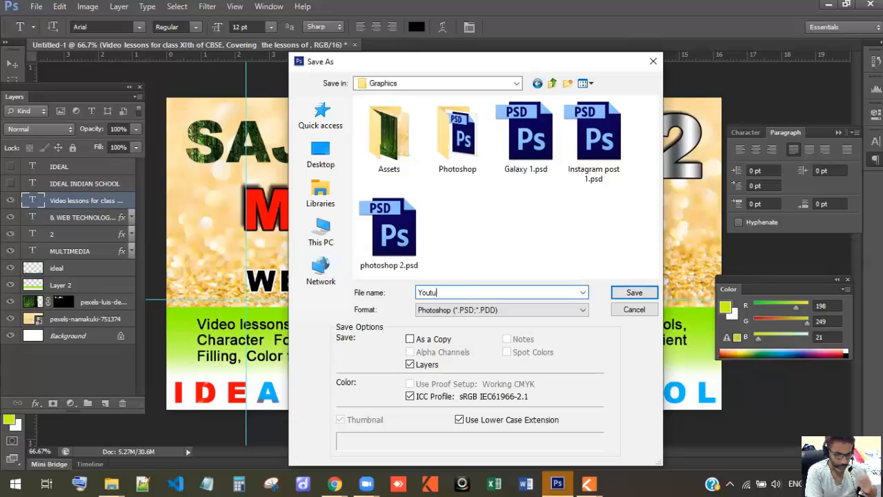
type("be video thumbna")
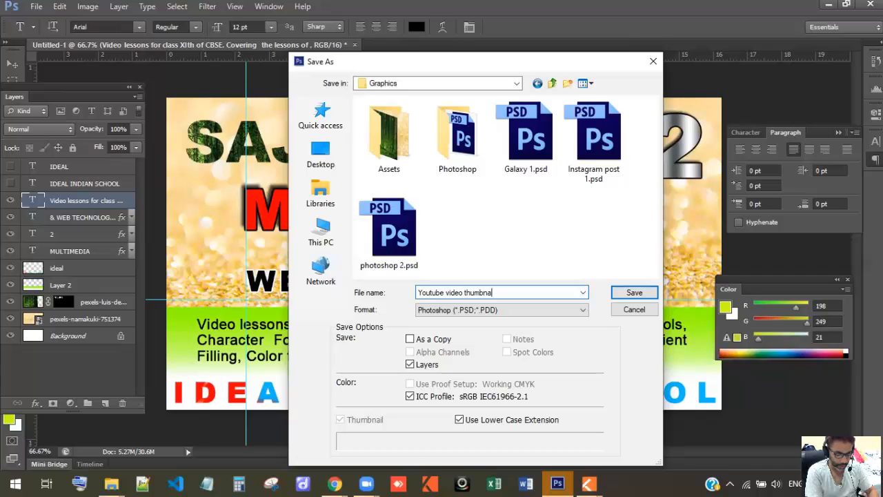
type("il 1")
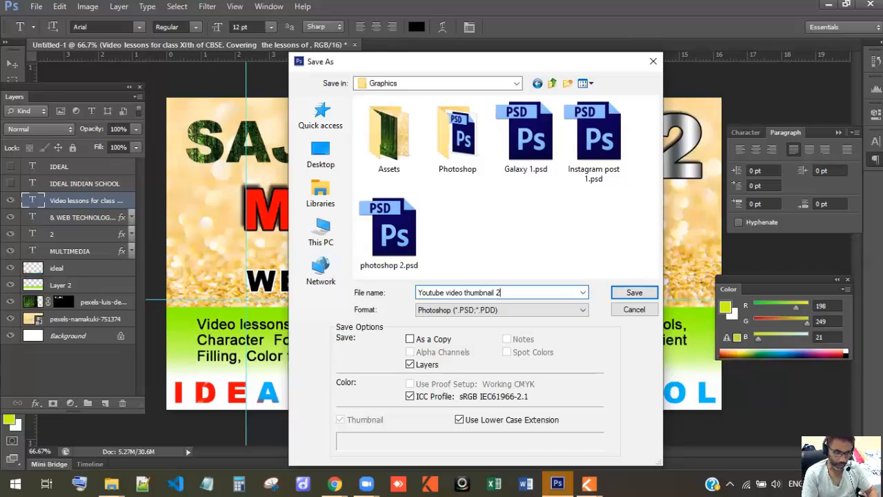
key("Return")
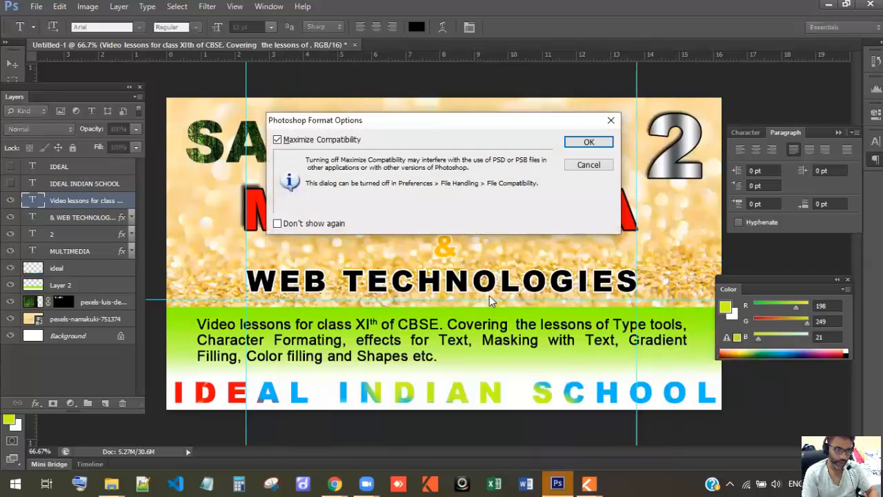
left_click(278, 140)
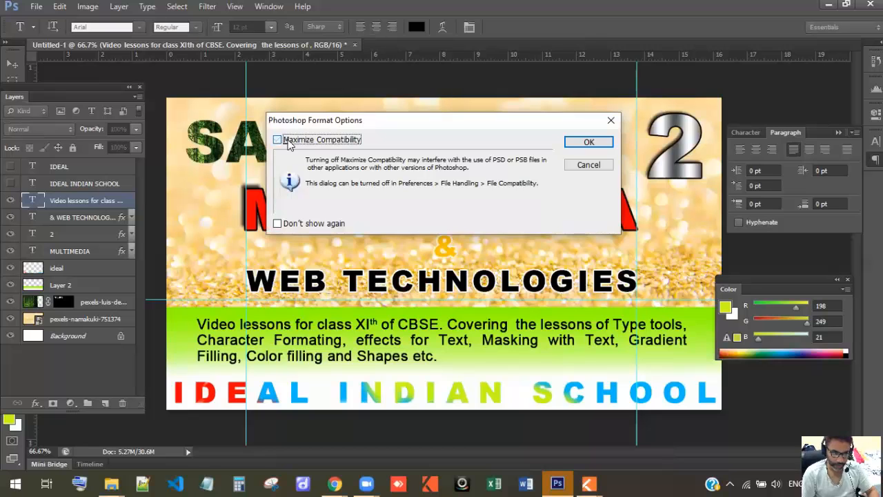
left_click(578, 143)
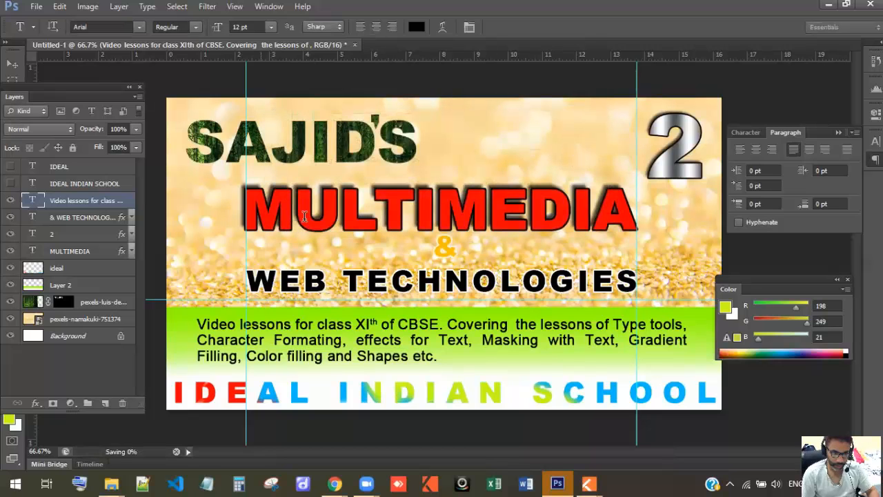
left_click(39, 6)
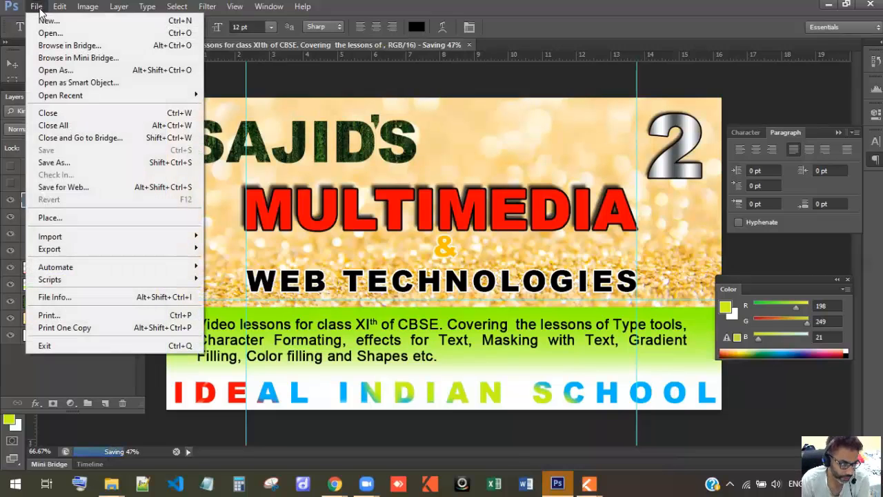
left_click(74, 163)
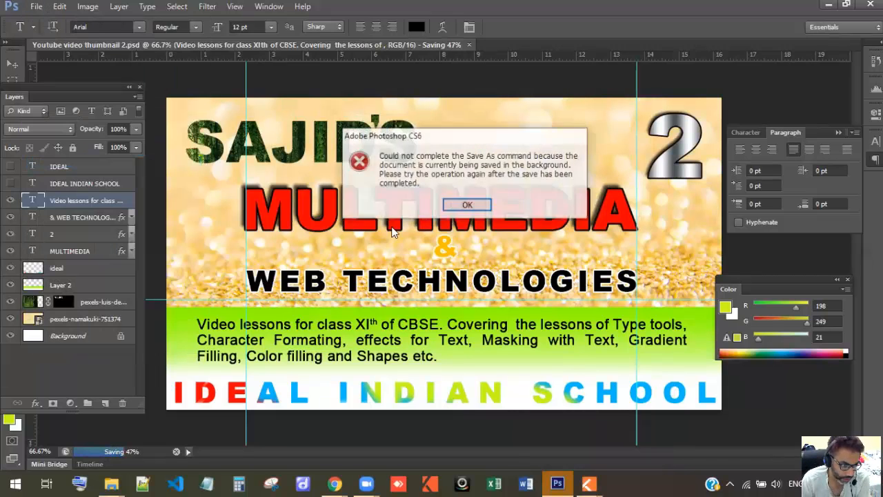
key("Return")
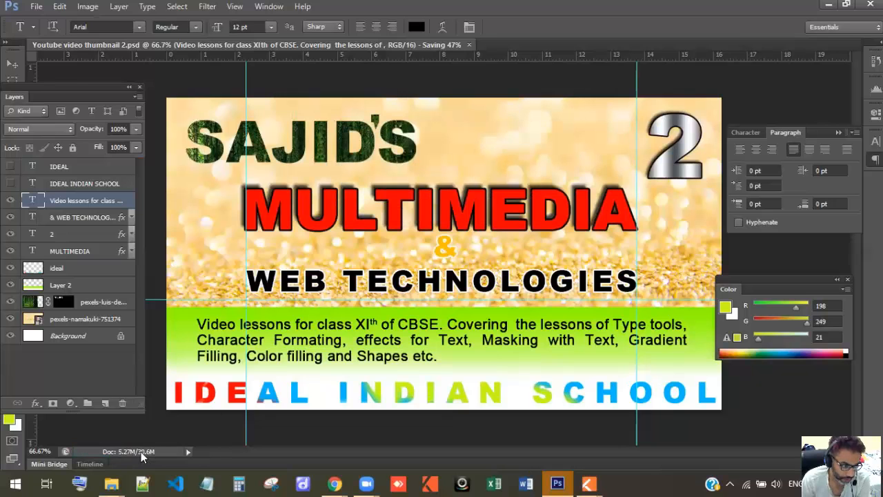
- Save a PNG copy named "Youtube video thumbnail 2.png" in the Graphics folder with Smallest / Slow compression and no interlacing
left_click(36, 7)
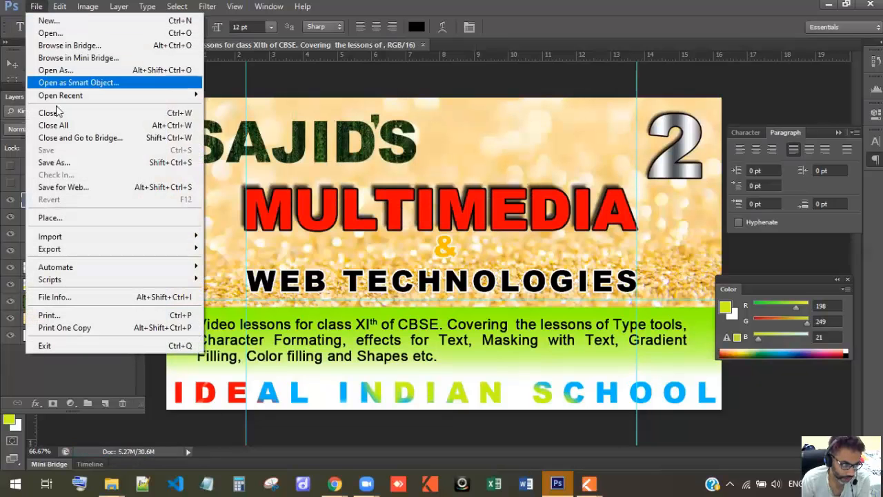
left_click(62, 165)
left_click(445, 309)
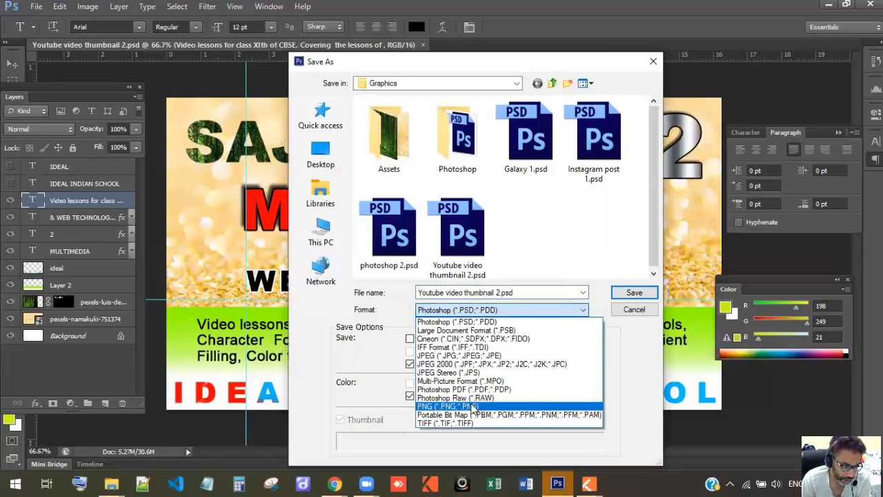
left_click(472, 405)
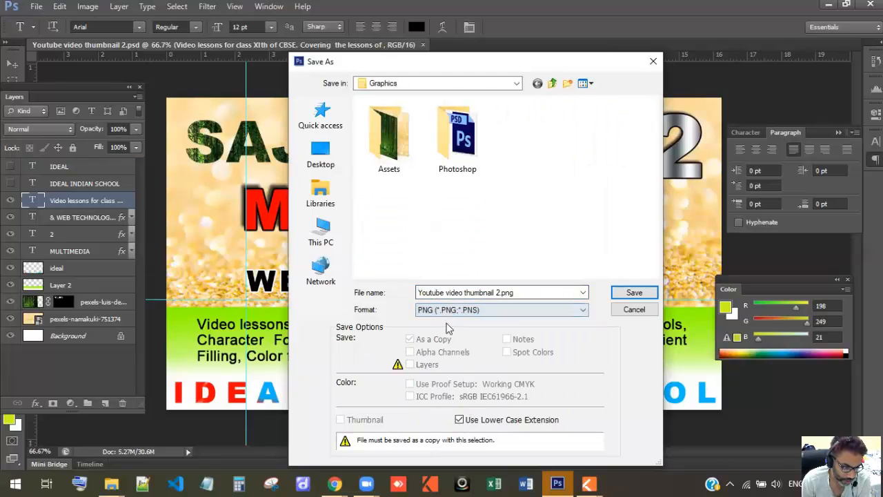
left_click(631, 291)
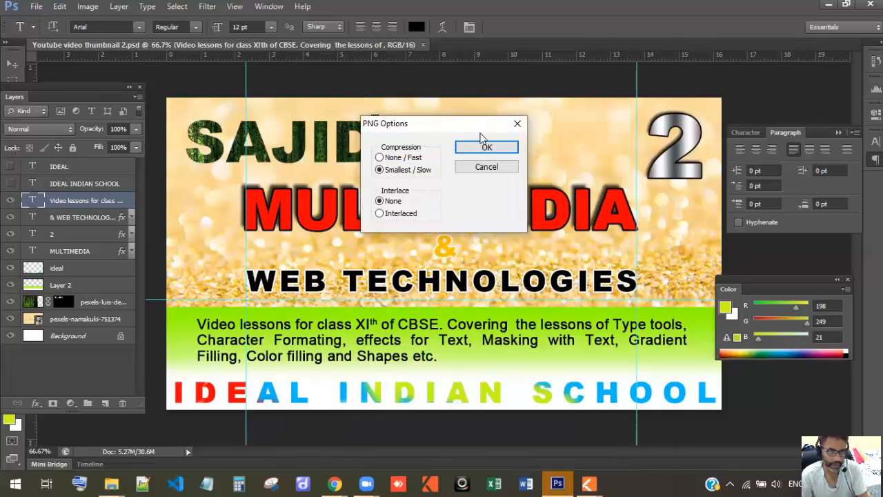
left_click(487, 146)
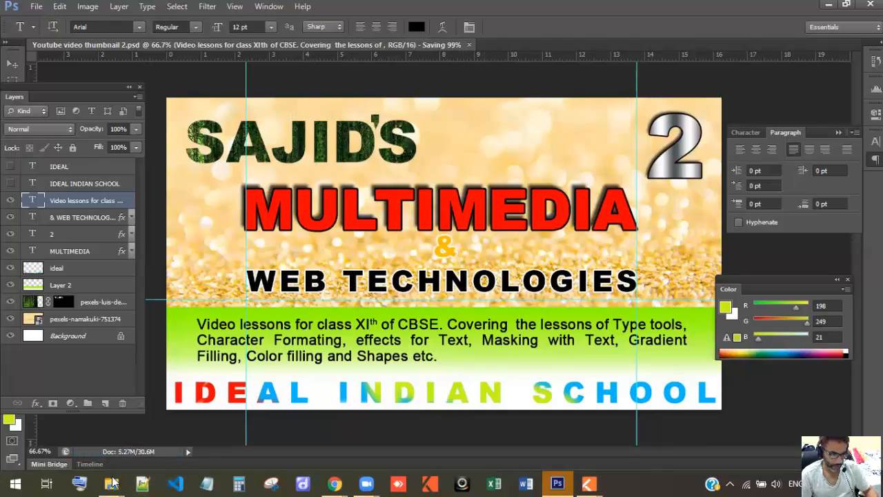
- Switch to File Explorer, go to the Graphics folder and open "Youtube video thumbnail 2.png" to view the exported image
mouse_move(111, 482)
left_click(184, 444)
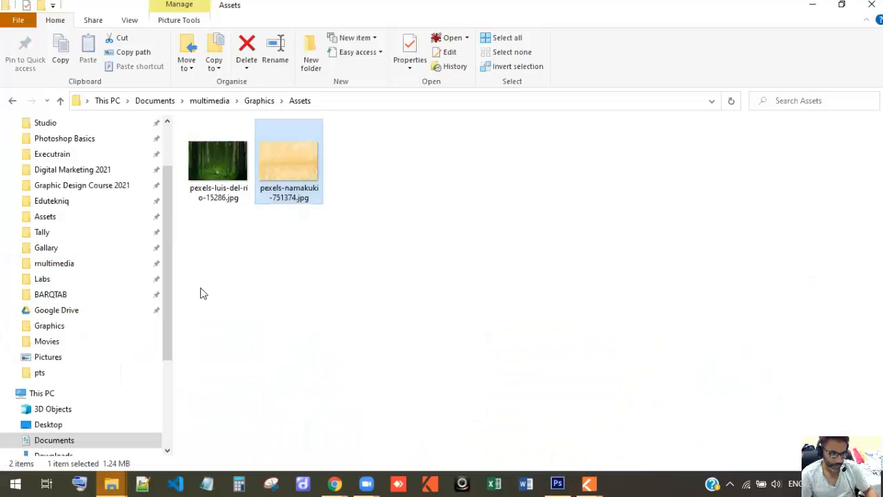
left_click(267, 102)
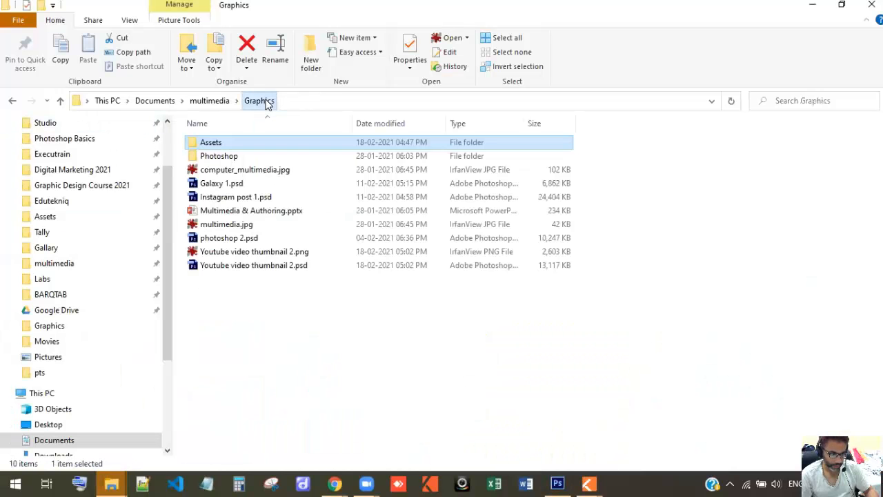
left_click(397, 351)
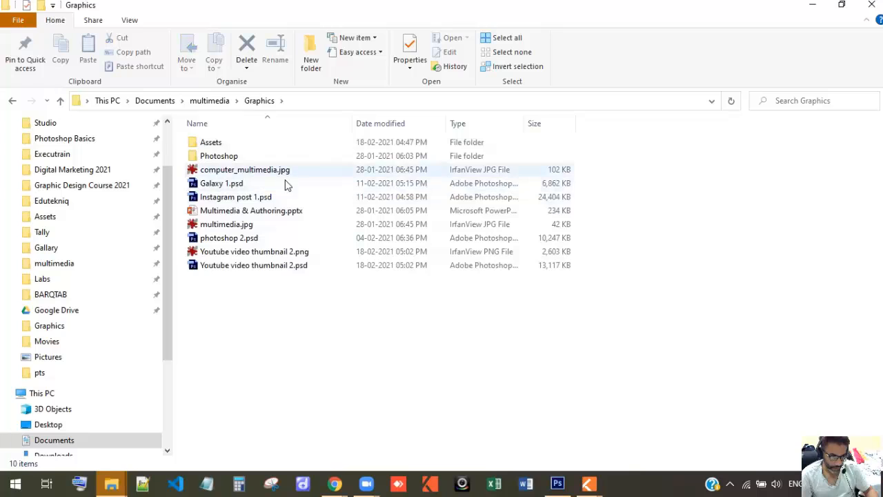
left_click(276, 253)
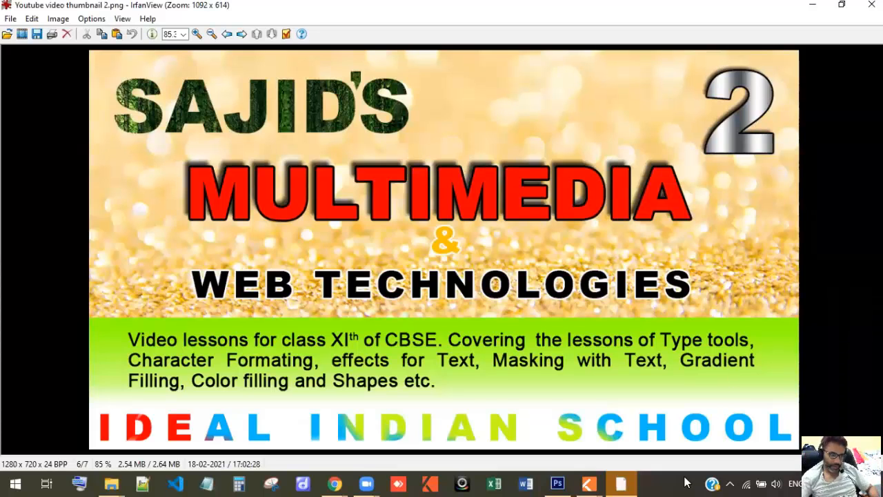
- Switch to Chrome, open youtube.com in a new tab and close the Downloads tab
mouse_move(336, 482)
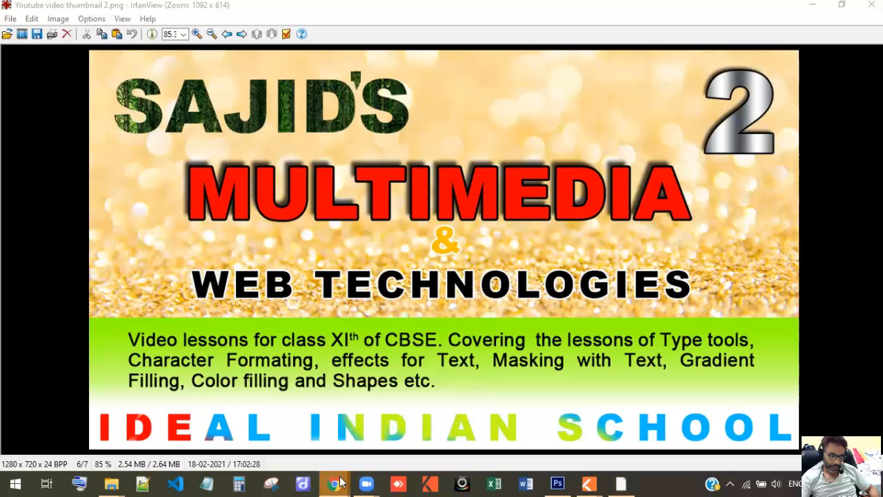
left_click(404, 431)
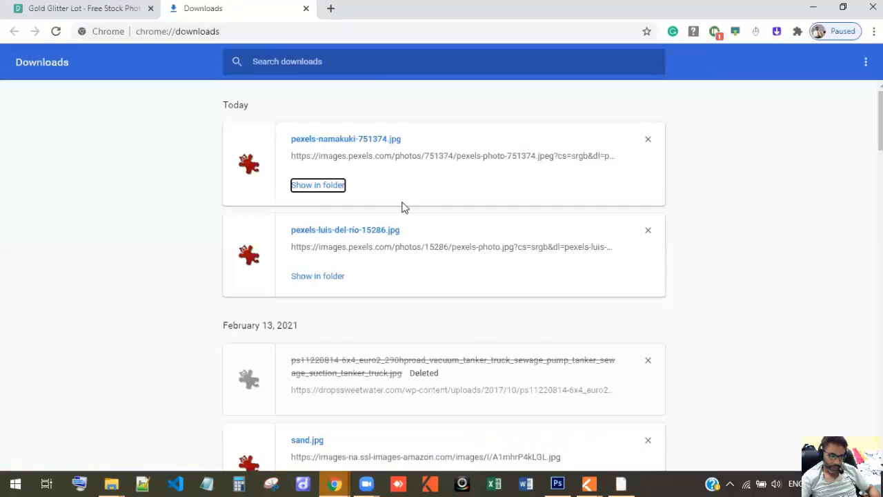
left_click(138, 6)
left_click(331, 9)
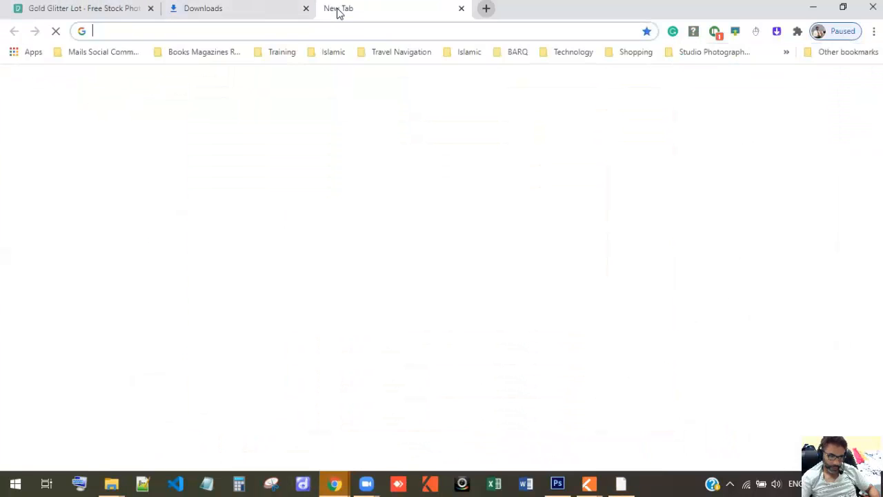
type("youtube")
key("Return")
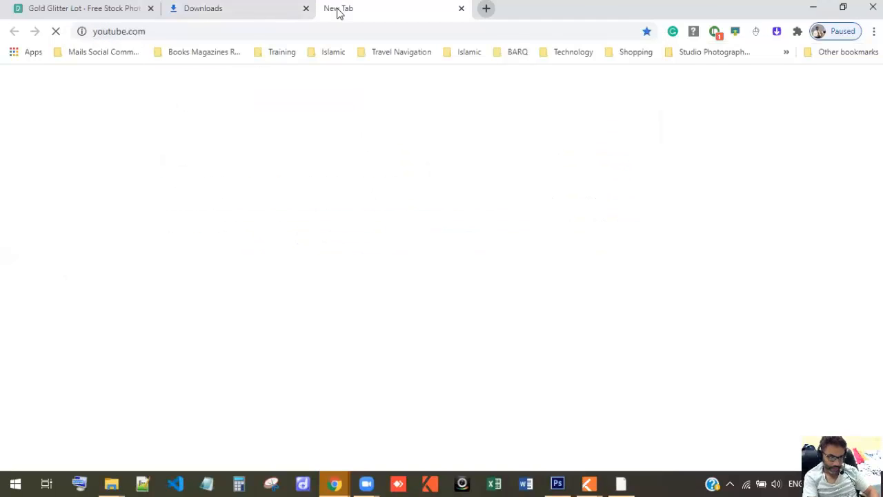
left_click(305, 9)
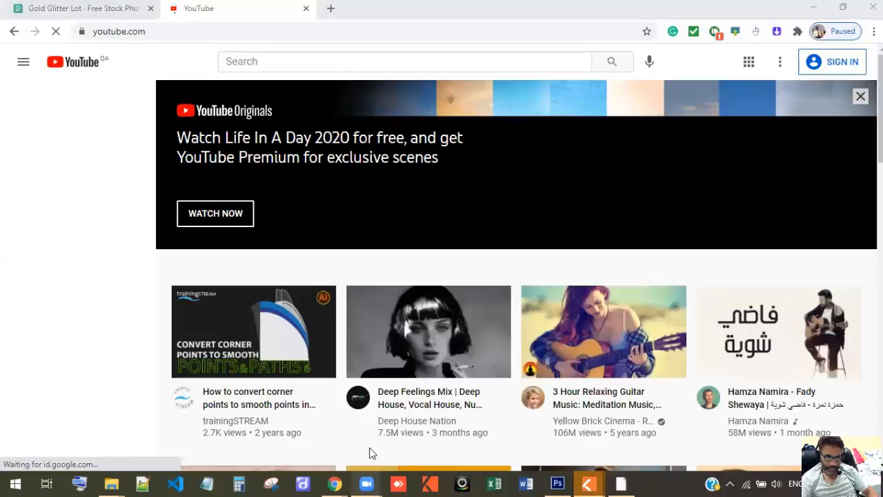
- Examine the video thumbnails in the recommended and trending sections of the YouTube home page
scroll(407, 372, "down", 1)
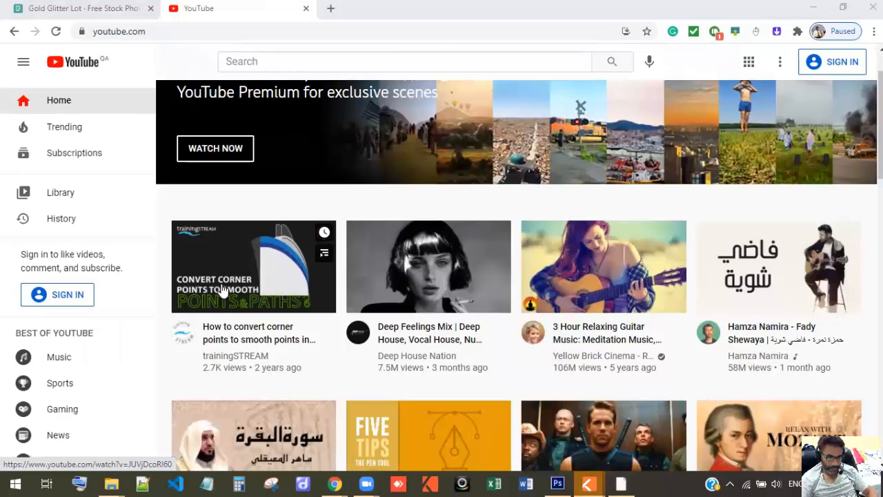
scroll(529, 290, "down", 1)
scroll(530, 290, "down", 3)
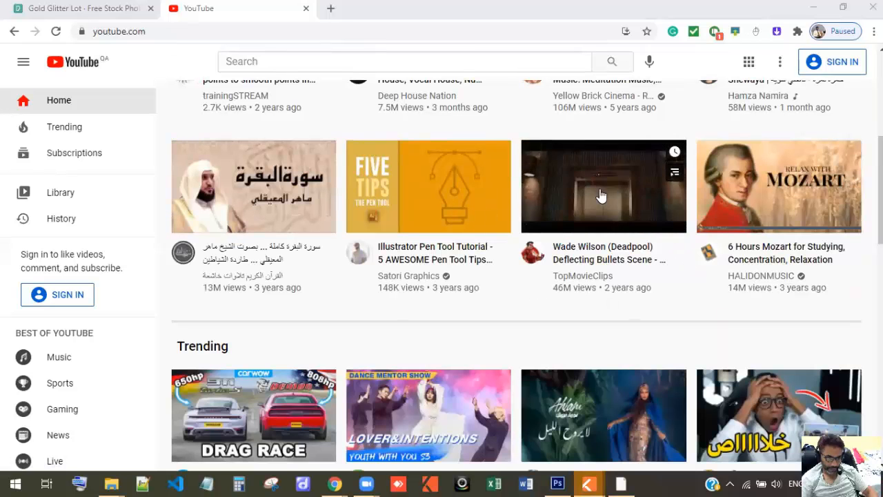
- Examine the design of more video thumbnails further down the YouTube home page, below the trending section
scroll(651, 244, "down", 3)
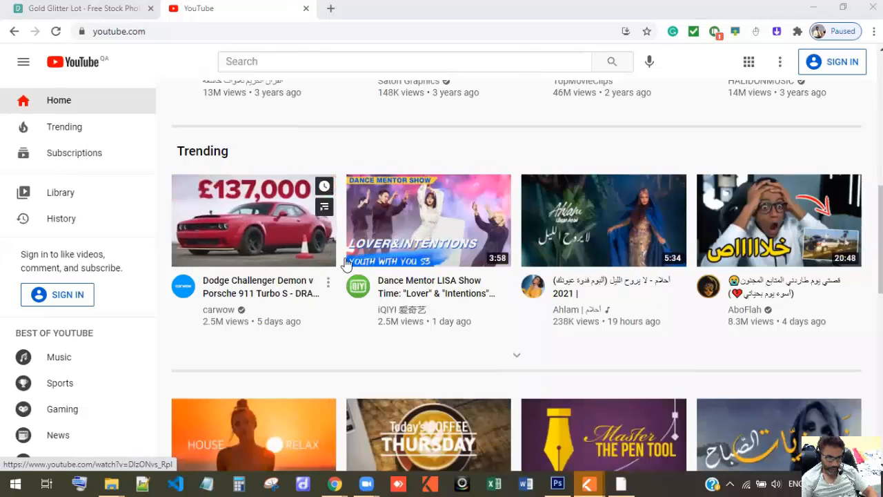
scroll(675, 350, "down", 3)
scroll(737, 445, "down", 1)
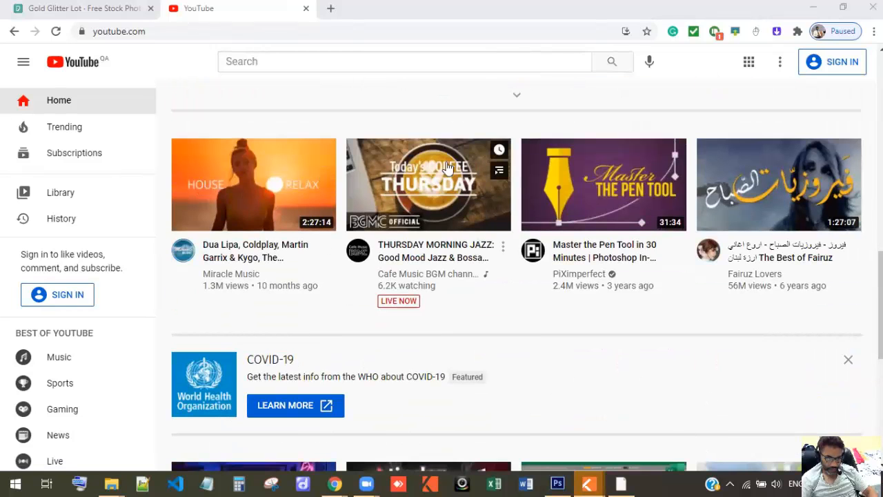
scroll(631, 256, "down", 4)
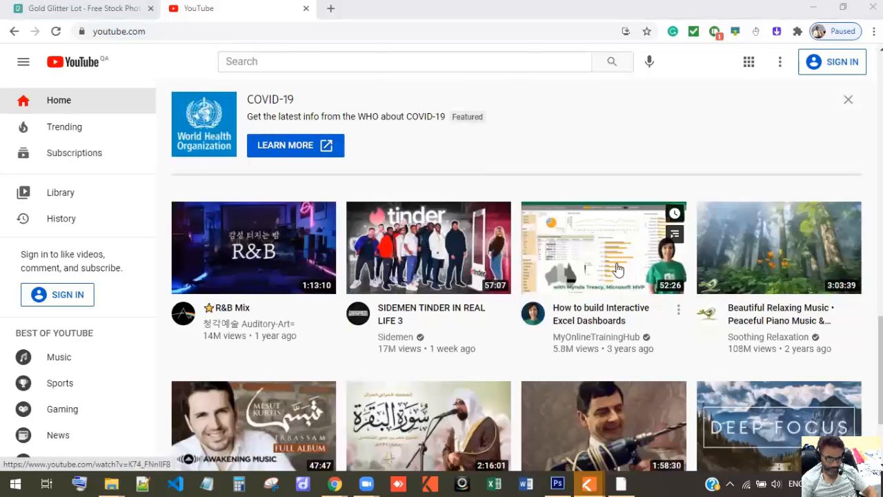
scroll(621, 269, "down", 5)
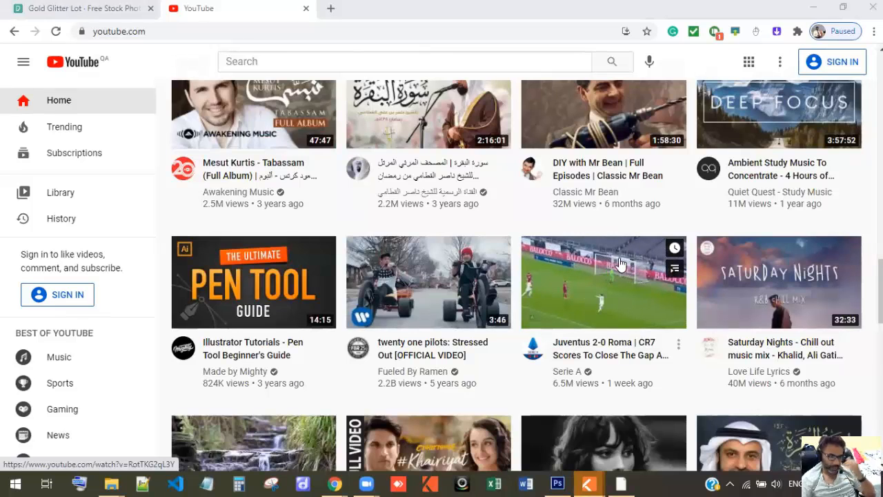
scroll(619, 265, "down", 3)
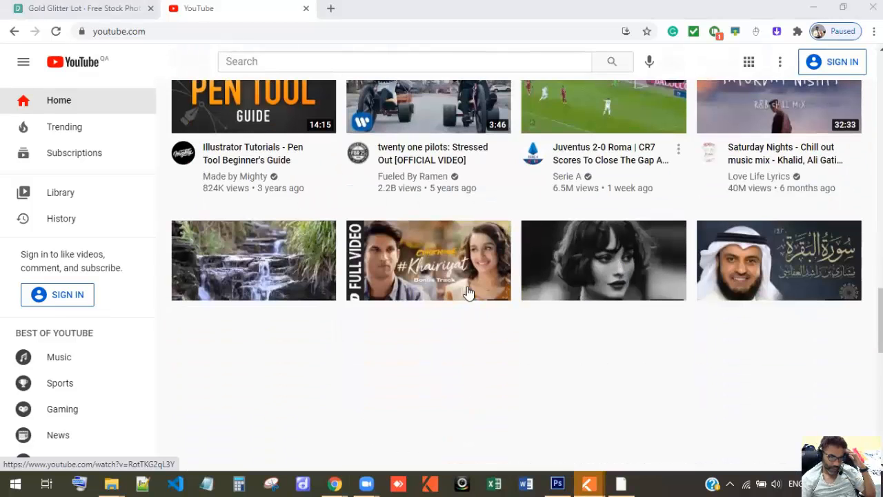
scroll(491, 303, "down", 3)
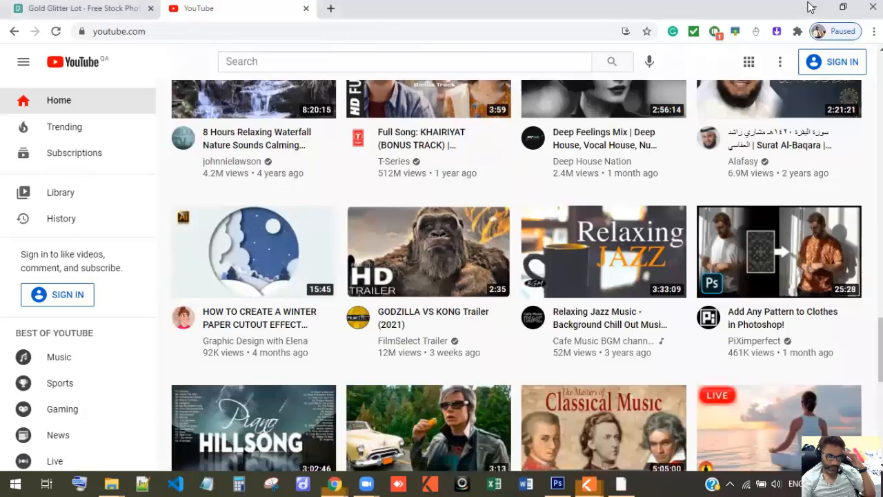
- Minimize the browser, switch to Photoshop and close the "Youtube video thumbnail 2.psd" document
left_click(810, 7)
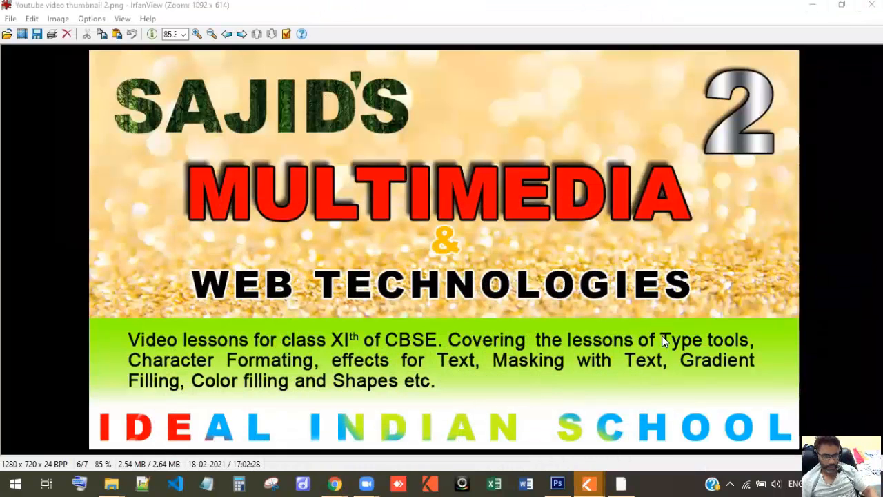
left_click(557, 483)
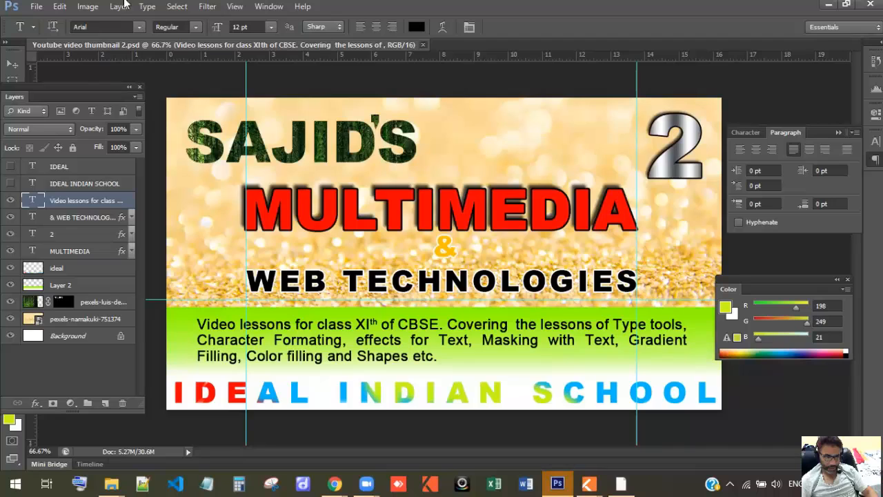
key("ctrl+w")
- Create a new document from the FB POST 940X788 preset
left_click(36, 7)
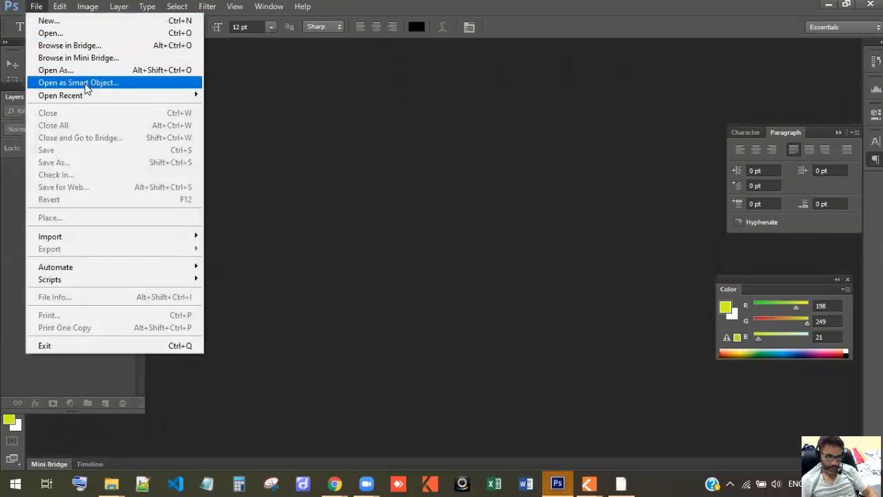
left_click(67, 23)
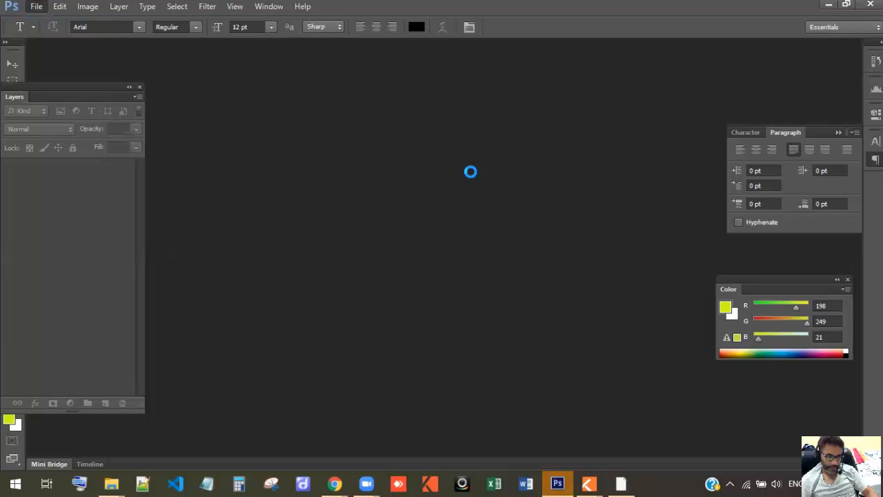
left_click(496, 161)
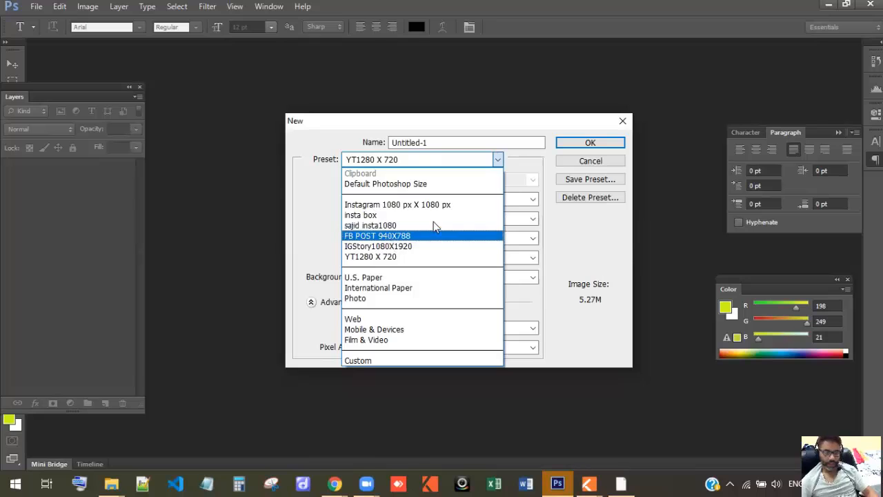
left_click(402, 236)
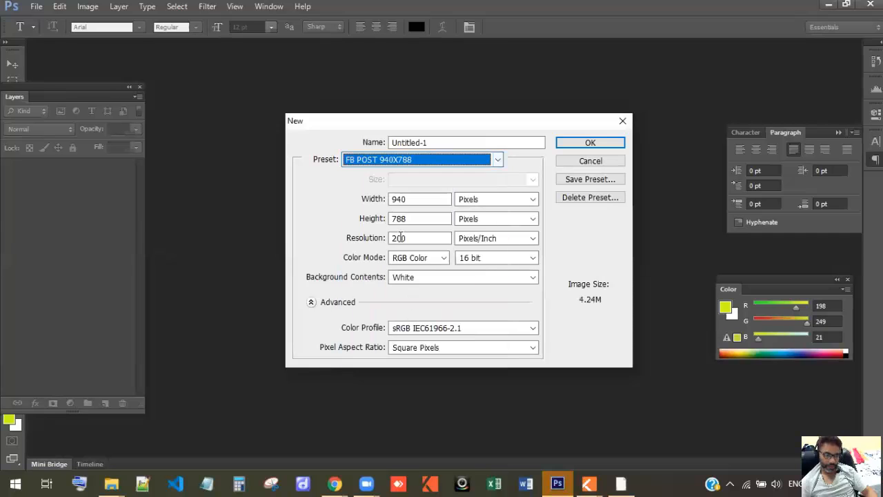
left_click(590, 144)
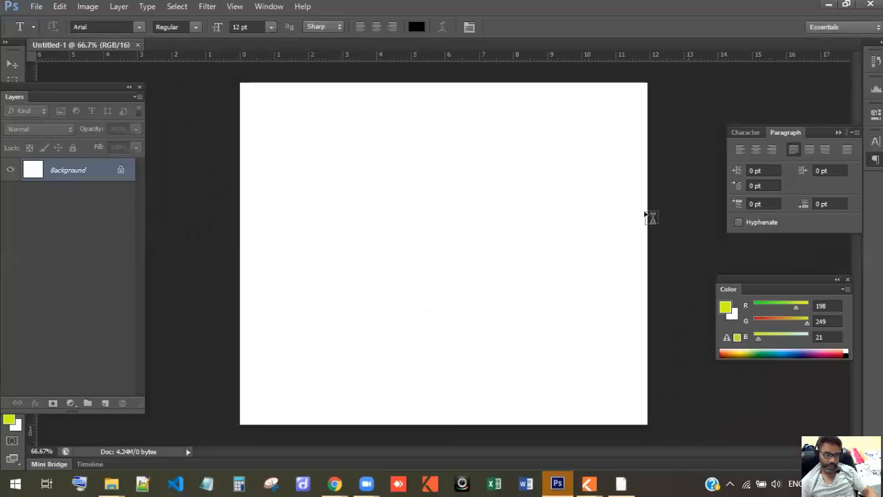
- Move the Layers panel off the toolbox and set up the Rectangle tool with a green fill and a black stroke
left_click_drag(40, 84, 84, 77)
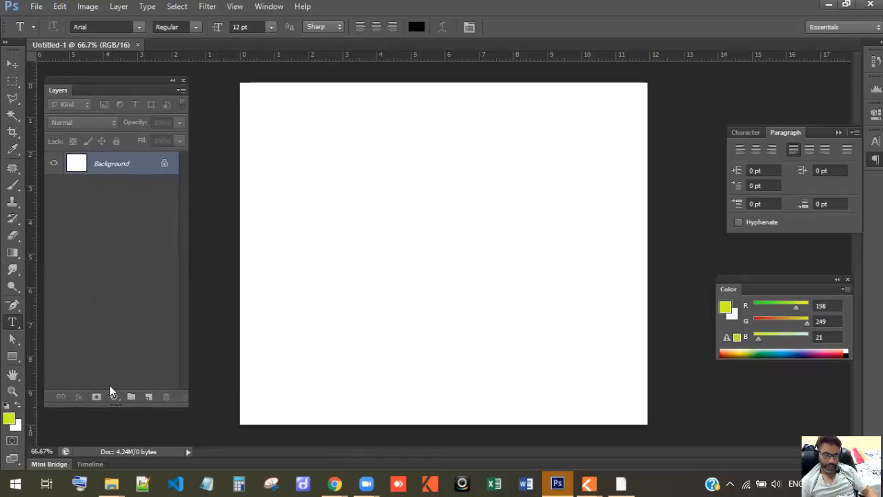
left_click(11, 357)
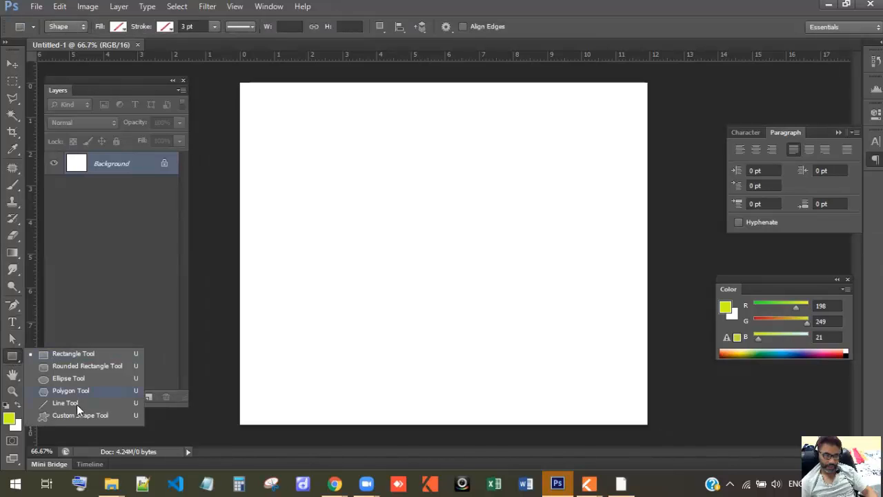
left_click(10, 360)
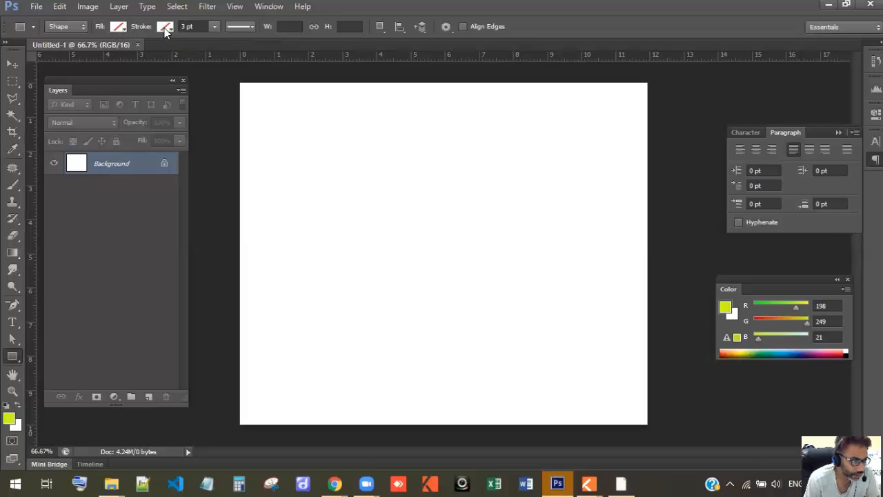
left_click(119, 27)
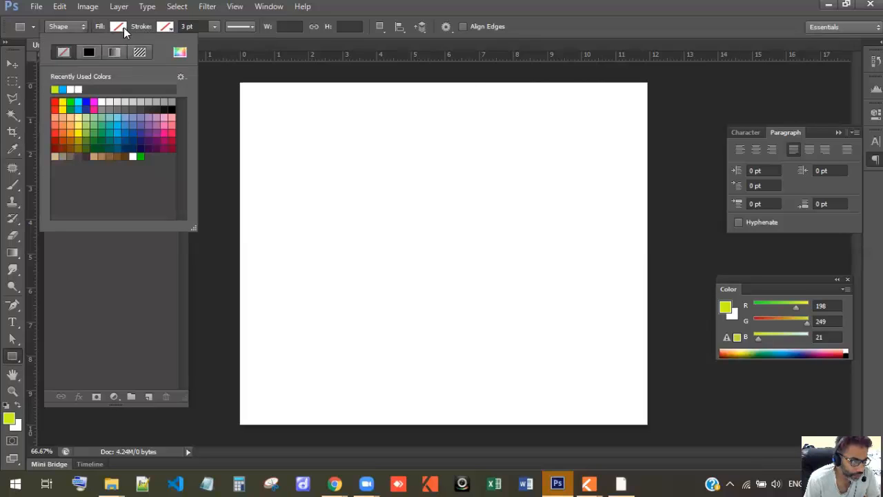
left_click(71, 102)
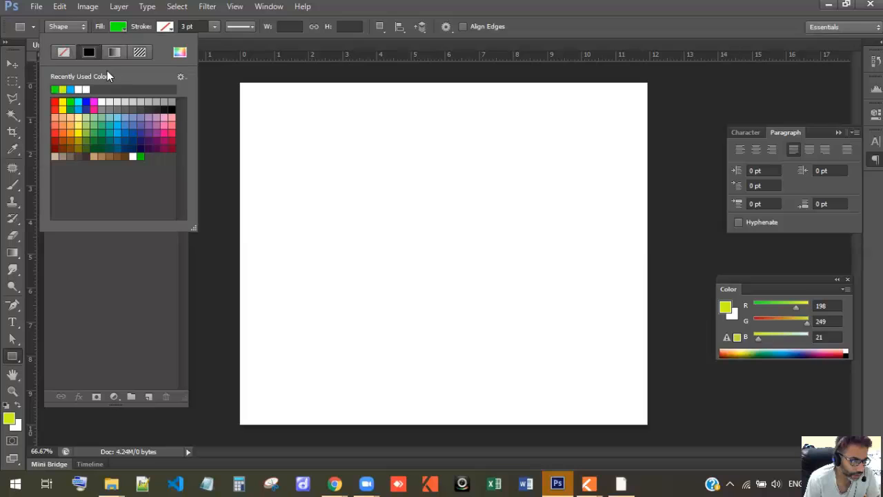
left_click(165, 27)
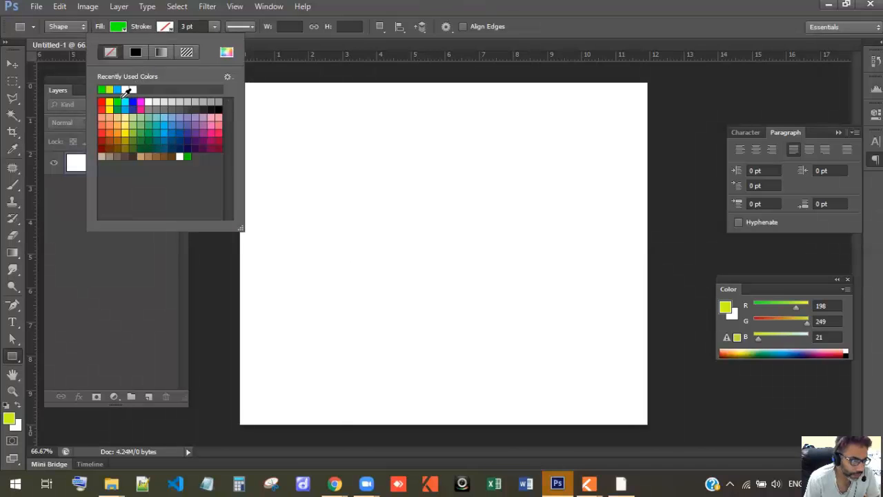
left_click(218, 108)
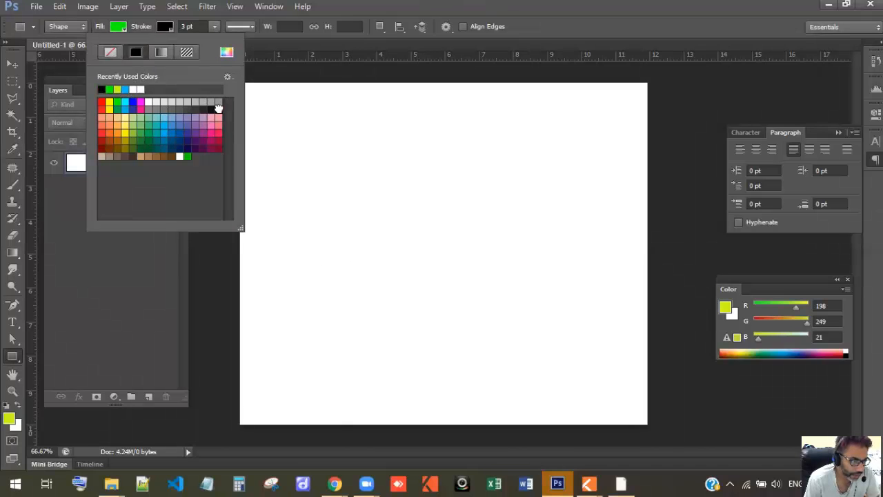
- Draw a rectangle about 234 × 132 px in the upper-left part of the canvas with the Rectangle tool
left_click(15, 359)
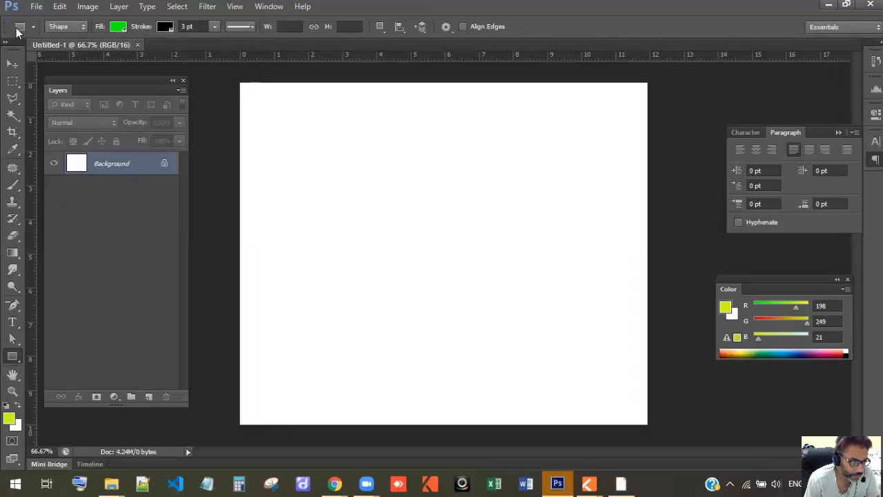
left_click(12, 63)
left_click(12, 356)
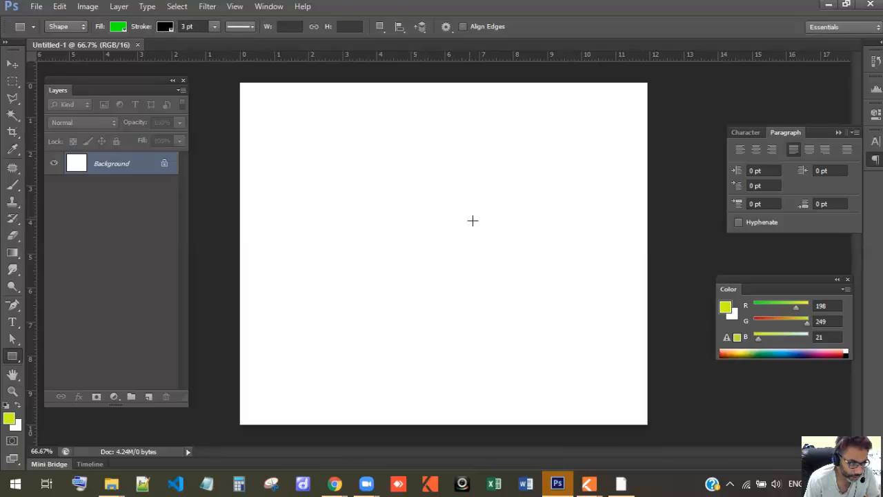
mouse_move(309, 166)
left_mouse_down()
mouse_move(340, 231)
mouse_move(396, 239)
mouse_move(408, 222)
left_mouse_up()
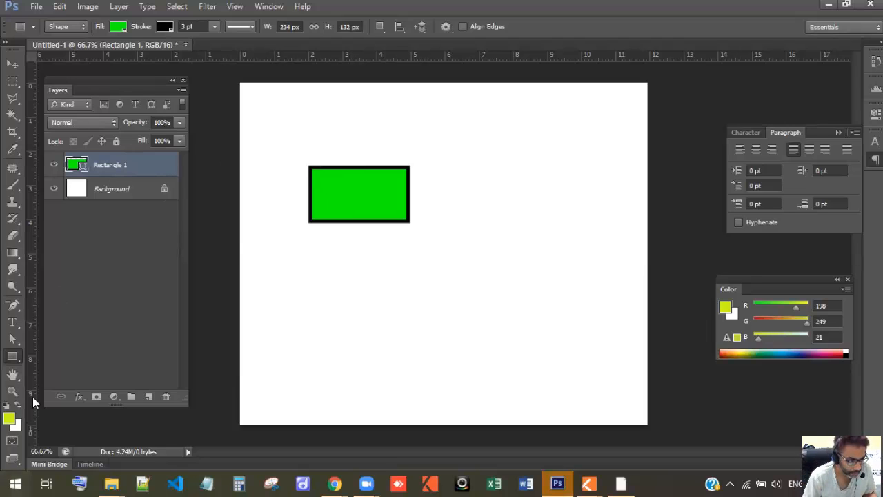
- Draw a square about 161 × 161 px below the rectangle and move it up to the rectangle's right side
mouse_move(428, 282)
left_mouse_down()
mouse_move(439, 308)
mouse_move(481, 329)
mouse_move(495, 352)
left_mouse_up()
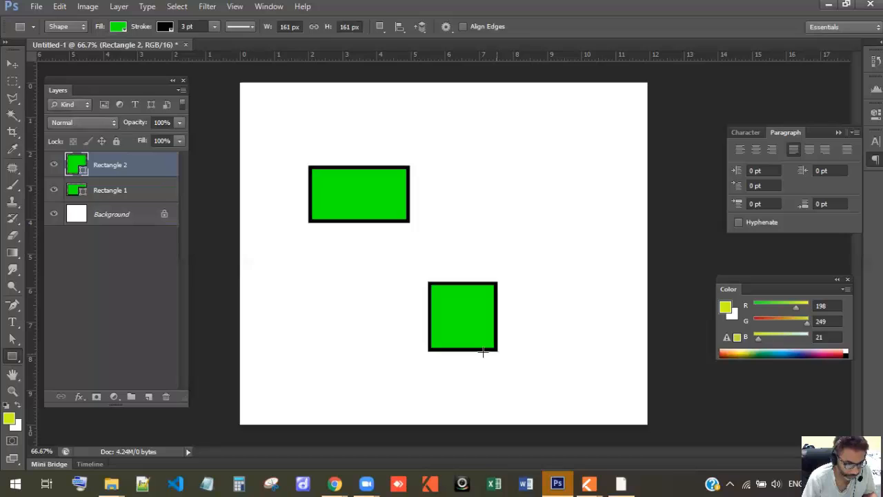
left_click(13, 64)
left_click_drag(451, 311, 476, 187)
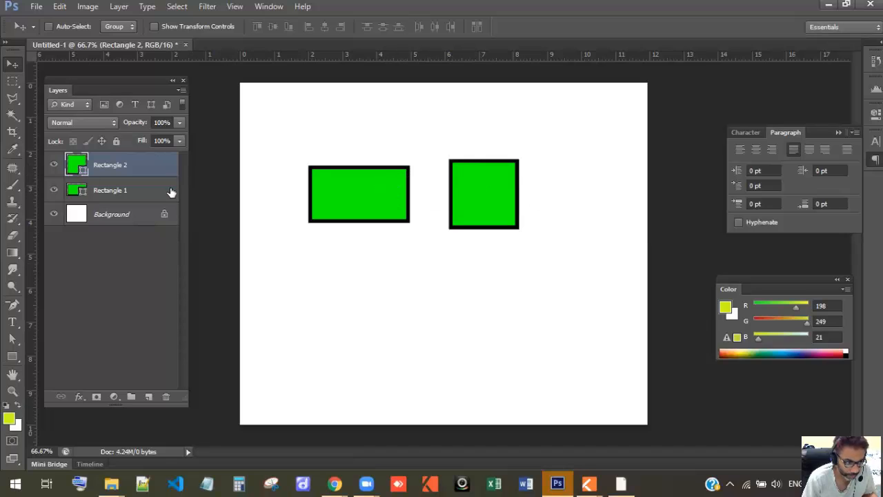
- Change the square's fill to light yellow and its stroke to red
left_click(149, 190)
left_click(150, 168)
left_click(12, 355)
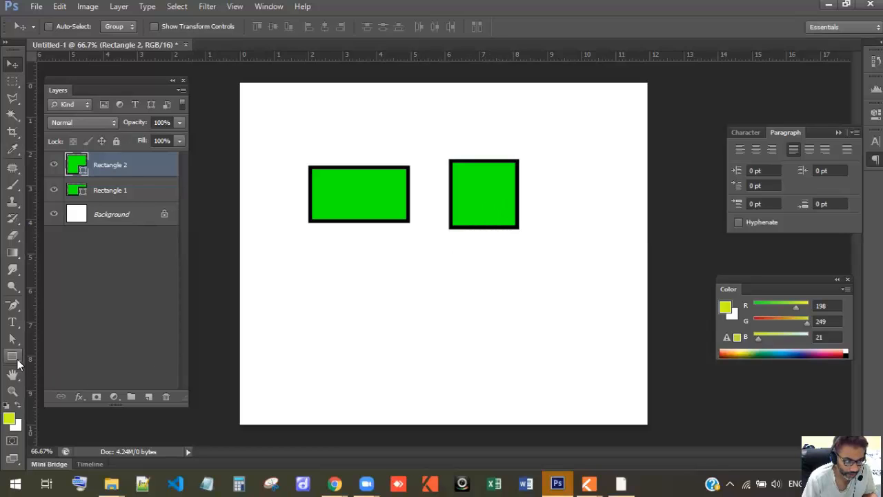
left_click(119, 26)
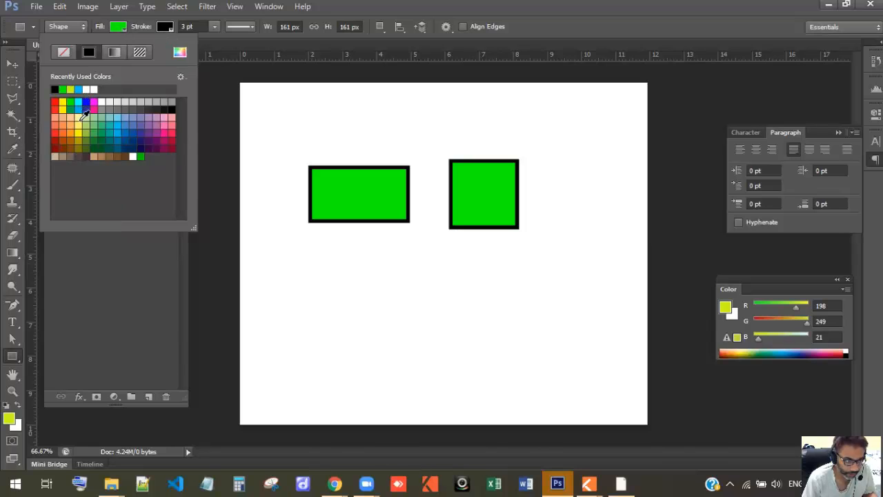
left_click(74, 119)
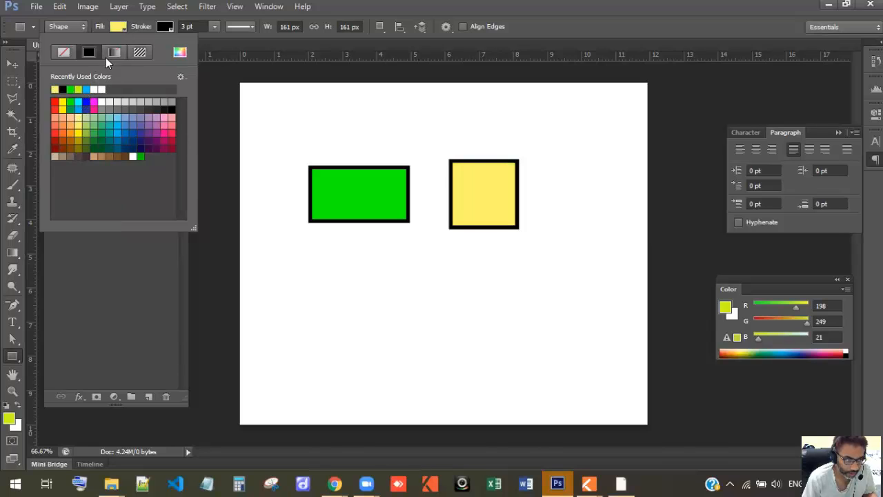
left_click(168, 28)
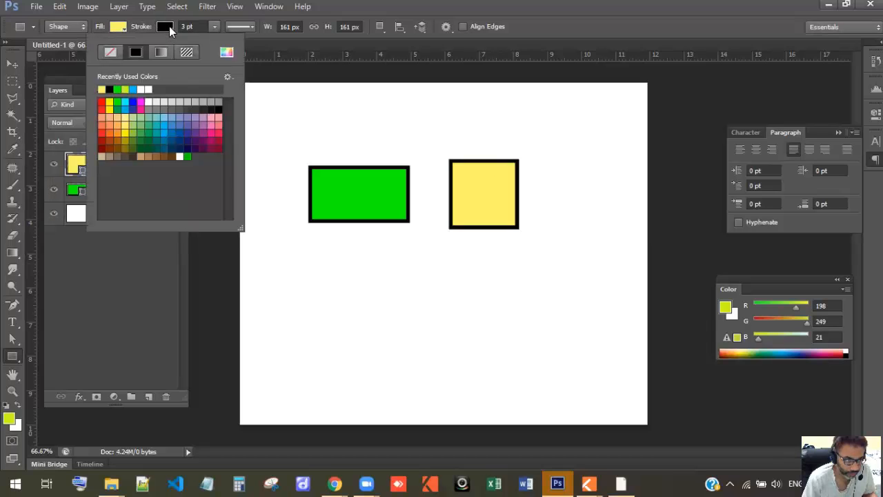
left_click(101, 102)
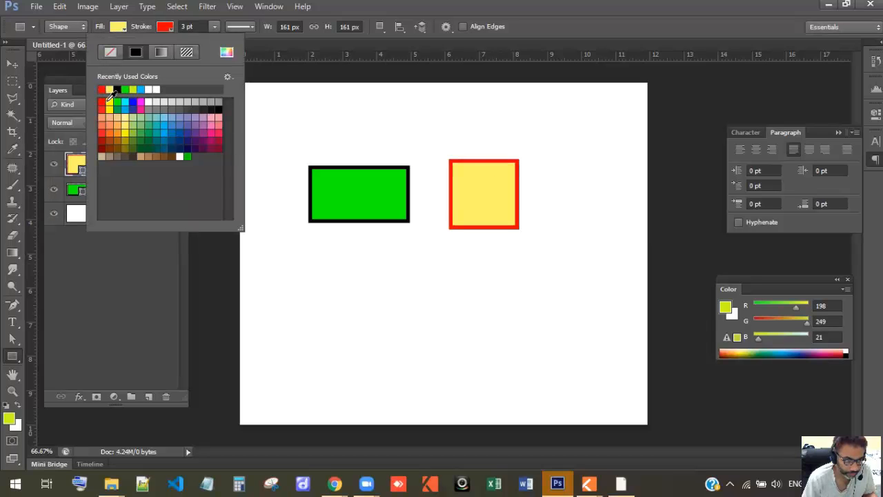
- Move the green rectangle and the yellow square up near the canvas's top edge, placing them side by side
left_click(12, 63)
left_click_drag(472, 193, 524, 141)
right_click(379, 204)
left_click(392, 205)
left_click_drag(381, 185, 359, 143)
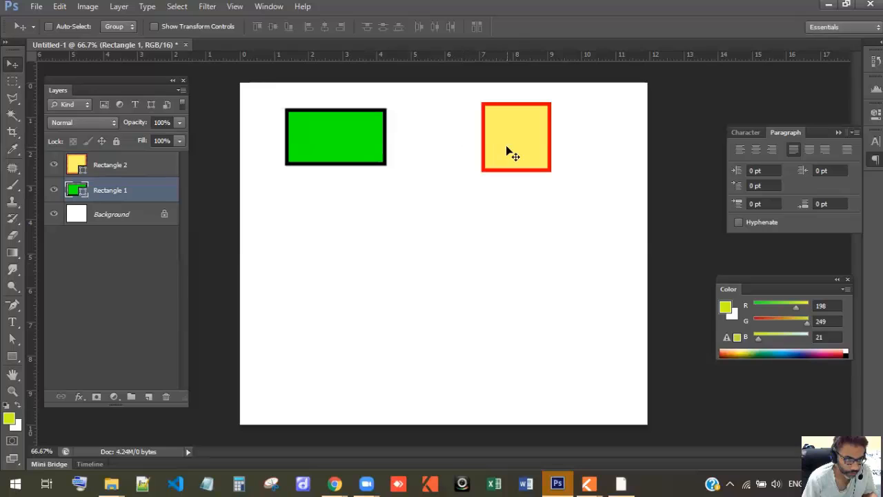
right_click(507, 147)
left_click(515, 154)
left_click_drag(514, 141, 450, 141)
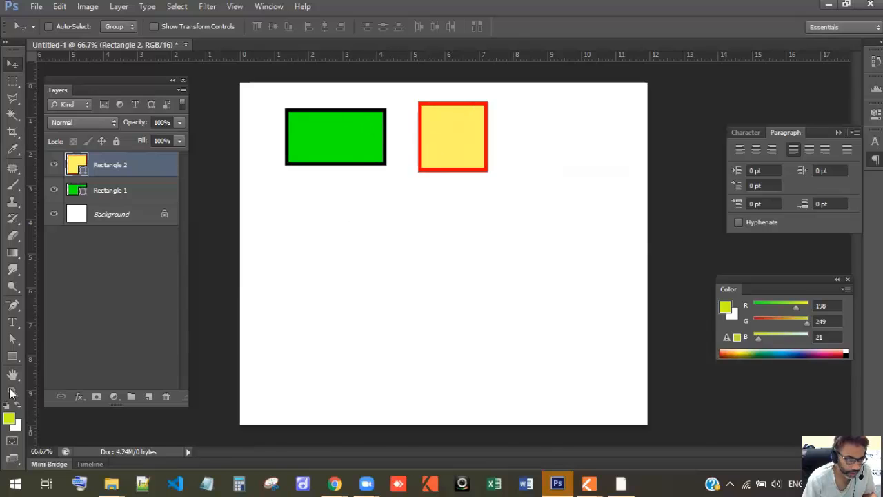
- Draw a tall rounded rectangle about 113 × 317 px below the green rectangle with the Rounded Rectangle tool
left_click(12, 357)
left_click(13, 358)
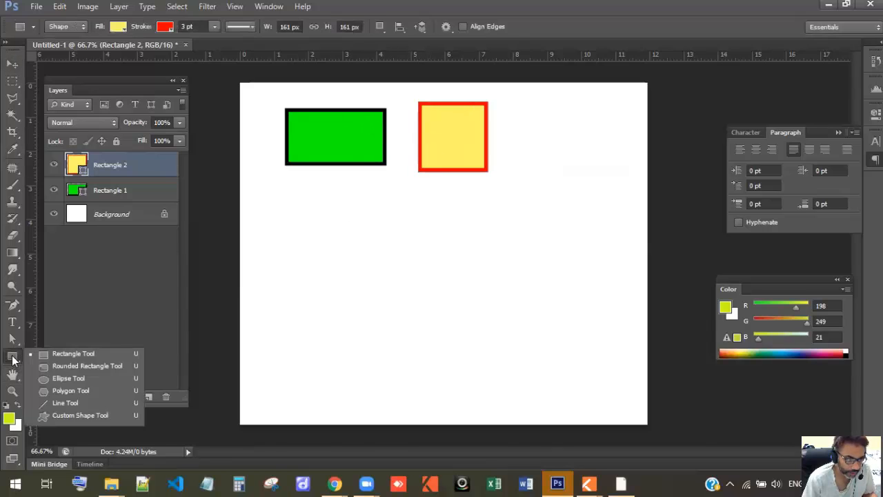
left_click(53, 367)
left_click_drag(310, 195, 361, 333)
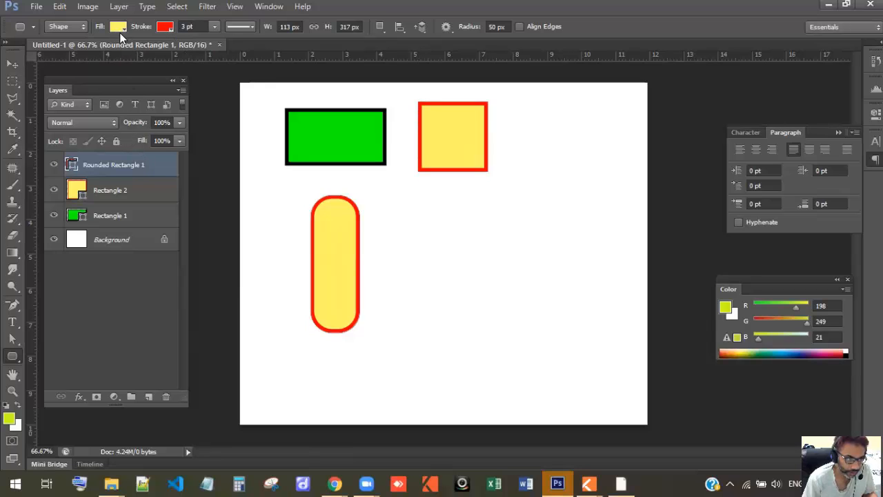
- Change the tall rounded rectangle's fill to light blue and its stroke to dark blue
left_click(122, 28)
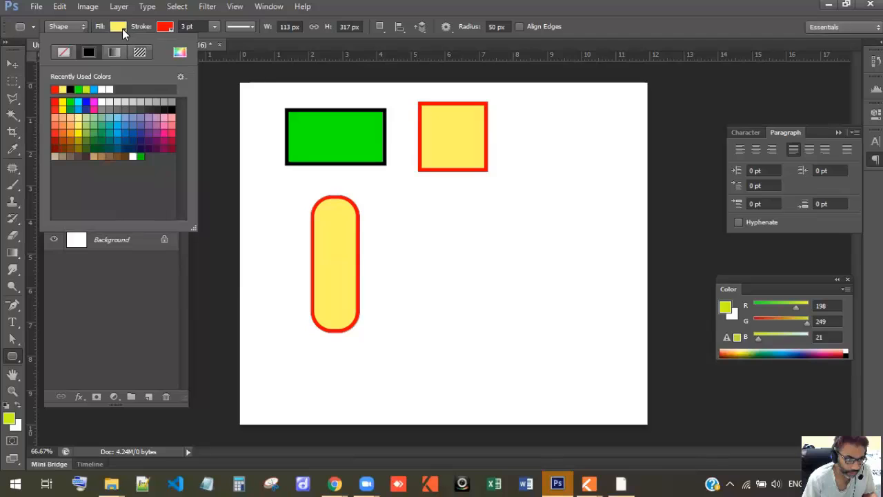
left_click(122, 29)
left_click(120, 27)
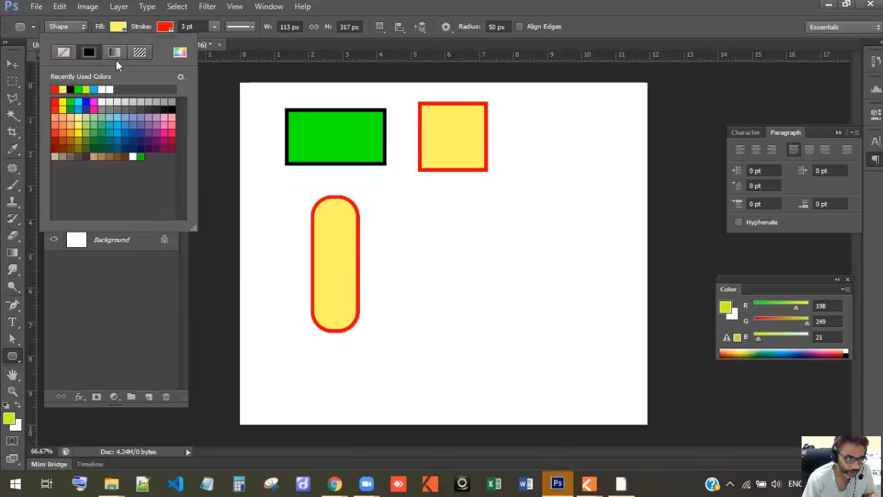
left_click(121, 122)
left_click(164, 27)
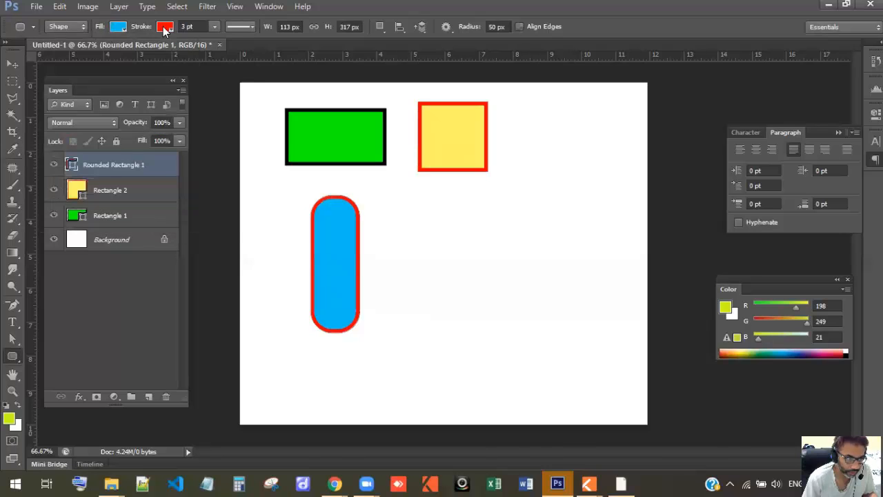
left_click(166, 29)
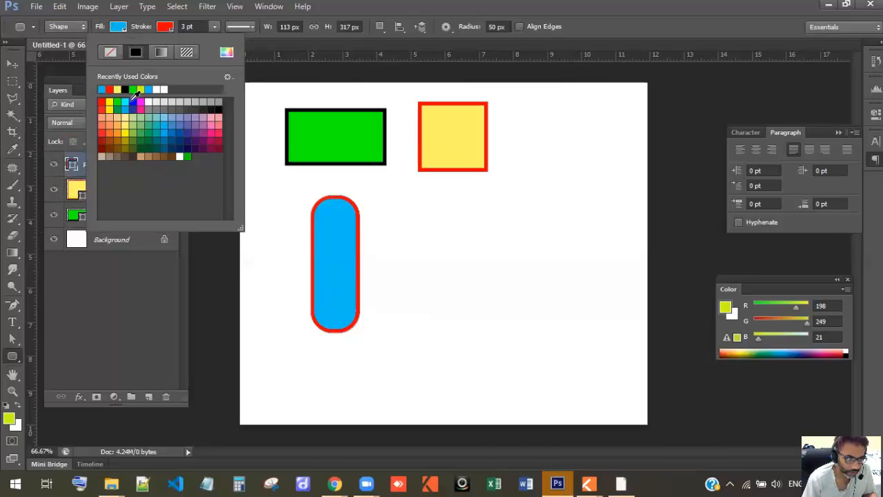
left_click(133, 102)
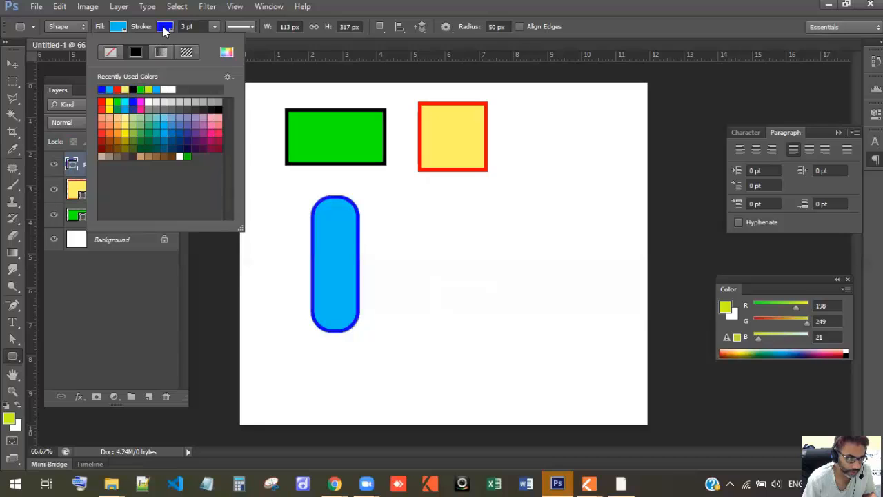
left_click(163, 27)
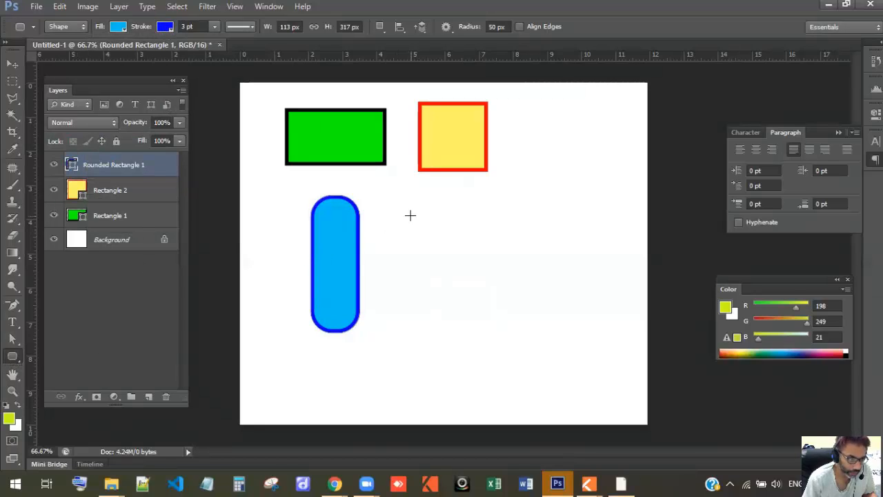
- Draw a rounded square beside the blue rounded rectangle on the same layer and try to move it on its own
left_click_drag(409, 218, 486, 310)
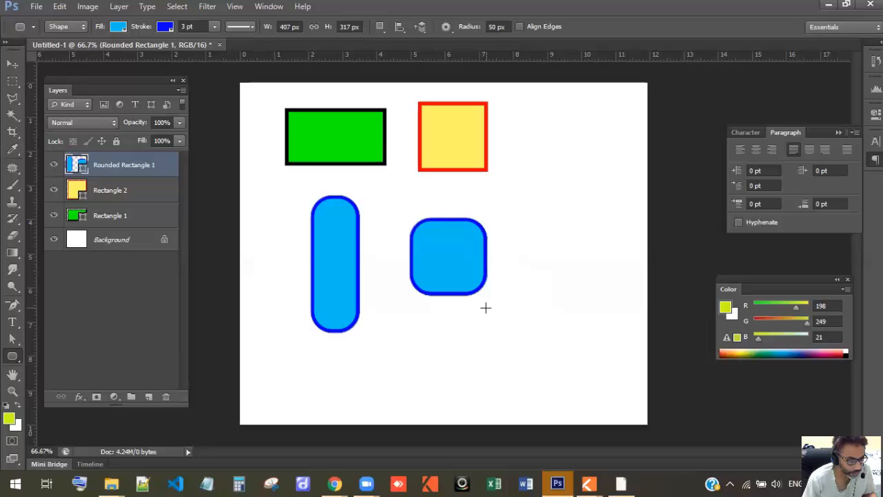
left_click(12, 63)
left_click_drag(433, 230, 412, 251)
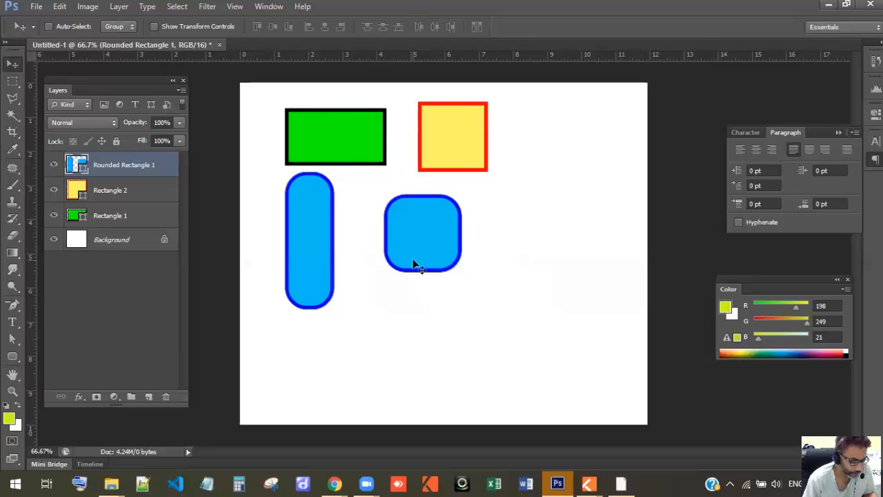
- Undo the move and the drawing of the blue rounded square
key("ctrl+z")
key("ctrl+z")
key("ctrl+z")
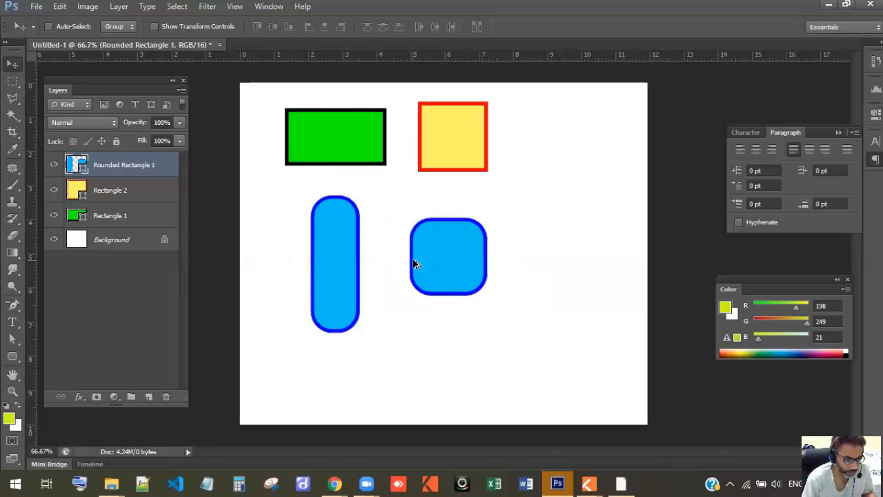
key("ctrl+alt+z")
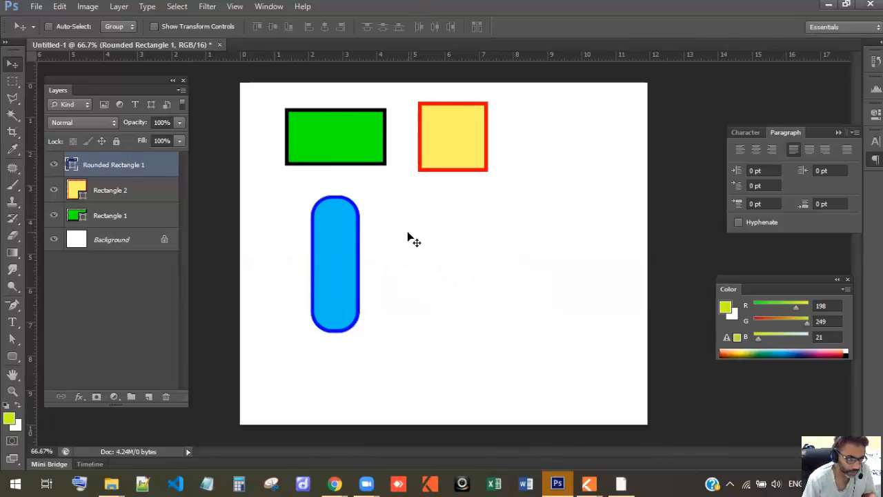
- Draw a rounded square about 225 × 225 px on its own layer and move it under the yellow square, beside the blue rounded rectangle
left_click(114, 189)
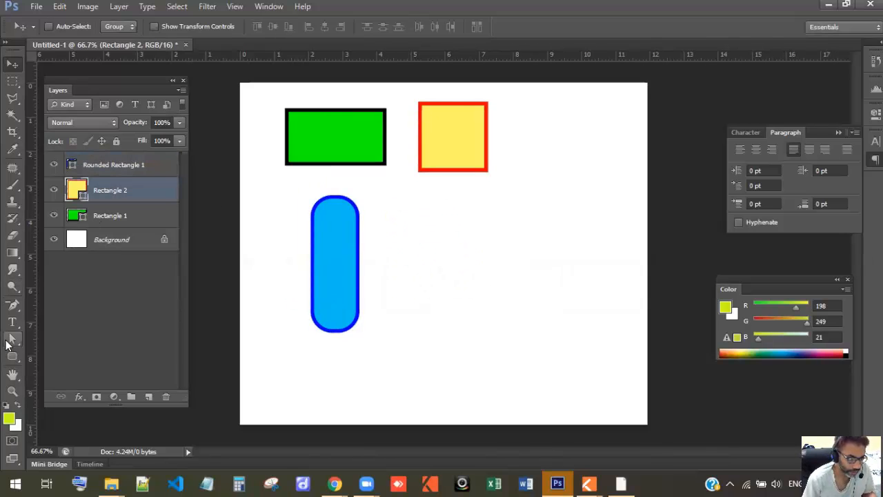
left_click(13, 356)
left_click_drag(421, 219, 517, 334)
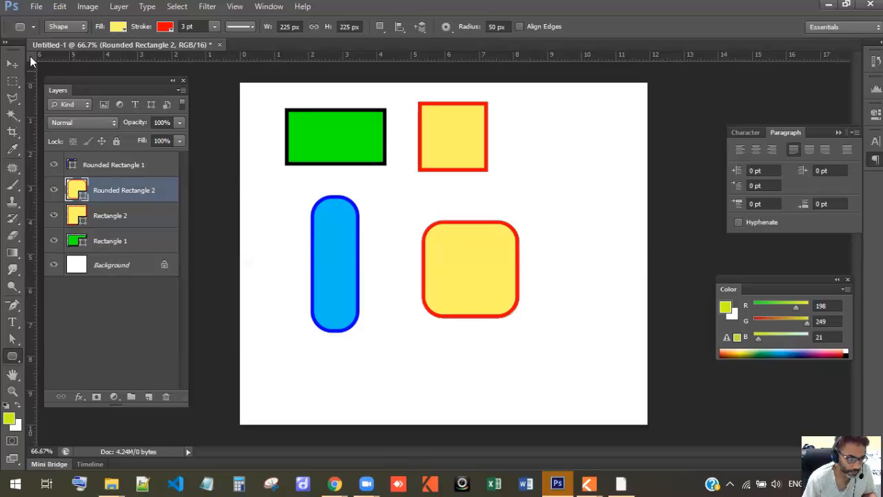
key("v")
left_click_drag(462, 293, 421, 260)
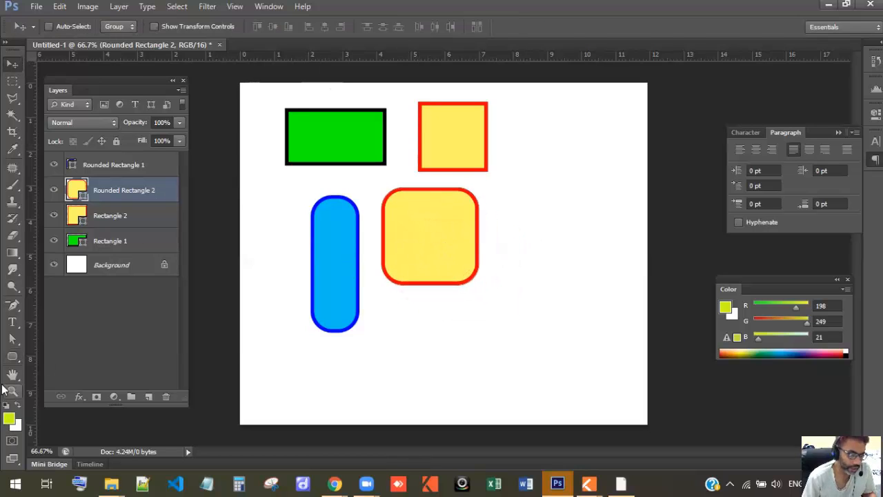
- Draw a tall ellipse about 145 × 337 px near the canvas's right edge with the Ellipse tool
left_click_drag(12, 356, 69, 365)
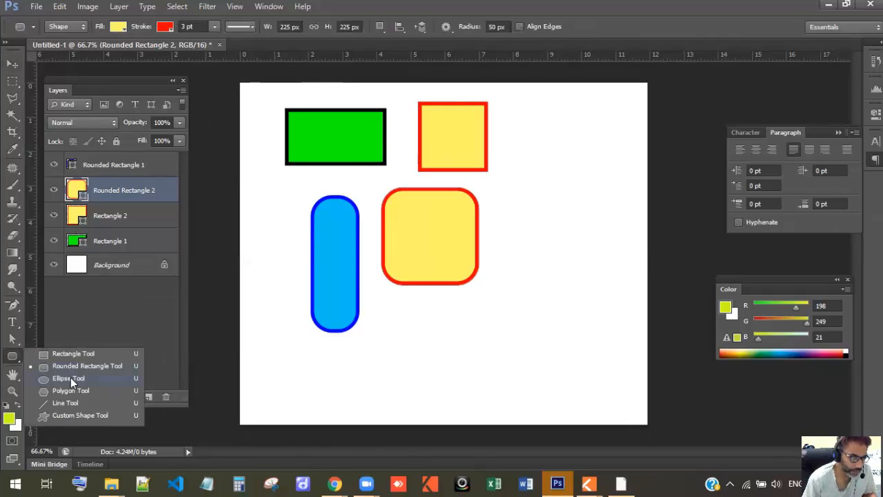
left_click(70, 378)
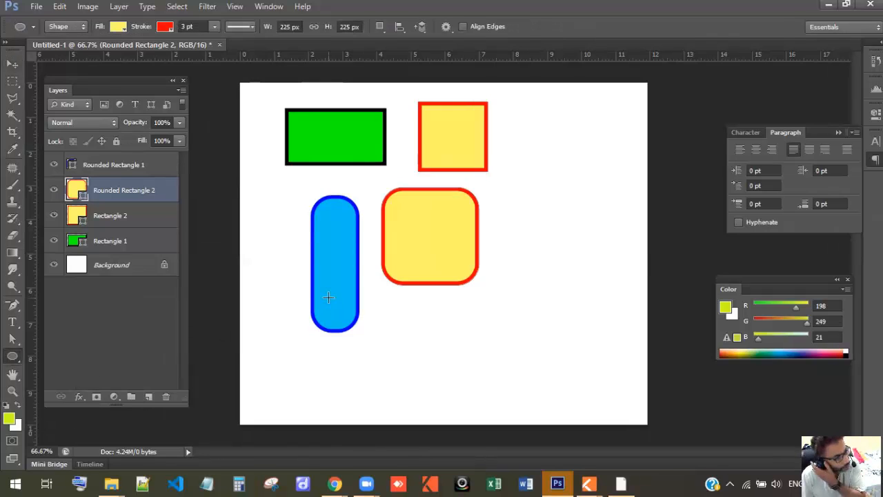
left_click_drag(537, 170, 592, 318)
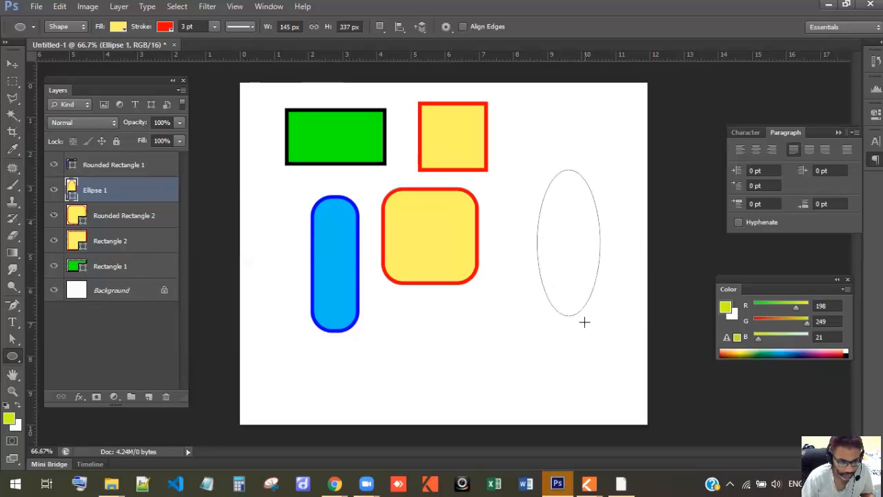
- Draw two trial circles along the lower part of the canvas and undo both
left_click_drag(415, 326, 512, 416)
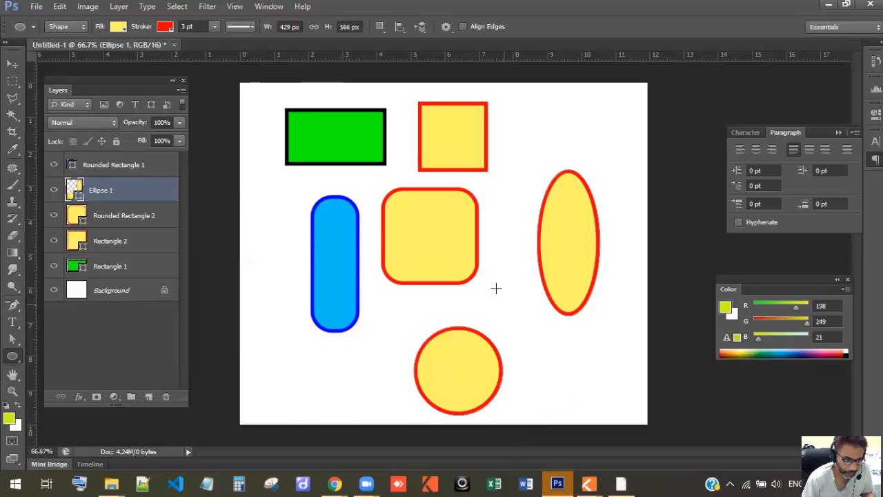
left_click_drag(531, 332, 591, 391)
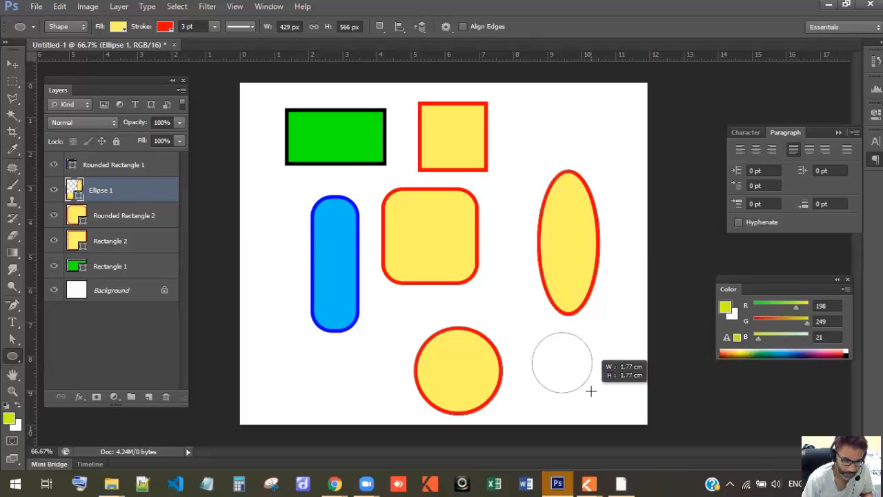
left_click_drag(590, 391, 591, 391)
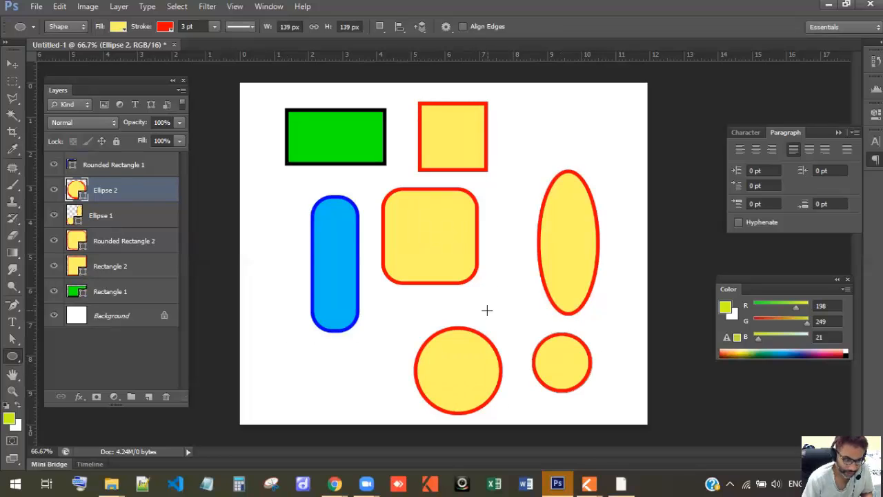
key("ctrl+z")
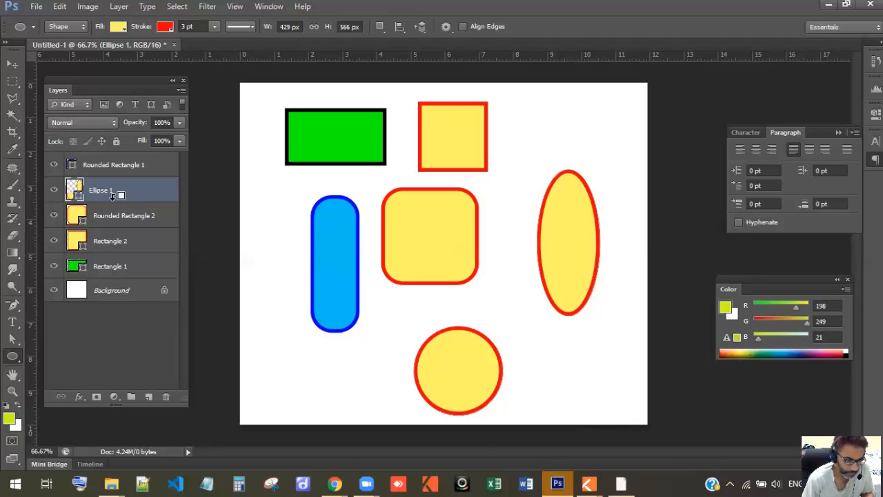
key("ctrl+z")
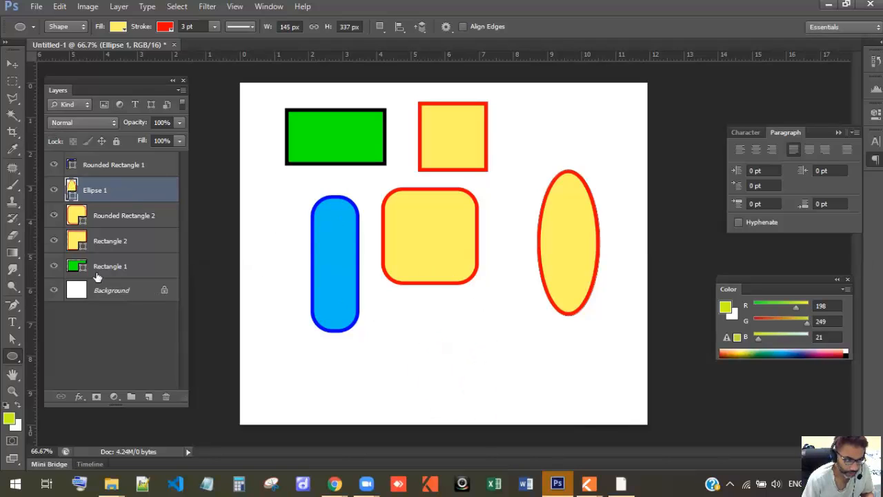
- Draw a circle about 184 × 184 px on a separate layer above Rounded Rectangle 2, near the canvas's bottom edge
left_click(121, 215)
left_click_drag(453, 334, 540, 412)
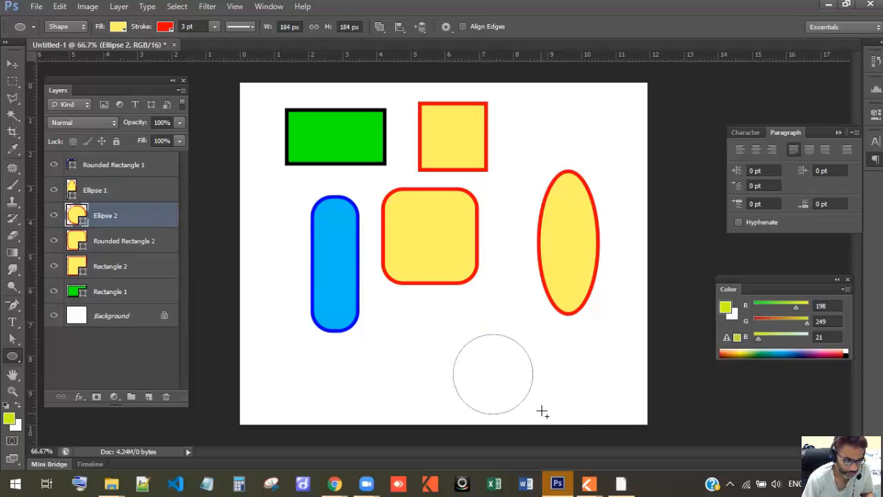
- Hide the Ellipse 1, Rounded Rectangle 2, Rectangle 2 and Rectangle 1 layers and show them again to check their shapes
left_click(54, 190)
left_click(54, 241)
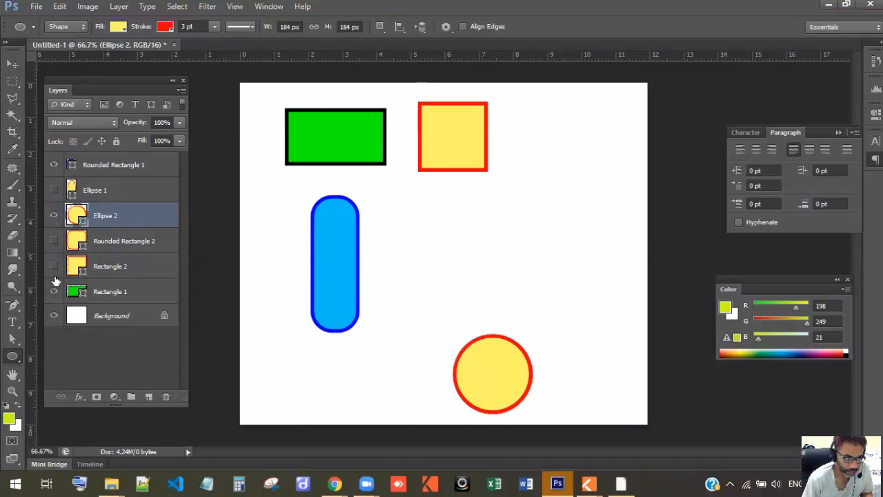
left_click(54, 291)
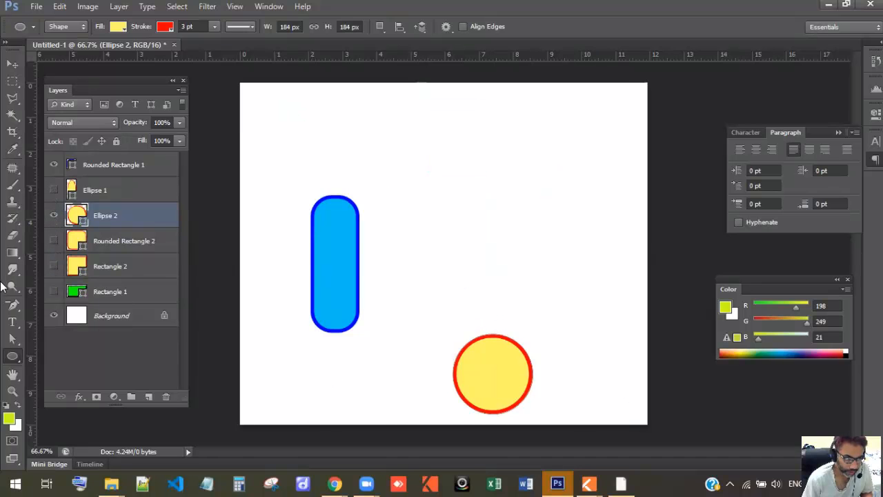
left_click(54, 291)
left_click(54, 240)
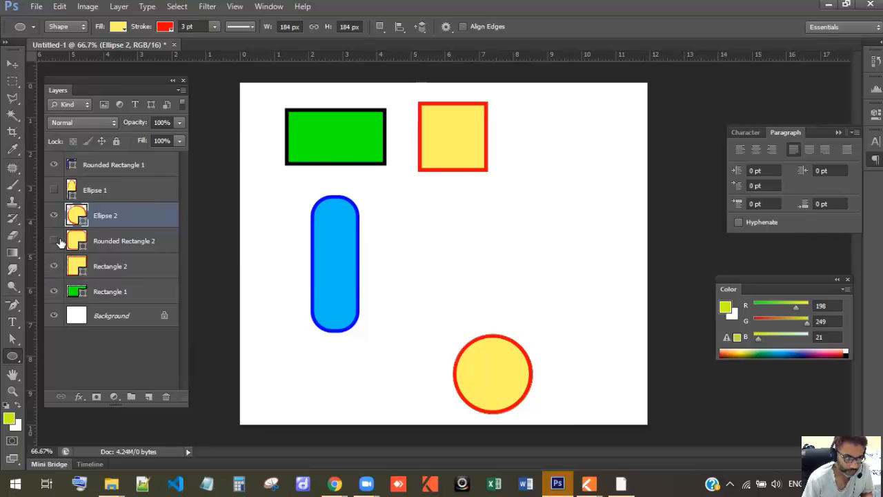
left_click(54, 191)
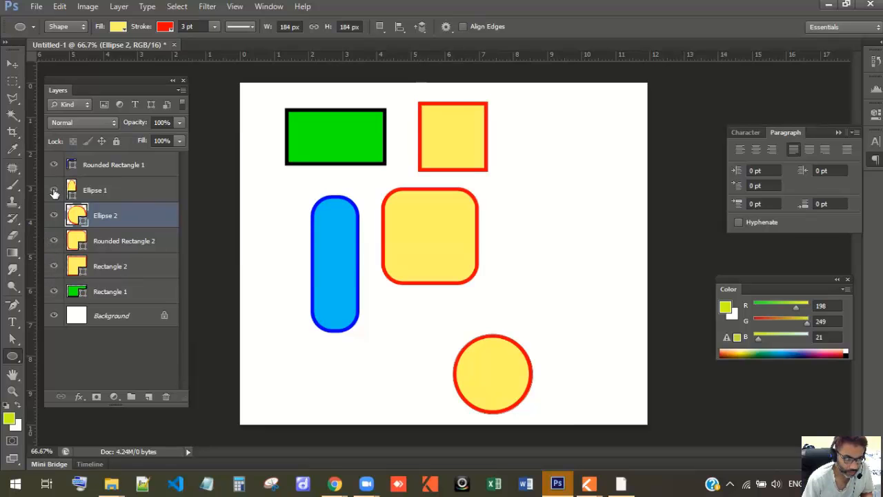
left_click(54, 190)
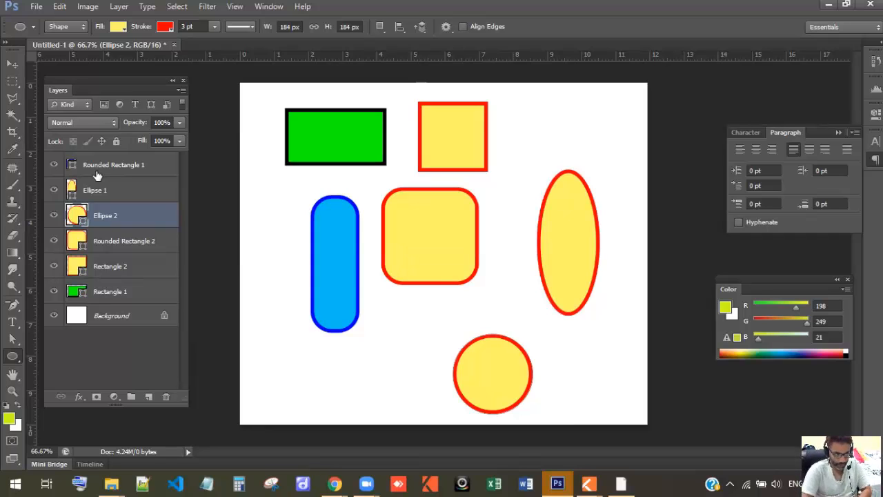
- Draw a five-sided polygon about 151 px wide with the Polygon tool and move it beside the circle, below the rounded shapes
right_click(9, 358)
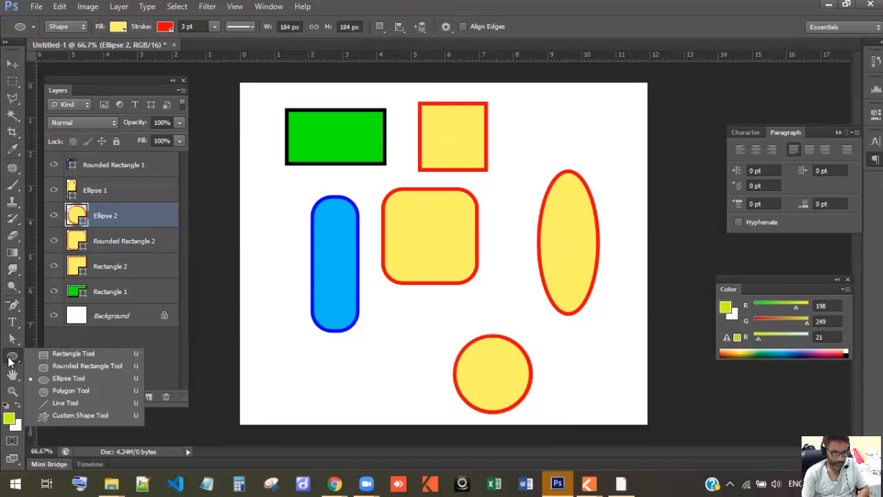
left_click(49, 391)
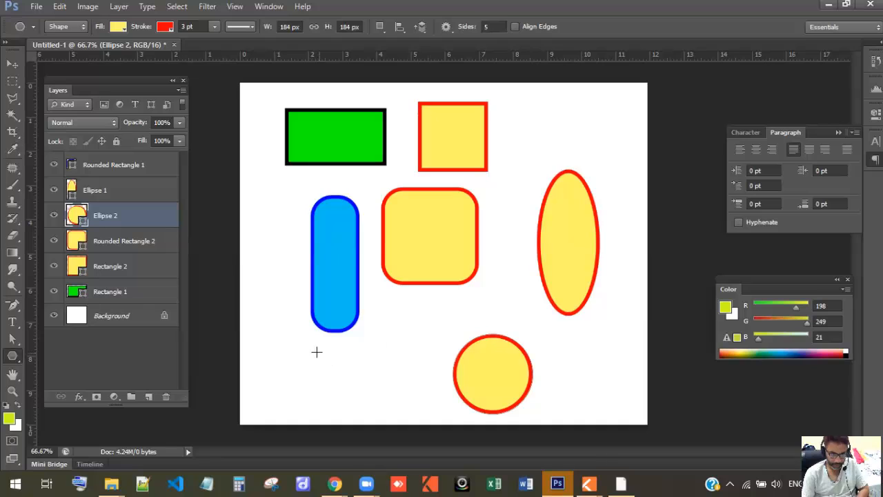
left_click_drag(292, 349, 323, 370)
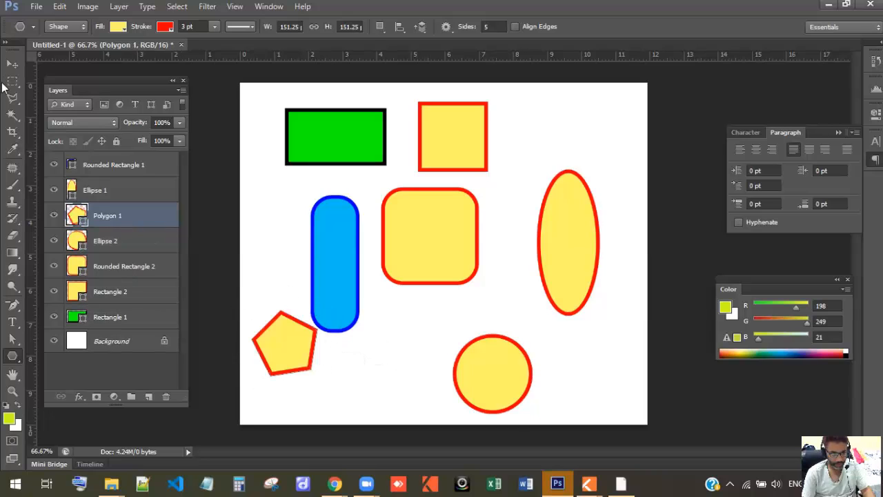
left_click(11, 65)
left_click_drag(296, 342, 384, 375)
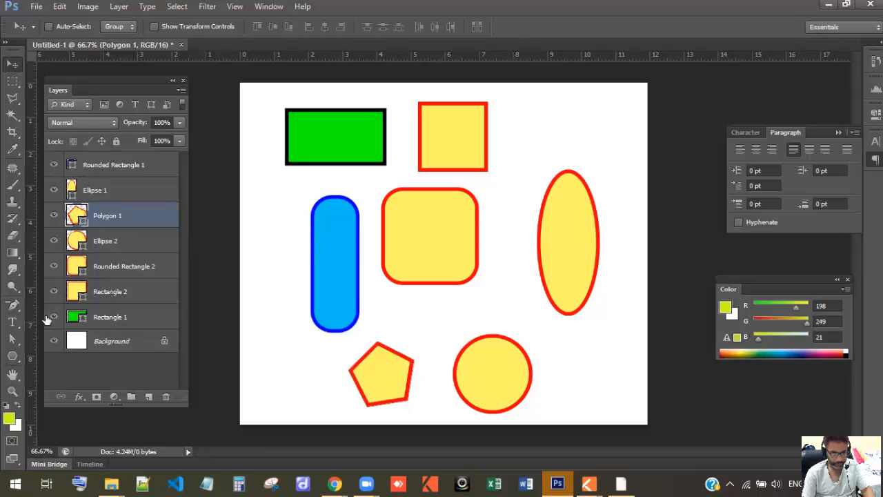
- Set the Polygon tool to 10 sides and draw a polygon about 137 × 133 px below the tall ellipse
left_click(14, 356)
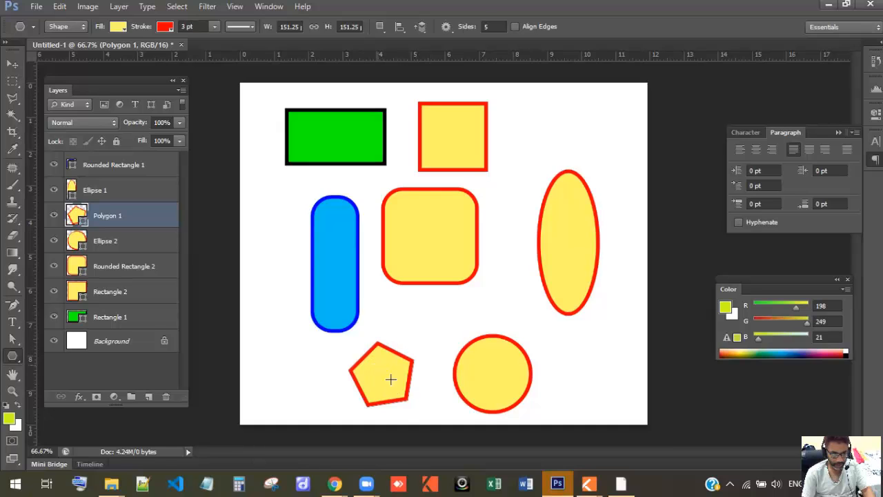
left_click(496, 27)
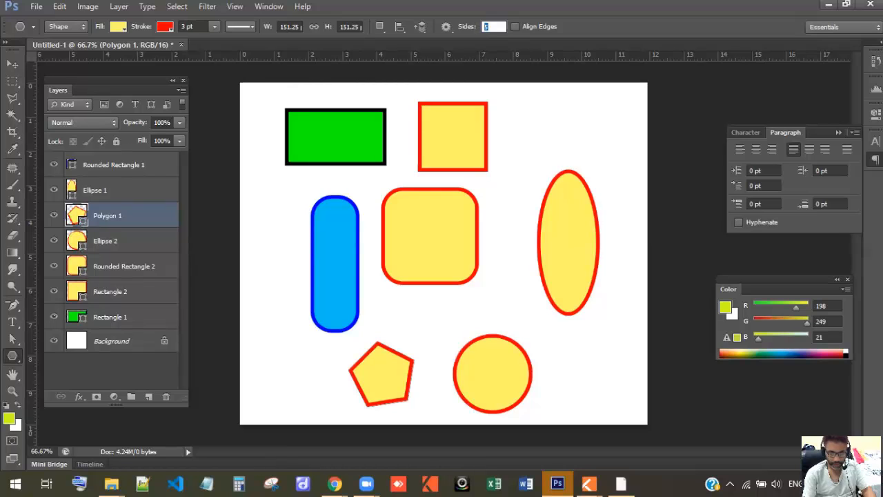
type("3")
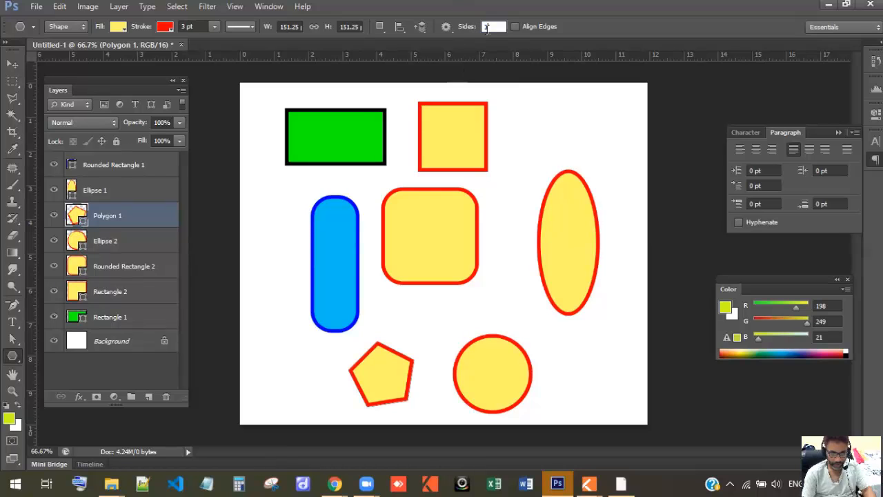
key("BackSpace")
type("10")
mouse_move(560, 349)
left_mouse_down()
mouse_move(584, 379)
mouse_move(593, 370)
left_mouse_up()
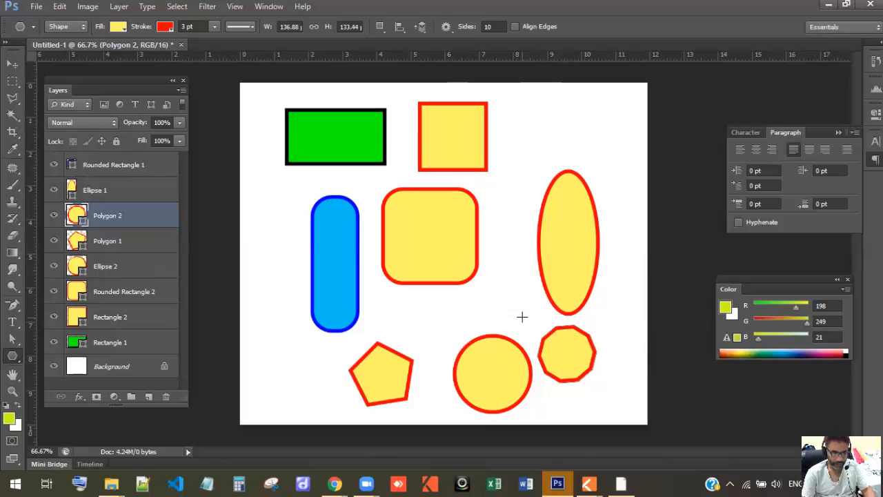
- Draw 1 px straight lines with the Line tool: vertical and horizontal near the canvas's edges, and a diagonal between the rounded square and tall ellipse
right_click(10, 362)
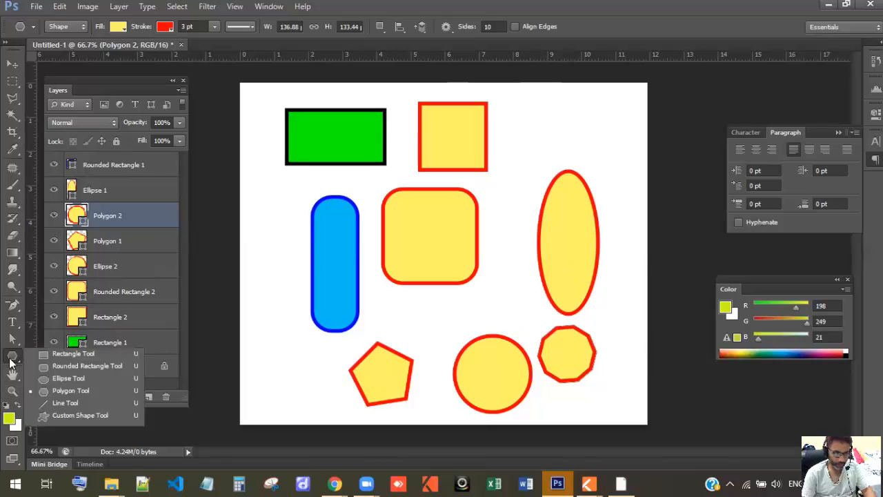
left_click(53, 405)
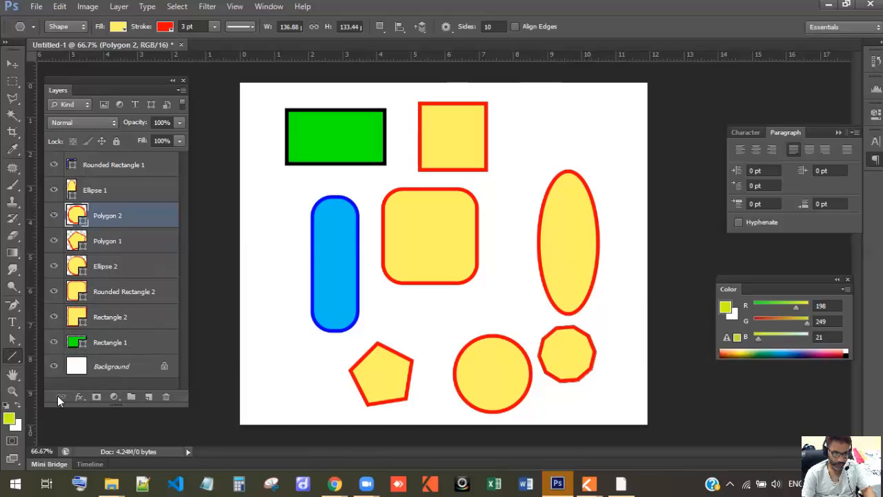
left_click_drag(267, 227, 506, 395)
left_click_drag(453, 342, 554, 150)
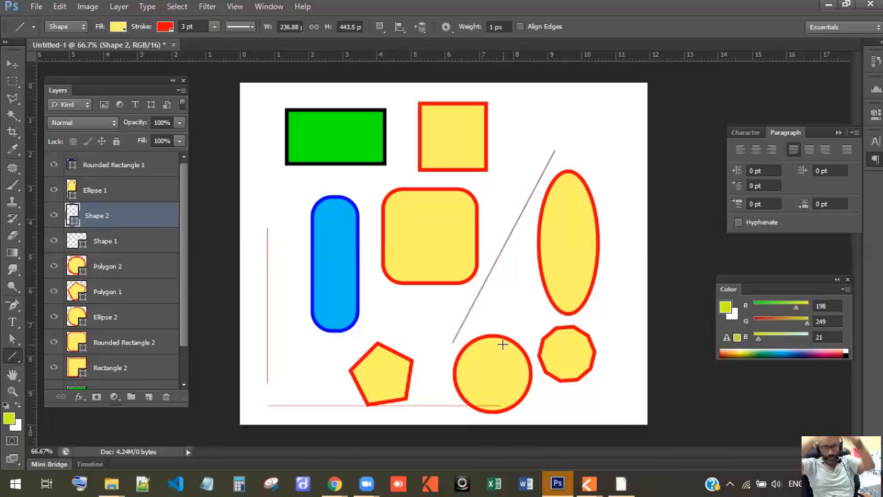
- Hide all shape layers except Rectangle 1 and draw a pine-tree custom shape about 208 × 569 px with no fill in the canvas's right half
right_click(19, 359)
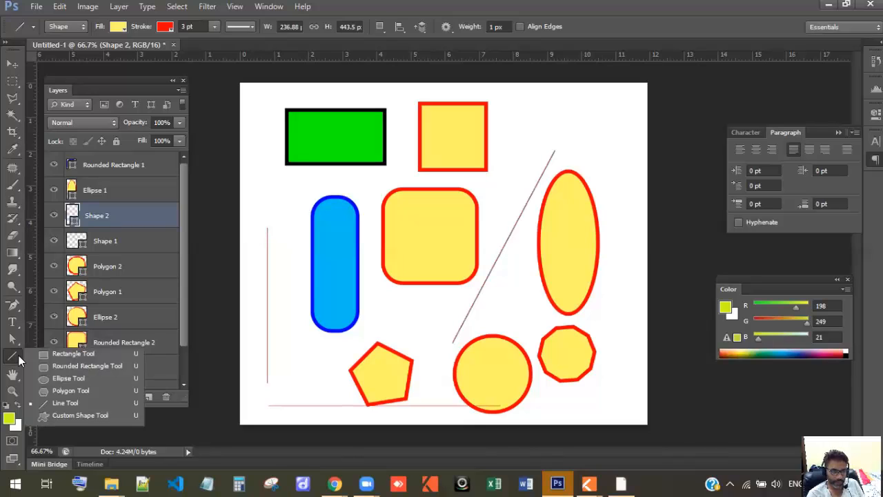
left_click(81, 417)
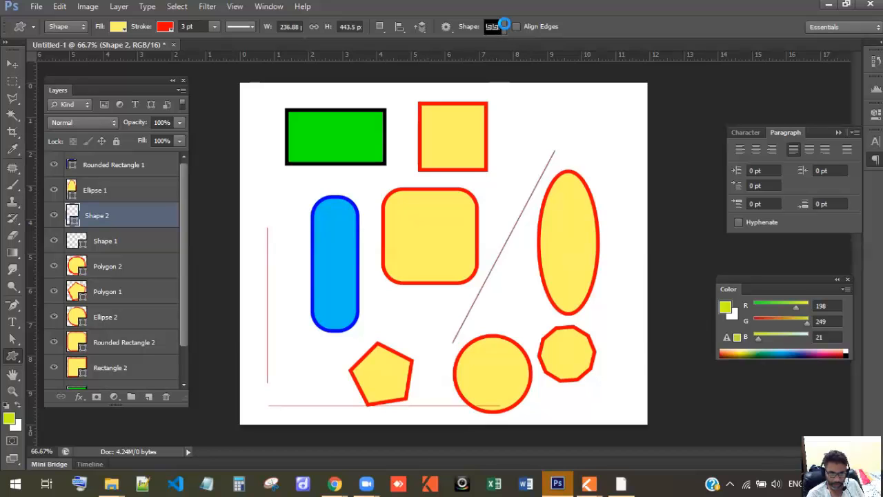
left_click(504, 26)
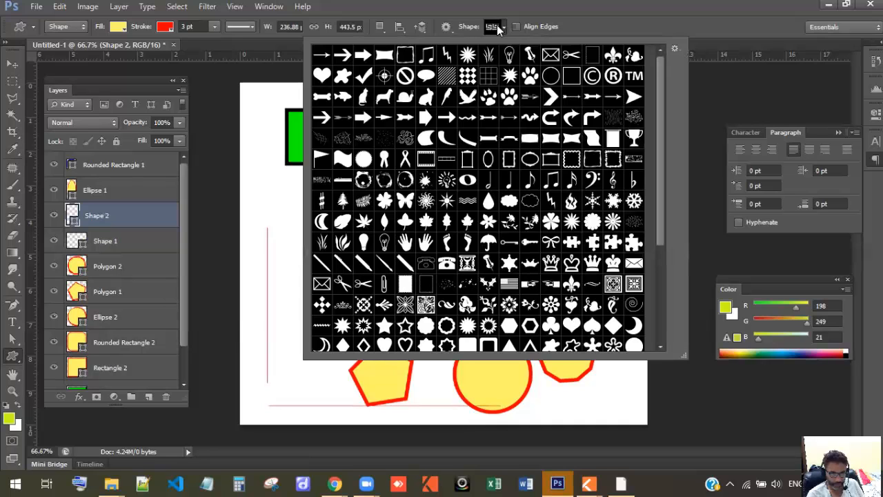
left_click(343, 200)
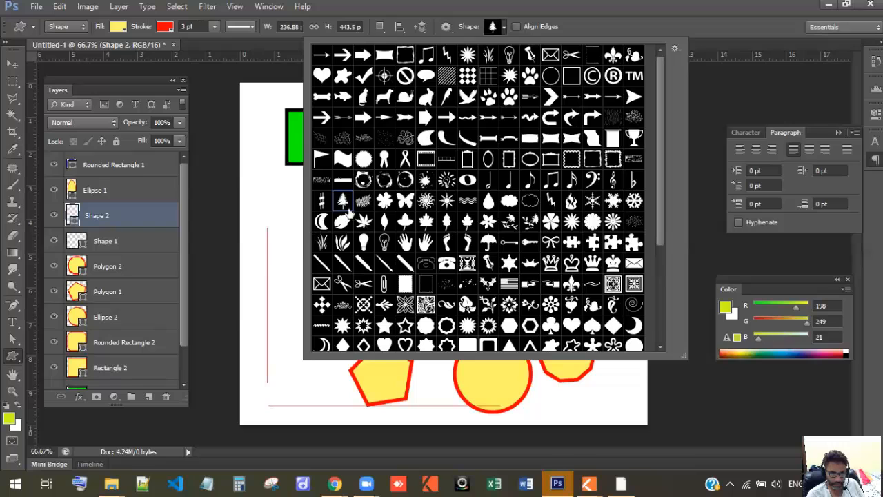
double_click(341, 198)
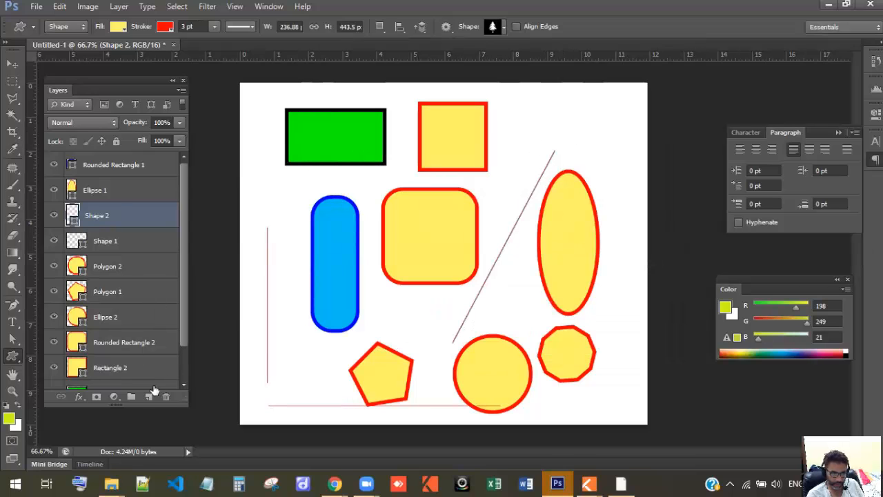
left_click_drag(54, 367, 154, 165)
left_click_drag(454, 157, 540, 393)
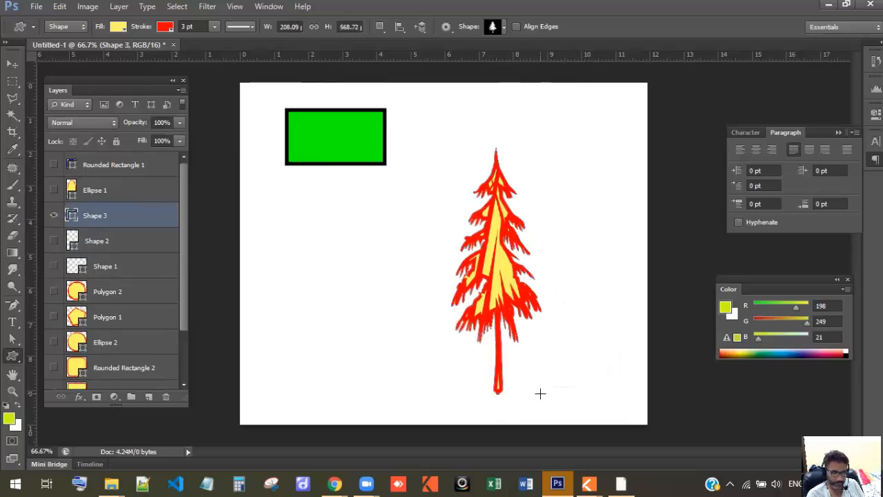
left_click(118, 28)
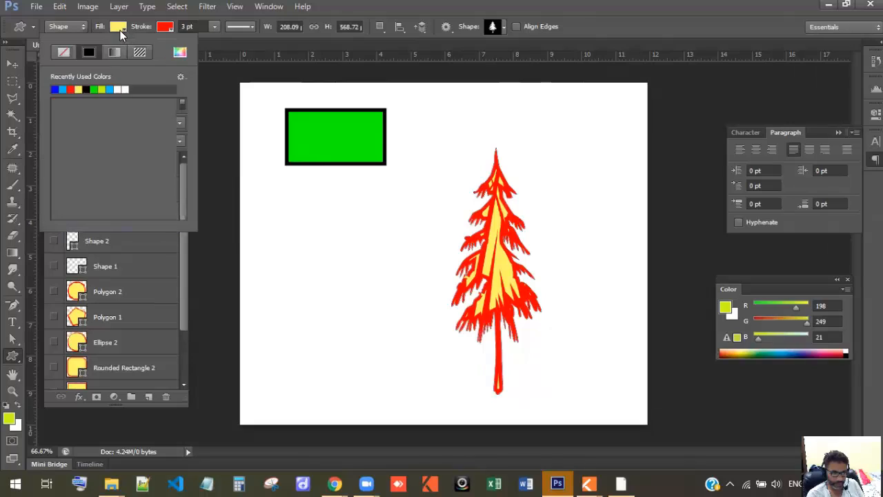
left_click(63, 52)
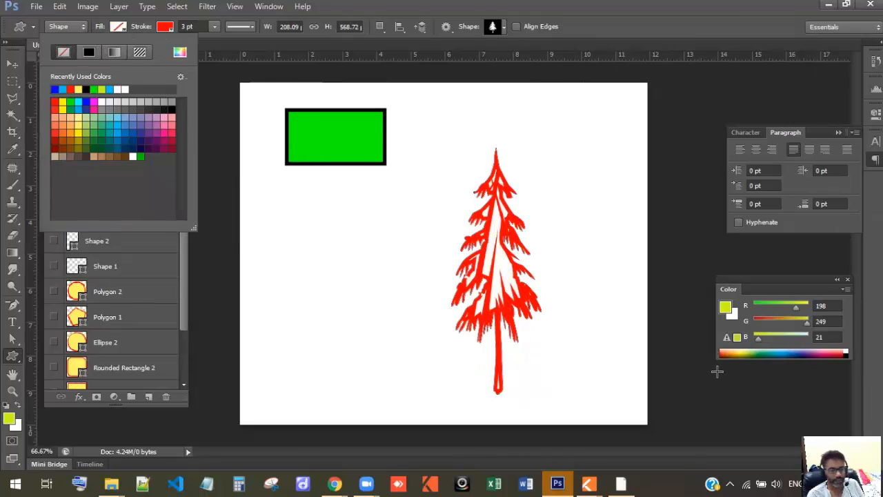
- Draw a broad-bladed grass custom shape about 202 × 299 px near the canvas's lower-left corner and set its stroke to bright green
left_click(494, 29)
left_click(494, 28)
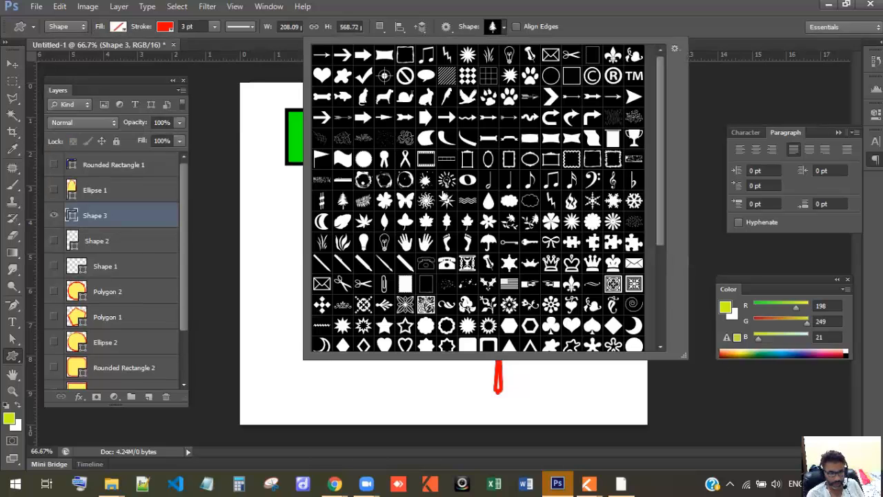
left_click(344, 243)
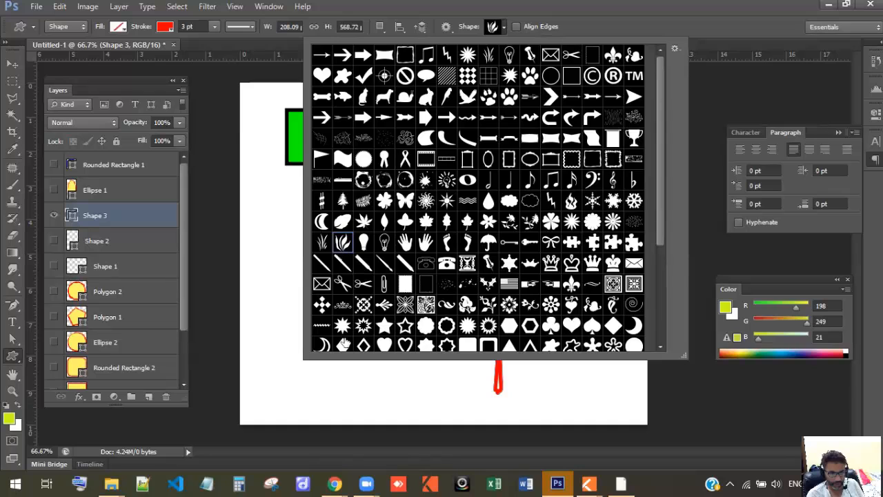
left_click_drag(287, 401, 373, 272)
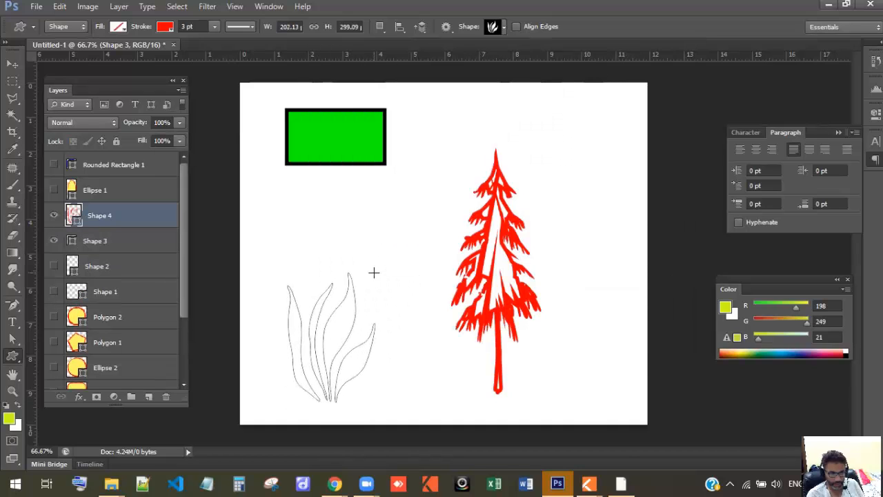
left_click(164, 28)
left_click(145, 135)
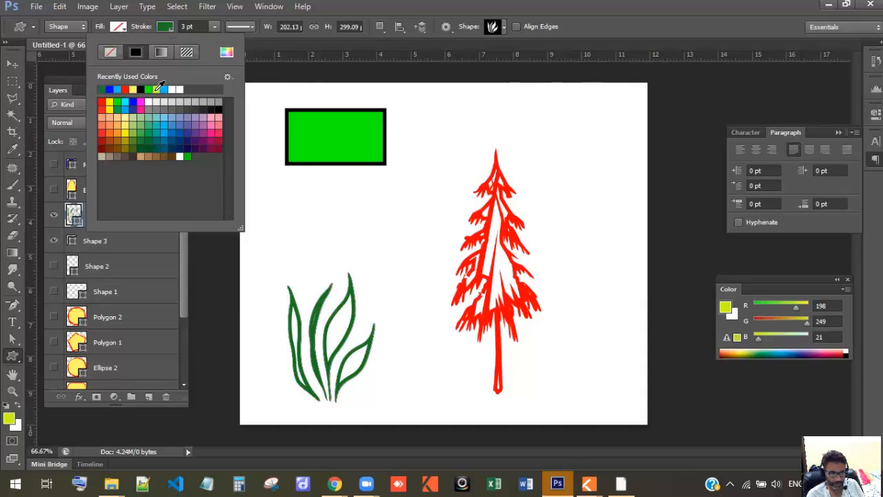
left_click(157, 88)
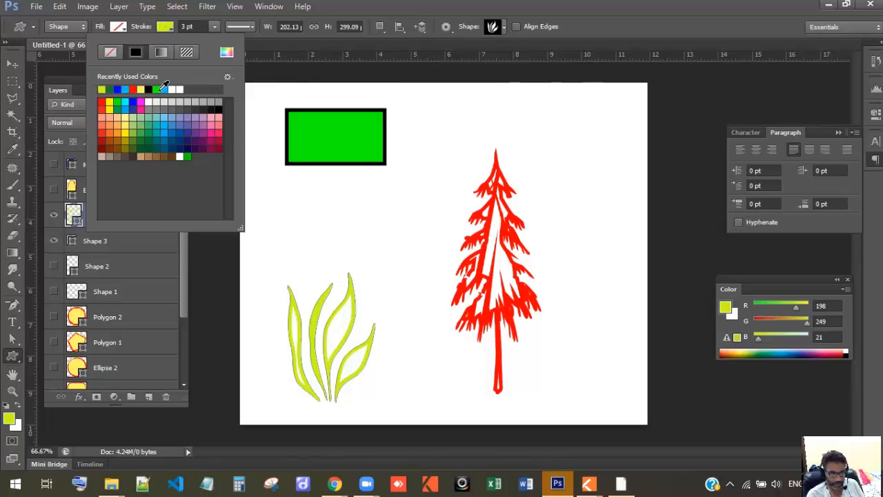
left_click(163, 89)
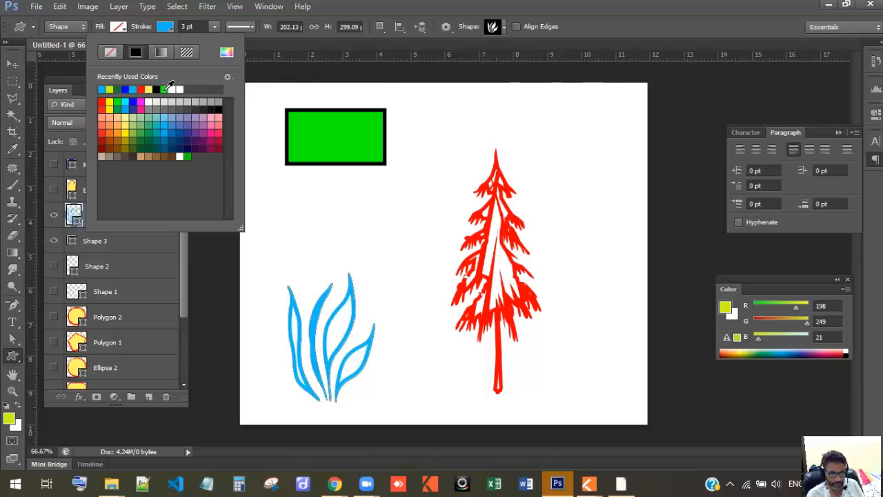
left_click(165, 89)
- Draw five more overlapping clumps of the same green-stroked grass shape along the lower-left part of the canvas
left_click_drag(411, 390, 335, 264)
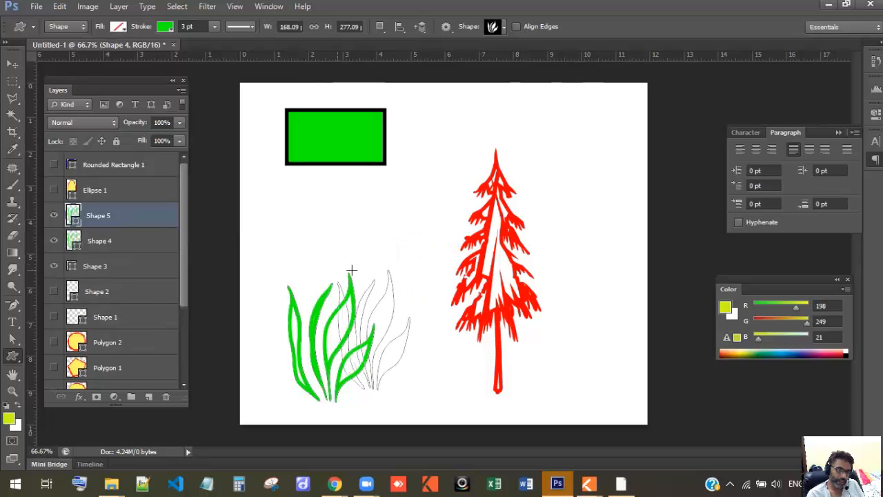
left_click_drag(452, 408, 378, 302)
left_click_drag(289, 392, 233, 310)
left_click_drag(309, 415, 244, 369)
left_click_drag(381, 434, 291, 324)
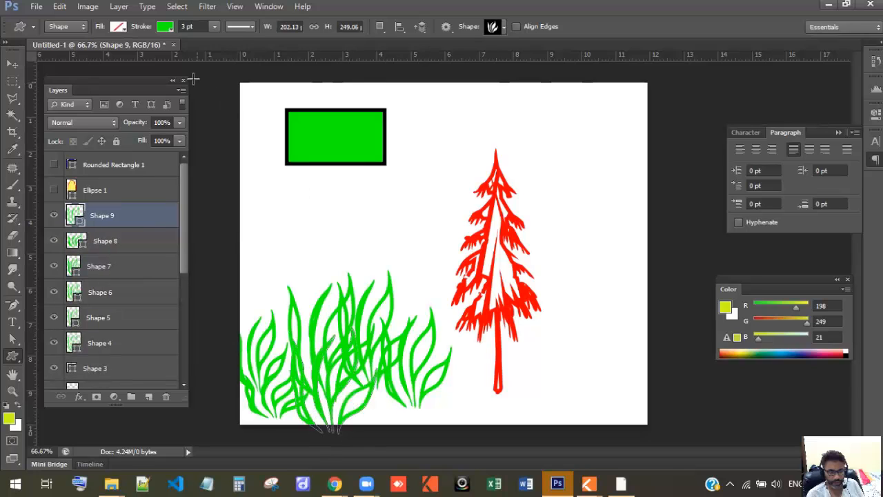
- Change the newest grass clump's stroke to light yellow and draw another clump about 224 × 215 px at the tree's base
left_click(164, 27)
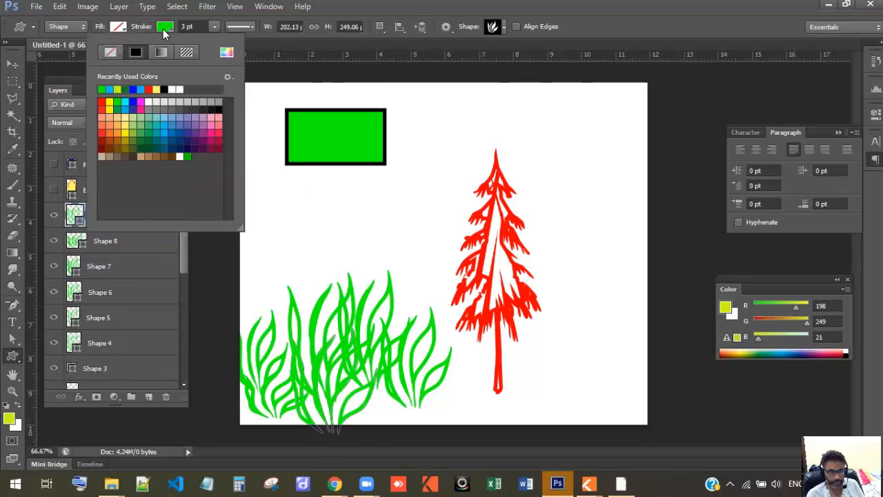
left_click(157, 88)
mouse_move(562, 416)
left_mouse_down()
mouse_move(526, 368)
mouse_move(511, 319)
mouse_move(483, 292)
mouse_move(434, 308)
left_mouse_up()
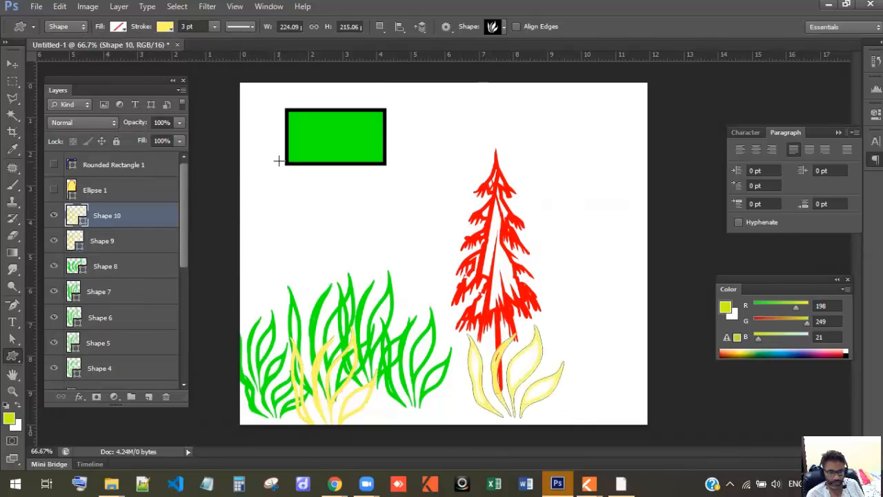
- Change the stroke of the clump at the tree's base to teal green and draw a smaller clump about 130 × 150 px beside it
left_click(164, 28)
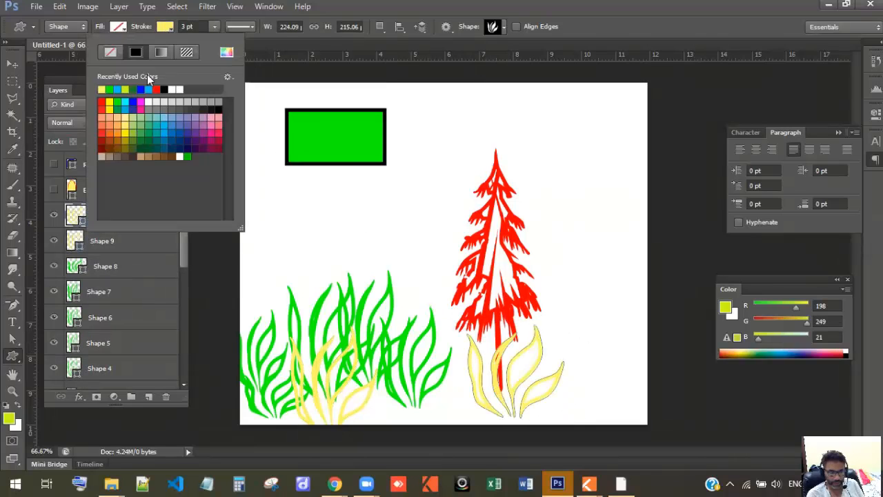
left_click(151, 128)
left_click_drag(477, 411, 421, 345)
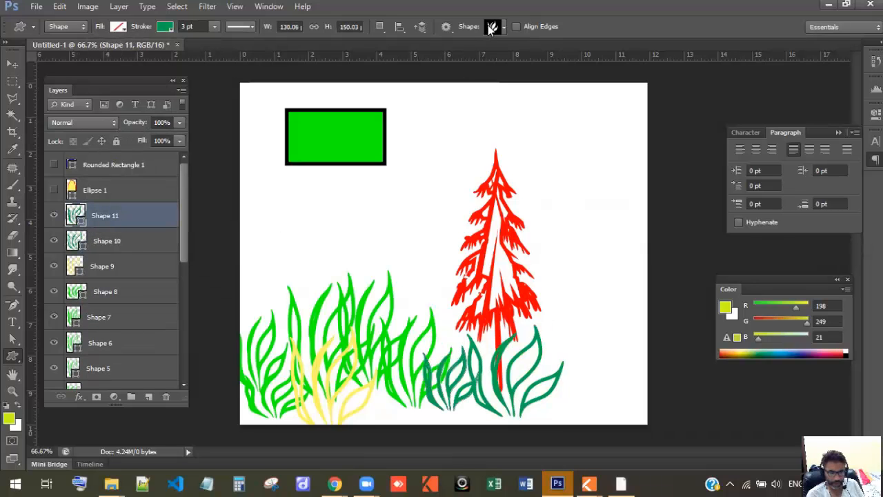
- Switch to the thin-bladed grass custom shape and draw teal tufts of varied sizes beyond the tree, plus a small one beside the yellow clump
left_click(504, 26)
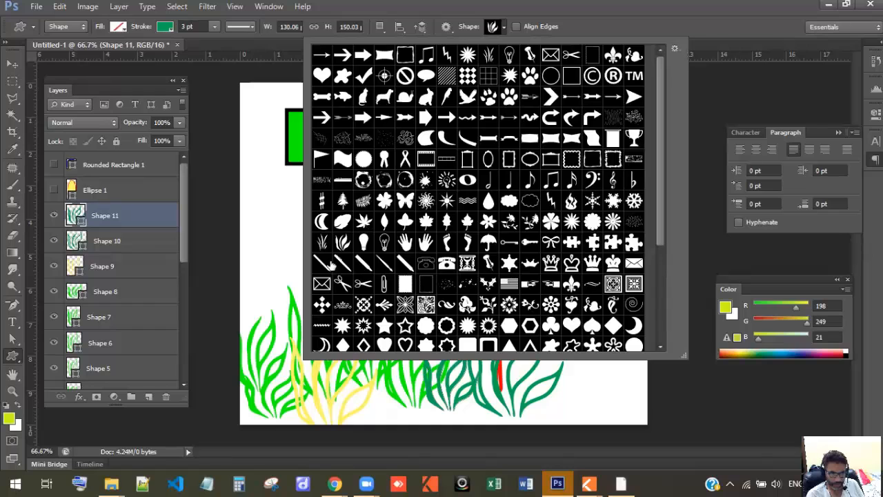
left_click(323, 244)
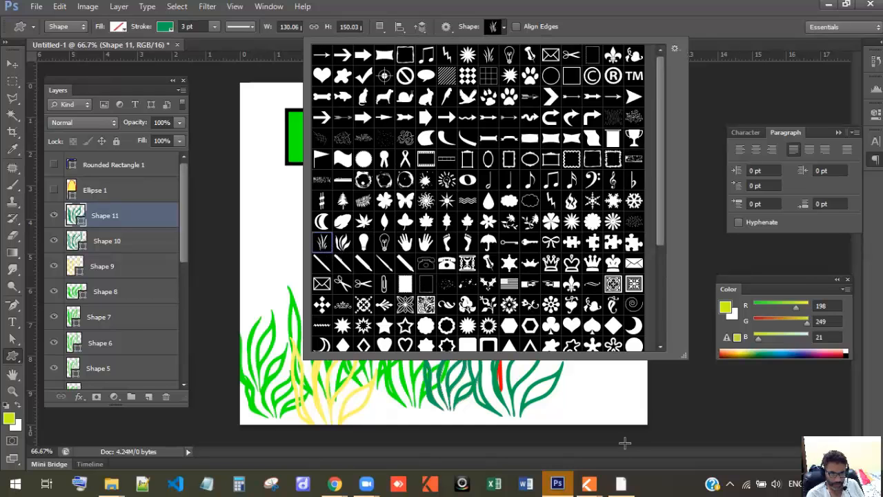
left_click_drag(602, 410, 559, 345)
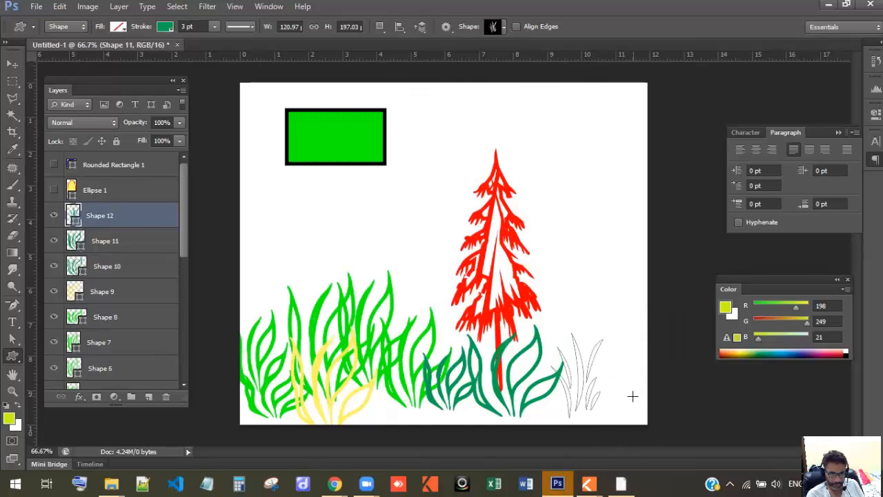
left_click_drag(638, 399, 603, 326)
left_click_drag(630, 422, 552, 330)
left_click_drag(622, 331, 616, 384)
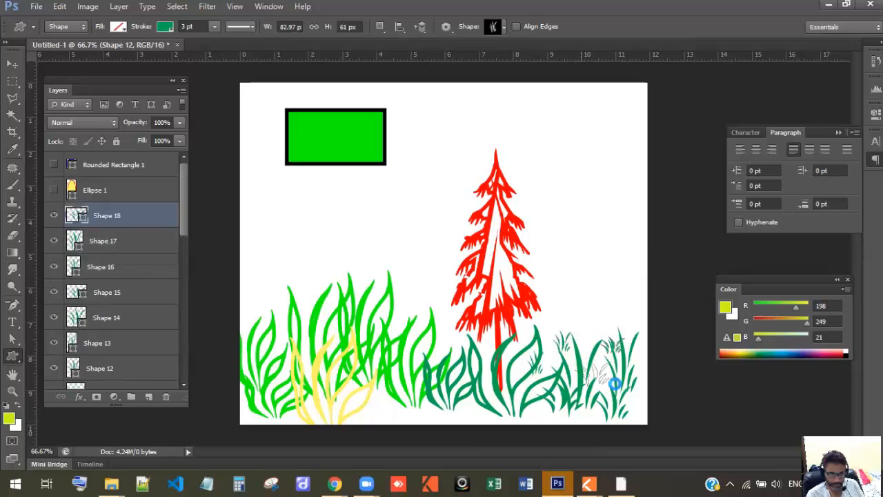
left_click_drag(390, 420, 360, 387)
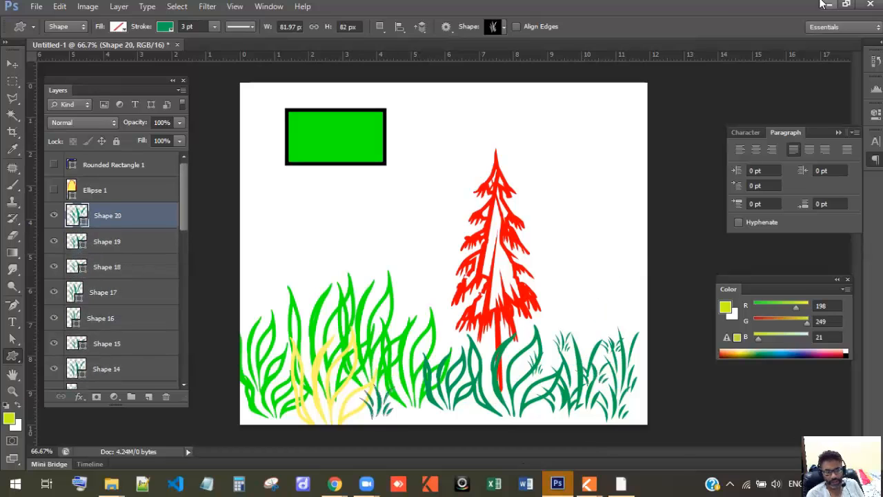
- Find the sitting-cat custom shape and draw it about 150 × 235 px in the grass beside the tree
left_click(504, 29)
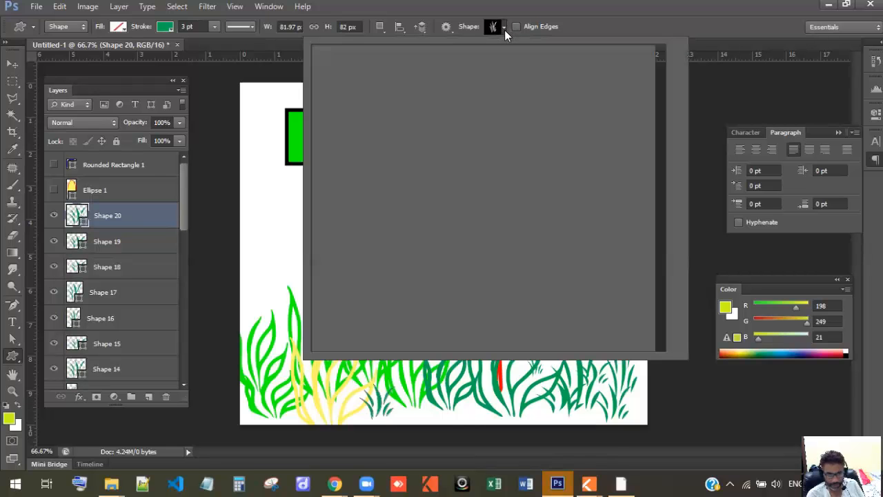
scroll(540, 279, "down", 5)
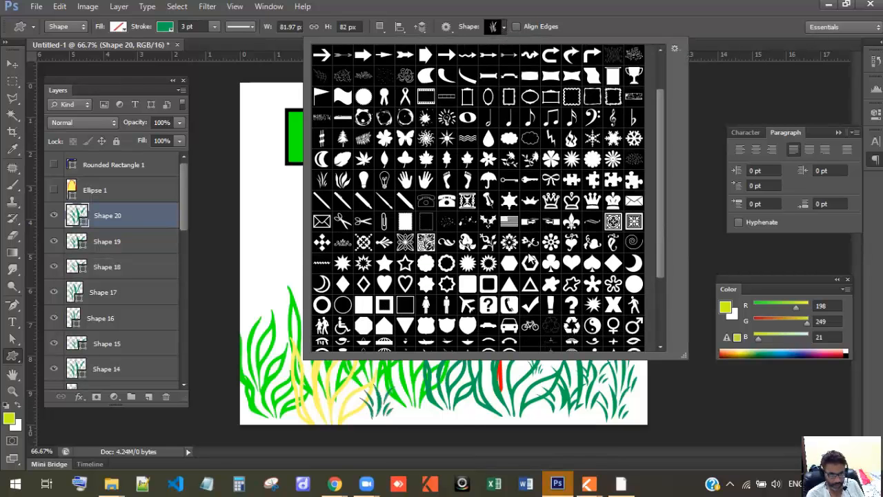
scroll(535, 287, "down", 1)
scroll(535, 209, "up", 4)
scroll(538, 196, "up", 2)
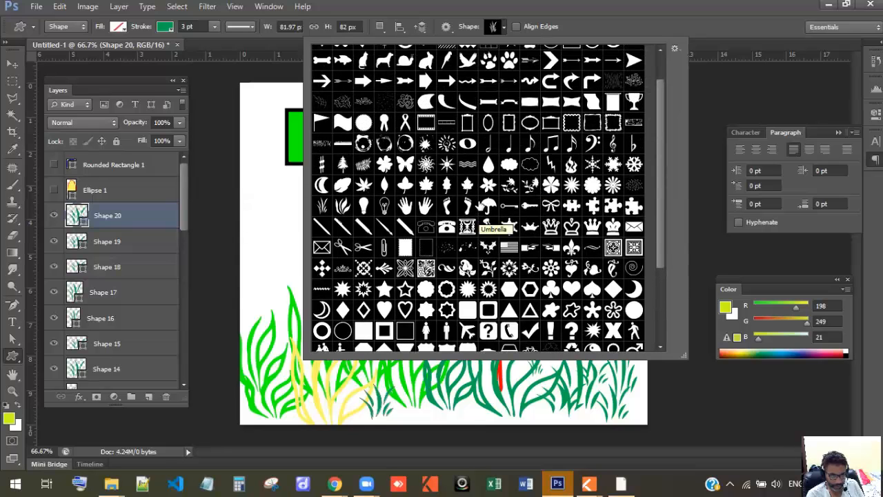
scroll(508, 199, "up", 1)
scroll(509, 200, "up", 1)
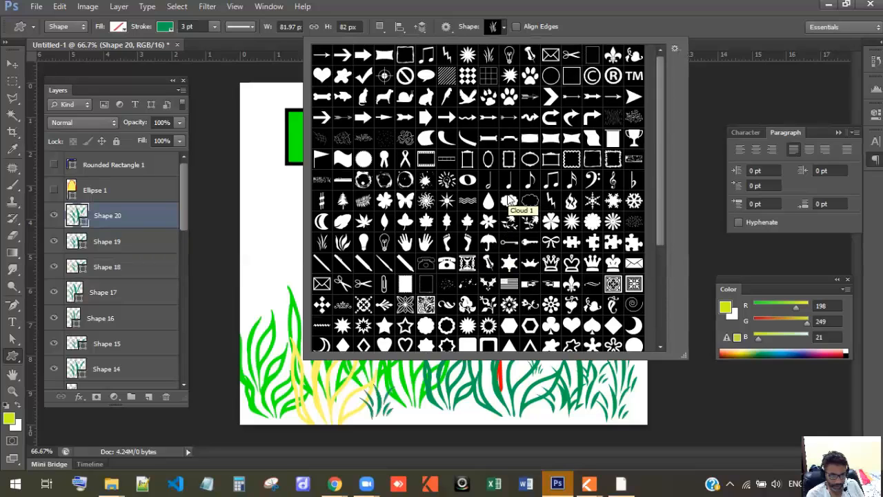
left_click(363, 96)
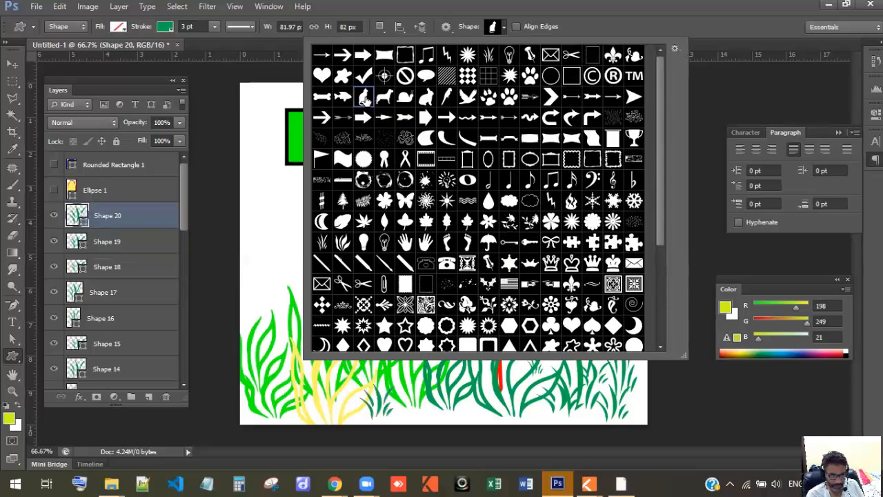
mouse_move(462, 410)
left_mouse_down()
mouse_move(464, 356)
mouse_move(404, 309)
mouse_move(412, 312)
left_mouse_up()
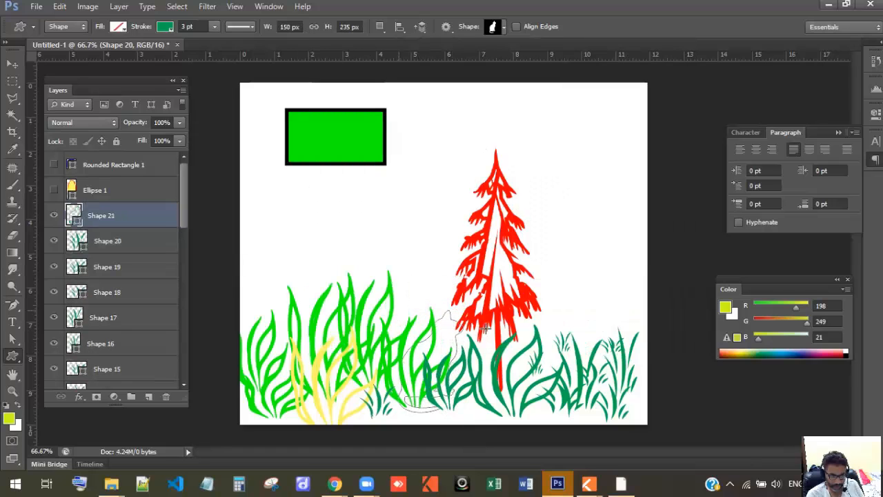
- Set both the stroke and the fill of the cat shape to dark grey
left_click(171, 30)
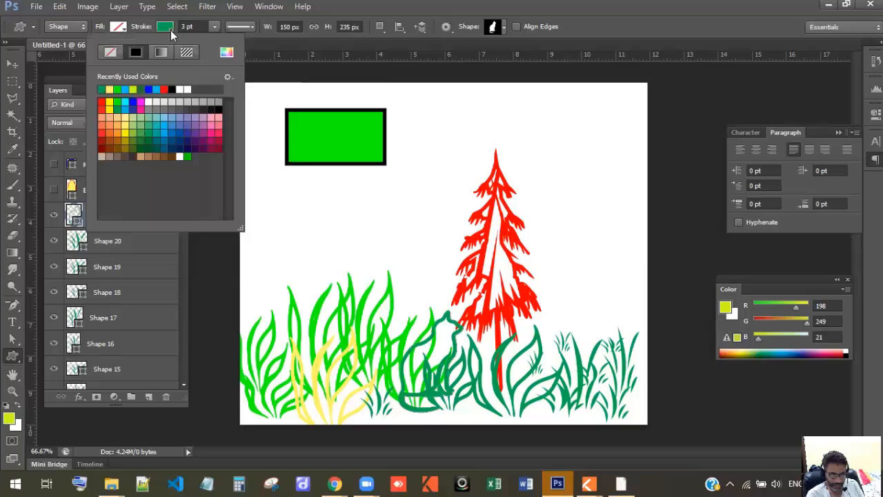
left_click(179, 104)
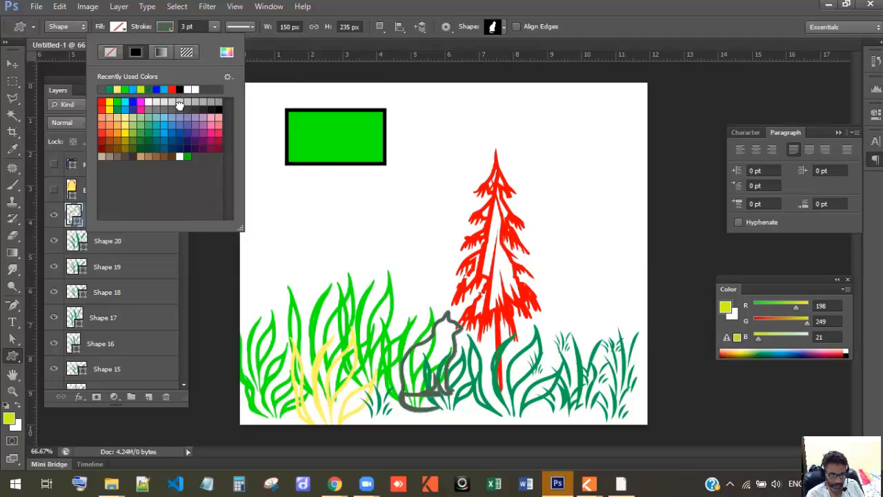
left_click(126, 28)
left_click(122, 31)
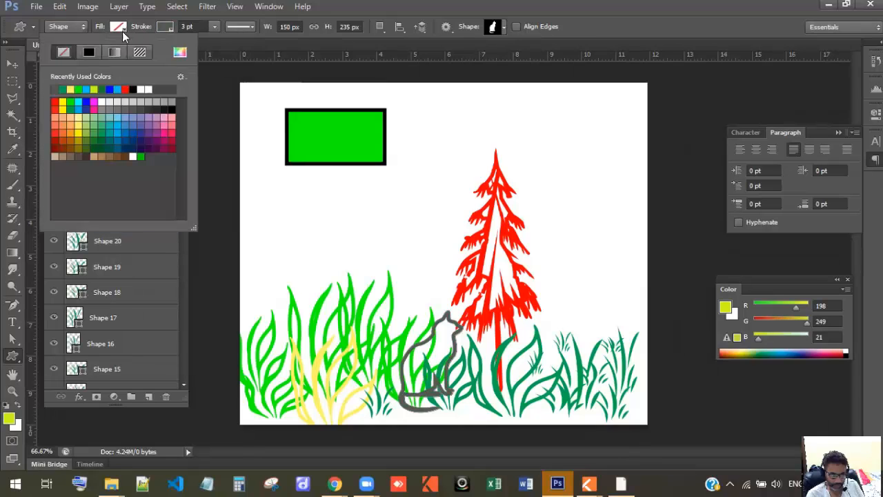
left_click(128, 102)
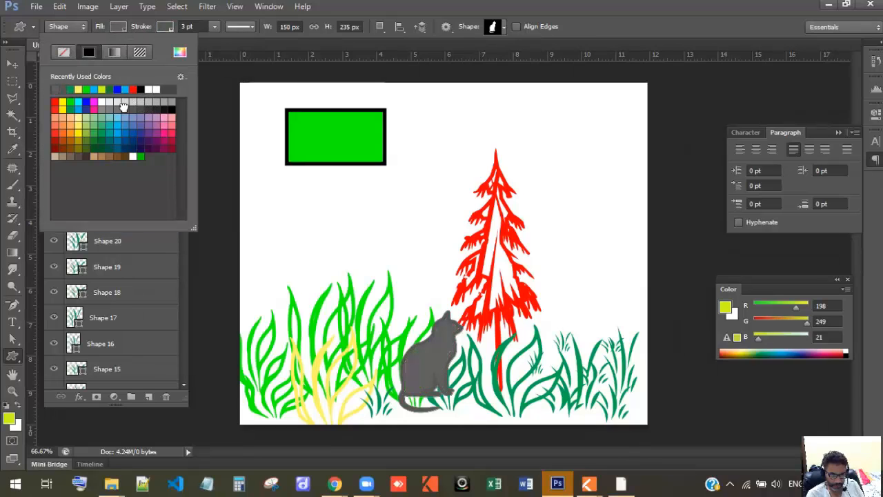
- Move the cat layer, Shape 21, down the layer stack to sit between Shape 5 and Shape 4, behind the grass
left_click(225, 51)
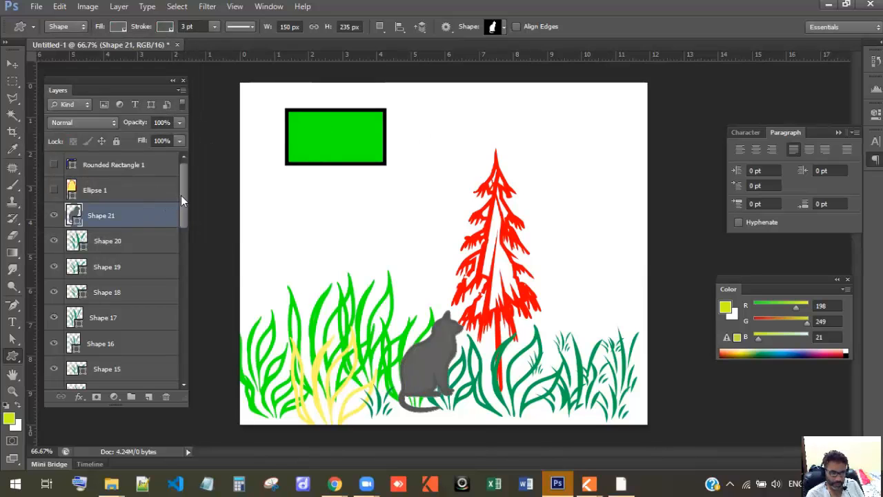
scroll(181, 196, "down", 2)
left_click_drag(138, 172, 145, 338)
scroll(135, 211, "down", 3)
left_click_drag(131, 255, 128, 356)
scroll(130, 263, "down", 3)
left_click_drag(138, 249, 163, 363)
scroll(157, 310, "down", 2)
left_click_drag(139, 304, 138, 350)
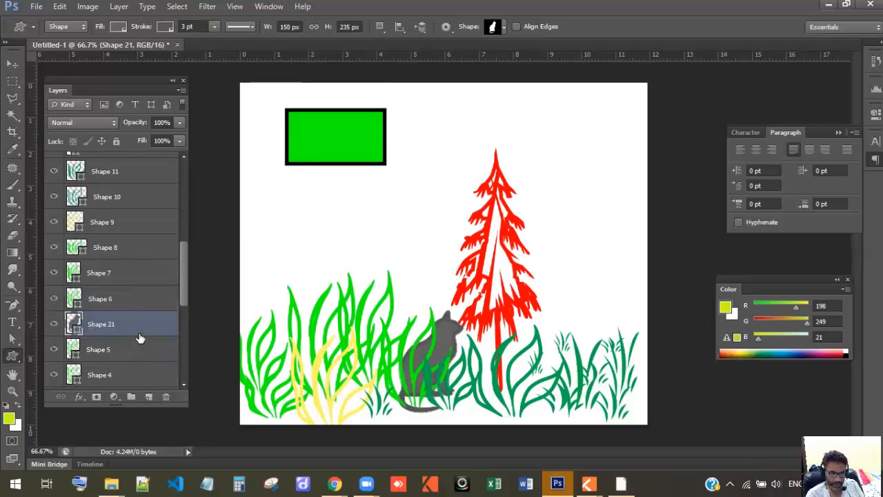
scroll(138, 290, "down", 4)
left_click_drag(131, 227, 138, 274)
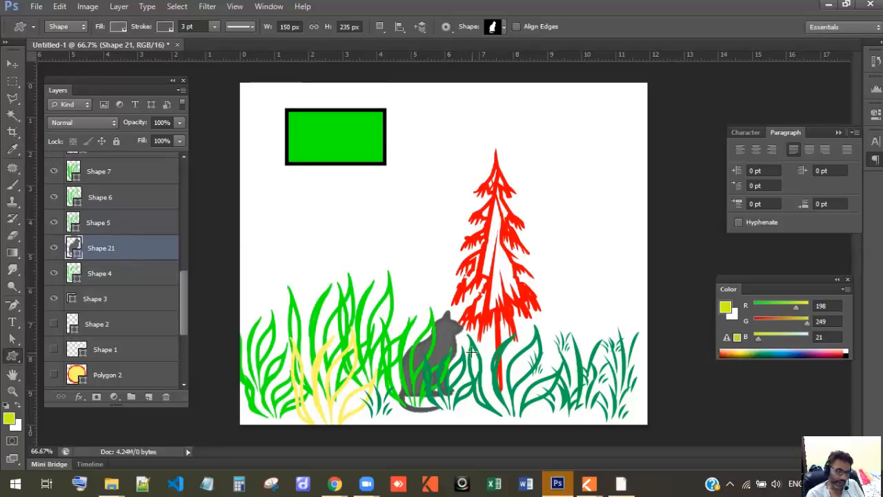
- Set the cat shape's stroke to no color
left_click(118, 27)
left_click(109, 54)
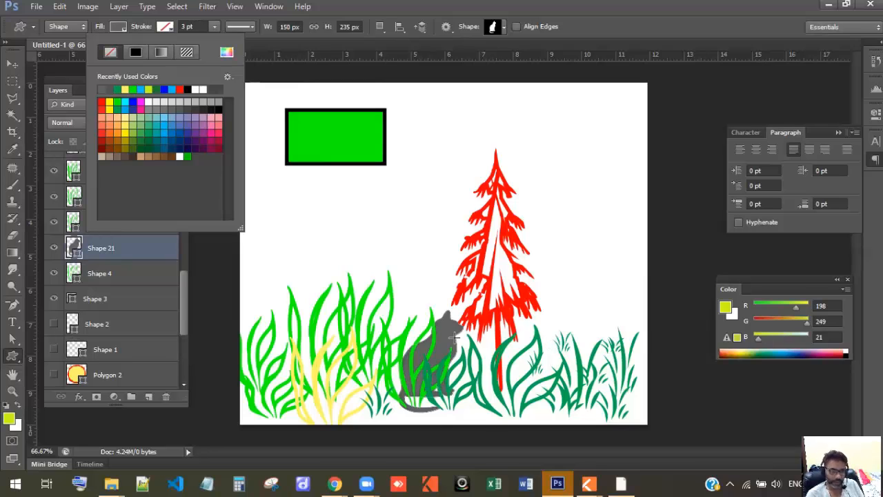
- Open the custom shape picker and show its options for loading and replacing shape sets
left_click(500, 27)
left_click(500, 27)
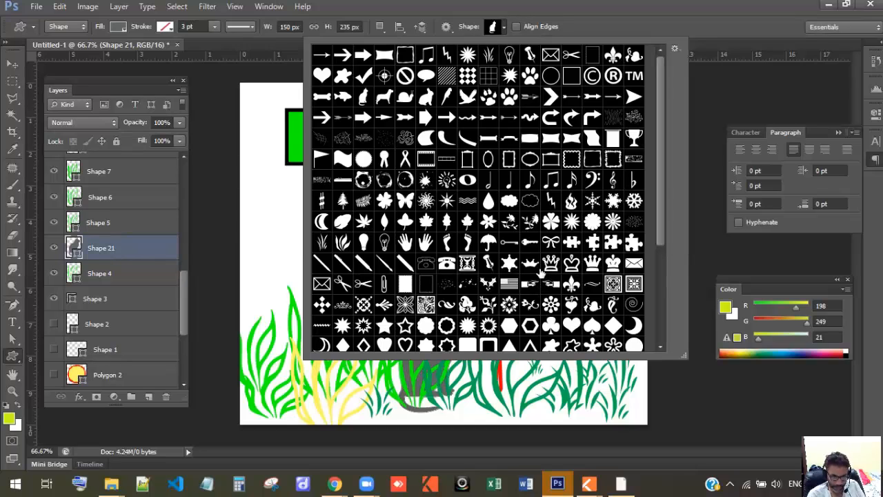
left_click(676, 50)
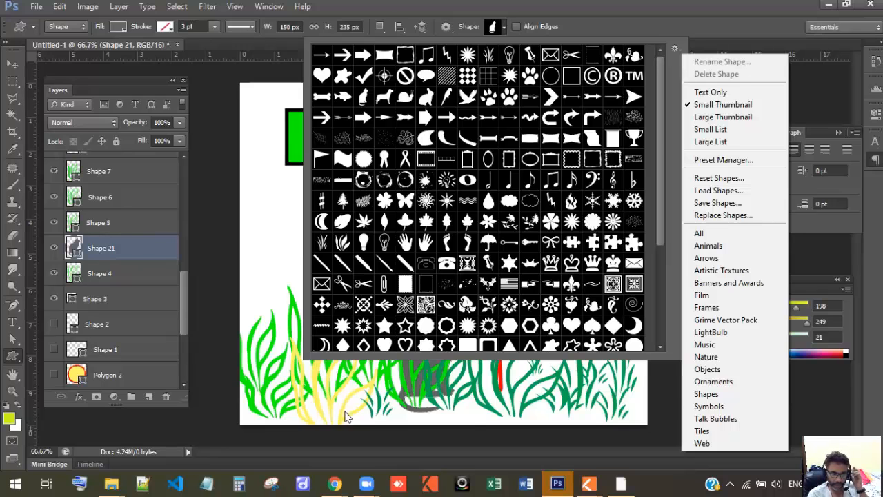
- Switch to the YouTube window in Chrome and search Google for "photoshop shapes download" in a new tab
left_click(335, 483)
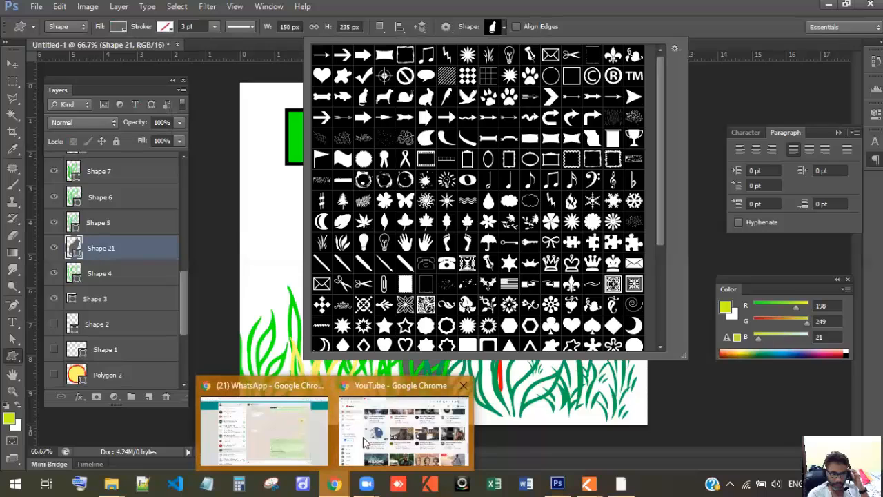
left_click(345, 448)
left_click(329, 9)
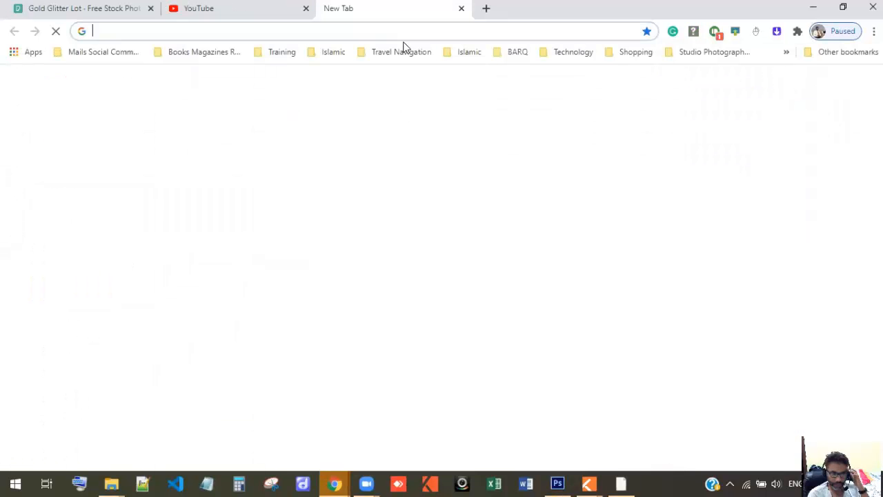
type("pho")
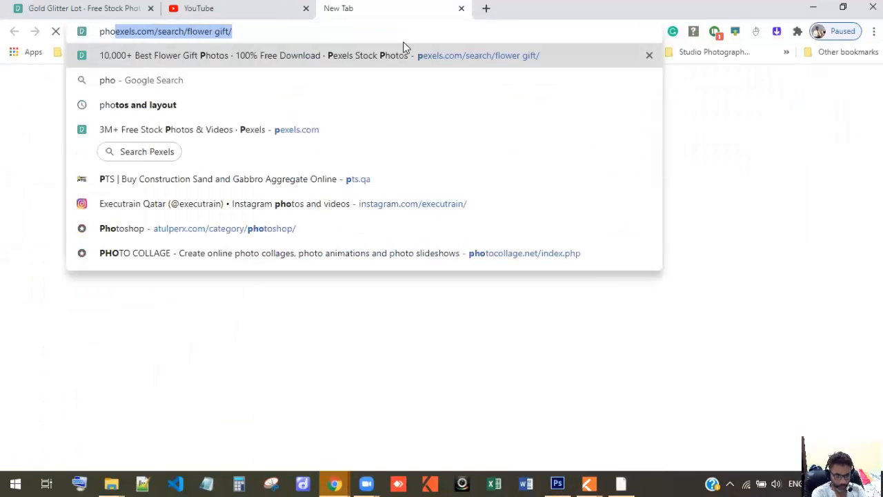
type("toshop ")
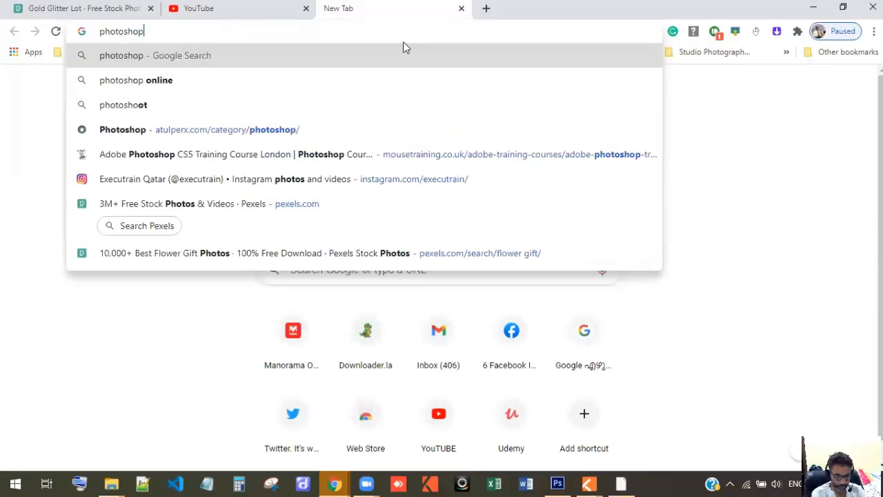
type("sha")
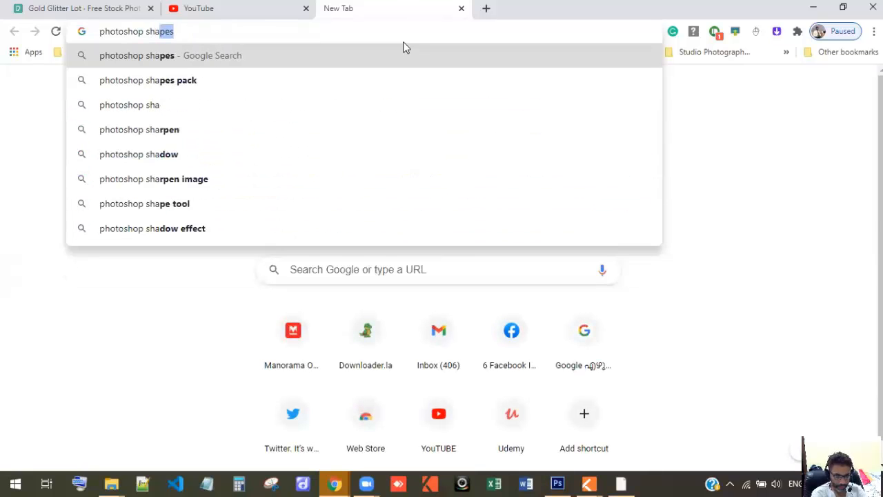
type("pes")
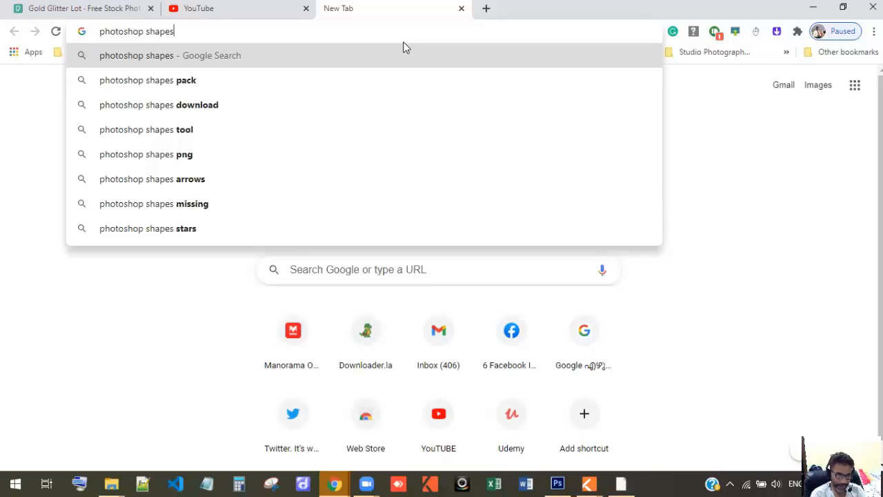
key("Down")
key("Down")
key("Return")
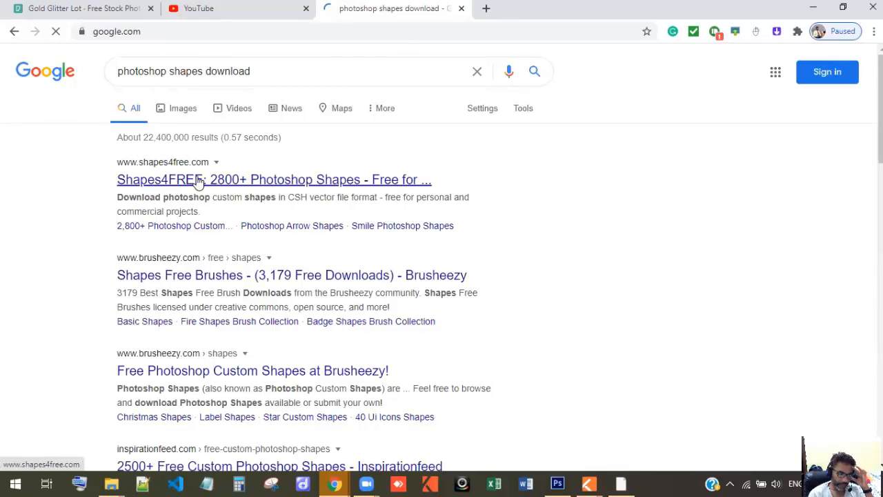
- Open the Shapes4FREE site from the search results and browse its Photoshop shape packs
left_click(235, 183)
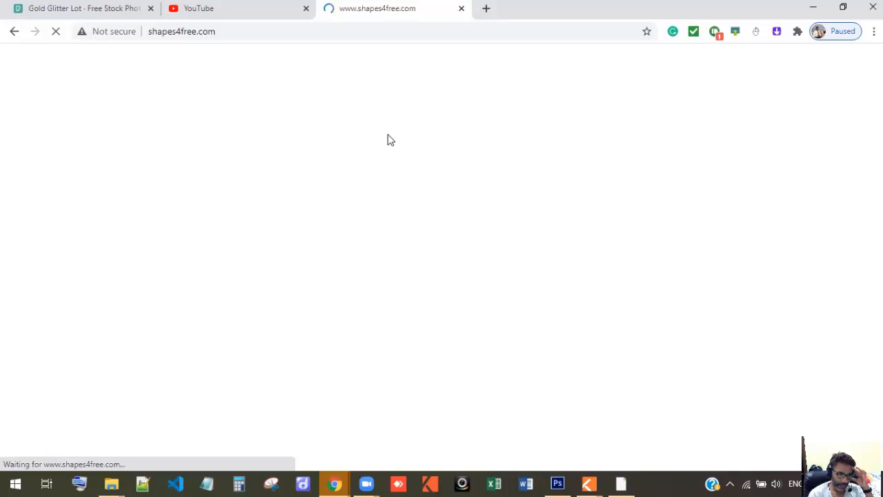
scroll(593, 323, "down", 5)
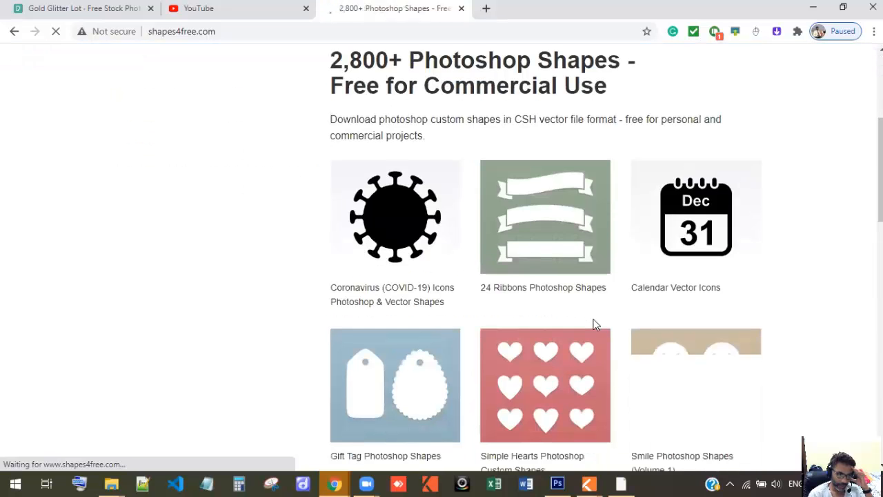
scroll(594, 323, "down", 7)
scroll(592, 323, "up", 5)
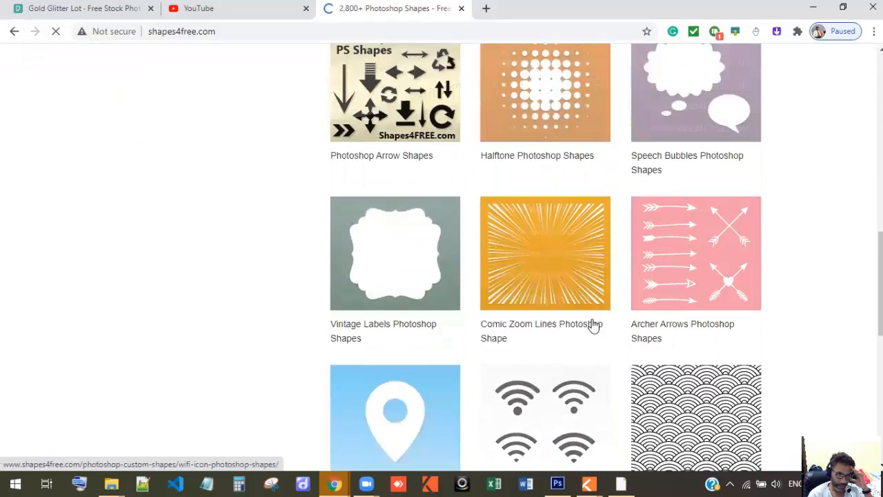
scroll(593, 324, "up", 3)
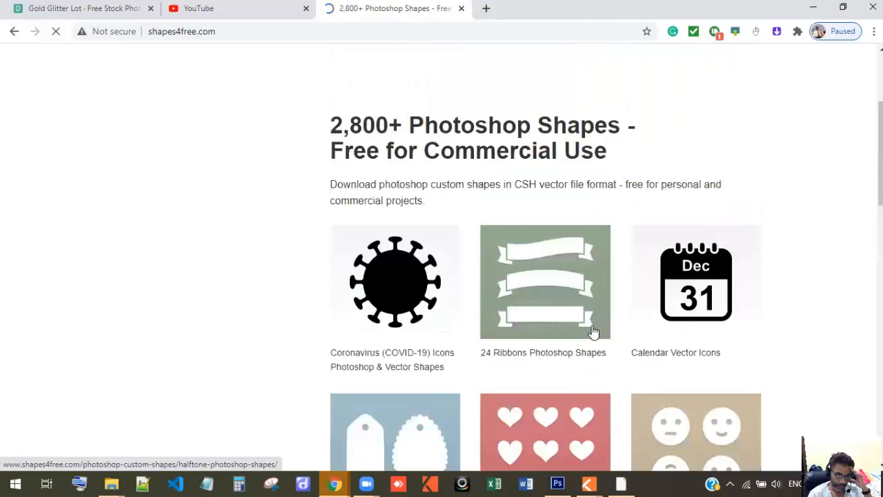
- Open the Coronavirus (COVID-19) Icons Photoshop & Vector Shapes pack, review its icons and download it
left_click(397, 302)
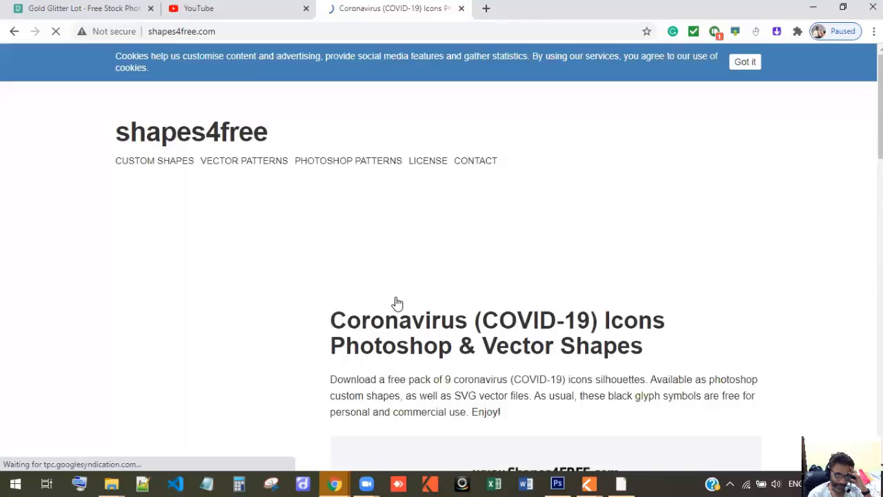
scroll(404, 302, "down", 4)
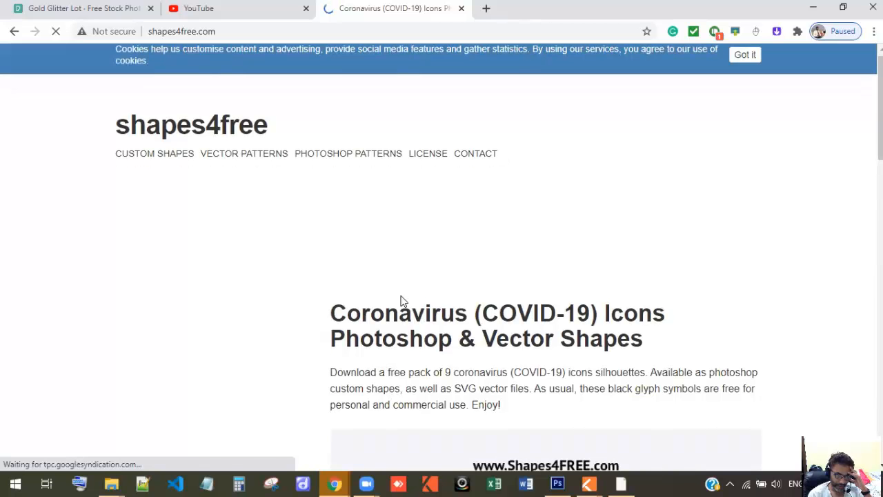
scroll(404, 302, "down", 3)
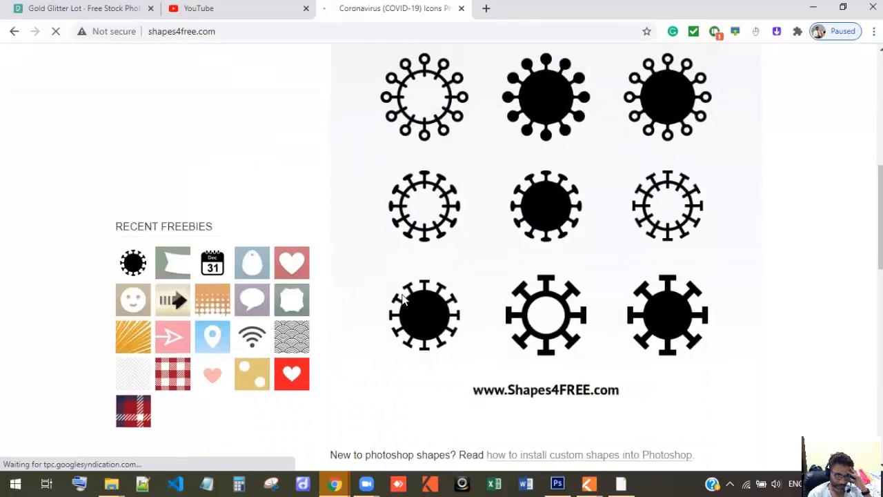
scroll(403, 301, "down", 6)
scroll(404, 302, "up", 7)
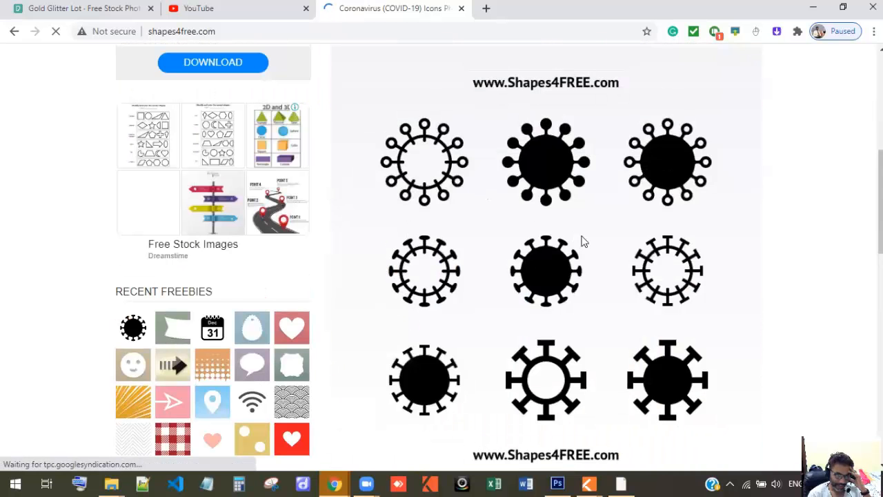
scroll(582, 241, "down", 3)
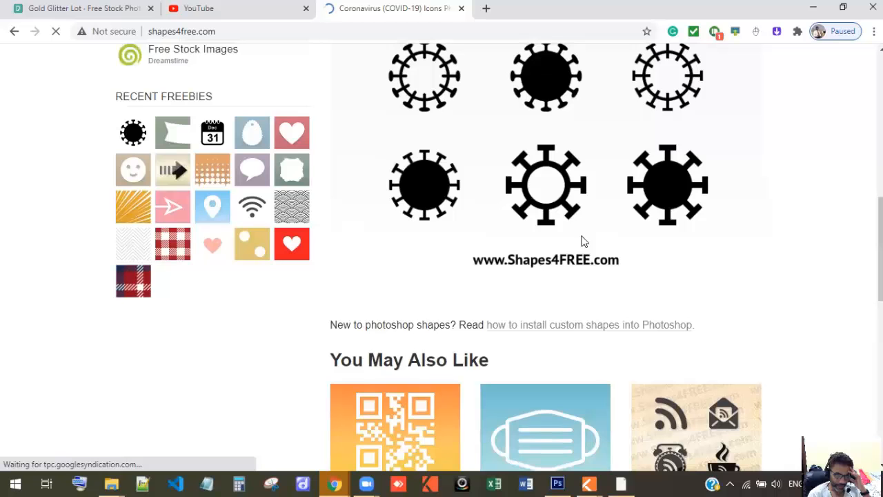
scroll(474, 233, "down", 4)
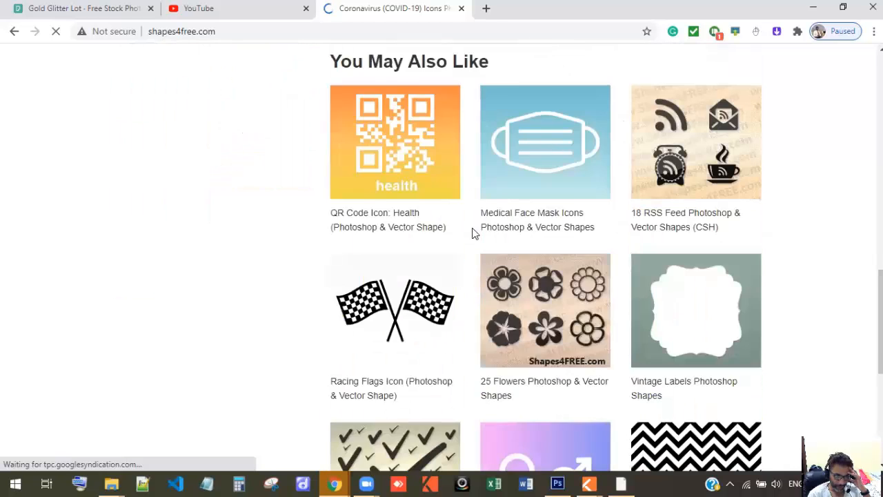
scroll(473, 233, "down", 5)
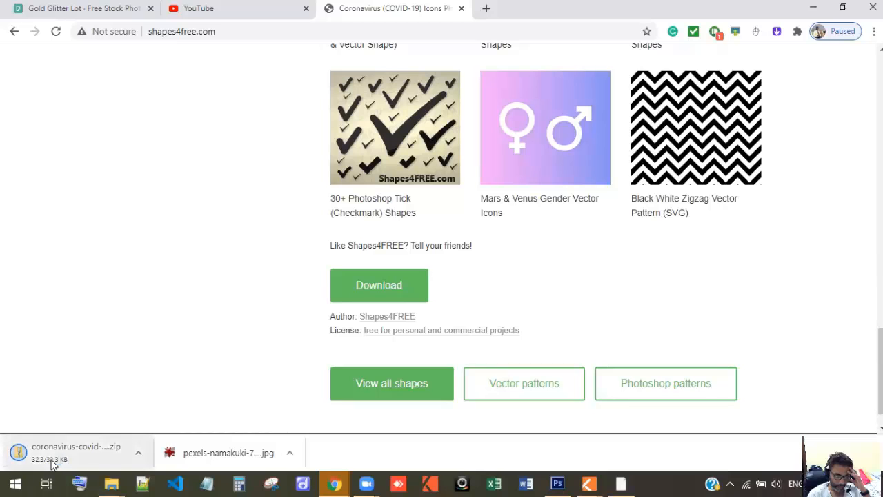
- Open the downloaded coronavirus-covid-19-icons-photoshop-shapes.zip and extract all its files to the suggested Downloads folder
left_click(60, 468)
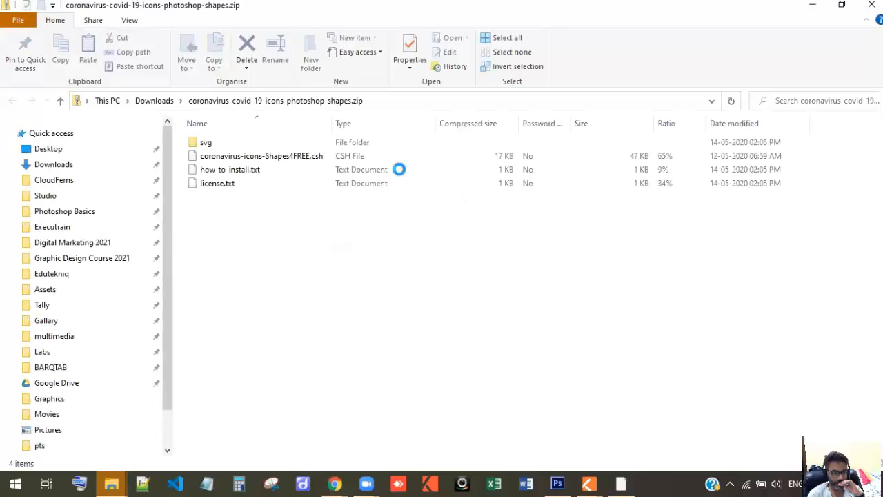
left_click(585, 54)
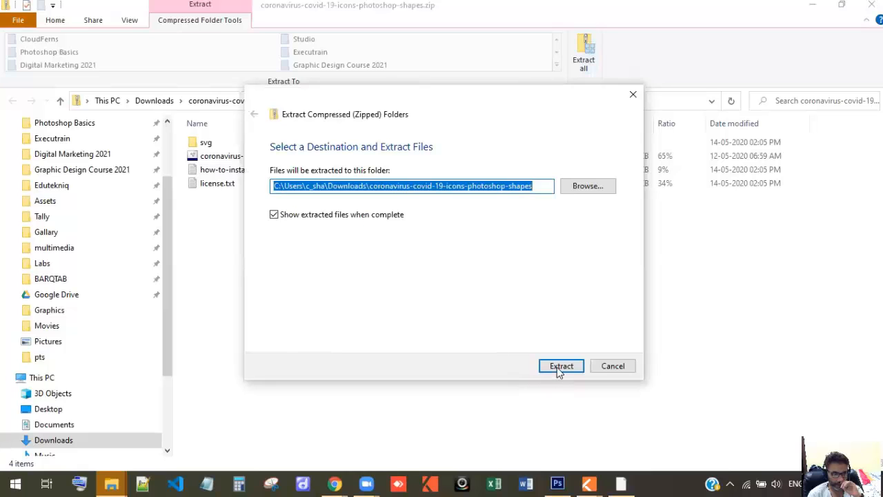
left_click(559, 368)
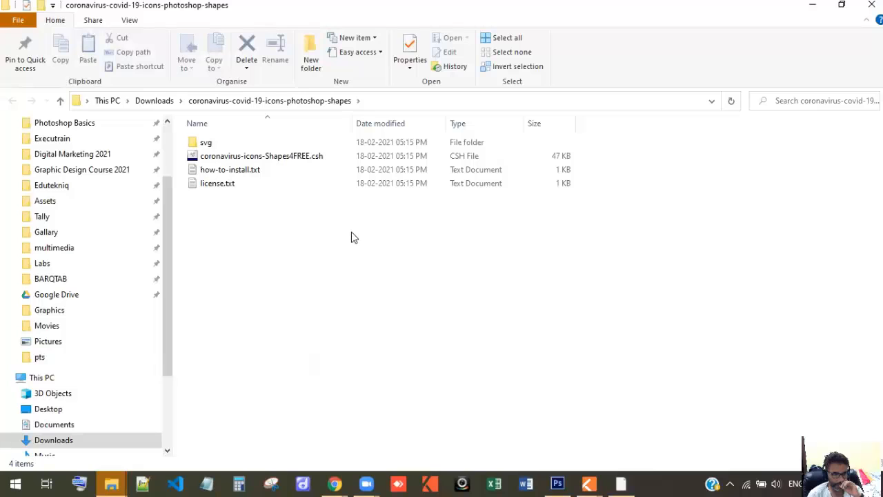
- Copy coronavirus-icons-Shapes4FREE.csh, switch to Photoshop, and paste it into the Custom Shapes folder in the Load Shapes dialog
double_click(252, 157)
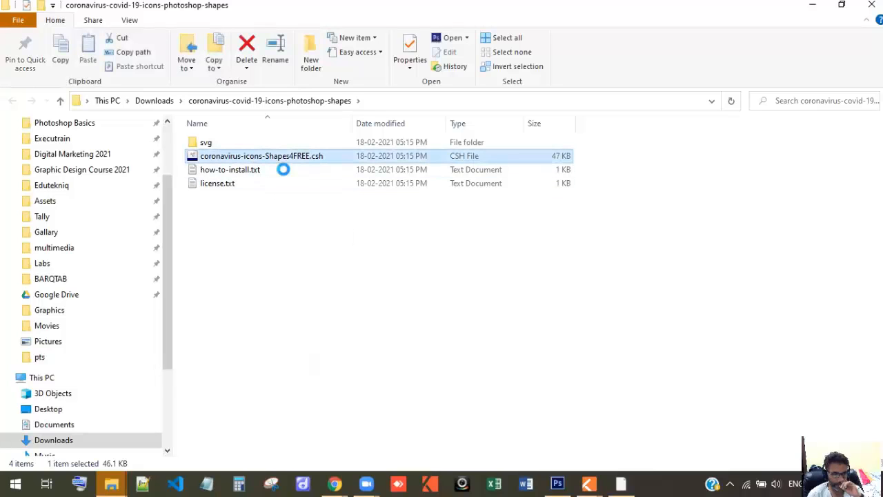
left_click(61, 55)
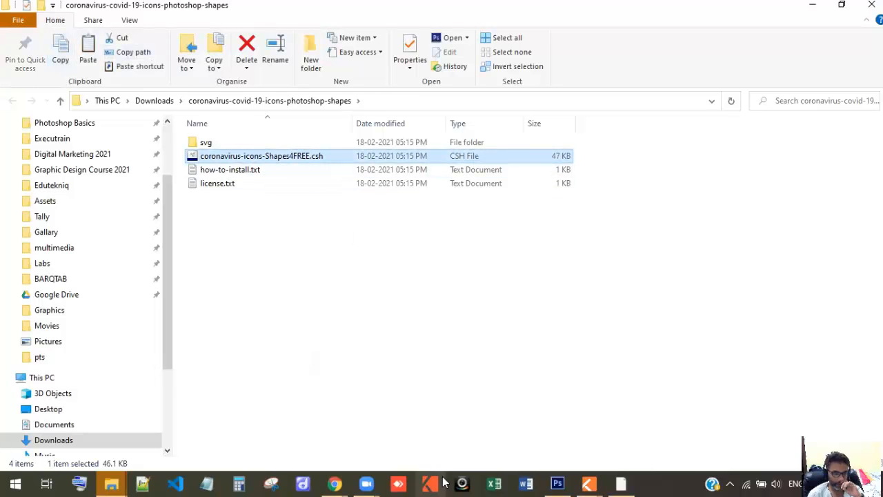
left_click(557, 483)
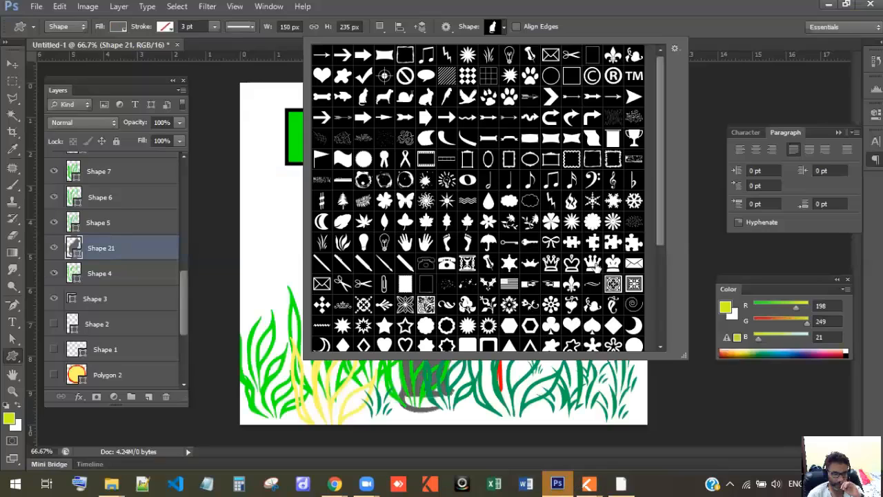
left_click(675, 49)
left_click(721, 190)
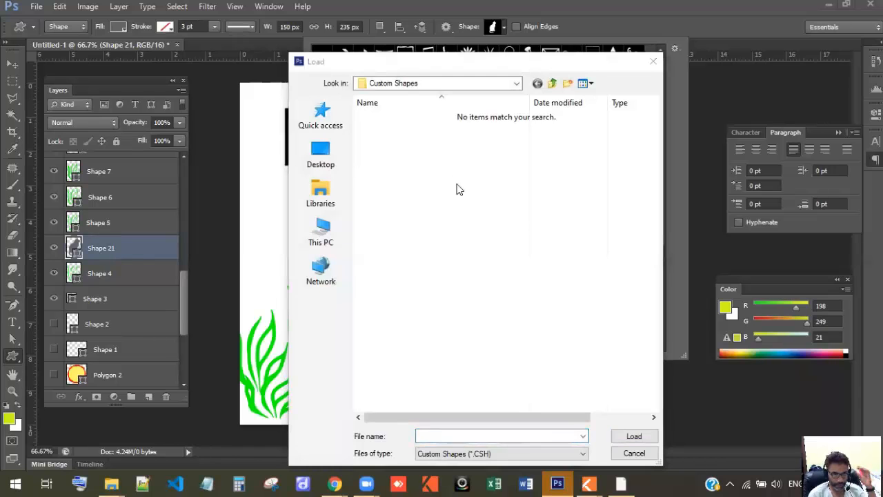
left_click(432, 118)
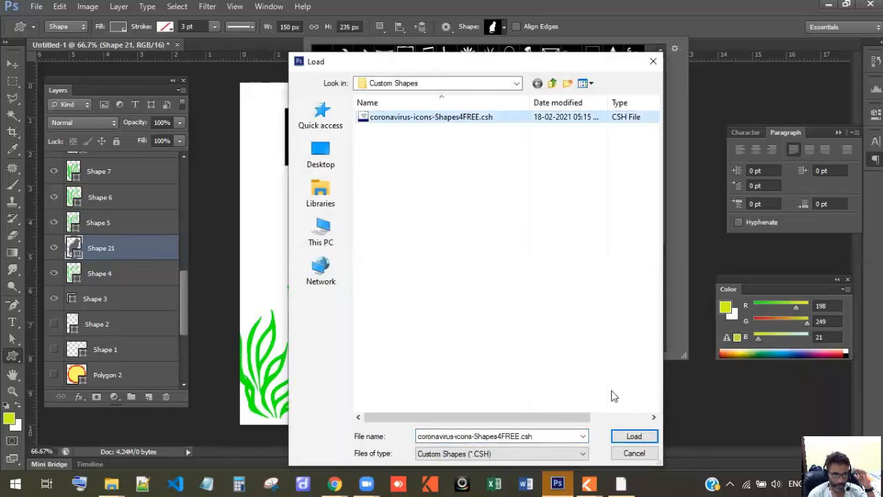
- Load coronavirus-icons-Shapes4FREE.csh into the custom shape picker and bring the end of the shape list into view
left_click(637, 438)
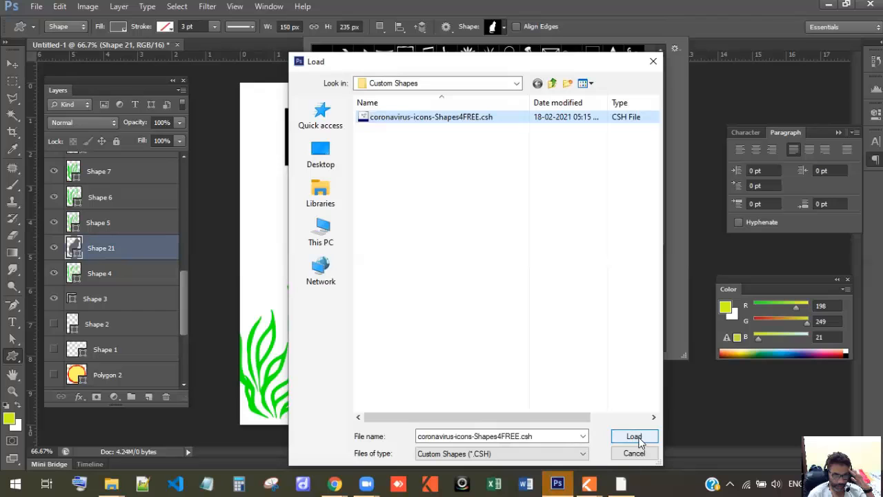
left_click(638, 440)
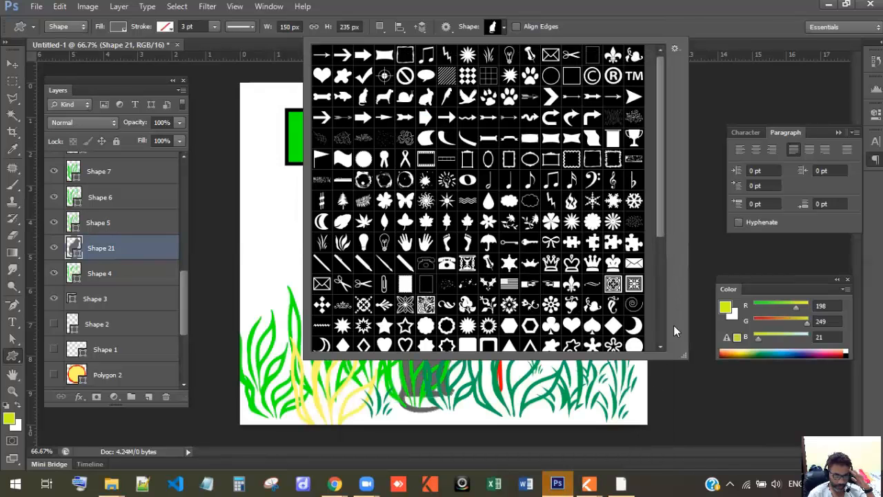
scroll(673, 325, "down", 5)
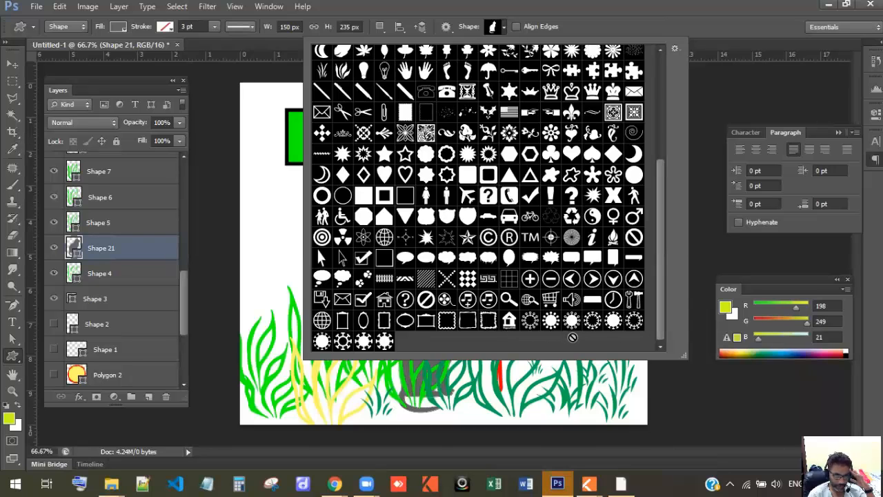
- Draw the solid coronavirus icon with round spikes about 151 px wide in the open area above and right of the tree
left_click(552, 321)
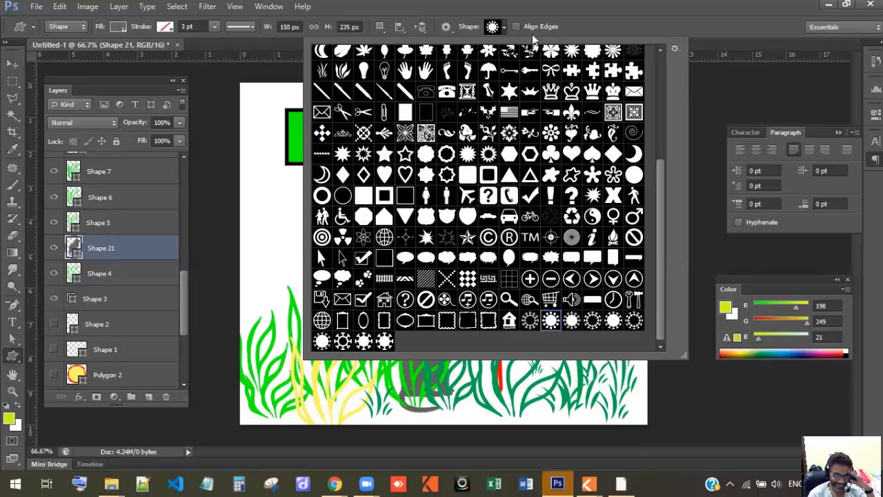
left_click(492, 26)
left_click_drag(564, 144, 603, 189)
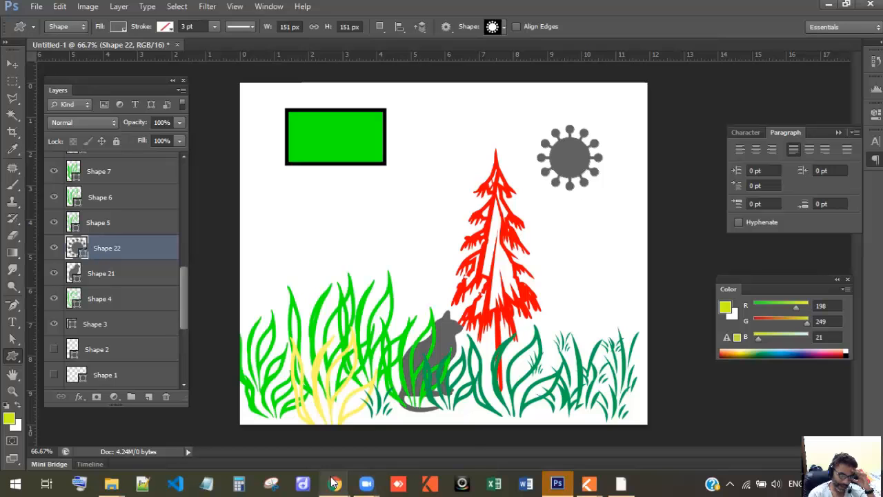
- Switch to the browser, return to the shapes4free custom shapes listing and open the Smile Photoshop Shapes (Volume 1) pack
mouse_move(334, 482)
left_click(362, 432)
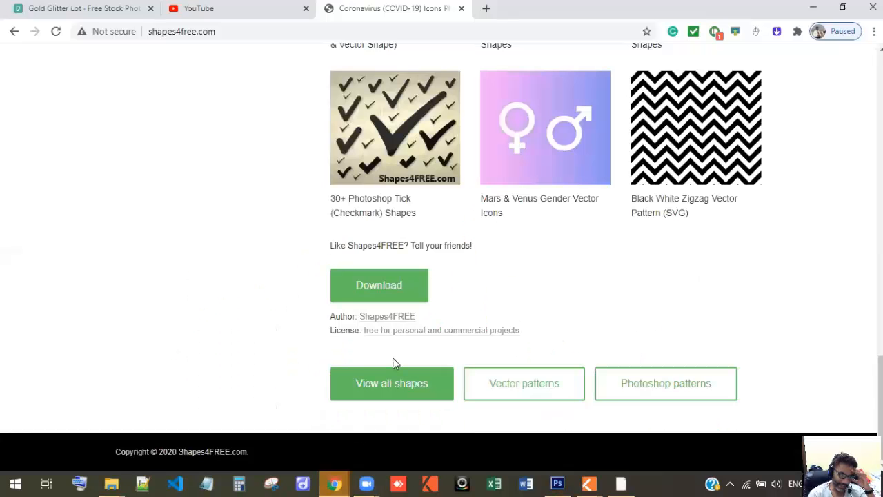
scroll(632, 120, "up", 10)
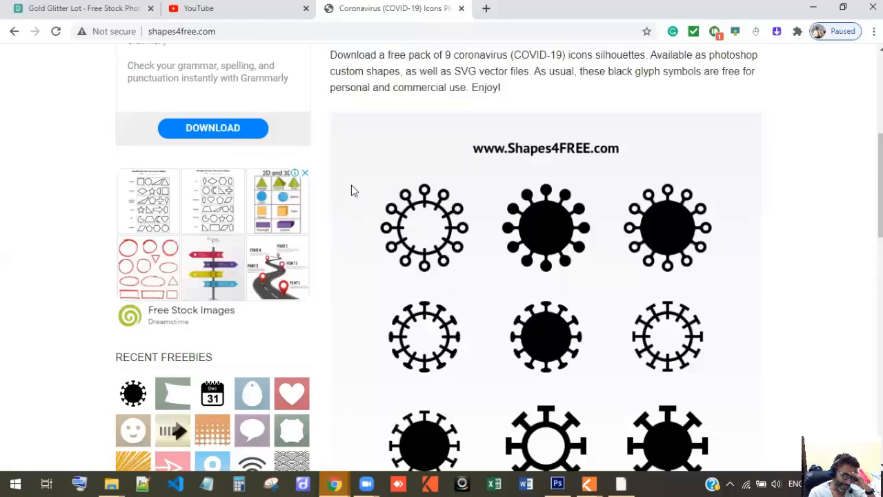
left_click(13, 33)
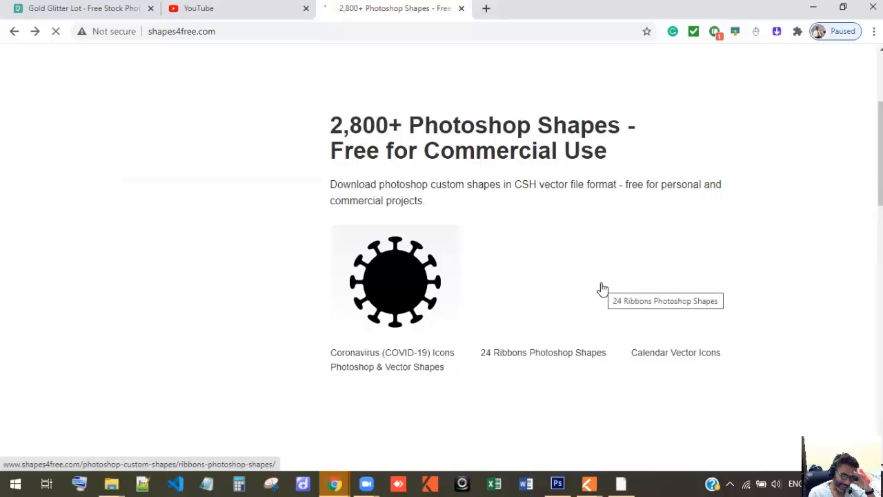
scroll(602, 288, "down", 3)
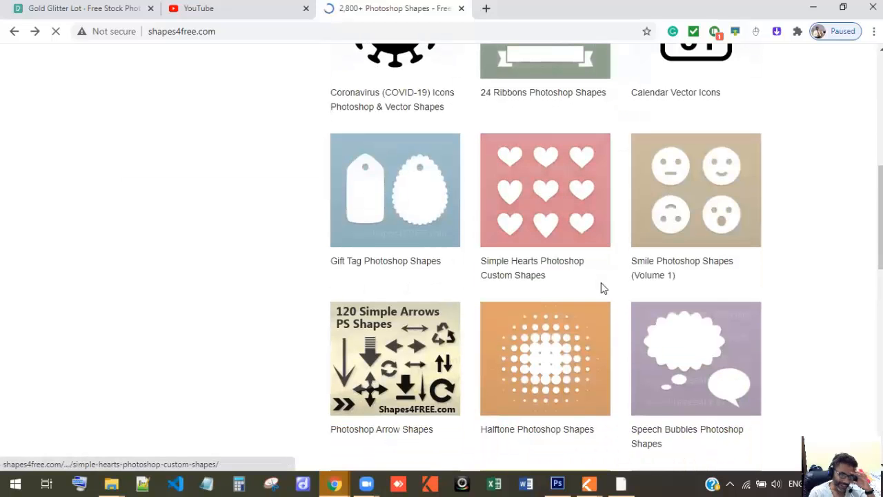
left_click(730, 208)
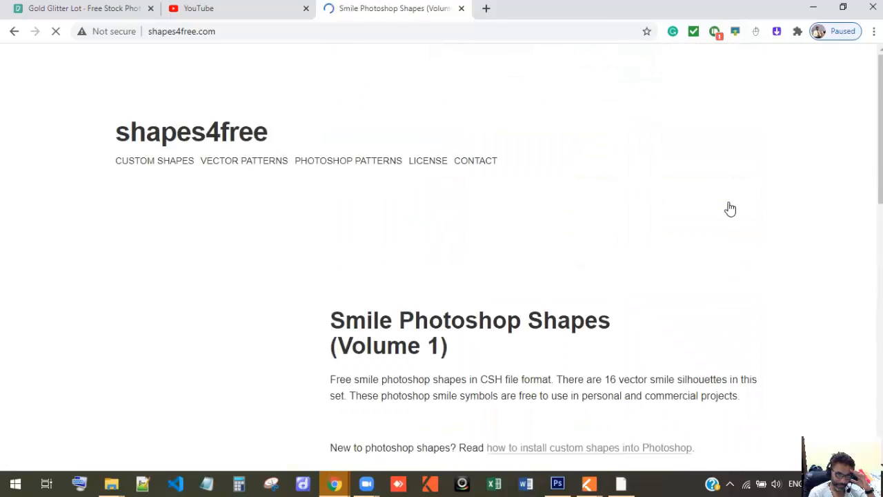
- Review the Smile Photoshop Shapes (Volume 1) faces and download the pack
scroll(663, 231, "down", 5)
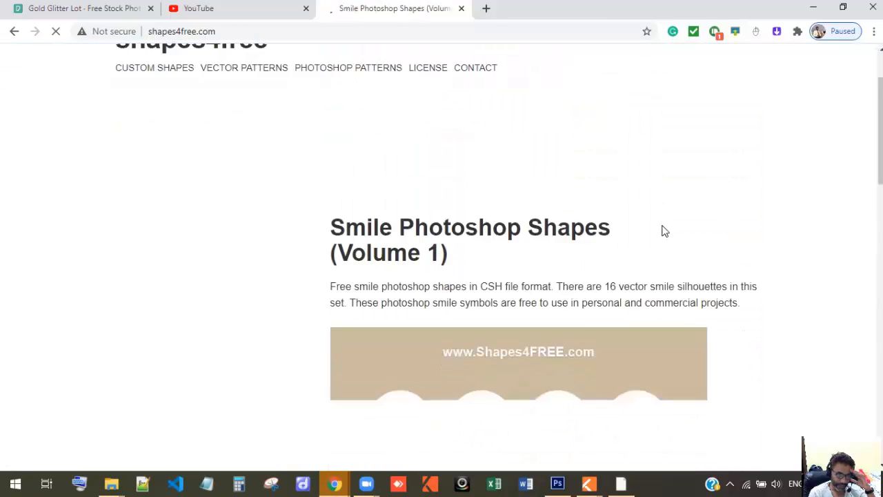
scroll(663, 232, "down", 1)
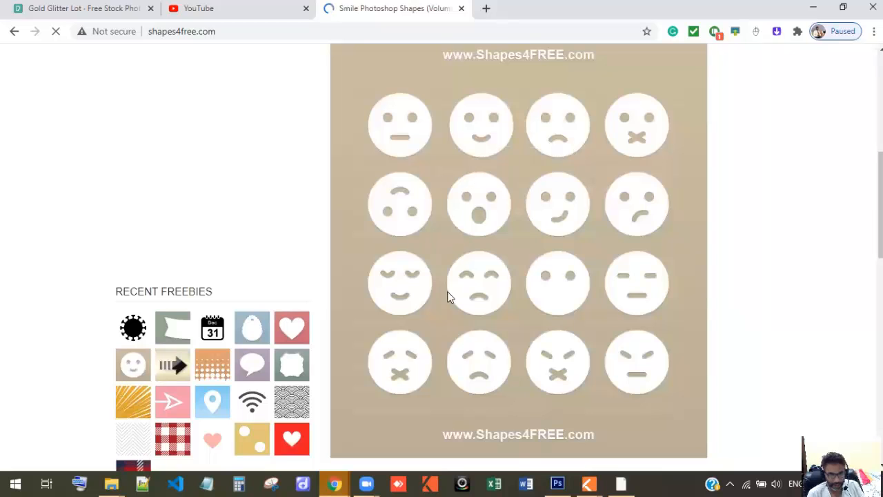
scroll(528, 290, "down", 8)
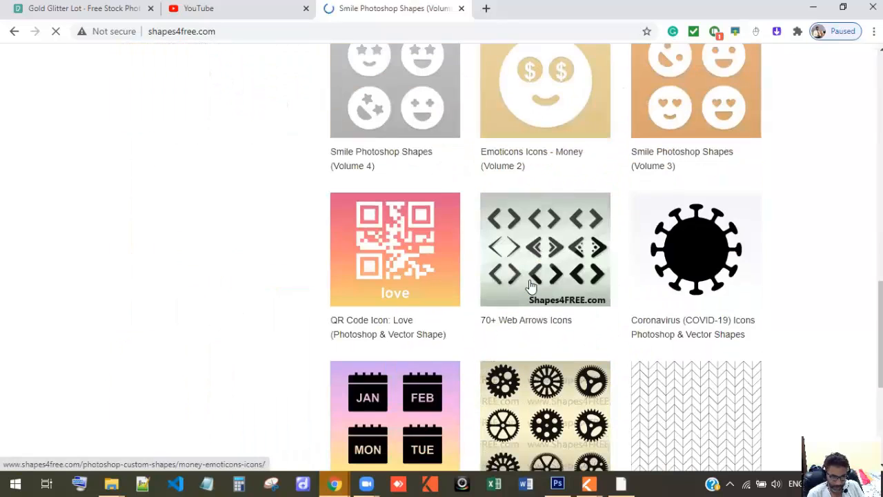
scroll(530, 285, "down", 5)
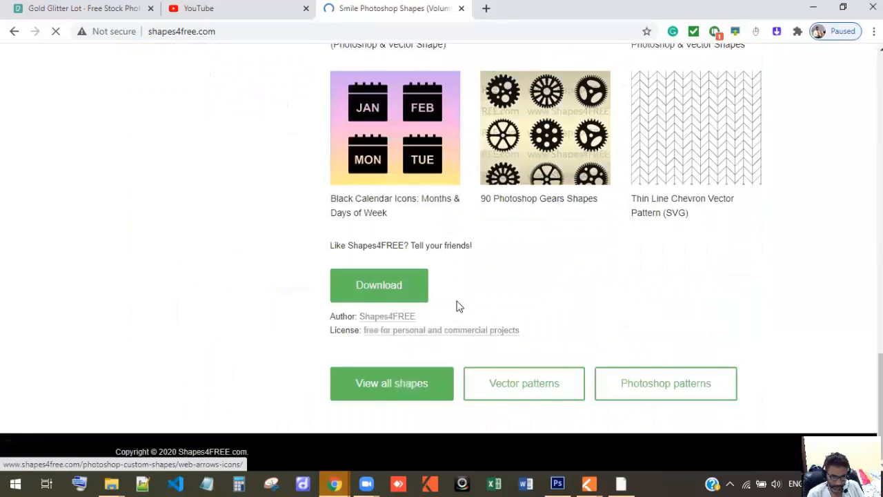
left_click(386, 288)
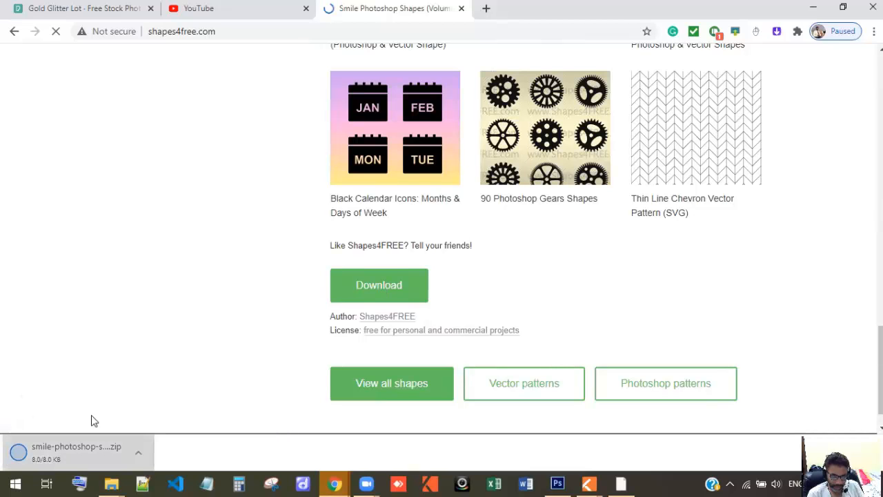
- Extract the downloaded smile-photoshop-shapes.zip to the suggested Downloads folder and copy smile-shapes-Shapes4FREE.csh
left_click(69, 443)
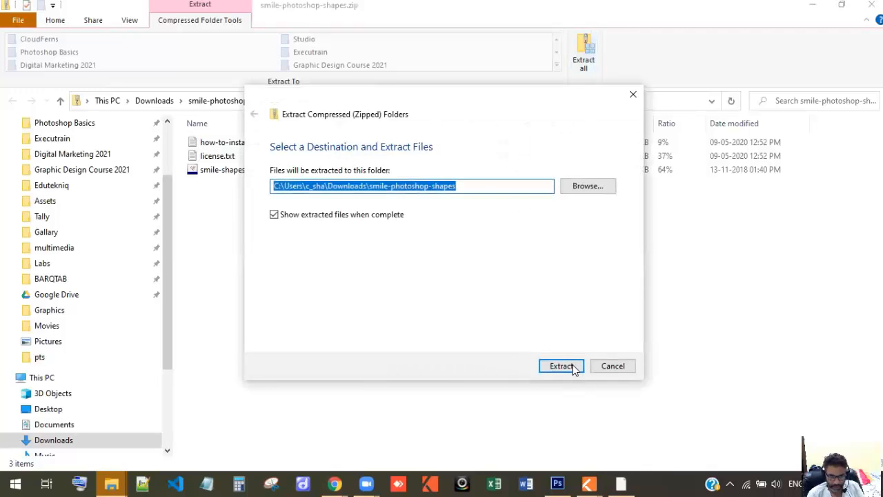
left_click(571, 366)
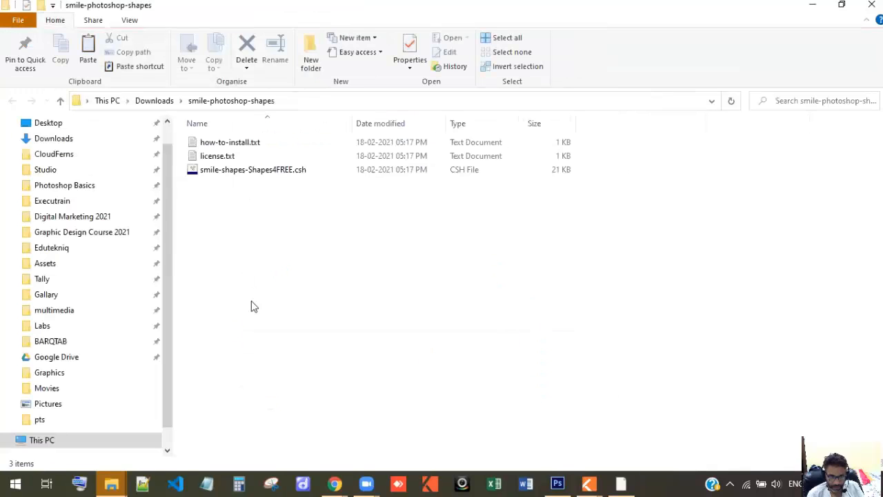
left_click(303, 172)
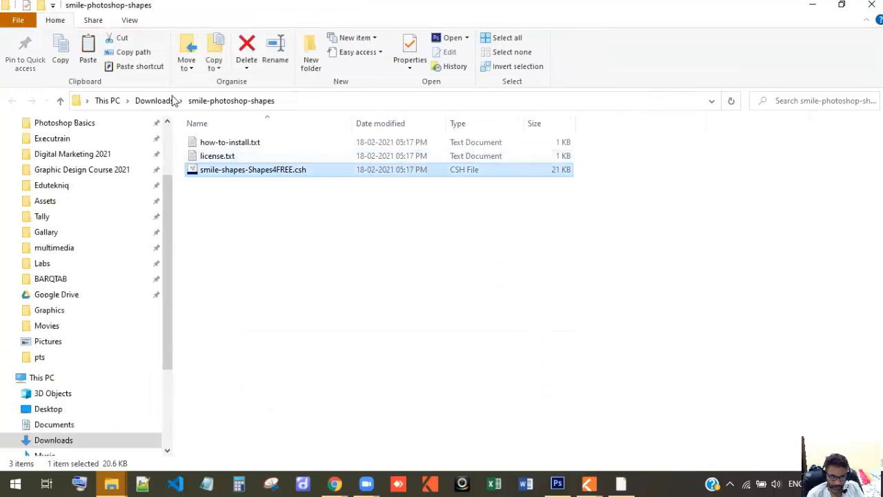
left_click(60, 44)
- Switch to Photoshop and paste the copied smile shapes file into the Custom Shapes folder in the Load Shapes dialog
left_click(559, 483)
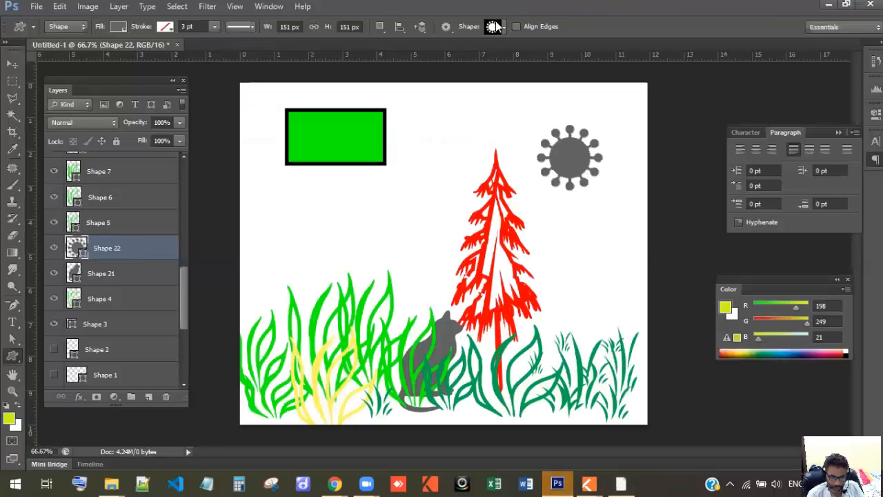
left_click(493, 27)
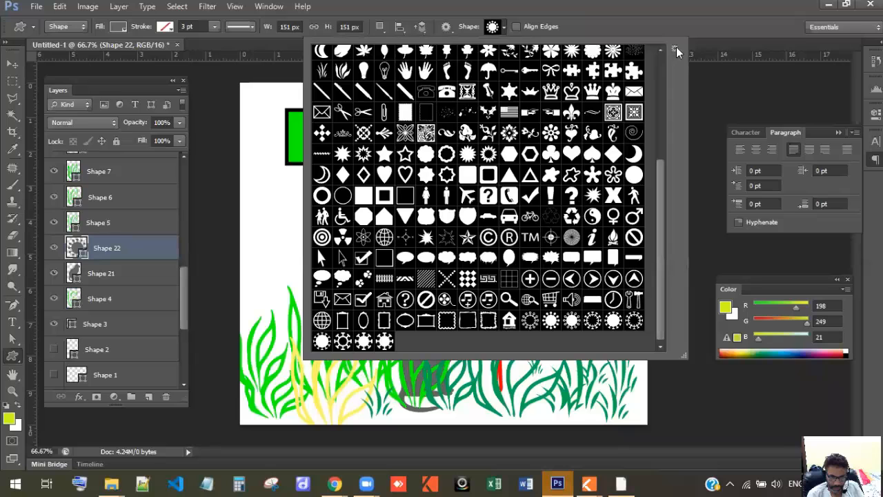
left_click(675, 49)
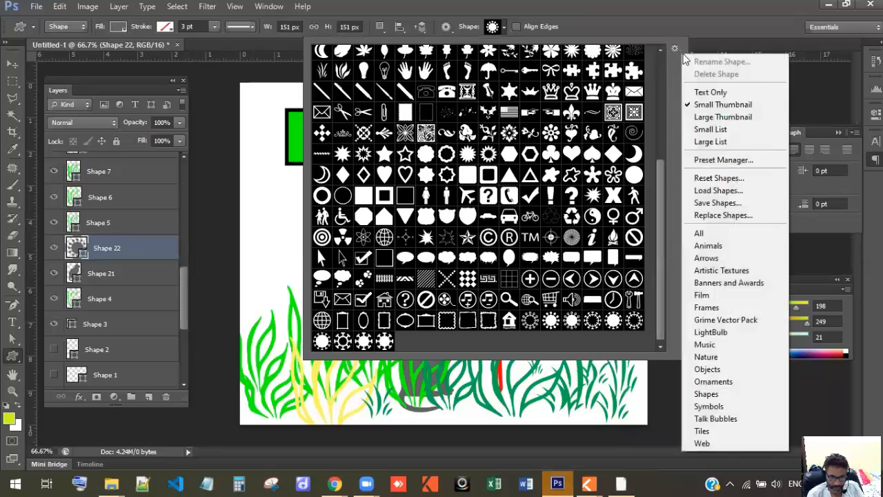
left_click(736, 193)
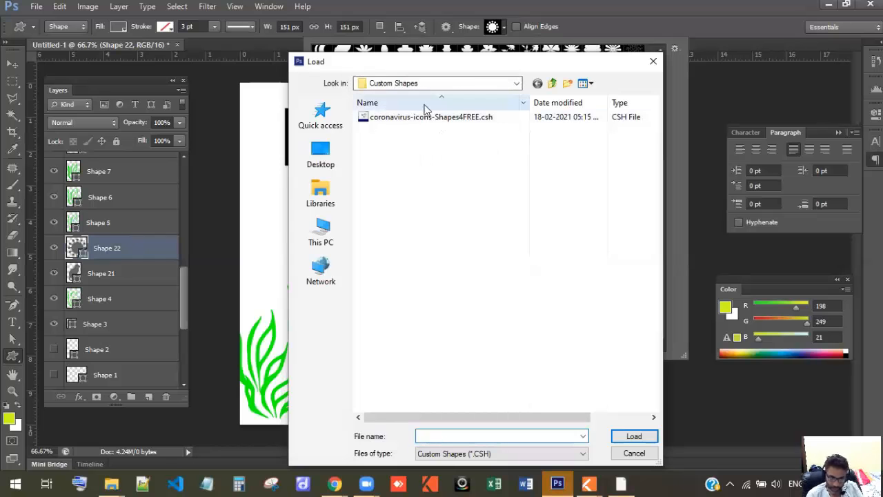
left_click(481, 181)
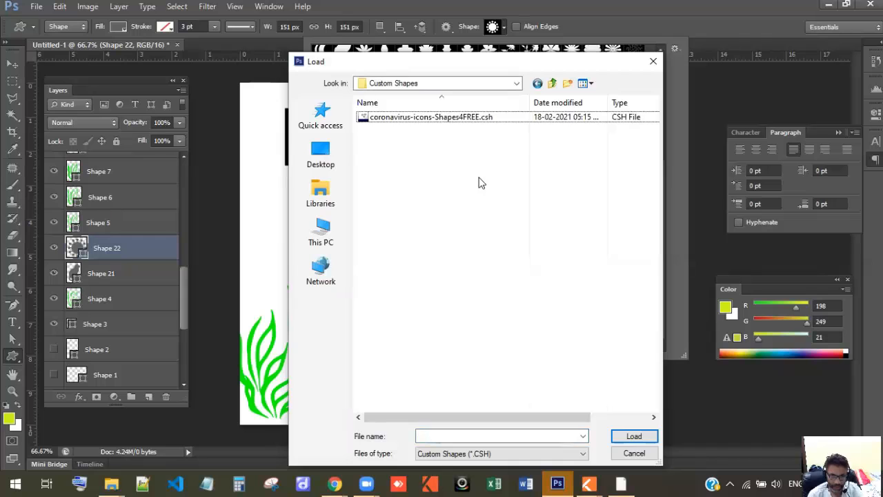
- Load smile-shapes-Shapes4FREE.csh into the custom shape picker and bring the new smiley shapes into view
left_click(414, 130)
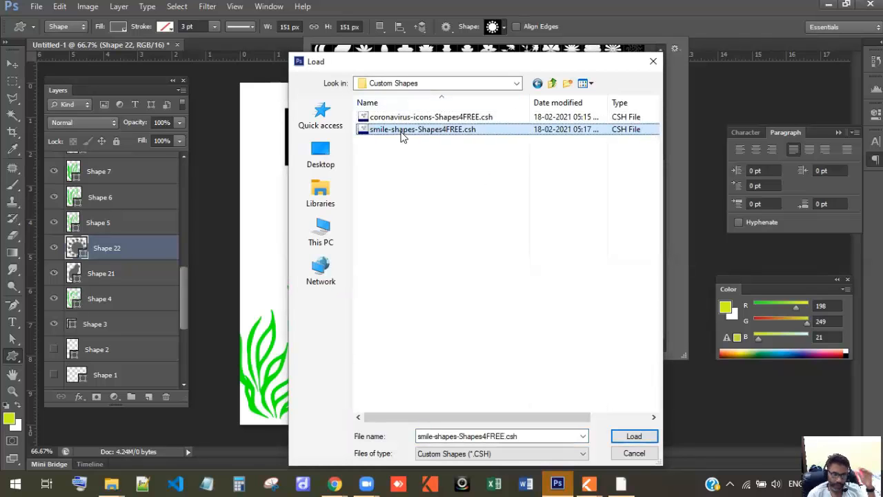
left_click(653, 442)
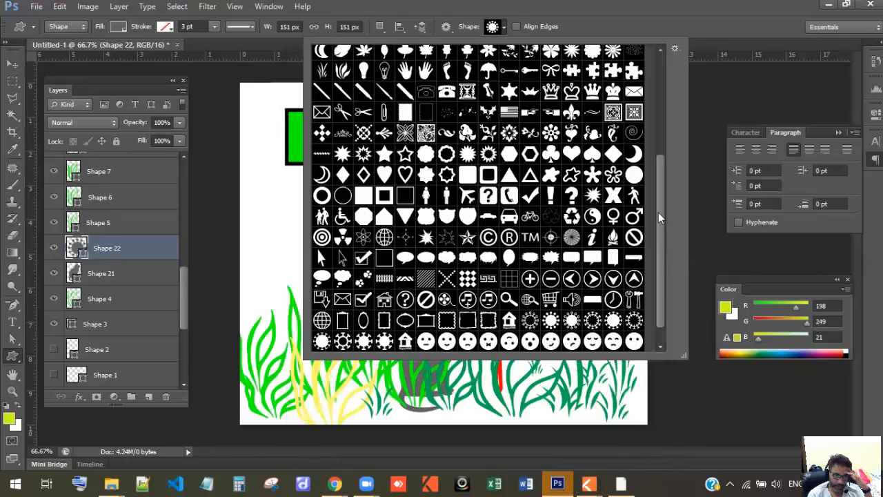
scroll(662, 241, "down", 1)
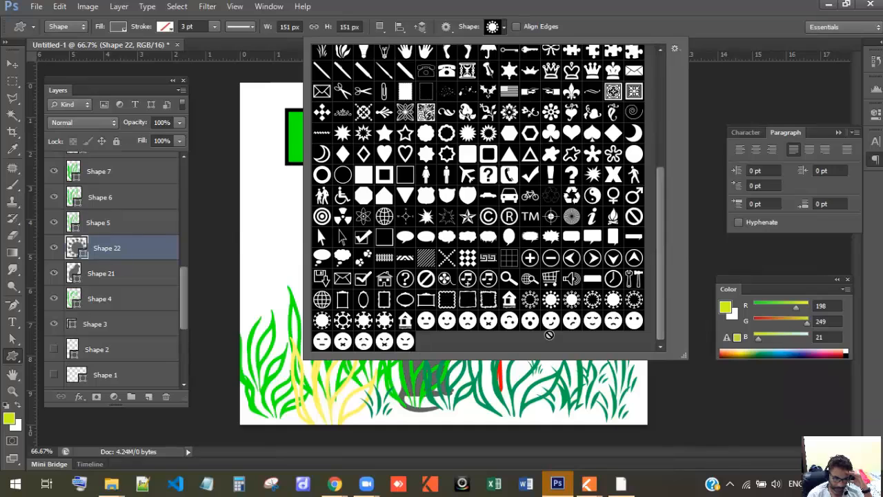
- Draw the smirking smiley shape about 193 px wide in the open area left of the tree and fill it with bright yellow
left_click(551, 323)
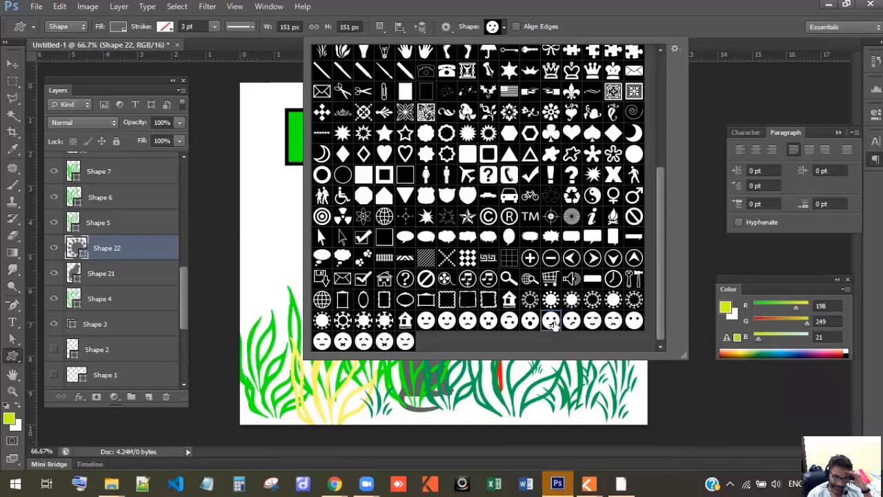
double_click(552, 322)
left_click_drag(319, 193, 401, 278)
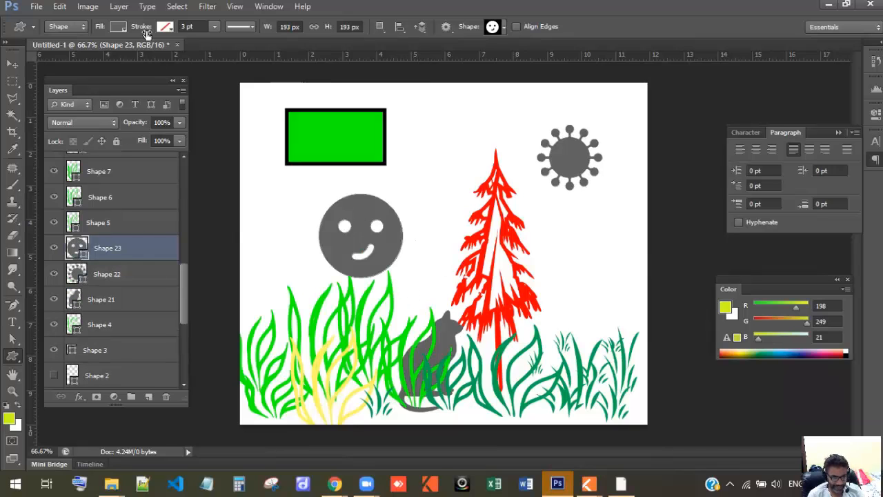
left_click(124, 31)
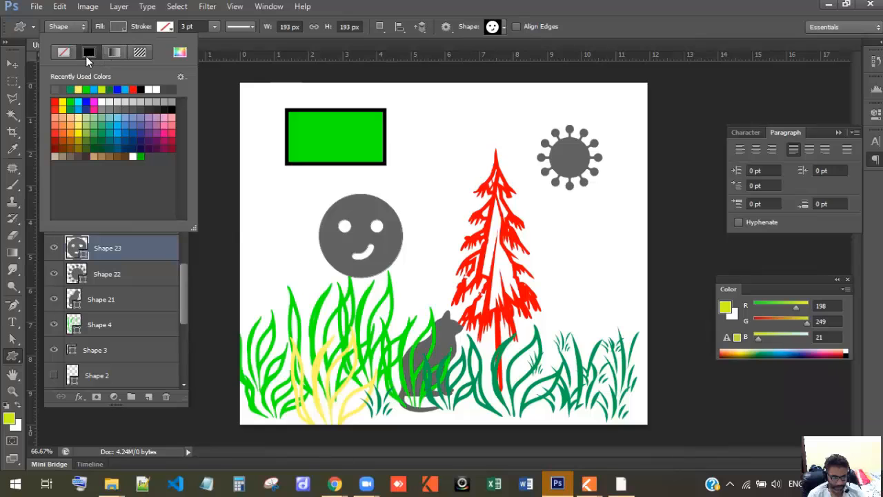
left_click(78, 89)
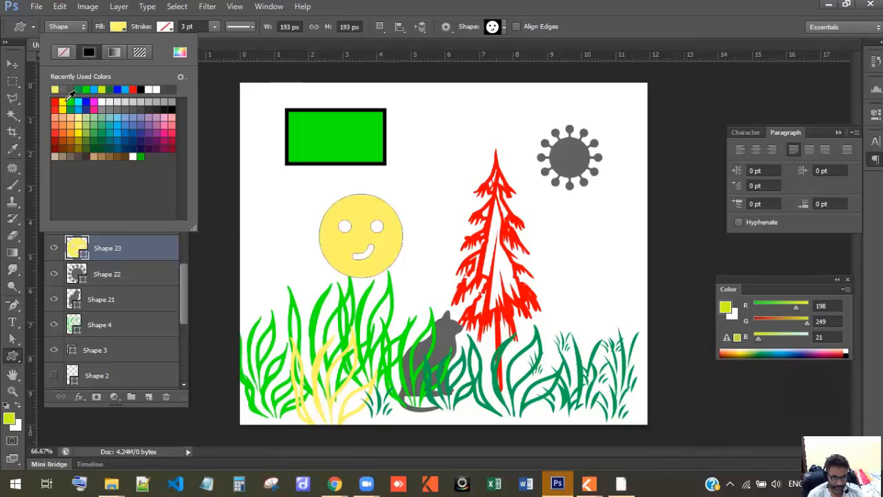
left_click(60, 105)
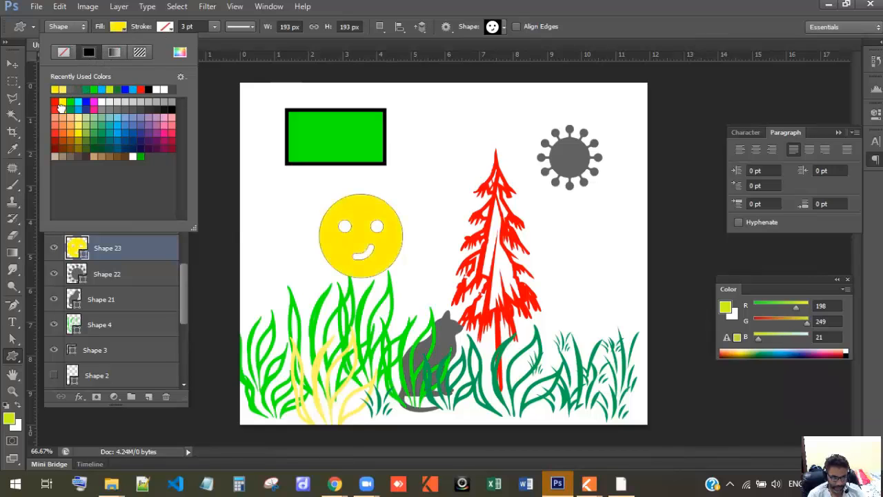
- Move the yellow smiley up and left so it sits beneath the green rectangle, lined up with its left edge
left_click(21, 69)
left_click(21, 69)
left_click_drag(365, 245, 315, 237)
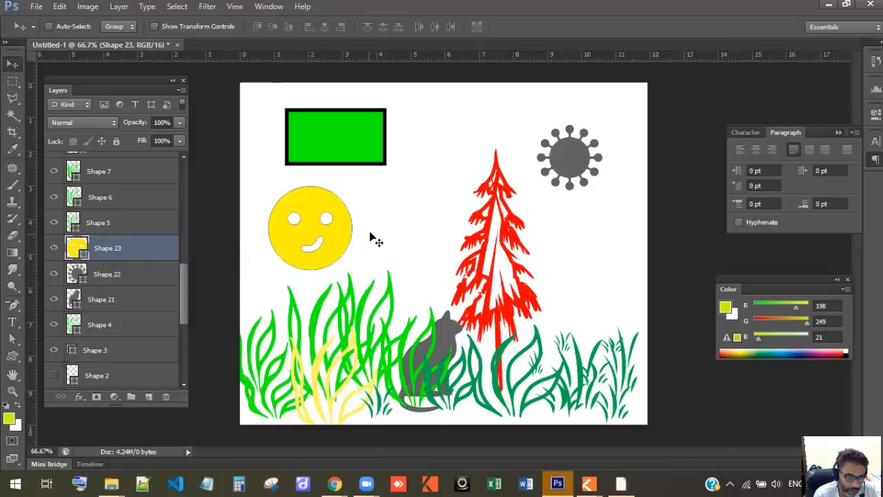
left_click_drag(314, 239, 330, 236)
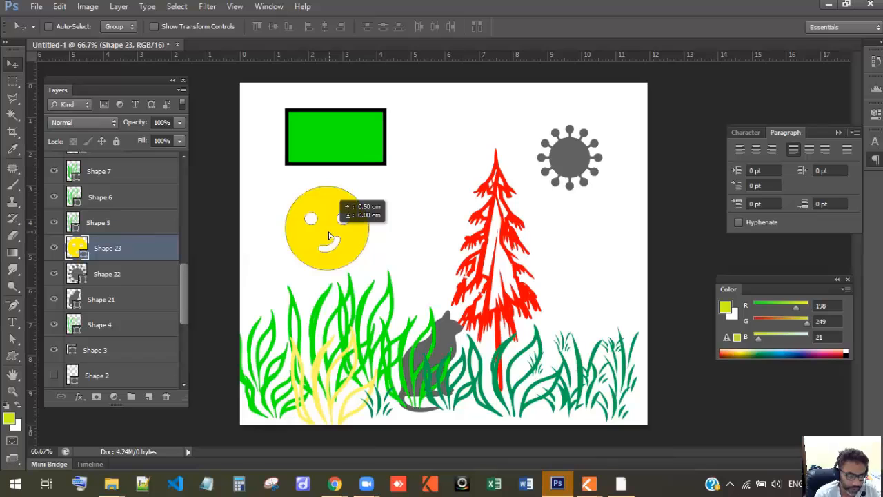
left_click_drag(330, 236, 330, 236)
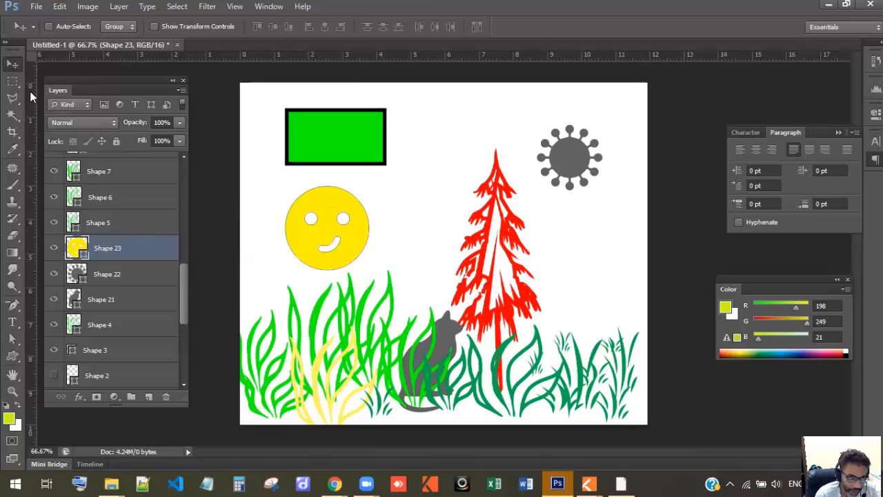
- Reshape the right end of the yellow smiley's mouth with Direct Selection, shifting its end anchor points outward and down
left_click(13, 338)
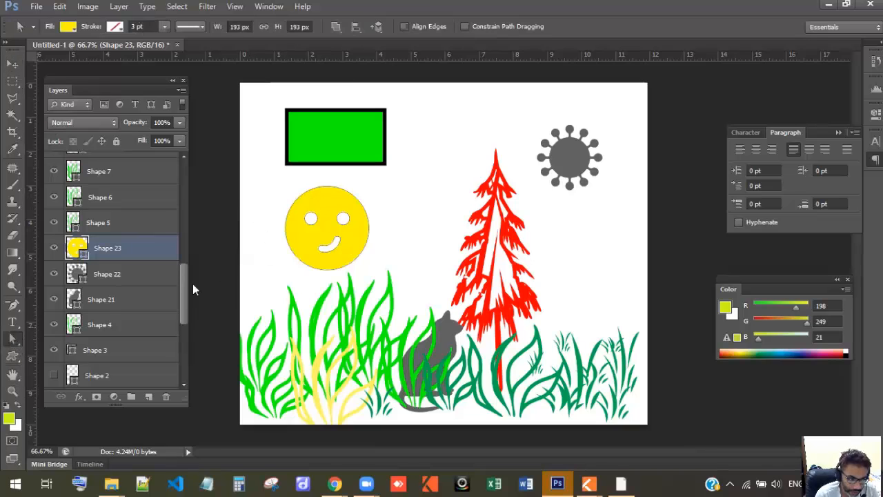
left_click(336, 254)
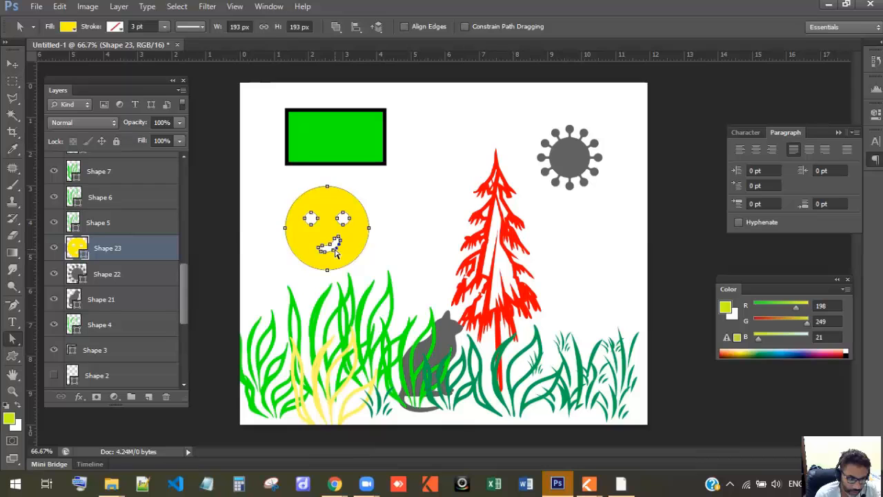
key("ctrl+plus")
key("ctrl+plus")
key("ctrl+plus")
key("ctrl+plus")
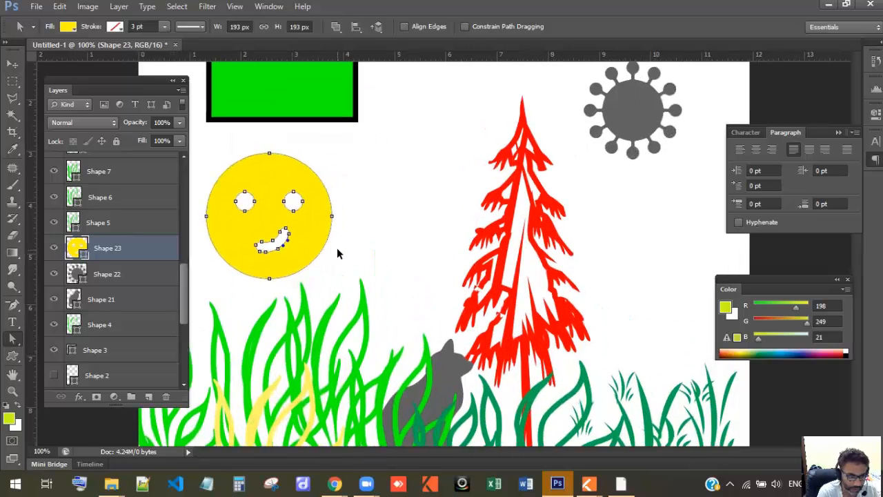
left_click_drag(292, 203, 580, 219)
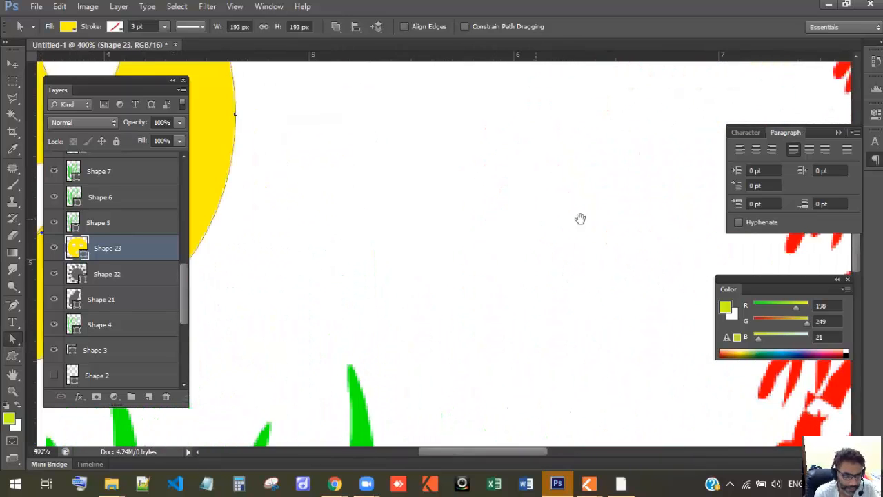
left_click_drag(423, 253, 535, 253)
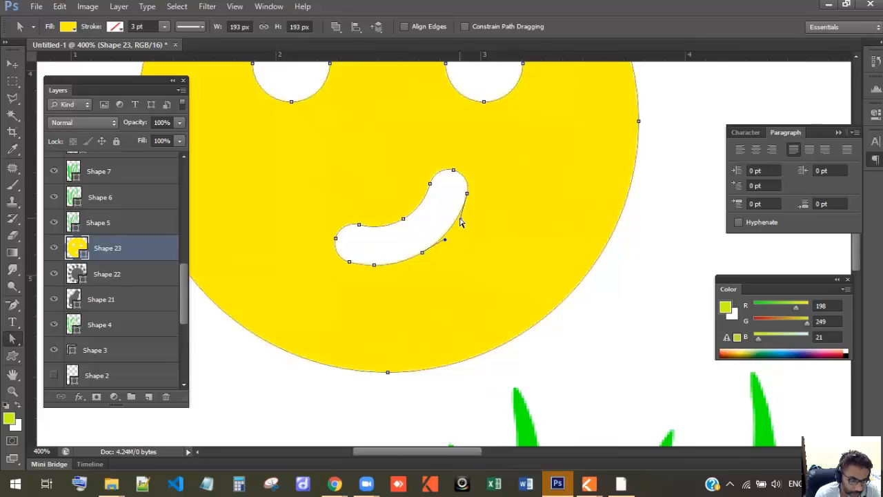
left_click_drag(471, 228, 471, 224)
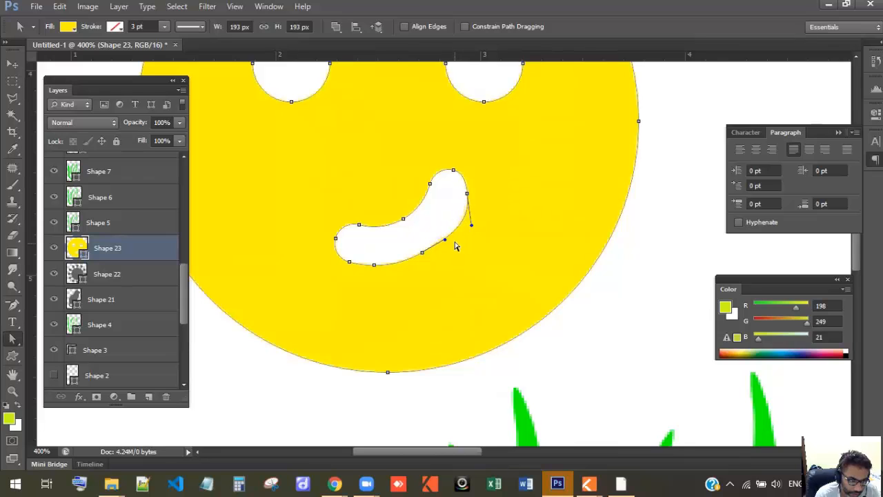
left_click_drag(467, 192, 490, 231)
left_click_drag(453, 172, 492, 205)
left_click_drag(432, 188, 460, 208)
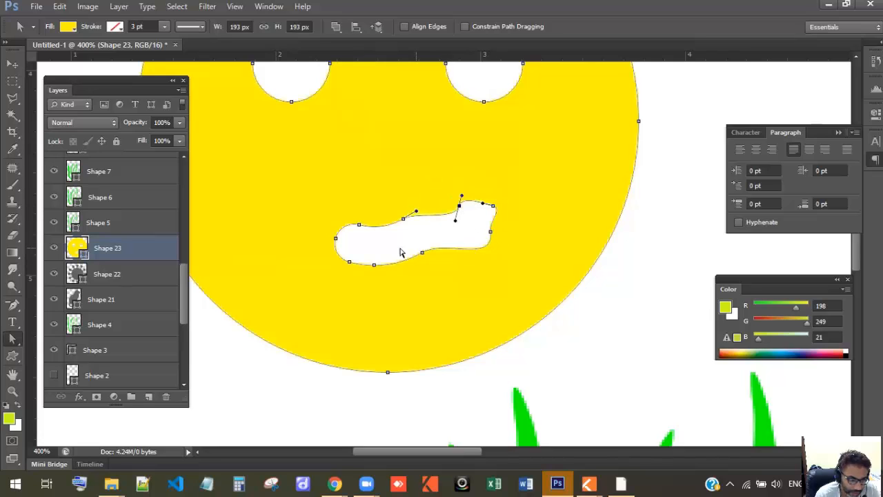
- Widen the mouth into a broad smile by moving its left-end, lower-edge and right-corner anchor points outward
left_click_drag(334, 241, 254, 211)
left_click_drag(360, 227, 314, 216)
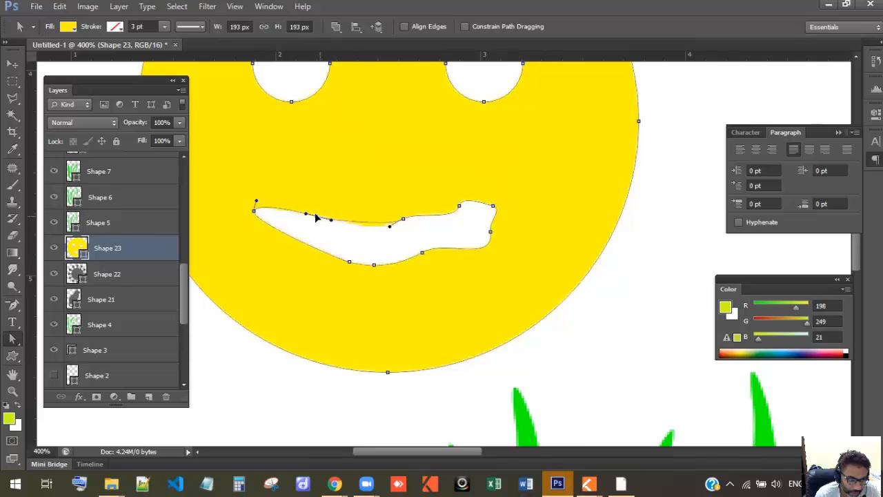
left_click_drag(348, 263, 288, 251)
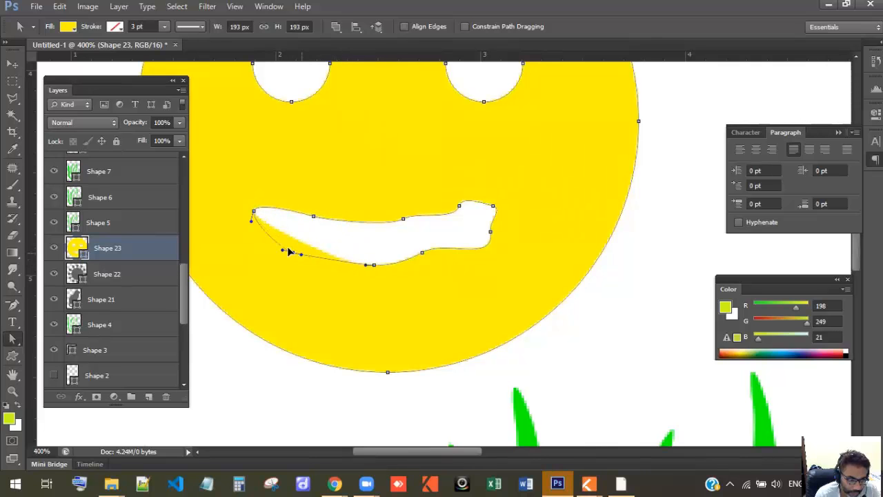
left_click_drag(361, 265, 345, 270)
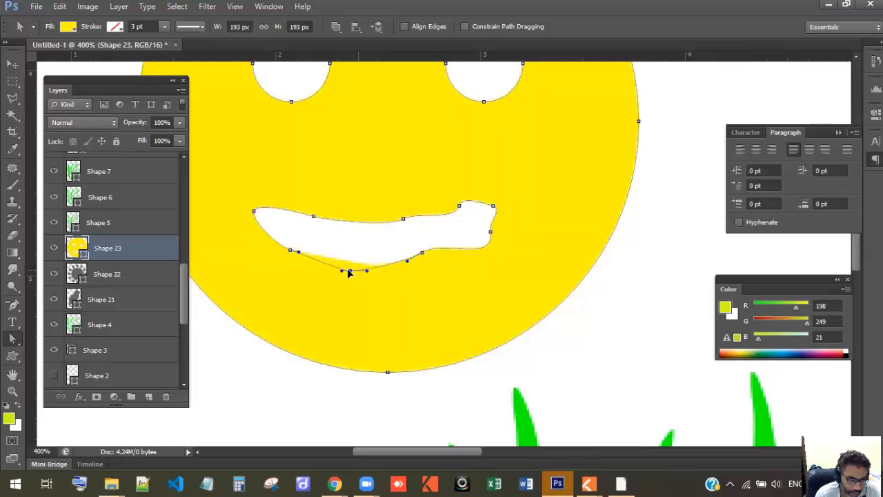
left_click(425, 257)
left_click_drag(426, 257, 444, 268)
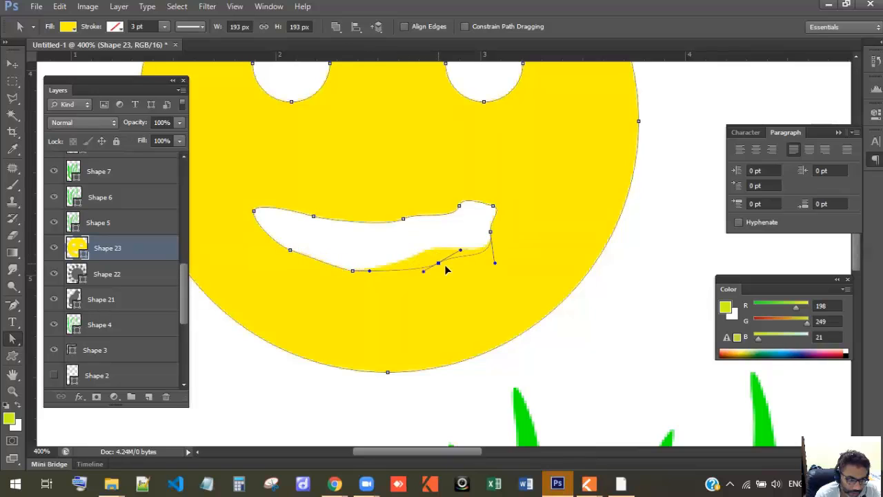
left_click_drag(490, 236, 550, 203)
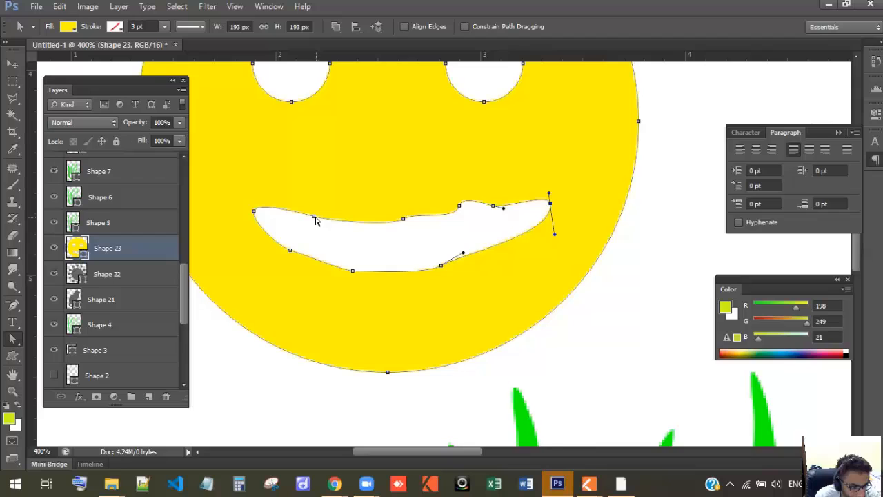
- Delete the four anchor points along the mouth's upper edge and the one at its right corner
left_click(13, 304)
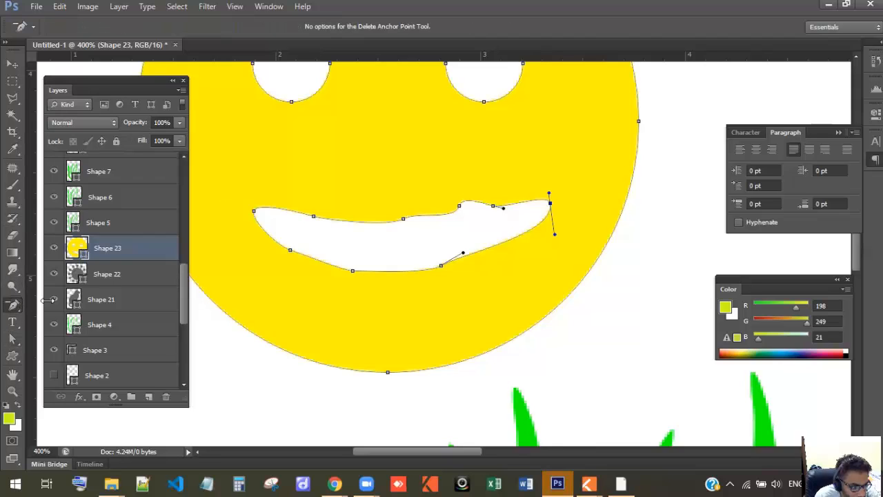
left_click(314, 216)
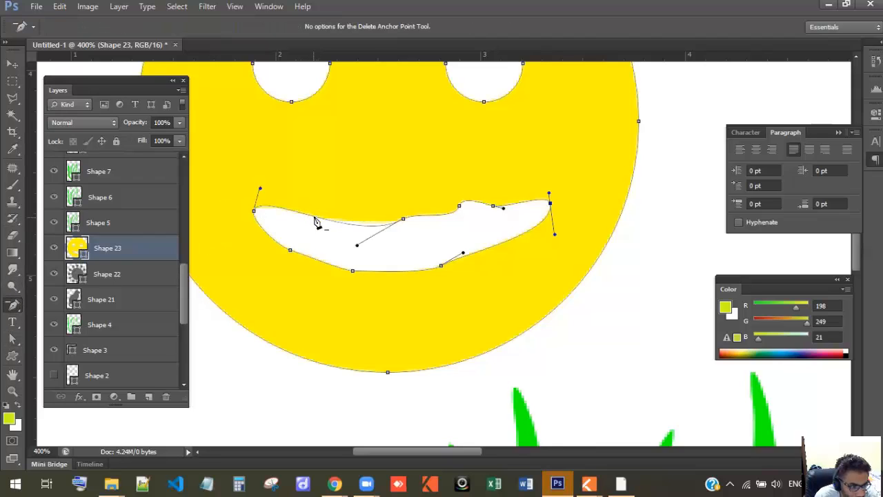
left_click(404, 220)
left_click(459, 206)
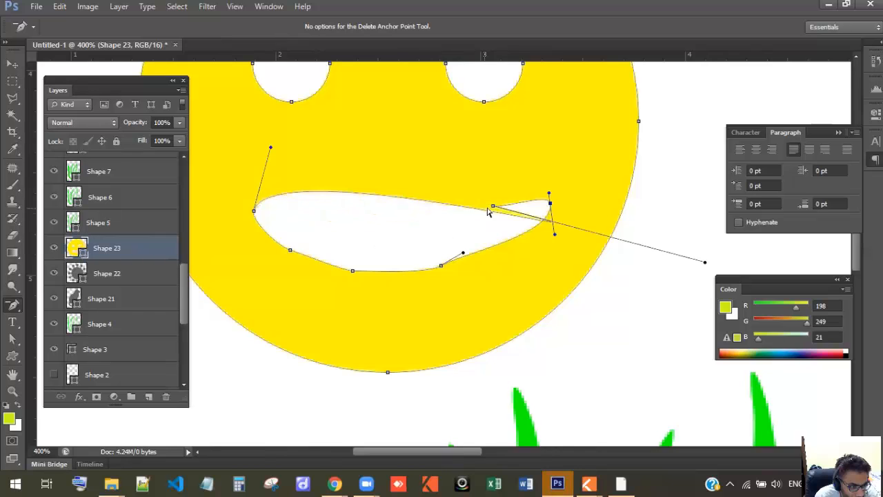
left_click(494, 206)
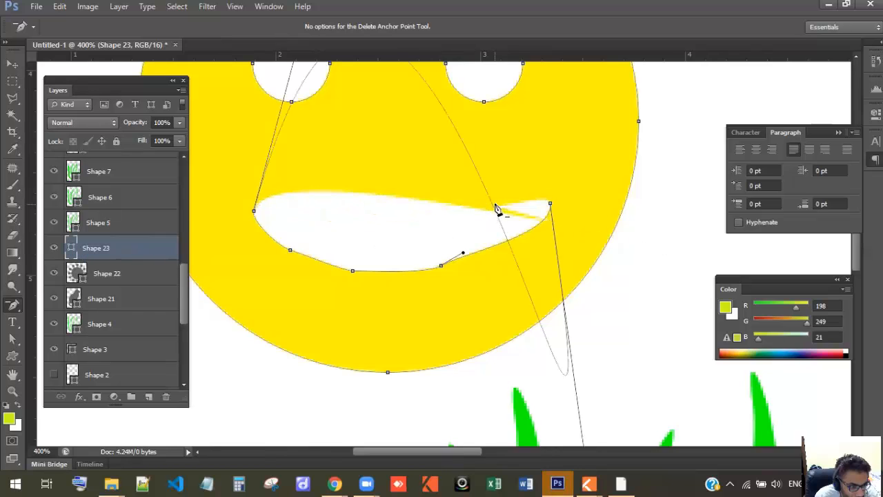
left_click(551, 205)
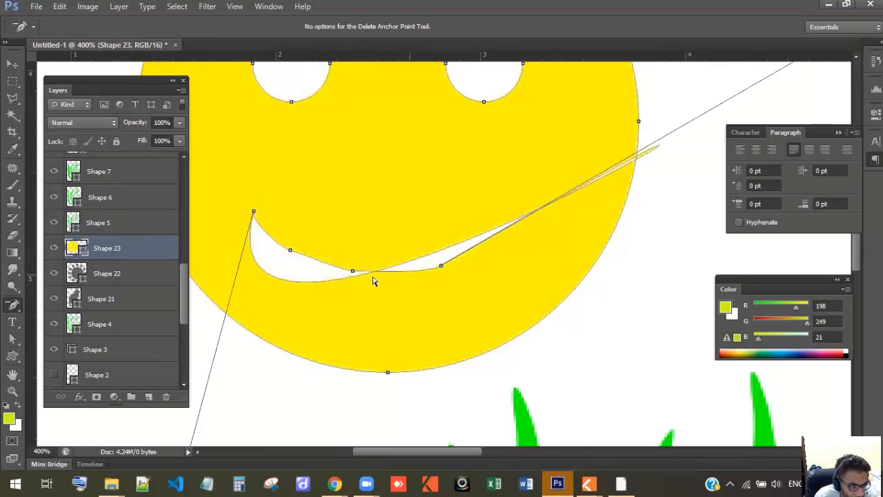
- Reposition the mouth's rightmost anchor as its right corner and pull its overlong curve handle back inside the face
left_click(18, 340)
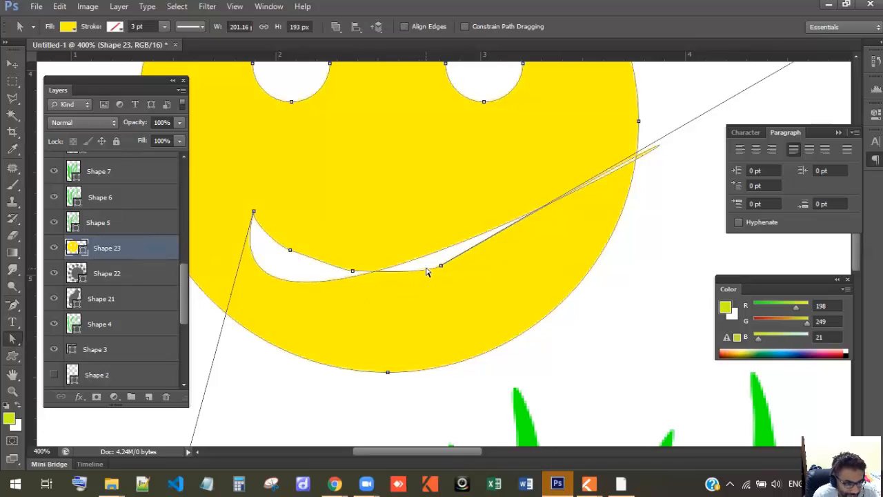
left_click_drag(441, 266, 427, 306)
key("ctrl+minus")
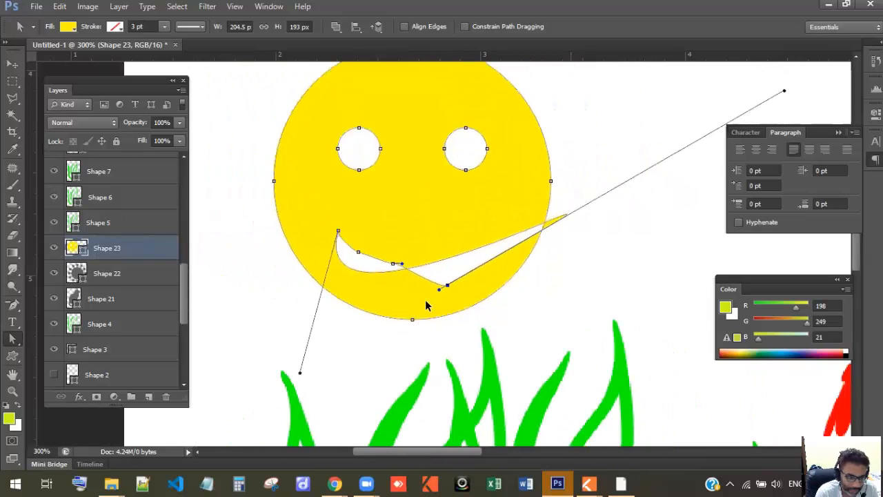
scroll(425, 306, "down", 1)
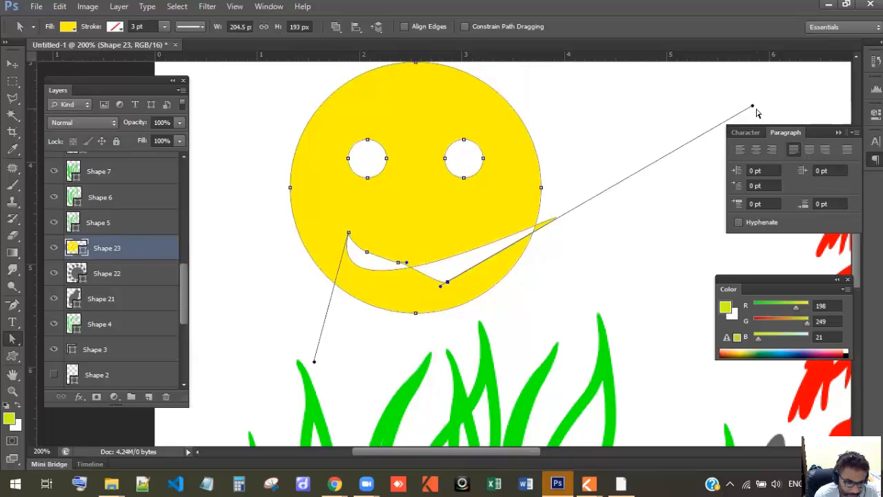
left_click_drag(752, 109, 467, 246)
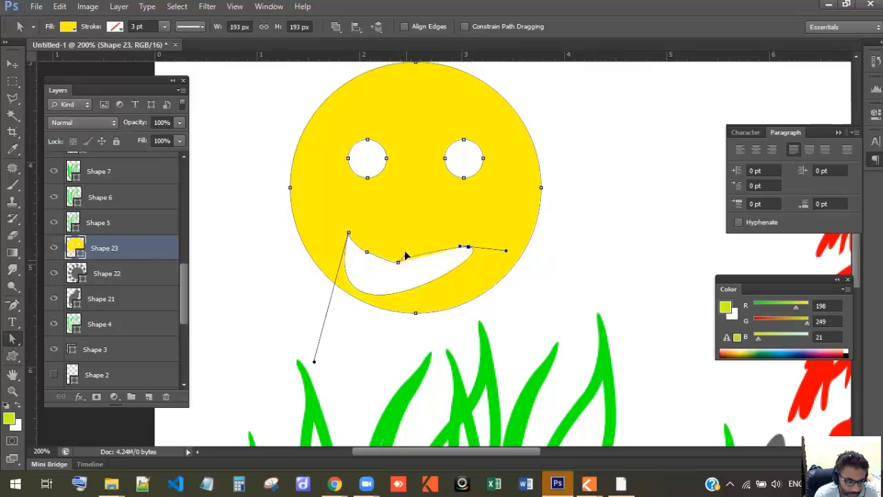
- Raise the mouth's left corner, angle both corner handles to round the lower lip, and shift the upper-edge anchors toward the middle
left_click_drag(398, 261, 380, 357)
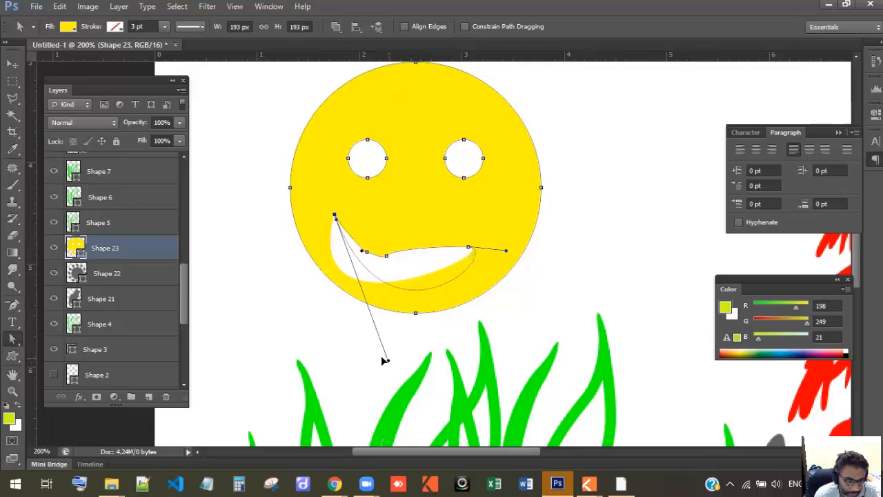
left_click_drag(506, 252, 522, 220)
left_click(385, 257)
left_click_drag(370, 254, 384, 243)
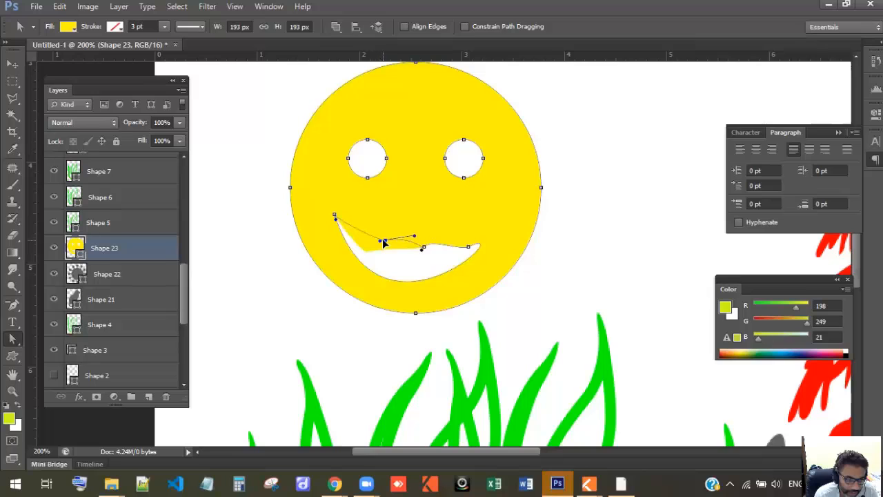
- Lower the mouth's left corner and smooth the upper lip by adjusting its left anchor and the middle anchor's handle
left_click_drag(334, 215, 341, 238)
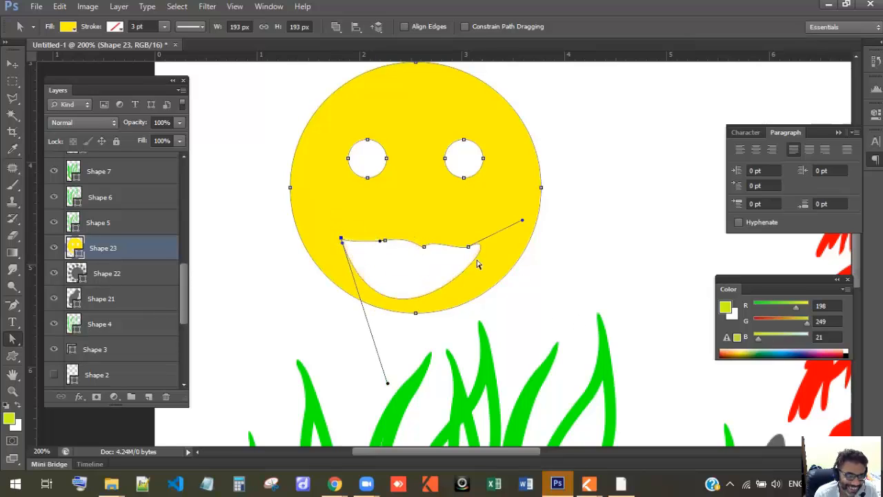
left_click(385, 248)
left_click_drag(384, 243, 383, 250)
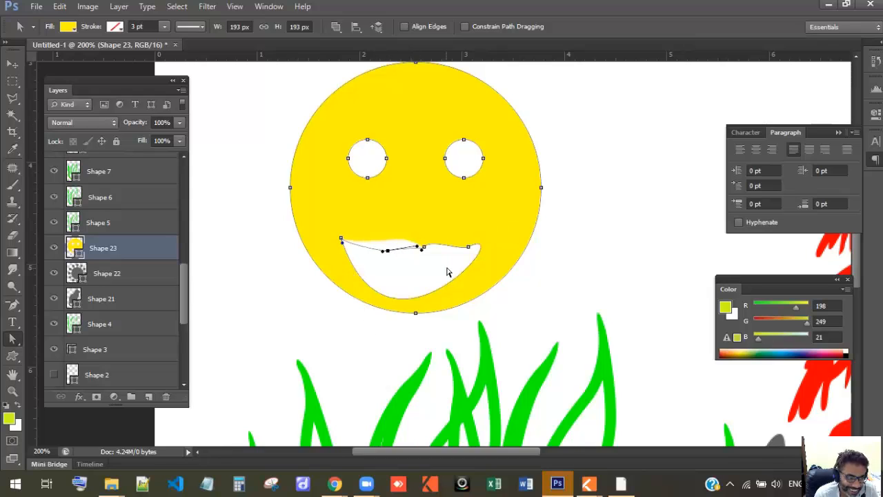
left_click_drag(424, 259, 385, 232)
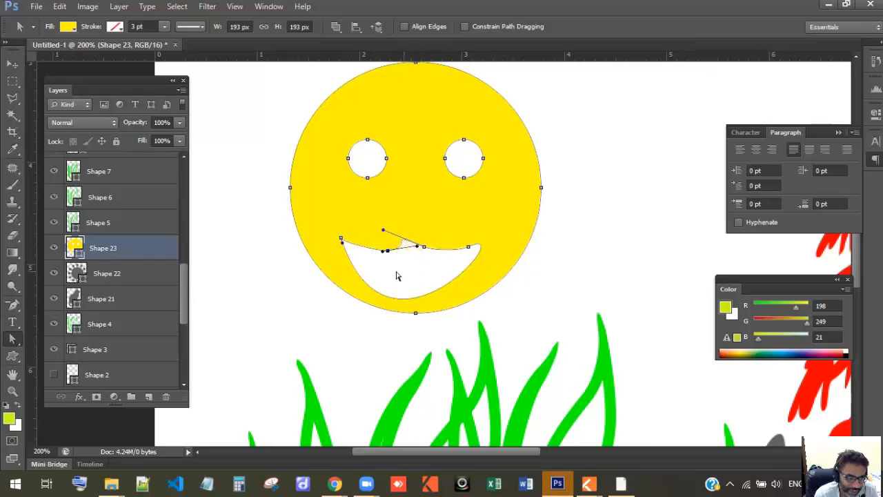
- Delete the extra middle anchor on the upper lip, then lower the remaining one and nudge the right corner to curve the lip downward
left_click(15, 308)
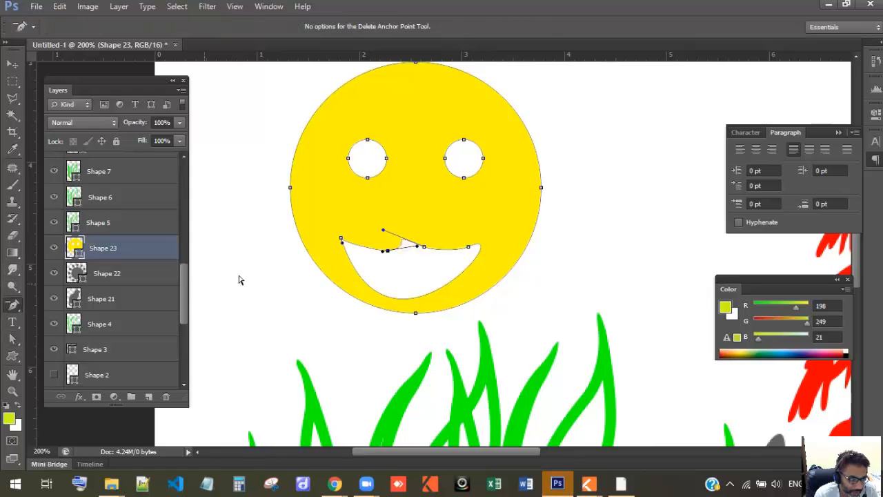
left_click(424, 248)
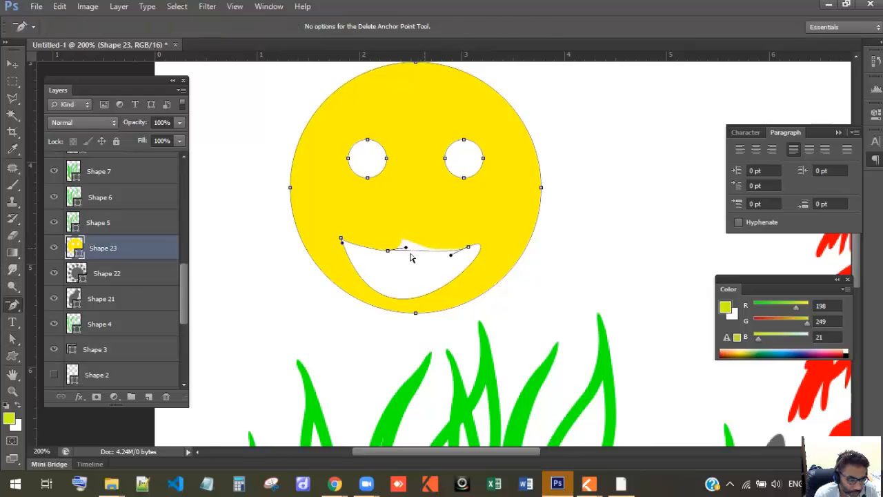
key("a")
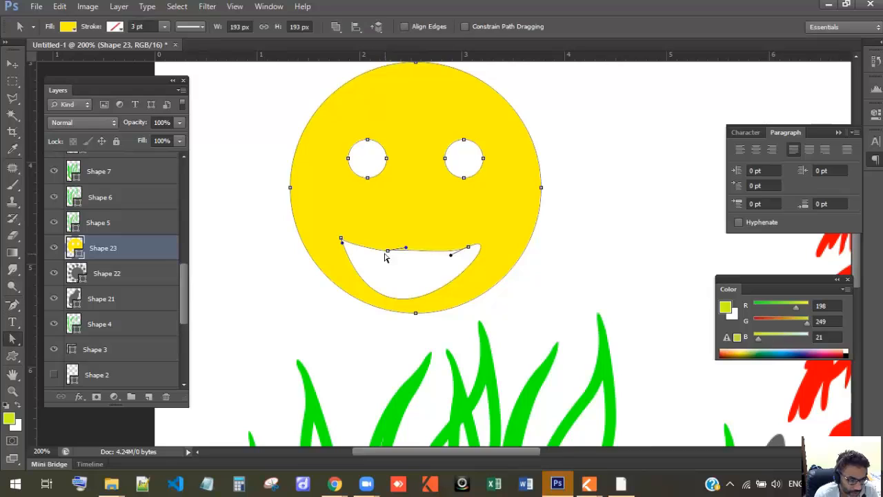
mouse_move(389, 253)
left_mouse_down()
mouse_move(414, 269)
mouse_move(381, 266)
left_mouse_up()
mouse_move(469, 247)
left_mouse_down()
mouse_move(468, 255)
mouse_move(472, 244)
left_mouse_up()
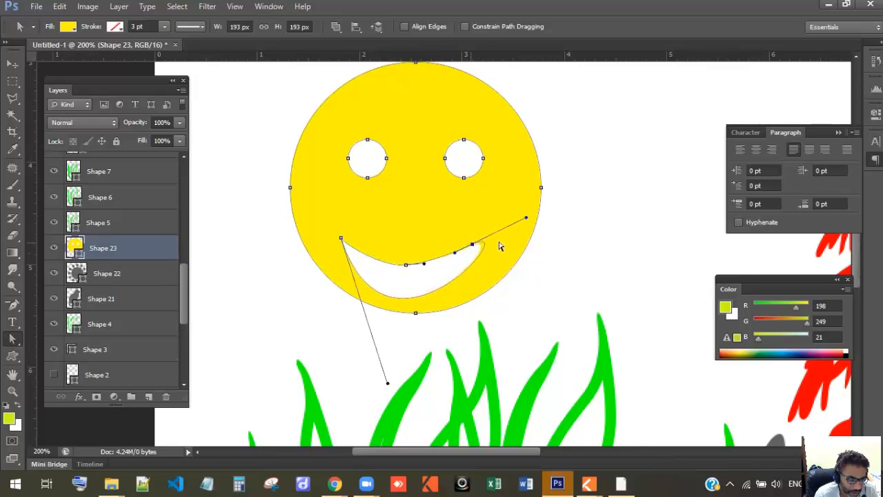
- Sharpen the mouth's right corner, raise the left corner slightly, centre the upper-lip anchor, and deselect the finished smile path
left_click_drag(526, 219, 467, 251)
left_click_drag(341, 238, 339, 231)
left_click_drag(397, 260, 407, 261)
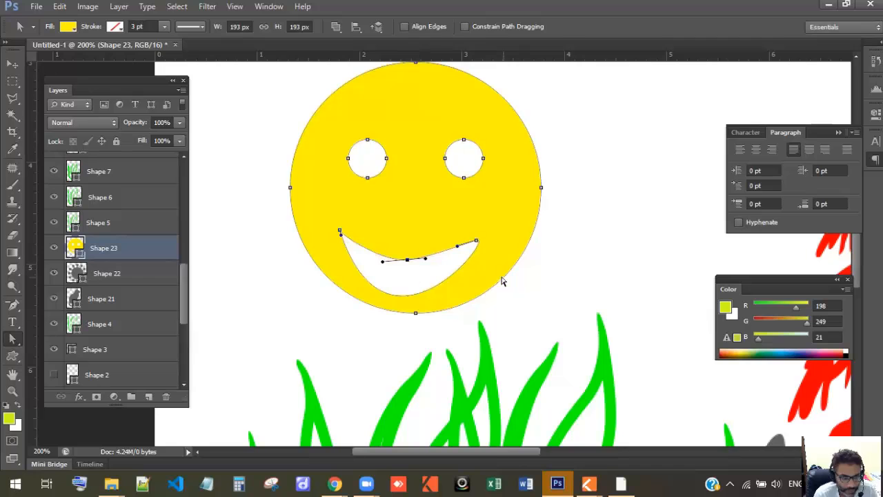
left_click(539, 291)
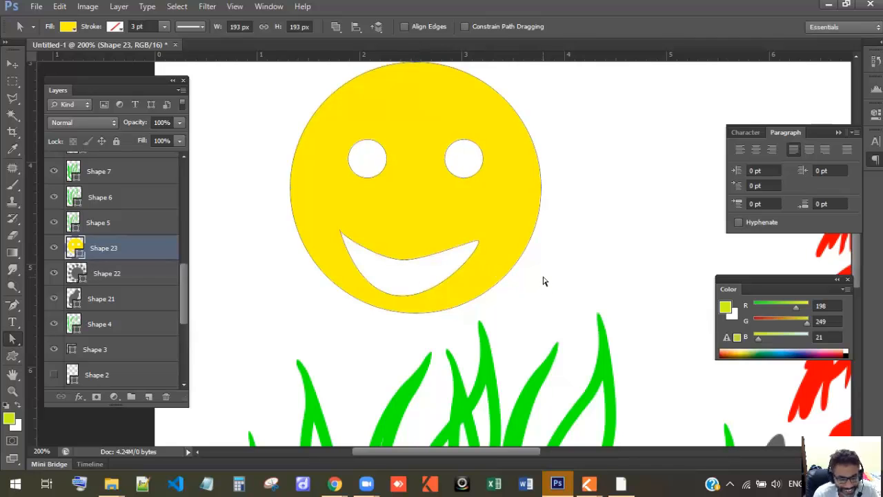
key("ctrl+minus")
key("ctrl+minus")
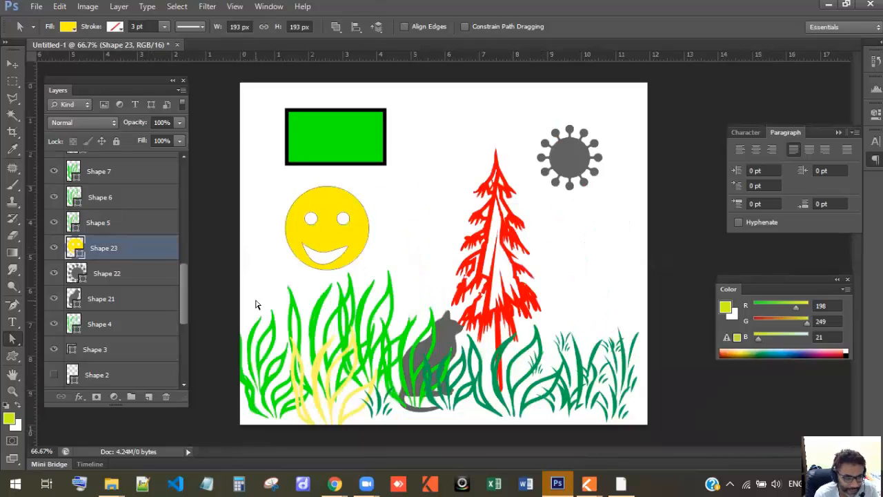
- Give the yellow smiley a solid black stroke 1 pt wide, and deselect its path
left_click(338, 193)
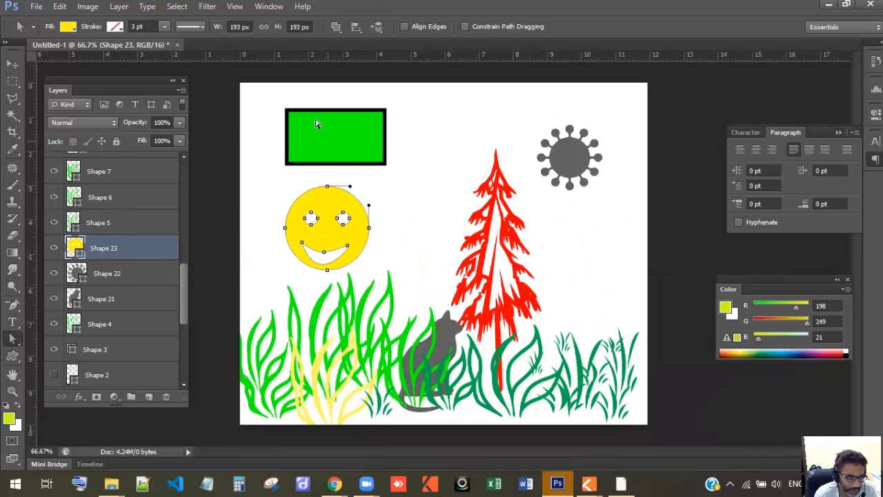
left_click(114, 28)
left_click(86, 54)
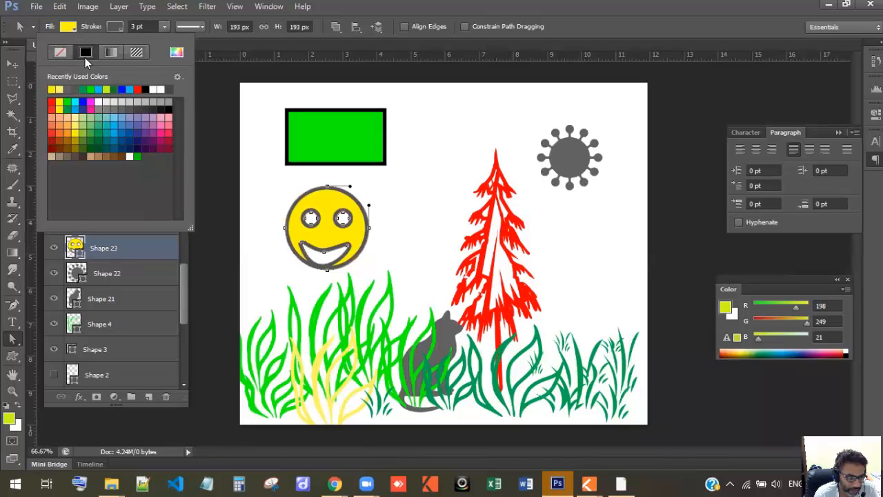
left_click(149, 89)
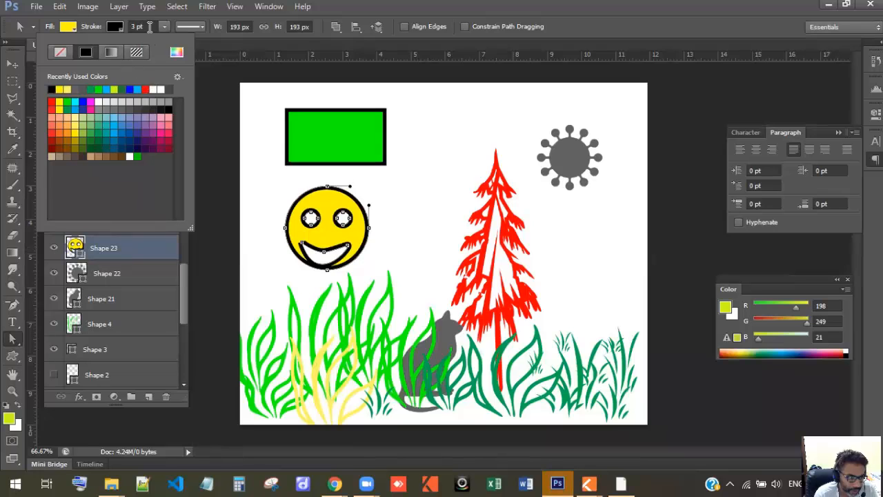
left_click_drag(150, 27, 112, 28)
type("1")
key("Return")
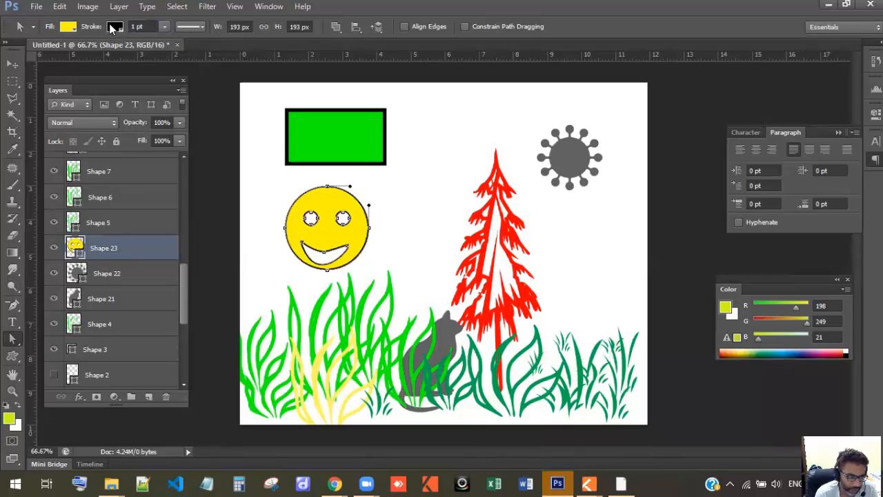
left_click(451, 253)
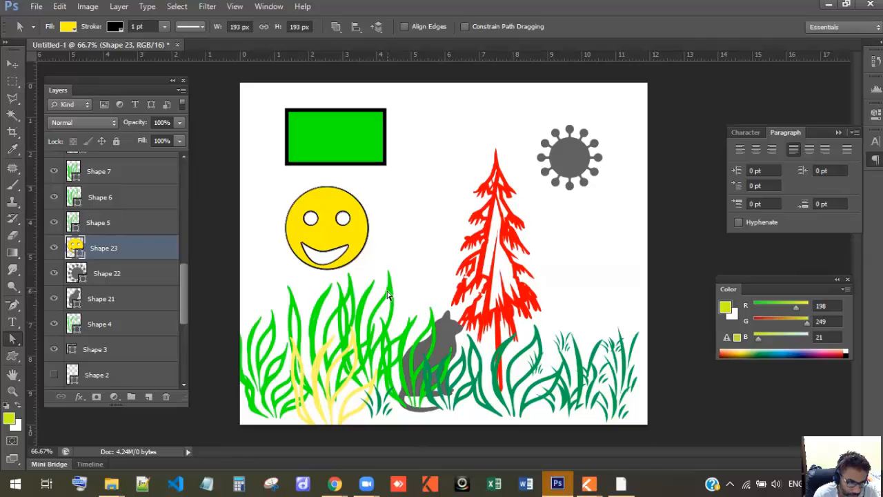
- Reshape the tall green grass blade beside the cat by pulling its tip anchor up and right and its right-edge anchor down and outward
left_click(387, 296)
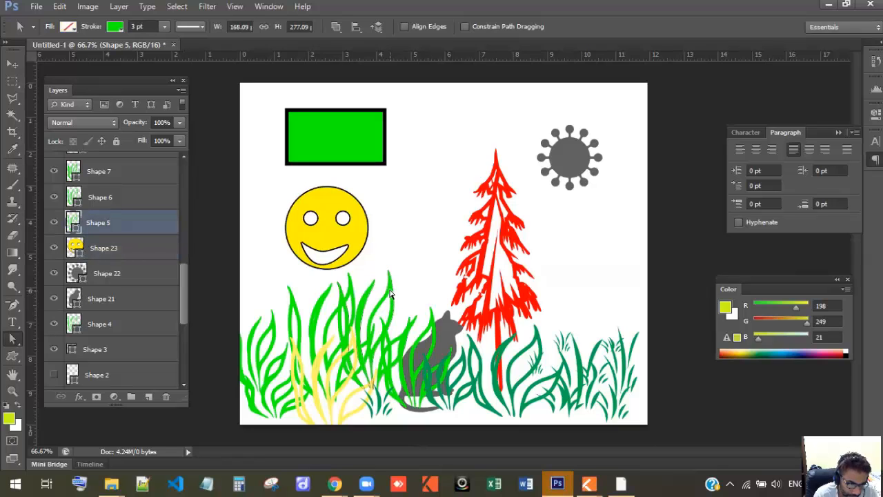
key("ctrl+plus")
key("ctrl+plus")
key("ctrl+plus")
key("ctrl+plus")
key("ctrl+plus")
key("ctrl+plus")
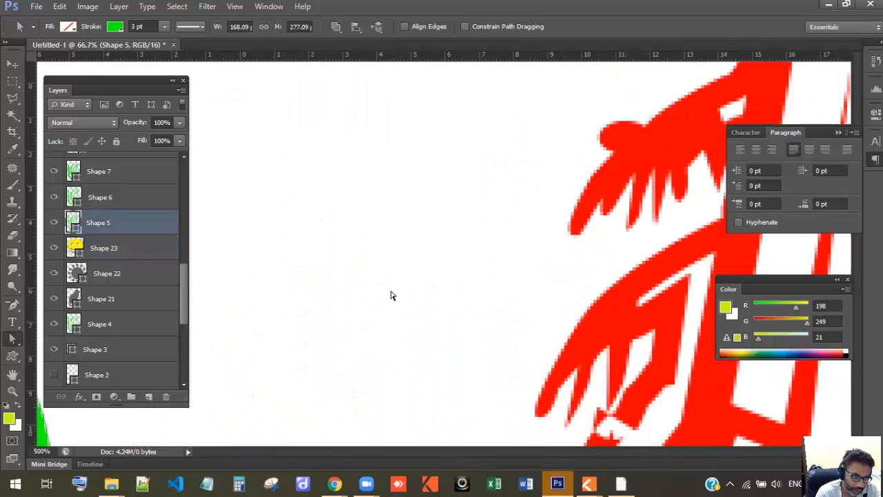
left_click_drag(458, 258, 583, 181)
left_click_drag(390, 382, 641, 309)
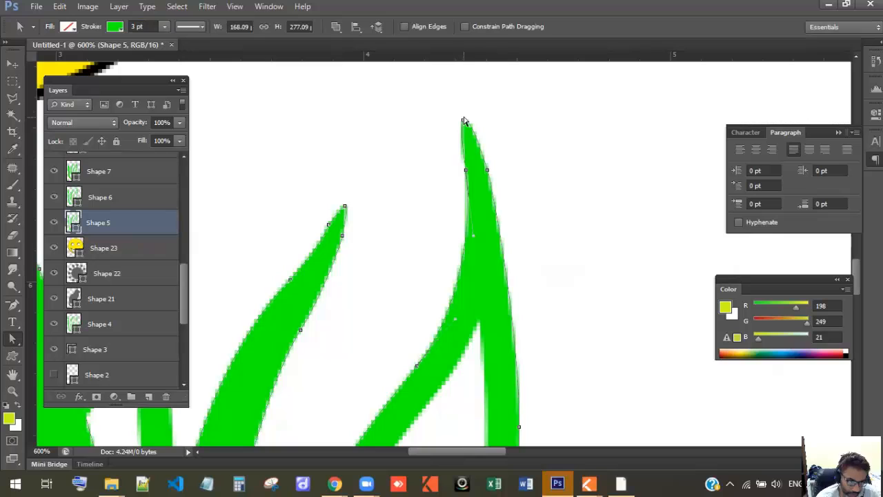
left_click_drag(464, 121, 491, 112)
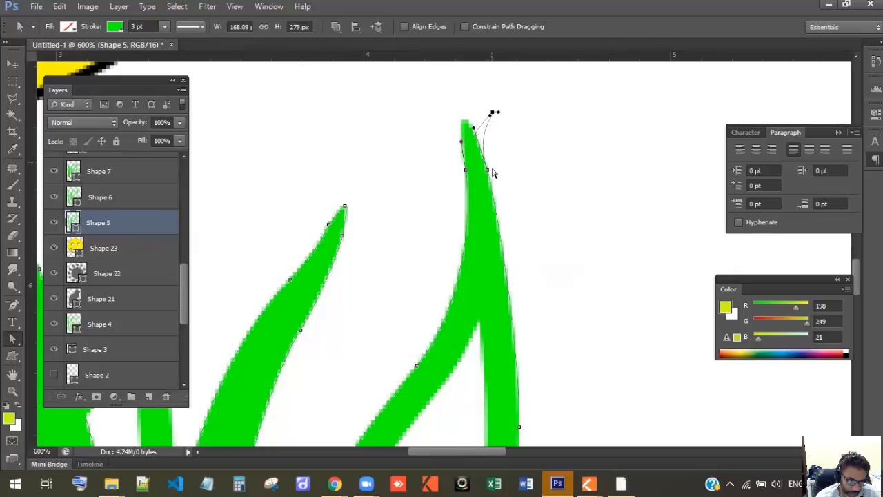
left_click_drag(487, 171, 516, 223)
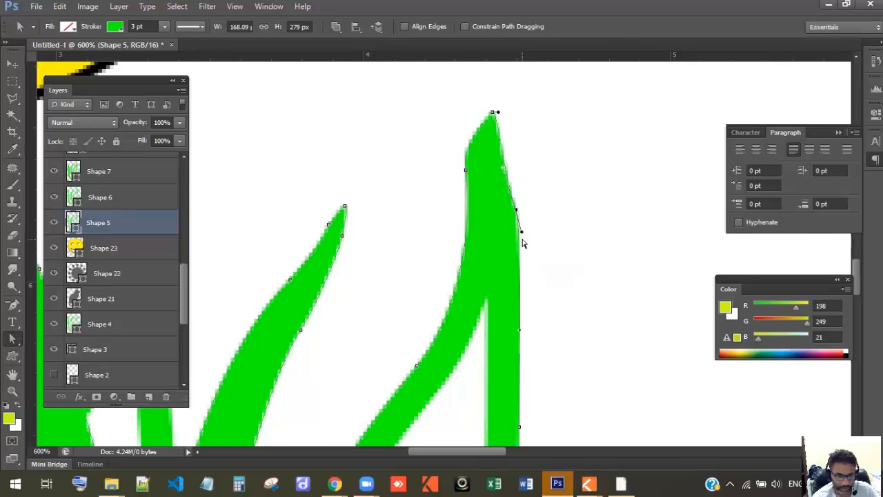
key("ctrl+minus")
key("ctrl+minus")
key("ctrl+minus")
key("ctrl+minus")
key("ctrl+minus")
key("ctrl+minus")
key("ctrl+minus")
key("ctrl+minus")
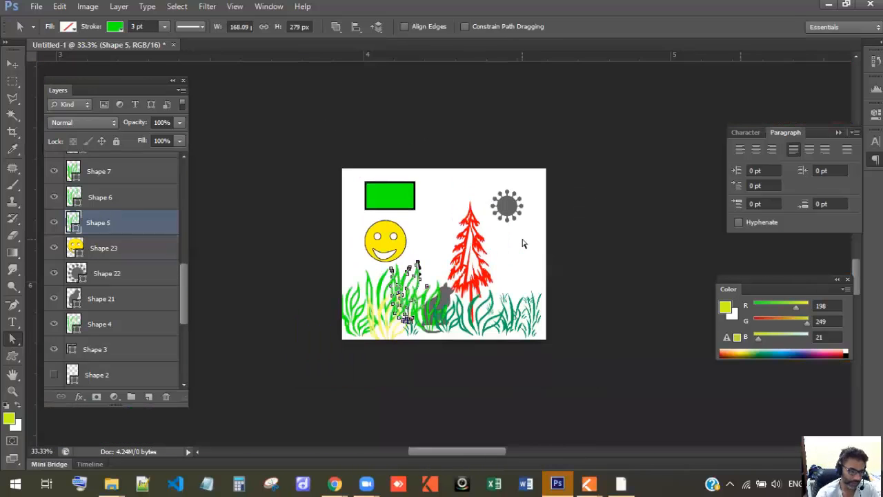
left_click(510, 261)
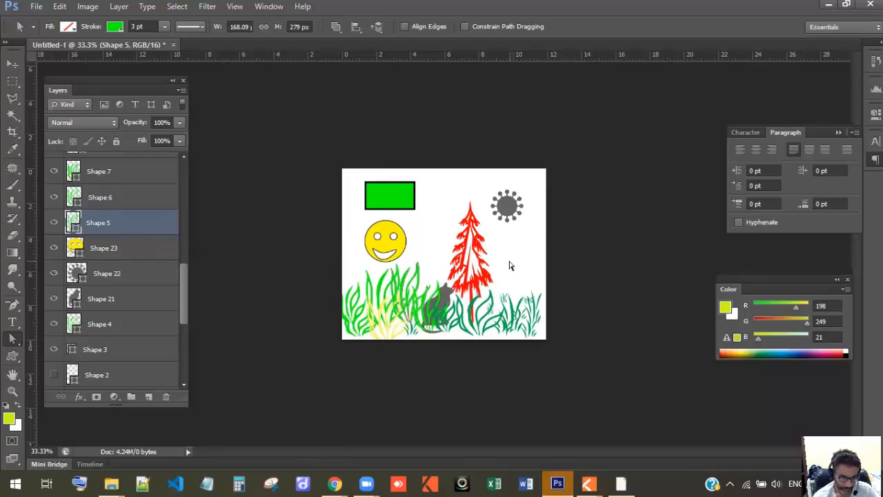
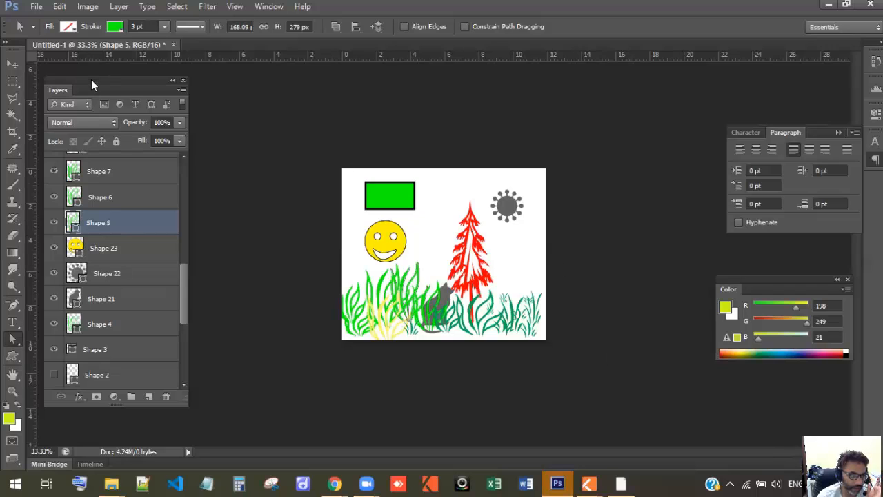
- Create a new document from the Instagram 1080 px X 1080 px preset
left_click(33, 6)
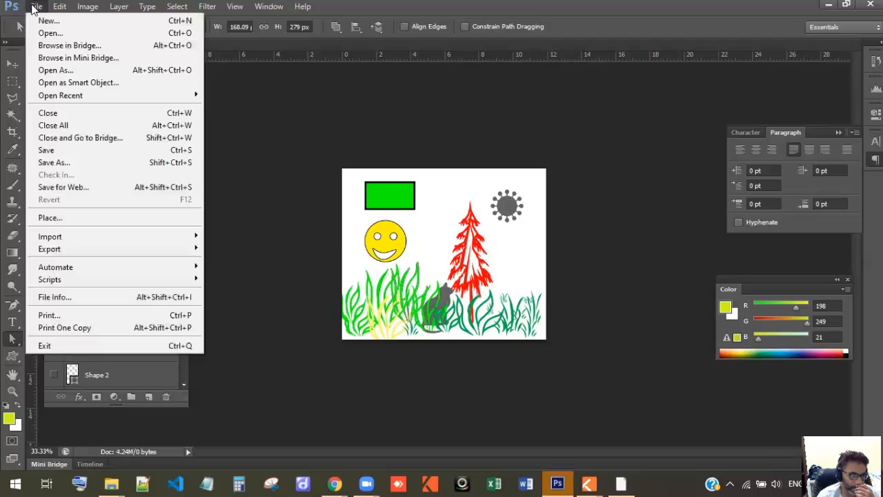
left_click(36, 23)
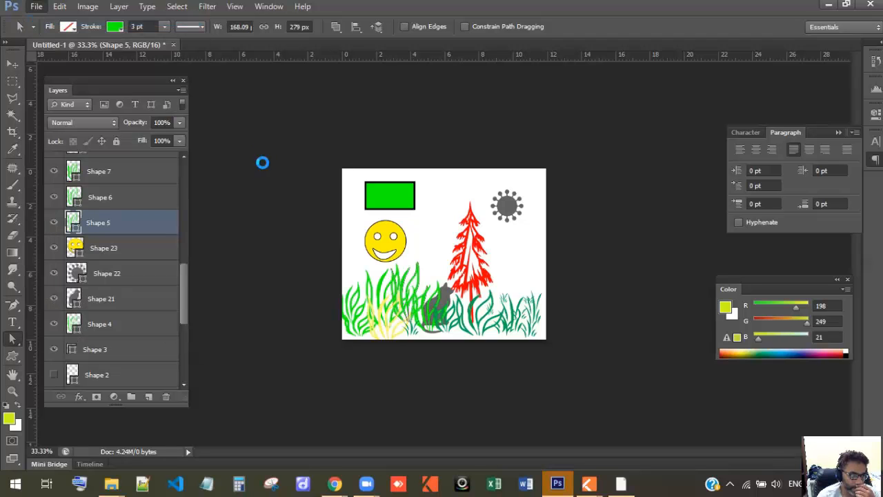
left_click(418, 159)
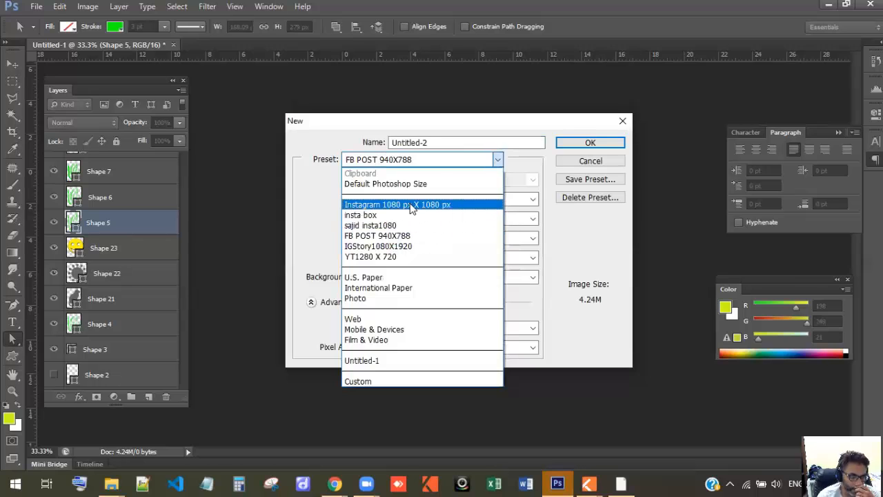
left_click(409, 204)
left_click(605, 142)
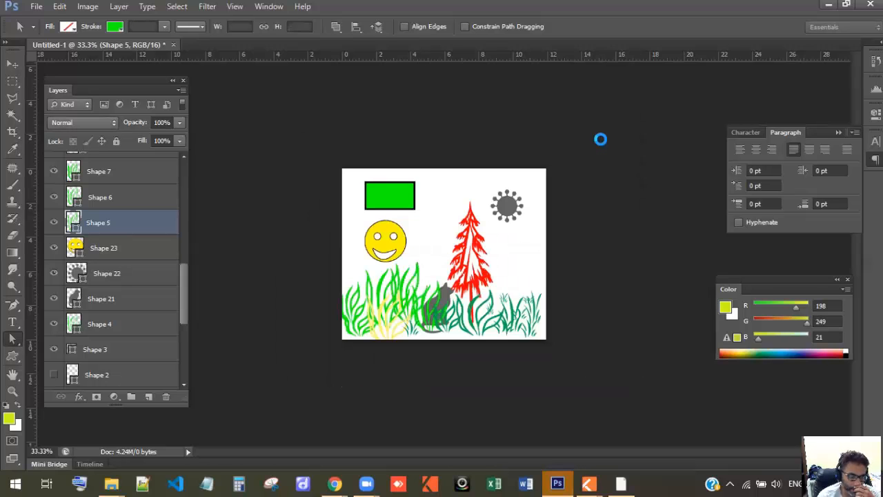
- Switch to Chrome, close the gold glitter photo on Pexels, and search for "shopping mall"
mouse_move(340, 482)
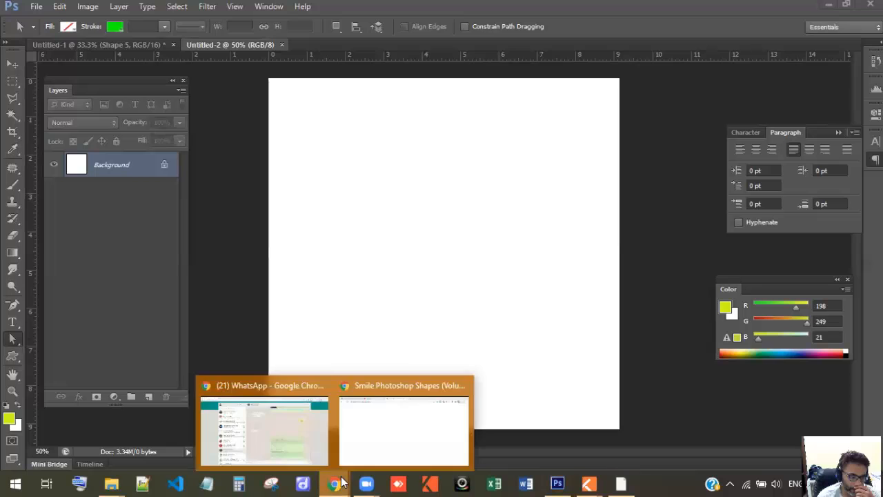
left_click(360, 427)
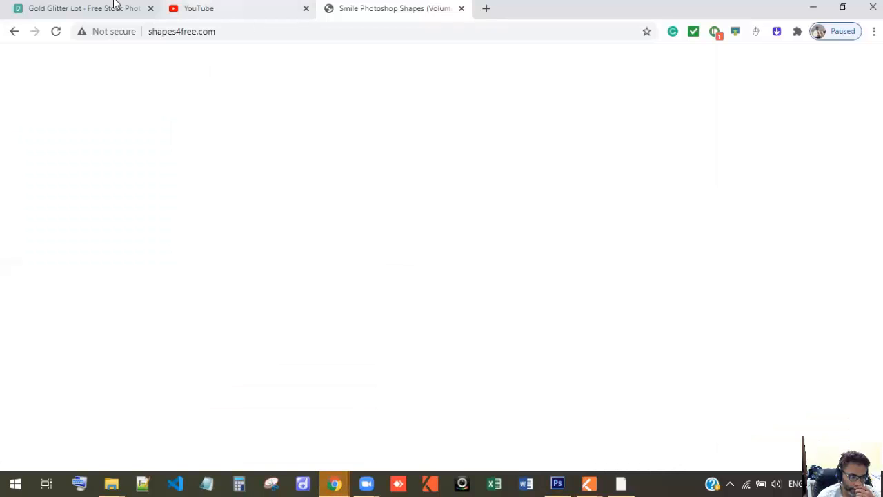
left_click(76, 8)
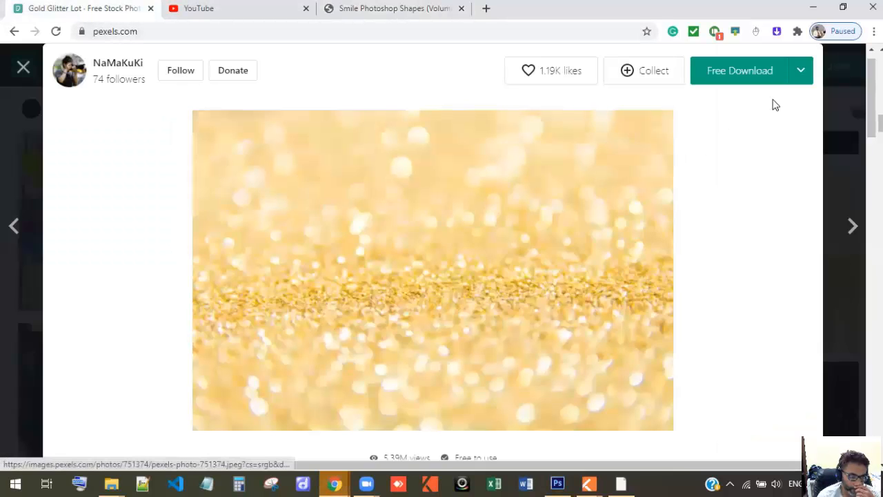
left_click(25, 65)
left_click(269, 69)
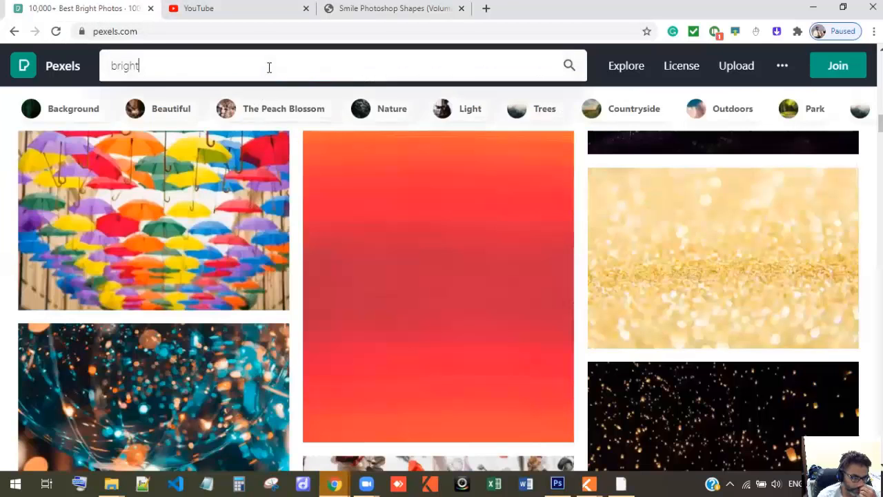
left_click_drag(254, 62, 31, 72)
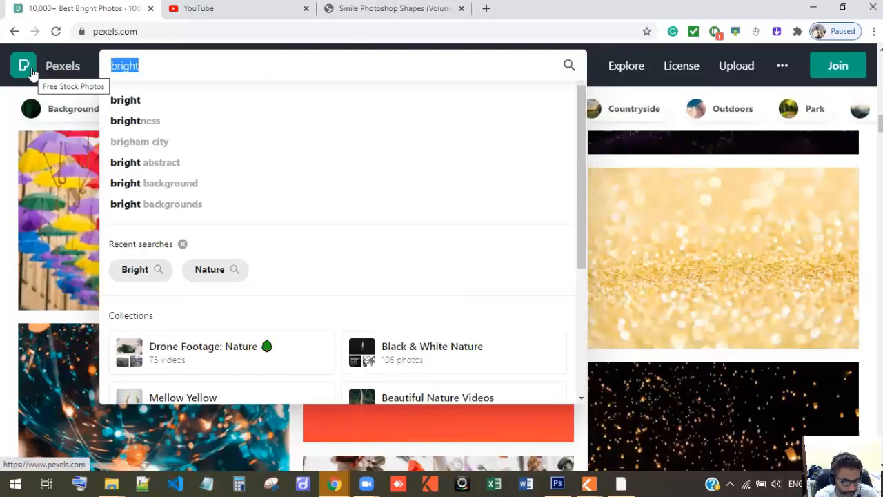
type("shopping mall\\")
key("Return")
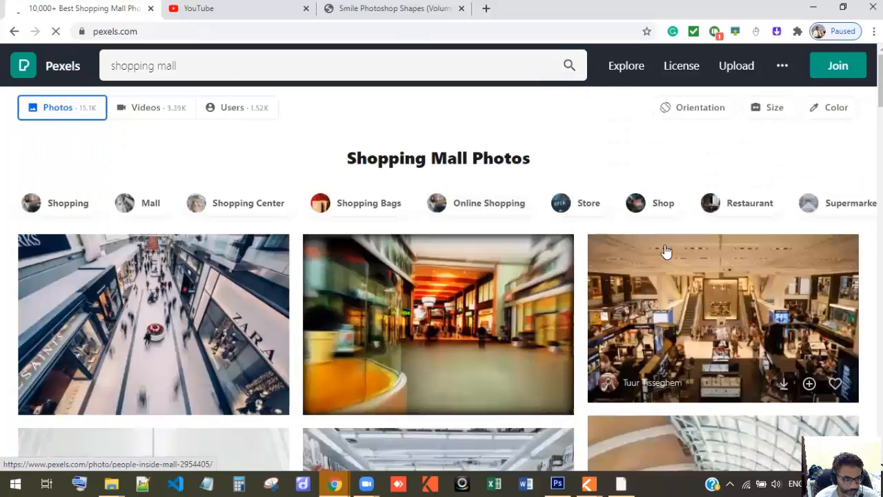
- Download the blurred shopping mall photo with the orange-lit corridor and set it to open when complete
scroll(660, 250, "down", 1)
left_click(410, 247)
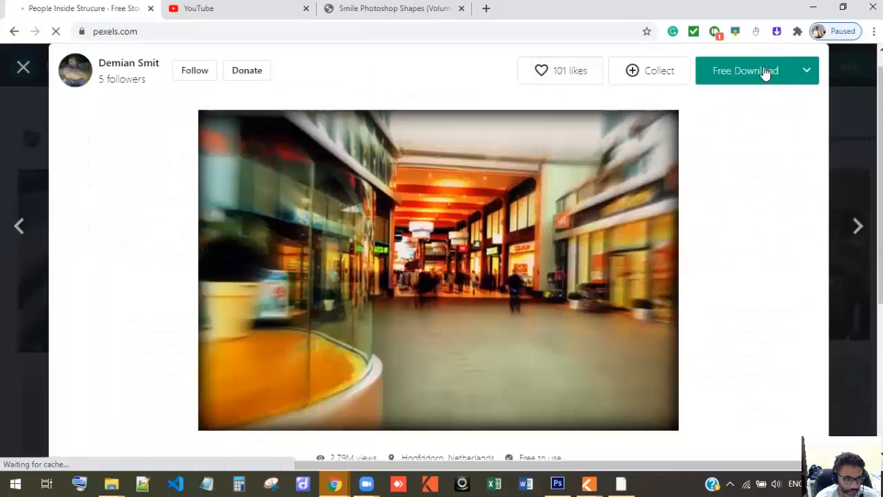
left_click(764, 74)
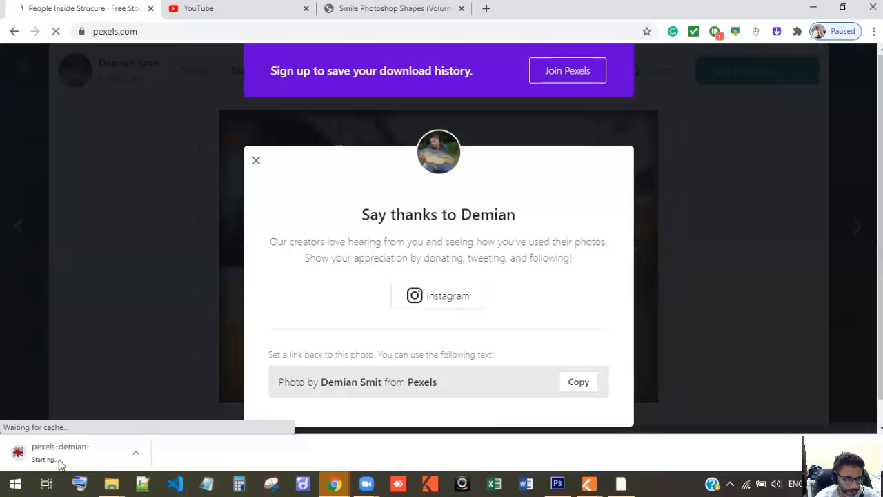
left_click(59, 455)
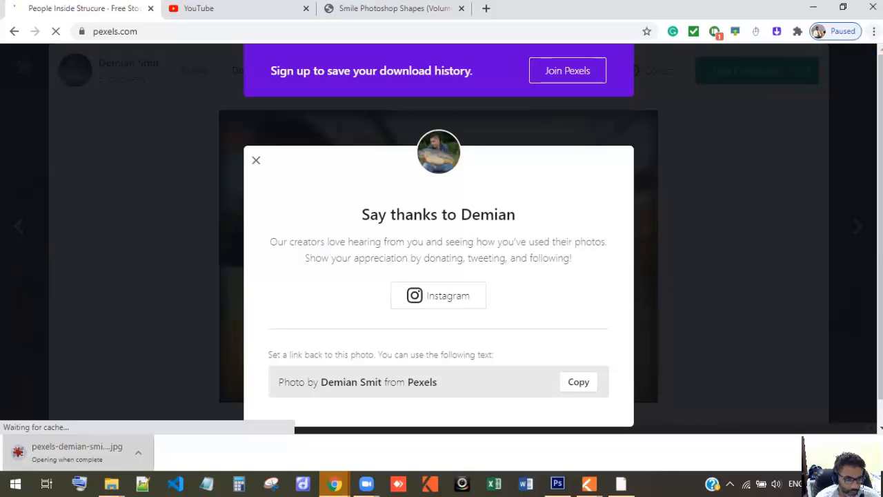
- Show the downloaded mall photo in its folder and copy it into the Assets folder inside Graphics
left_click(874, 31)
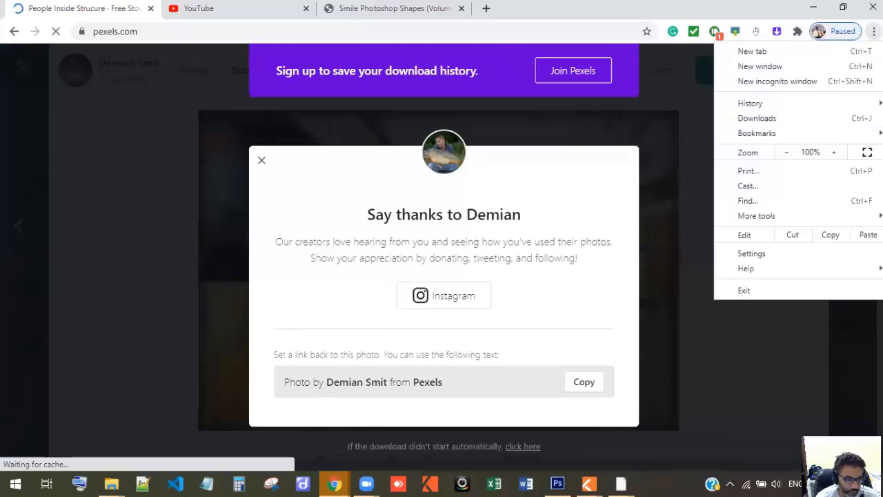
left_click(800, 118)
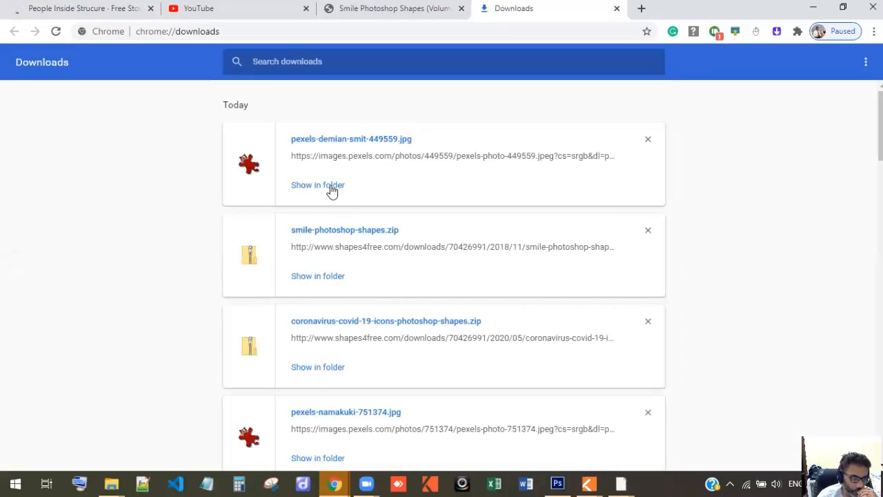
left_click(331, 191)
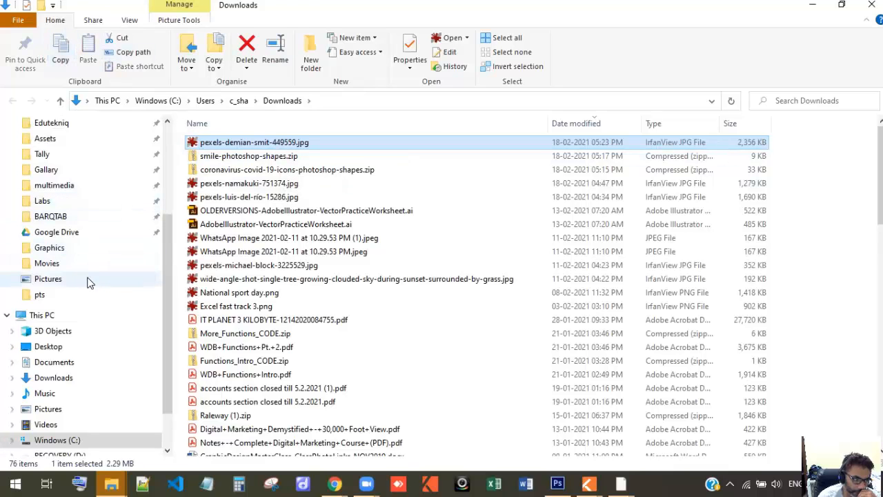
left_click(87, 247)
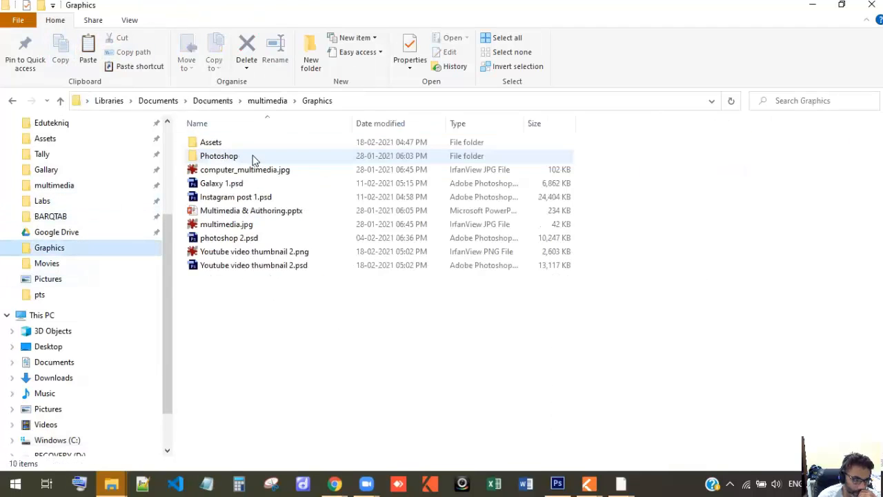
left_click(241, 145)
double_click(242, 146)
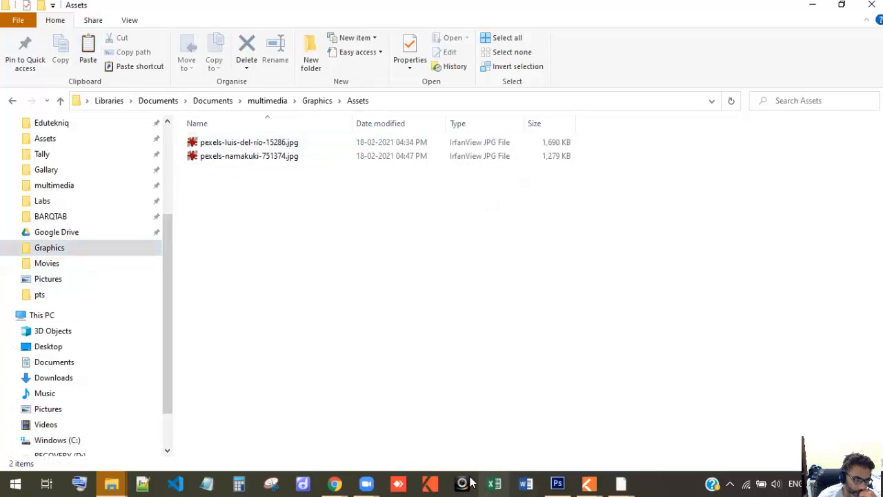
key("ctrl+v")
- Switch to Photoshop and place the shopping mall photo from the Assets folder into the Instagram document
left_click(560, 483)
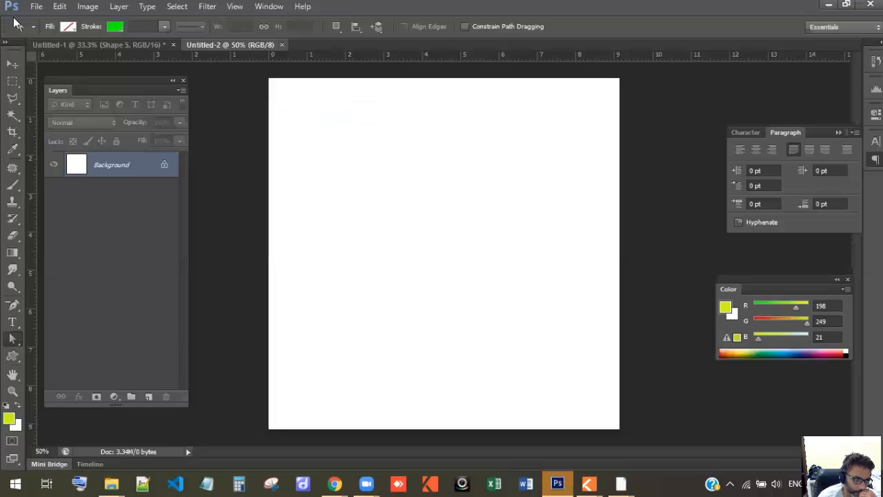
left_click(36, 7)
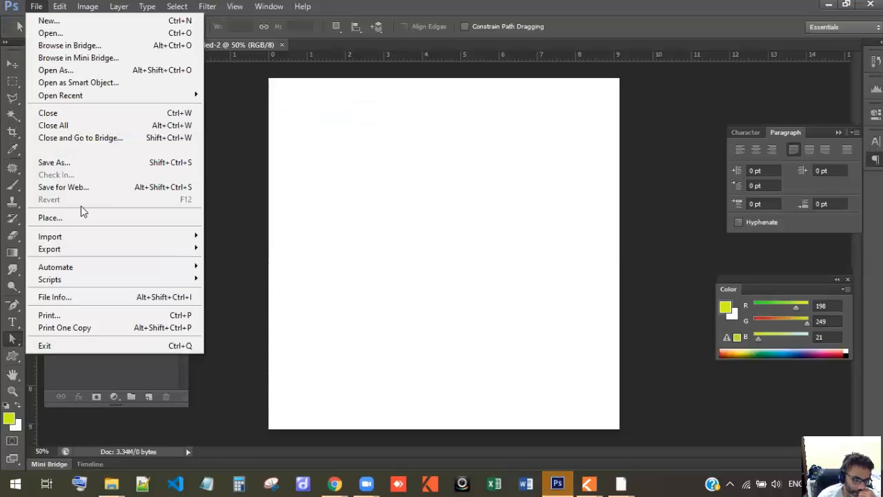
left_click(81, 218)
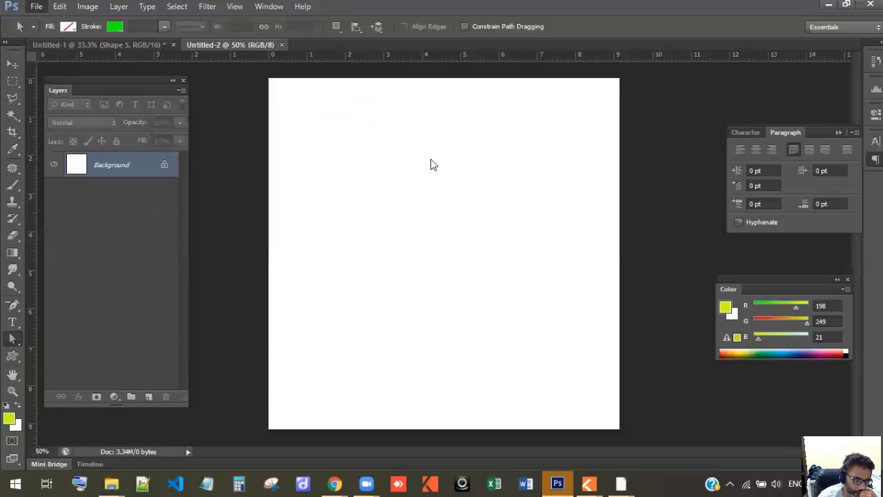
left_click(398, 122)
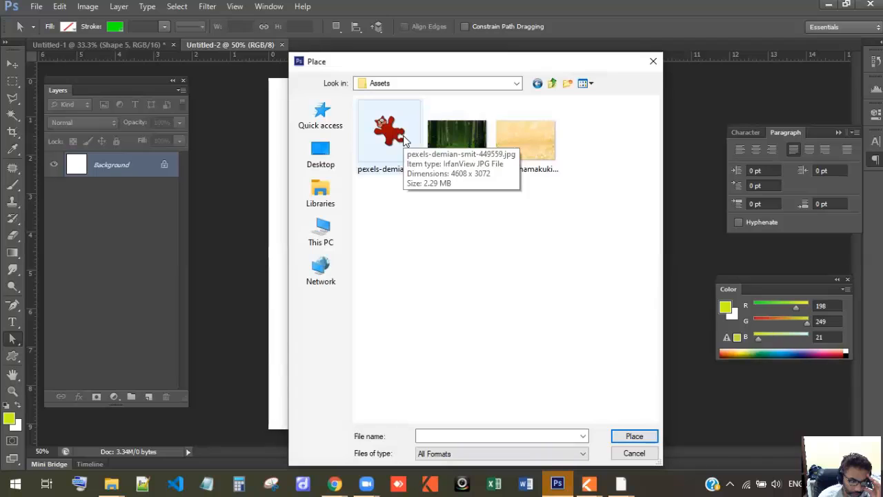
double_click(405, 140)
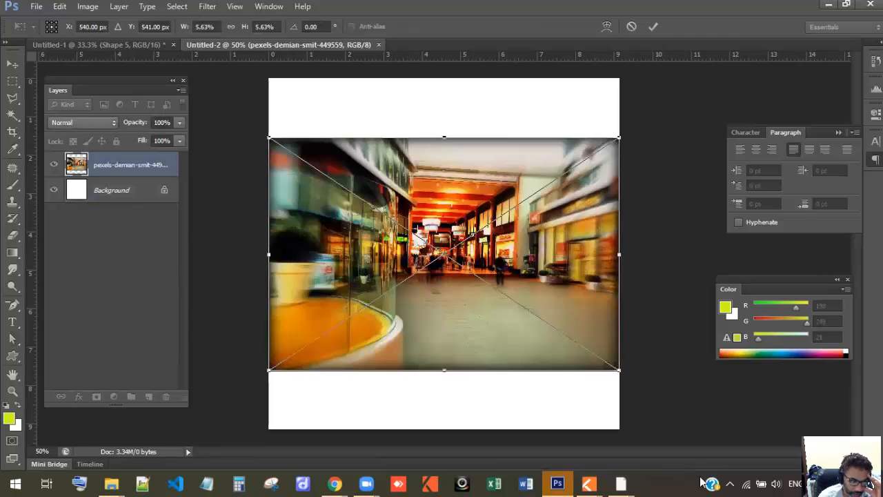
- Scale the placed mall photo proportionally to about 8.52%, position it to cover the canvas width, and commit the placement
left_click_drag(618, 373, 703, 465)
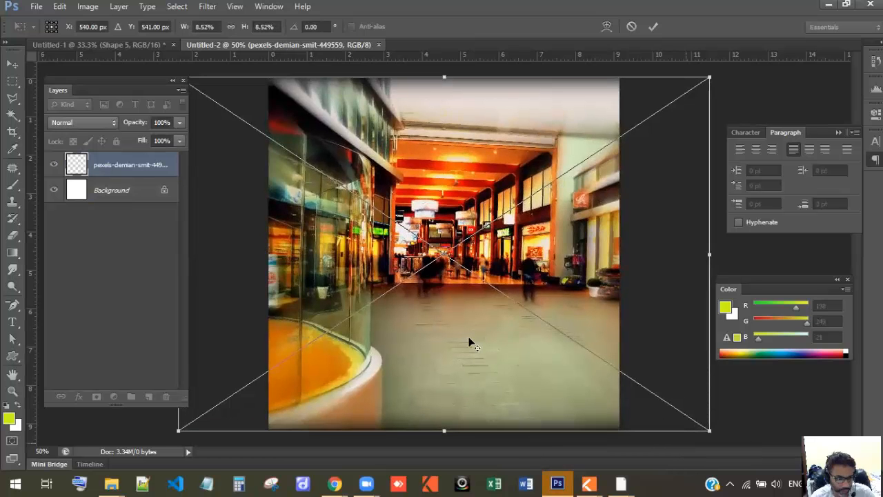
left_click_drag(551, 345, 466, 339)
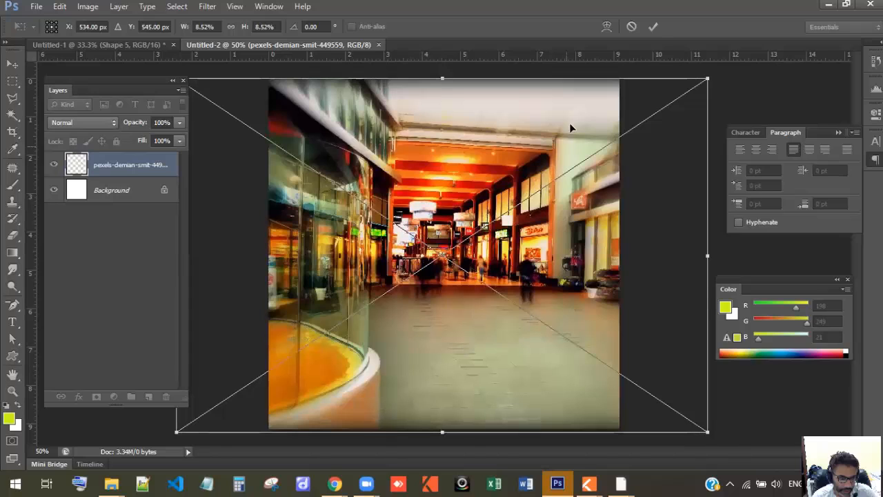
left_click(653, 27)
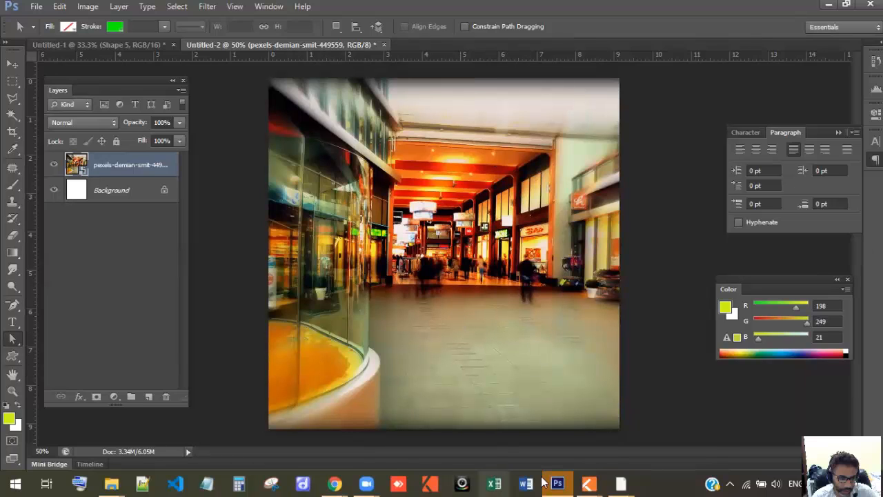
- Switch to the Pexels page in Chrome and dismiss the thank-you message and the opened mall photo
left_click(335, 482)
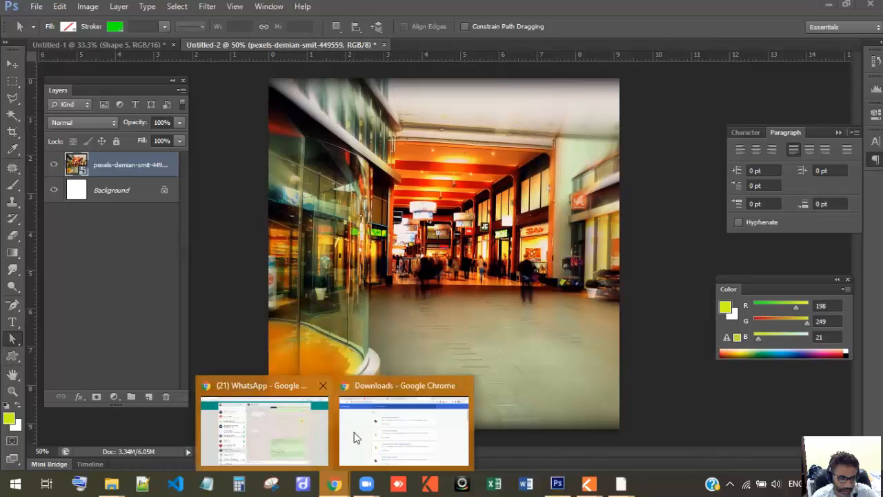
left_click(366, 427)
left_click(103, 8)
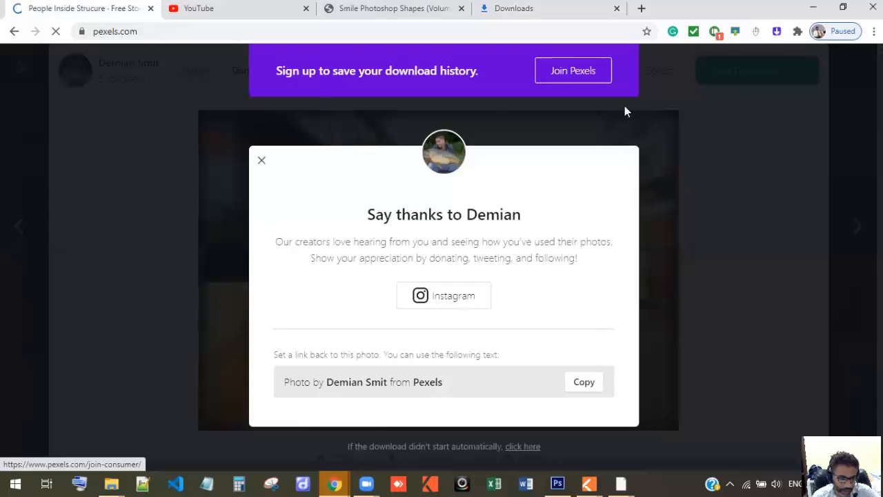
left_click(681, 140)
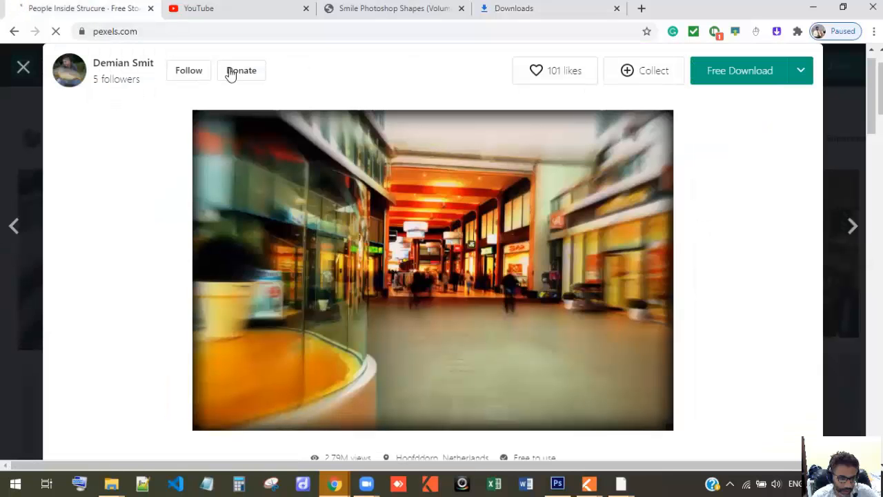
left_click(24, 69)
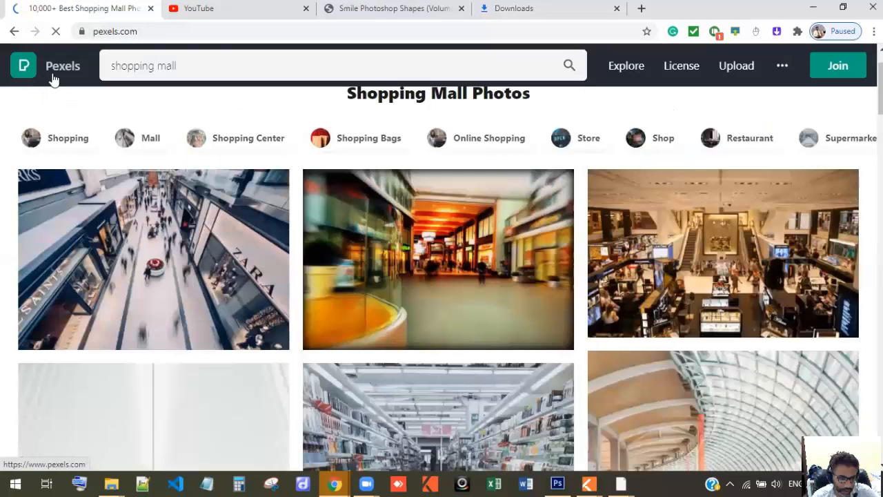
- Search Pexels for "student" and browse the photo results
left_click(302, 60)
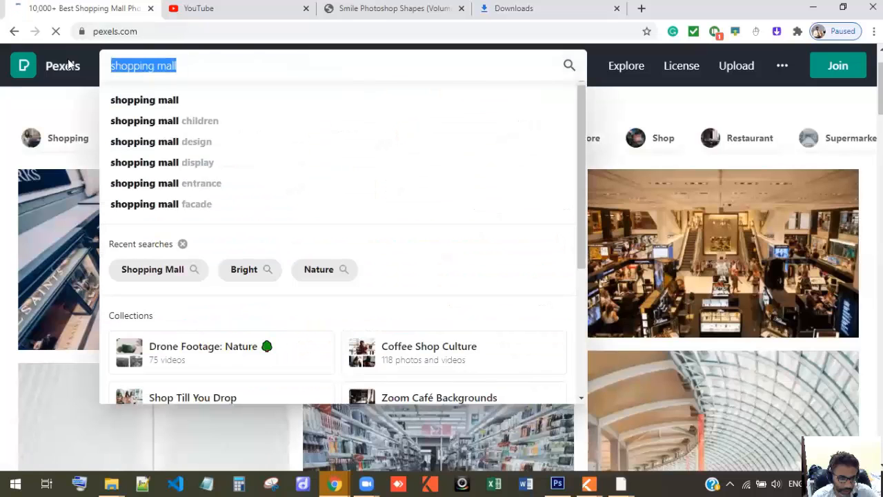
type("stu")
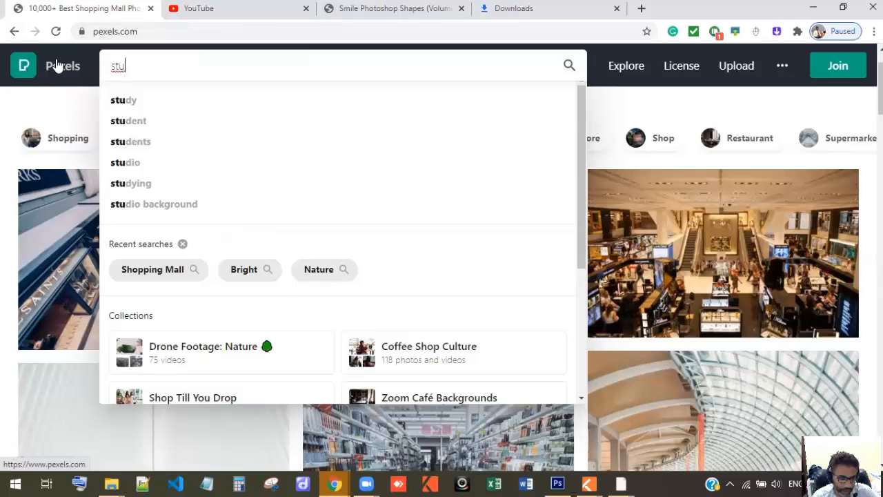
type("dent")
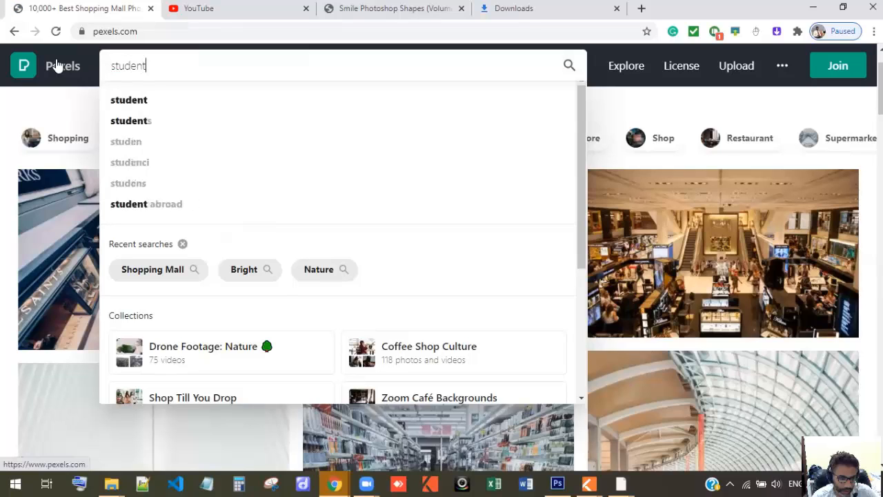
key("Return")
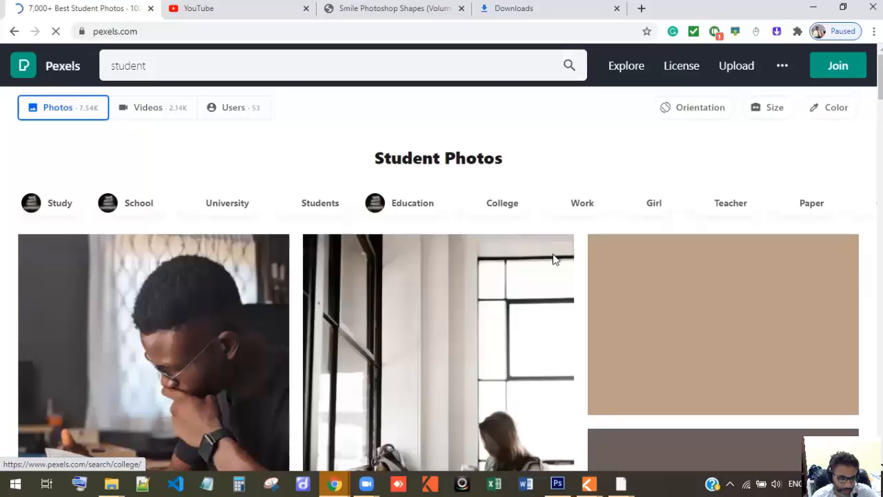
scroll(555, 258, "down", 10)
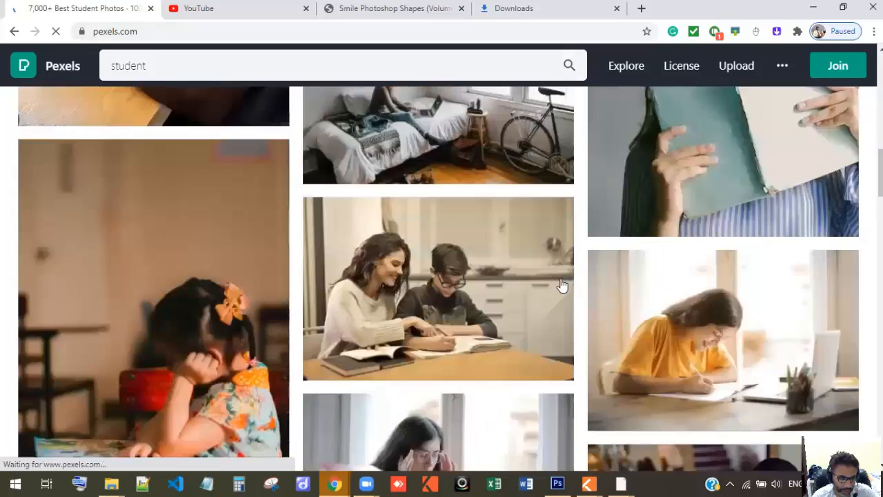
scroll(562, 285, "down", 10)
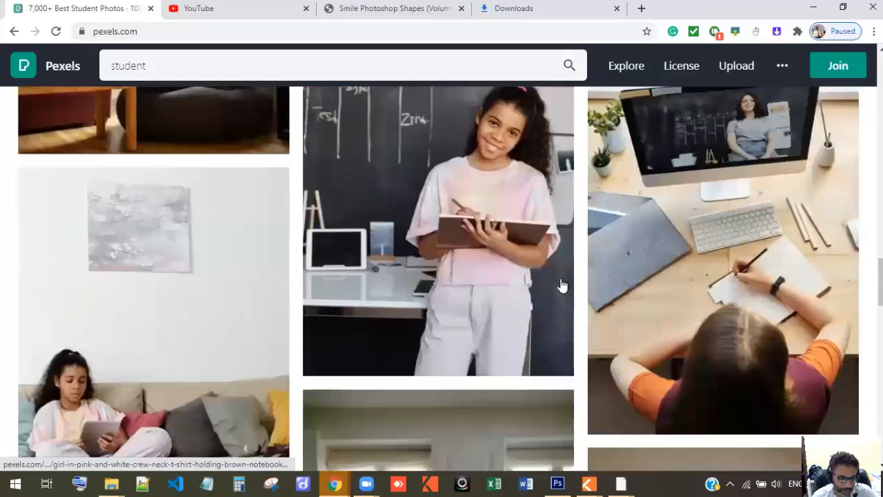
scroll(561, 287, "down", 8)
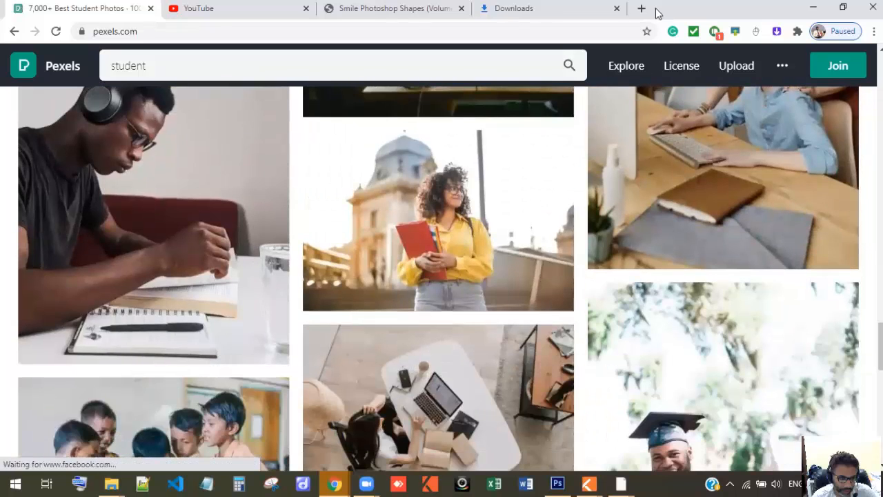
- Close the Pexels, YouTube, Smile Photoshop Shapes and Downloads pages, and open freepik.com in a new tab
left_click(151, 8)
left_click(151, 8)
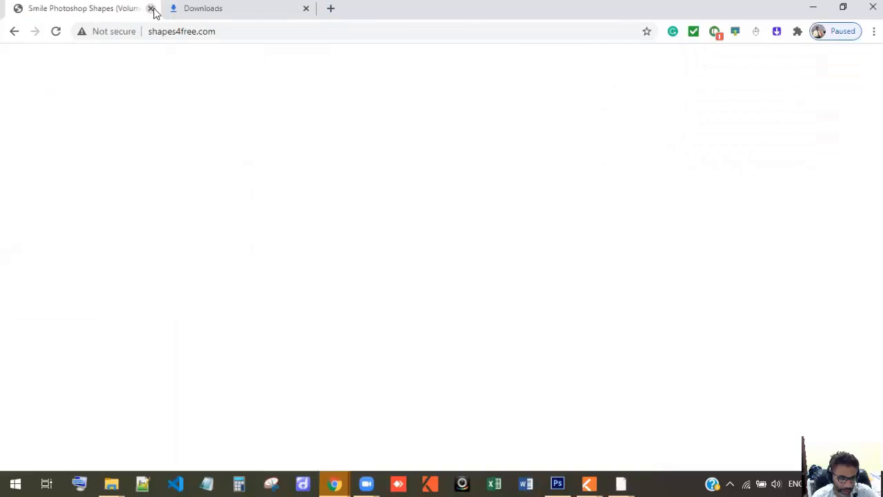
left_click(151, 8)
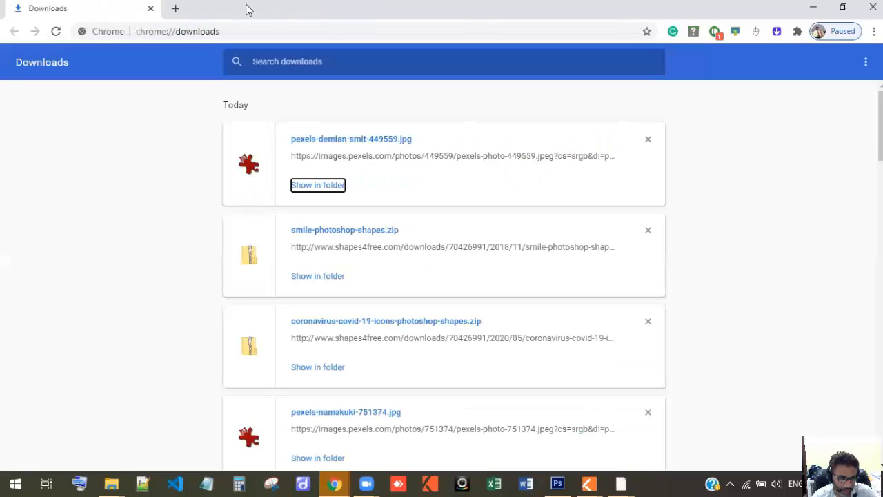
left_click(174, 9)
type("freepik.com")
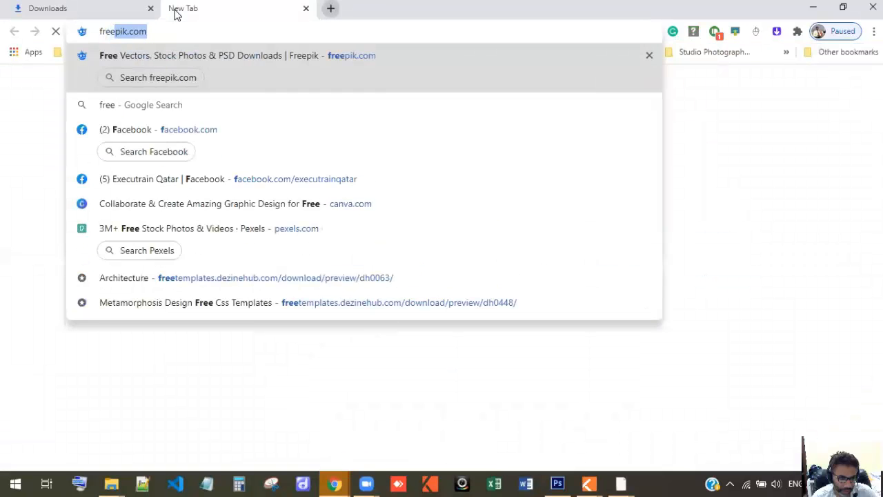
key("Return")
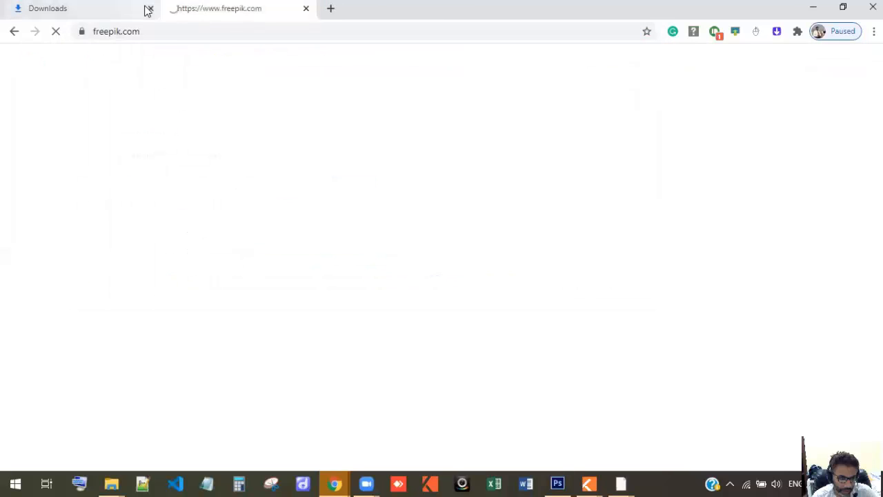
left_click(151, 9)
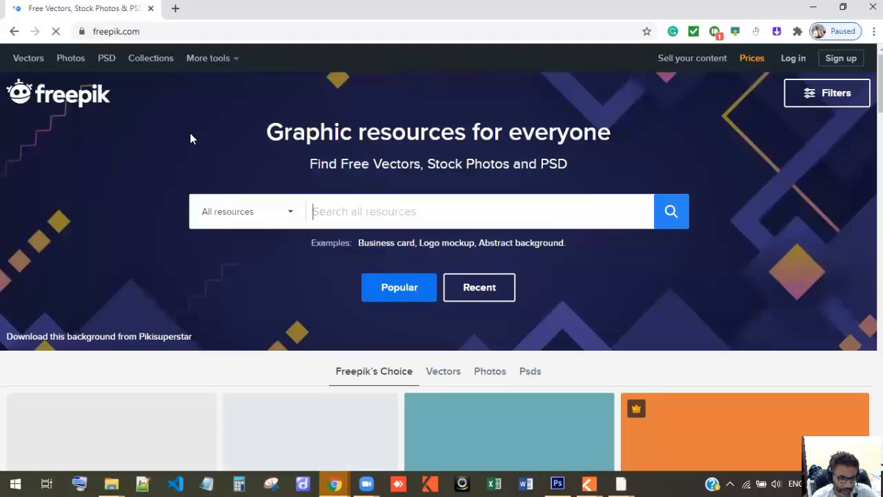
- Limit the Freepik search to Photos, dismiss the cookie preferences, and enter "student" as the search term
left_click(289, 219)
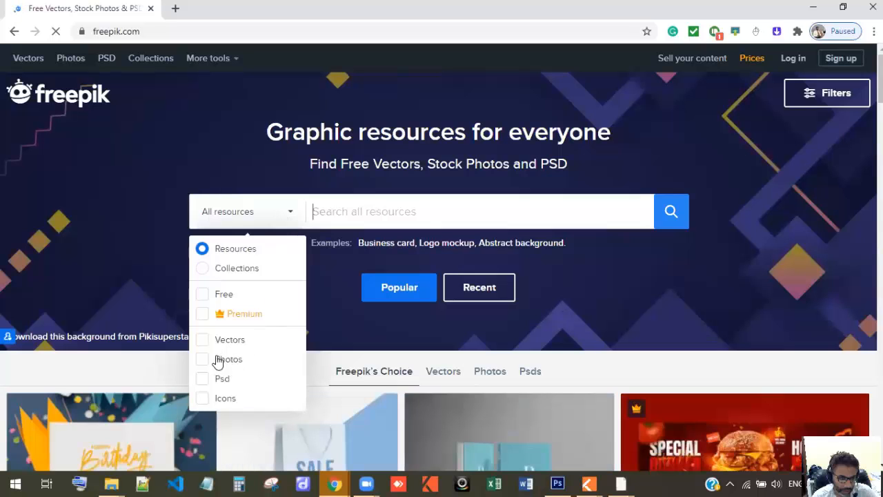
left_click(208, 362)
left_click(353, 211)
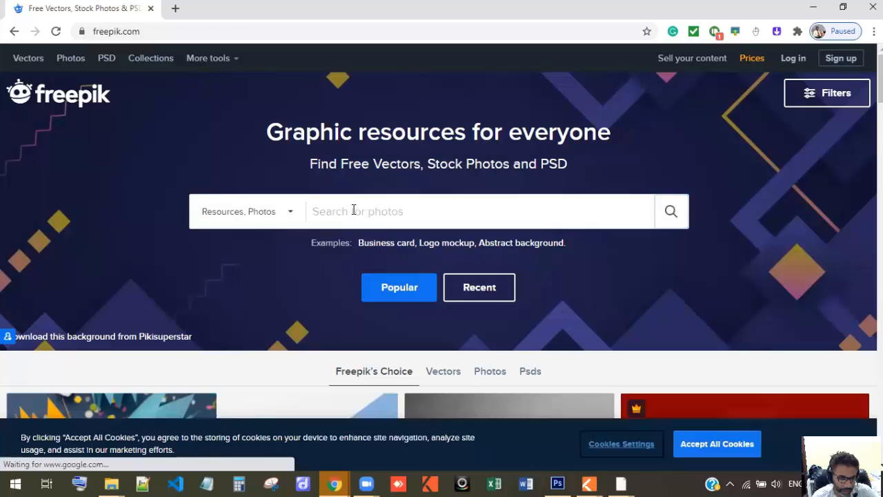
key("space")
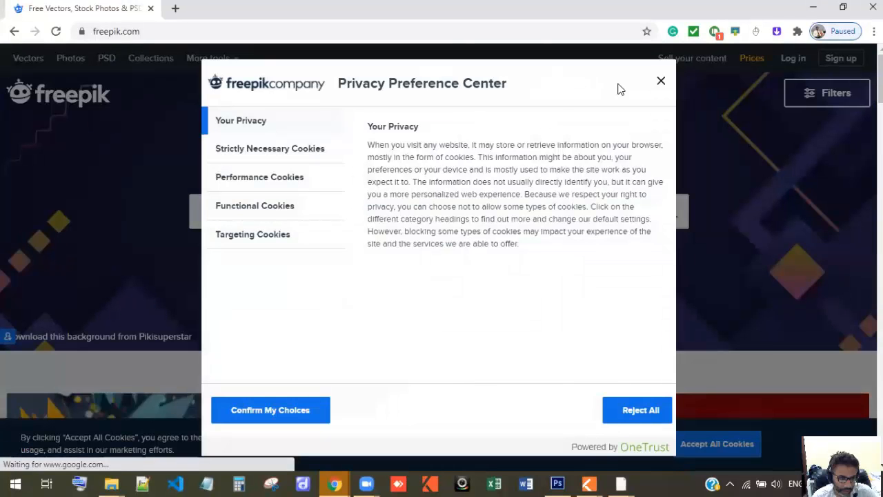
left_click(661, 83)
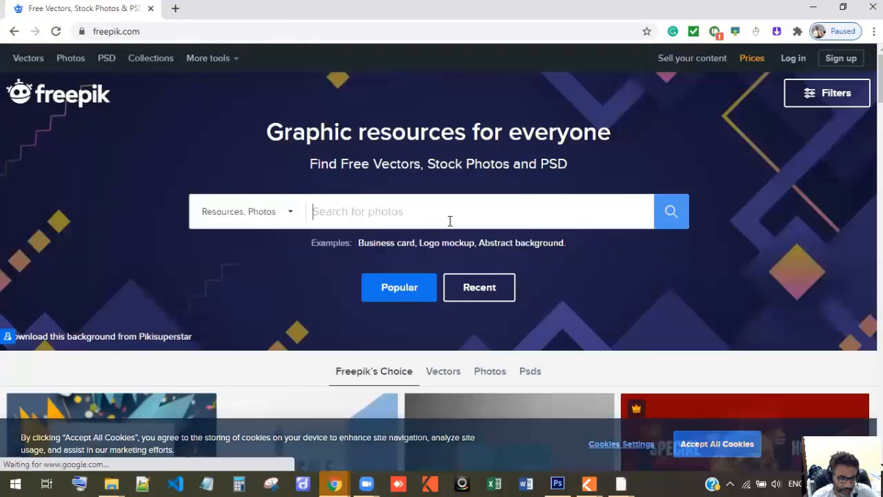
left_click(450, 220)
type("student")
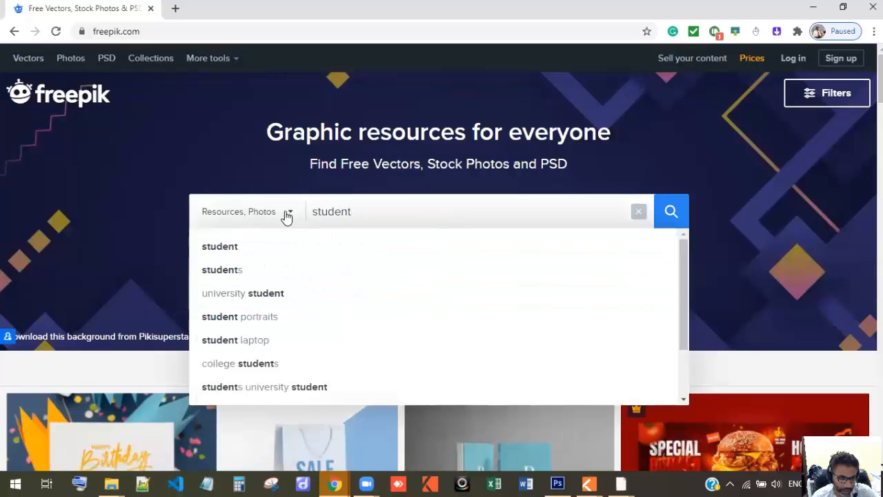
- Change the Freepik search scope to Collections and run the "student" photo search
left_click(286, 218)
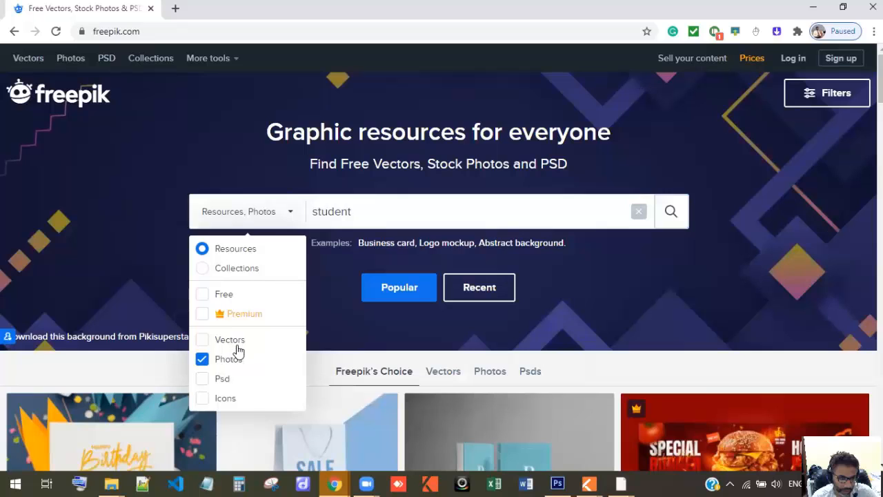
left_click(236, 271)
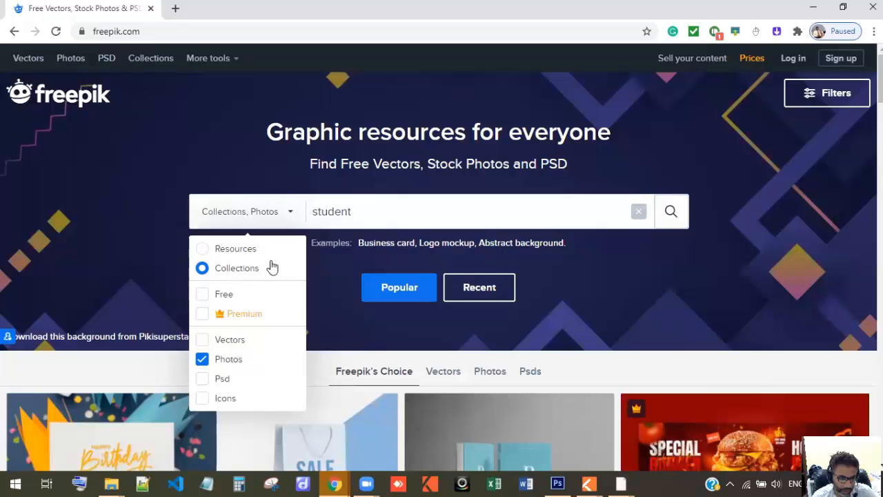
left_click(669, 213)
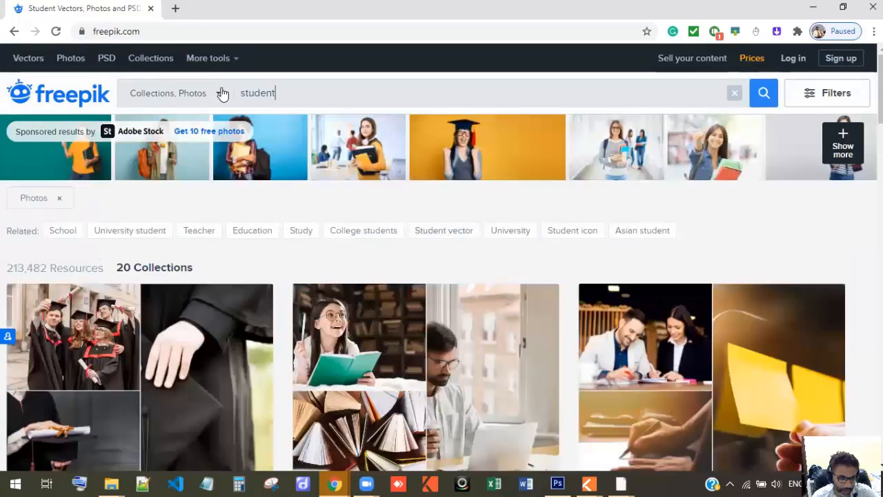
- Set the search scope to Resources, rerun the "student" photo search, and browse the results
left_click(220, 93)
left_click(167, 131)
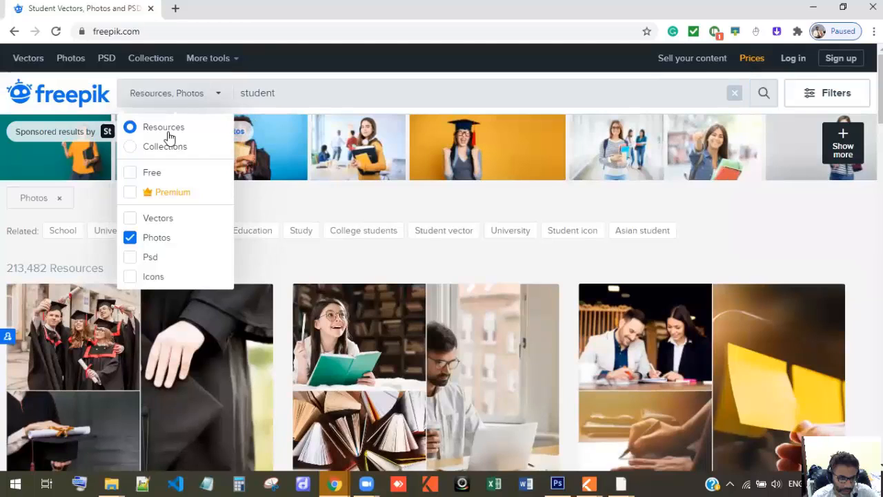
left_click(763, 94)
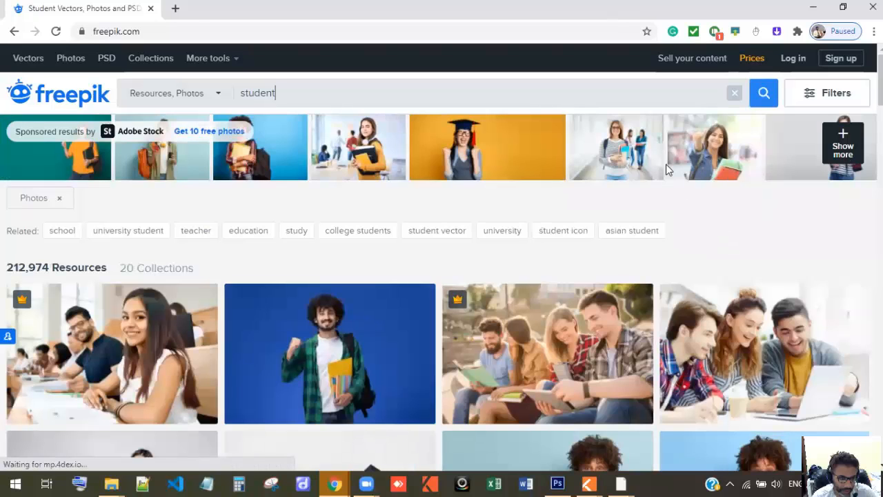
scroll(521, 290, "down", 9)
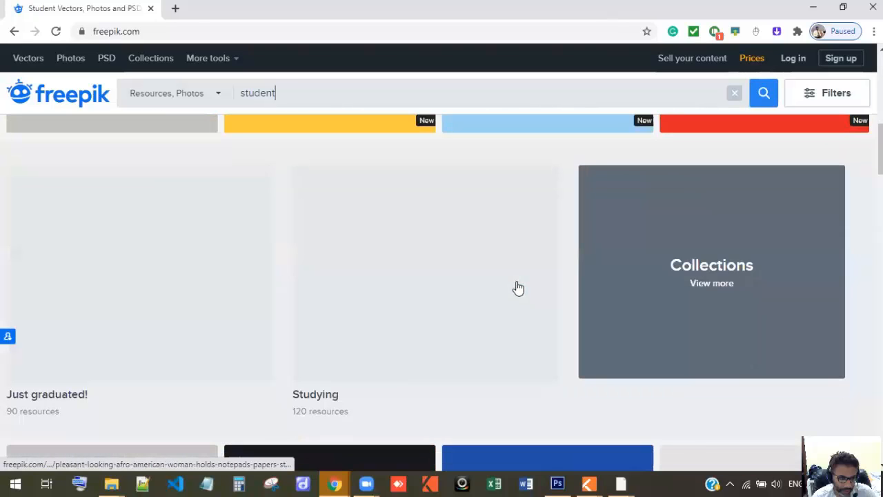
- Examine the Freepik "student" photo results for a figure that suits the shopping mall background open in Photoshop
scroll(518, 288, "down", 5)
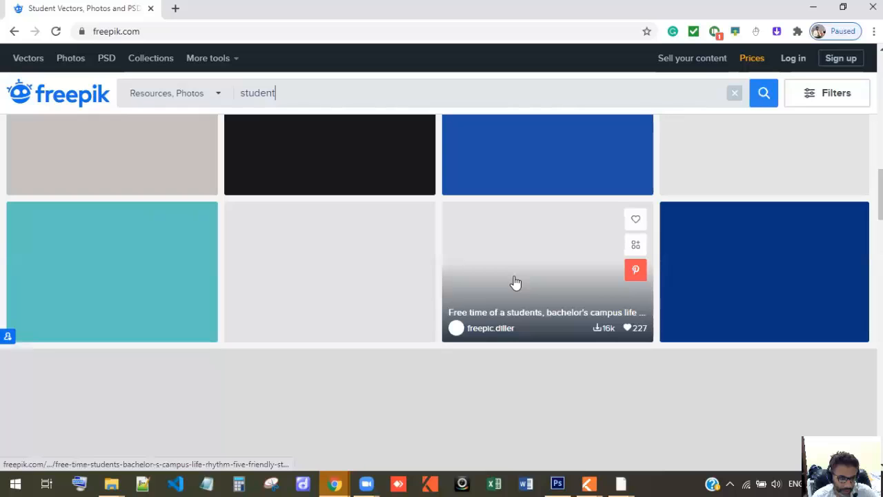
scroll(514, 283, "up", 8)
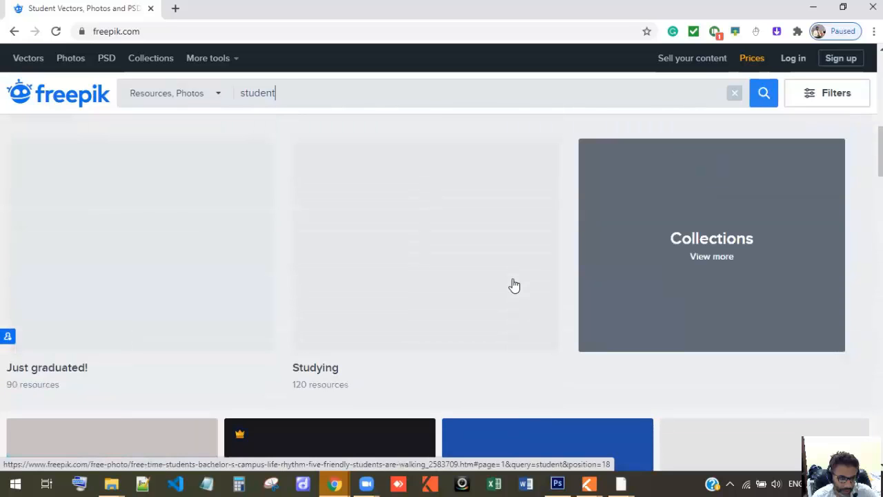
scroll(514, 279, "up", 3)
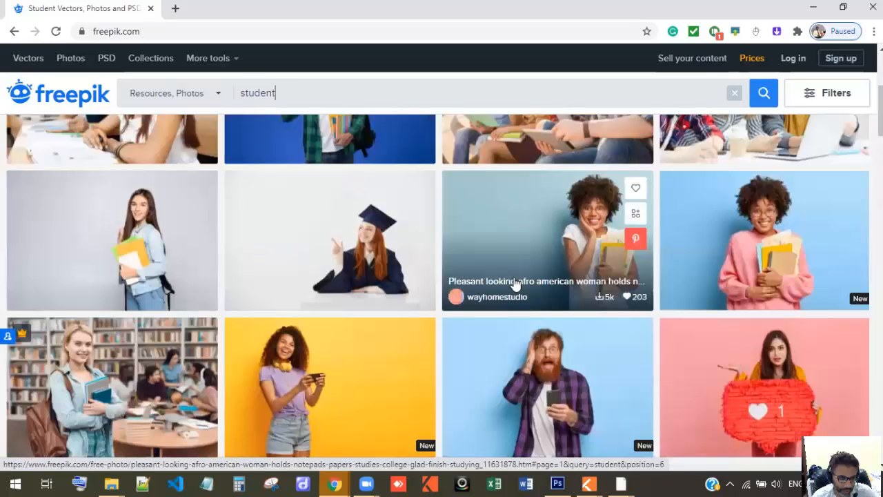
scroll(513, 279, "down", 4)
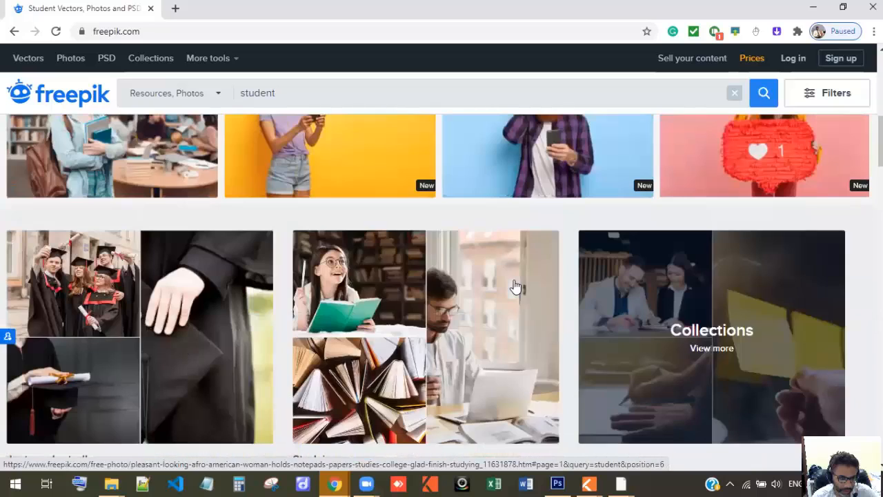
left_click(559, 483)
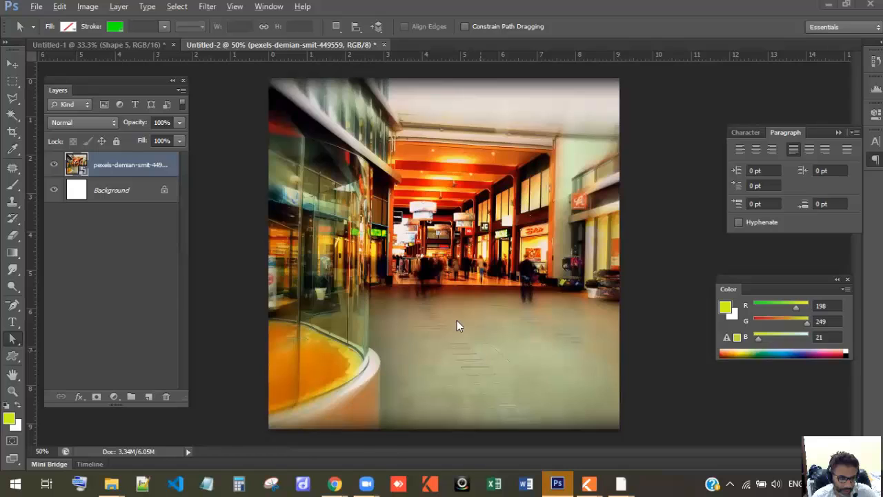
key("alt+Tab")
scroll(476, 290, "down", 5)
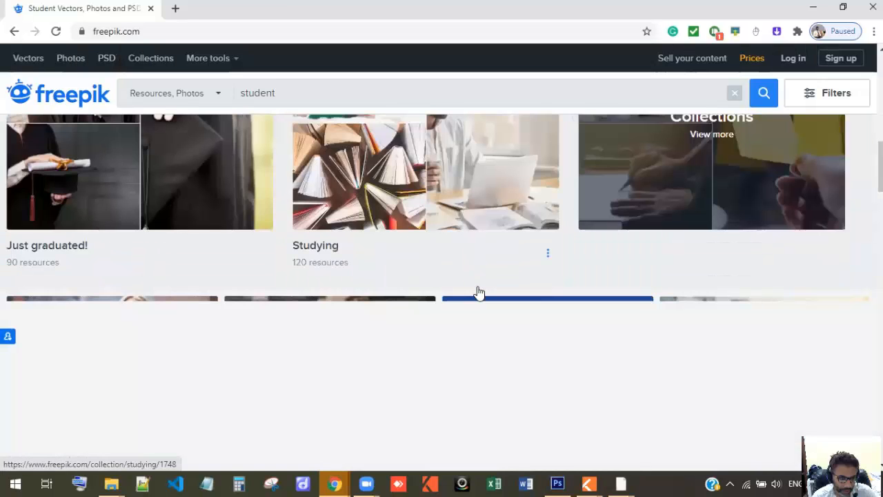
scroll(479, 293, "down", 5)
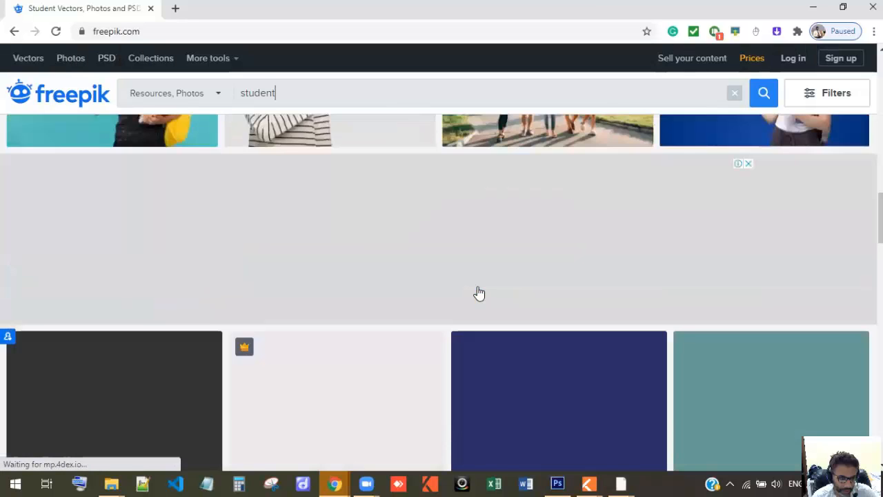
scroll(478, 293, "down", 8)
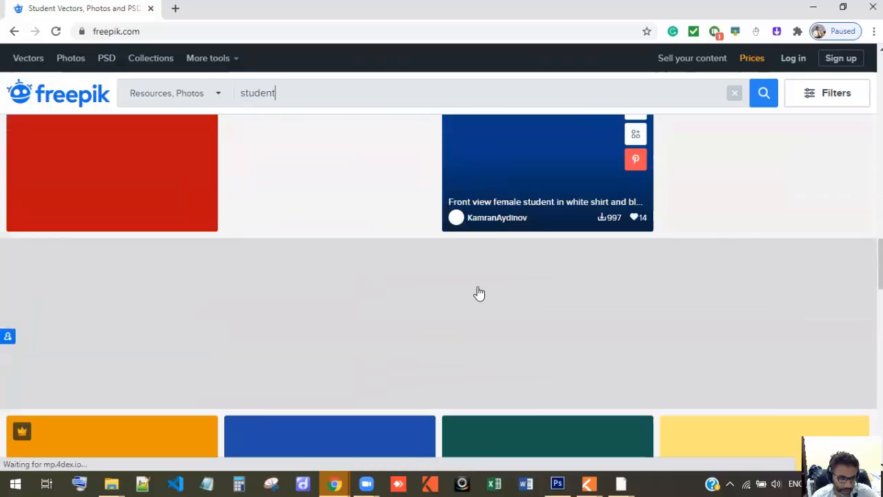
scroll(479, 293, "down", 2)
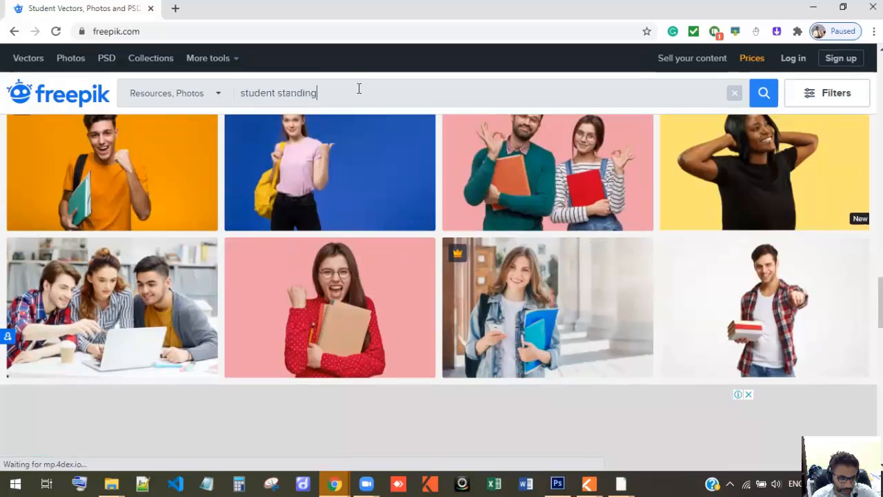
- Search Freepik photos for "student standing", dismiss the Adobe Stock advert, and browse the results
left_click(358, 88)
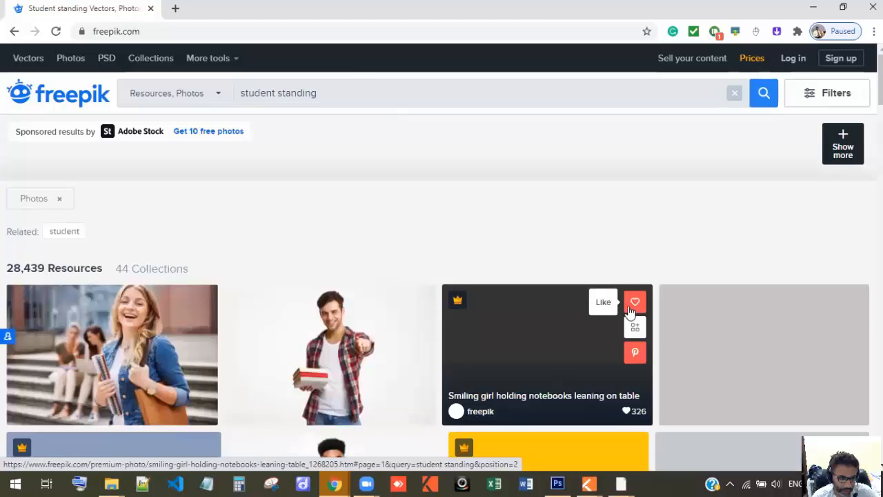
scroll(627, 324, "down", 7)
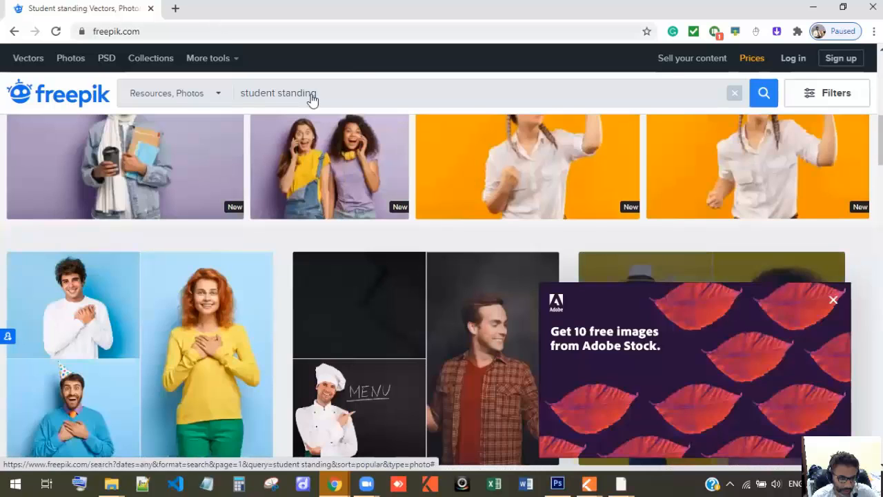
scroll(534, 255, "down", 6)
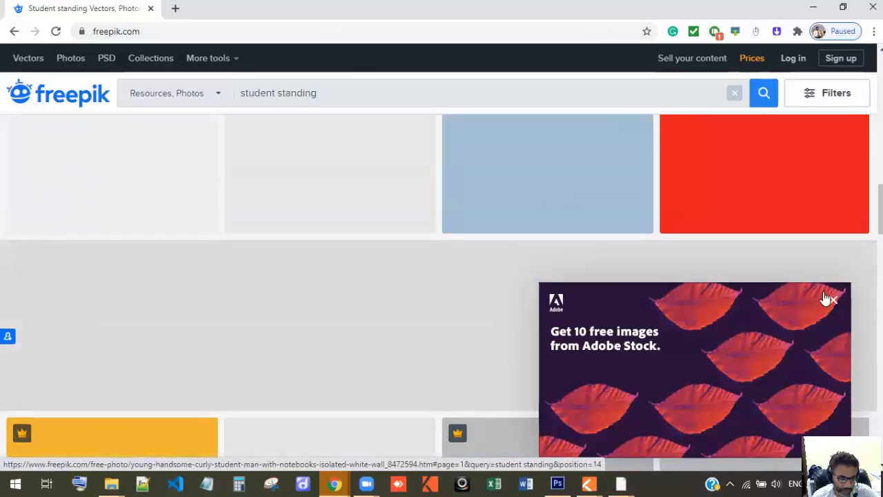
left_click(833, 300)
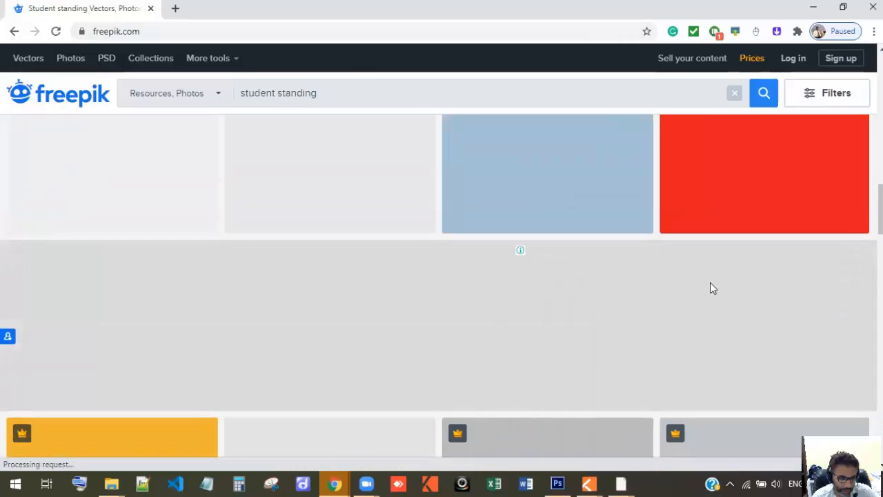
scroll(710, 282, "down", 4)
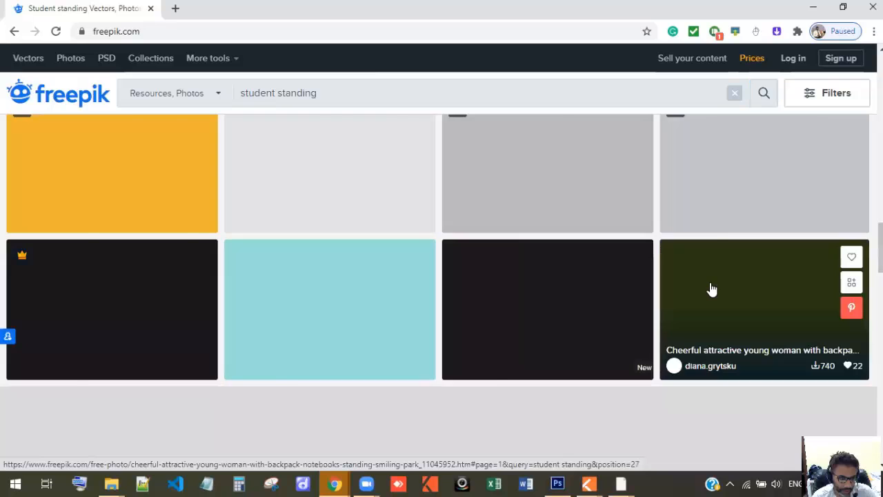
scroll(709, 291, "down", 4)
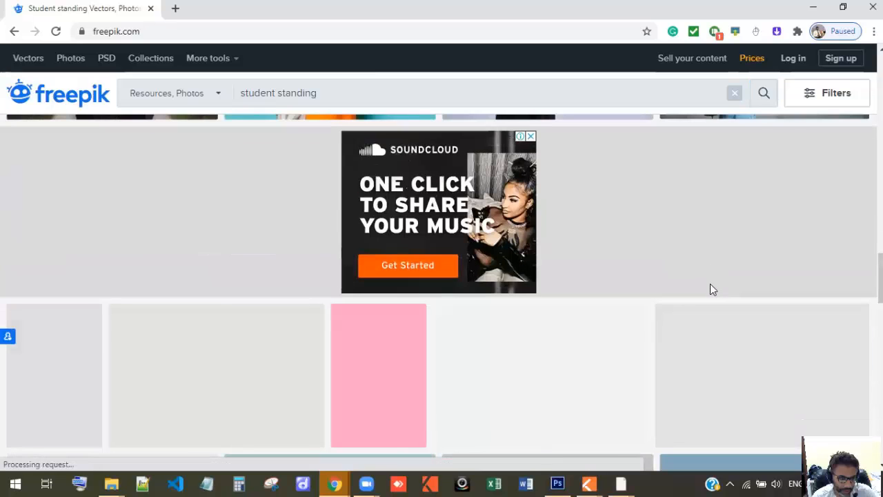
scroll(710, 291, "down", 3)
scroll(704, 285, "down", 2)
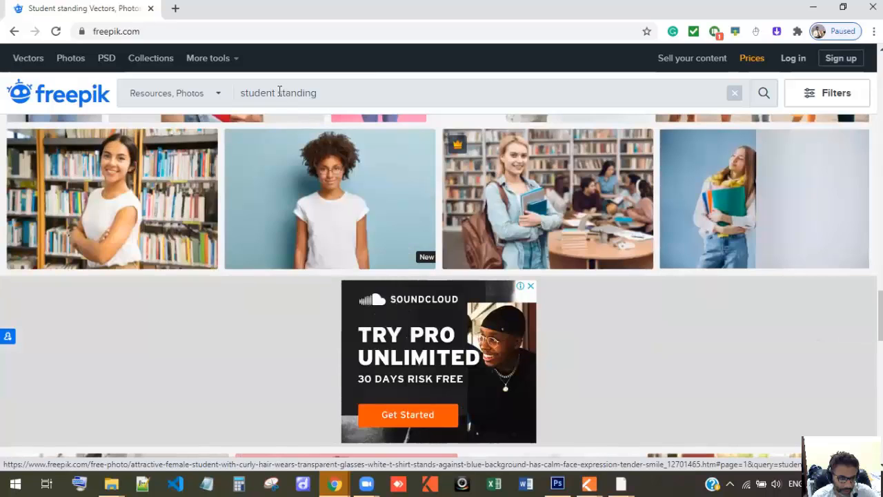
- Shorten the Freepik search term to "standing", run the search, and browse the photos for a full-length standing person
left_click_drag(279, 92, 213, 93)
key("BackSpace")
key("Return")
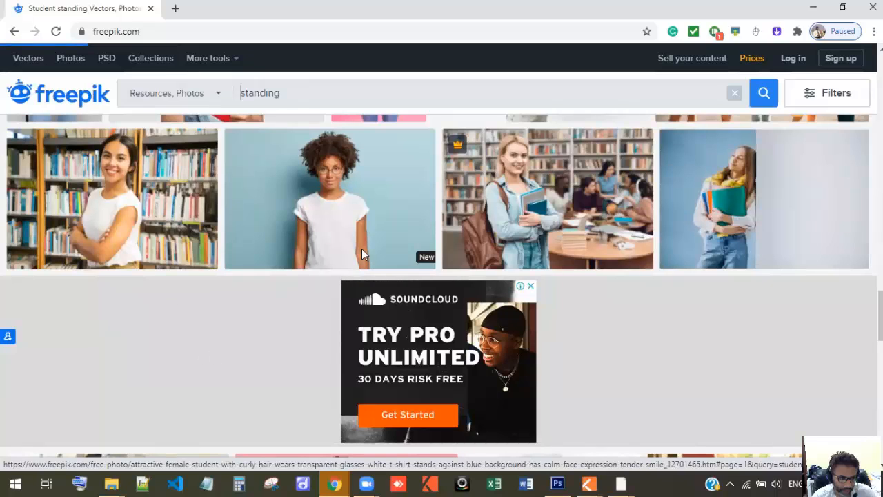
scroll(363, 269, "down", 3)
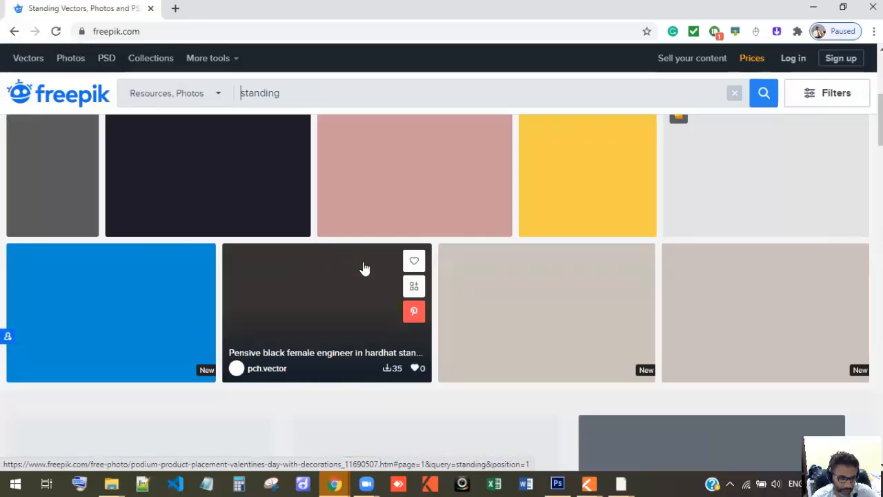
scroll(363, 266, "down", 1)
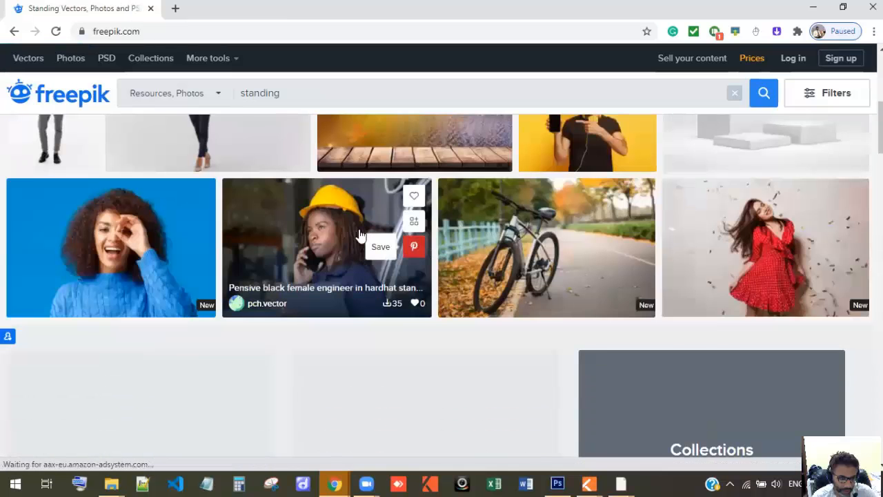
scroll(359, 236, "up", 2)
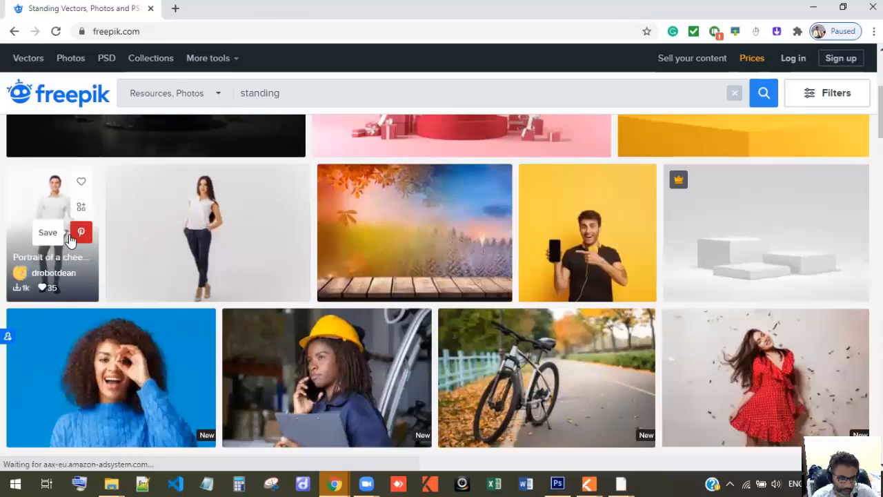
- Open the portrait of the cheerful man in a white shirt and download it with the free attribution option
left_click(35, 205)
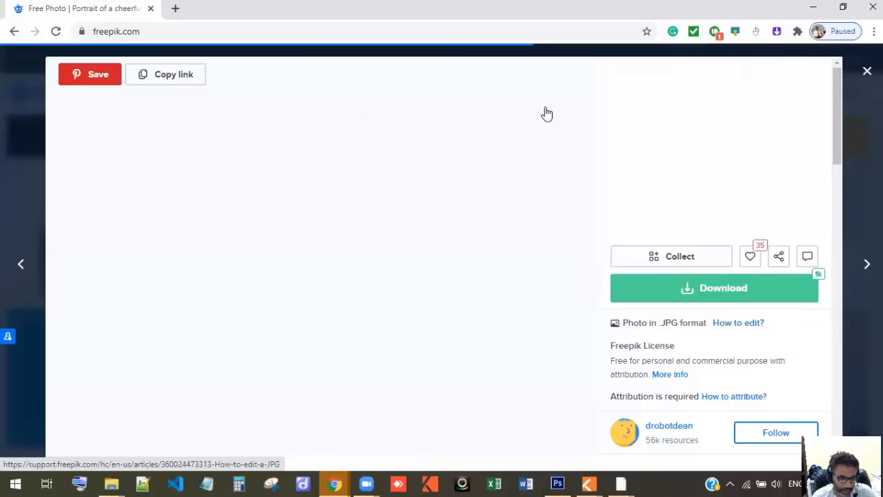
left_click(714, 297)
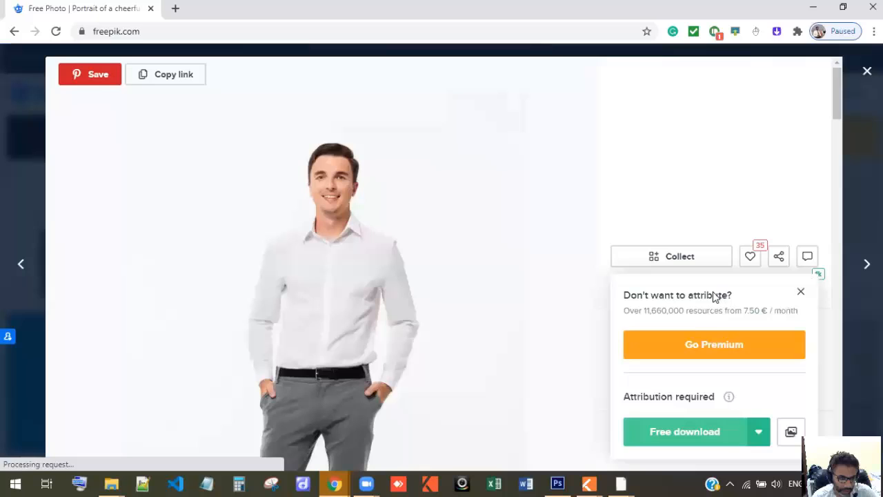
left_click(661, 432)
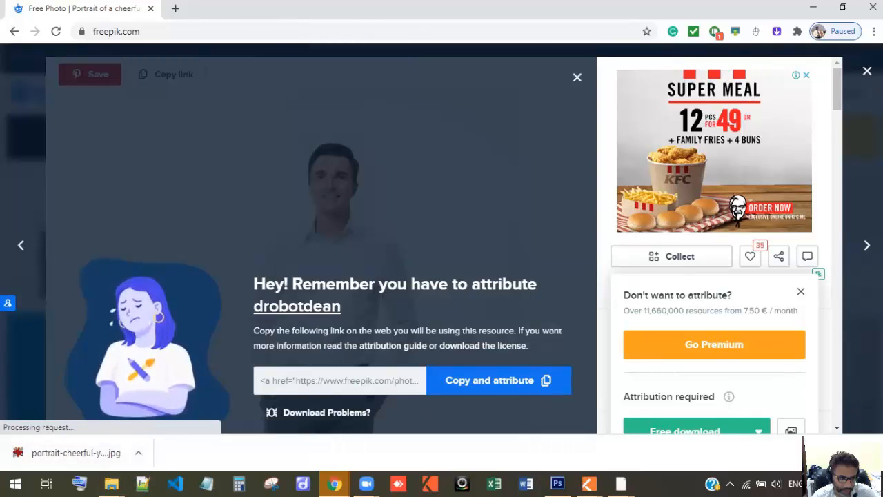
- Locate portrait-cheerful-young-man.jpg in the Downloads folder, copy it, and go to the Assets folder inside Graphics
key("ctrl+j")
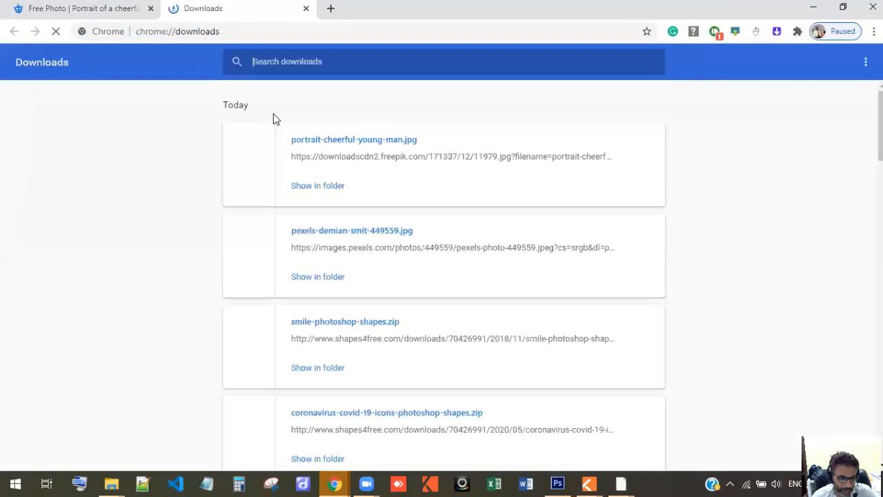
left_click(333, 186)
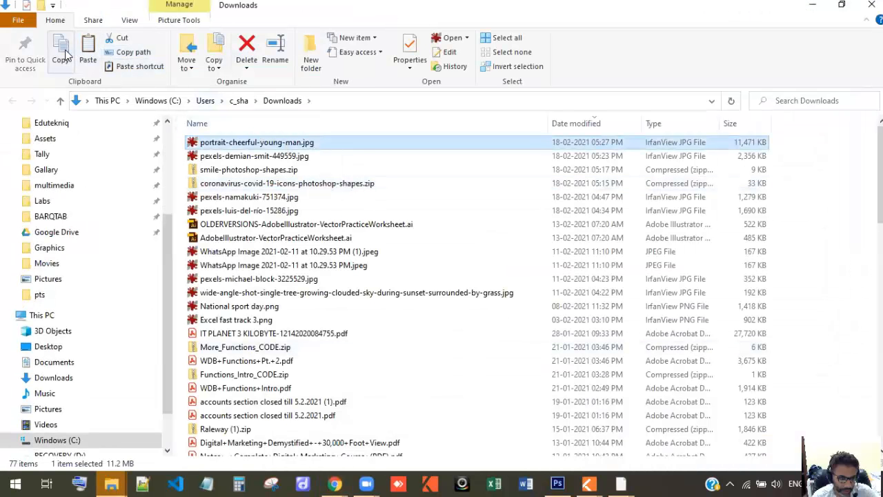
left_click(50, 248)
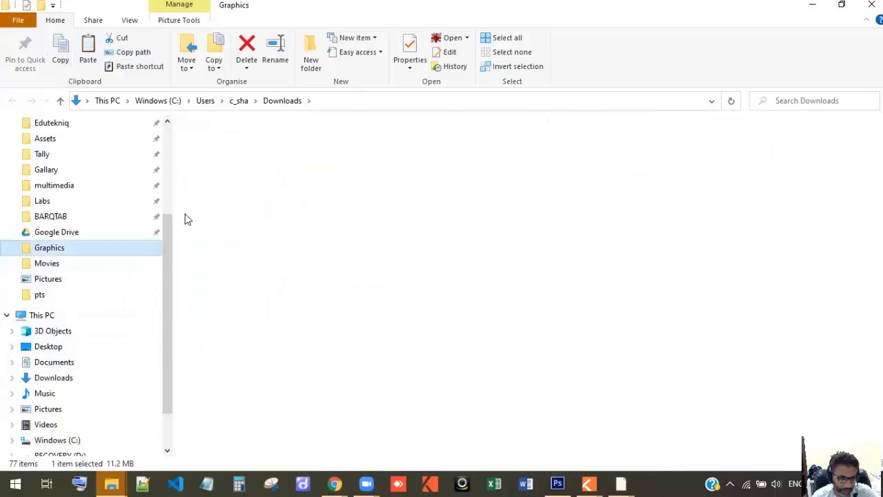
left_click(215, 142)
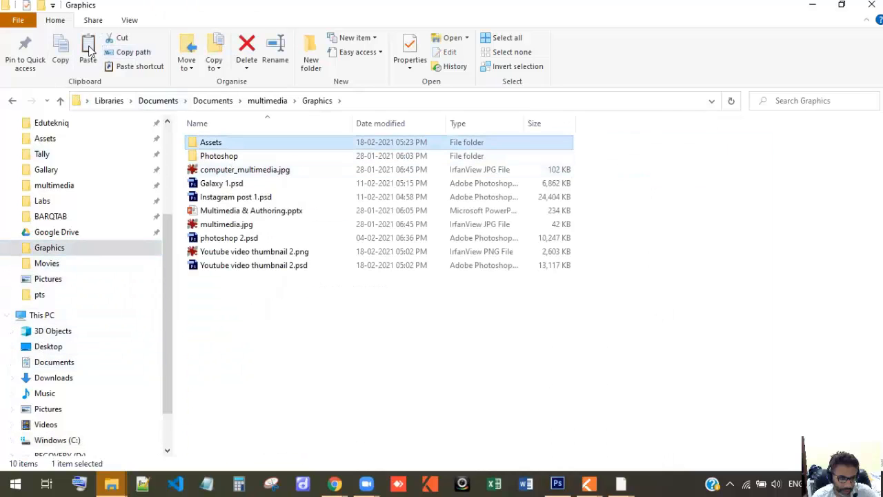
- Switch to Photoshop, start placing a file from the Assets folder, and set the file type filter to All Formats
left_click(559, 483)
left_click(28, 9)
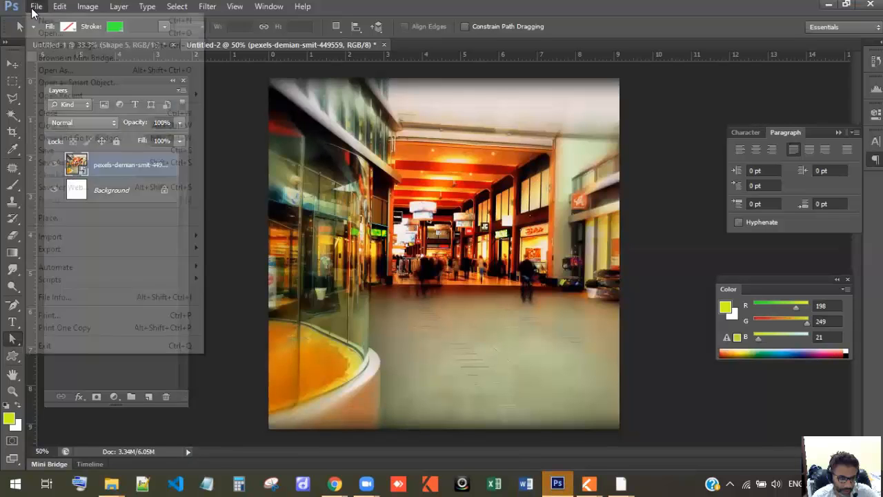
left_click(96, 219)
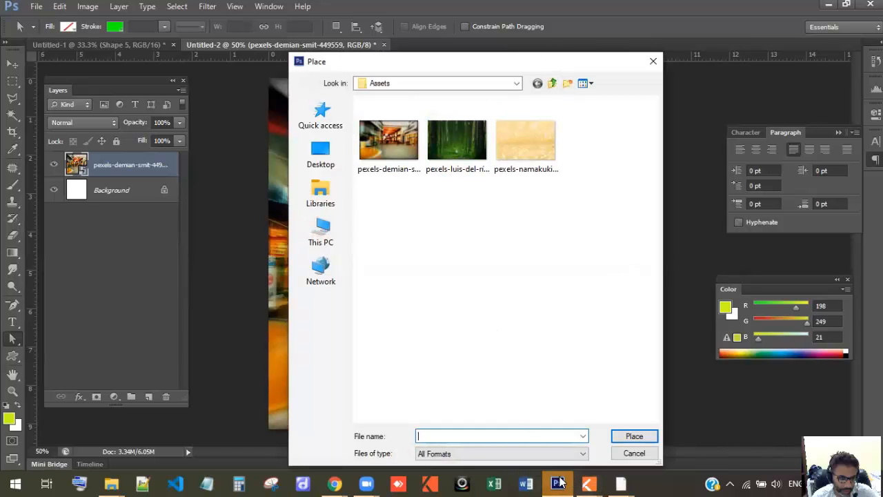
left_click(582, 437)
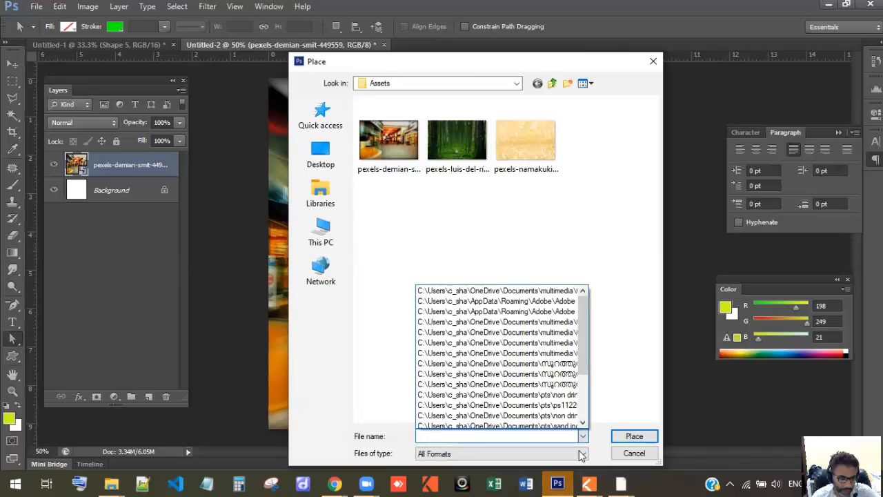
left_click(582, 455)
left_click(582, 455)
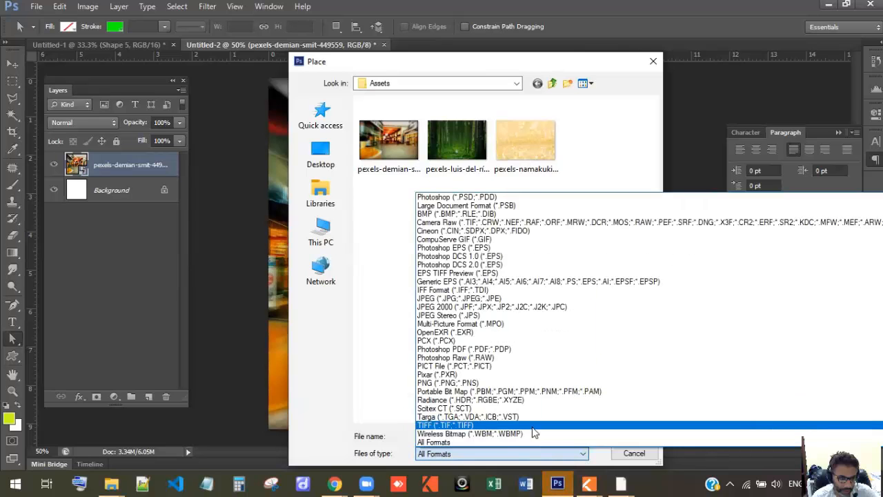
left_click(534, 445)
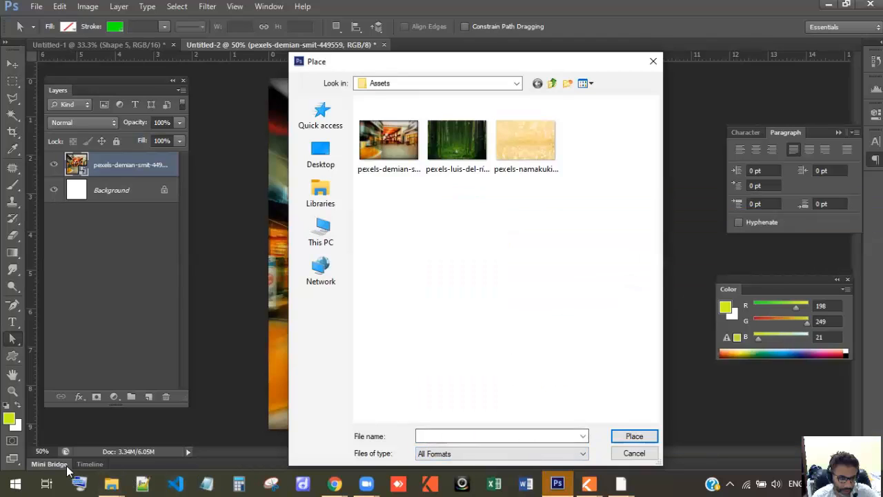
- Switch to the Assets folder window in File Explorer and paste portrait-cheerful-young-man.jpg into it
left_click(112, 483)
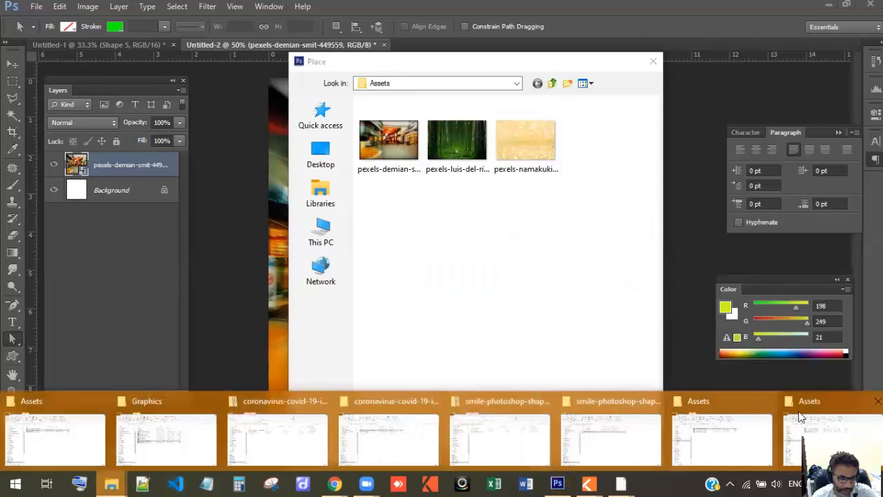
left_click(789, 423)
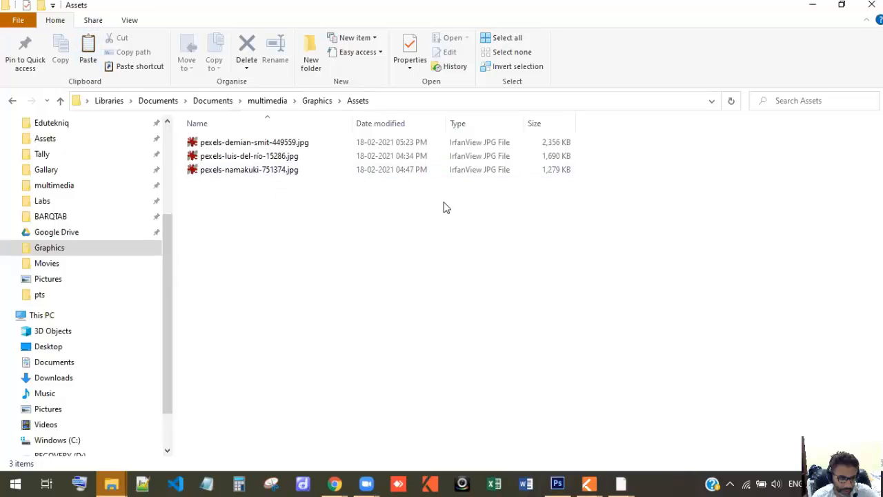
key("ctrl+v")
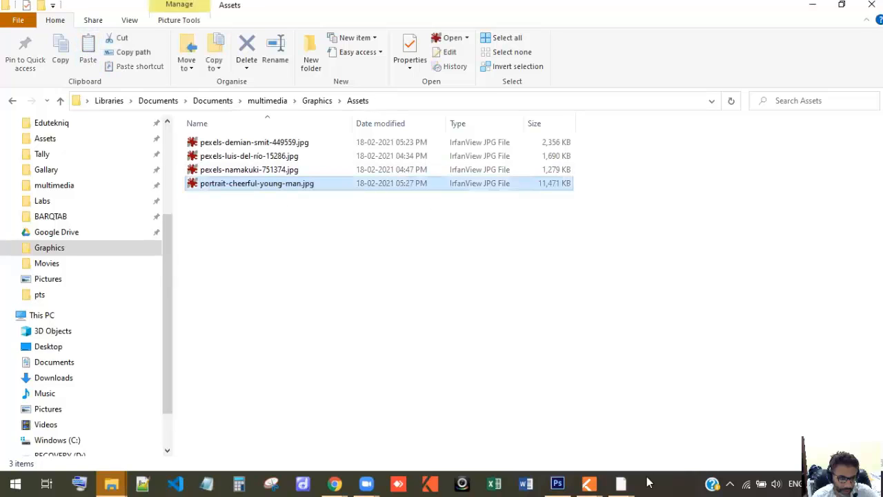
- Switch to Photoshop and place portrait-cheerful-young-man.jpg from the Assets folder into the design
left_click(558, 483)
left_click(602, 119)
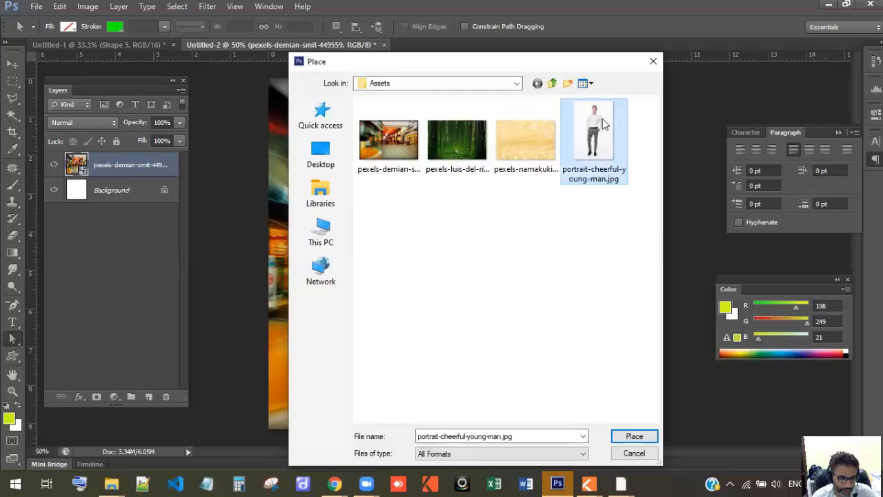
double_click(602, 119)
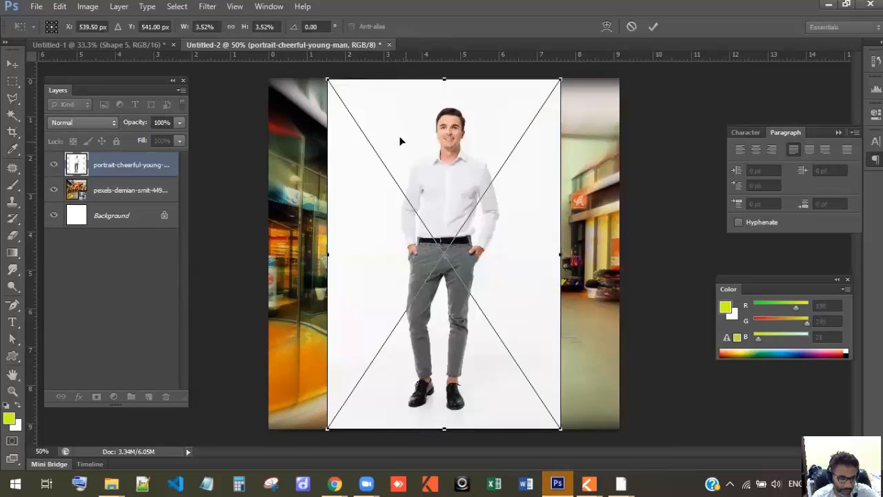
- Lower the placed photo's opacity to 79%, scale it to about 2.10%, position it over the mall walkway and commit the placement
left_click(178, 123)
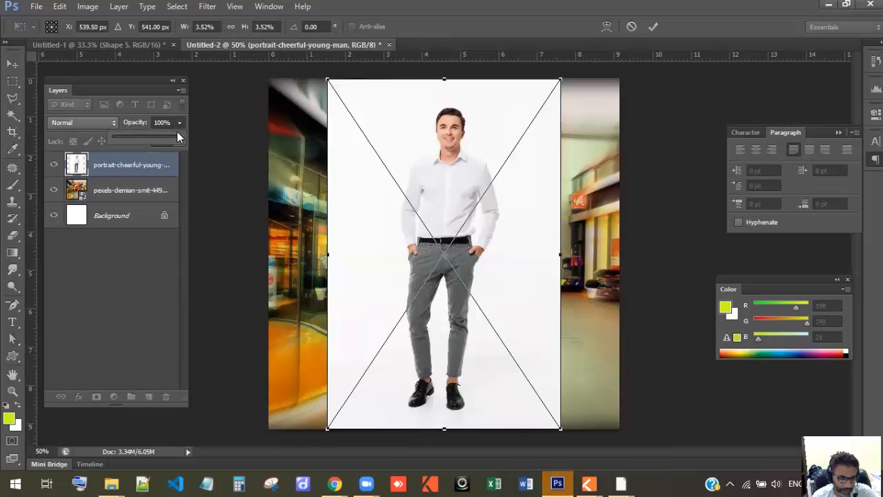
mouse_move(178, 136)
left_mouse_down()
mouse_move(154, 139)
mouse_move(165, 141)
left_mouse_up()
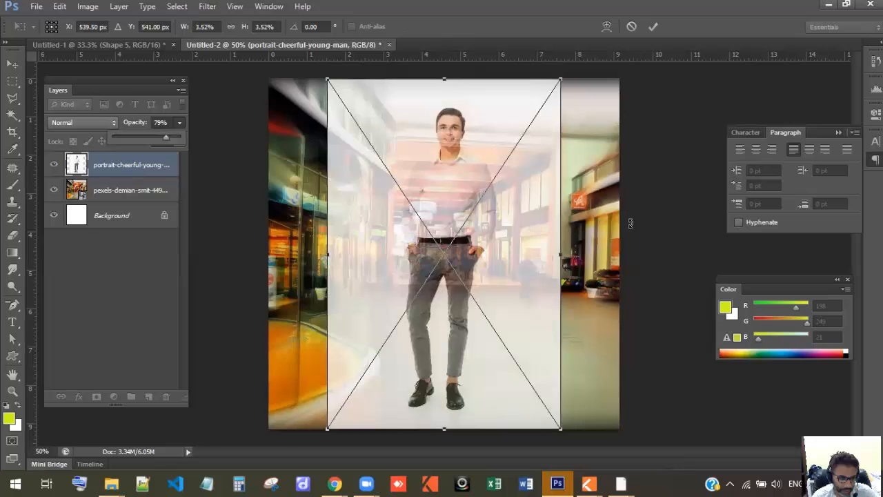
left_click_drag(559, 428, 508, 364)
left_click_drag(494, 281, 542, 299)
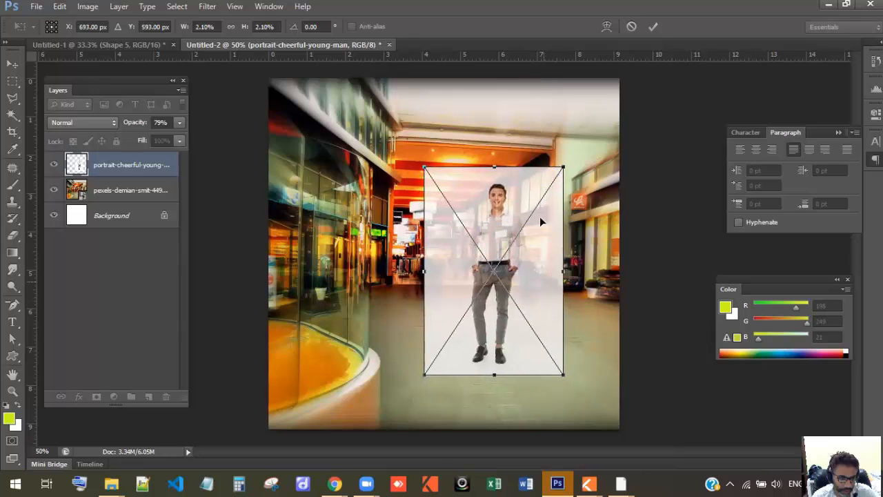
left_click(651, 28)
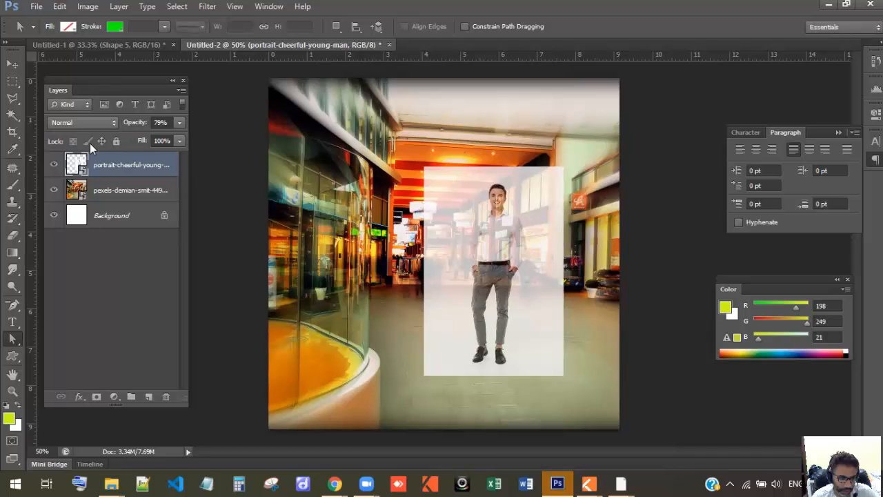
- Move the man photo slightly to the left over the walkway and set its layer opacity to 100%
left_click(12, 63)
left_click_drag(485, 271, 482, 266)
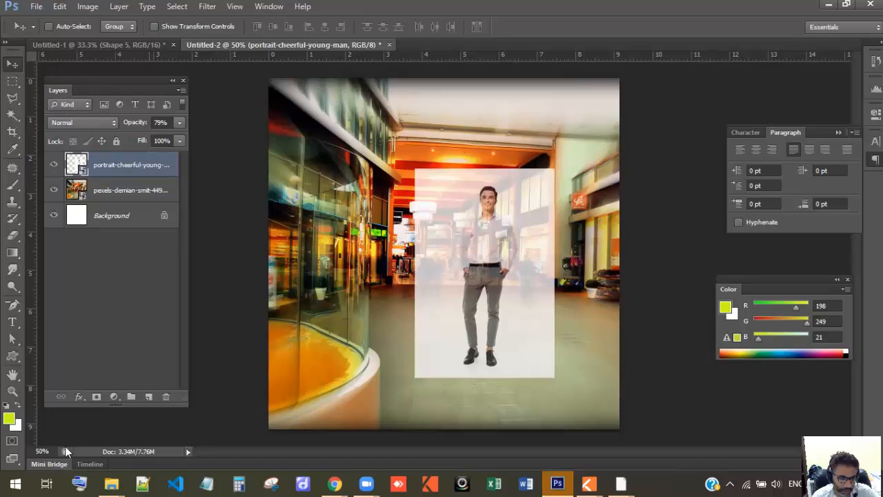
left_click(179, 123)
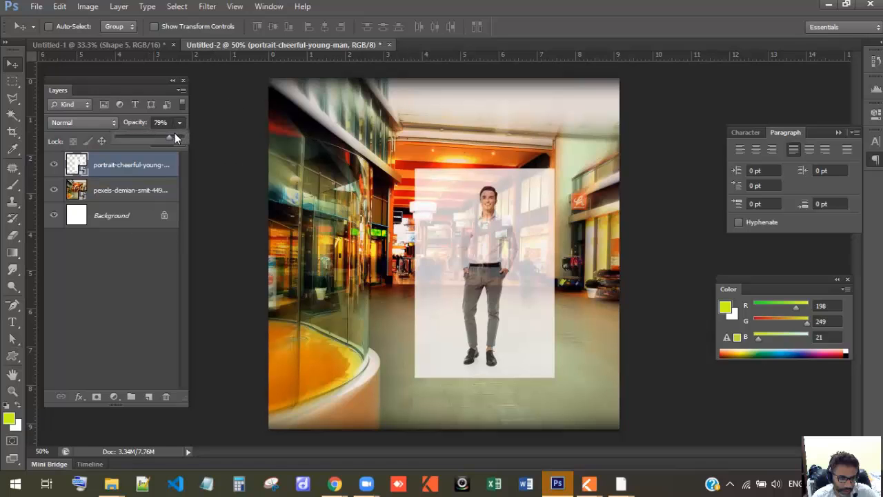
left_click_drag(170, 136, 185, 137)
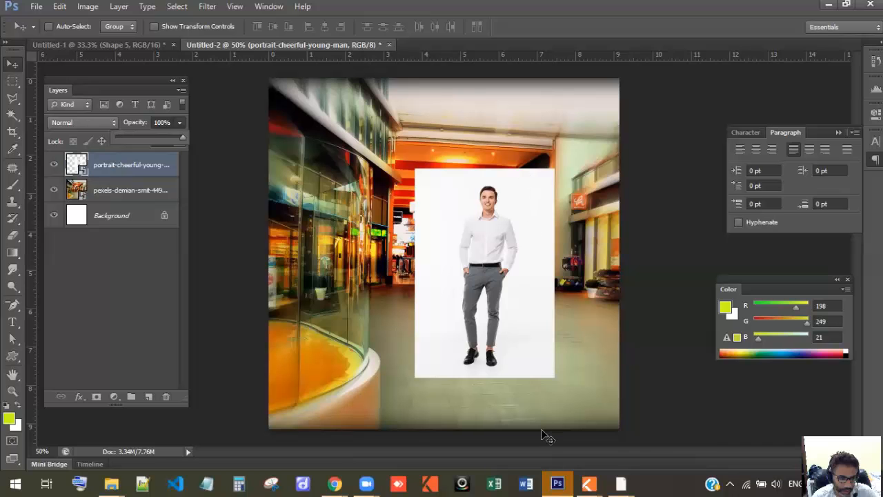
- Add a layer mask to the man photo and paint it black with a soft 57 px brush over the white backdrop left of him
key("ctrl+plus")
key("ctrl+plus")
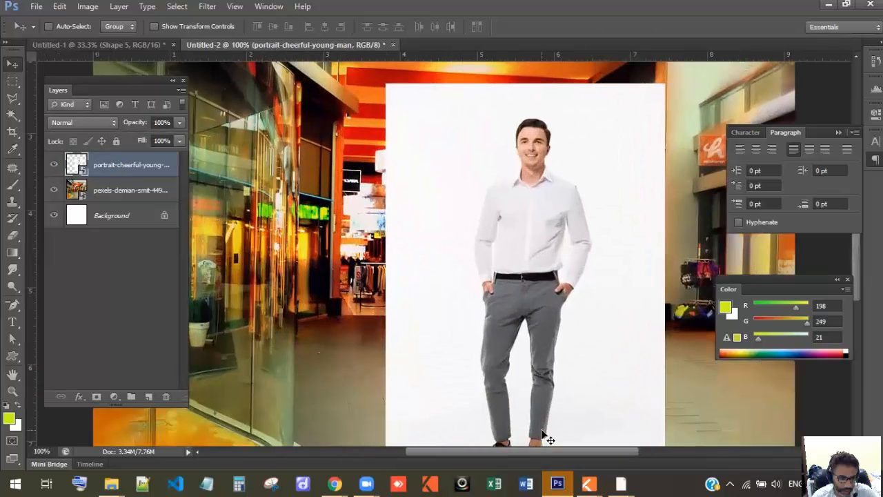
key("ctrl+plus")
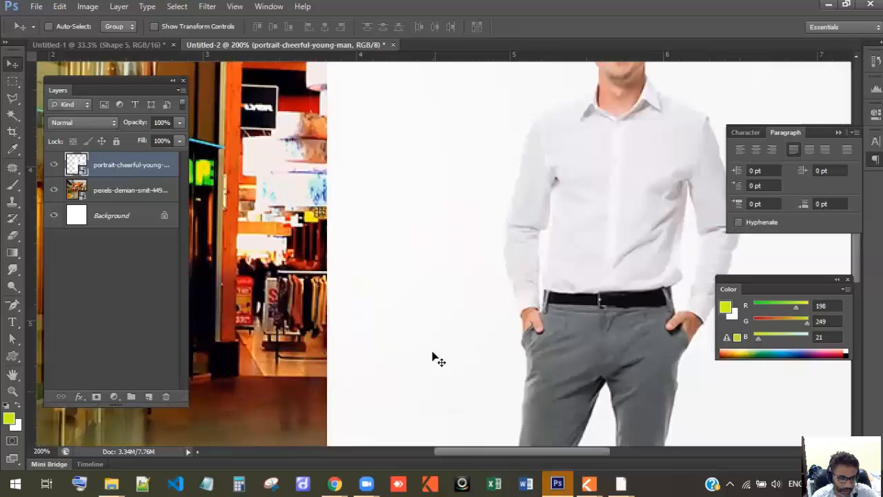
left_click(97, 396)
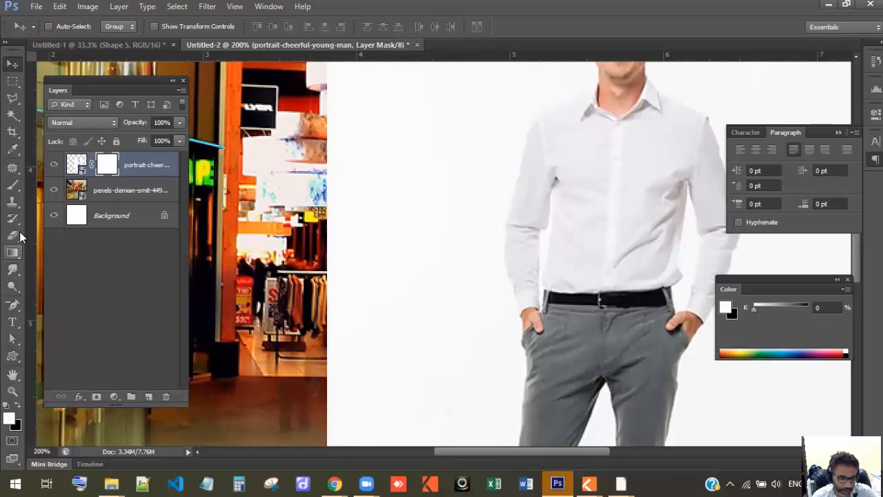
left_click(12, 185)
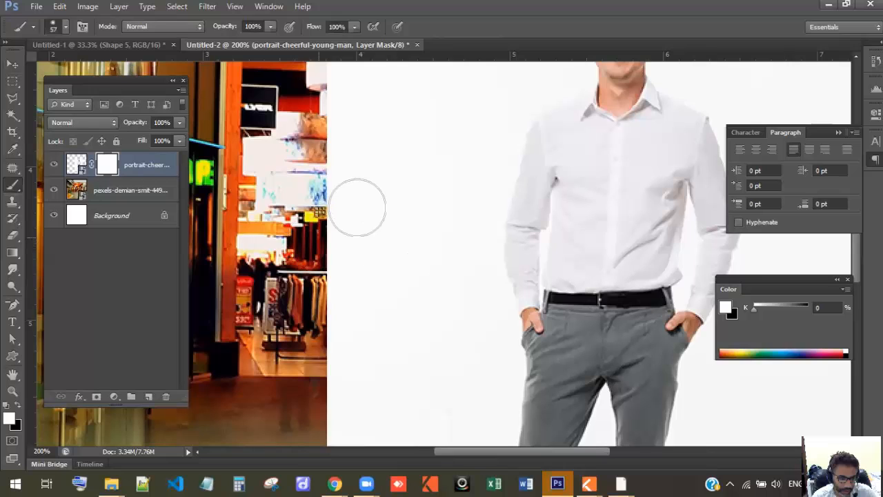
left_click(20, 412)
mouse_move(321, 253)
left_mouse_down()
mouse_move(449, 79)
mouse_move(327, 215)
mouse_move(343, 198)
left_mouse_up()
scroll(365, 168, "up", 4)
mouse_move(342, 236)
left_mouse_down()
mouse_move(438, 151)
mouse_move(528, 90)
mouse_move(450, 49)
mouse_move(376, 111)
mouse_move(347, 50)
left_mouse_up()
- Enlarge the brush to 112 px and mask out the outer white backdrop on both sides of the man
key("ctrl+minus")
key("ctrl+minus")
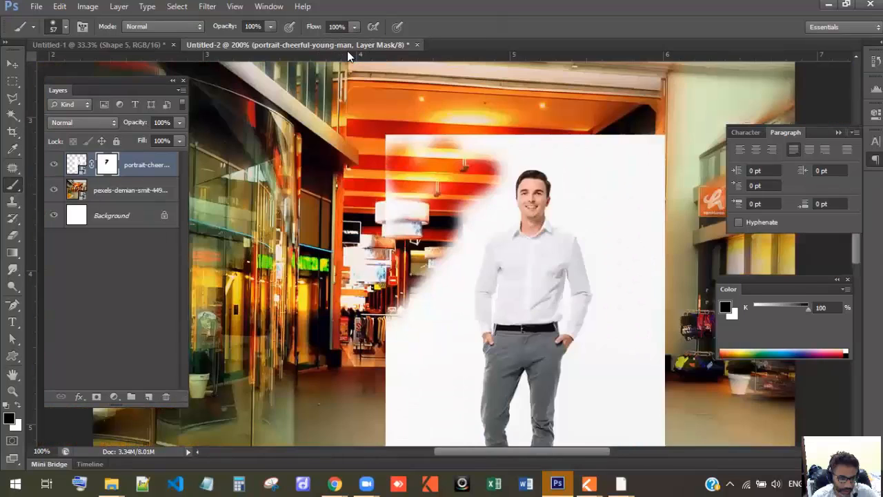
key("ctrl+minus")
key("ctrl+minus")
left_click_drag(418, 224, 432, 191)
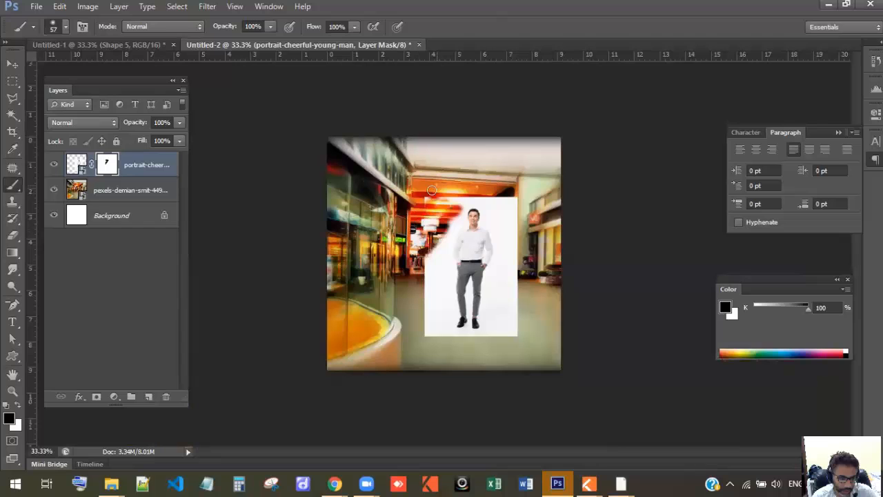
right_click(502, 190)
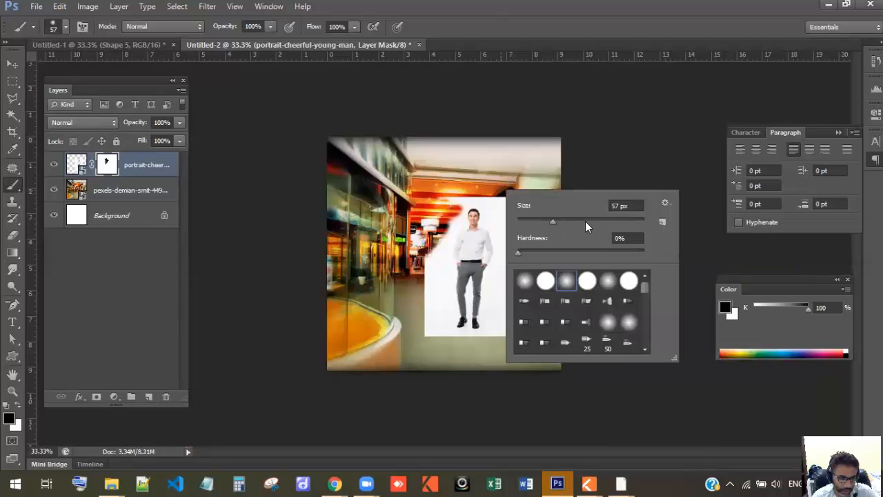
left_click(585, 221)
mouse_move(494, 195)
left_mouse_down()
mouse_move(514, 228)
mouse_move(513, 192)
mouse_move(516, 208)
mouse_move(509, 352)
left_mouse_up()
left_click_drag(432, 345, 420, 243)
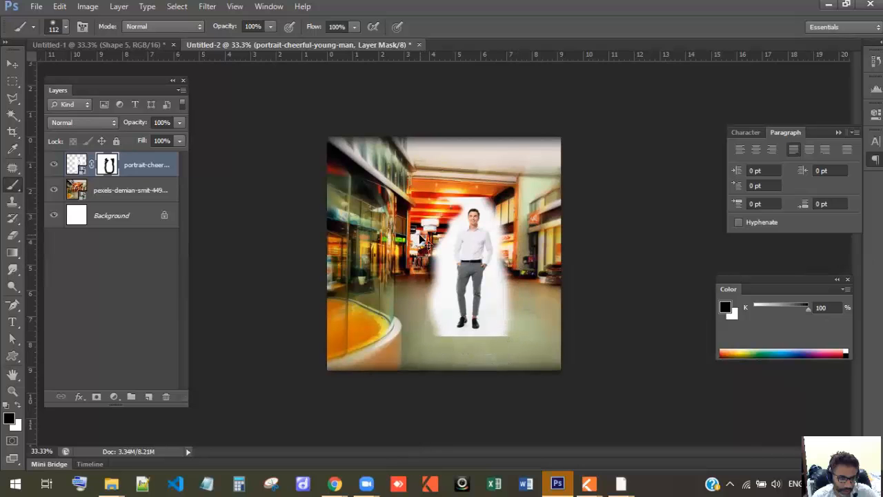
scroll(420, 238, "up", 5)
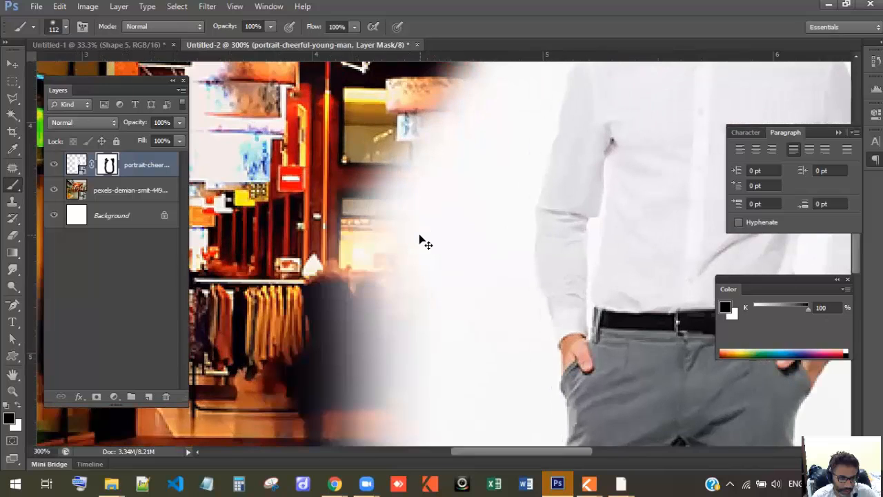
left_click(12, 115)
left_click(490, 193)
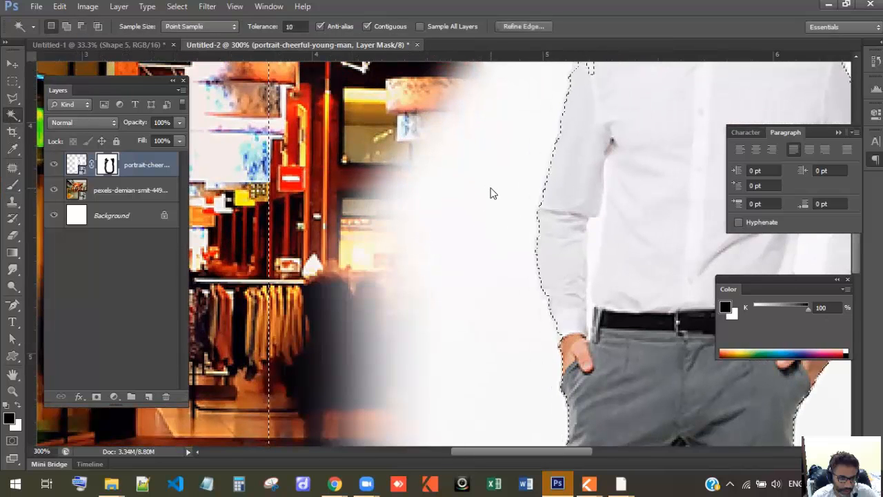
scroll(490, 196, "up", 3)
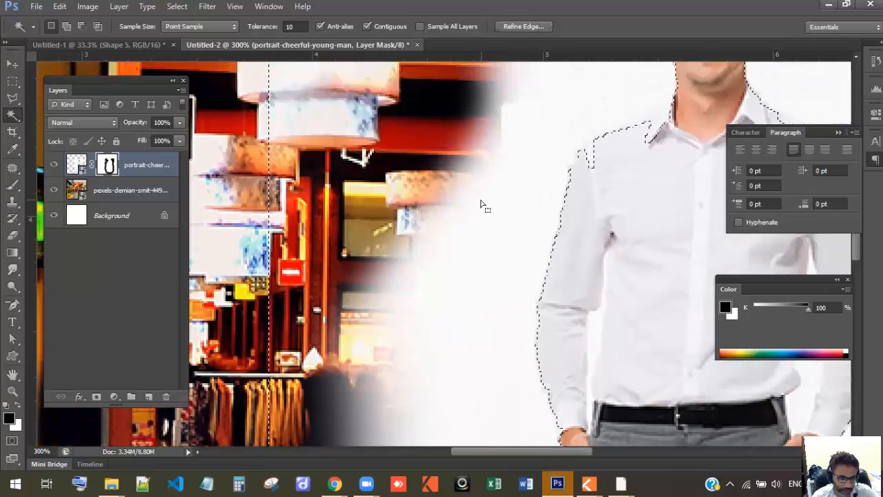
key("ctrl+d")
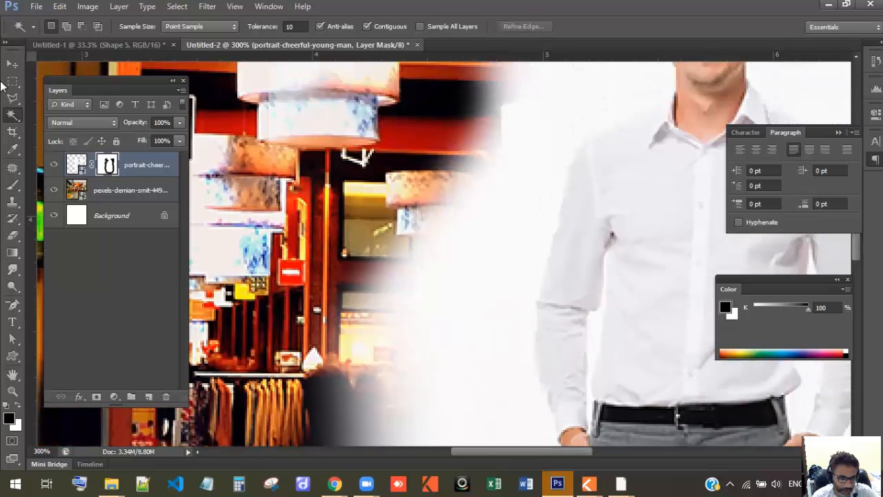
- Start a Polygonal Lasso outline at the man's neck and trace the left side of the figure along the shoulder and sleeve to the wrist
left_click(13, 101)
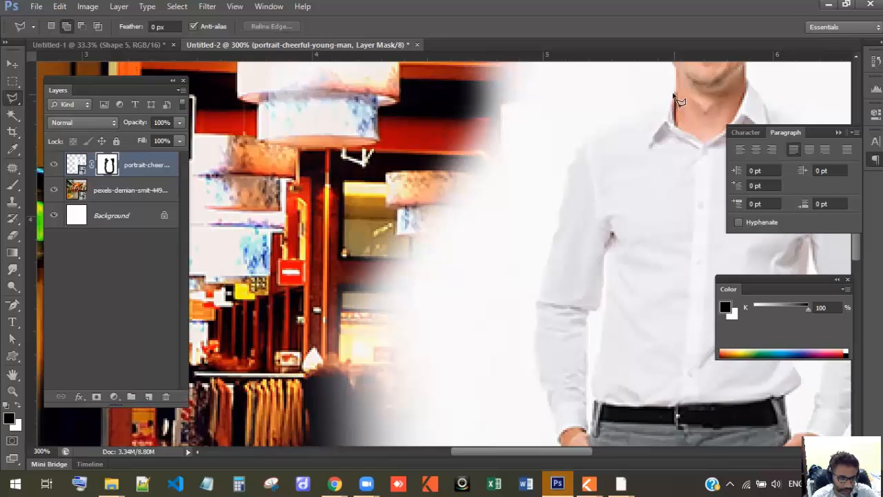
left_click(670, 92)
left_click(624, 122)
left_click(566, 174)
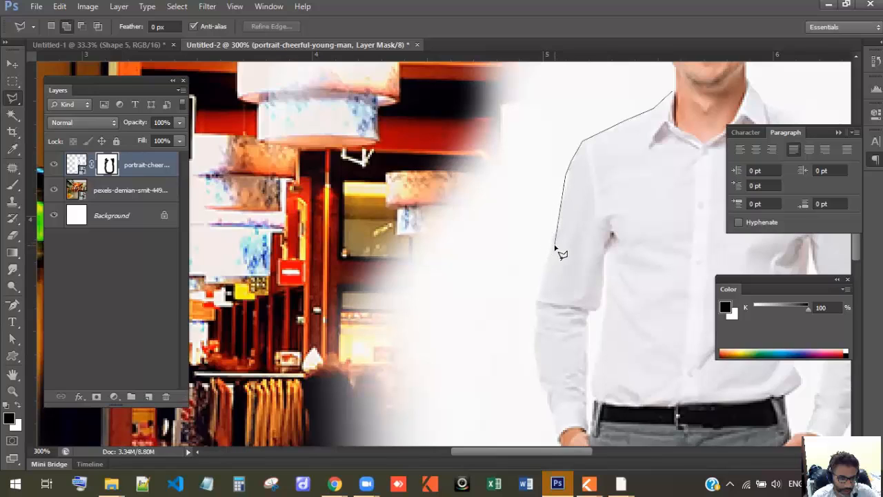
left_click(533, 318)
left_click(536, 364)
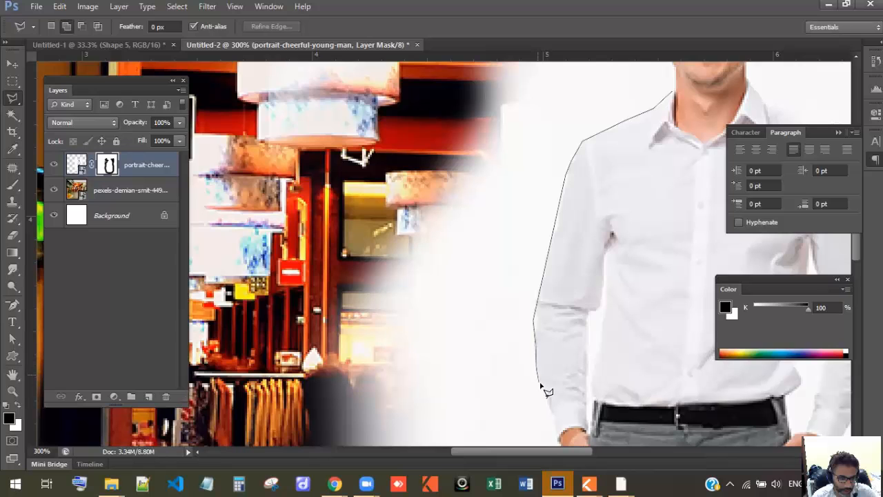
left_click(558, 440)
key("space")
mouse_move(557, 430)
left_mouse_down()
mouse_move(478, 148)
mouse_move(586, 319)
mouse_move(537, 383)
mouse_move(547, 384)
mouse_move(536, 399)
left_mouse_up()
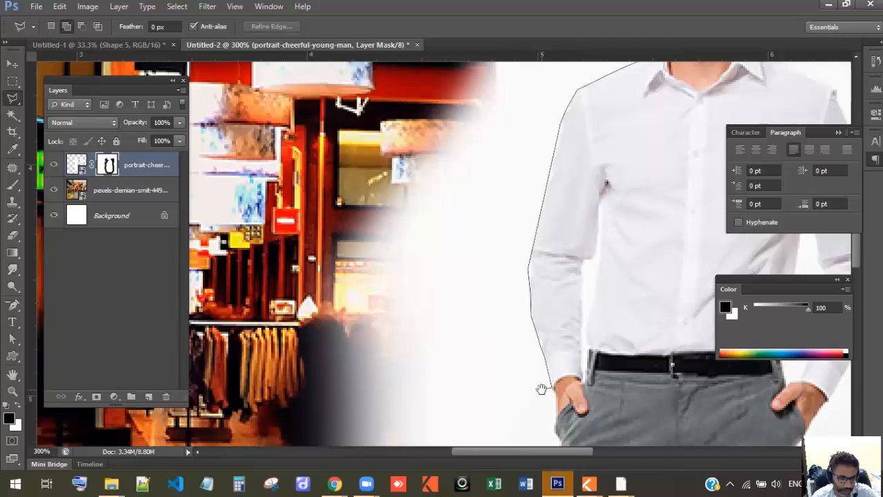
- Continue the lasso outline past the hand and down the outer trouser leg to the toe of the left-hand shoe
left_click_drag(529, 364, 456, 113)
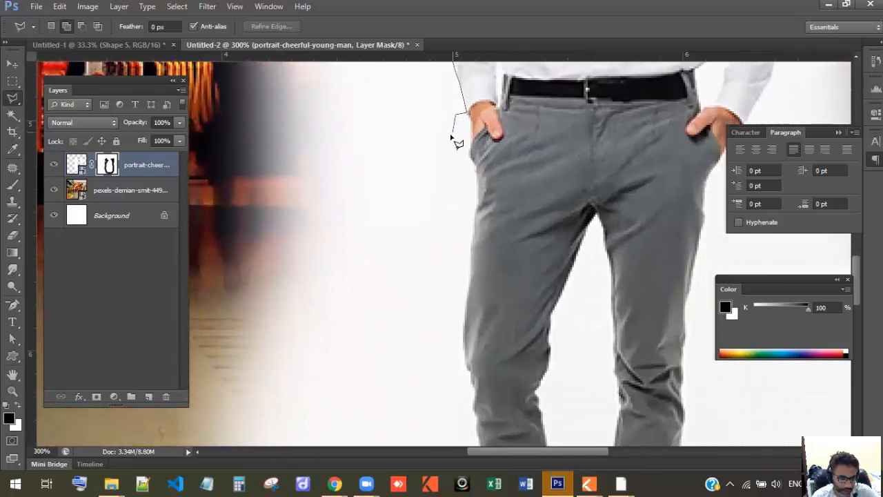
left_click(469, 116)
left_click(450, 134)
key("BackSpace")
left_click(478, 184)
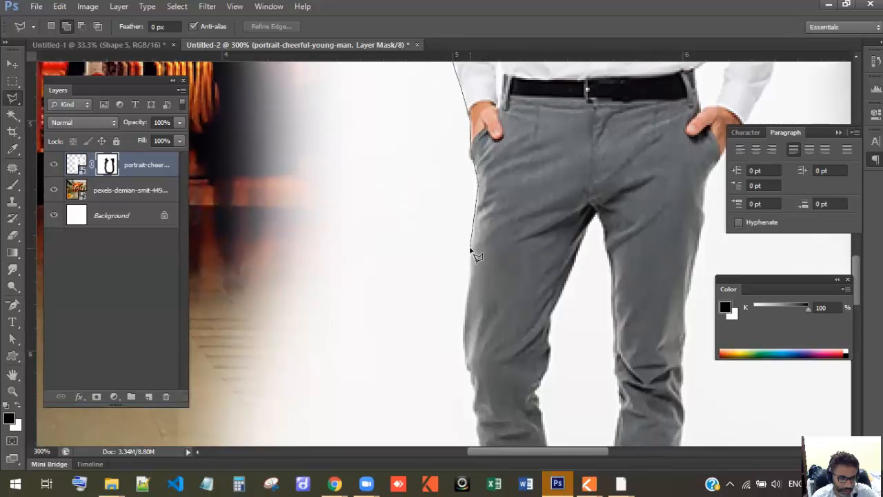
left_click(469, 297)
left_click_drag(451, 276, 432, 118)
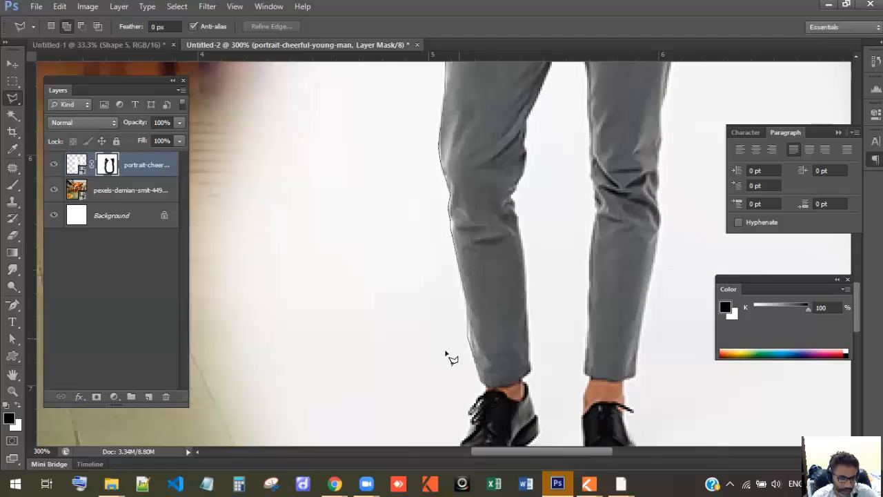
left_click_drag(431, 370, 447, 239)
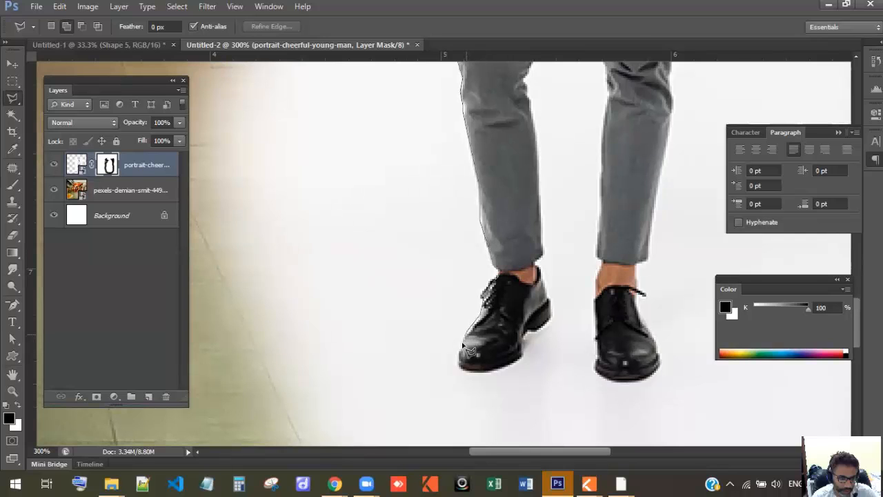
left_click(460, 364)
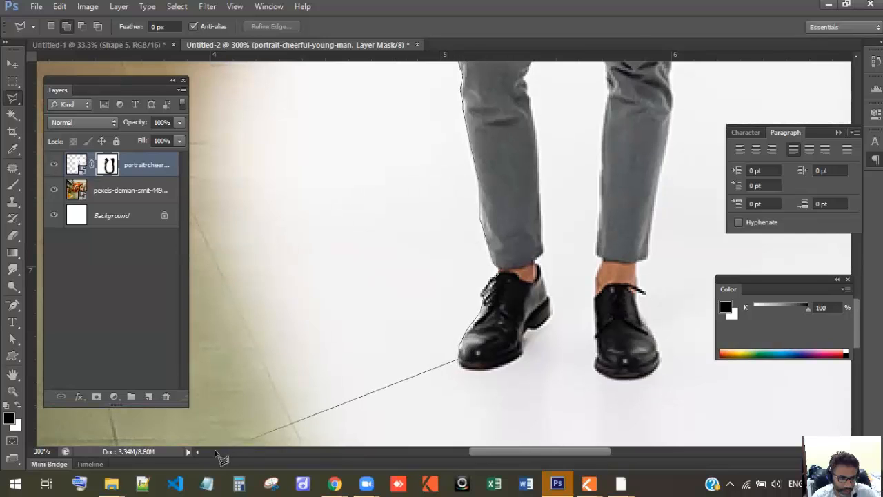
- Route the lasso around the backdrop left of the man and close the selection at his neck
scroll(148, 397, "down", 3)
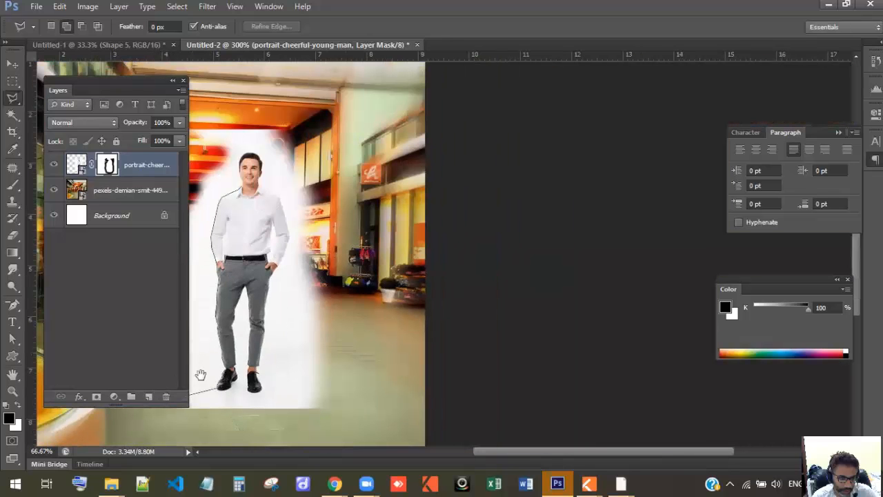
left_click_drag(200, 375, 362, 356)
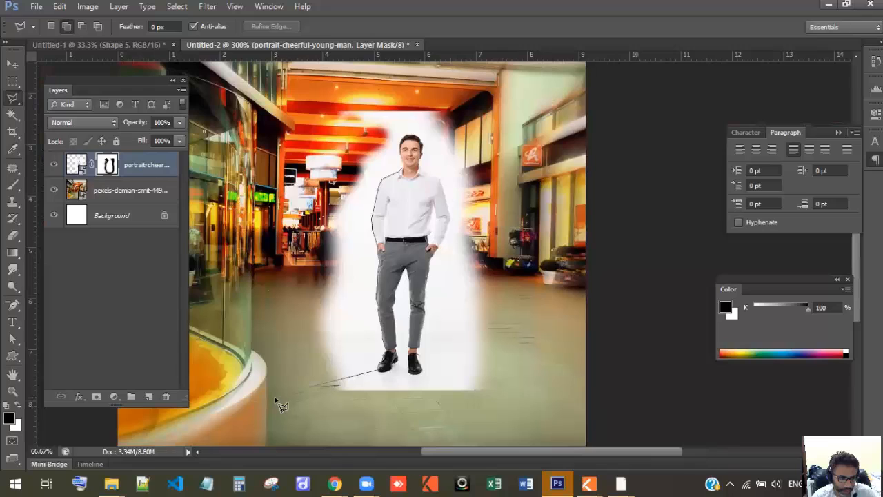
left_click(271, 256)
left_click(327, 124)
left_click(404, 171)
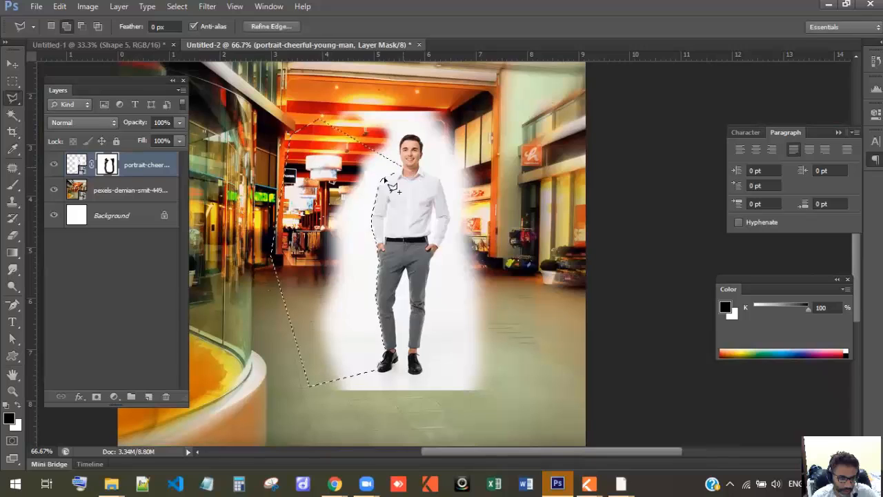
- Paint black on the layer mask inside the selection to hide the white backdrop left of the man, and deselect
left_click(13, 185)
mouse_move(338, 131)
left_mouse_down()
mouse_move(376, 162)
mouse_move(354, 351)
mouse_move(375, 234)
mouse_move(372, 359)
mouse_move(331, 372)
mouse_move(386, 113)
mouse_move(318, 201)
left_mouse_up()
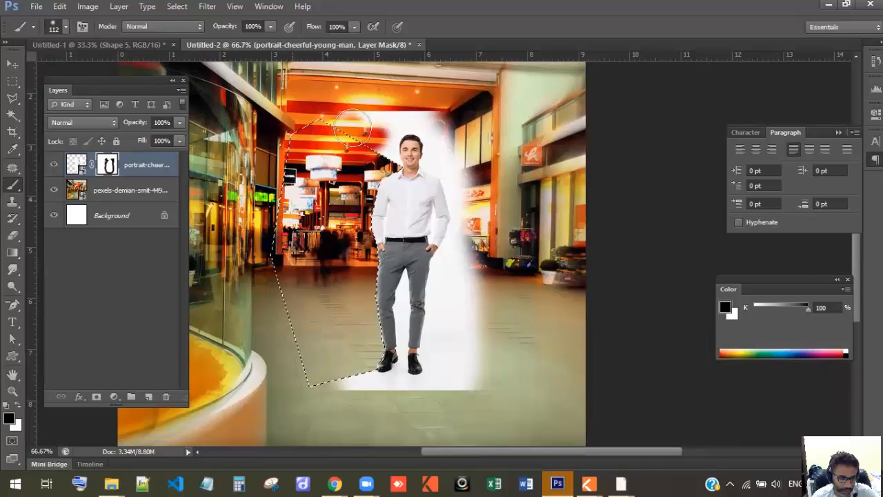
key("ctrl+d")
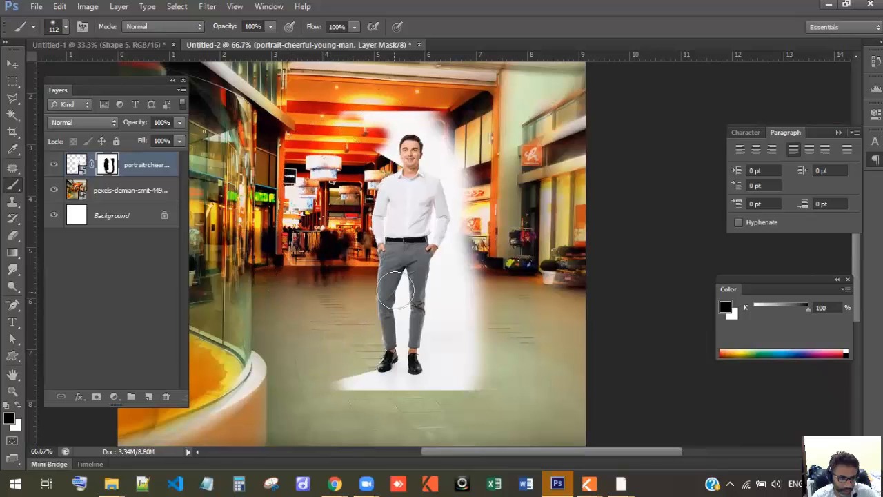
- Start a Polygonal Lasso outline in the cleared area left of the man's neck and trace around his head to the opposite collar
key("ctrl+plus")
key("ctrl+plus")
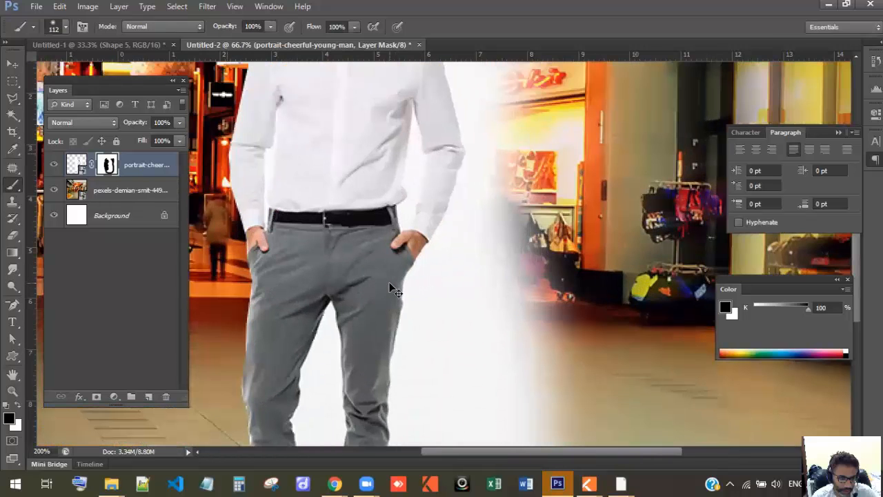
key("ctrl+plus")
key("ctrl+plus")
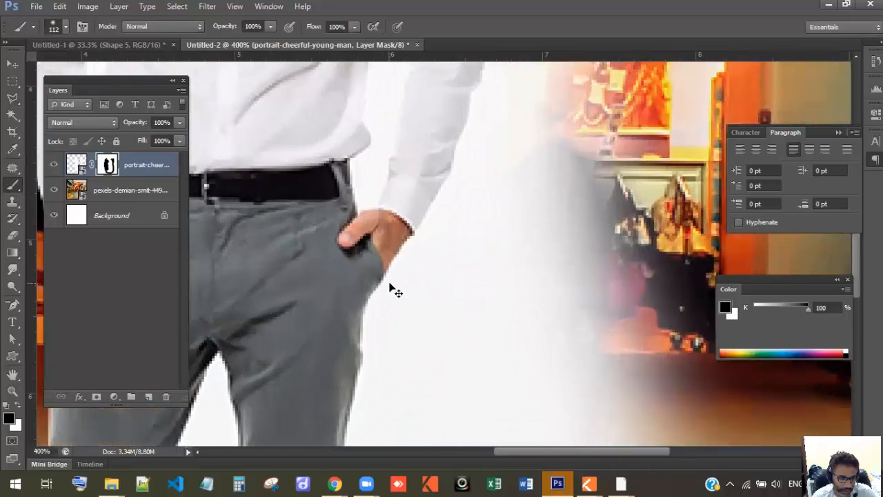
left_click_drag(311, 95, 467, 373)
left_click_drag(464, 279, 581, 278)
key("l")
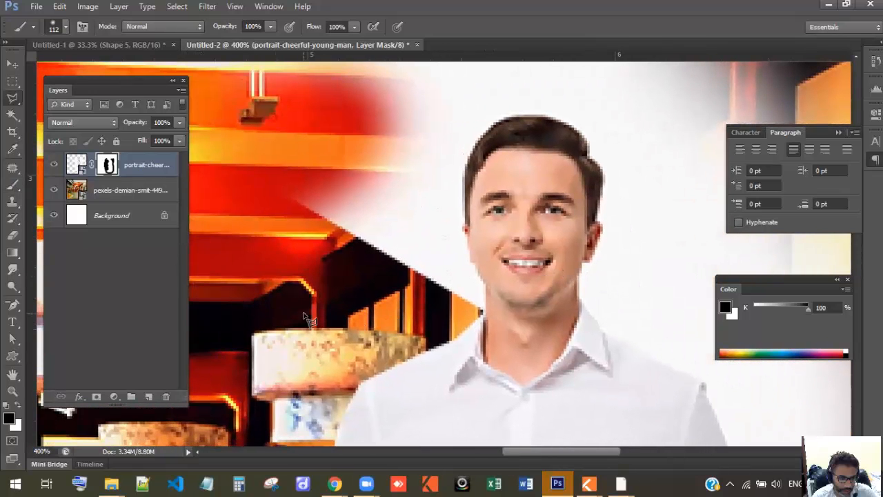
left_click(267, 303)
left_click(428, 304)
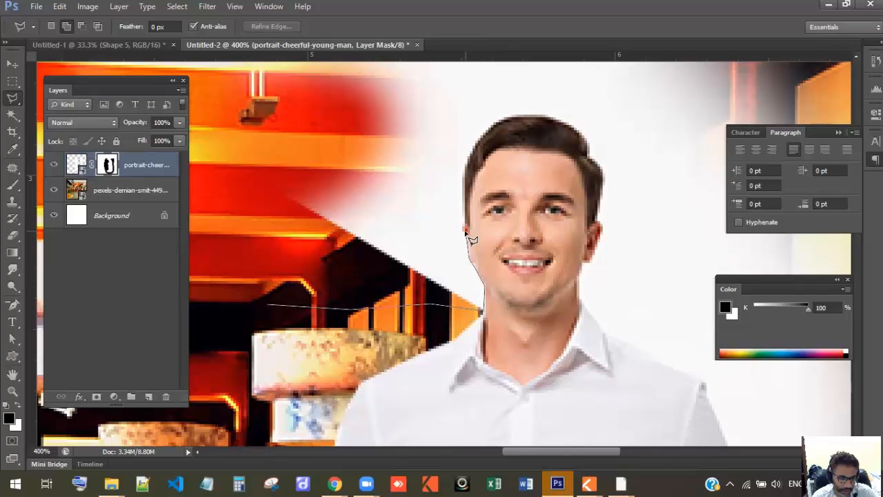
left_click(462, 182)
left_click(515, 116)
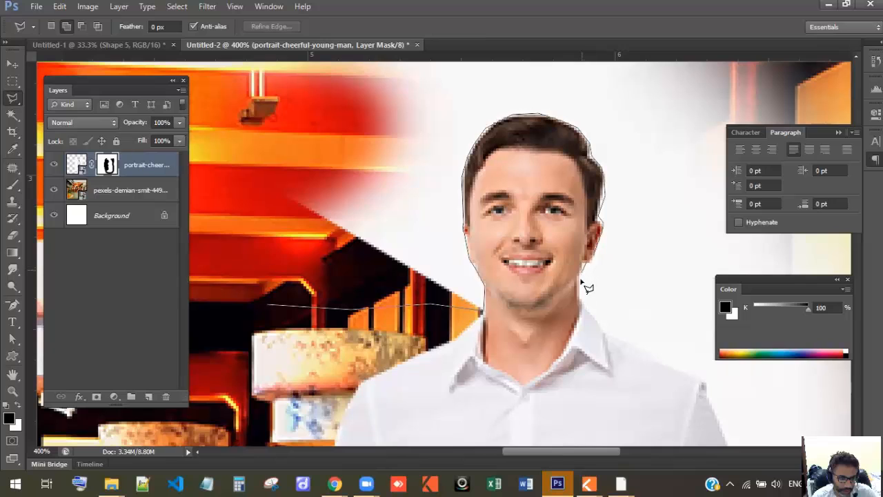
left_click(616, 339)
- Continue the lasso outline over the right-hand shoulder and down the outer sleeve to the hand in the pocket
mouse_move(692, 376)
left_mouse_down()
mouse_move(400, 132)
mouse_move(441, 165)
left_mouse_up()
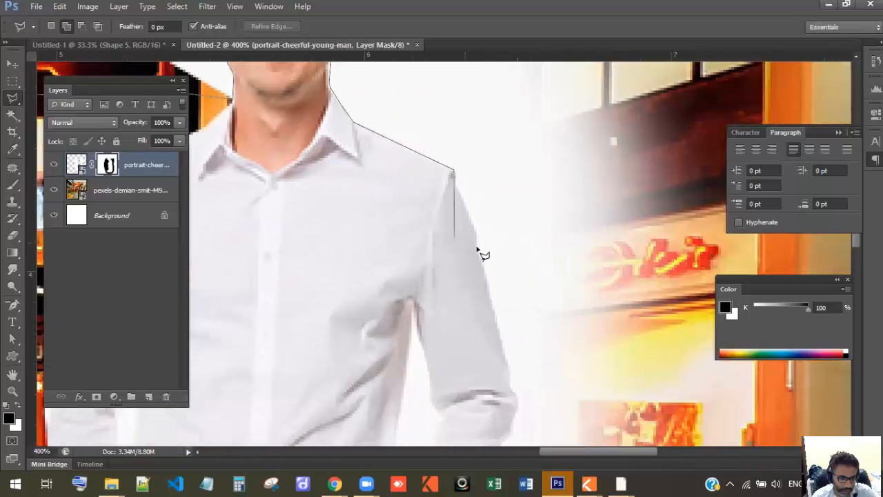
left_click(488, 271)
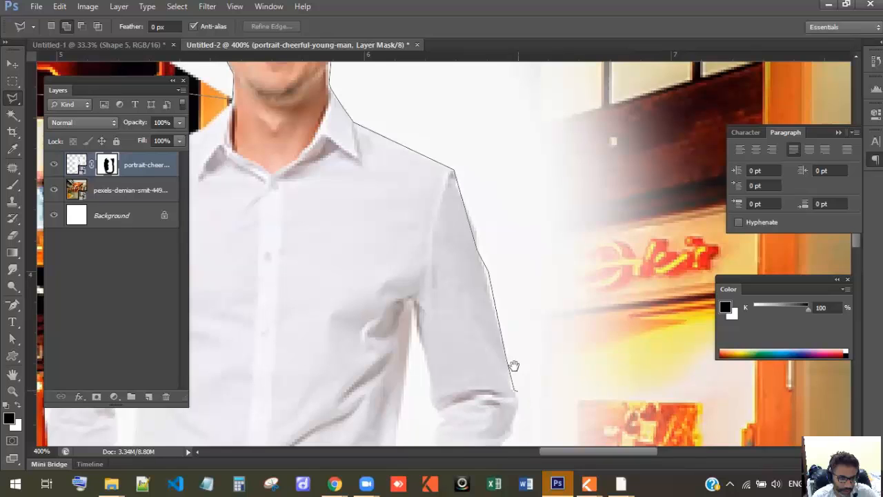
left_click_drag(514, 366, 546, 126)
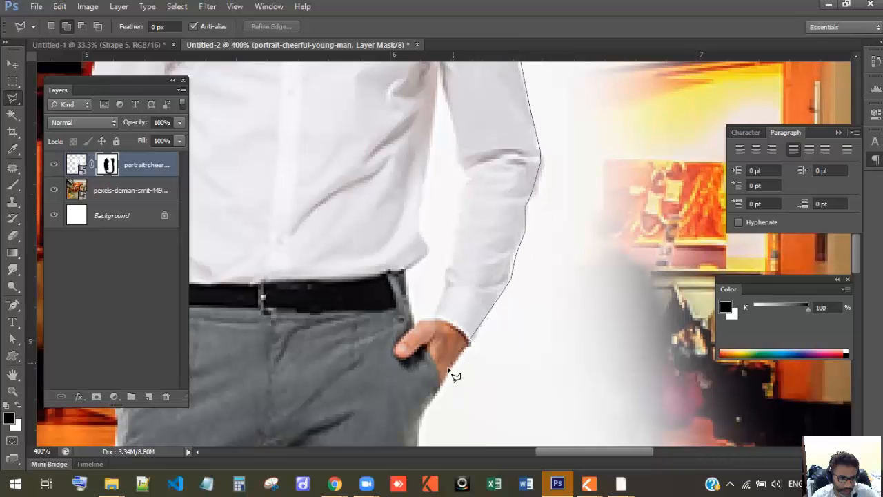
left_click_drag(441, 386, 522, 148)
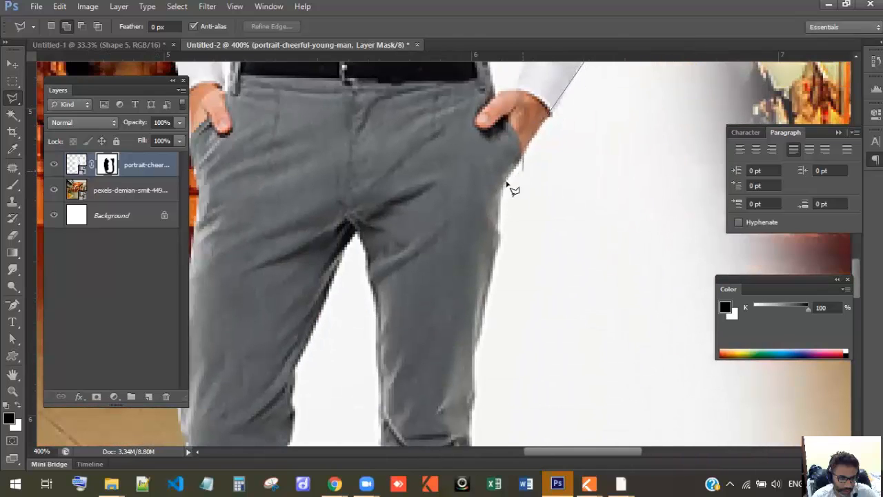
- Trace the lasso down the outer edge of the right-hand trouser leg, past the ankle and shoe, to the floor below
left_click(504, 220)
left_click_drag(473, 344, 470, 116)
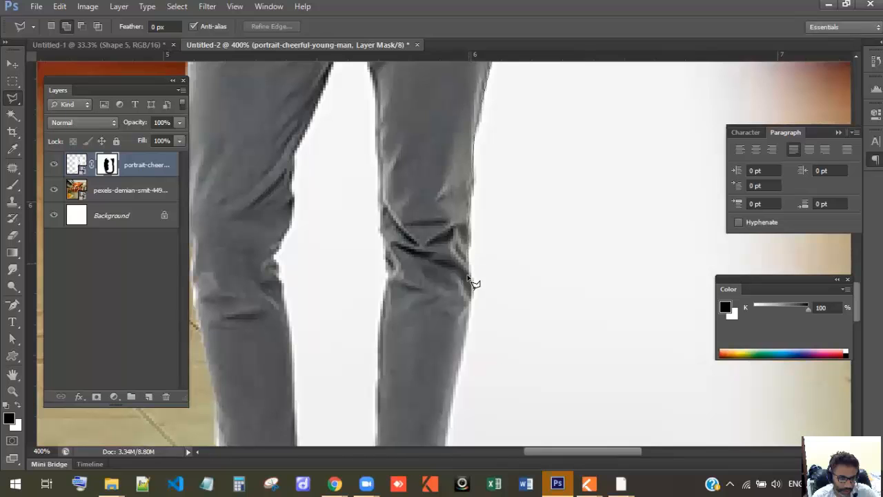
left_click_drag(464, 307, 485, 131)
left_click(485, 147)
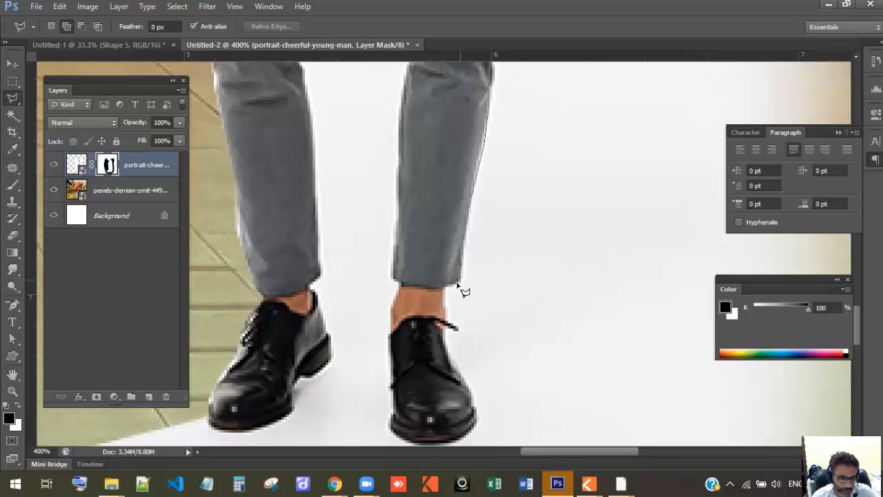
left_click(445, 317)
scroll(466, 228, "down", 5)
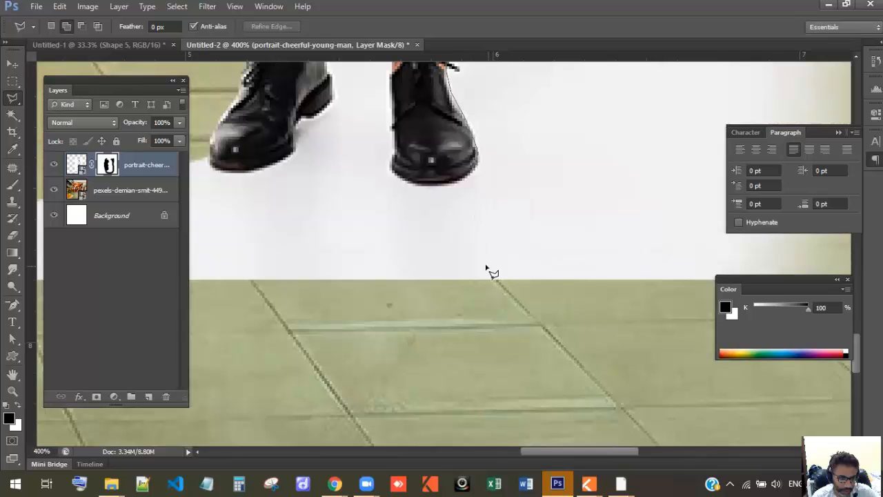
left_click(456, 309)
- Route the lasso around the white backdrop right of the man and above his head, and close the selection
scroll(528, 279, "down", 5)
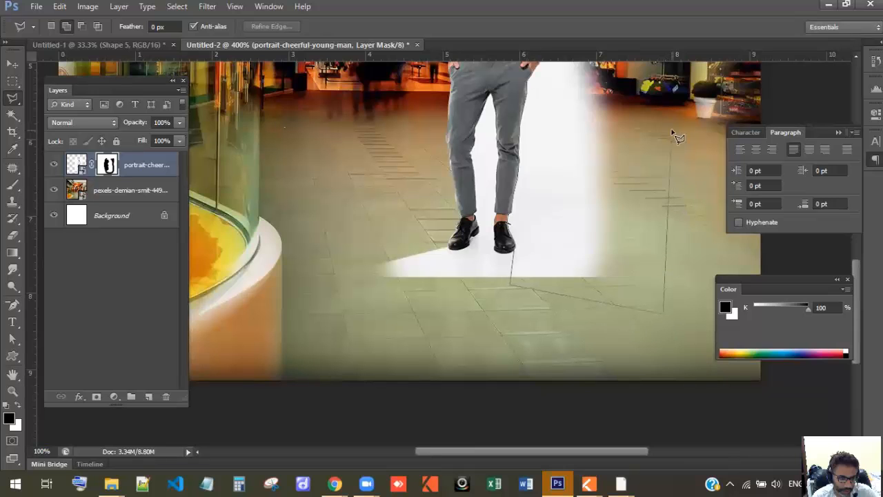
left_click_drag(656, 173, 618, 349)
left_click(594, 130)
left_click(547, 89)
left_click(332, 92)
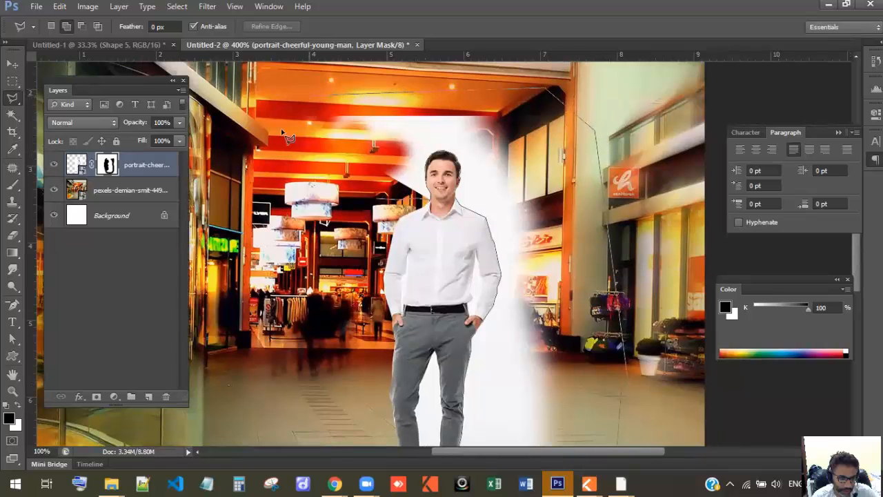
double_click(307, 255)
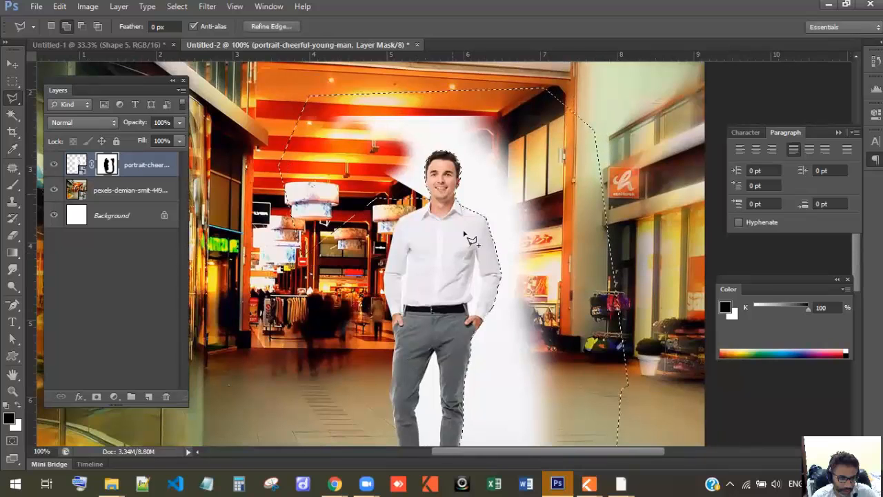
- Paint black on the layer mask inside the selection to hide the white backdrop around the head and right side, and deselect
left_click(12, 185)
mouse_move(338, 118)
left_mouse_down()
mouse_move(418, 159)
mouse_move(447, 156)
mouse_move(372, 228)
mouse_move(653, 270)
mouse_move(572, 149)
mouse_move(691, 160)
mouse_move(520, 217)
mouse_move(402, 110)
mouse_move(455, 224)
mouse_move(548, 371)
mouse_move(505, 255)
left_mouse_up()
mouse_move(463, 400)
left_mouse_down()
mouse_move(493, 376)
mouse_move(514, 386)
left_mouse_up()
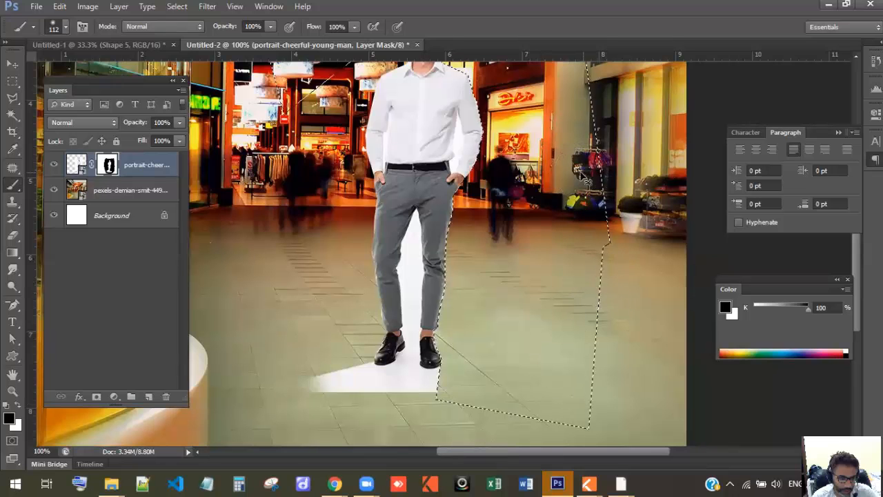
key("ctrl+d")
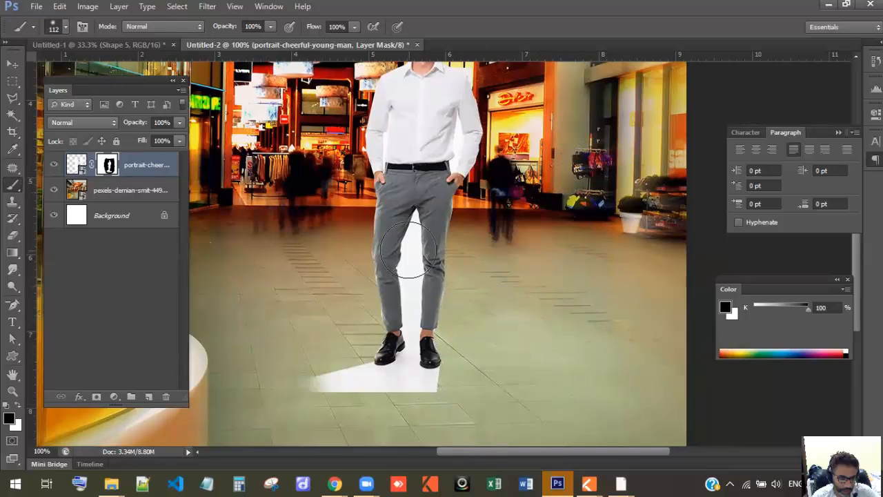
scroll(409, 253, "up", 2)
scroll(410, 256, "up", 3)
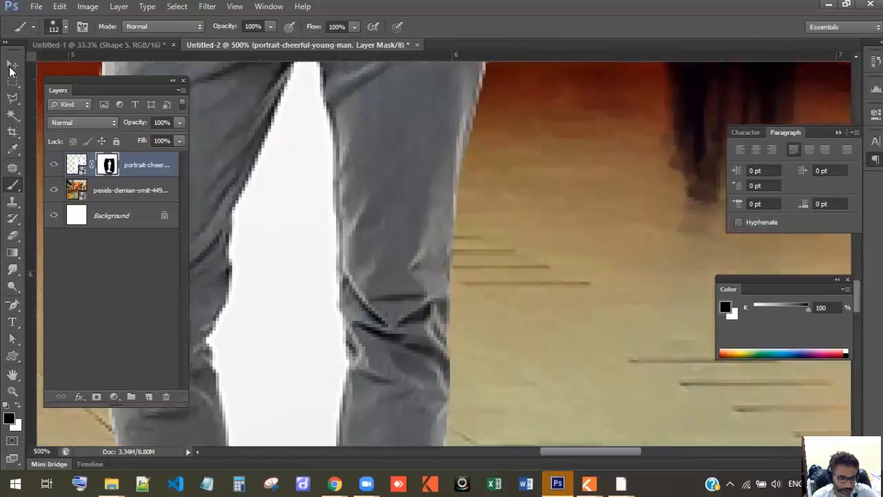
key("p")
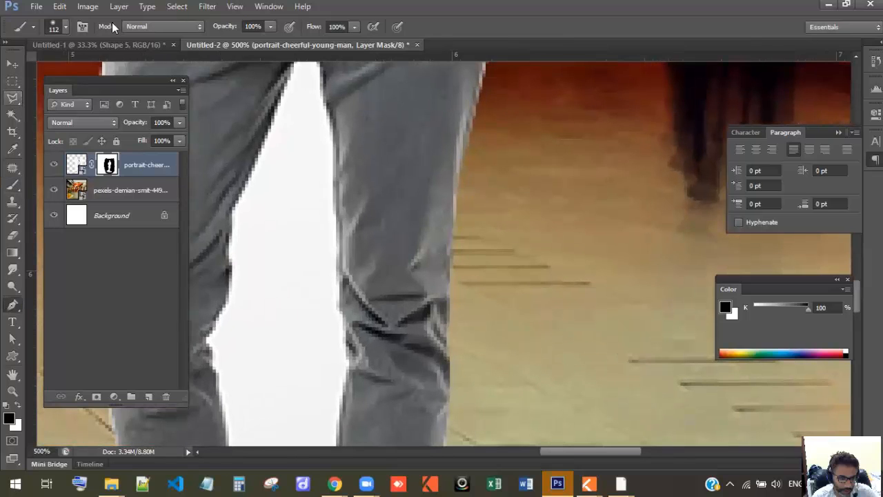
mouse_move(345, 185)
left_mouse_down()
mouse_move(354, 193)
mouse_move(371, 160)
mouse_move(304, 219)
mouse_move(310, 205)
mouse_move(614, 204)
left_mouse_up()
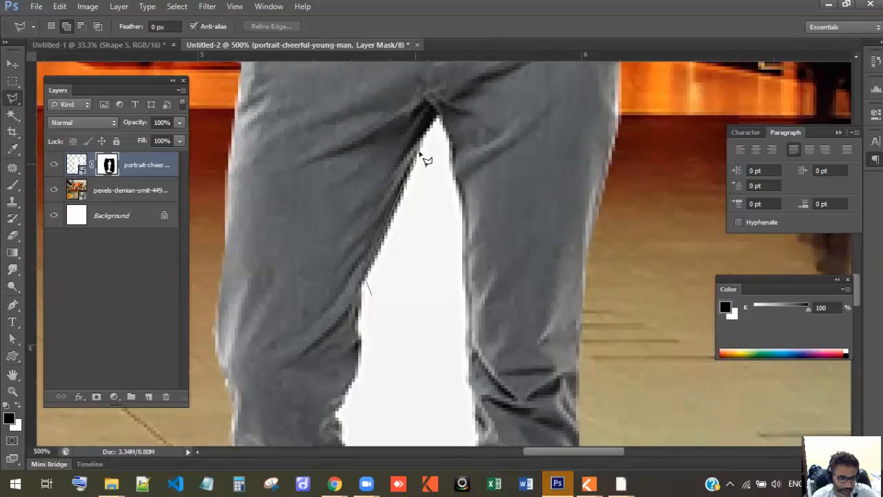
left_click(436, 121)
key("space")
left_click_drag(456, 306, 474, 150)
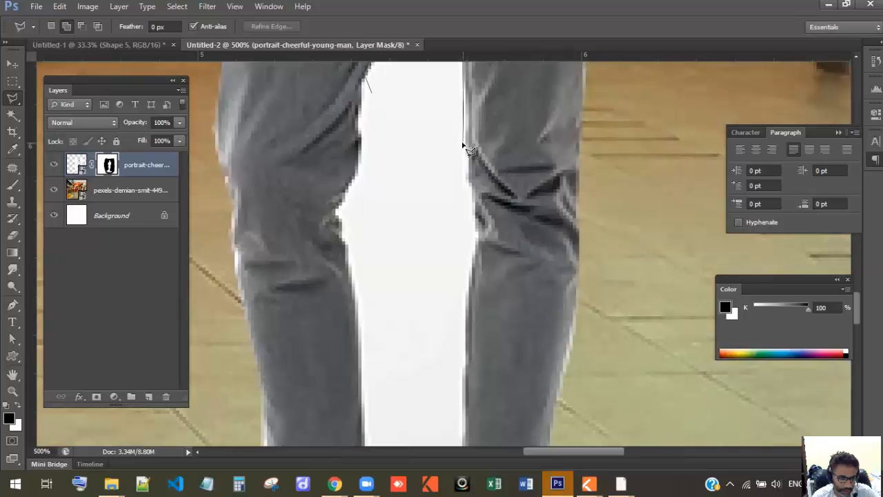
left_click(476, 231)
left_click_drag(468, 283, 484, 76)
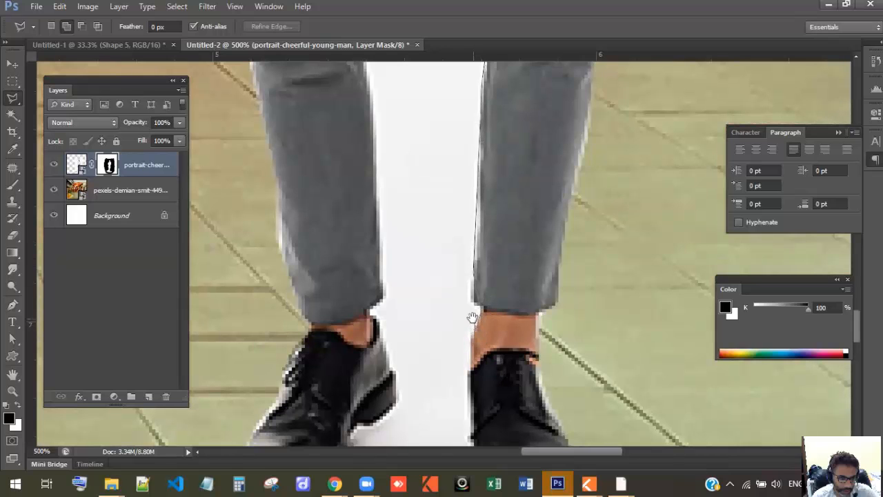
key("Escape")
- Select the white gap between the man's legs with the Magic Wand, paint it black on the layer mask, and deselect
scroll(478, 277, "down", 3)
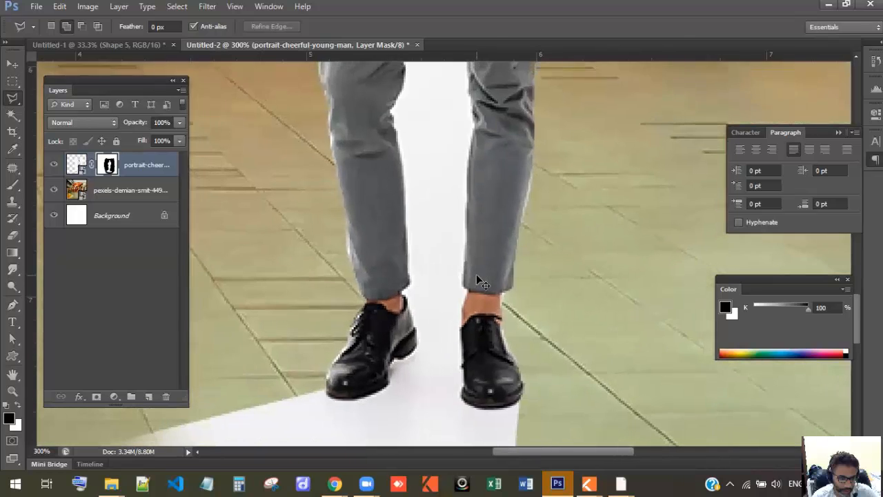
scroll(478, 278, "down", 1)
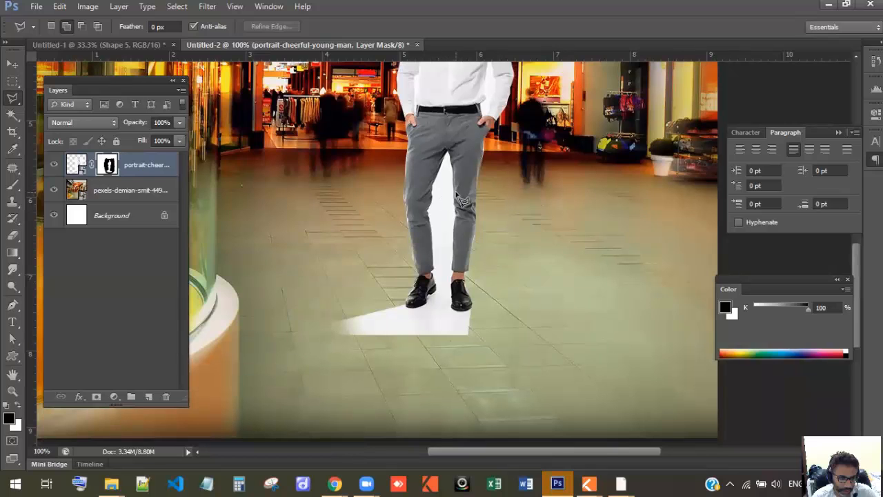
left_click(12, 120)
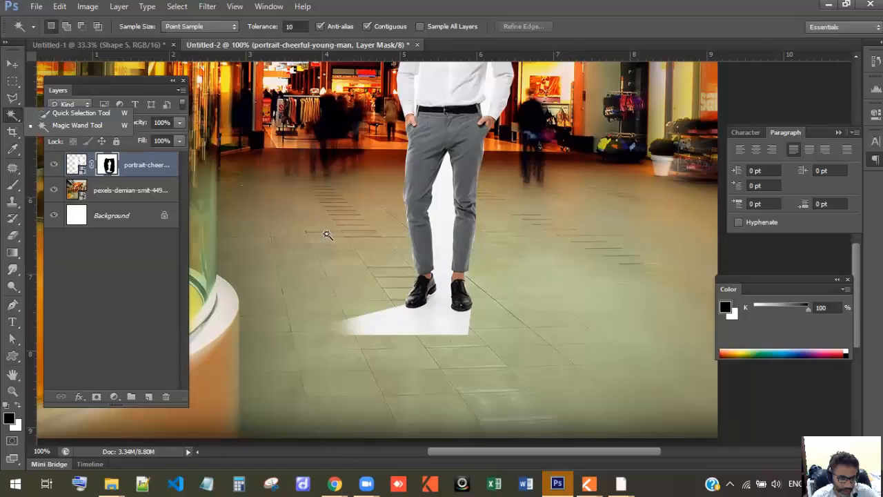
left_click(439, 216)
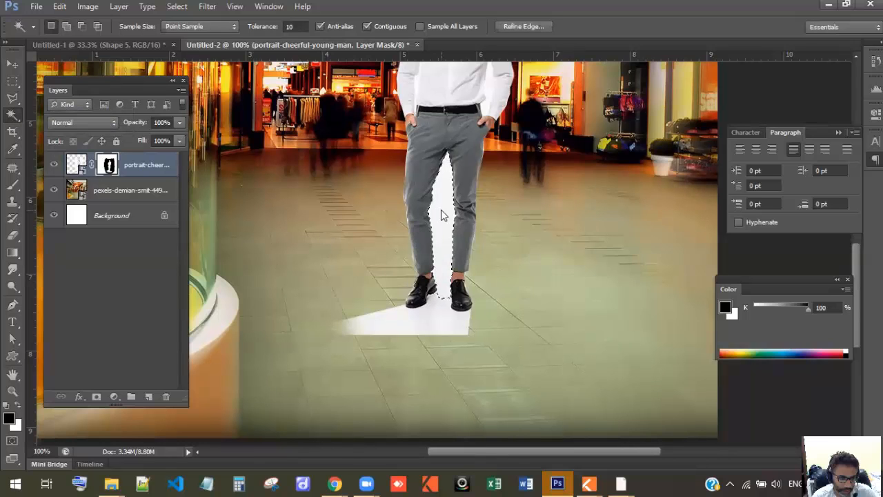
left_click(12, 184)
mouse_move(441, 163)
left_mouse_down()
mouse_move(456, 279)
mouse_move(439, 304)
mouse_move(442, 262)
left_mouse_up()
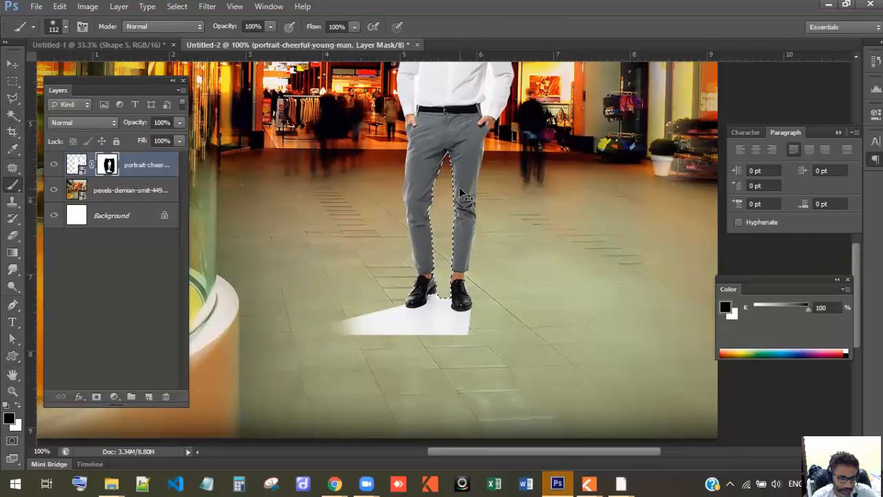
key("ctrl+d")
- Select the white floor area under the shoes with the Magic Wand, mask it with black, deselect, and brush away the leftover white at its edge
left_click_drag(445, 269, 442, 400)
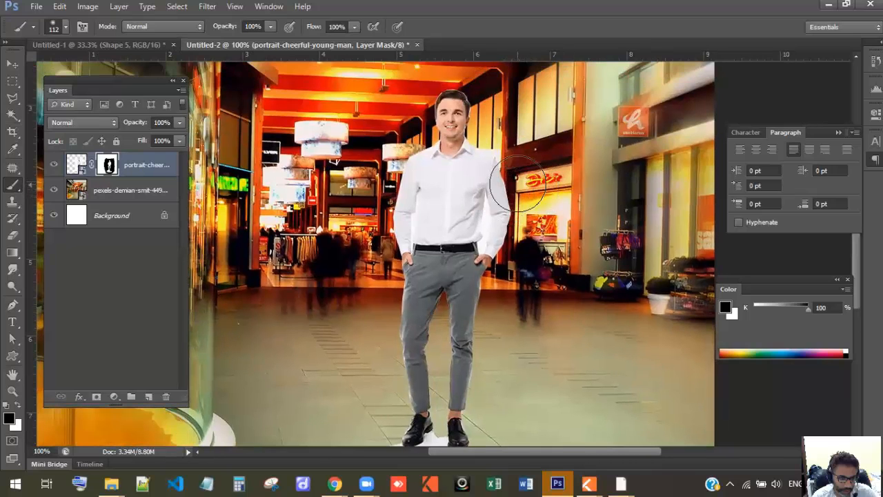
left_click_drag(445, 263, 461, 146)
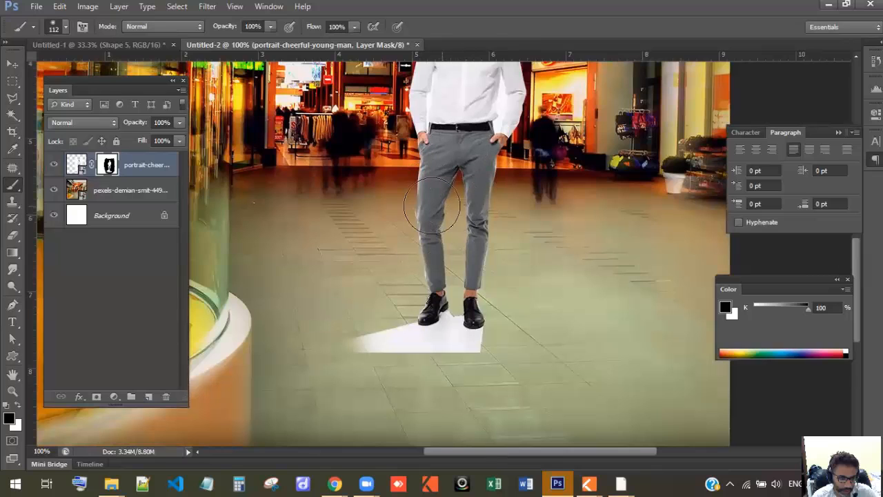
left_click(12, 114)
left_click(438, 335)
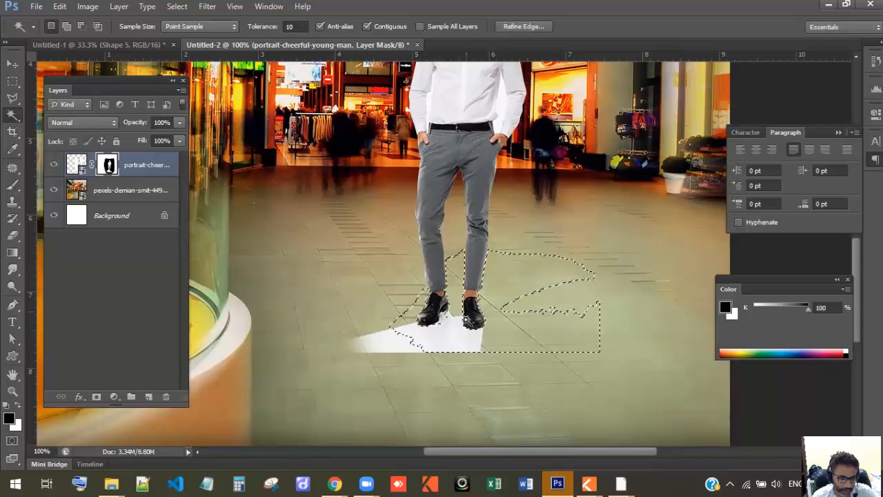
left_click(12, 185)
mouse_move(417, 372)
left_mouse_down()
mouse_move(461, 319)
mouse_move(453, 345)
left_mouse_up()
key("ctrl+d")
mouse_move(391, 356)
left_mouse_down()
mouse_move(366, 325)
mouse_move(362, 343)
left_mouse_up()
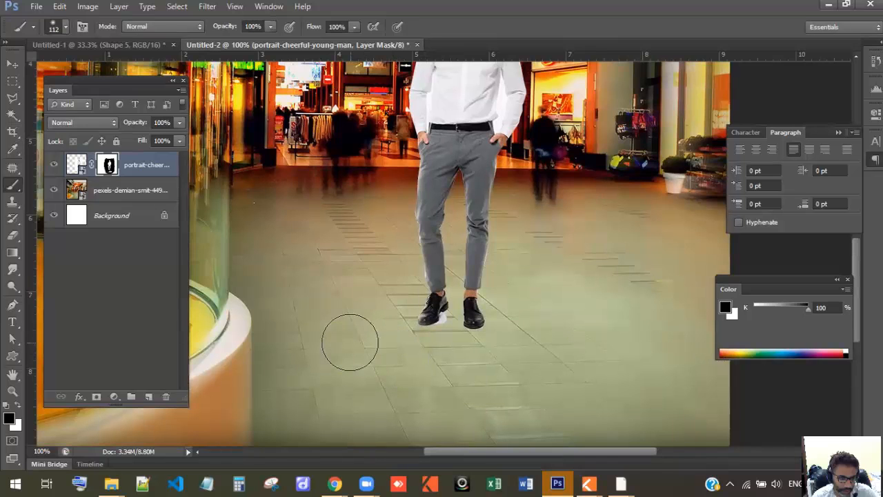
- Lasso the leftover white patch beside the shoe on the left, fill it with black on the layer mask, and deselect
key("ctrl+plus")
key("ctrl+plus")
key("ctrl+plus")
key("ctrl+plus")
left_click_drag(457, 283, 380, 5)
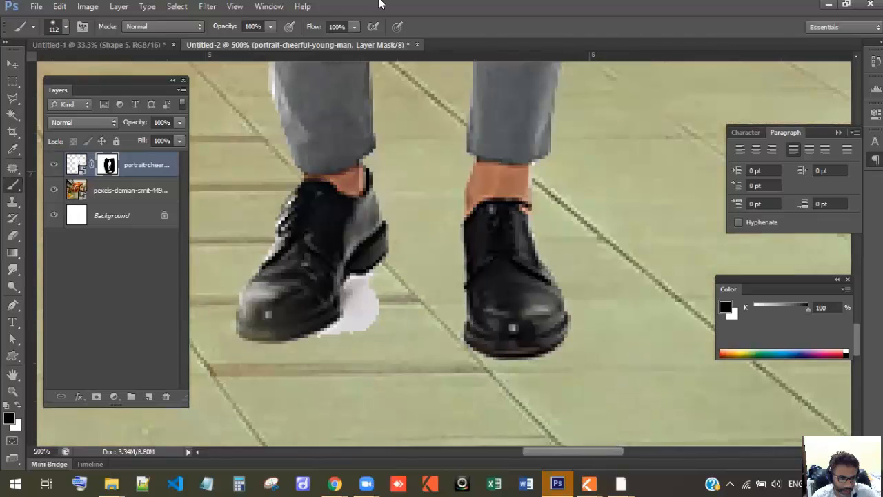
left_click(13, 98)
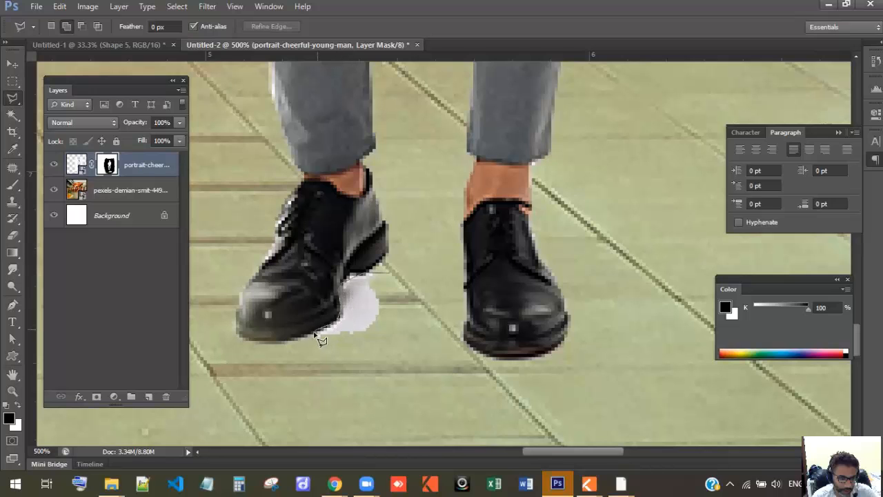
left_click_drag(310, 350, 397, 351)
scroll(503, 437, "left", 1)
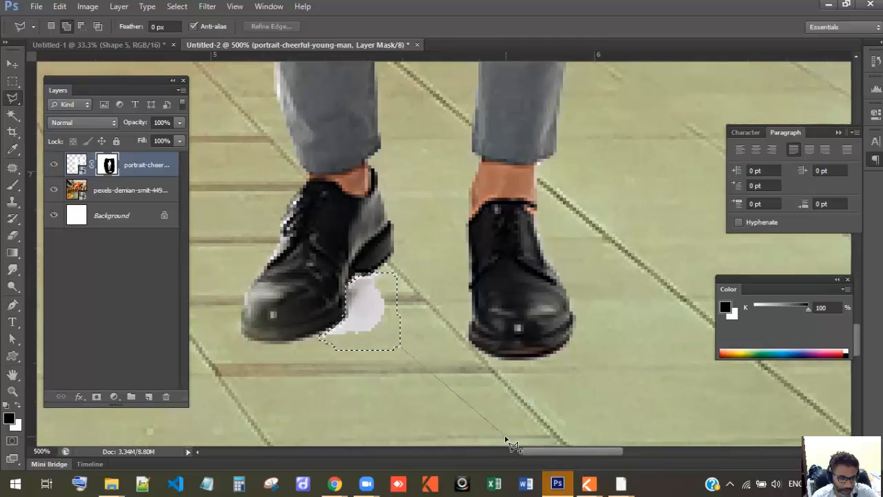
key("b")
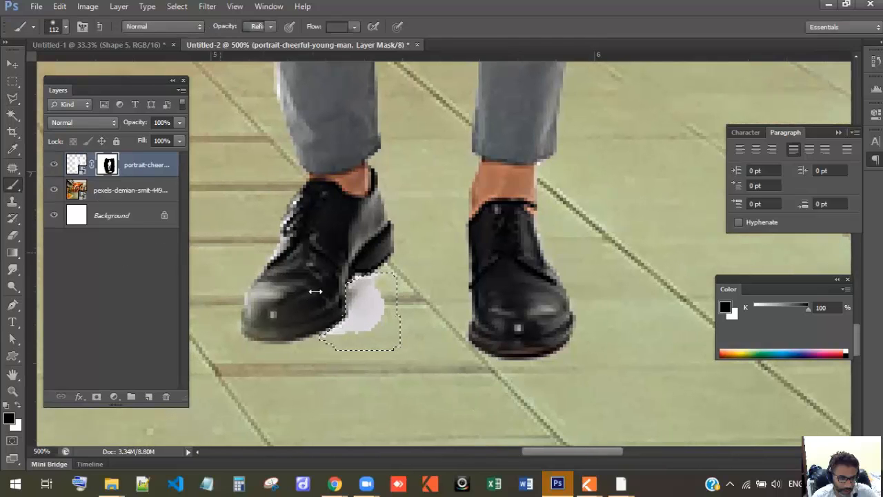
key("alt+BackSpace")
key("ctrl+d")
- Outline the white gap between the torso and the arm on the right with the Polygonal Lasso and paint it black on the mask
key("ctrl+minus")
key("ctrl+minus")
key("ctrl+minus")
key("ctrl+minus")
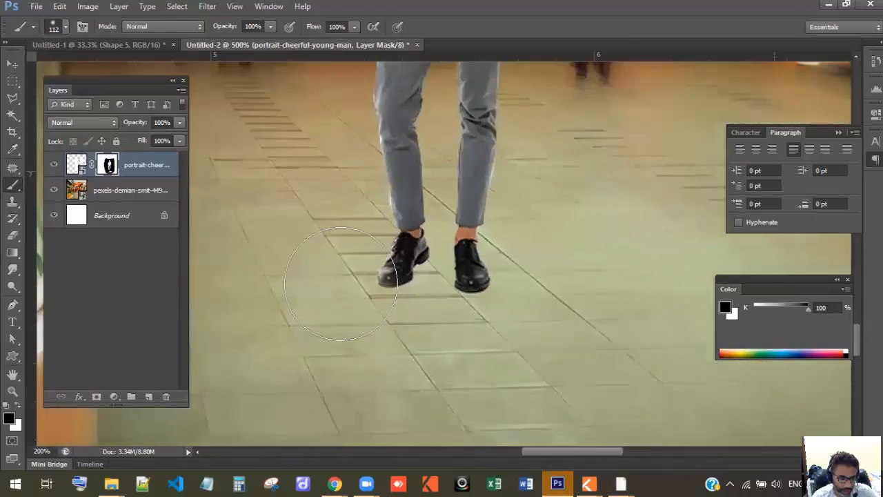
left_click_drag(439, 124, 429, 343)
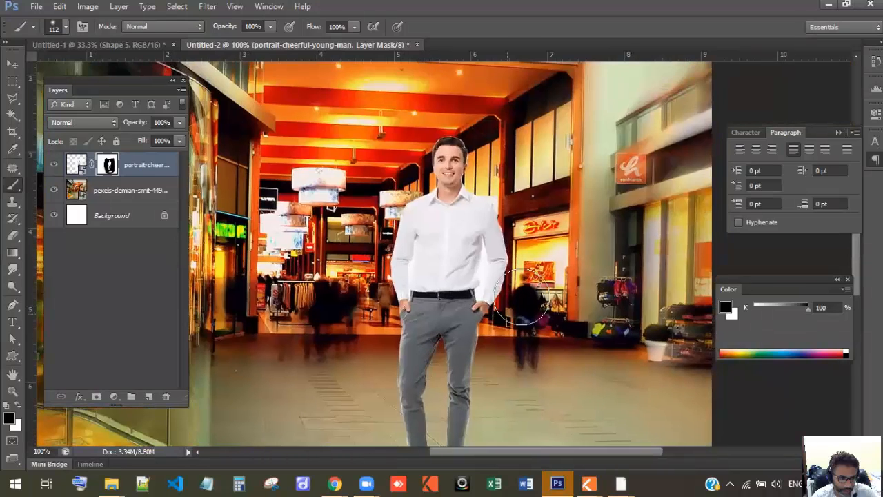
key("ctrl+plus")
key("ctrl+plus")
key("ctrl+plus")
key("ctrl+plus")
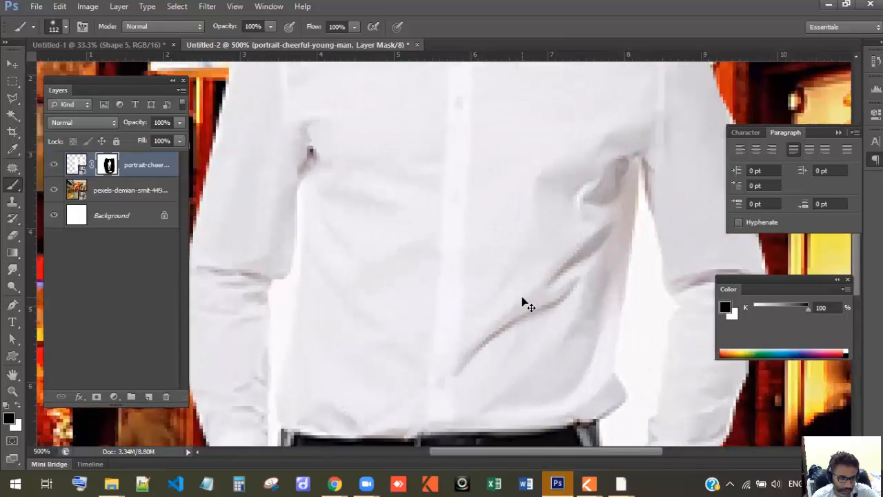
left_click_drag(442, 182, 401, 214)
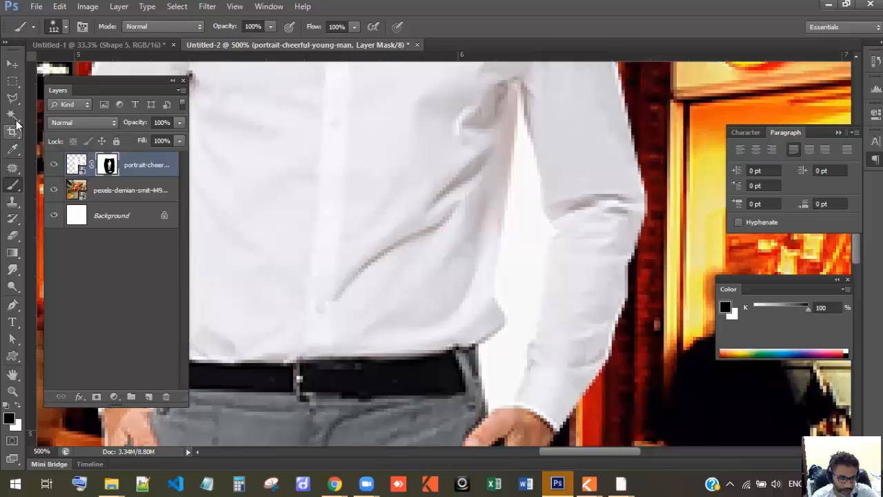
left_click(12, 97)
left_click(518, 91)
left_click(505, 222)
left_click(493, 287)
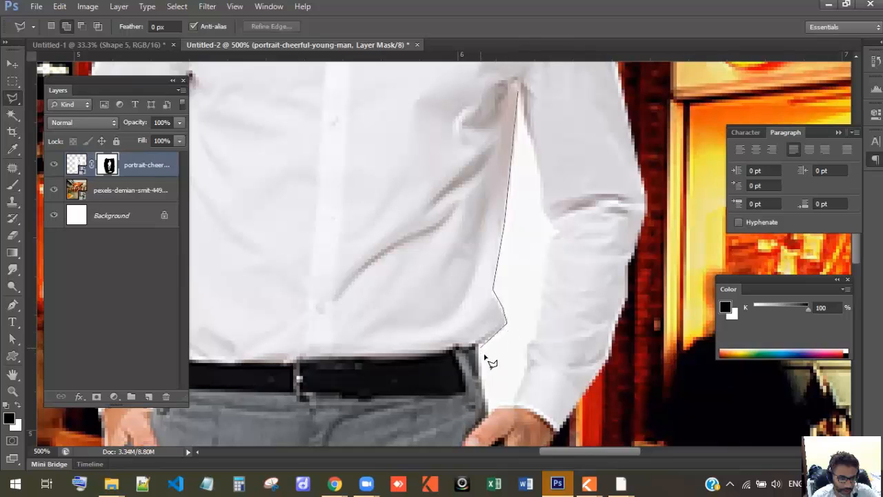
left_click(489, 409)
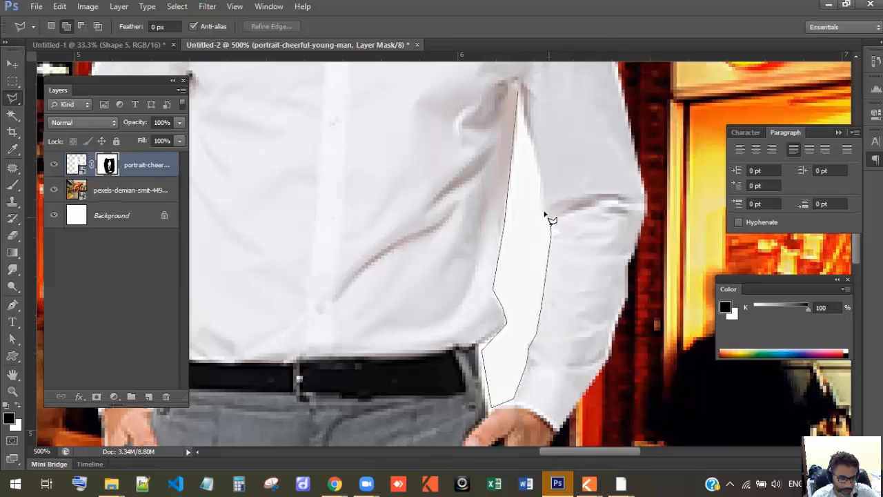
left_click(524, 109)
left_click(12, 184)
mouse_move(571, 200)
left_mouse_down()
mouse_move(533, 376)
mouse_move(526, 336)
mouse_move(497, 375)
left_mouse_up()
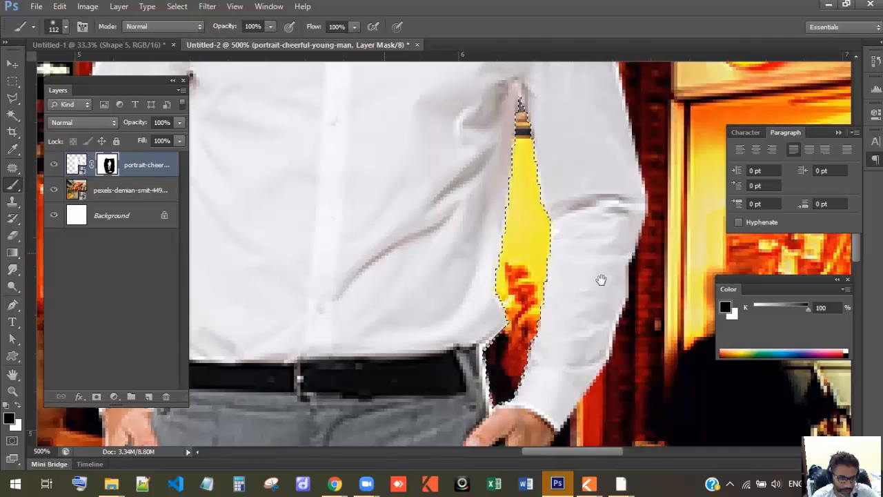
- Add the narrow white gap between the torso and the arm on the left to the lasso selection and paint it black on the mask
left_click_drag(600, 279, 627, 276)
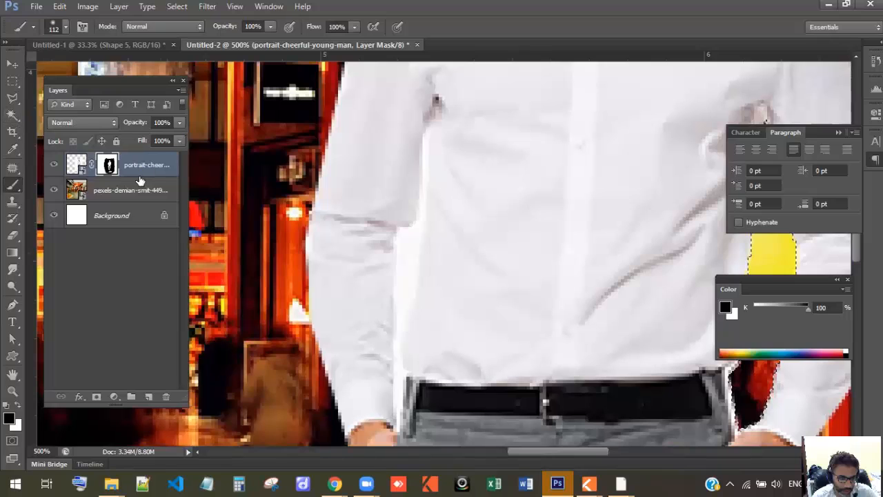
key("l")
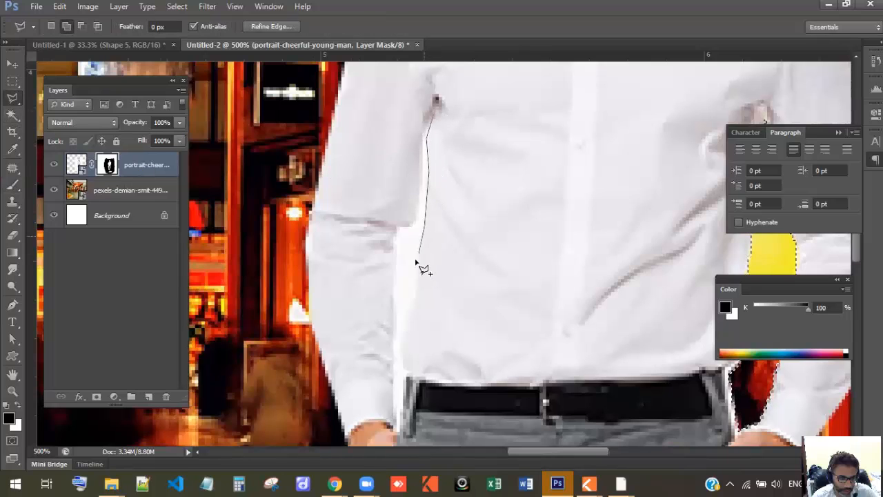
left_click(399, 424)
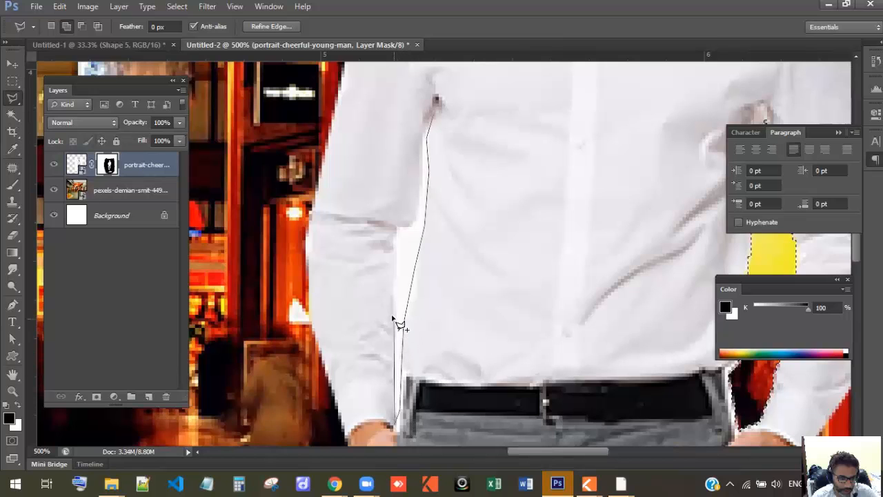
left_click(400, 223)
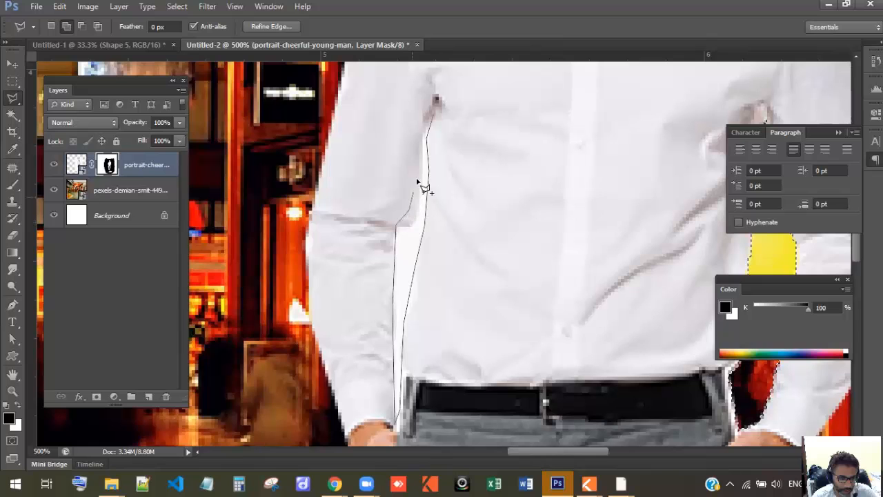
double_click(432, 119)
key("Escape")
left_click(11, 186)
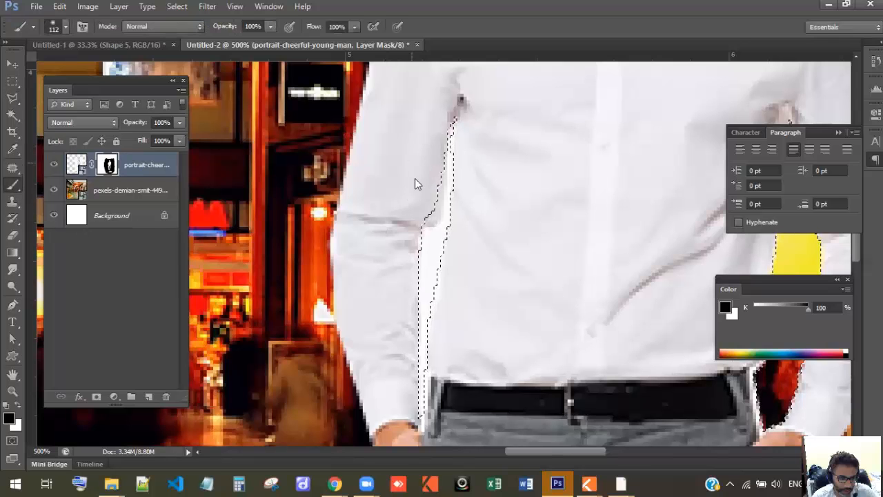
left_click_drag(415, 179, 456, 345)
scroll(524, 320, "down", 5)
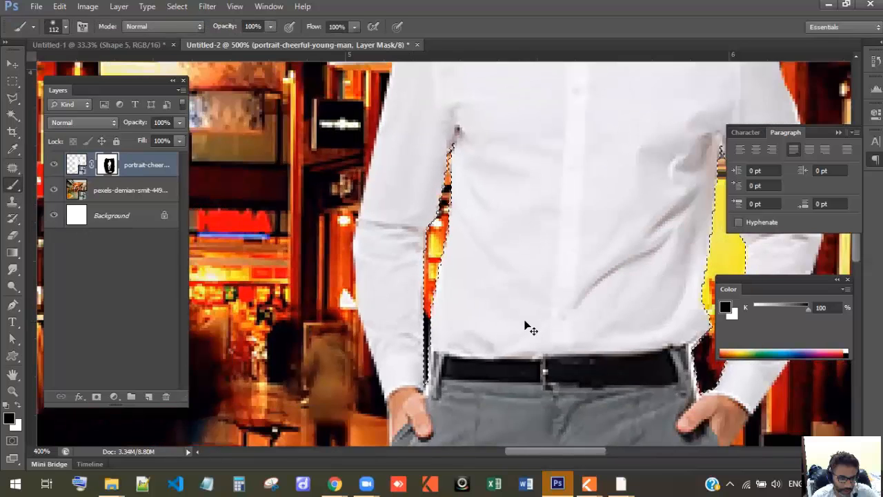
scroll(529, 329, "down", 2)
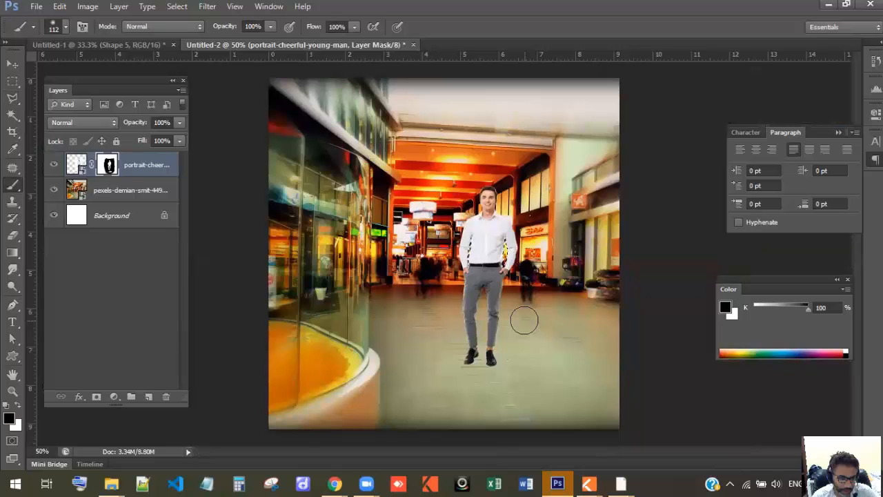
- Create a new empty layer between the man's cutout and the mall photo
scroll(524, 319, "up", 4)
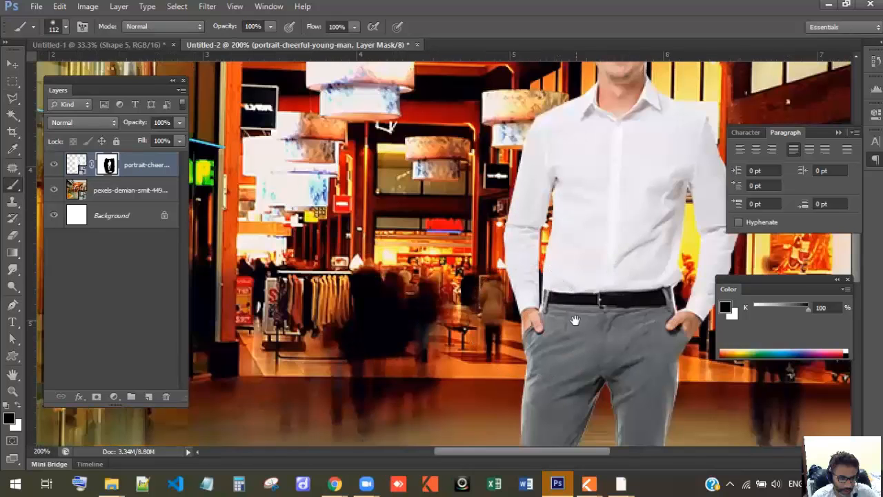
left_click_drag(611, 382, 493, 187)
mouse_move(621, 399)
left_mouse_down()
mouse_move(497, 205)
mouse_move(542, 217)
left_mouse_up()
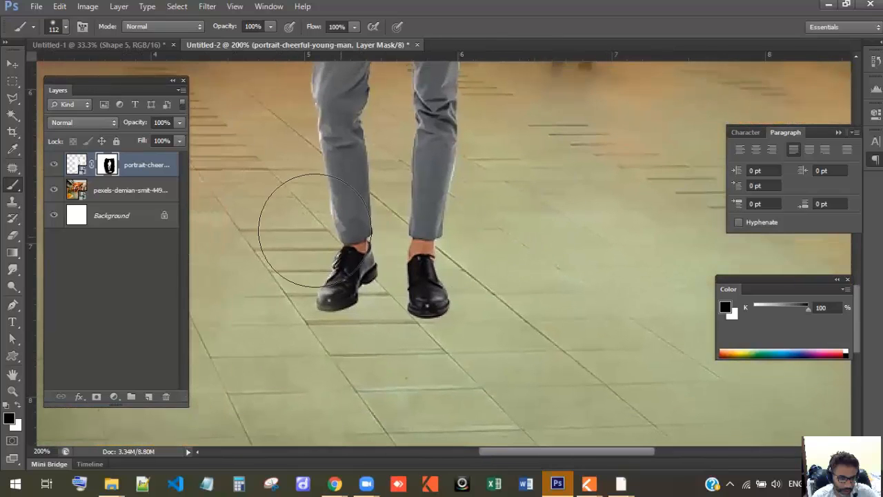
left_click(127, 188)
left_click(156, 397)
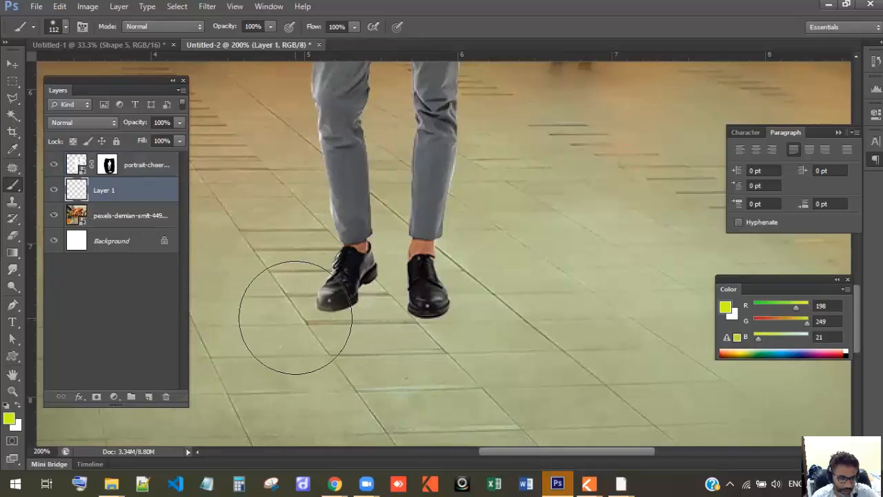
- Set the foreground color to black, 000000
right_click(12, 190)
left_click(9, 419)
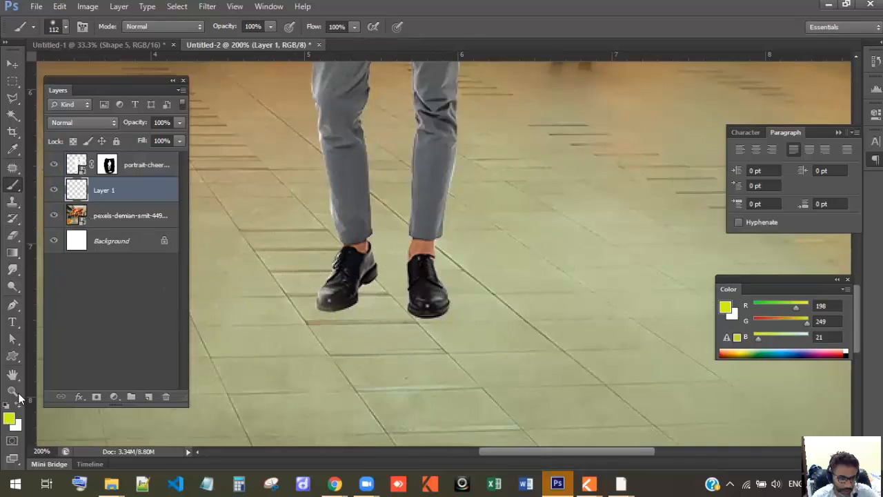
left_click_drag(191, 118, 68, 240)
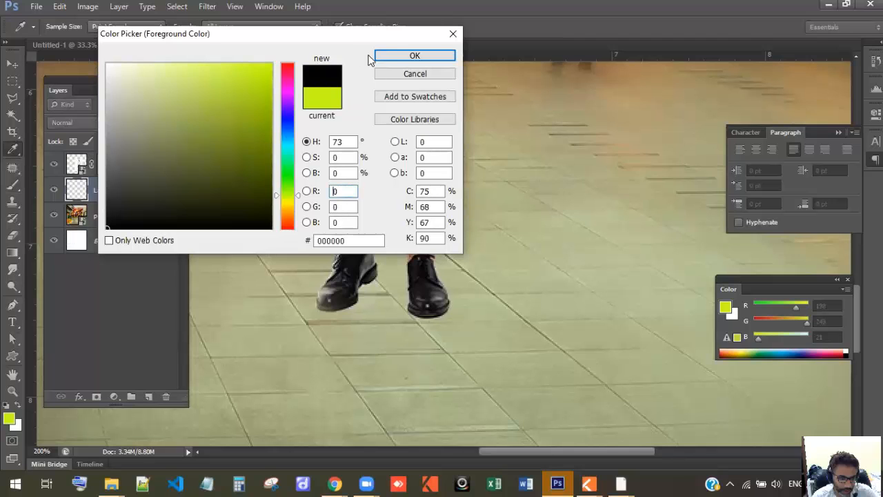
left_click(415, 55)
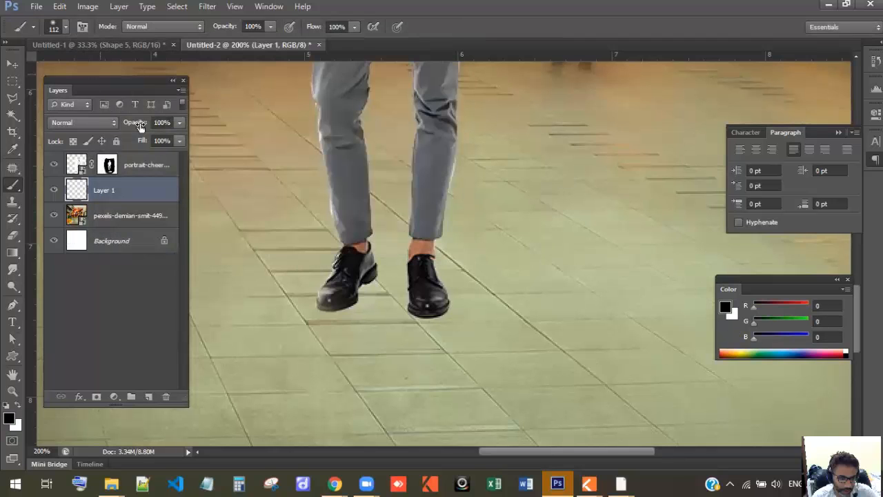
- Paint black shadows around both shoes on the new layer with a soft 45 px brush, and lower the layer opacity to 58%
right_click(351, 235)
left_click(389, 248)
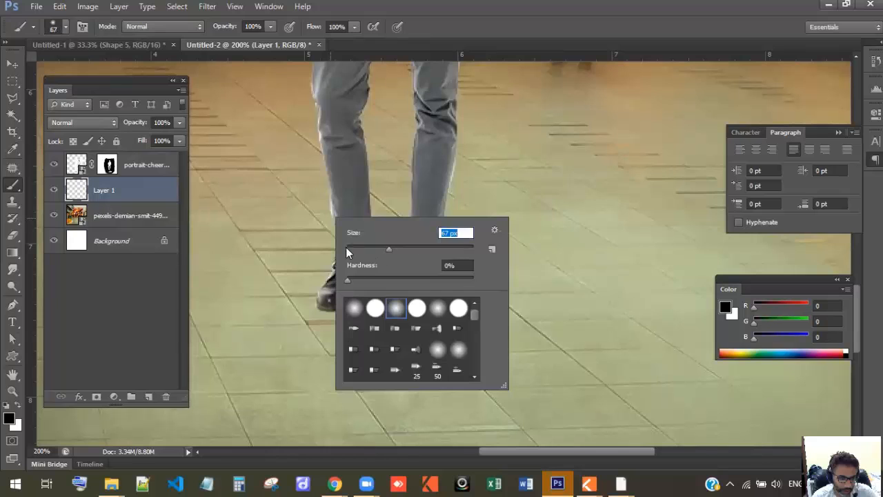
left_click(374, 248)
left_click(145, 199)
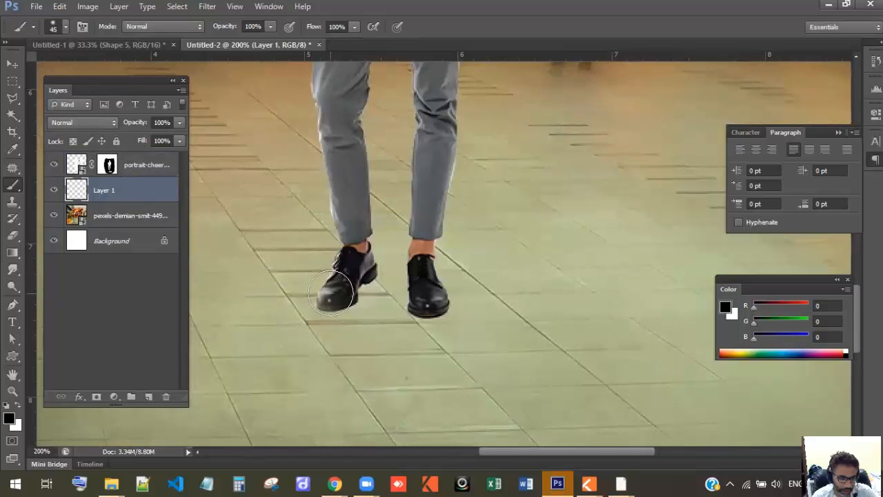
left_click(334, 293)
mouse_move(348, 286)
left_mouse_down()
mouse_move(350, 276)
mouse_move(355, 283)
left_mouse_up()
mouse_move(424, 303)
left_mouse_down()
mouse_move(422, 314)
mouse_move(421, 290)
mouse_move(432, 295)
mouse_move(387, 279)
mouse_move(422, 305)
left_mouse_up()
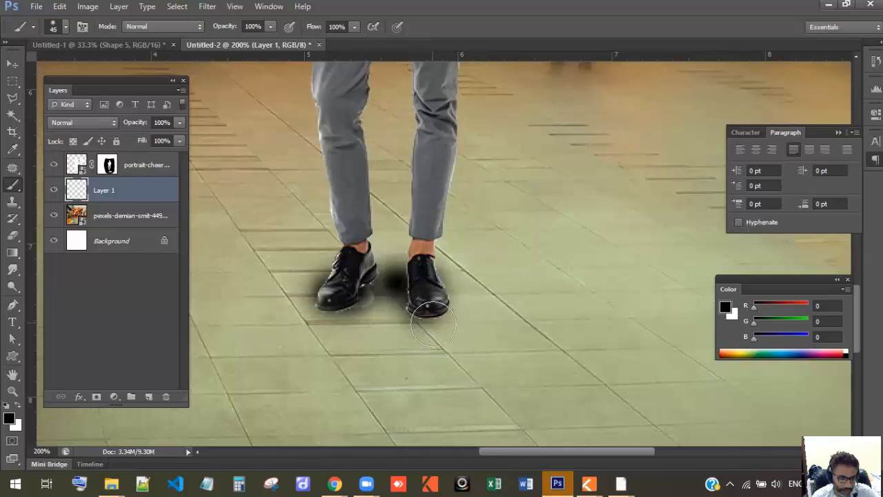
left_click(178, 123)
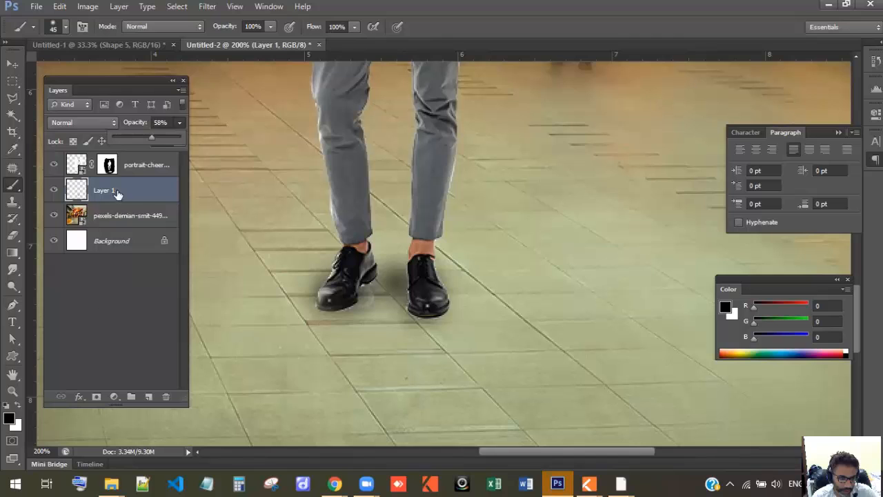
- Try painting white on the man's layer mask between the shoes, undo the stroke, and switch the foreground back to black
left_click(108, 166)
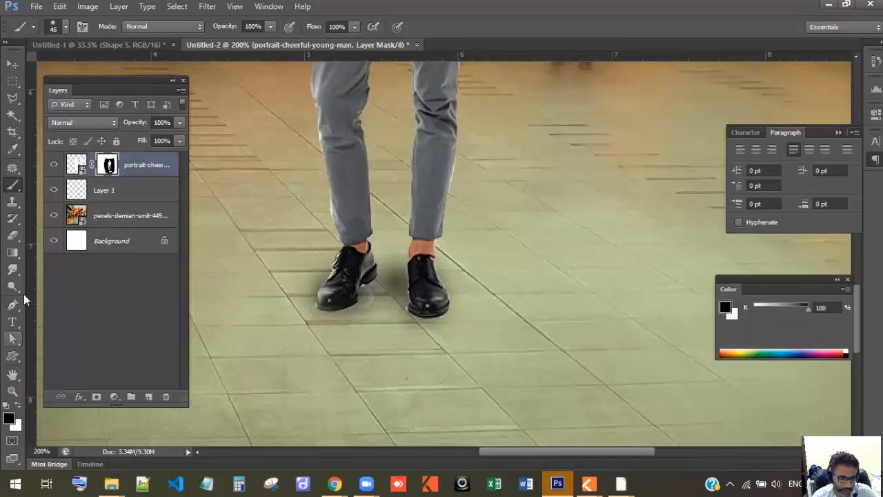
left_click(18, 405)
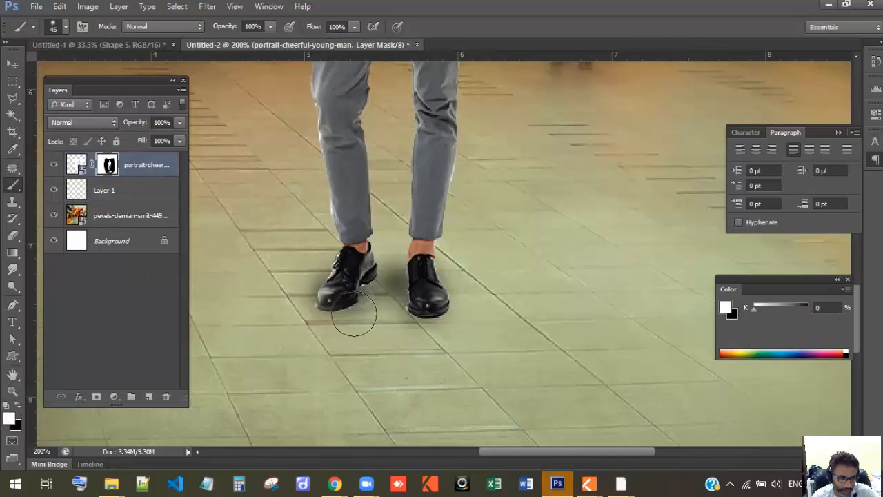
left_click(379, 304)
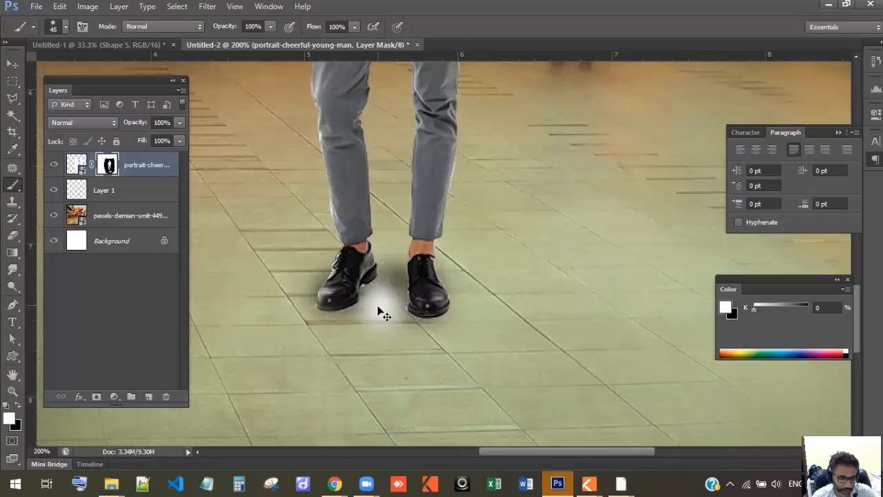
key("ctrl+z")
left_click(19, 407)
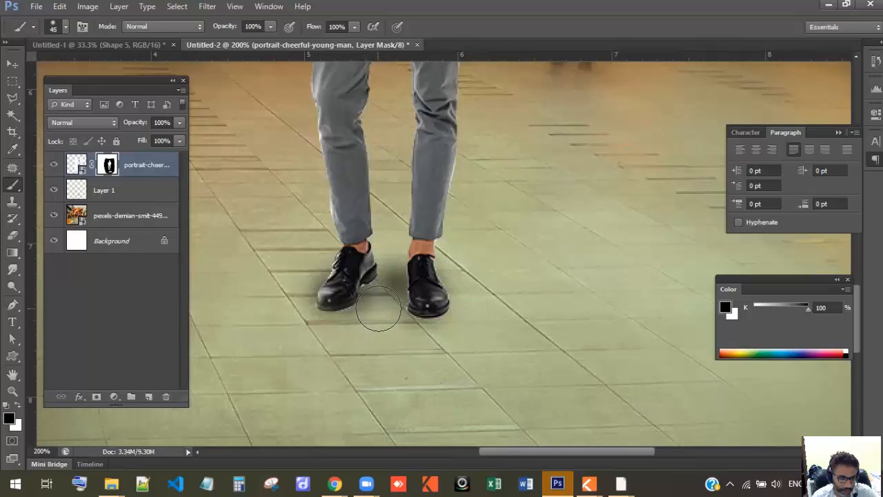
key("ctrl+minus")
key("ctrl+minus")
key("ctrl+minus")
key("ctrl+minus")
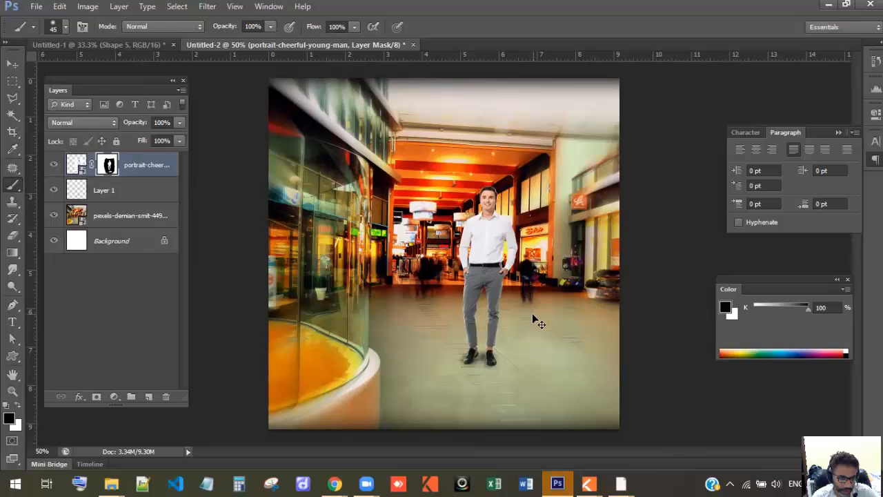
key("ctrl+minus")
key("ctrl+plus")
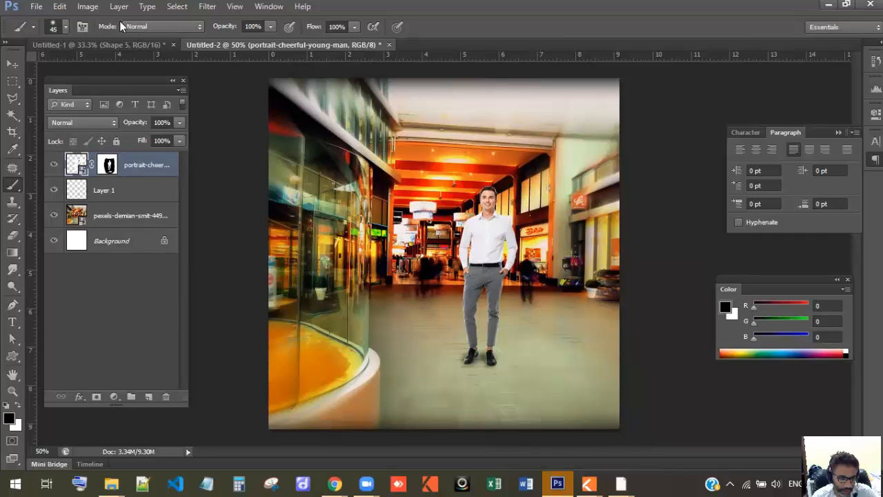
left_click(88, 6)
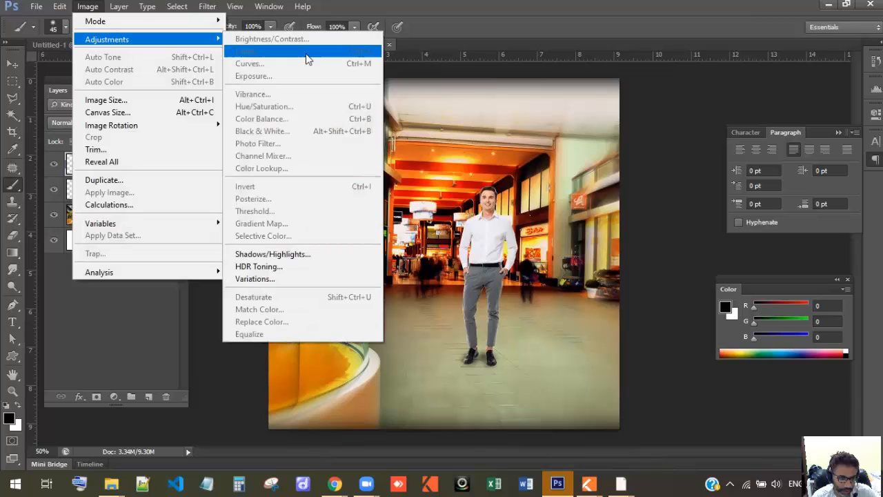
left_click(524, 269)
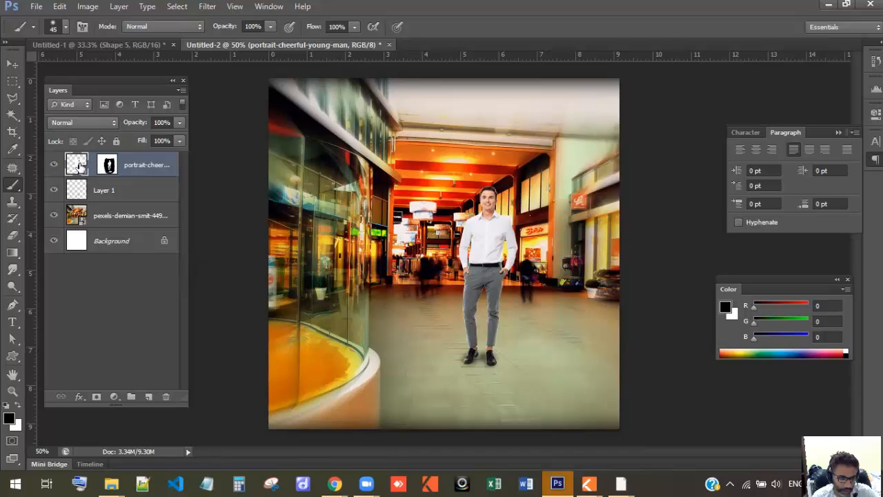
left_click(88, 6)
mouse_move(127, 40)
left_click(669, 334)
left_click(139, 189)
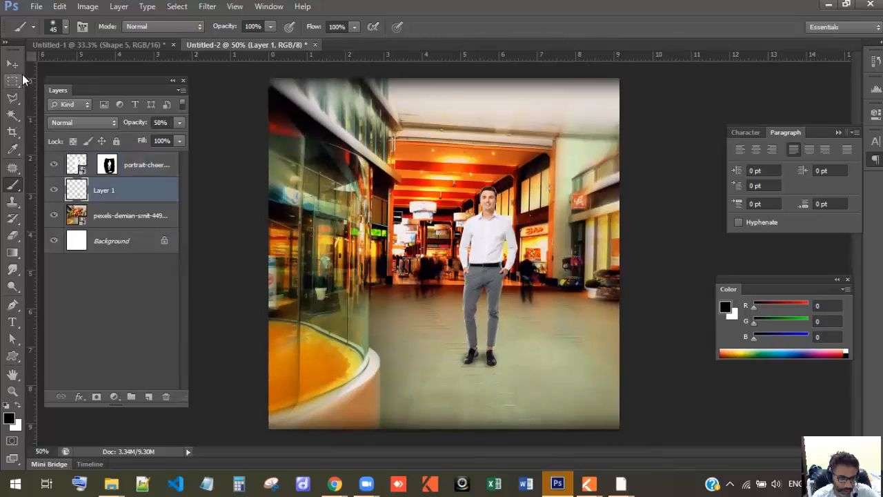
- Open the contents of the man's smart object for editing in their own document
left_click(76, 169)
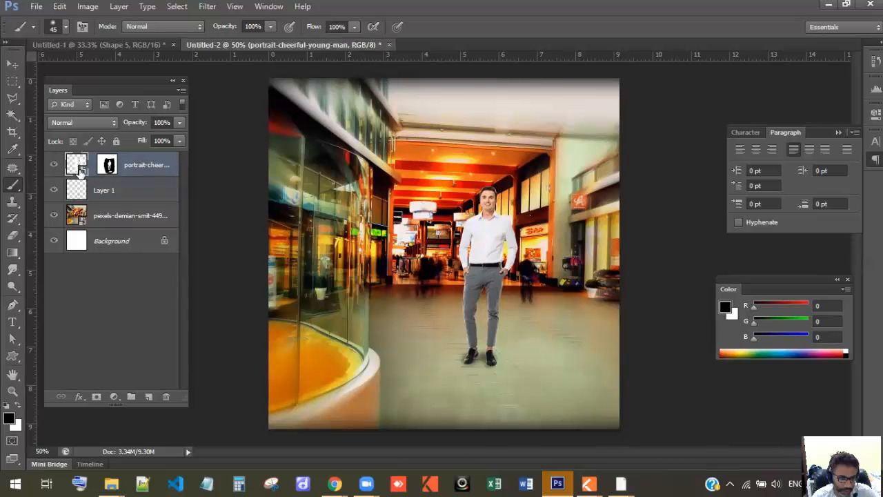
double_click(81, 168)
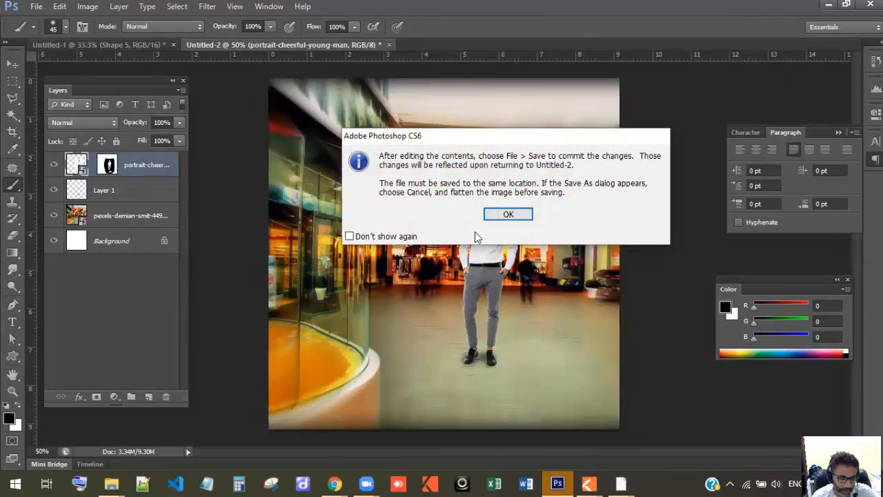
left_click(509, 213)
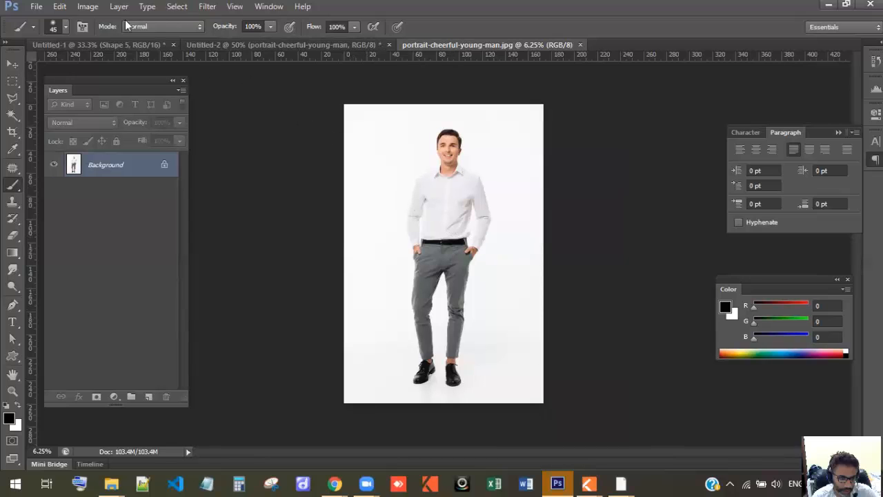
- Lower the brightness of the man's source photo to -55 with a Brightness/Contrast adjustment
left_click(88, 7)
mouse_move(111, 39)
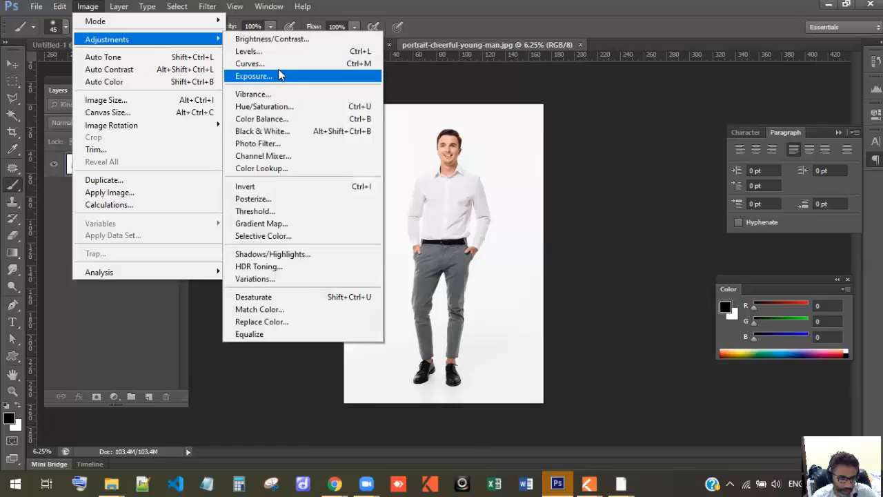
left_click(283, 39)
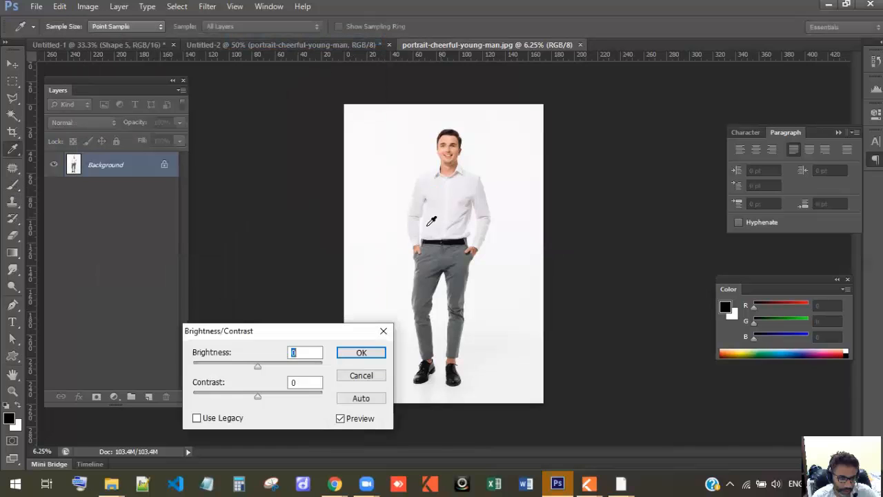
left_click_drag(256, 367, 234, 373)
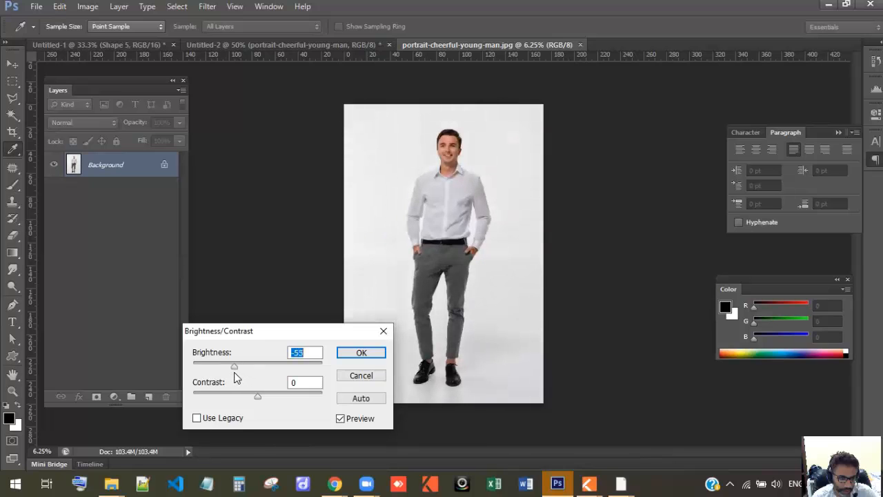
left_click(361, 353)
key("b")
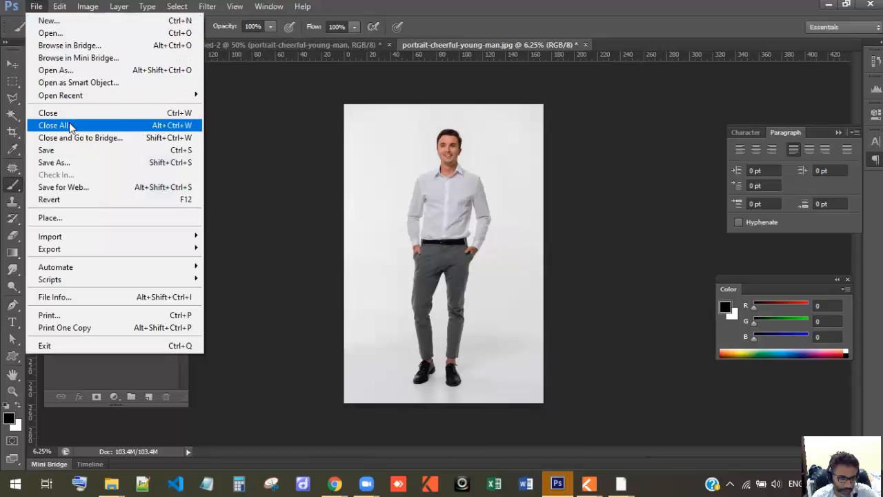
- Save the edited smart object contents, close their document, and check the darkened man in the mall composition
left_click(69, 149)
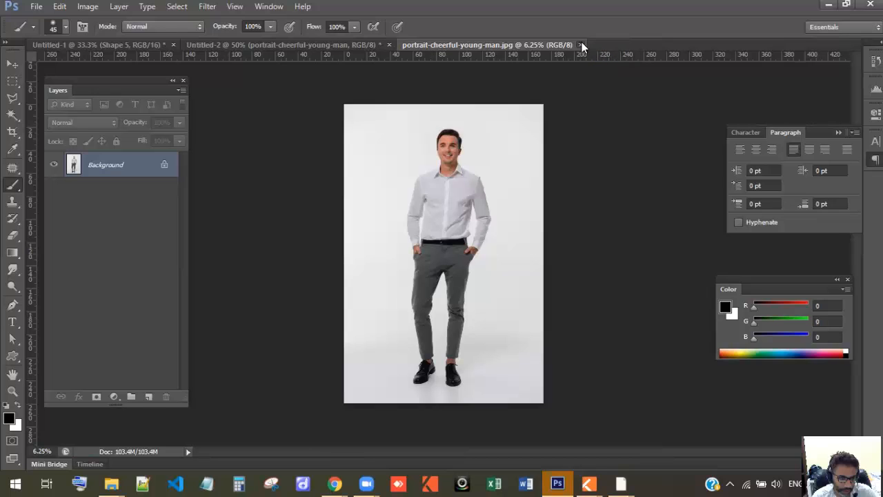
left_click(581, 43)
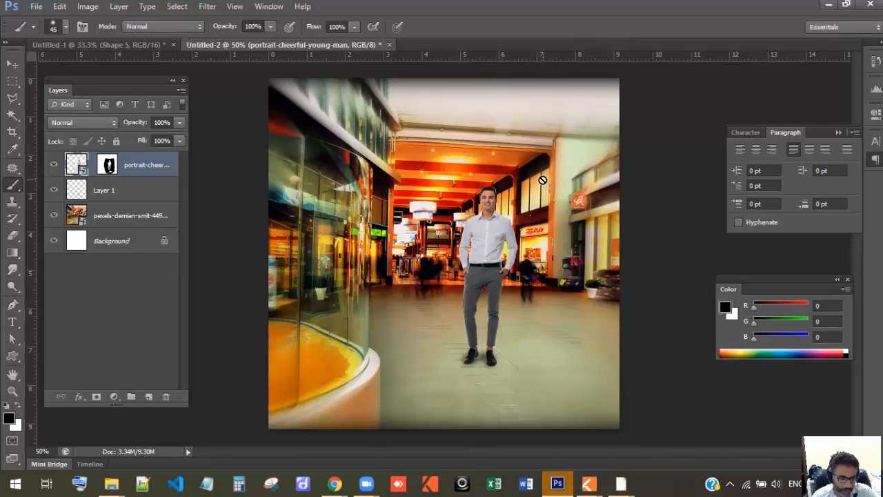
key("ctrl+plus")
key("ctrl+plus")
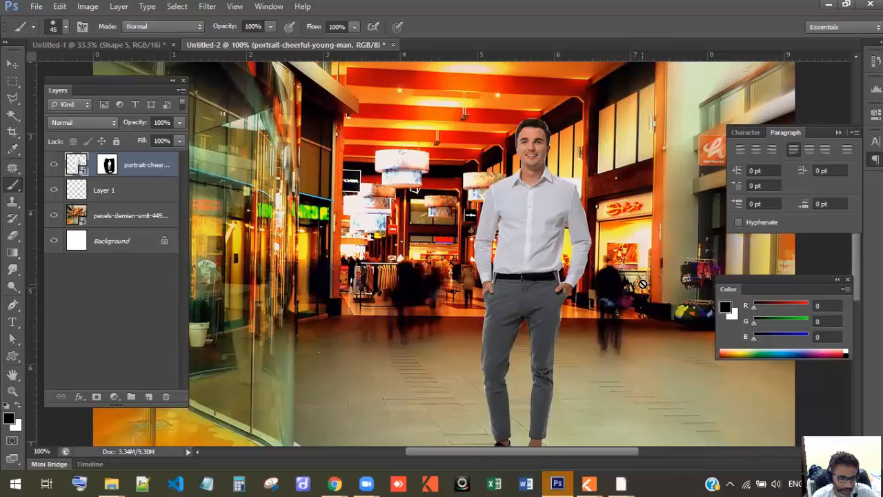
key("ctrl+minus")
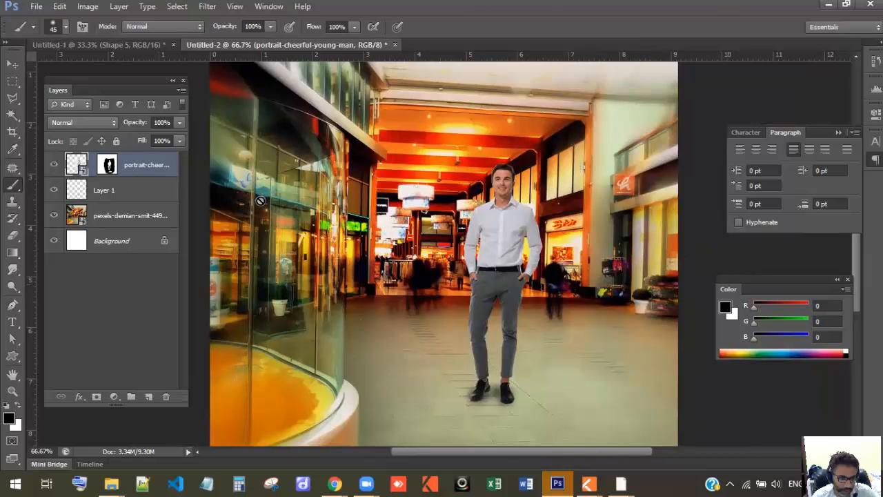
- Save the mall composition as "background change" in PSD format in the Graphics folder with Maximize Compatibility on, and close it
left_click(37, 7)
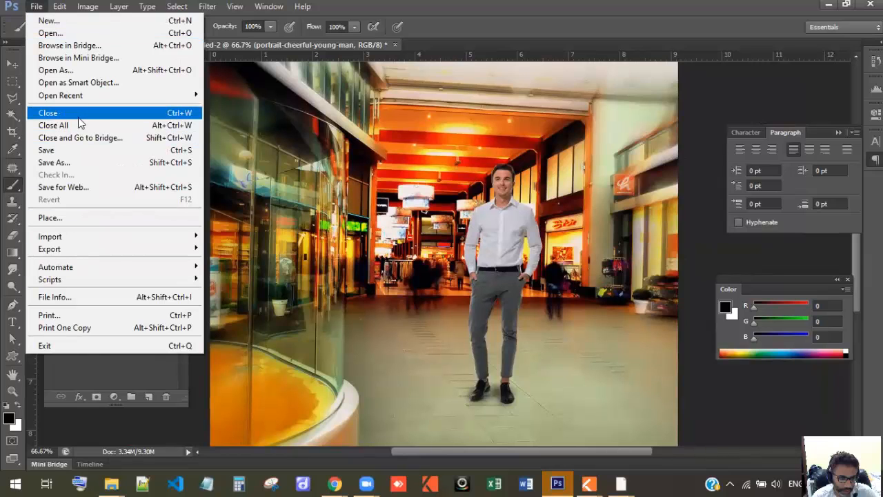
left_click(63, 154)
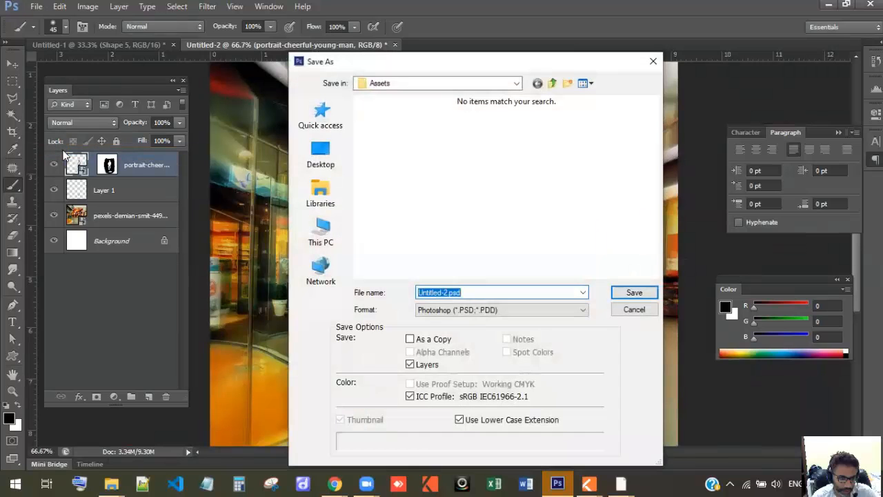
left_click(553, 84)
left_click(482, 291)
left_click_drag(482, 292, 405, 288)
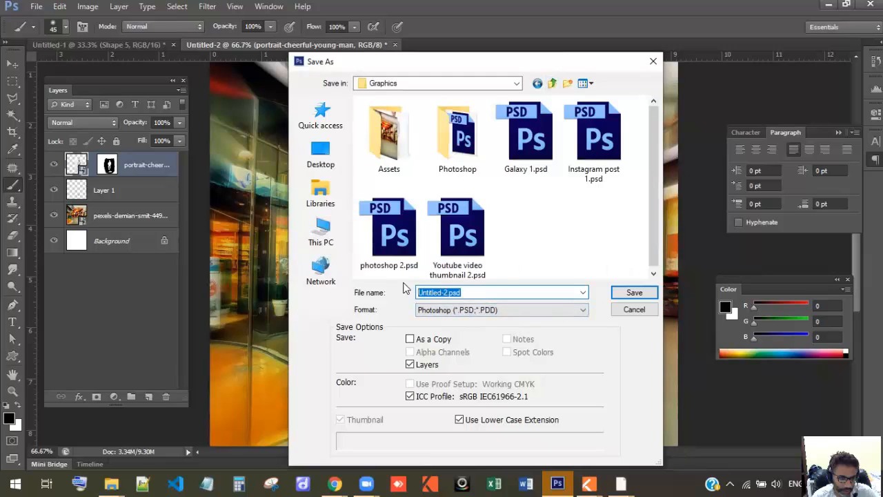
type("back")
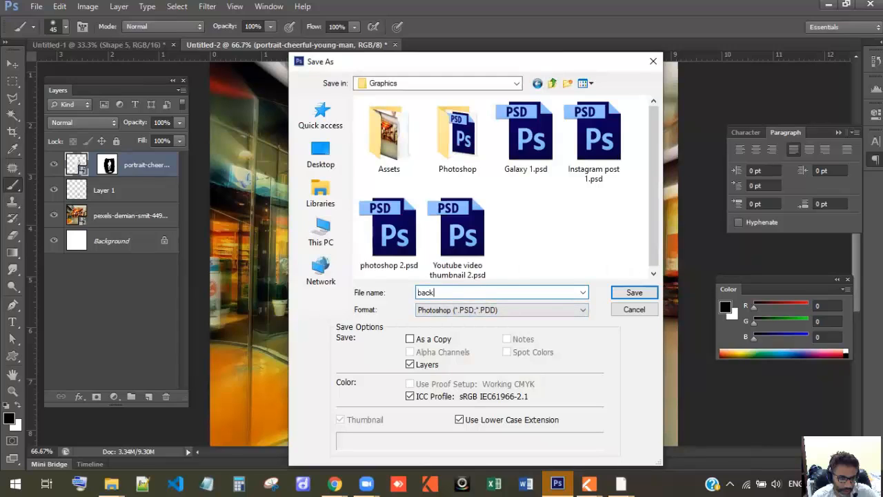
type("ground change")
key("Return")
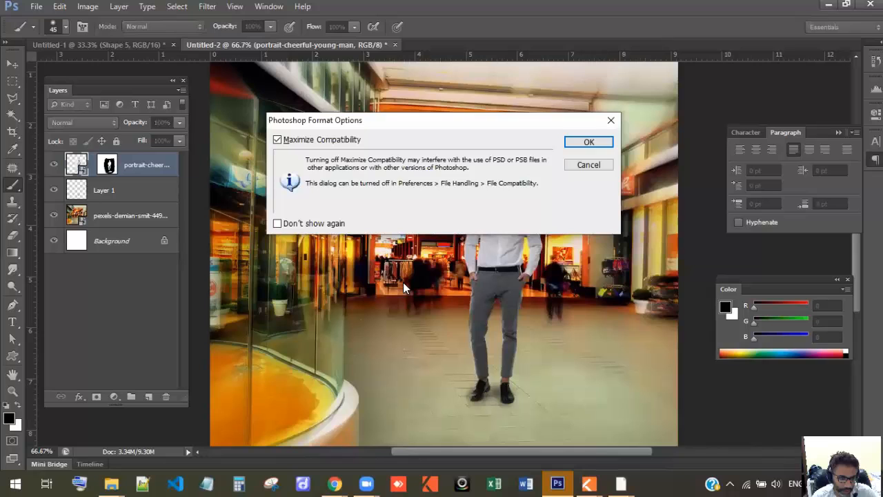
left_click_drag(355, 144, 446, 140)
left_click(585, 143)
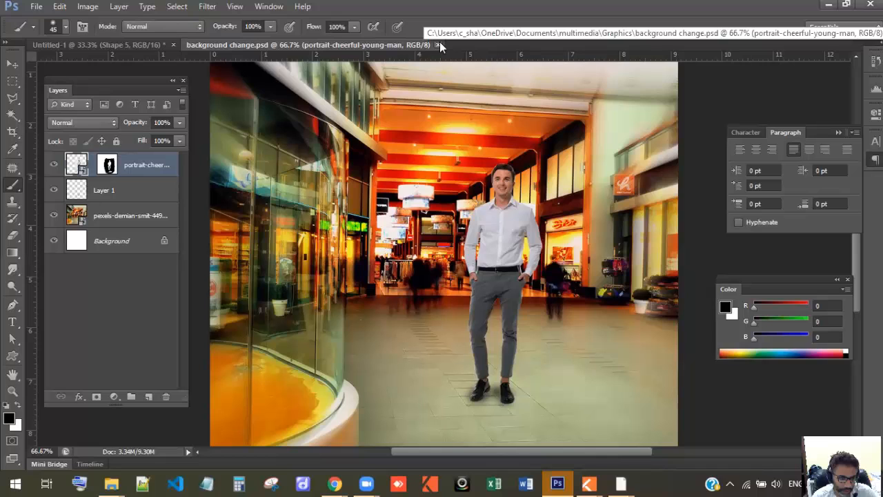
left_click(439, 45)
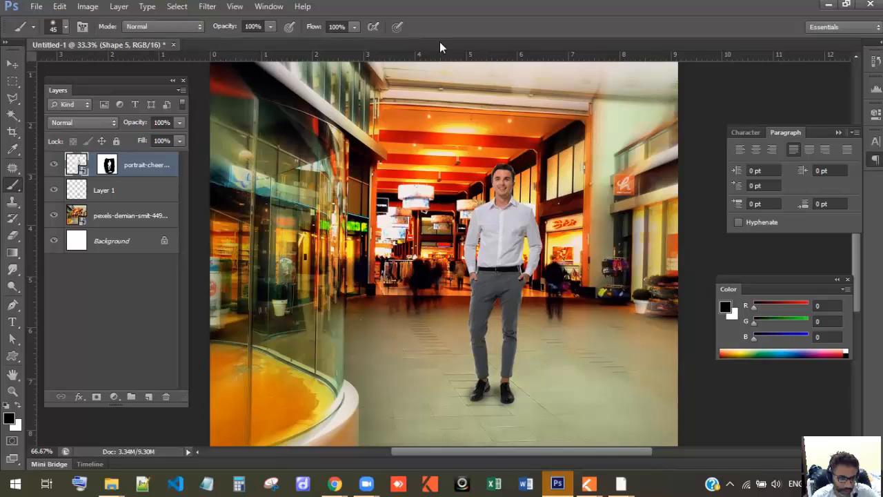
- Close the Untitled-1 shapes drawing, saving it in the Graphics folder as the PSD "Shapes Backg" with Maximize Compatibility on
left_click(174, 45)
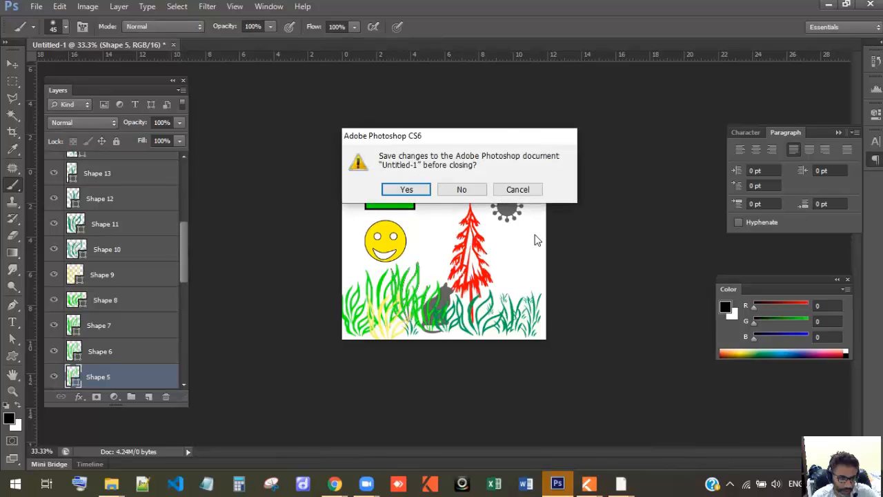
left_click(425, 191)
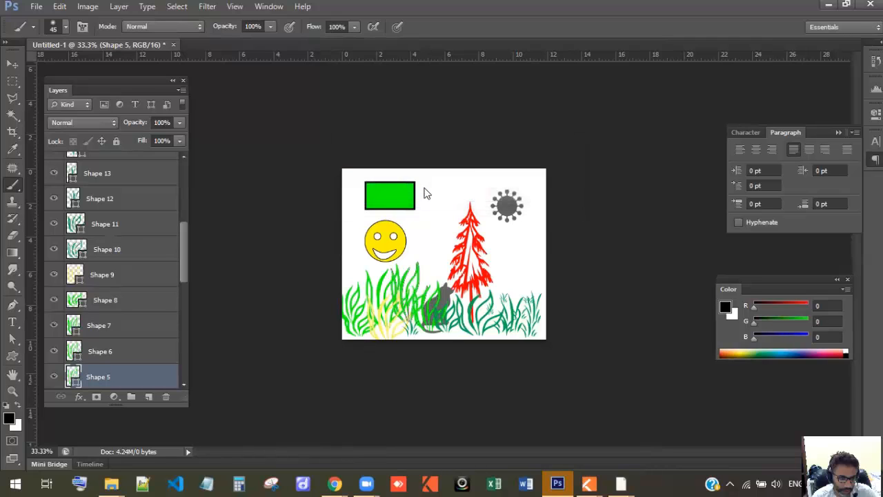
type("Shapes ")
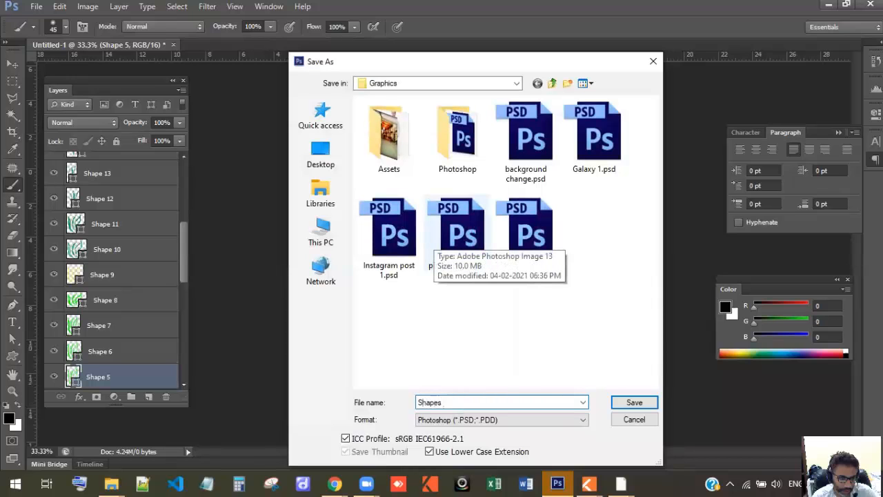
type("Backg")
key("Return")
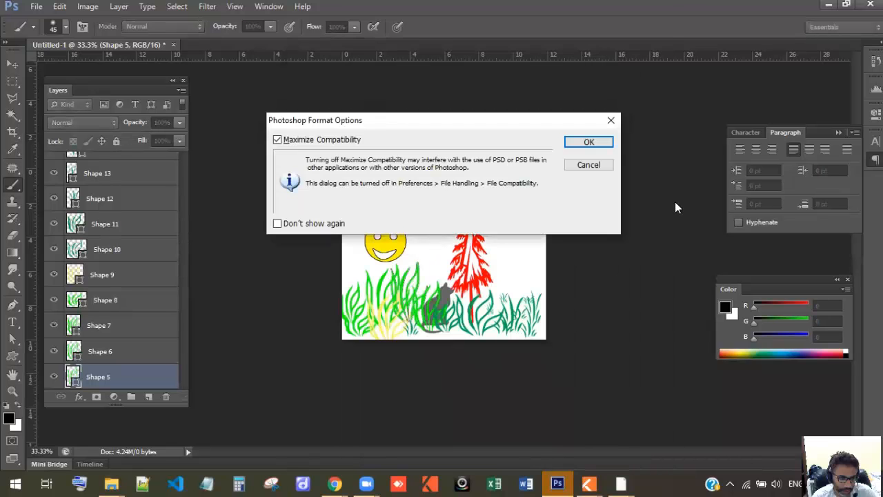
left_click(608, 145)
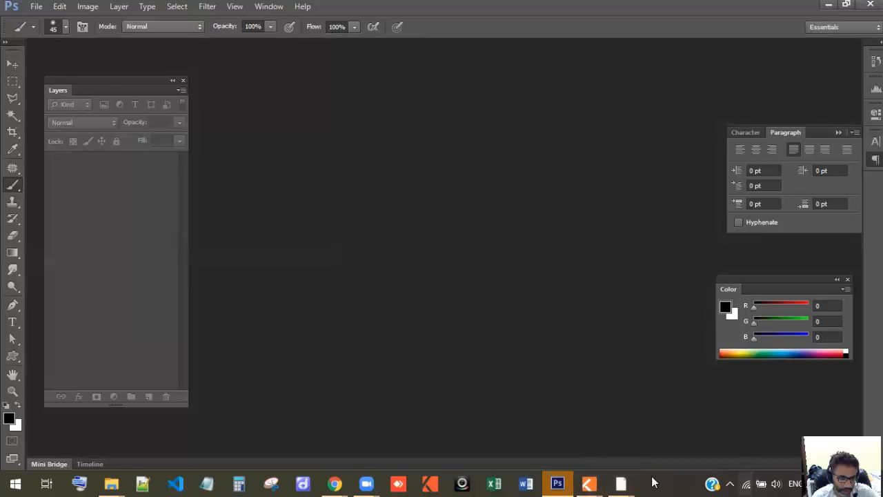
mouse_move(366, 482)
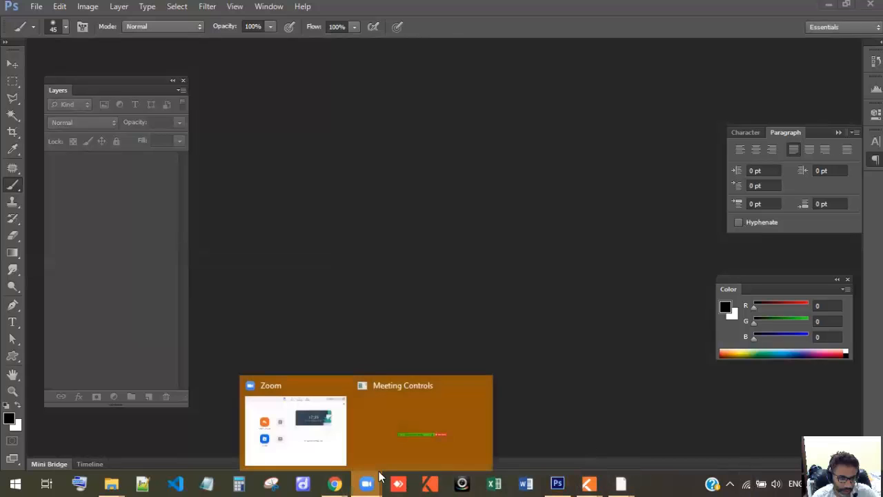
left_click(403, 442)
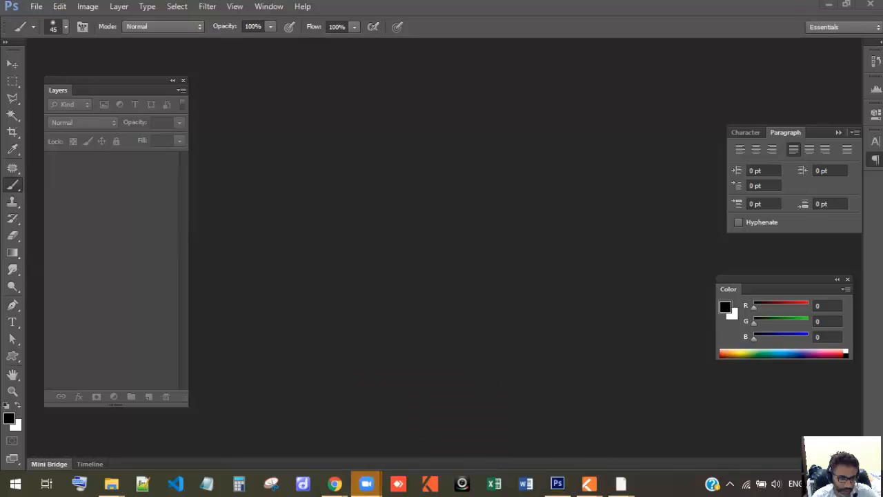